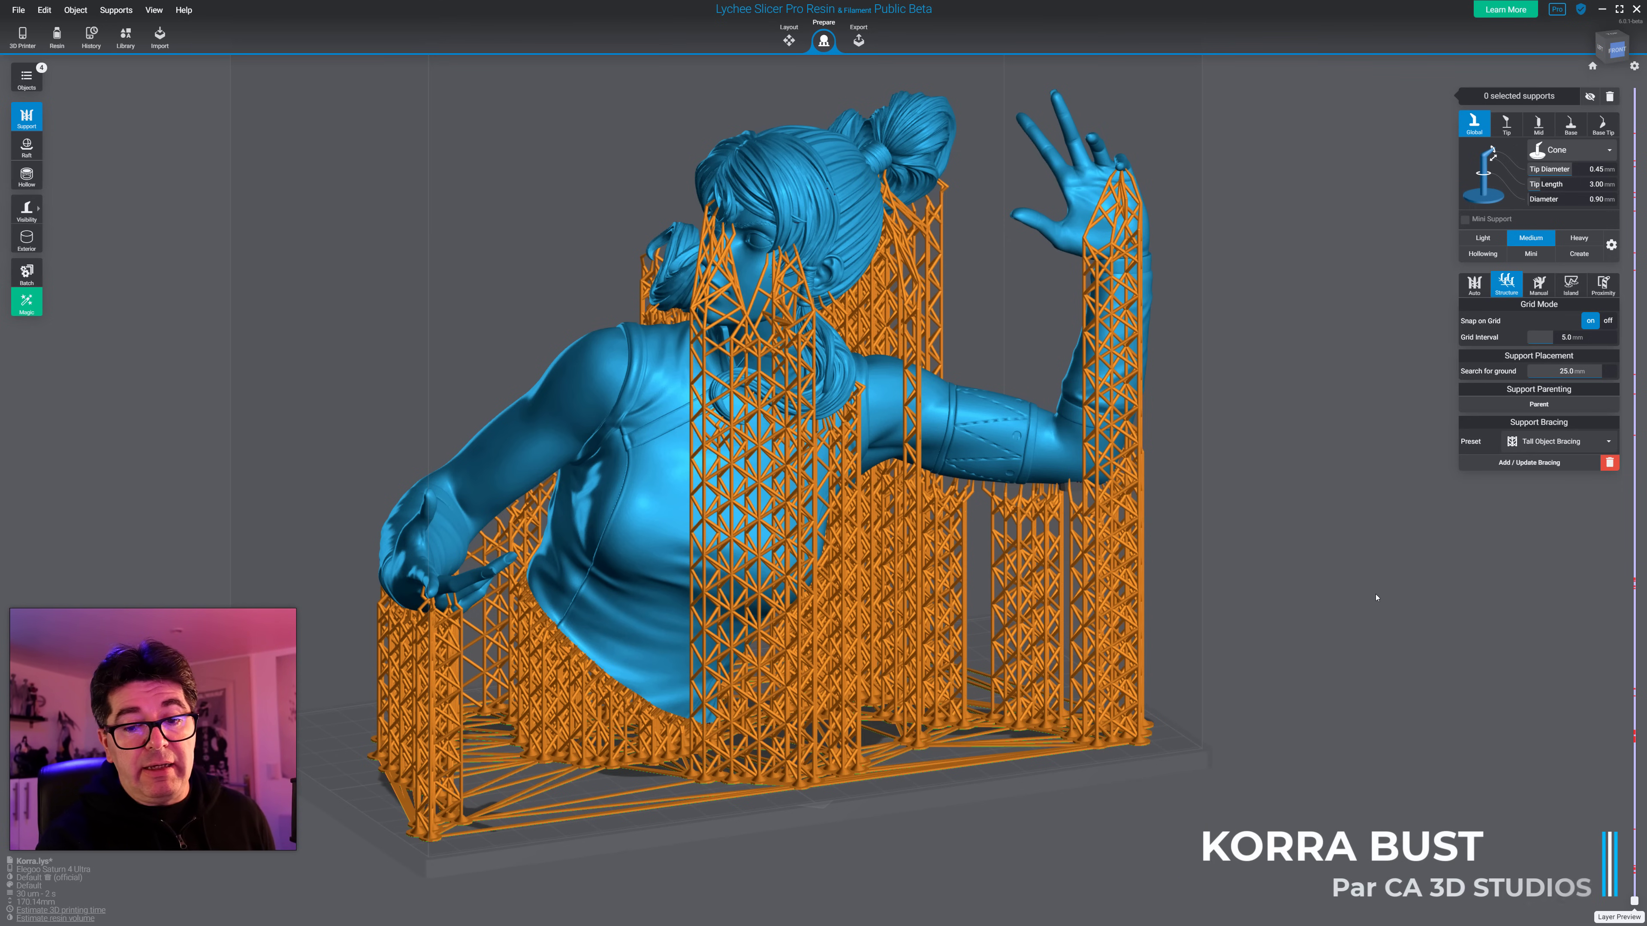
{"action": "left_click_drag", "start_coordinate": [843, 582], "coordinate": [1191, 582]}
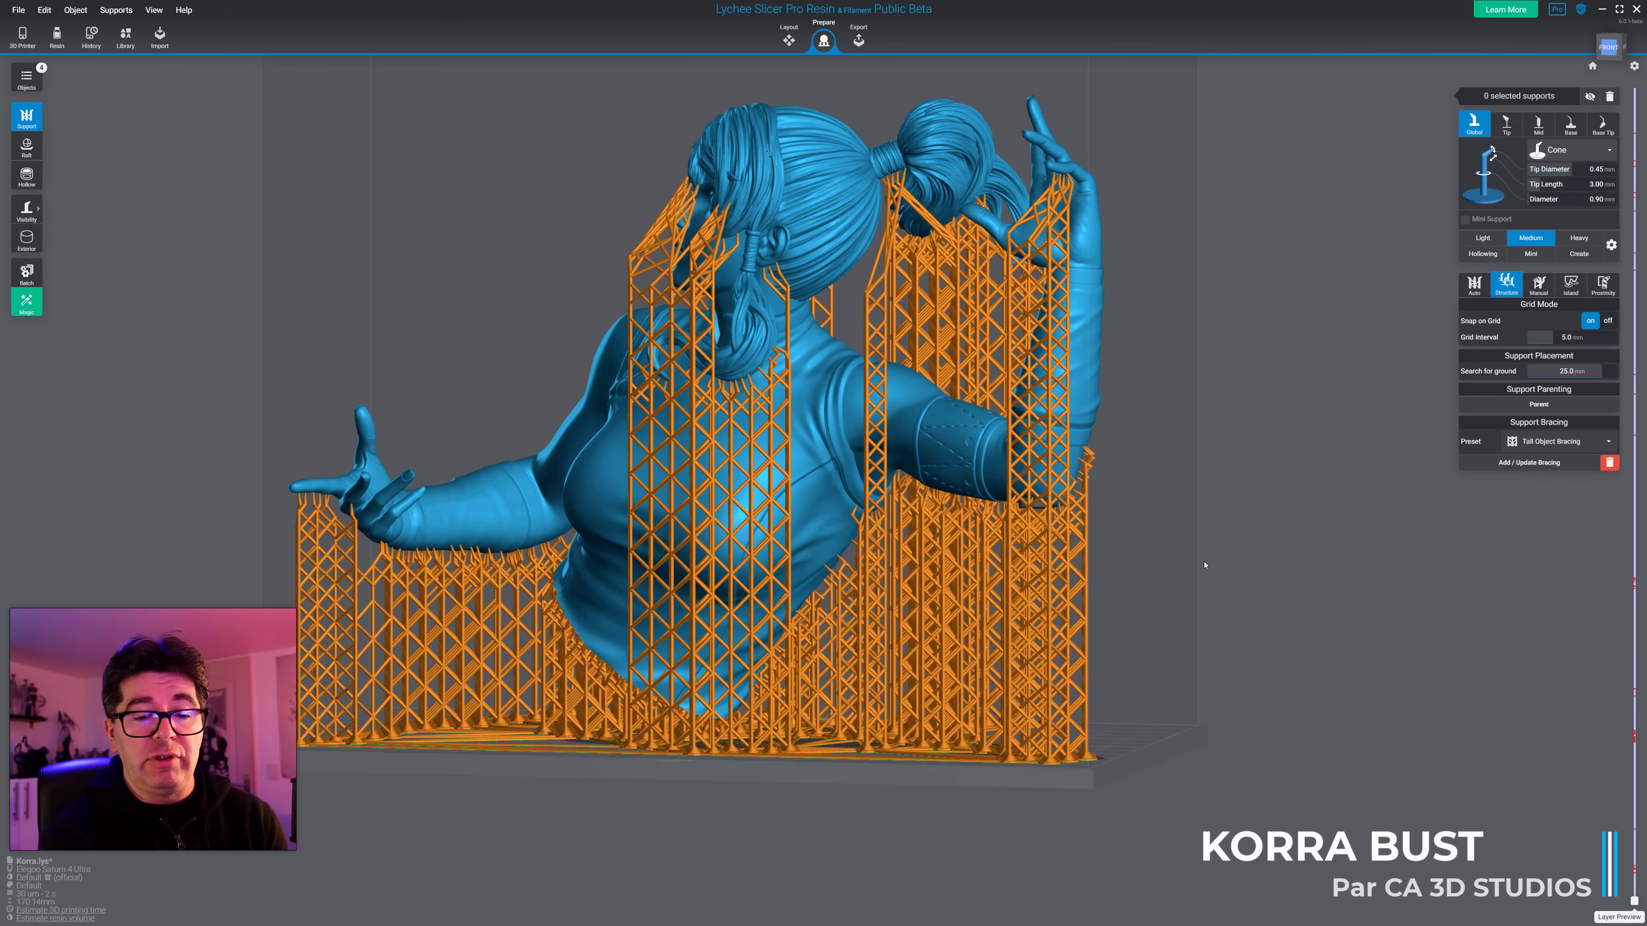
{"action": "left_click_drag", "start_coordinate": [1205, 565], "coordinate": [1216, 535]}
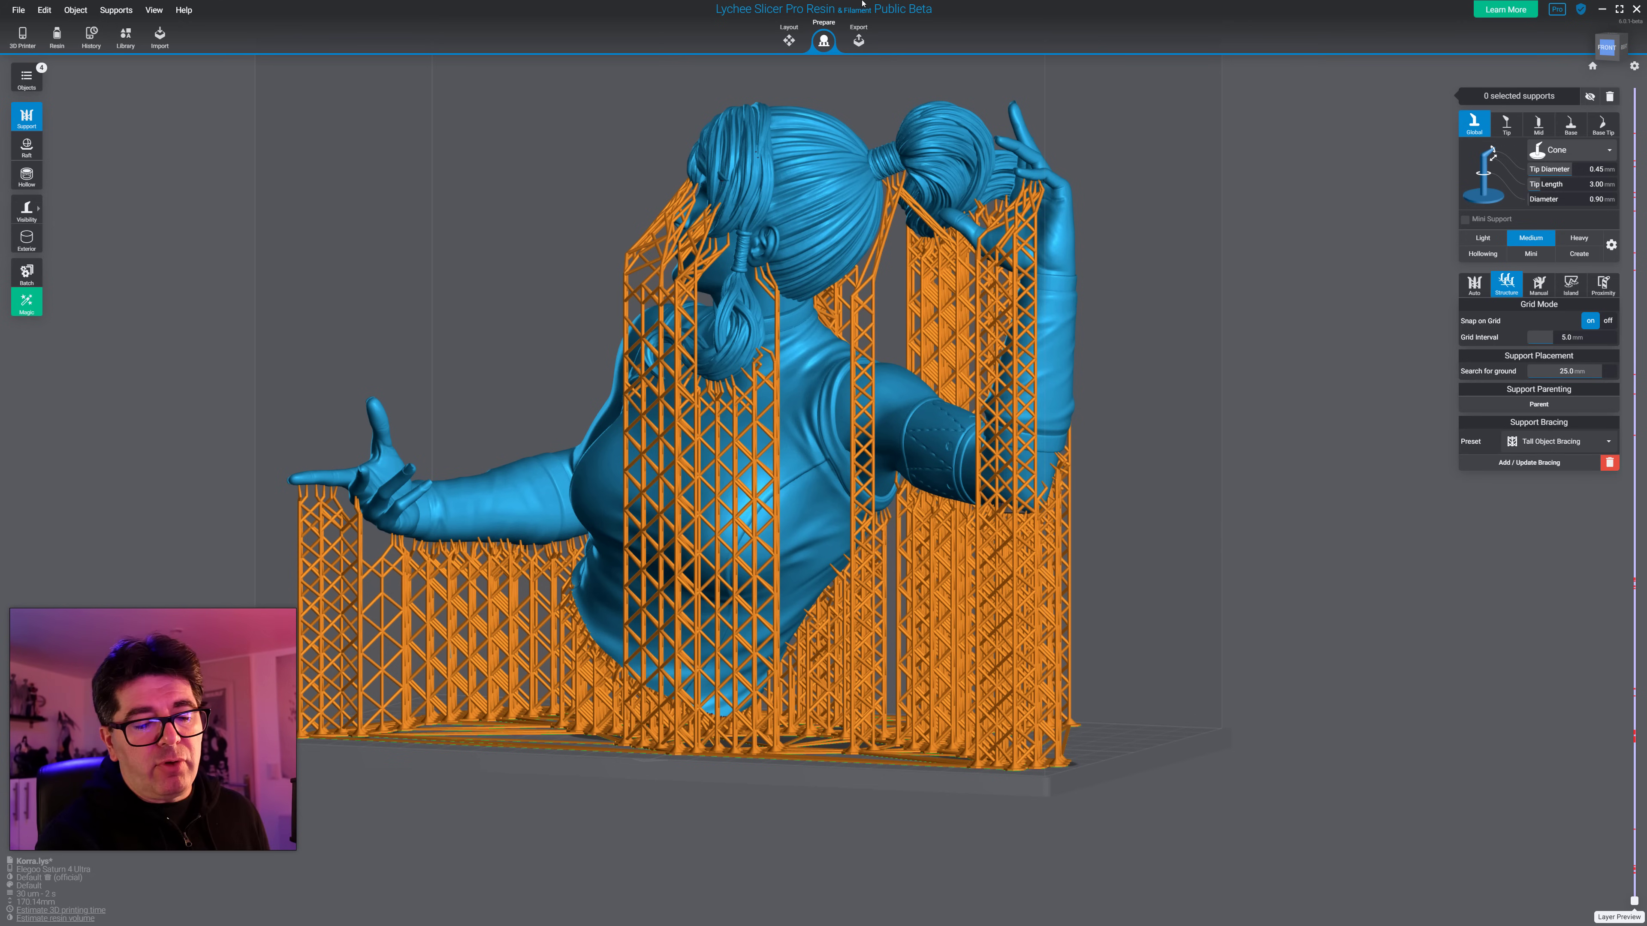
{"action": "left_click_drag", "start_coordinate": [1245, 558], "coordinate": [1219, 505]}
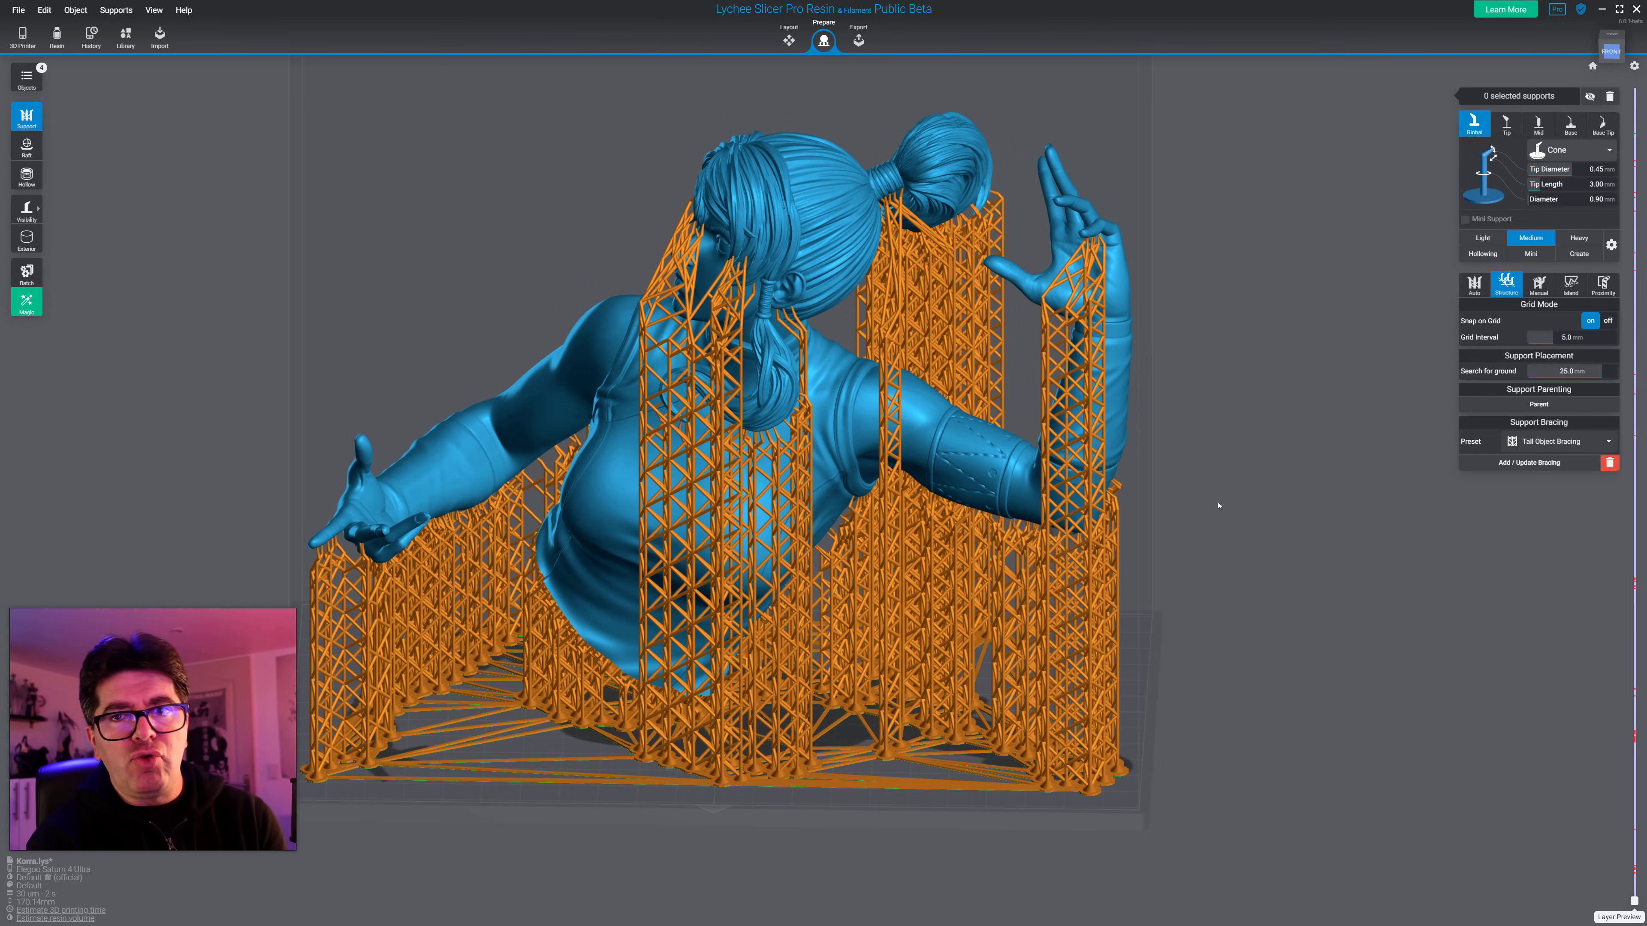
{"action": "left_click_drag", "start_coordinate": [1299, 535], "coordinate": [1292, 512]}
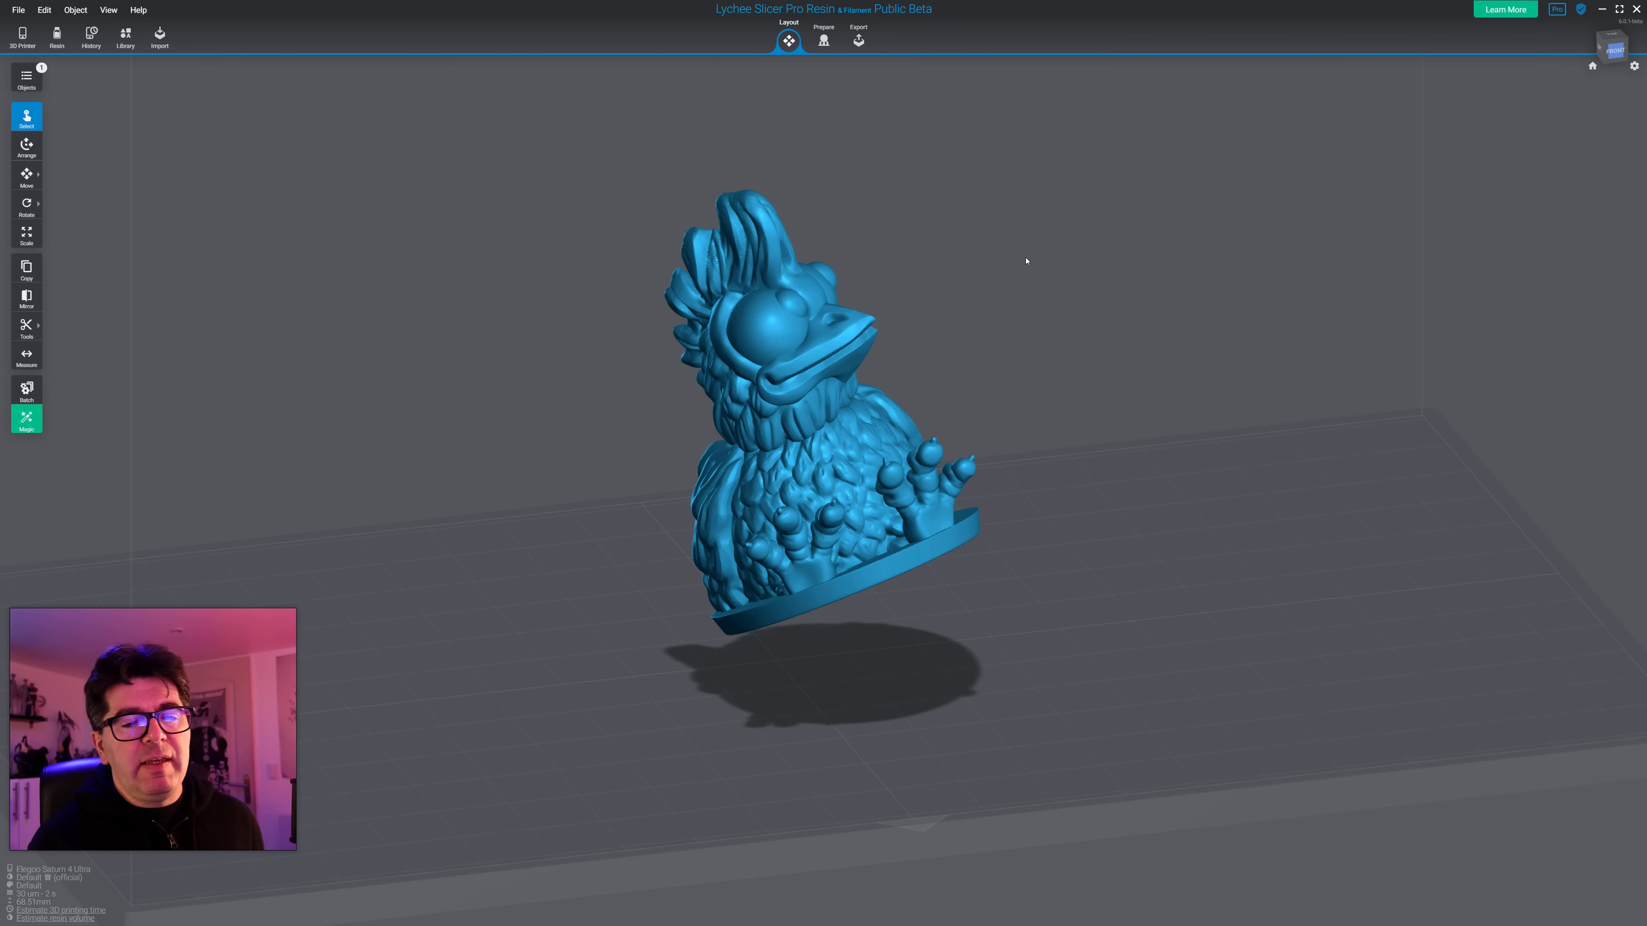
Step: Bring the bird bust into support preparation and show the support structure settings
{"action": "right_click_drag", "start_coordinate": [781, 367], "coordinate": [738, 386]}
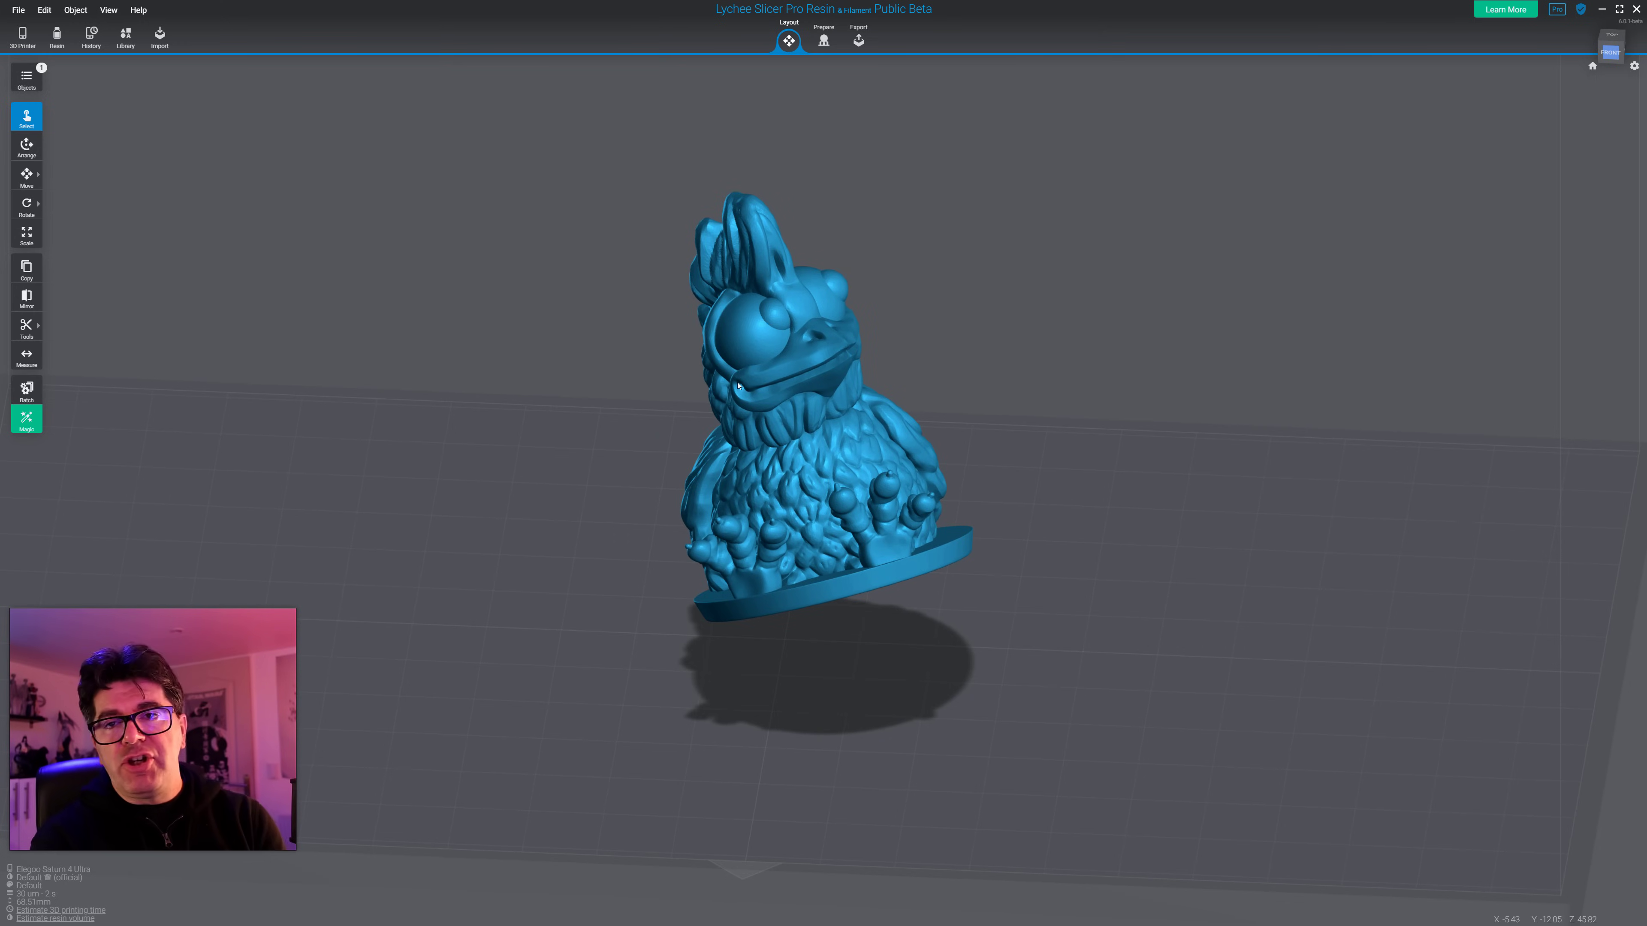
{"action": "right_click_drag", "start_coordinate": [537, 469], "coordinate": [685, 396]}
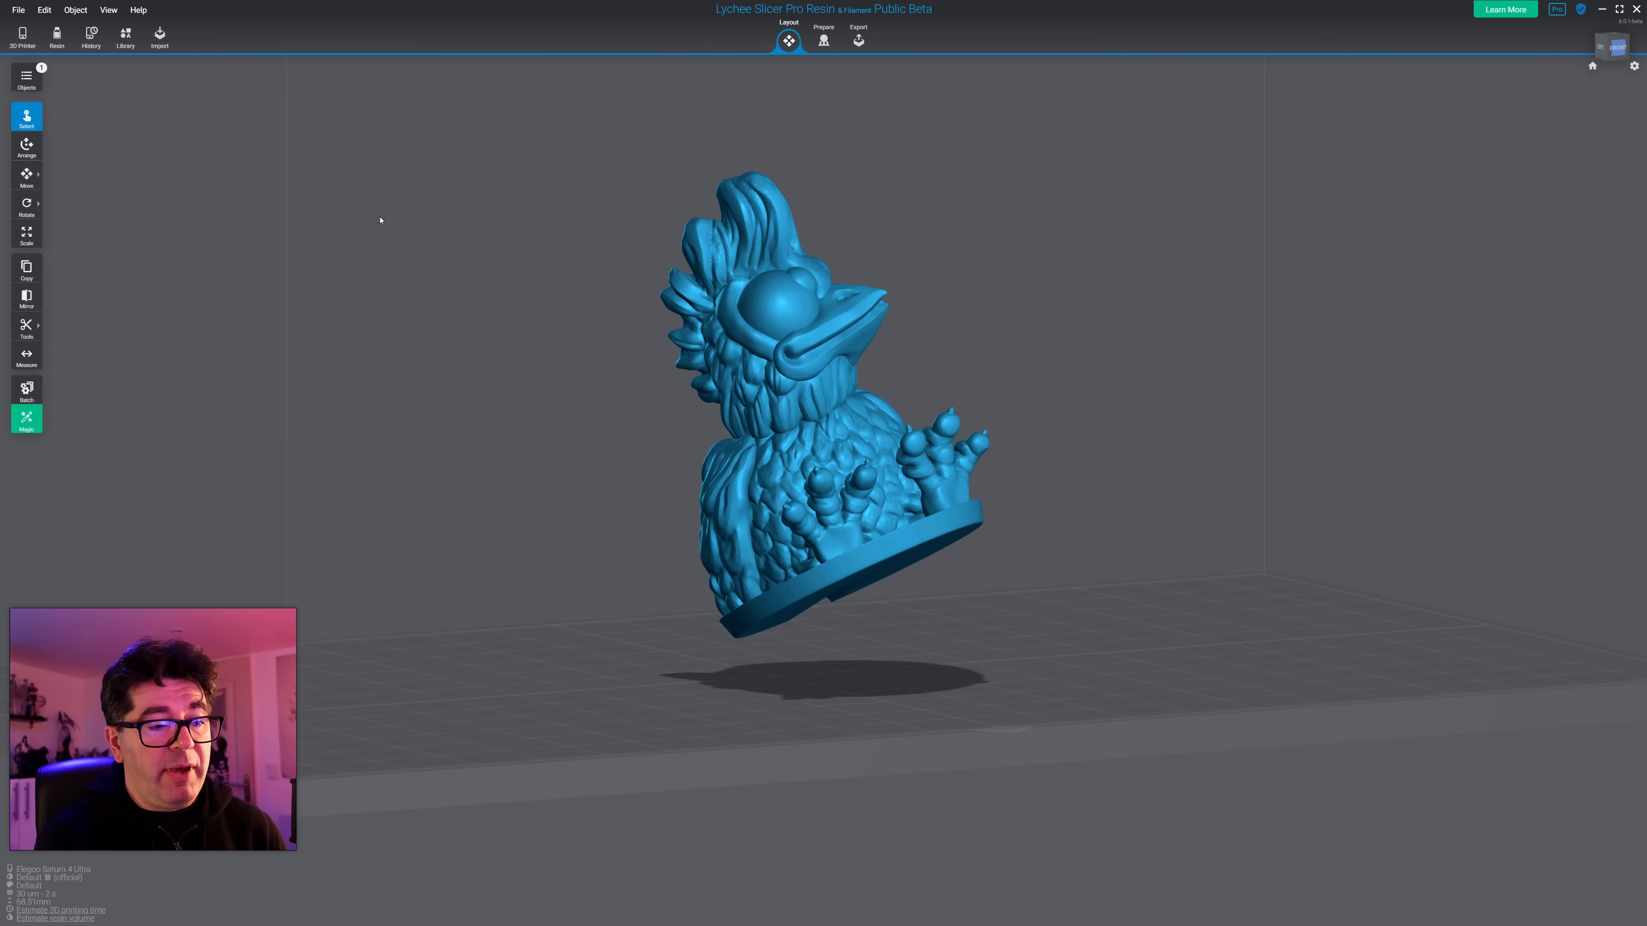
{"action": "mouse_move", "coordinate": [32, 178]}
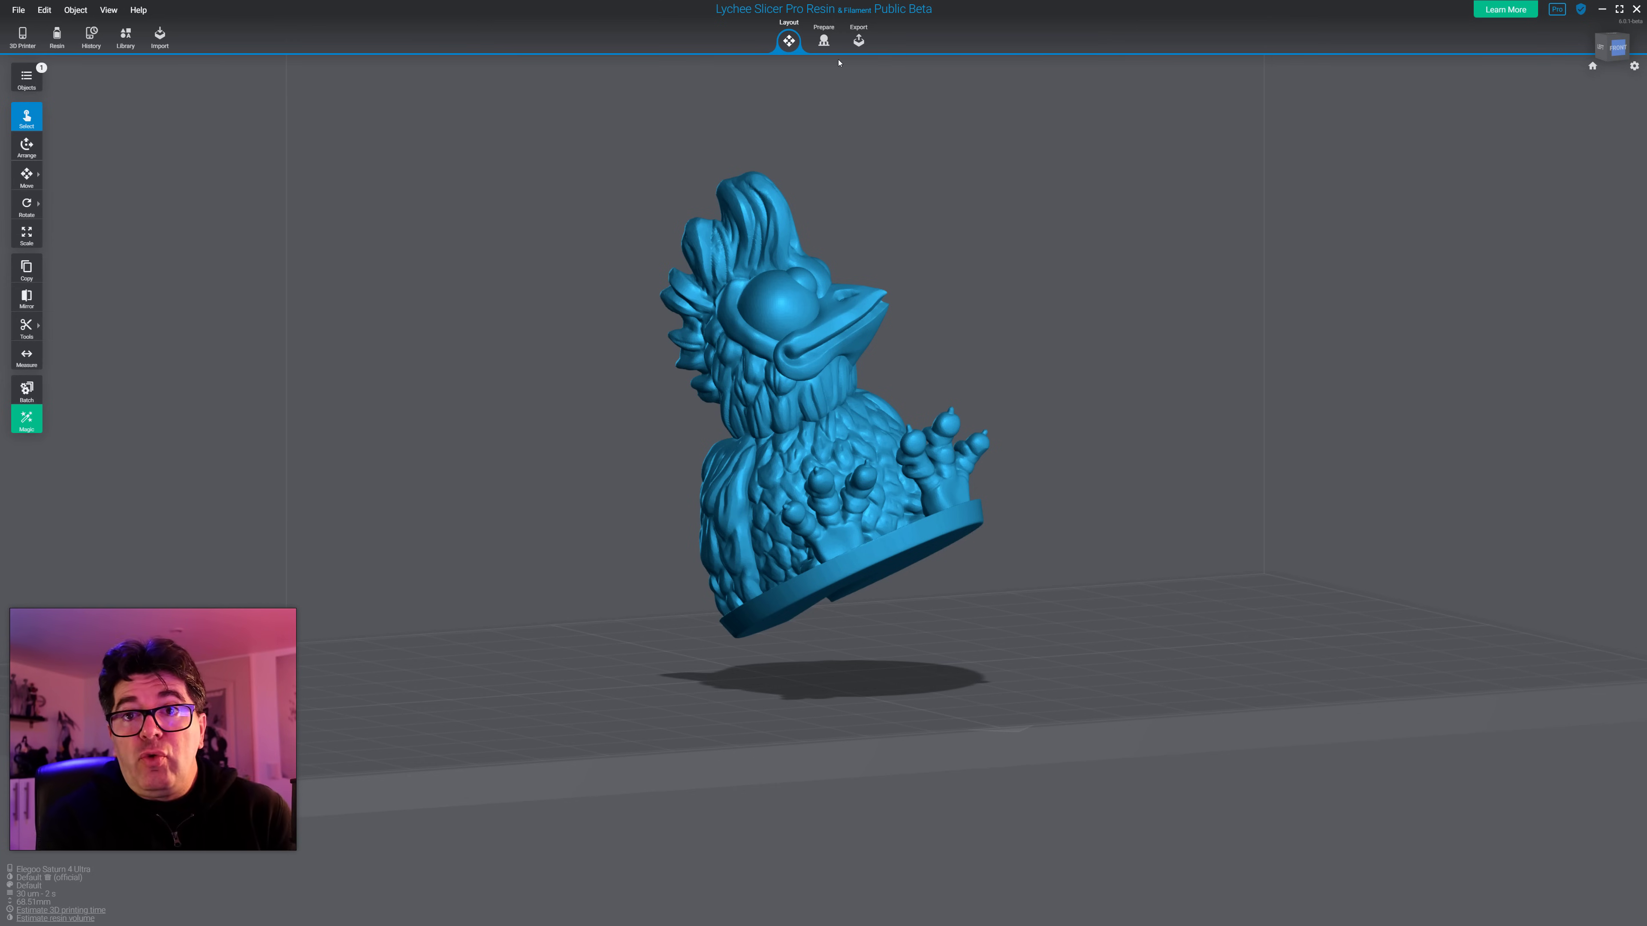
{"action": "left_click", "coordinate": [824, 40]}
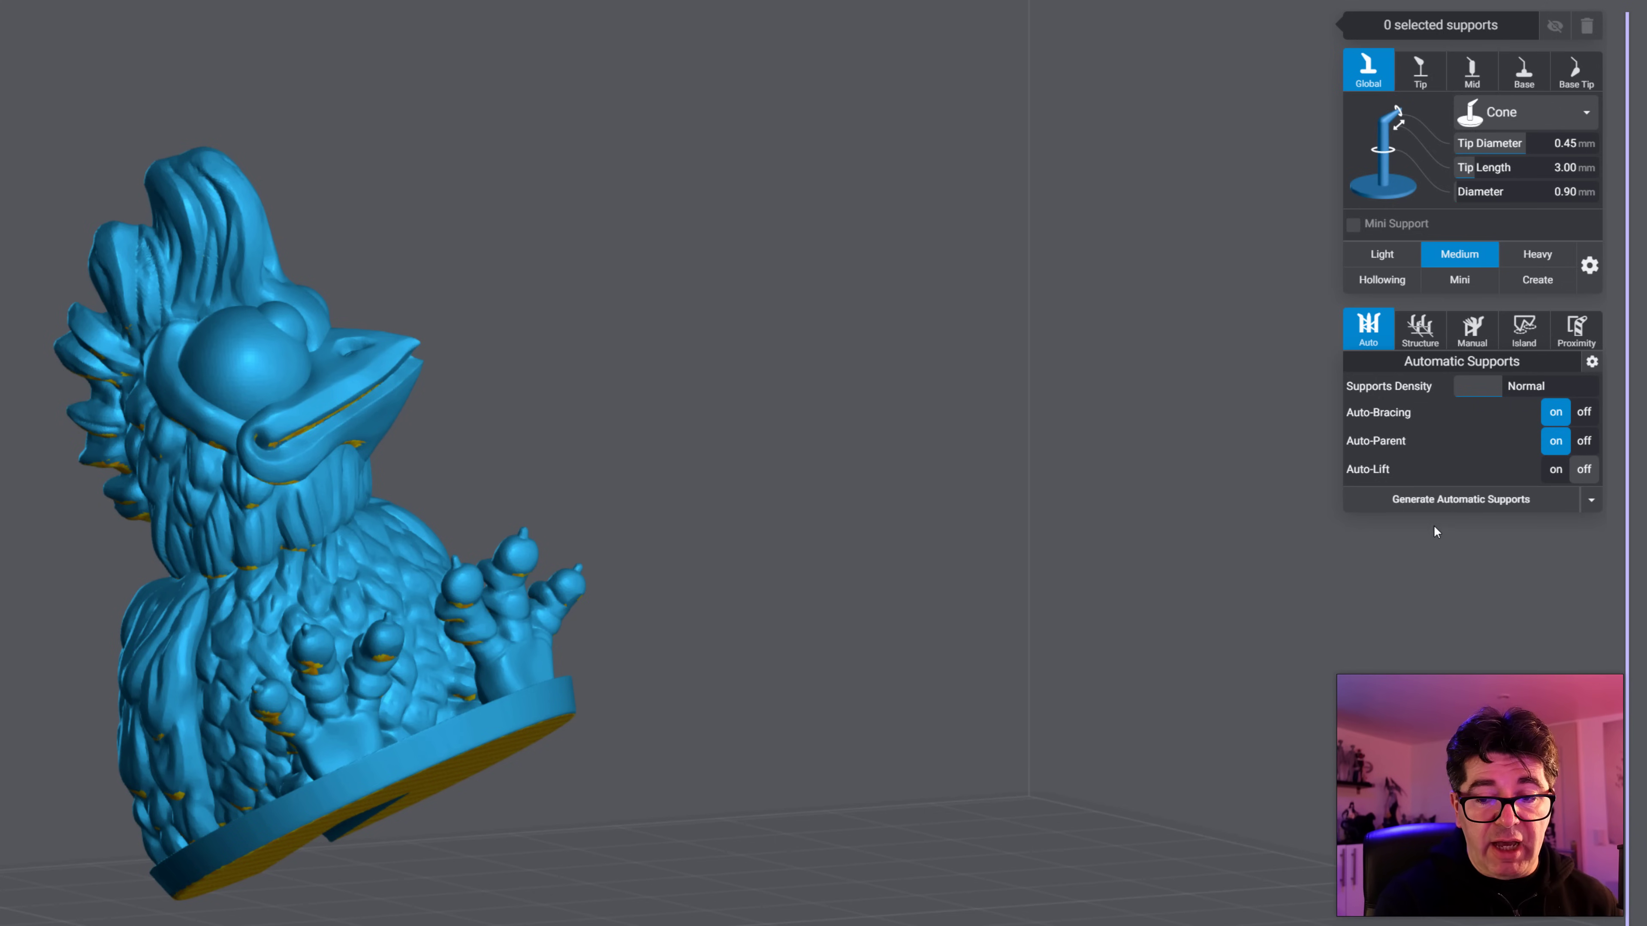
{"action": "left_click", "coordinate": [1418, 331]}
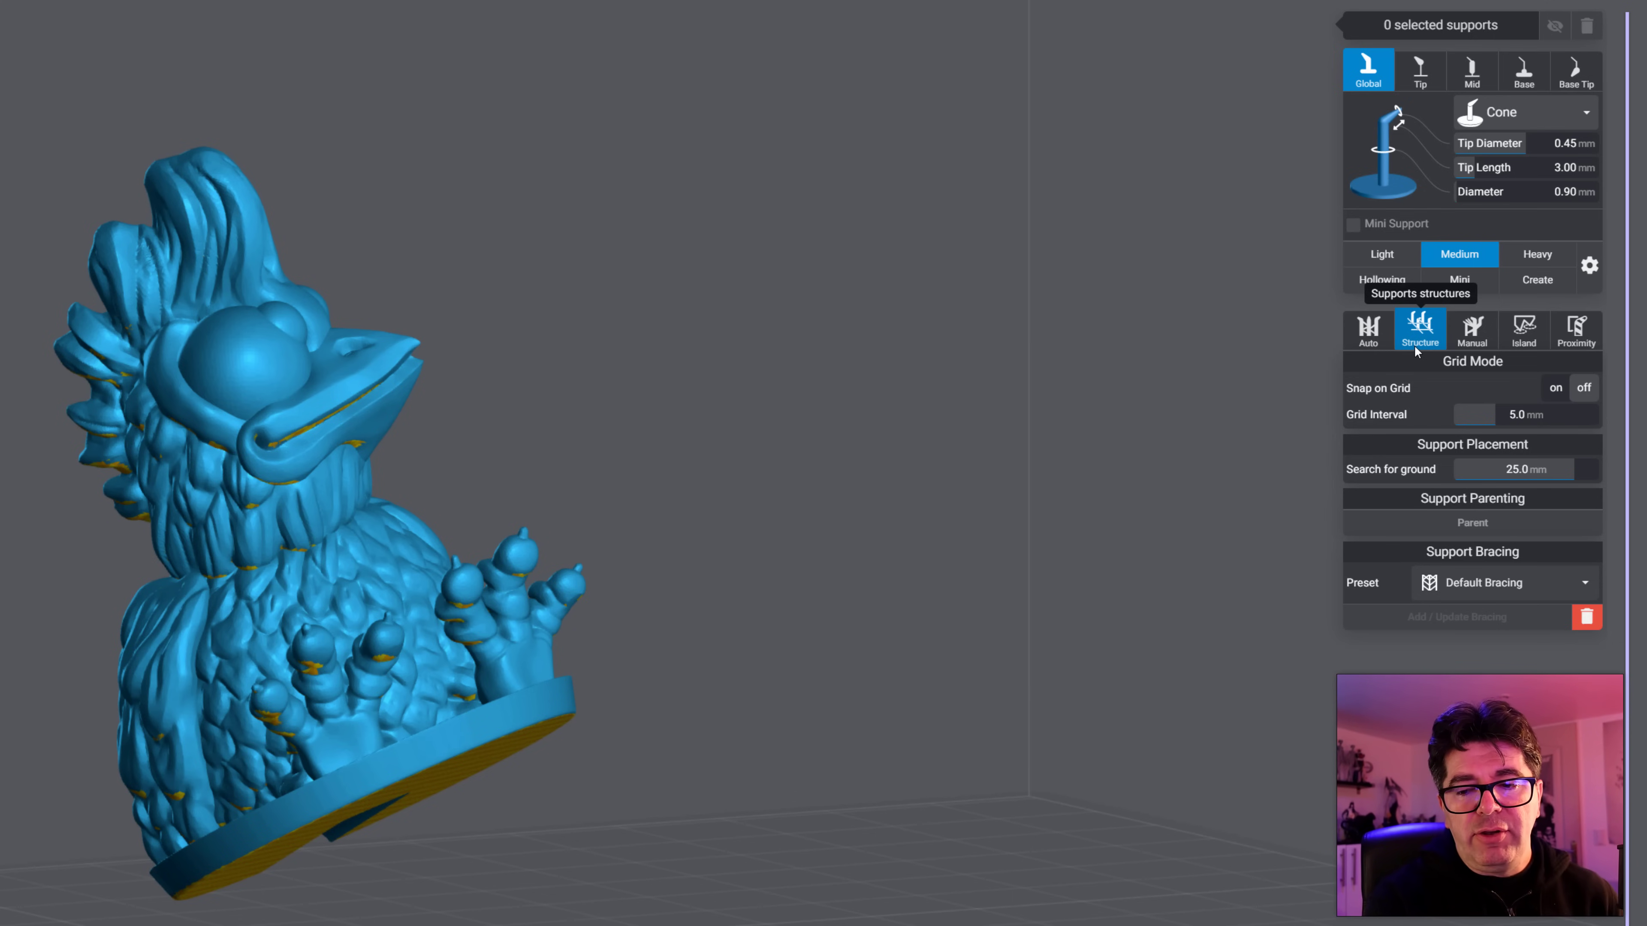
Step: Check the manual support settings, then enable Snap on Grid in the support structure settings
{"action": "left_click", "coordinate": [1474, 326]}
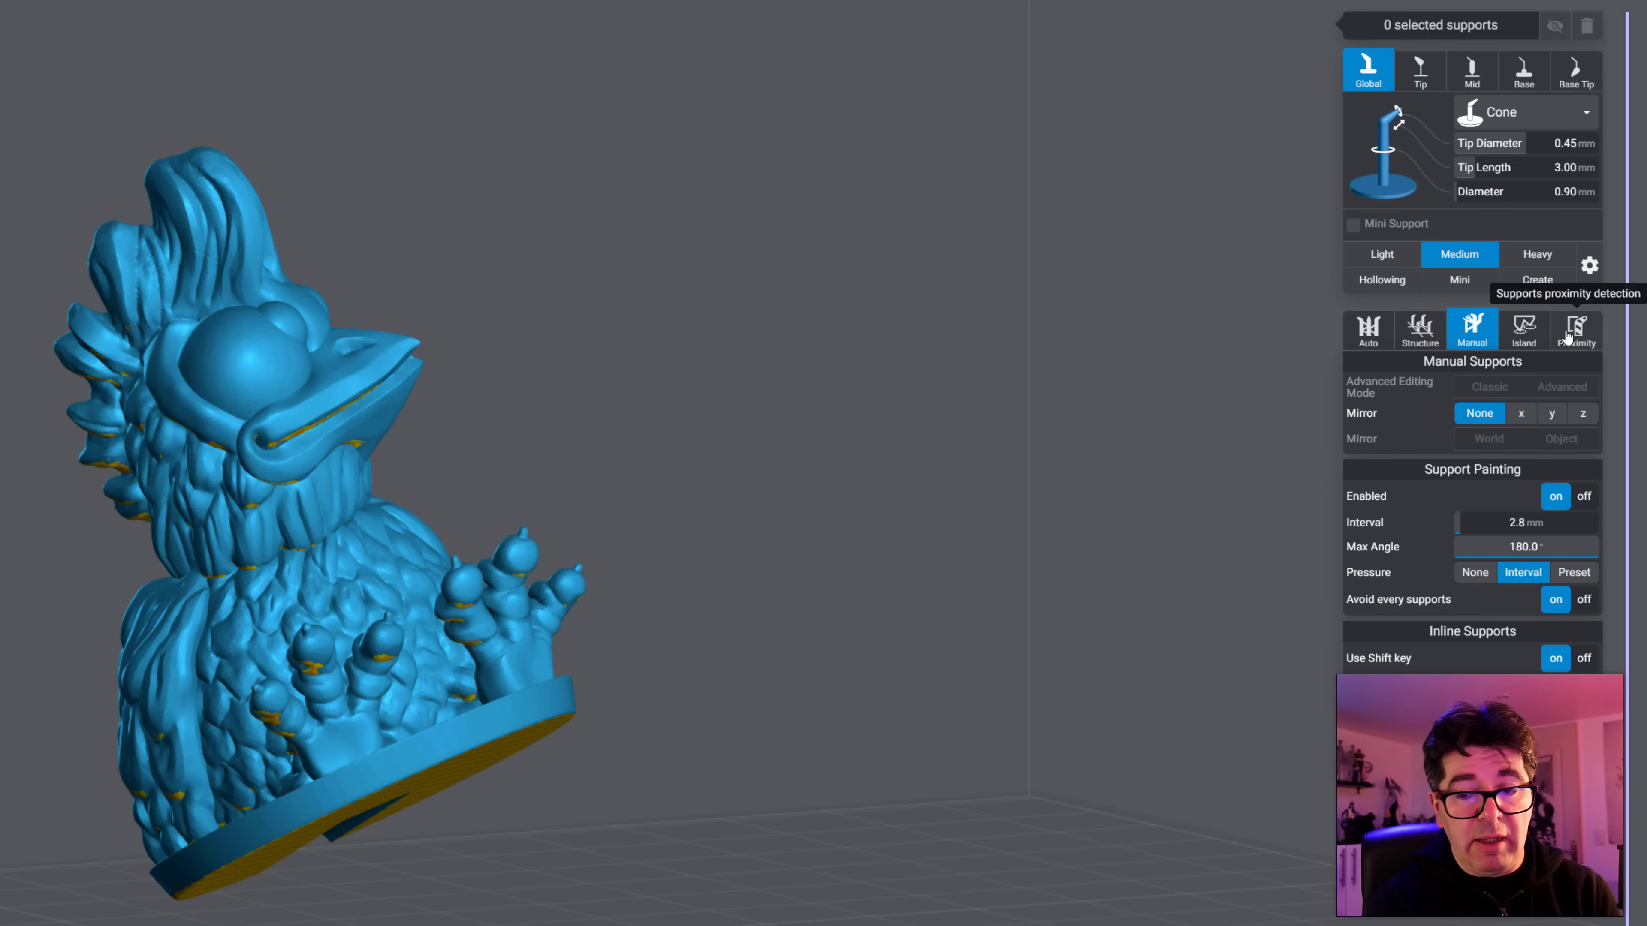
{"action": "left_click", "coordinate": [1421, 330]}
{"action": "left_click_drag", "start_coordinate": [904, 456], "coordinate": [750, 588]}
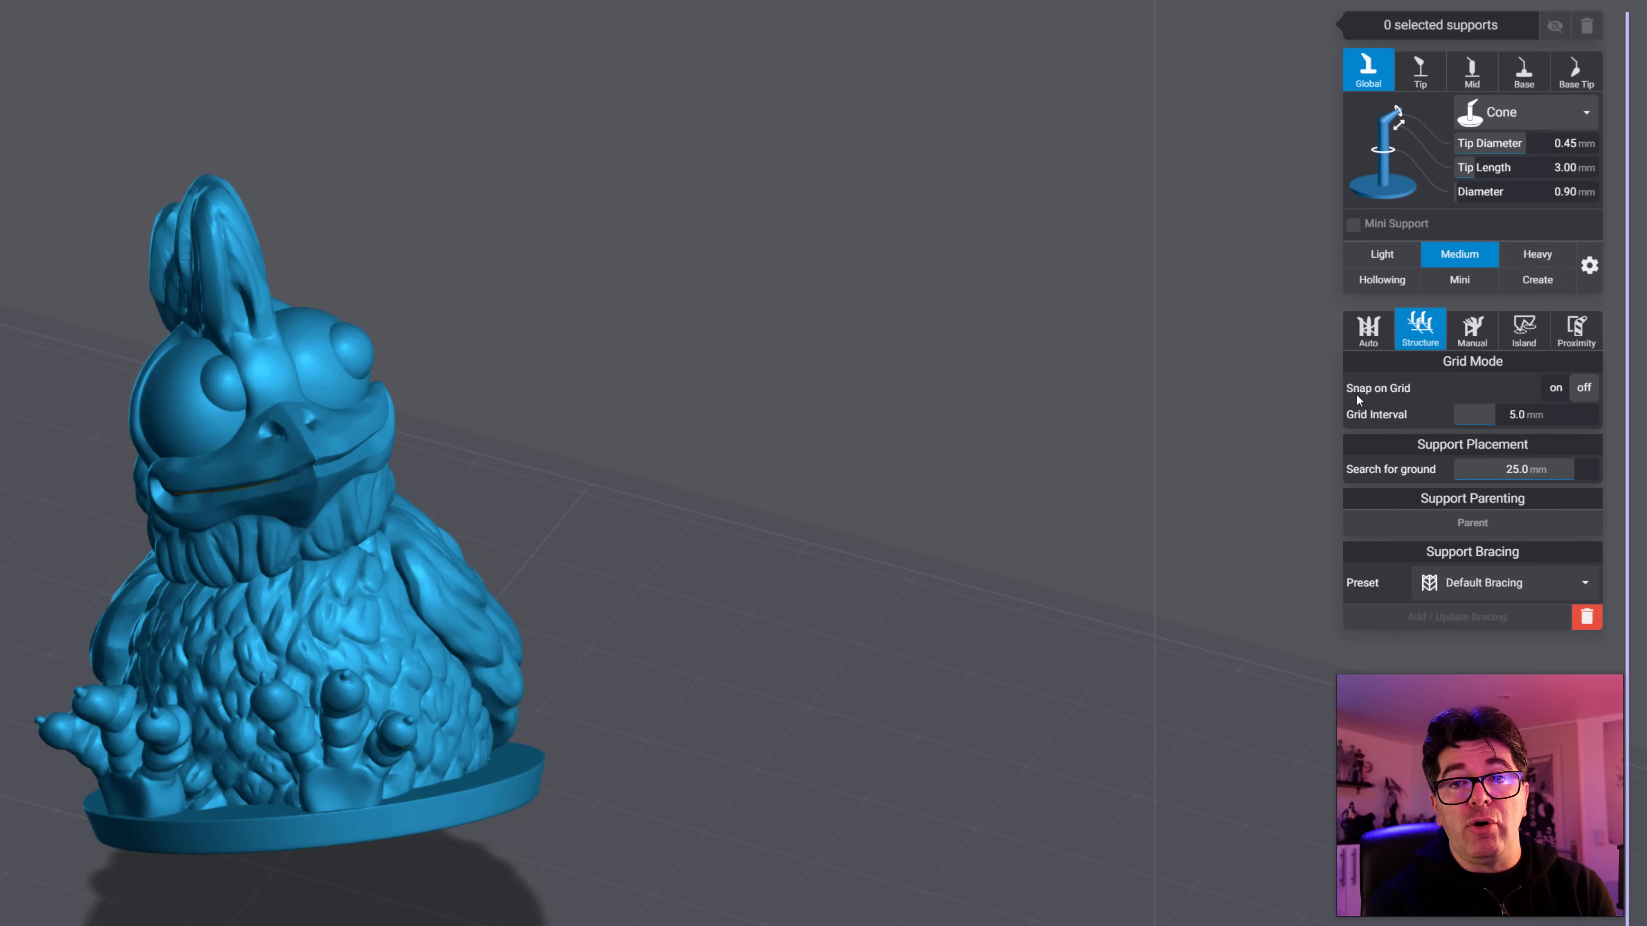
{"action": "left_click", "coordinate": [1552, 389]}
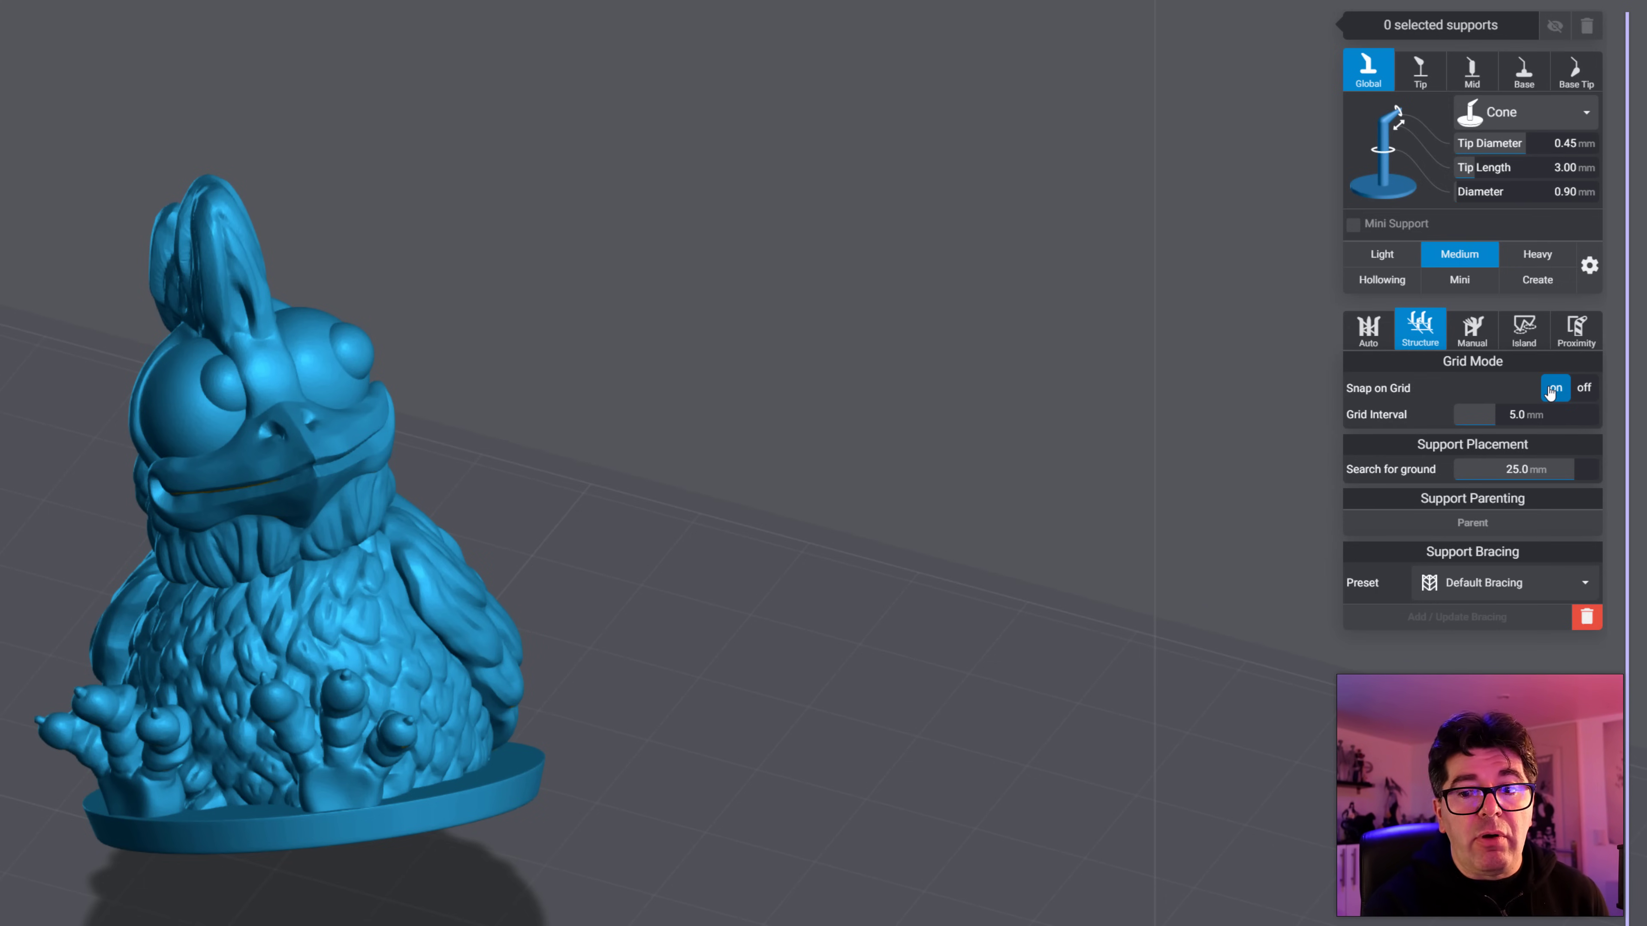
Step: Try a support grid interval of 10 mm and set it back to 5 mm
{"action": "left_click_drag", "start_coordinate": [945, 386], "coordinate": [883, 427]}
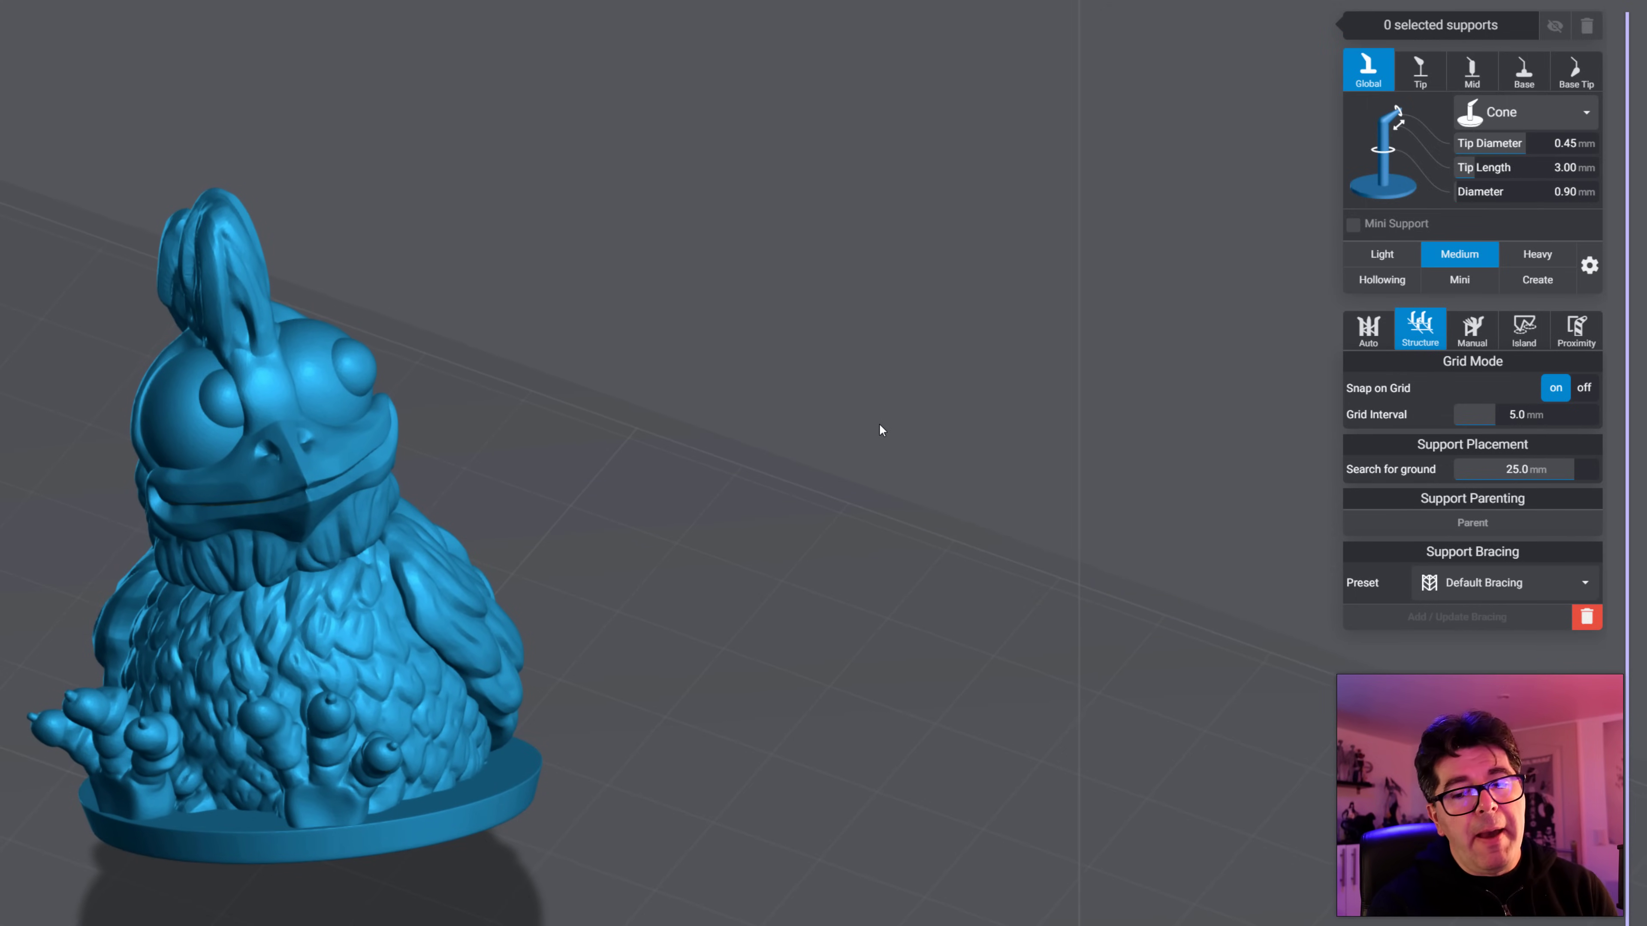
{"action": "left_click_drag", "start_coordinate": [1278, 422], "coordinate": [1320, 432]}
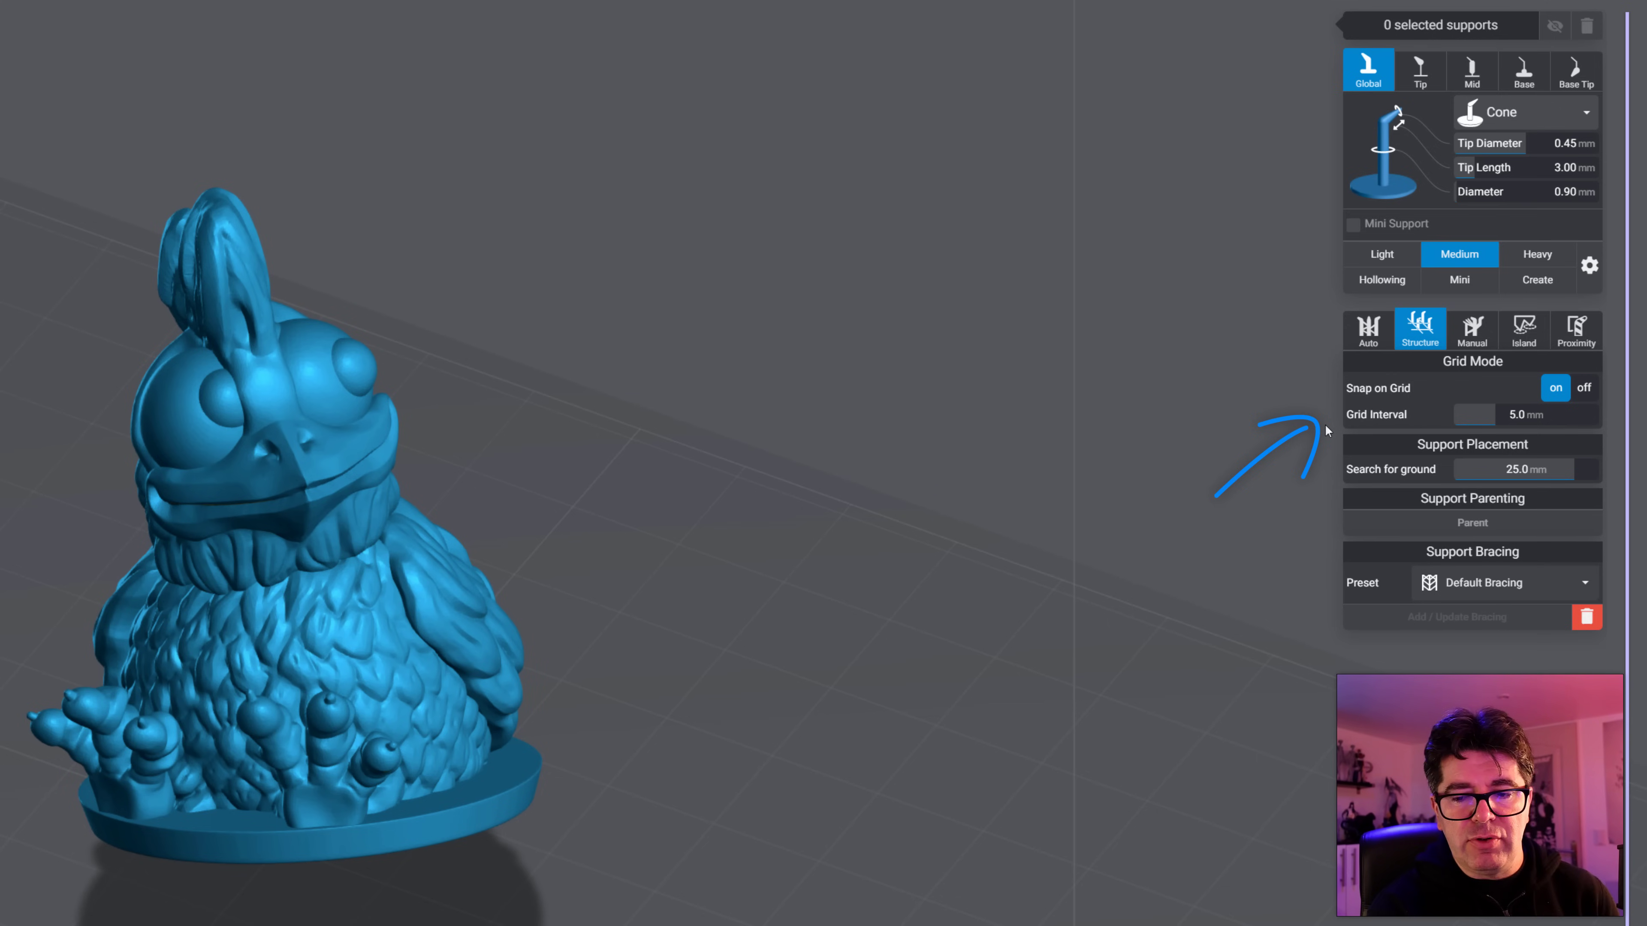
{"action": "mouse_move", "coordinate": [1390, 425]}
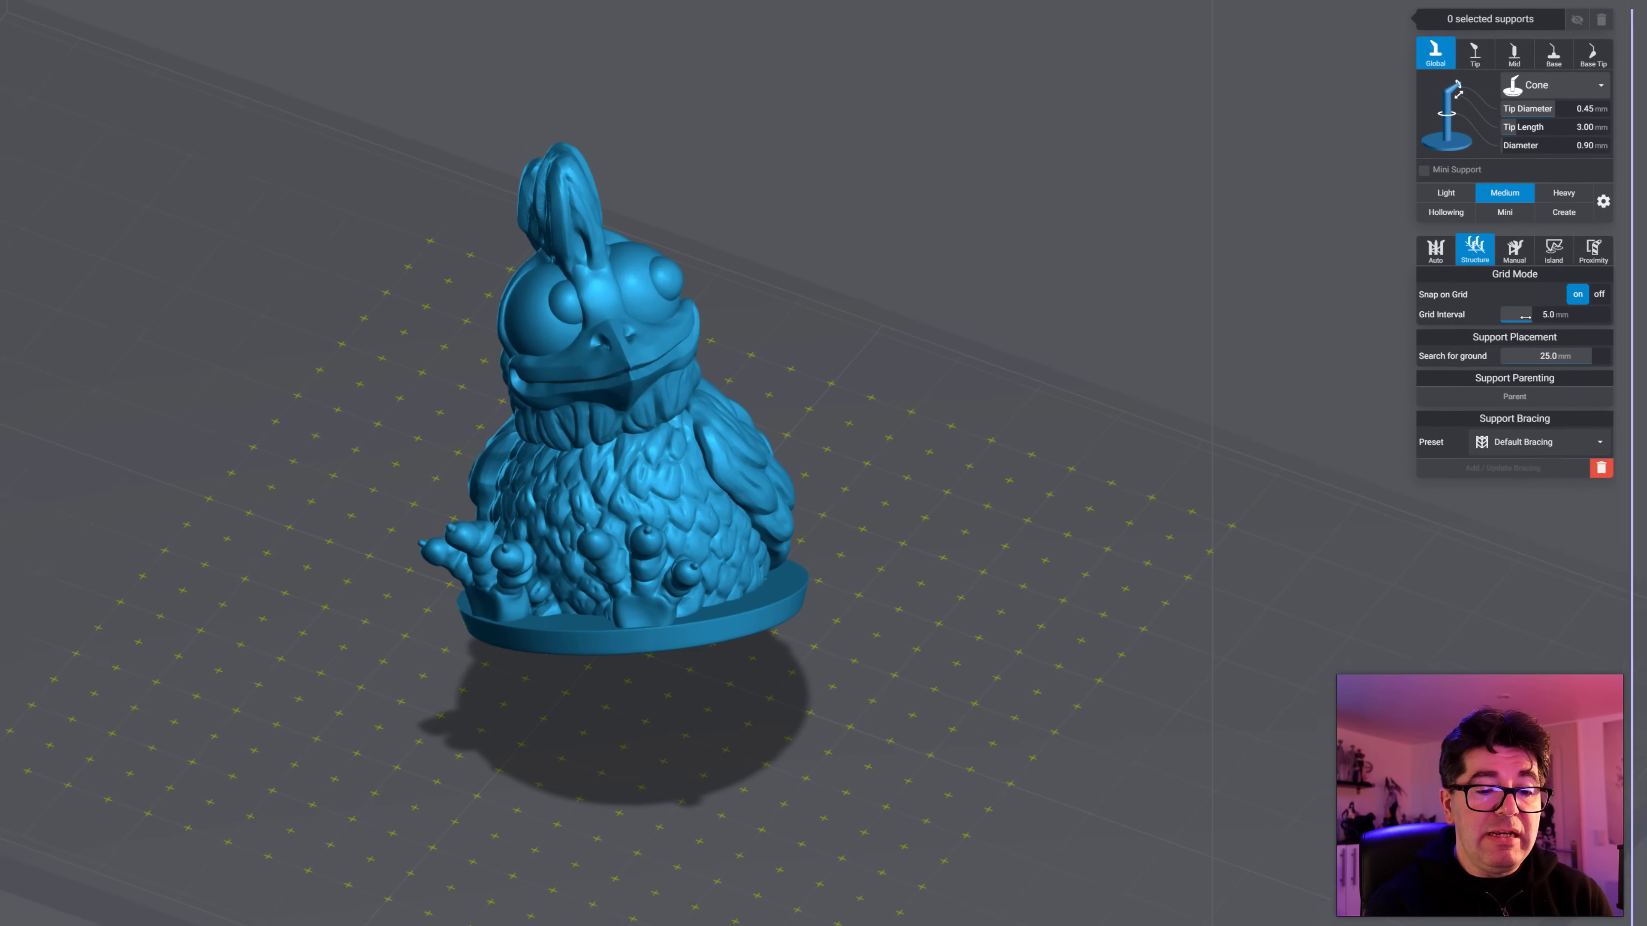
{"action": "left_click_drag", "start_coordinate": [1527, 311], "coordinate": [1572, 311]}
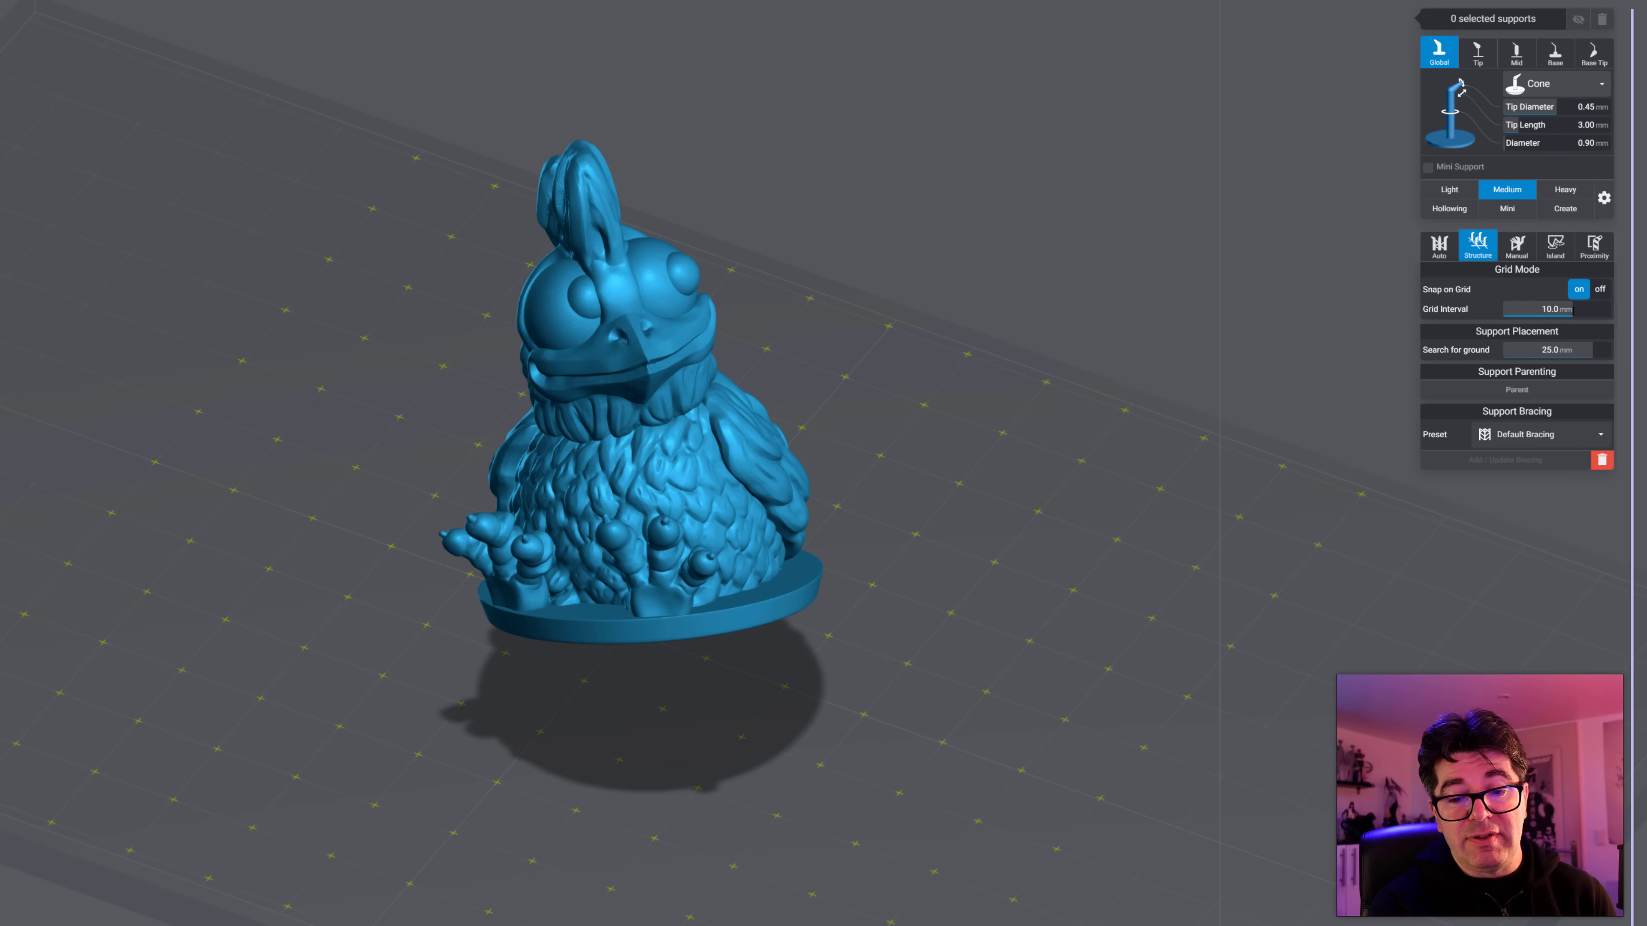
{"action": "left_click_drag", "start_coordinate": [1573, 309], "coordinate": [1532, 310]}
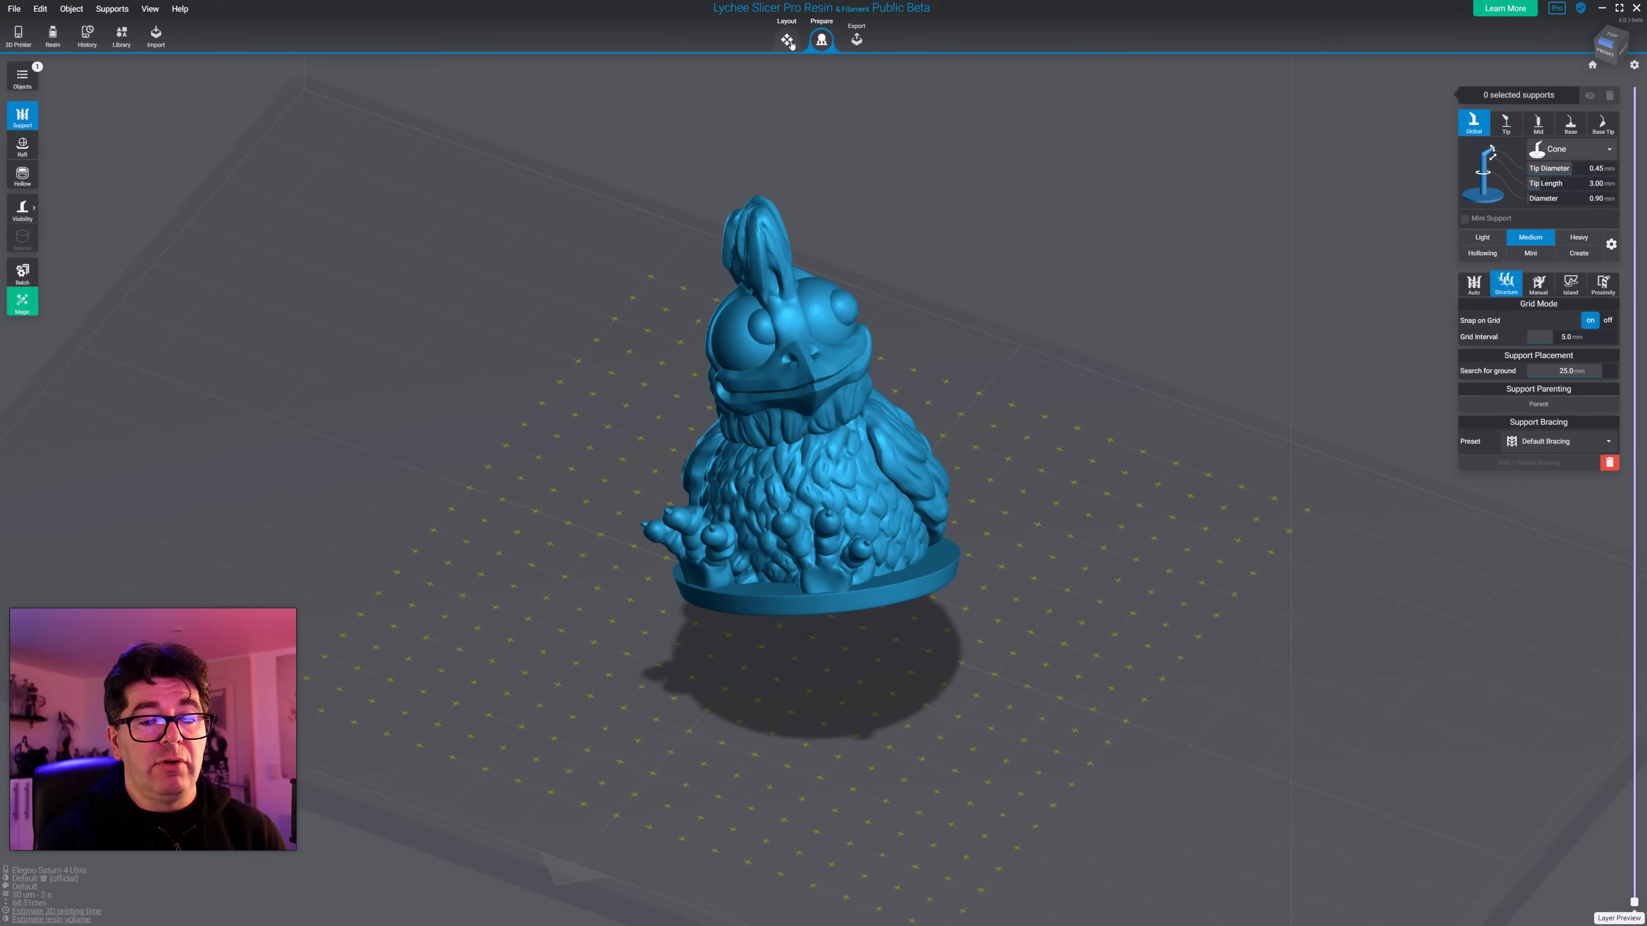
Step: Rotate the bird bust in the layout to about 31° around the vertical axis and return to support preparation
{"action": "left_click", "coordinate": [787, 40]}
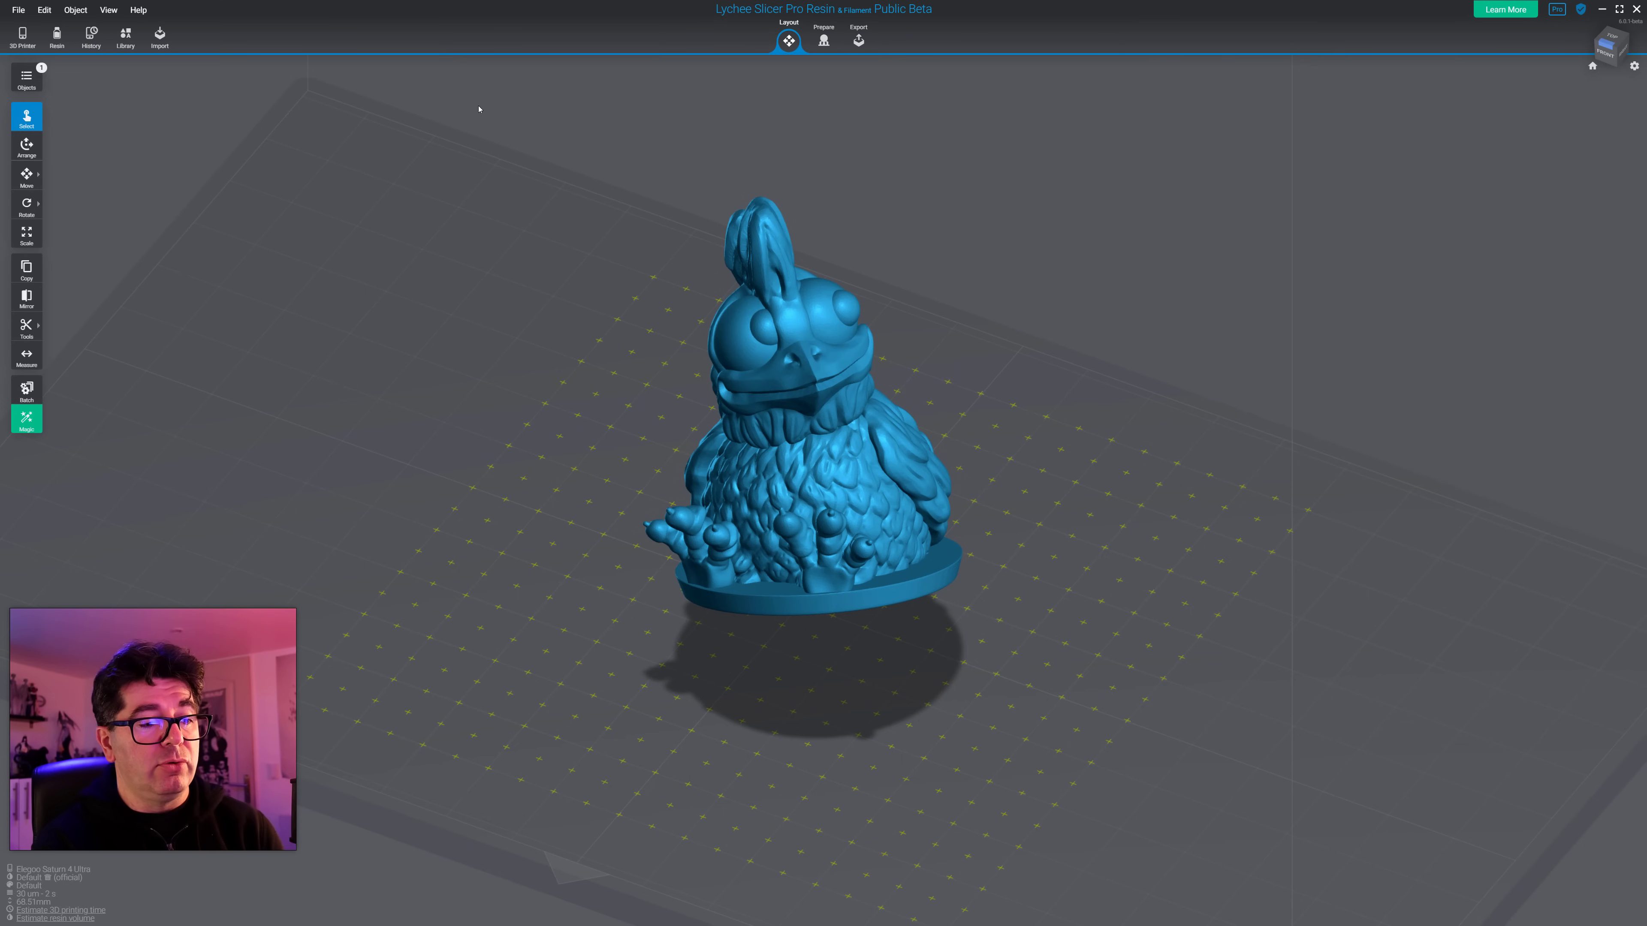
{"action": "left_click", "coordinate": [26, 206]}
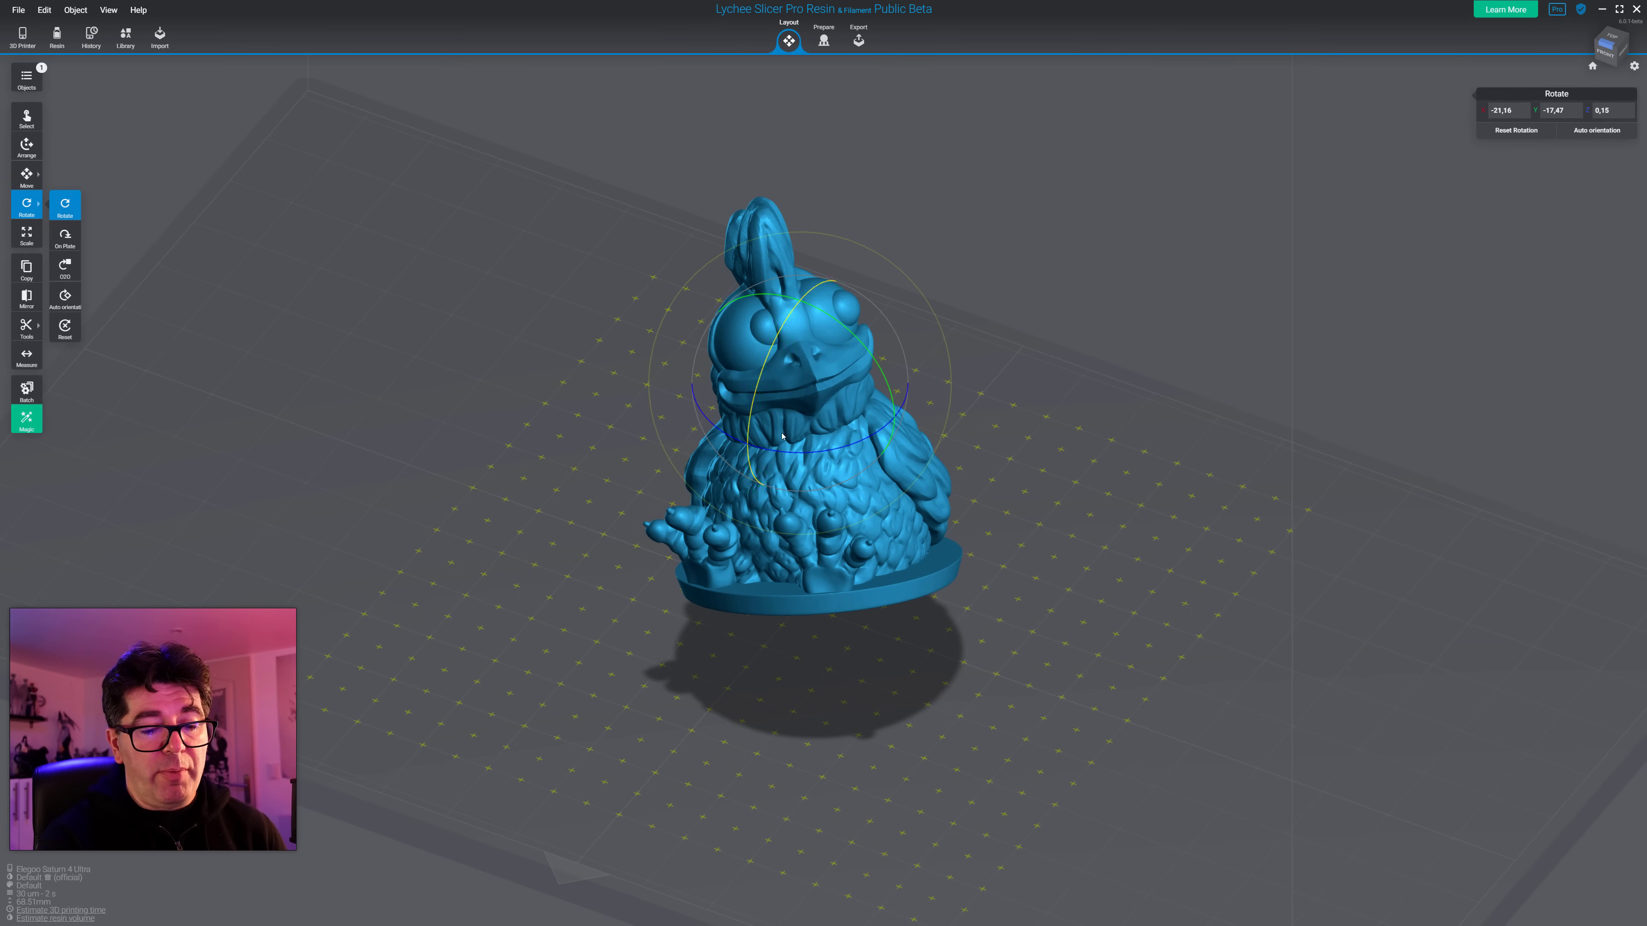
{"action": "left_click_drag", "start_coordinate": [801, 449], "coordinate": [875, 442]}
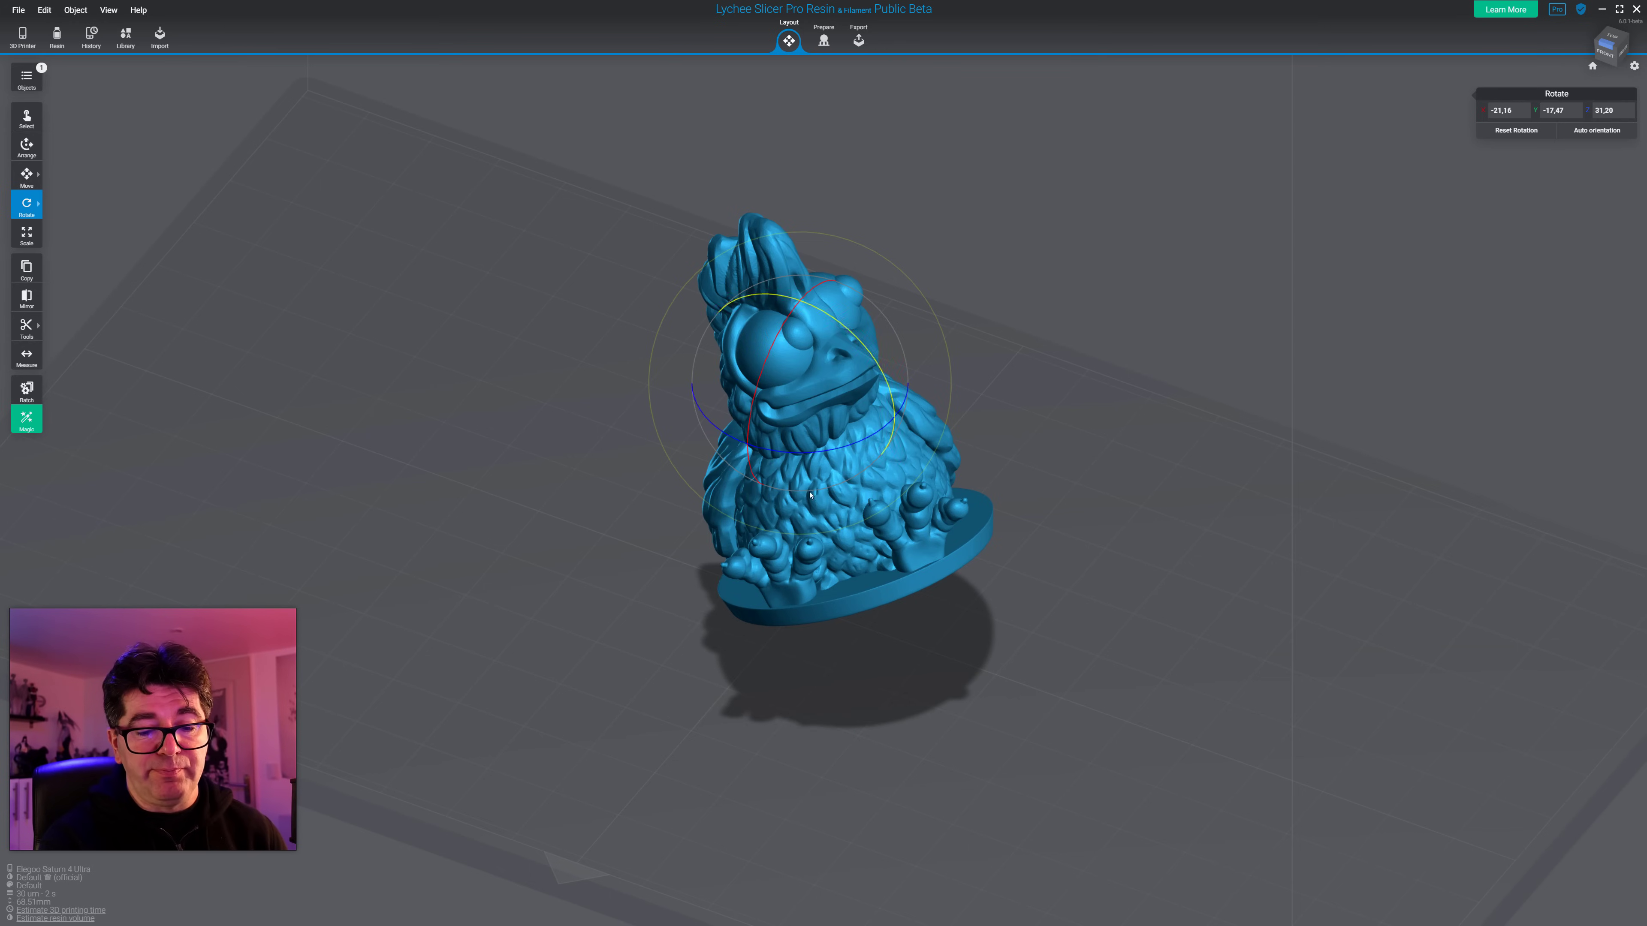
{"action": "left_click", "coordinate": [26, 116]}
{"action": "left_click", "coordinate": [824, 40]}
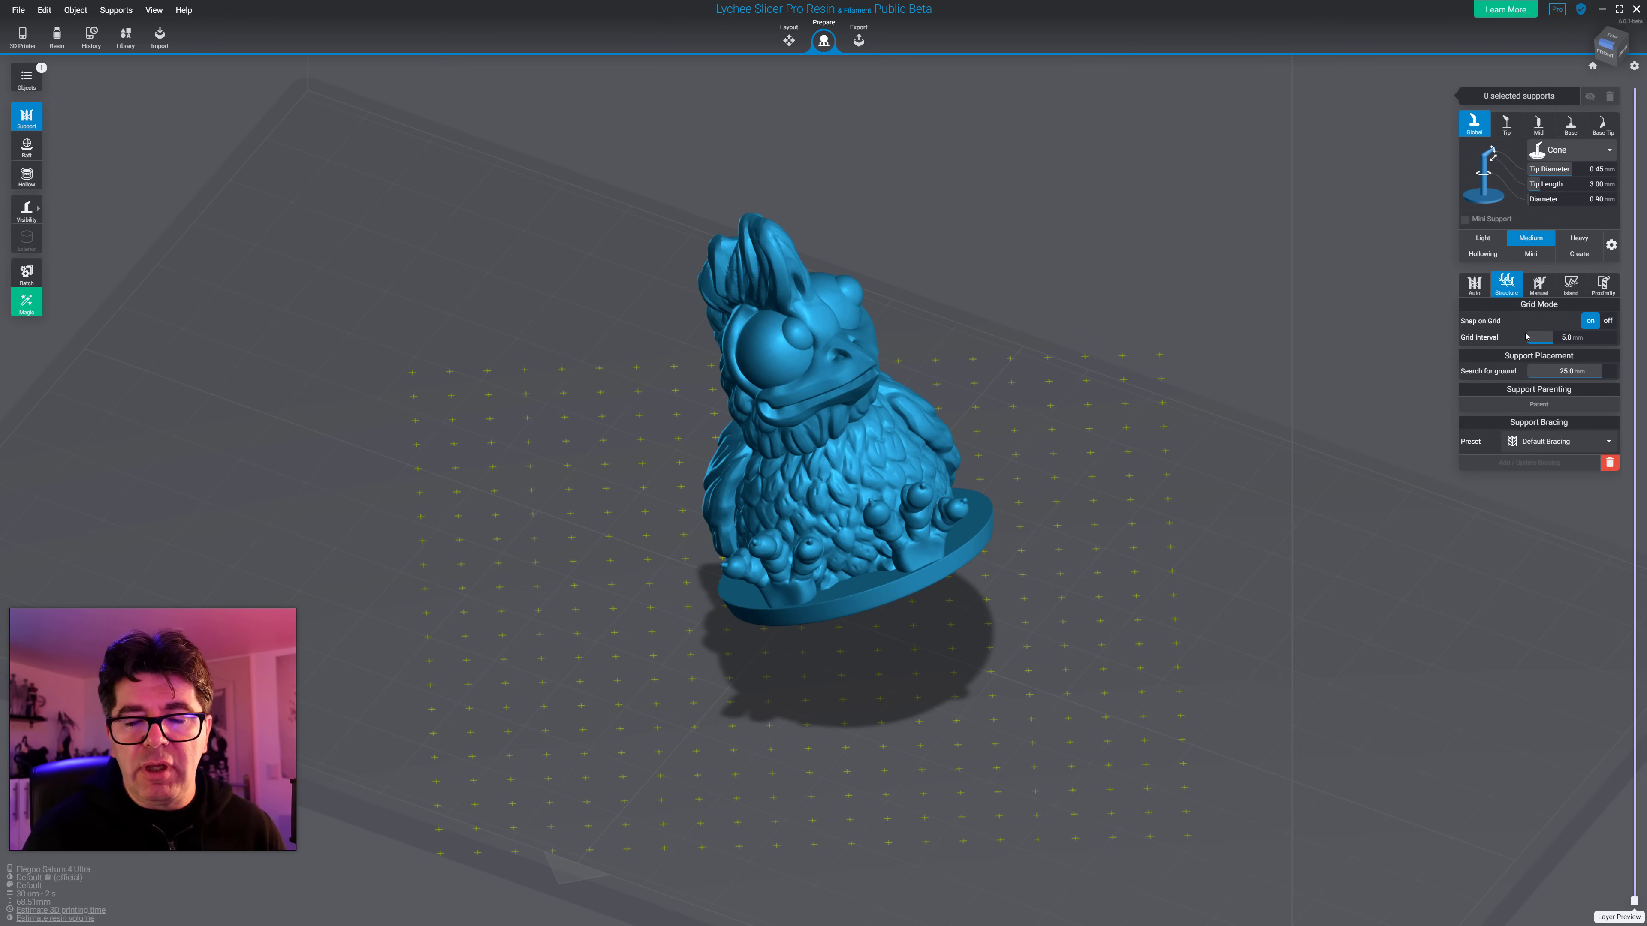
Step: Examine the underside of the bird bust and the support grid on the build plate from several angles
{"action": "left_click_drag", "start_coordinate": [1362, 364], "coordinate": [1207, 374]}
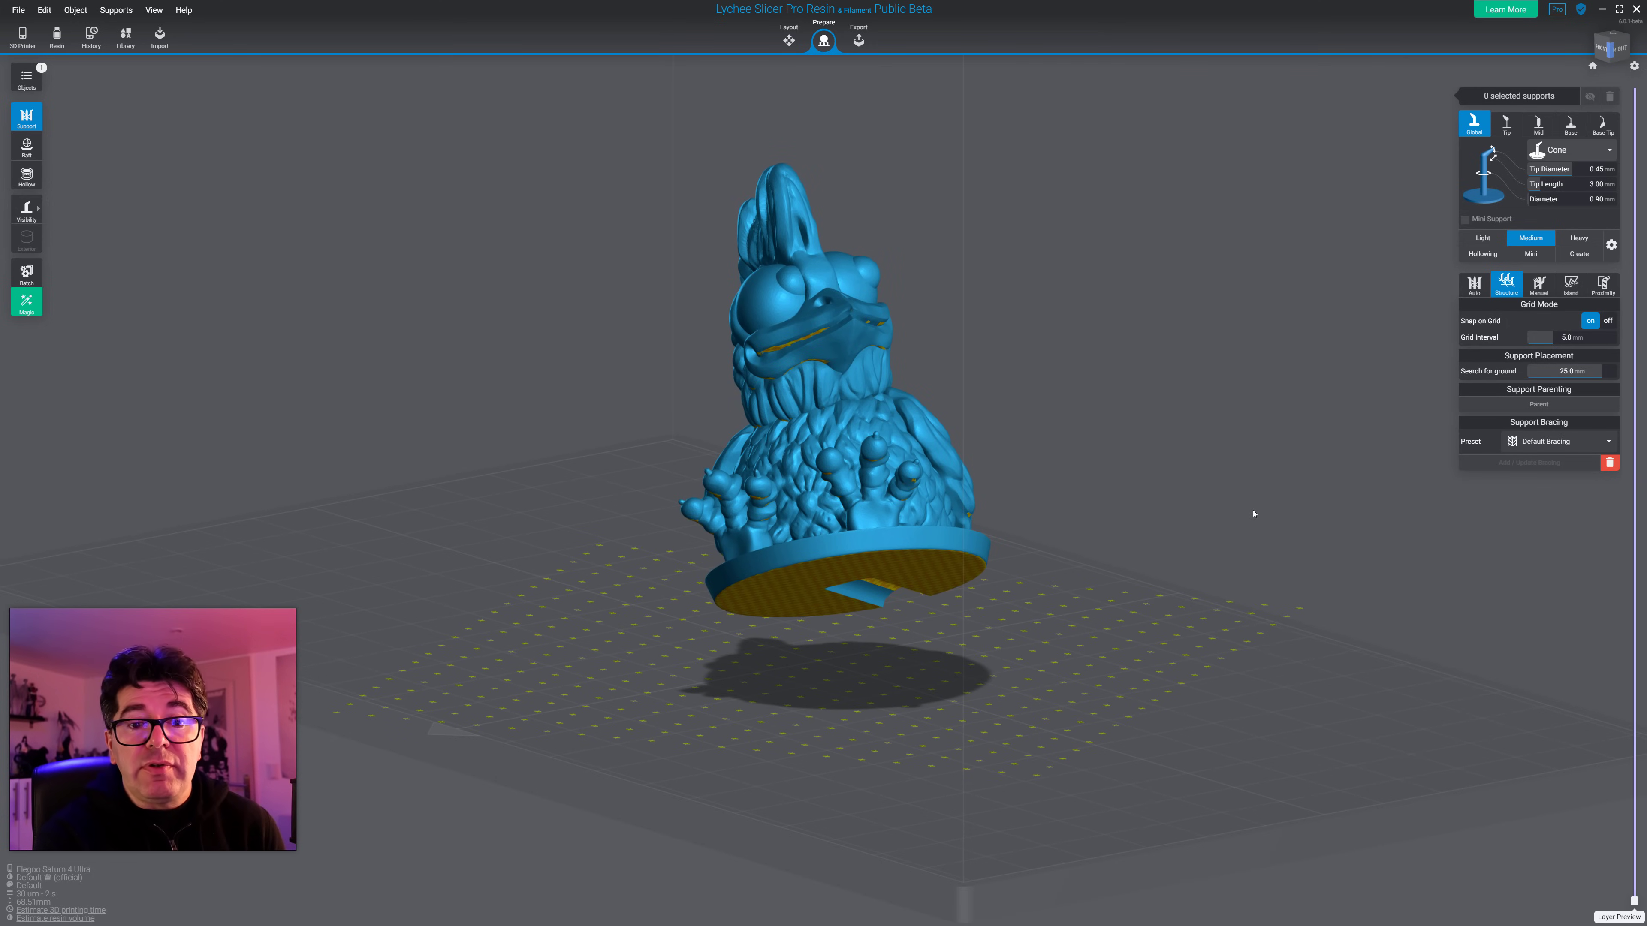
{"action": "scroll", "coordinate": [1253, 514], "scroll_direction": "up", "scroll_amount": 4}
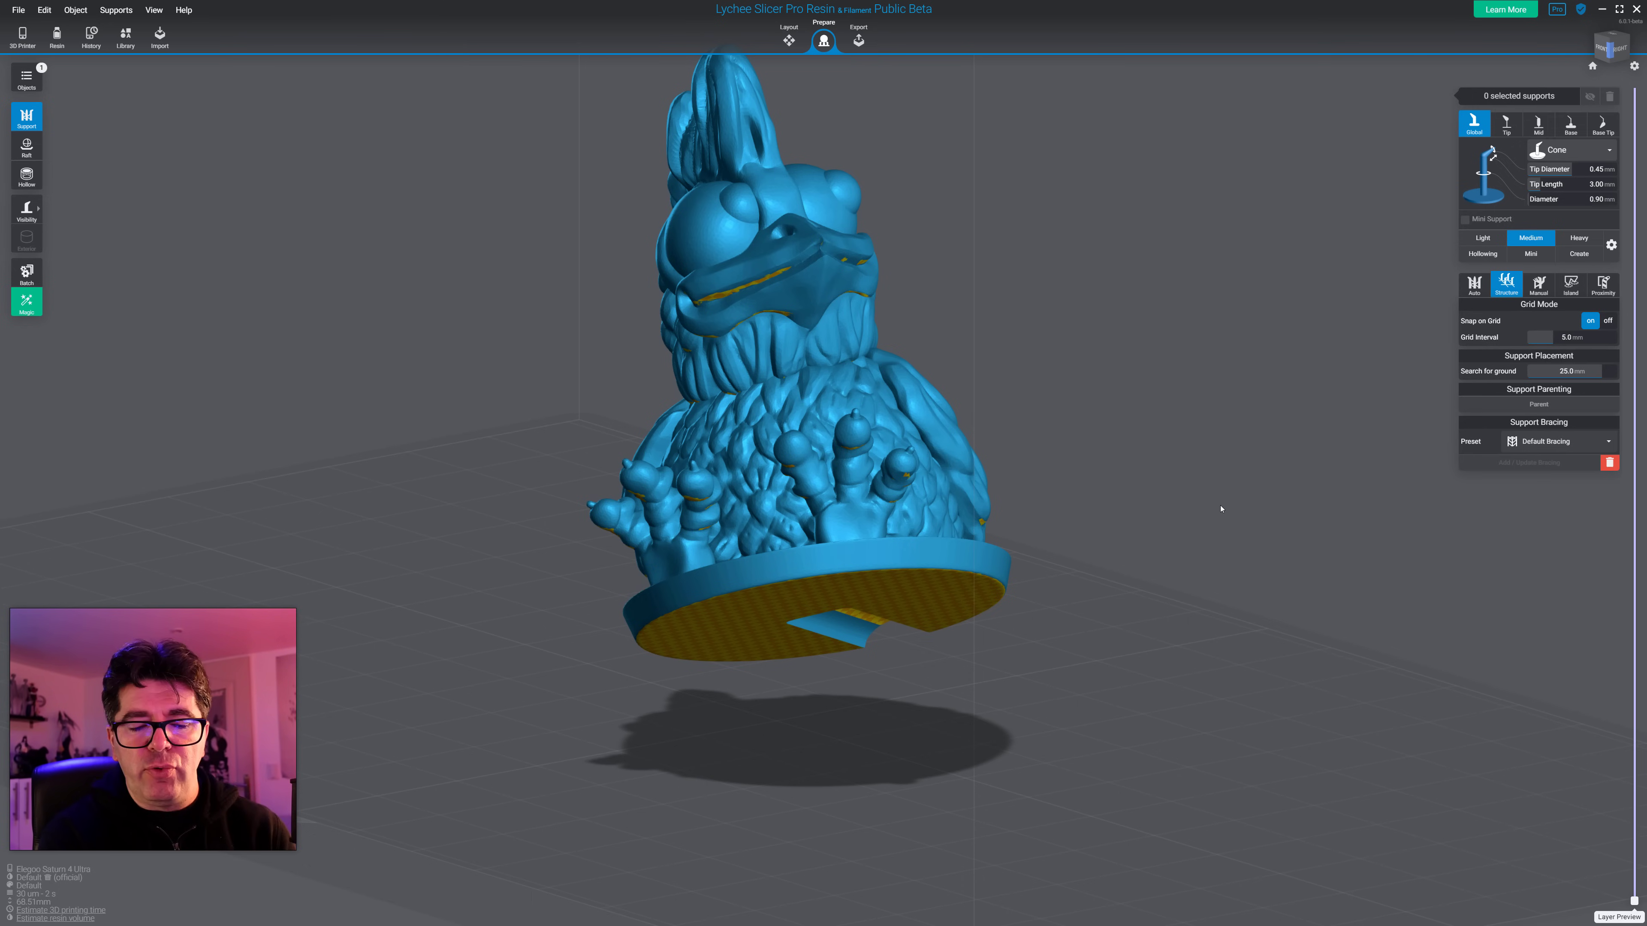
{"action": "left_click_drag", "start_coordinate": [1221, 509], "coordinate": [1242, 541]}
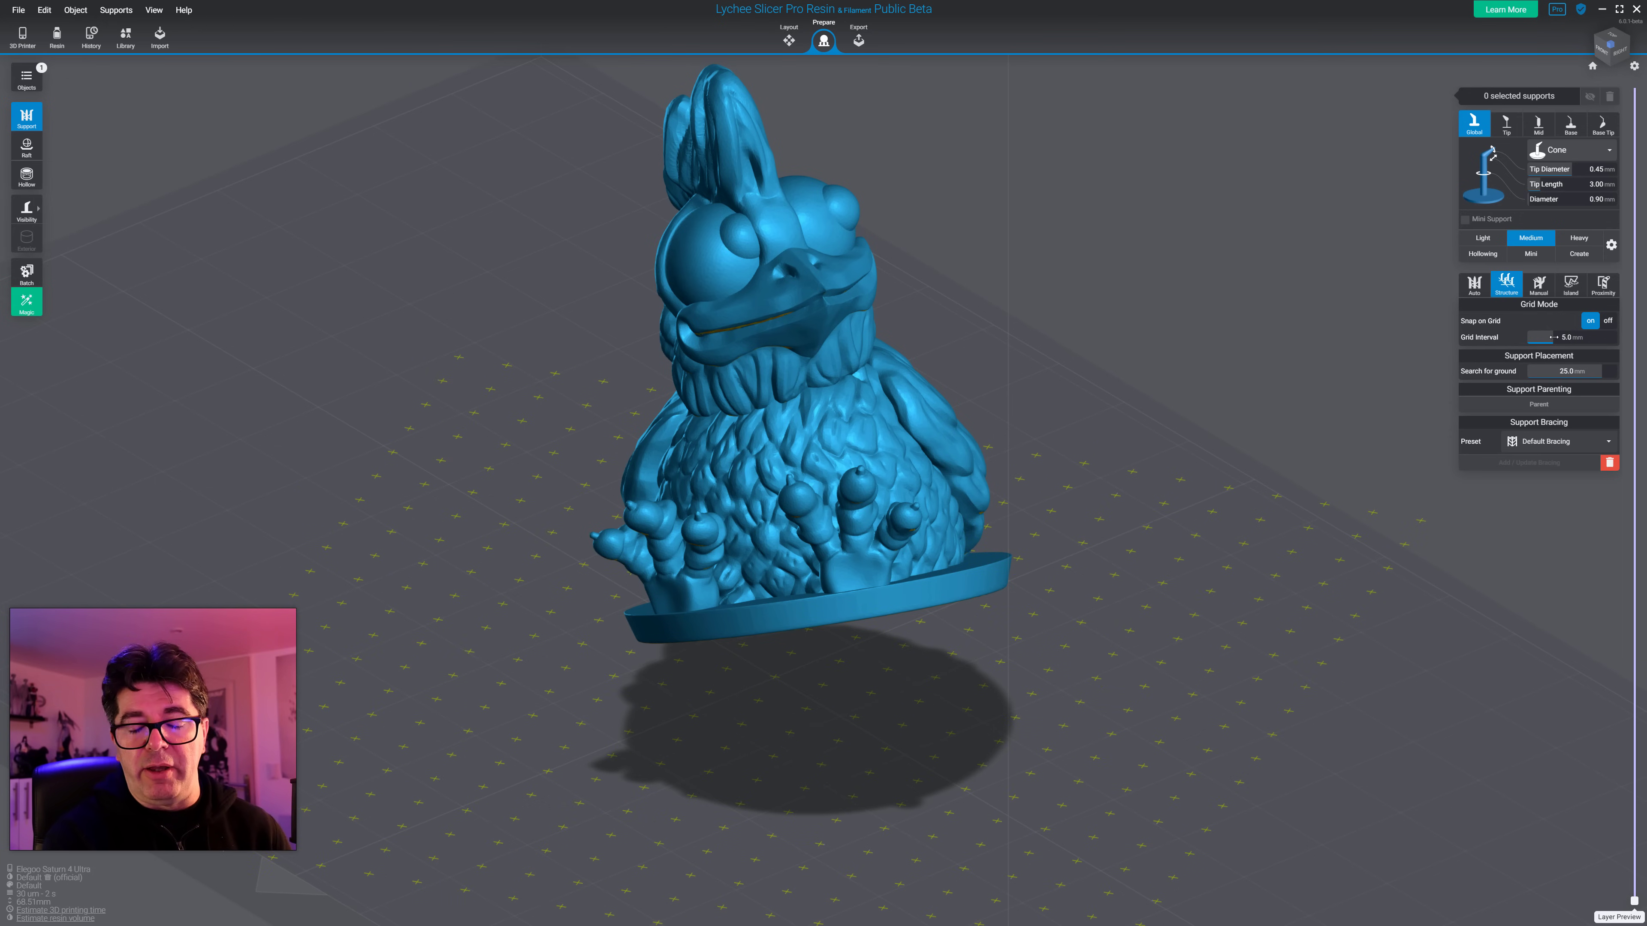
{"action": "left_click_drag", "start_coordinate": [1180, 629], "coordinate": [1199, 574]}
{"action": "right_click_drag", "start_coordinate": [1198, 574], "coordinate": [1206, 555]}
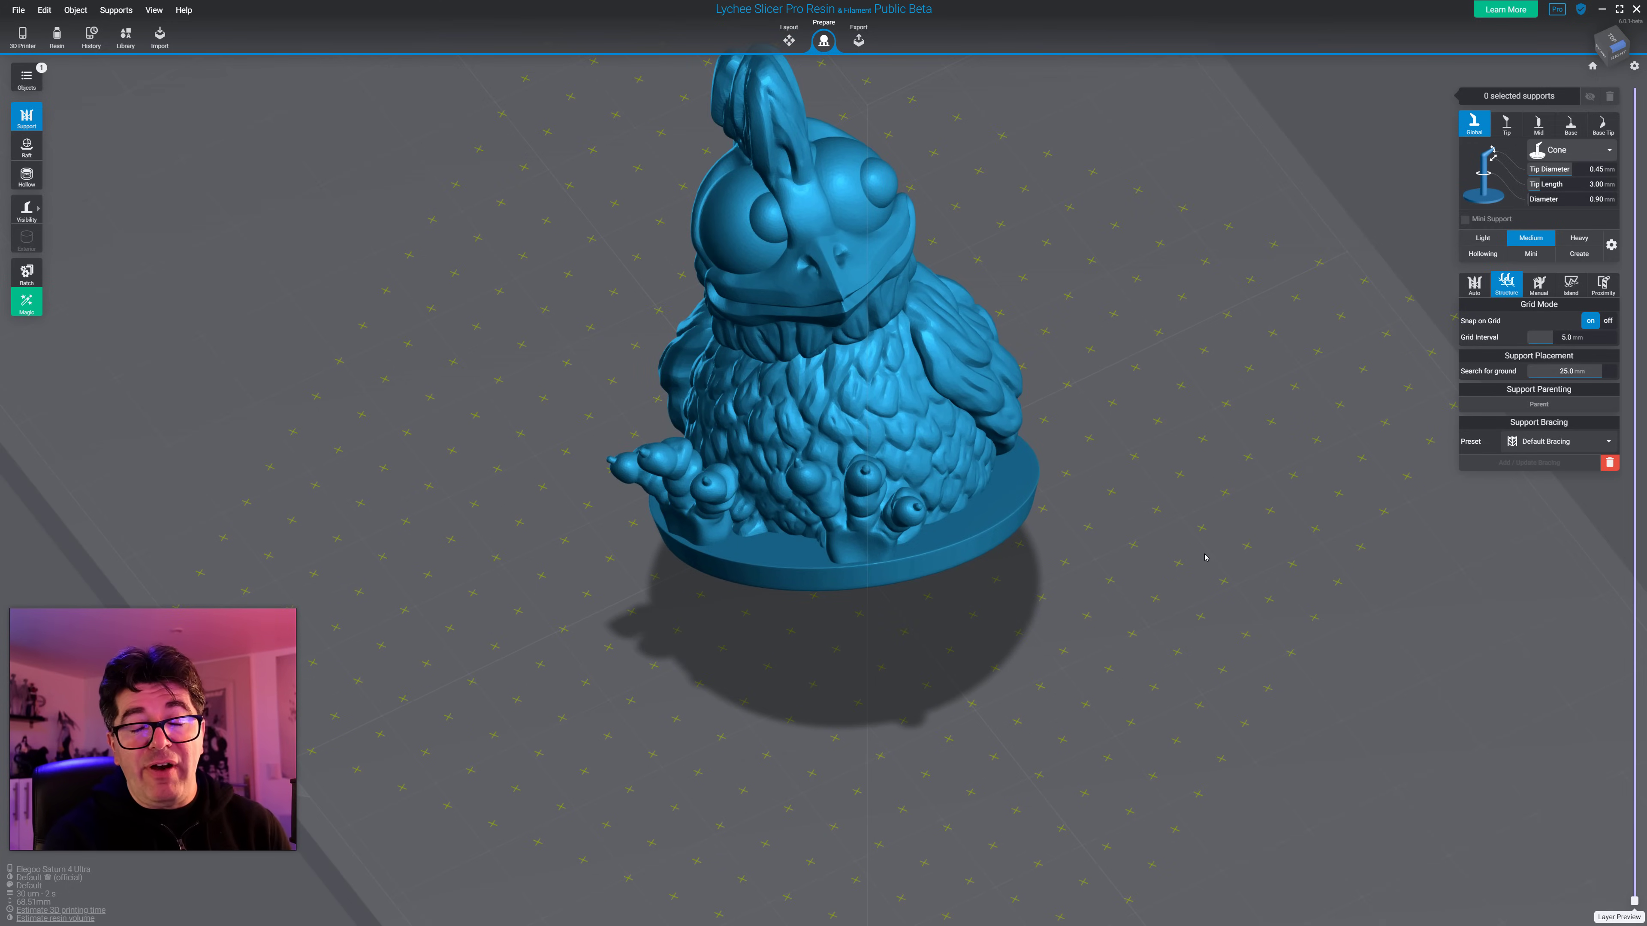
{"action": "left_click_drag", "start_coordinate": [1206, 556], "coordinate": [1233, 515]}
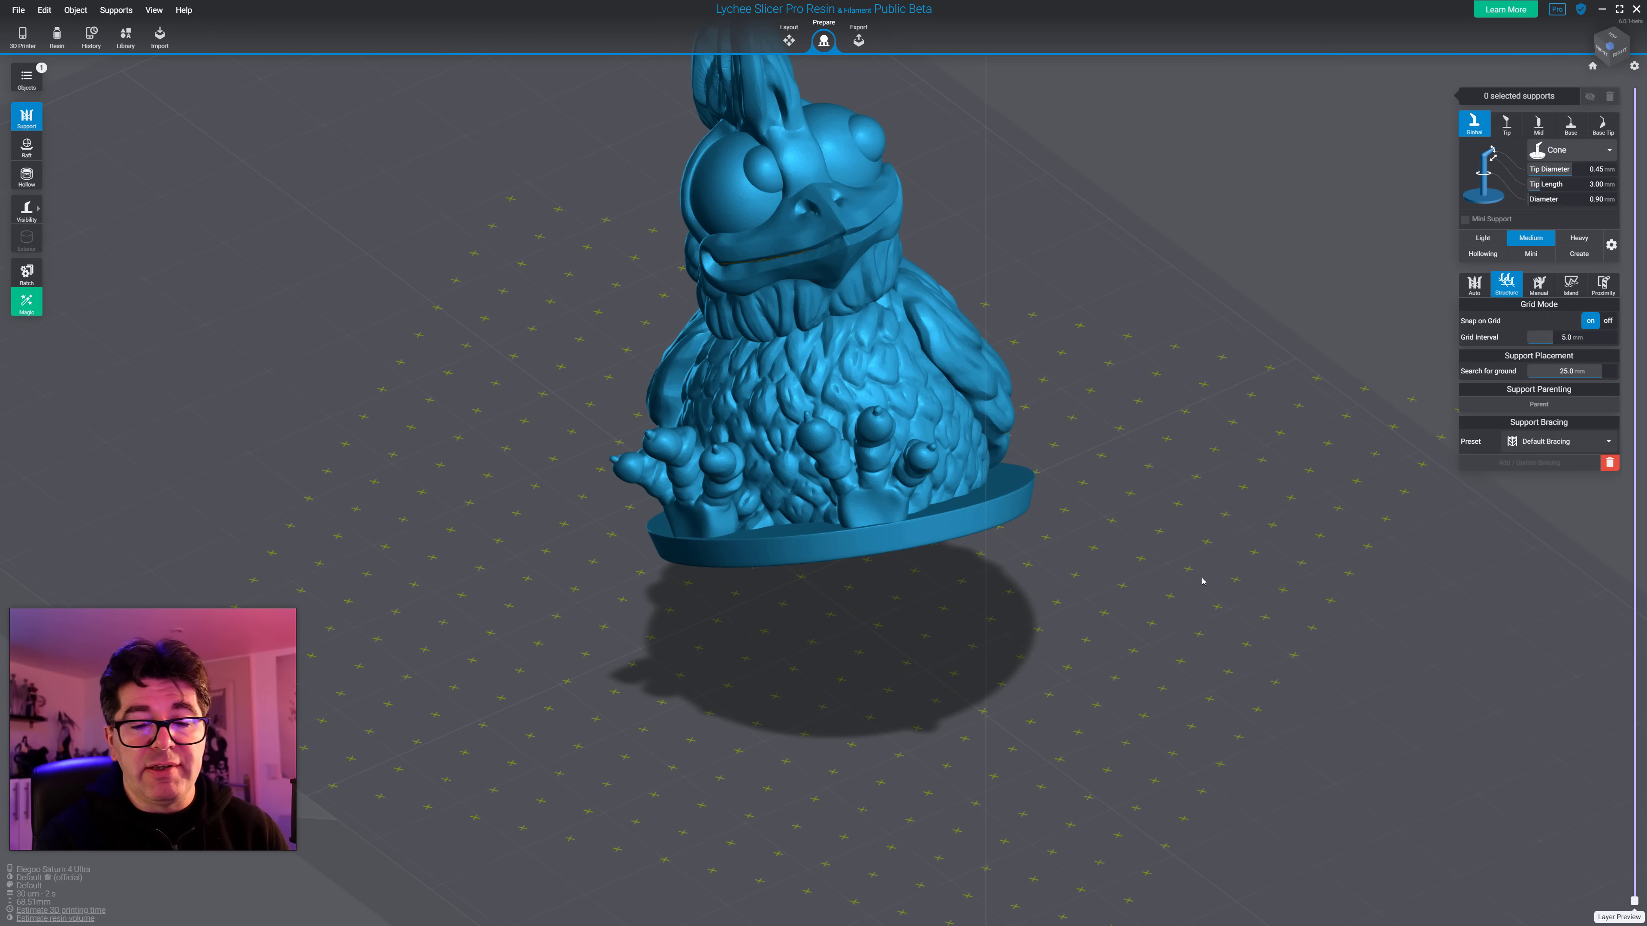
{"action": "right_click_drag", "start_coordinate": [1188, 629], "coordinate": [1173, 581]}
{"action": "scroll", "coordinate": [1169, 614], "scroll_direction": "up", "scroll_amount": 3}
{"action": "right_click_drag", "start_coordinate": [1272, 594], "coordinate": [1216, 584]}
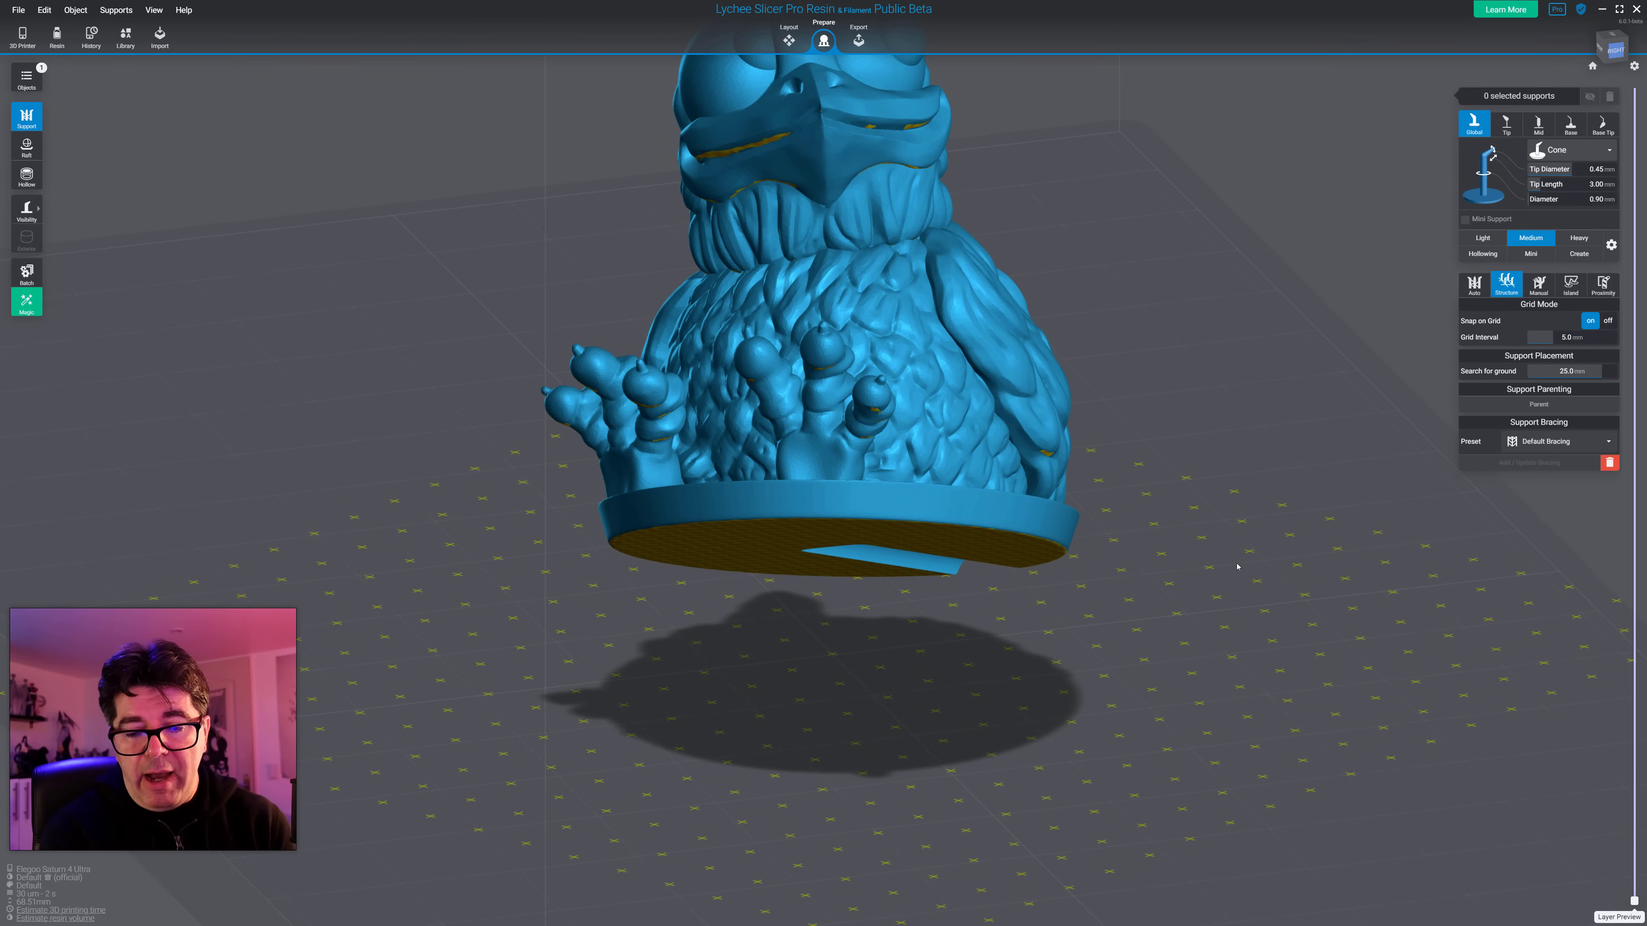
{"action": "right_click_drag", "start_coordinate": [1220, 571], "coordinate": [1269, 552]}
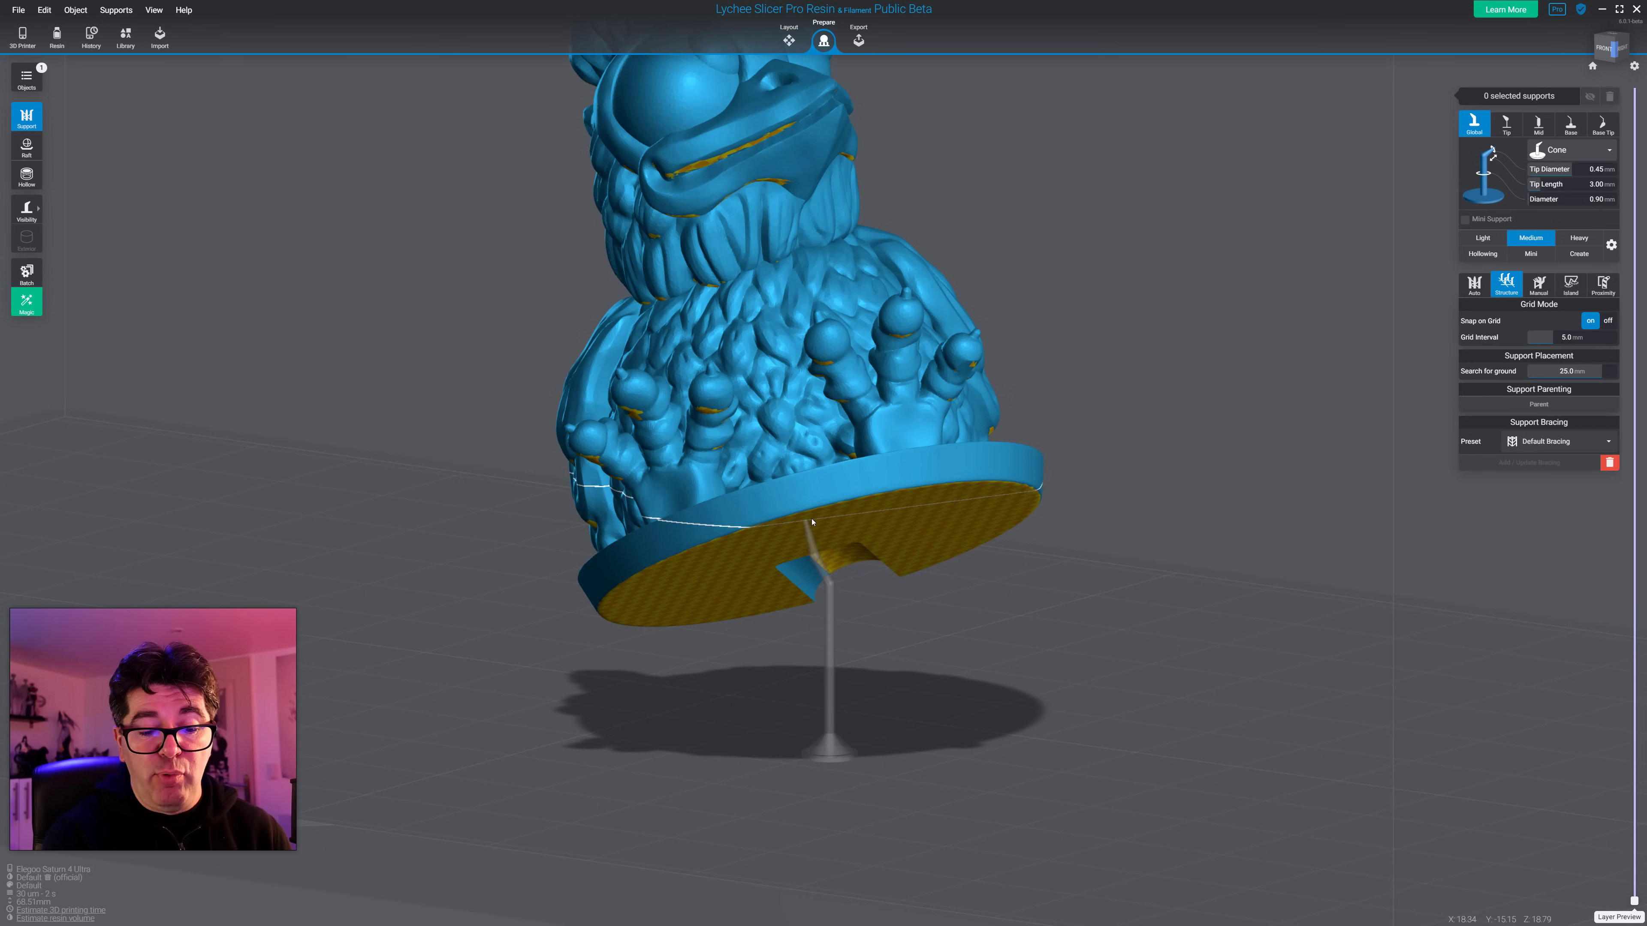
{"action": "mouse_move", "coordinate": [914, 513]}
{"action": "right_mouse_down"}
{"action": "mouse_move", "coordinate": [912, 549]}
{"action": "mouse_move", "coordinate": [911, 519]}
{"action": "right_mouse_up"}
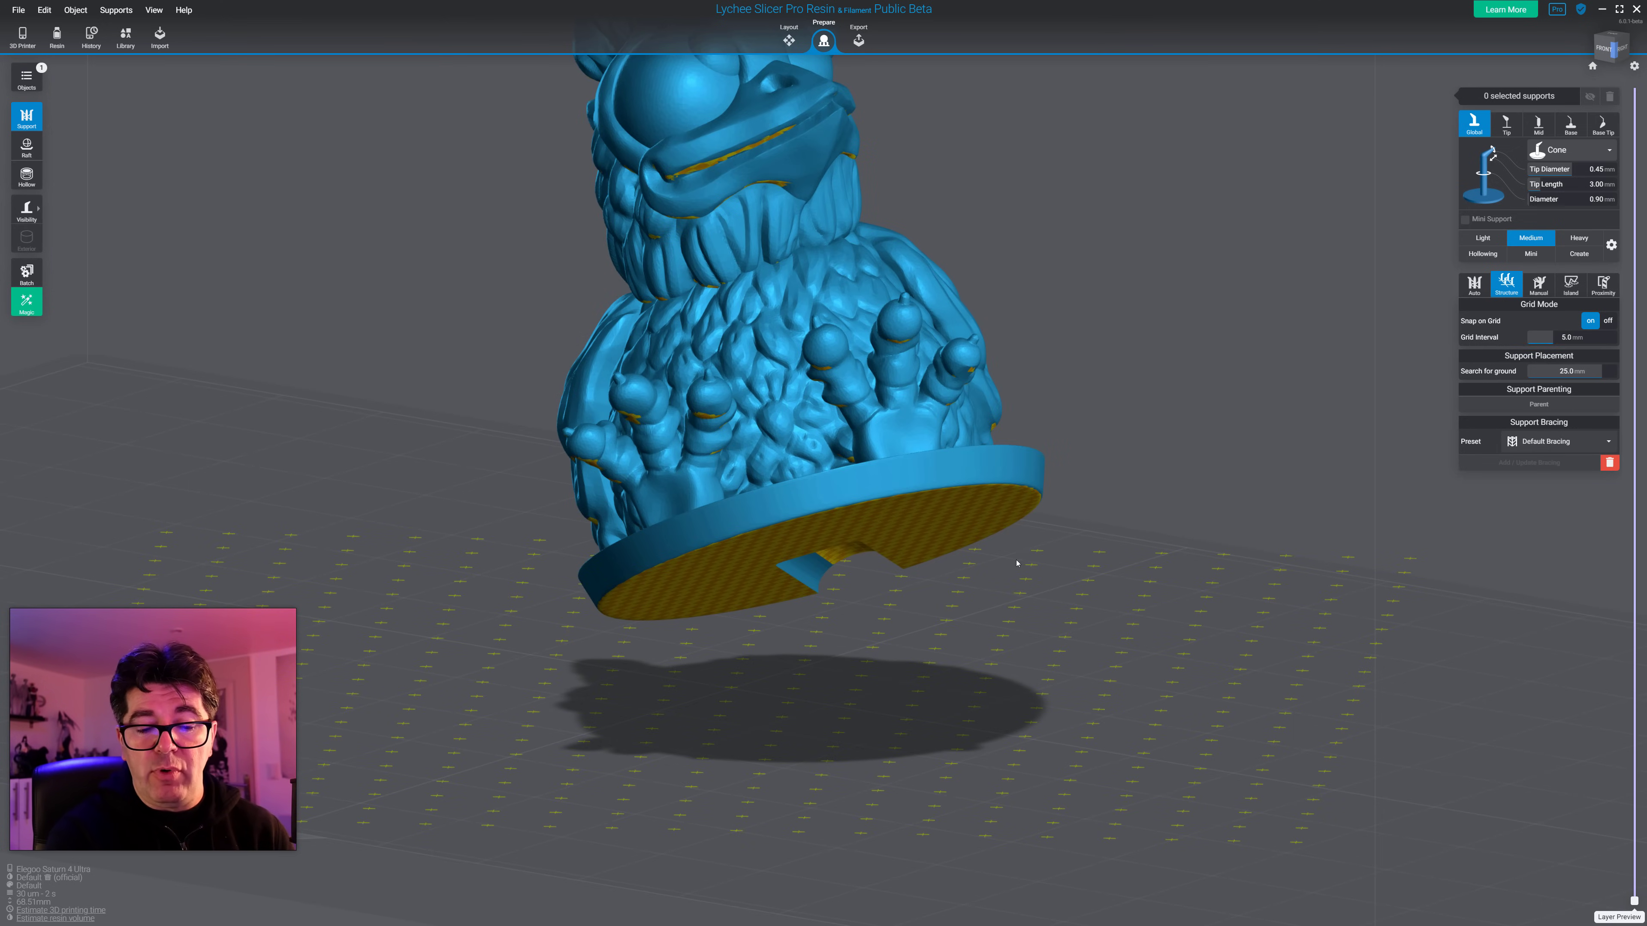
{"action": "right_click_drag", "start_coordinate": [680, 587], "coordinate": [684, 613]}
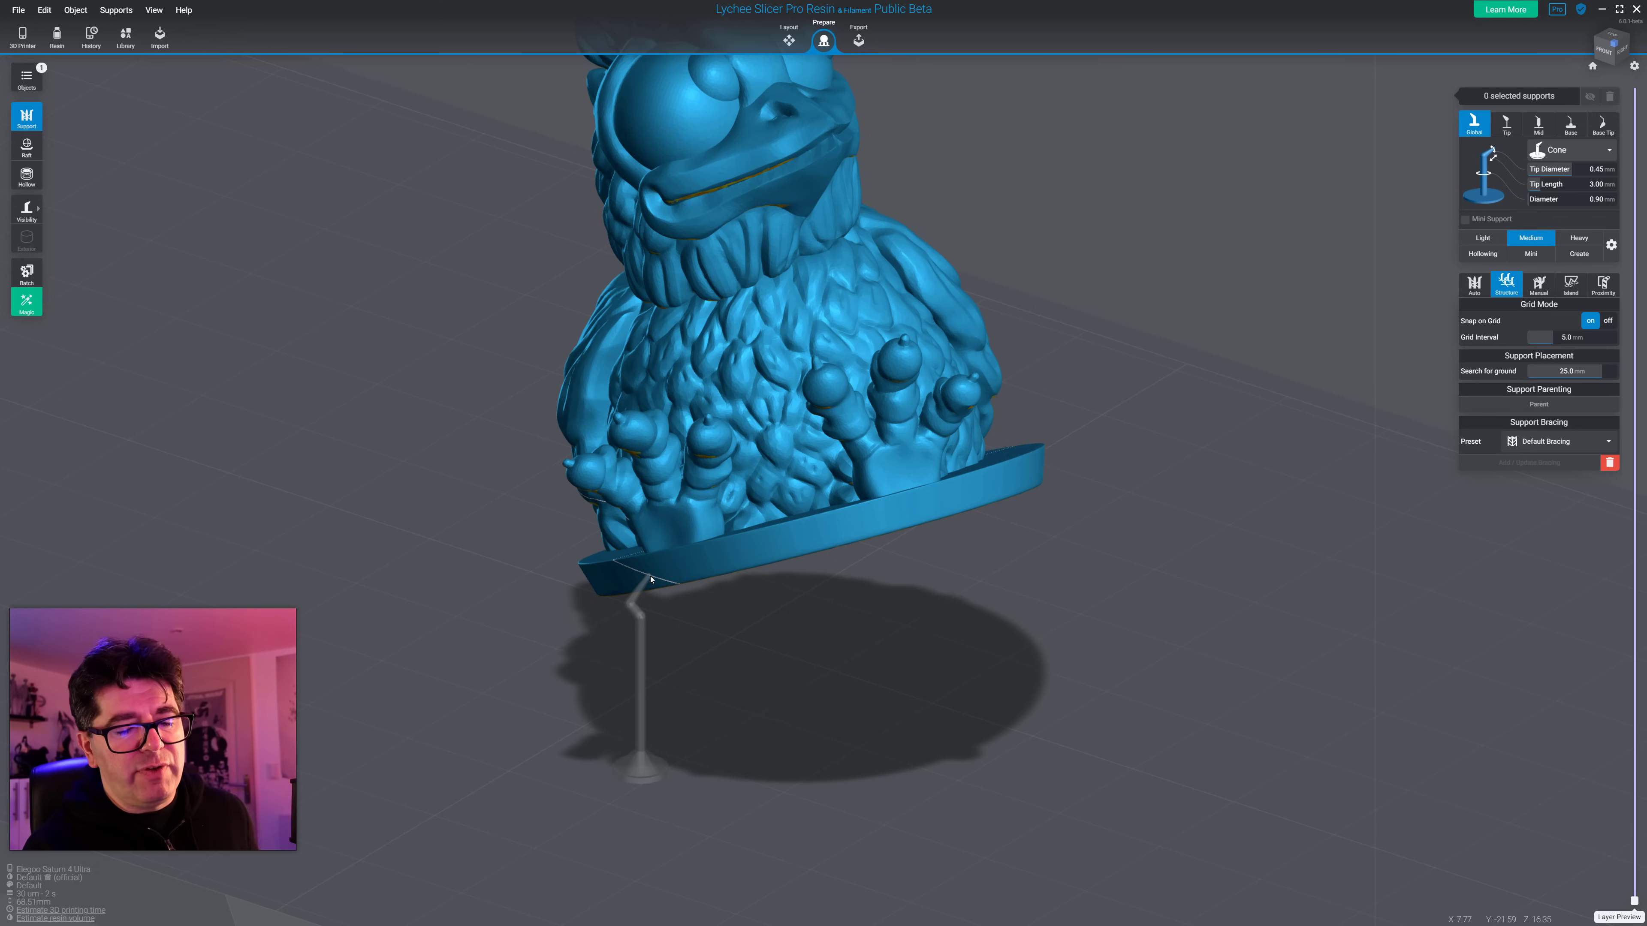
Step: Place four medium grid-snapped supports along the front edge of the base's underside, and a fifth between the third and fourth
{"action": "mouse_move", "coordinate": [711, 559]}
{"action": "right_mouse_down"}
{"action": "mouse_move", "coordinate": [952, 581]}
{"action": "mouse_move", "coordinate": [973, 636]}
{"action": "mouse_move", "coordinate": [1014, 607]}
{"action": "mouse_move", "coordinate": [774, 621]}
{"action": "mouse_move", "coordinate": [700, 652]}
{"action": "mouse_move", "coordinate": [753, 588]}
{"action": "mouse_move", "coordinate": [765, 606]}
{"action": "mouse_move", "coordinate": [731, 533]}
{"action": "right_mouse_up"}
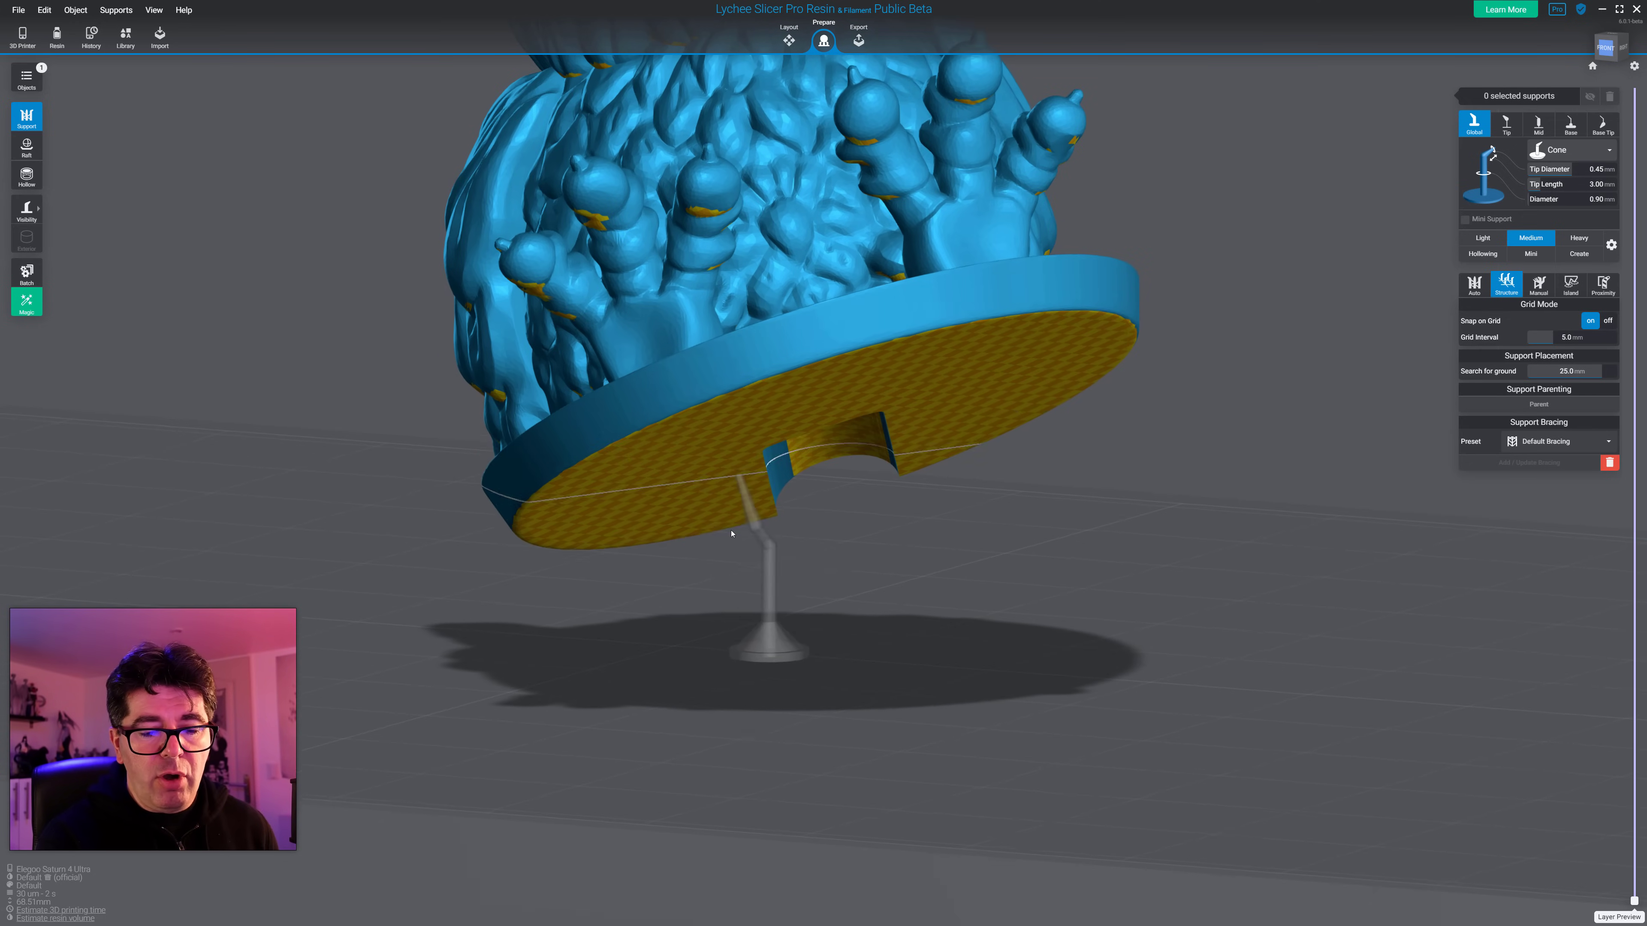
{"action": "left_click", "coordinate": [603, 459]}
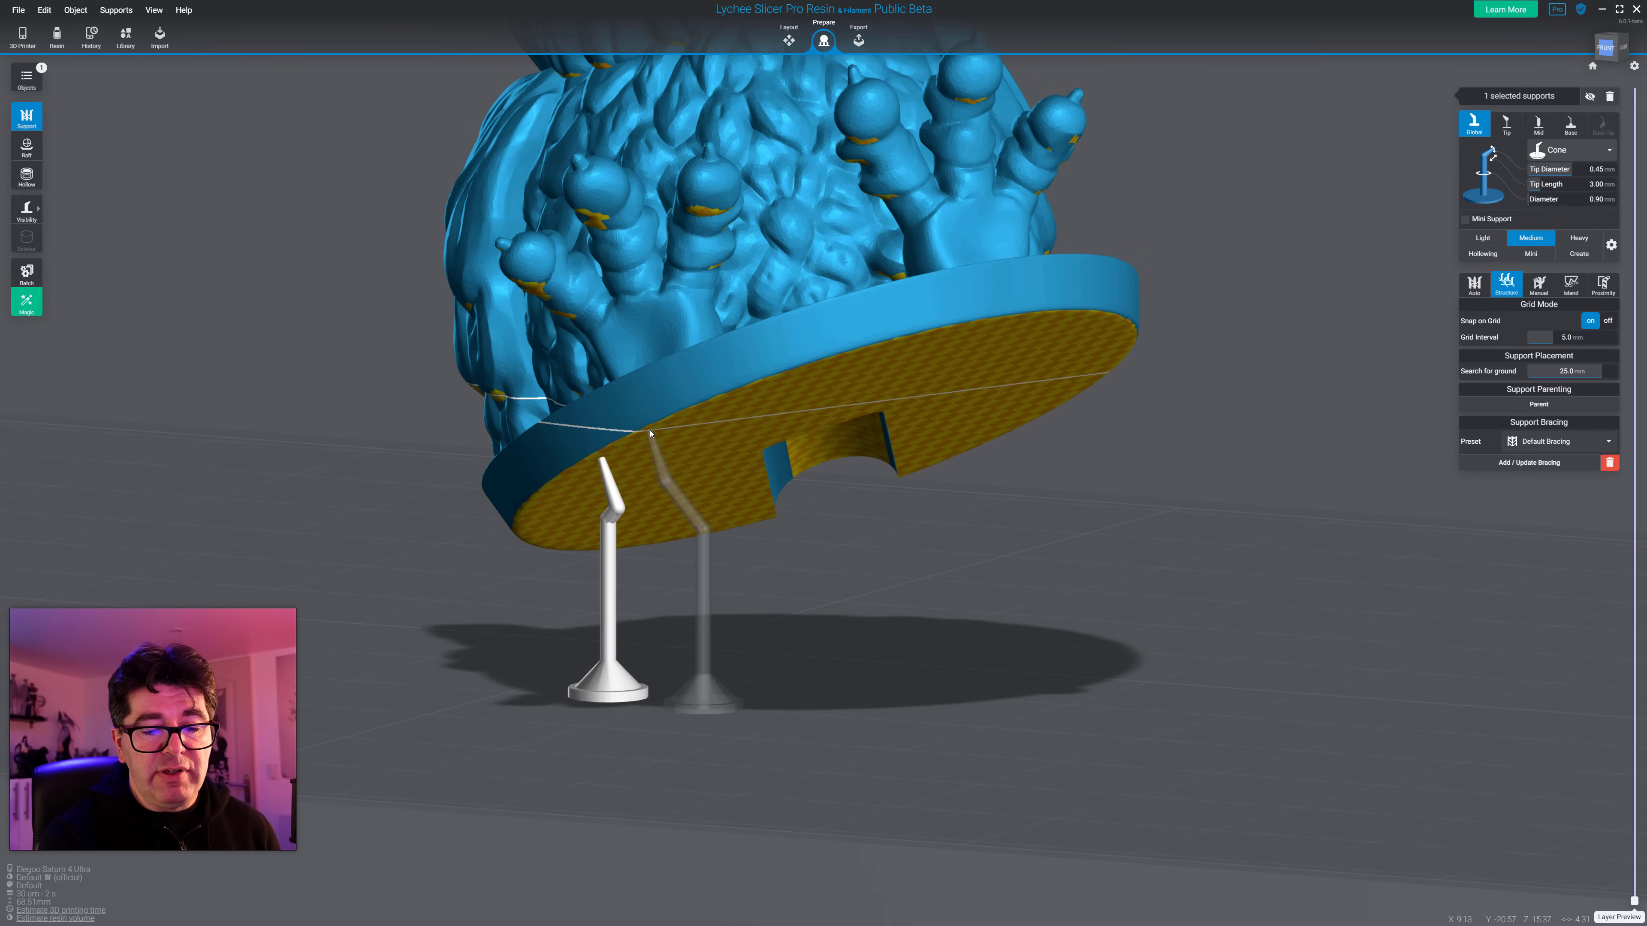
{"action": "left_click", "coordinate": [650, 433]}
{"action": "left_click", "coordinate": [739, 391]}
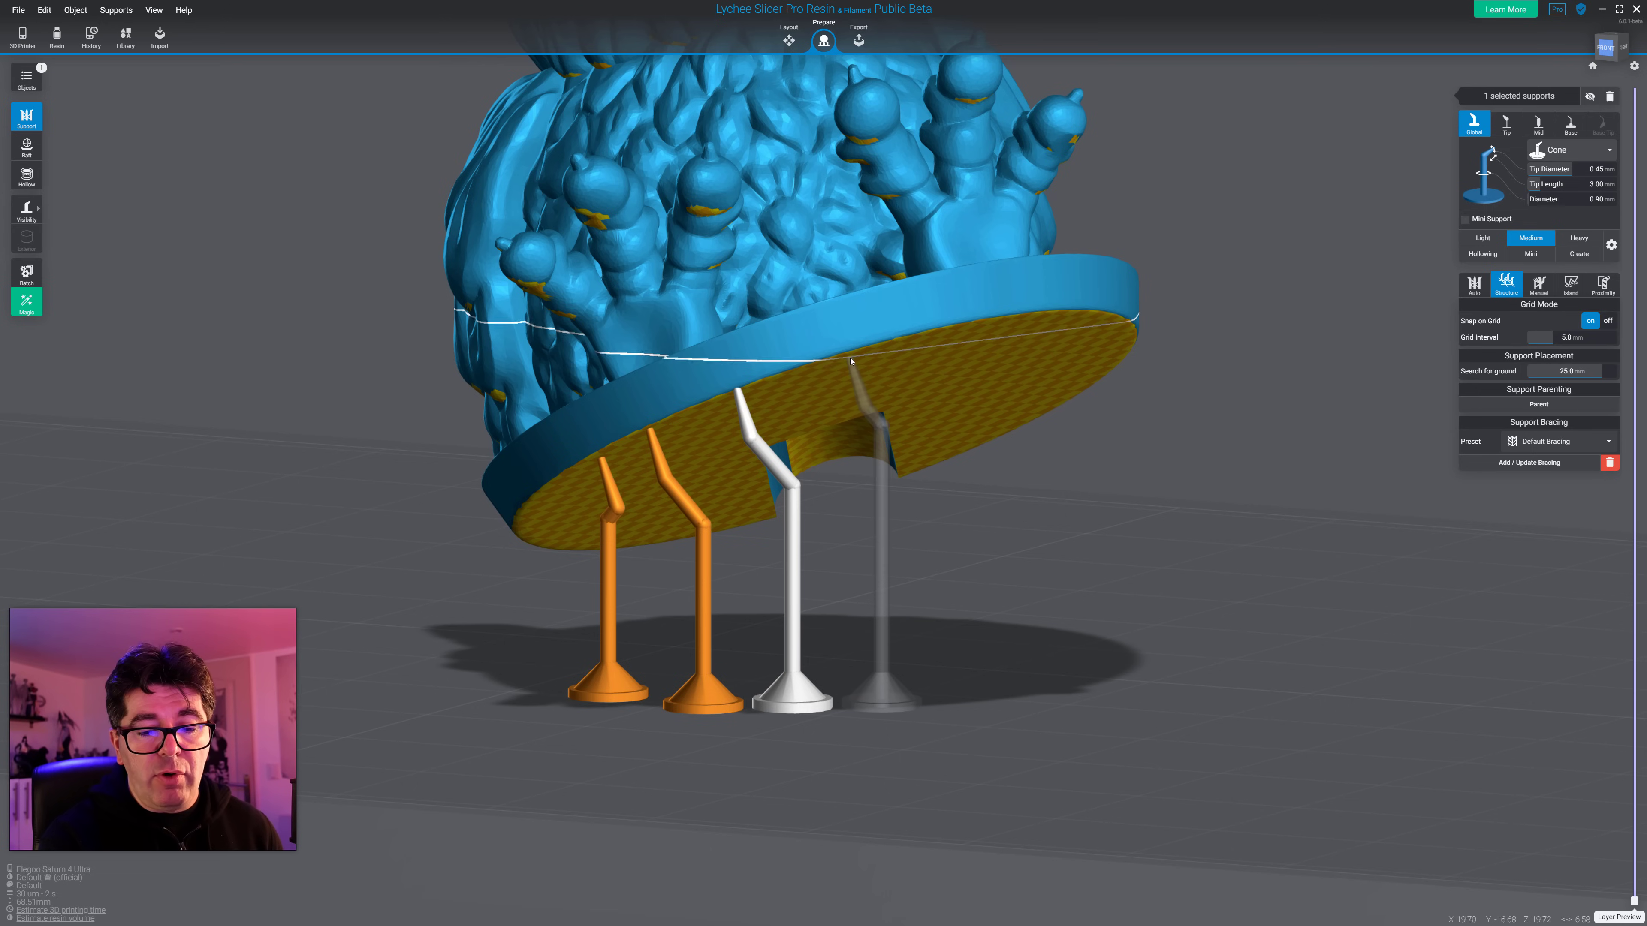
{"action": "left_click", "coordinate": [851, 362]}
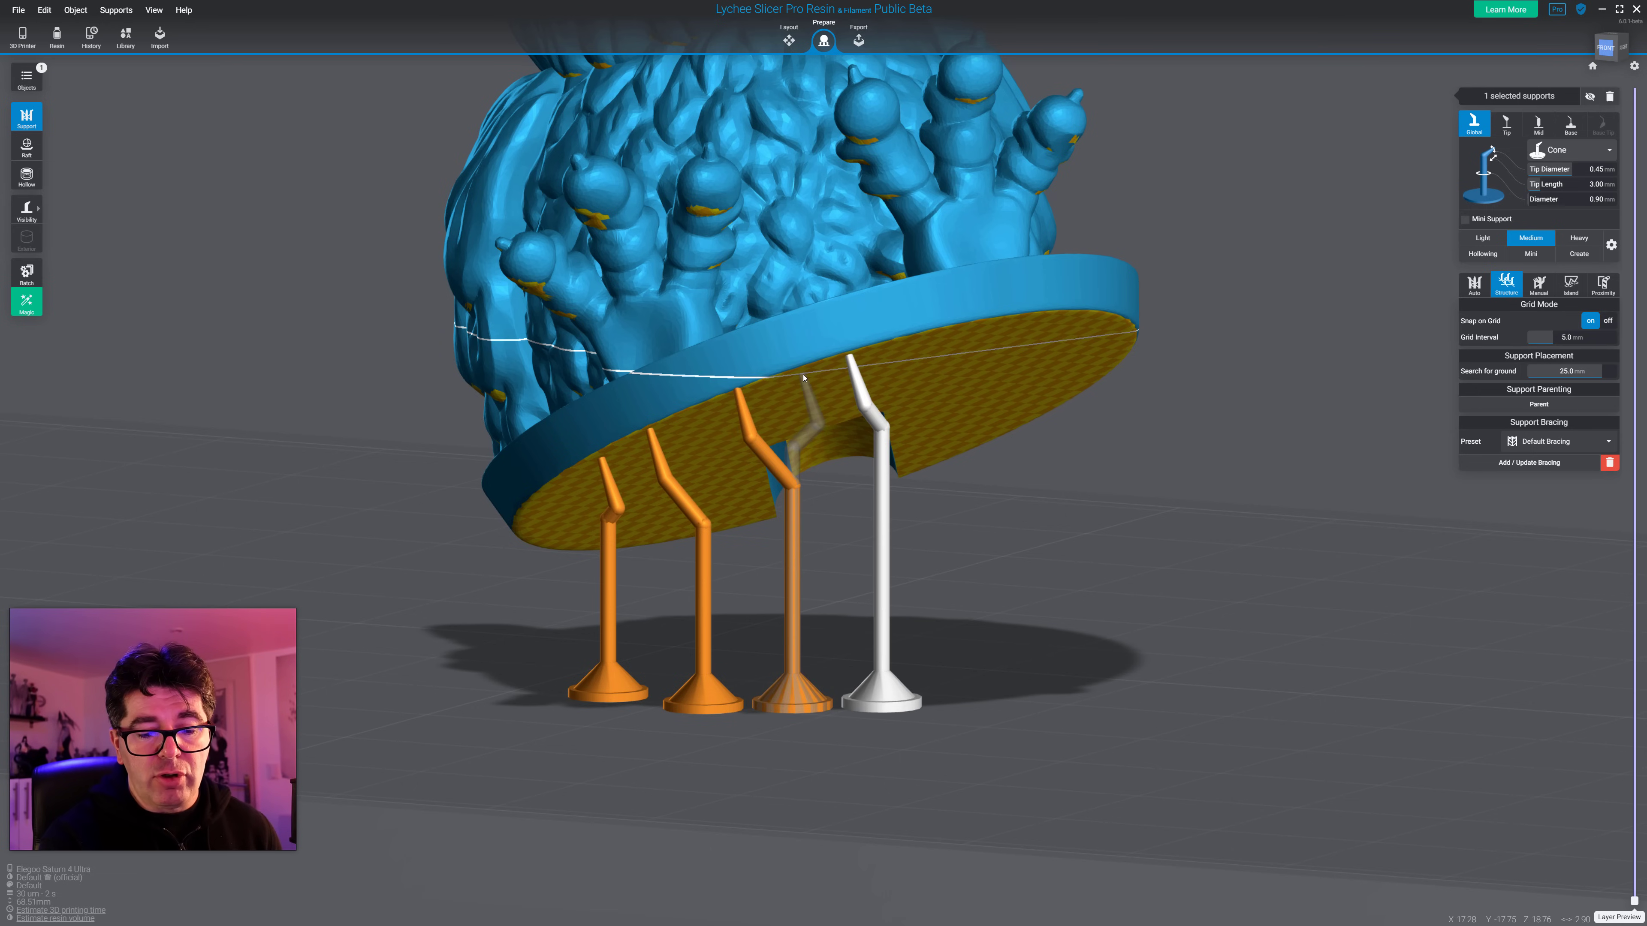
{"action": "left_click", "coordinate": [804, 378]}
{"action": "right_click_drag", "start_coordinate": [804, 377], "coordinate": [870, 439]}
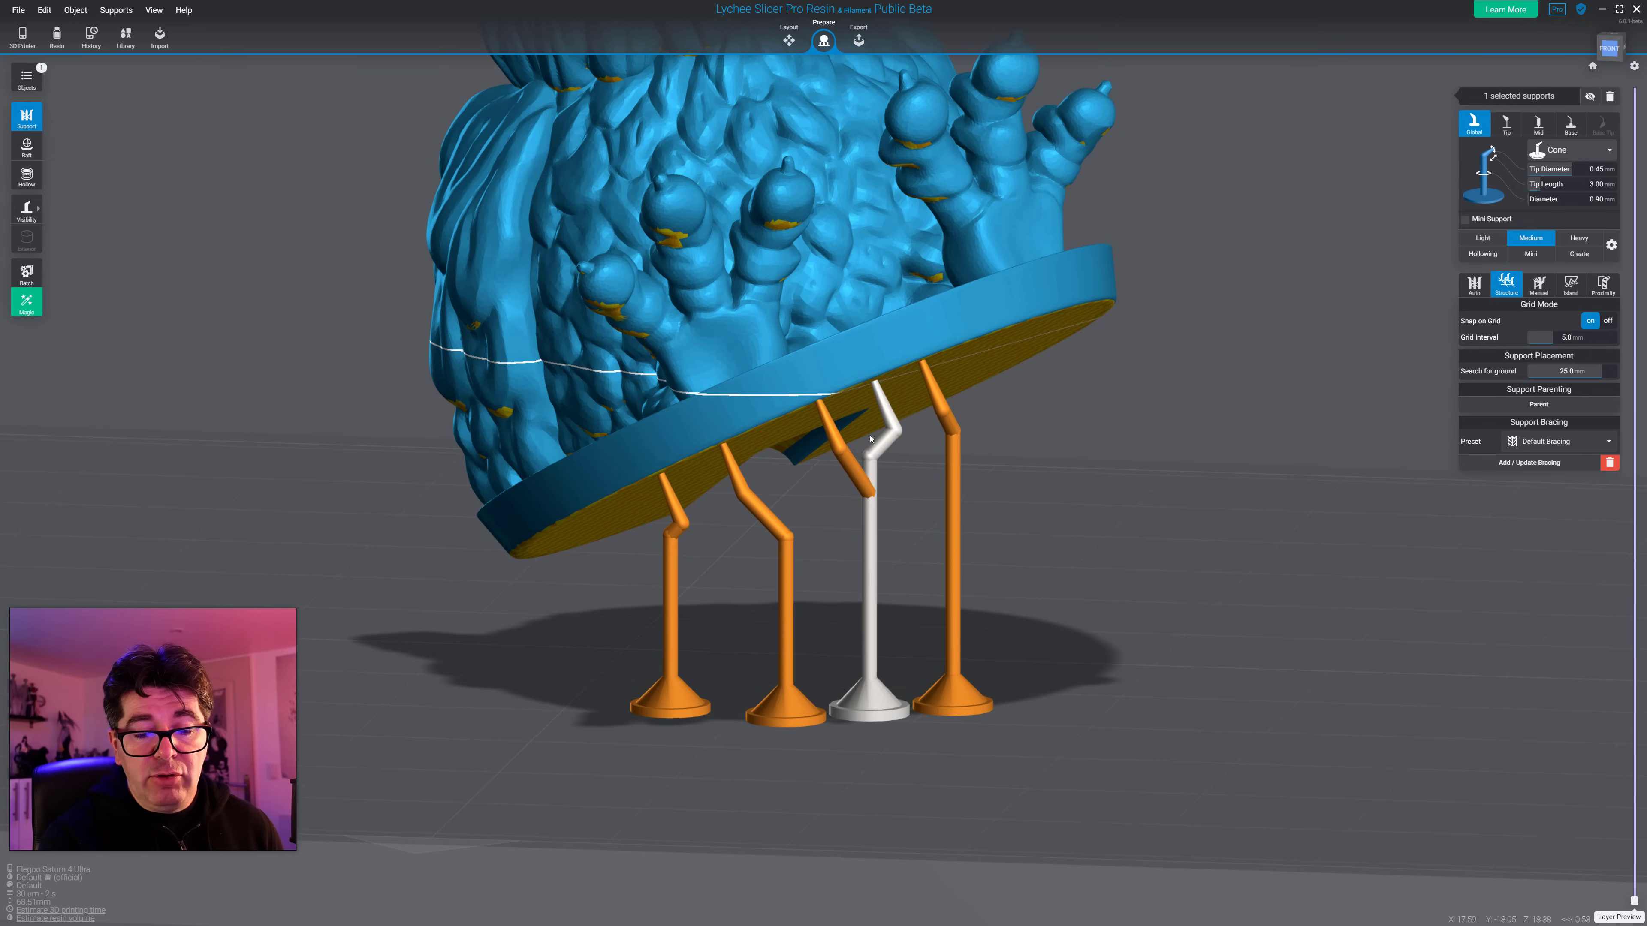
Step: Add extra tips to the third grid support and place further medium grid-snapped supports along the rim of the base's underside
{"action": "scroll", "coordinate": [870, 439], "scroll_direction": "up", "scroll_amount": 2}
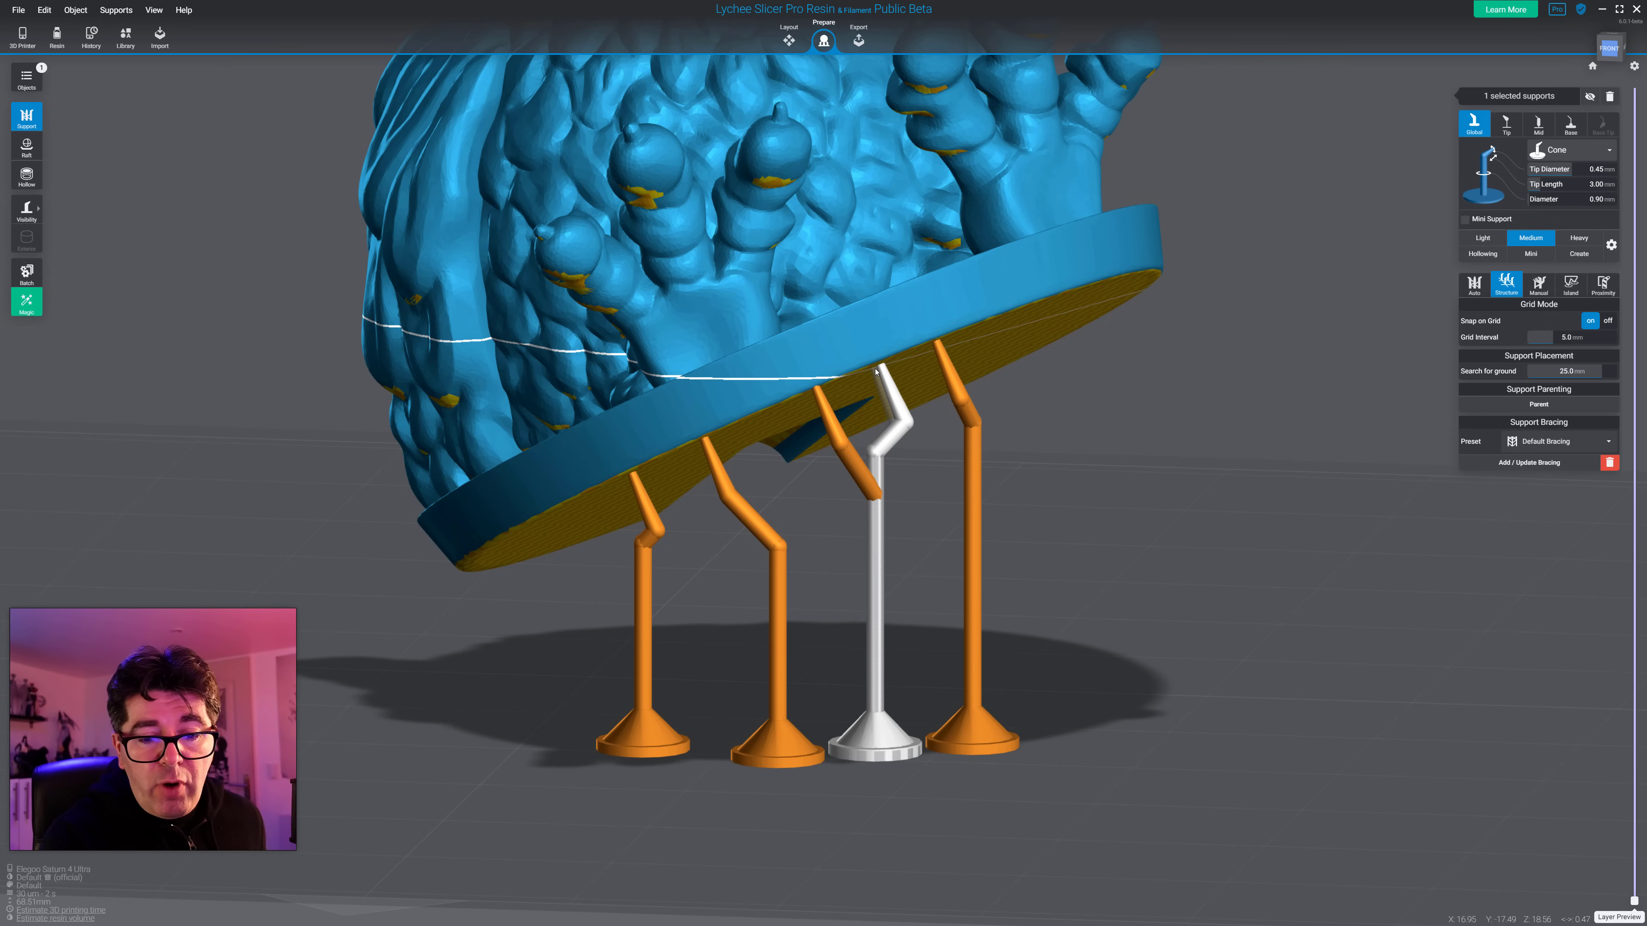
{"action": "left_click", "coordinate": [856, 414]}
{"action": "right_click_drag", "start_coordinate": [856, 413], "coordinate": [672, 392]}
{"action": "left_click_drag", "start_coordinate": [671, 298], "coordinate": [670, 265]}
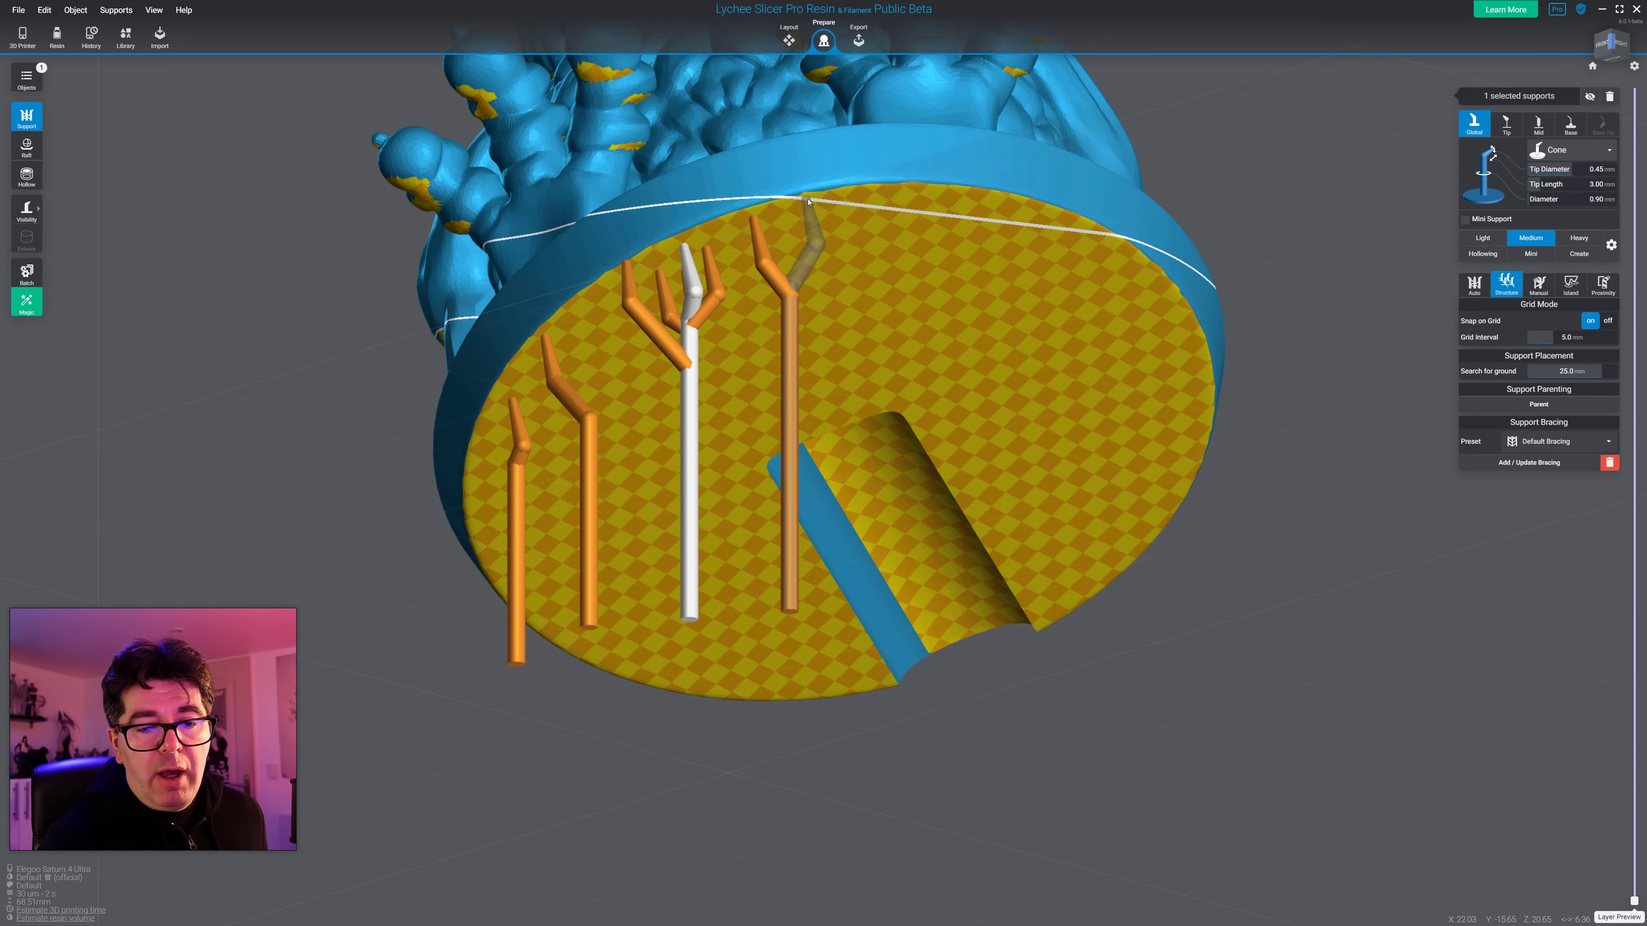
{"action": "left_click", "coordinate": [868, 203]}
{"action": "left_click", "coordinate": [965, 207]}
{"action": "left_click", "coordinate": [1141, 272]}
Step: Delete the last placed support and place a new one near the rim of the base's underside
{"action": "right_click_drag", "start_coordinate": [1141, 272], "coordinate": [1286, 432]}
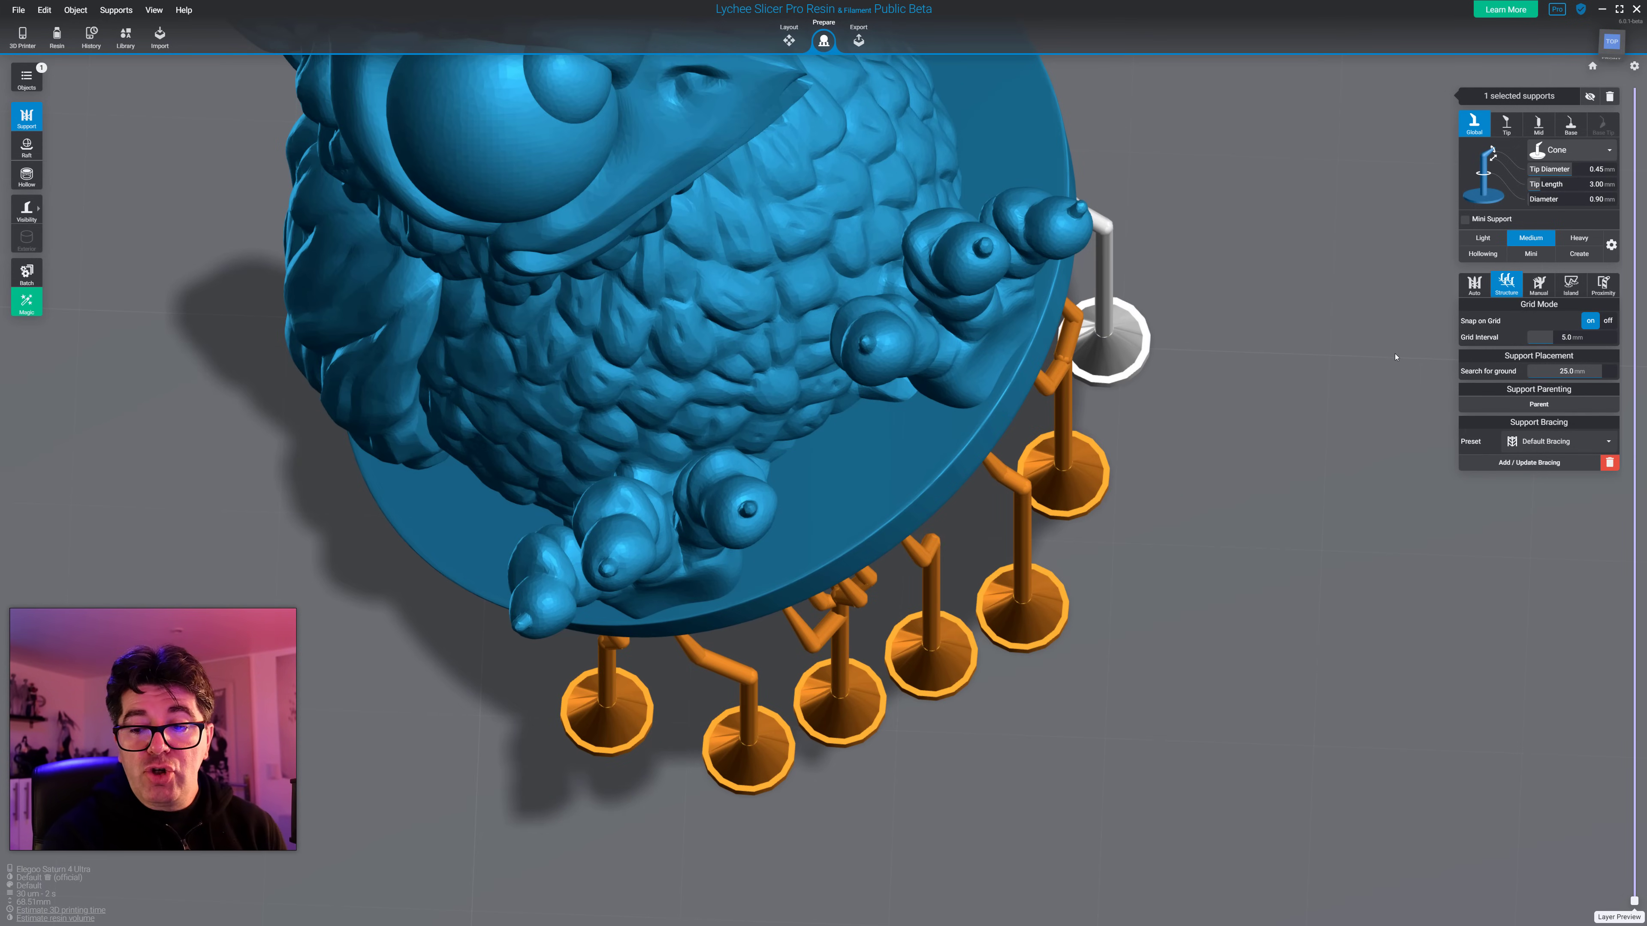
{"action": "right_click_drag", "start_coordinate": [1313, 454], "coordinate": [472, 613]}
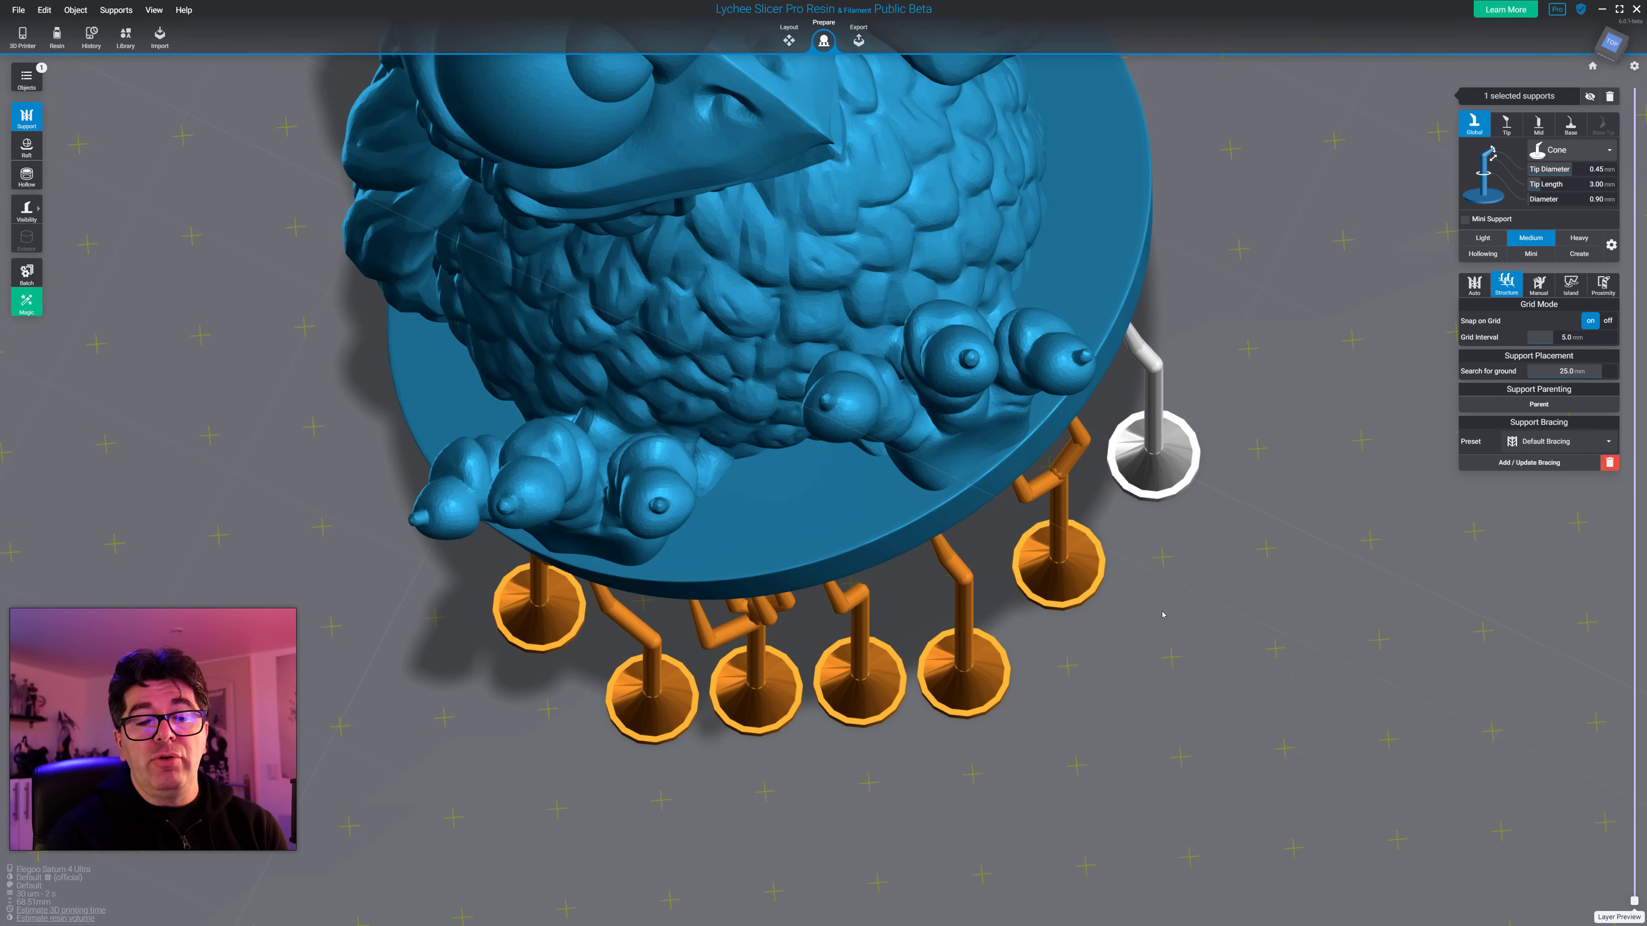
{"action": "right_click_drag", "start_coordinate": [1217, 607], "coordinate": [1157, 594]}
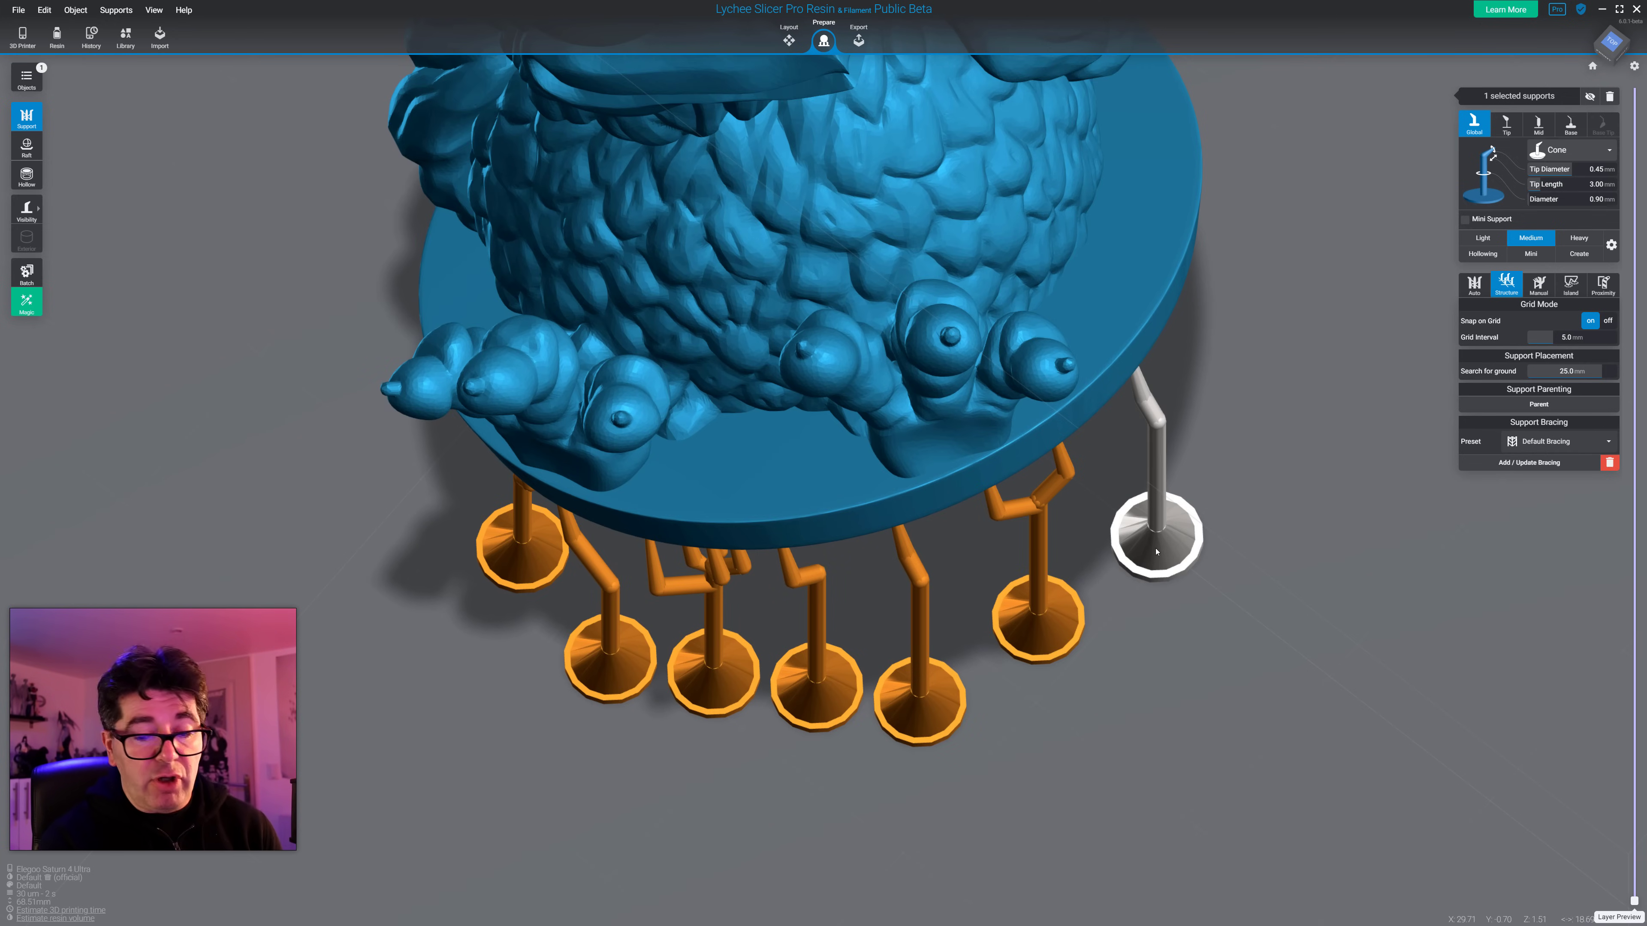
{"action": "key", "text": "Delete"}
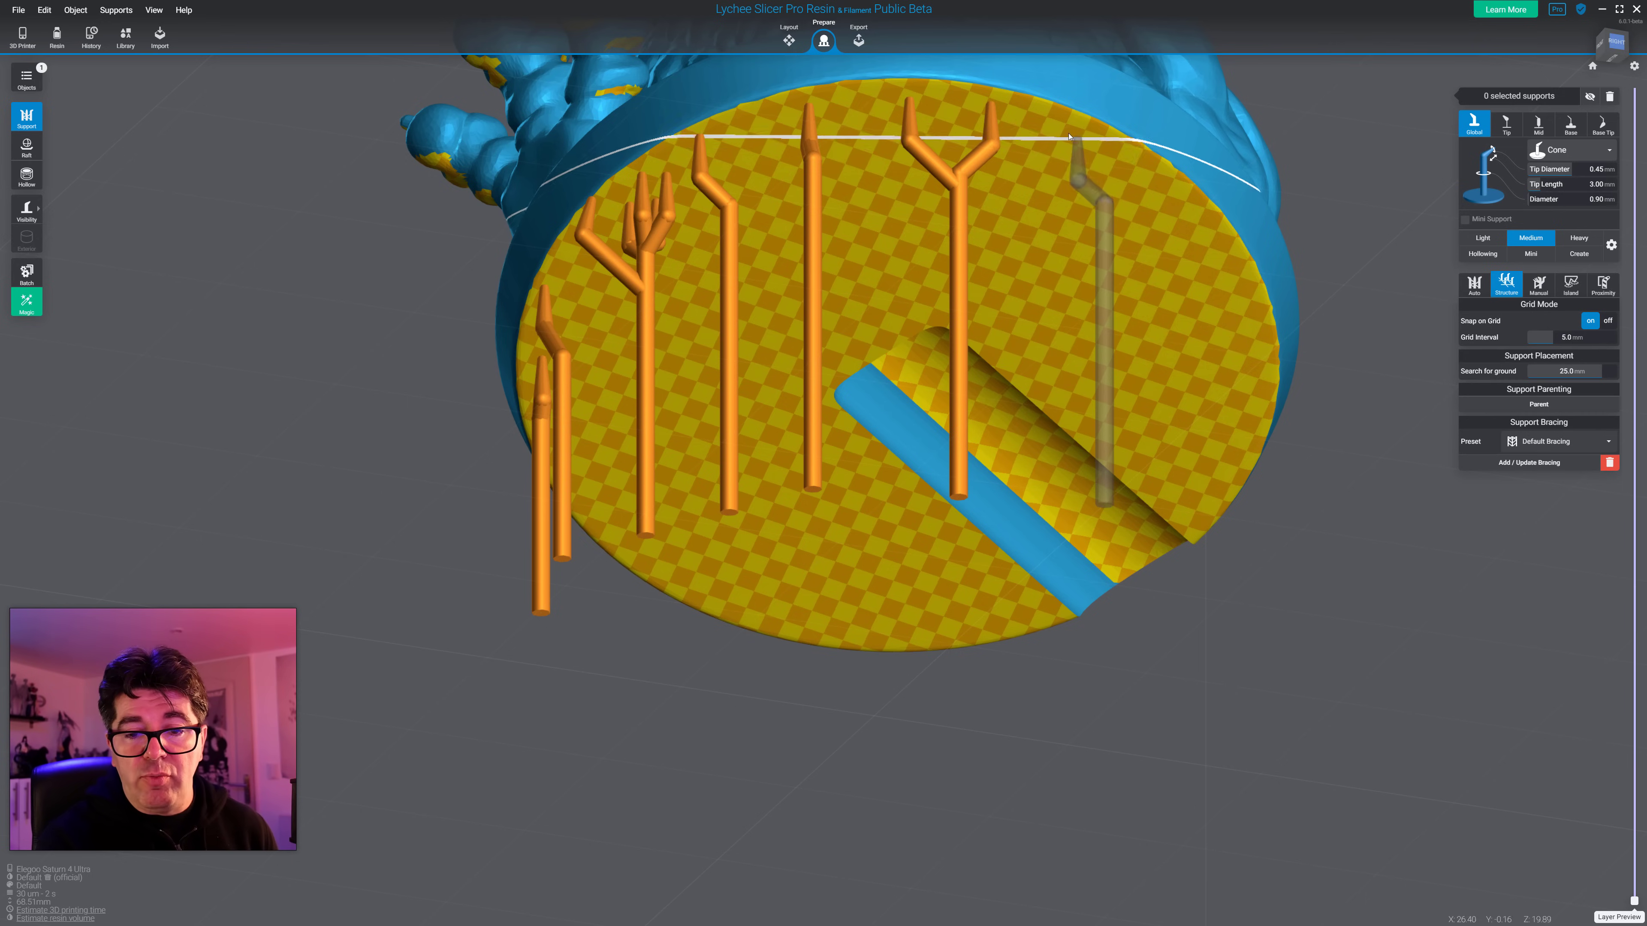
{"action": "left_click", "coordinate": [1063, 129]}
{"action": "right_click_drag", "start_coordinate": [1130, 439], "coordinate": [1064, 628]}
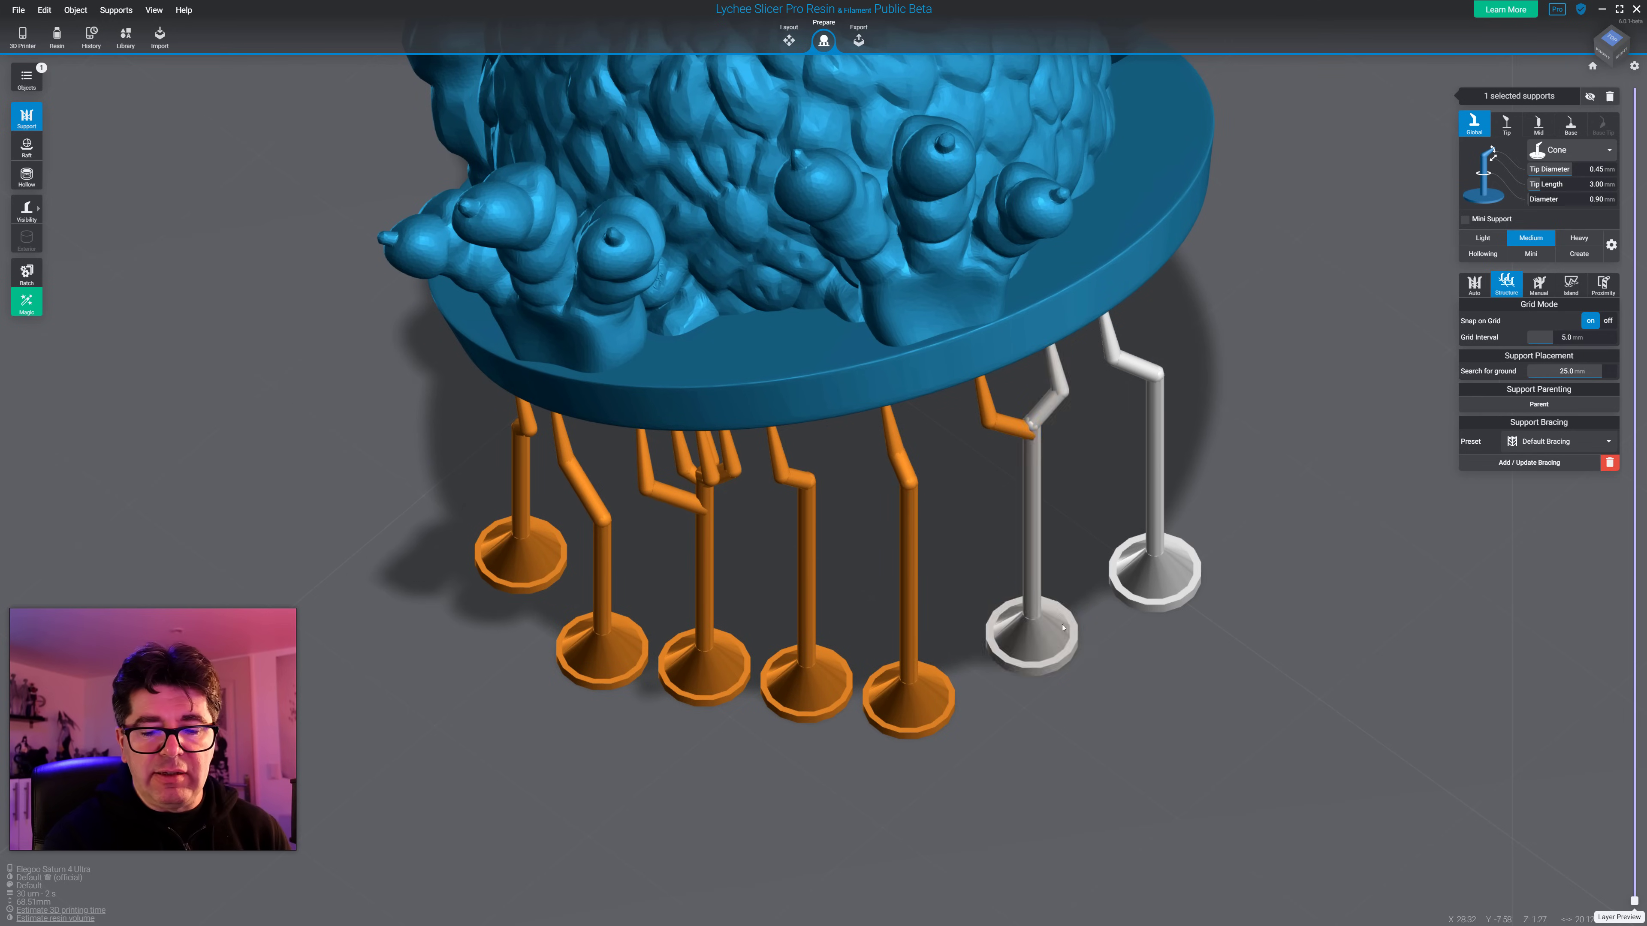
Step: Try shifting the outermost support's base with grid snapping off, re-enable snapping, and move that base to the adjacent grid point nearer its tip
{"action": "mouse_move", "coordinate": [1162, 572]}
{"action": "left_mouse_down"}
{"action": "mouse_move", "coordinate": [1269, 688]}
{"action": "mouse_move", "coordinate": [1199, 581]}
{"action": "mouse_move", "coordinate": [1213, 514]}
{"action": "mouse_move", "coordinate": [1109, 512]}
{"action": "mouse_move", "coordinate": [1180, 580]}
{"action": "mouse_move", "coordinate": [1168, 660]}
{"action": "mouse_move", "coordinate": [1147, 573]}
{"action": "left_mouse_up"}
{"action": "right_click_drag", "start_coordinate": [1152, 567], "coordinate": [1096, 634]}
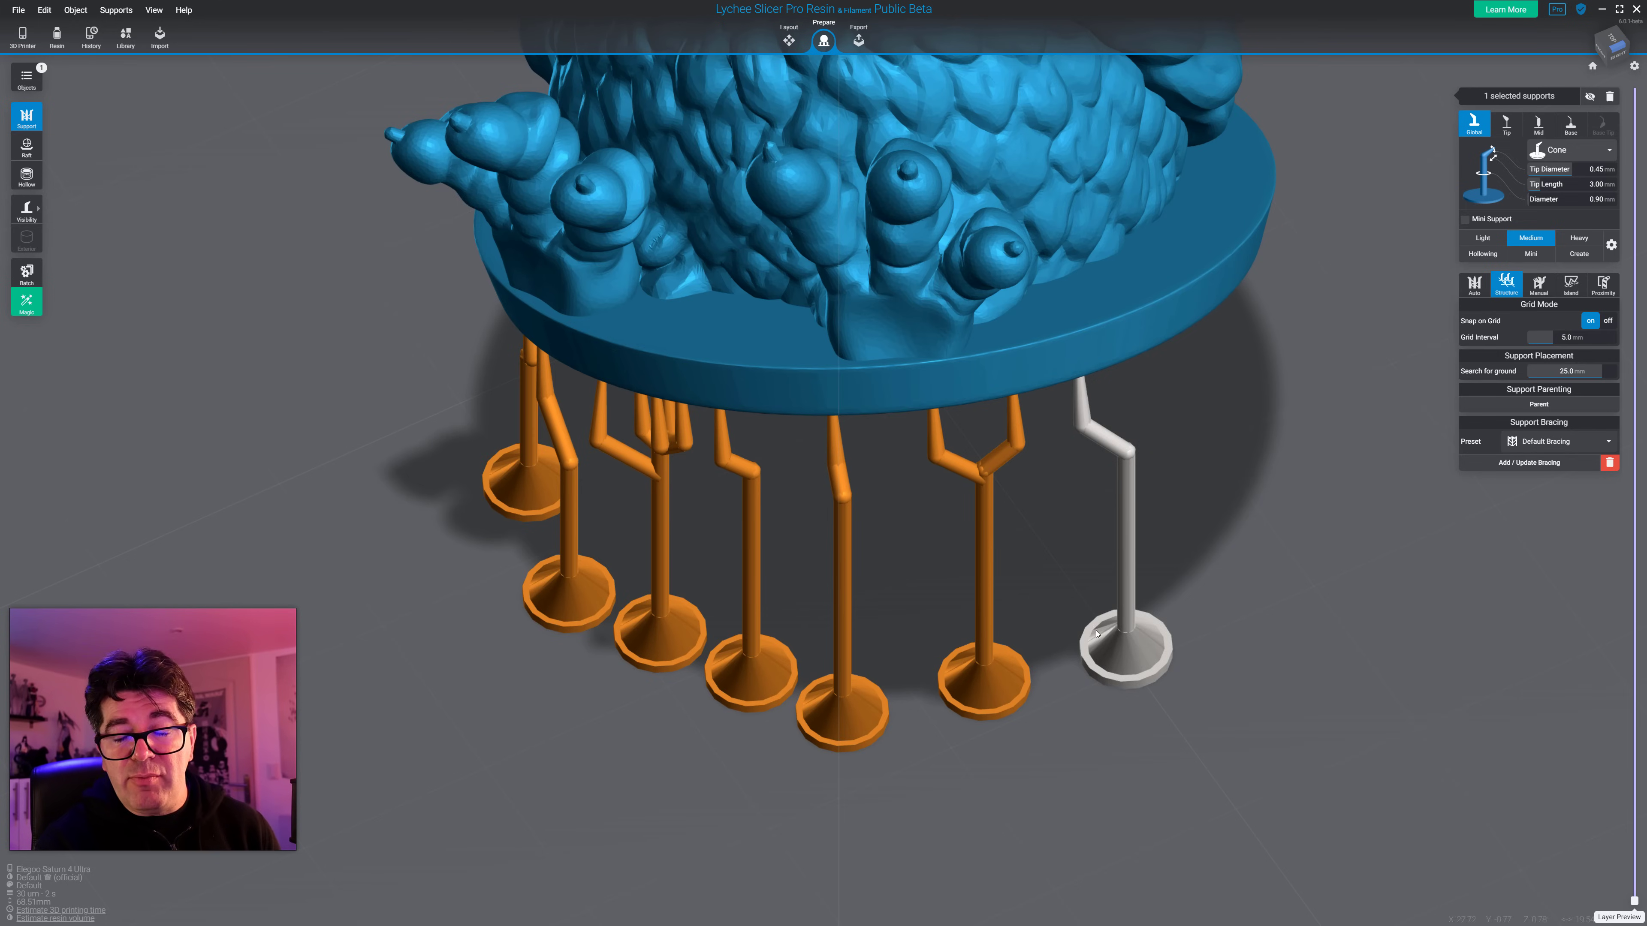
{"action": "right_click_drag", "start_coordinate": [1206, 577], "coordinate": [1245, 587]}
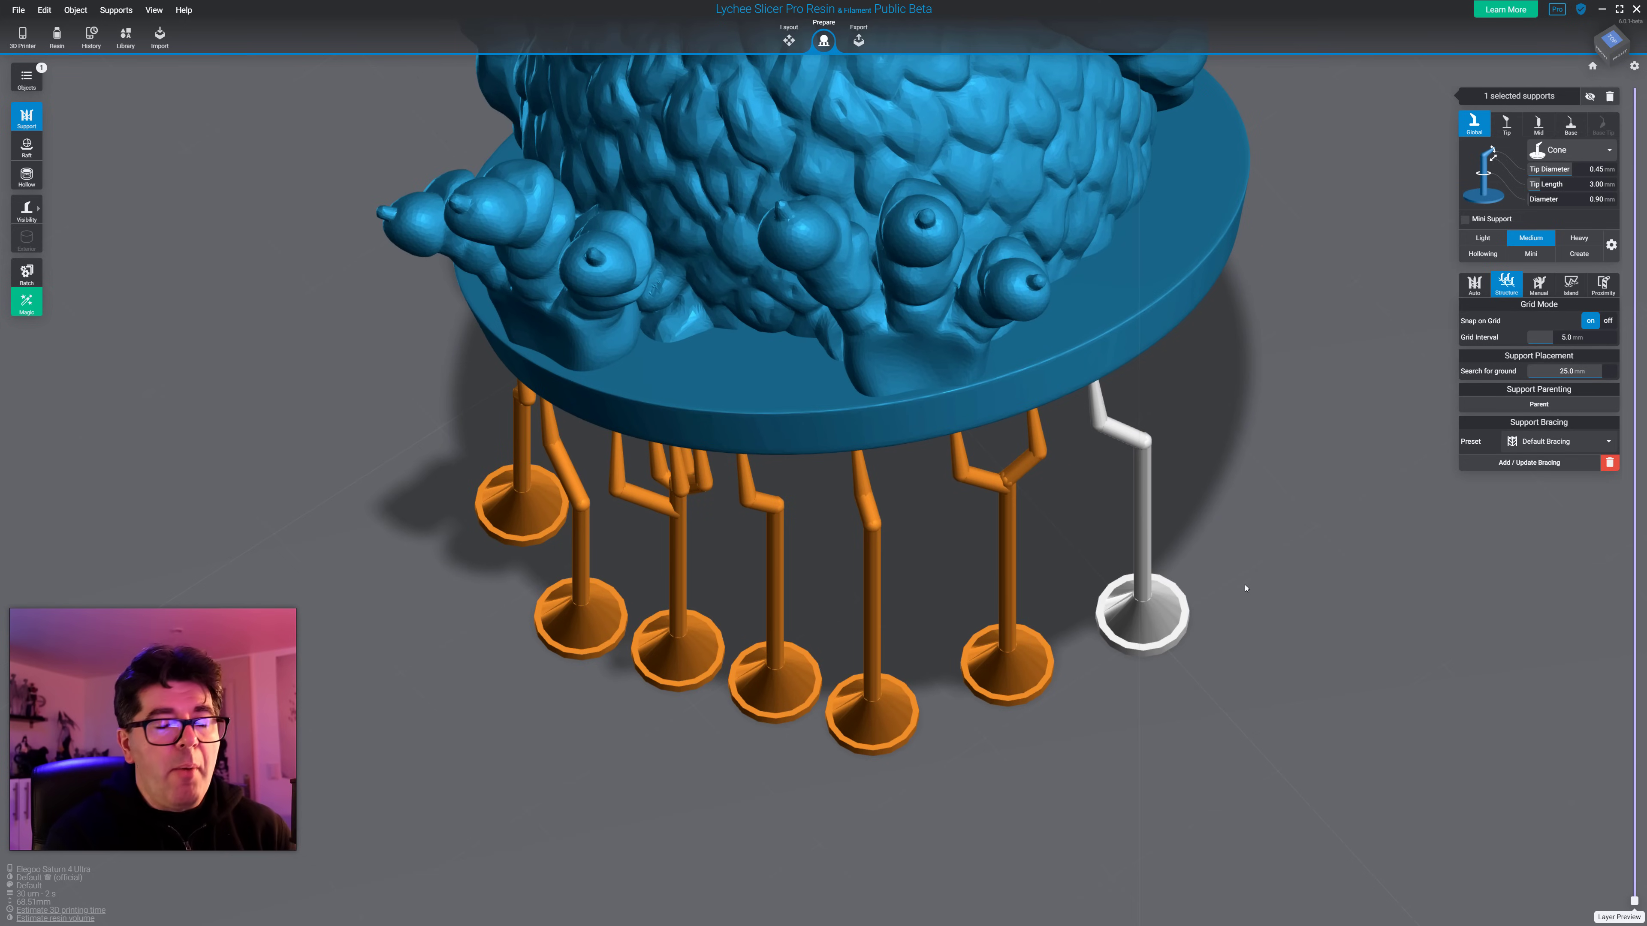
{"action": "left_click", "coordinate": [1599, 320]}
{"action": "left_click", "coordinate": [1606, 322]}
{"action": "mouse_move", "coordinate": [1177, 622]}
{"action": "left_mouse_down"}
{"action": "mouse_move", "coordinate": [1106, 607]}
{"action": "mouse_move", "coordinate": [1167, 639]}
{"action": "mouse_move", "coordinate": [1118, 639]}
{"action": "mouse_move", "coordinate": [1155, 637]}
{"action": "mouse_move", "coordinate": [1200, 588]}
{"action": "mouse_move", "coordinate": [1158, 616]}
{"action": "left_mouse_up"}
{"action": "left_click", "coordinate": [1590, 320]}
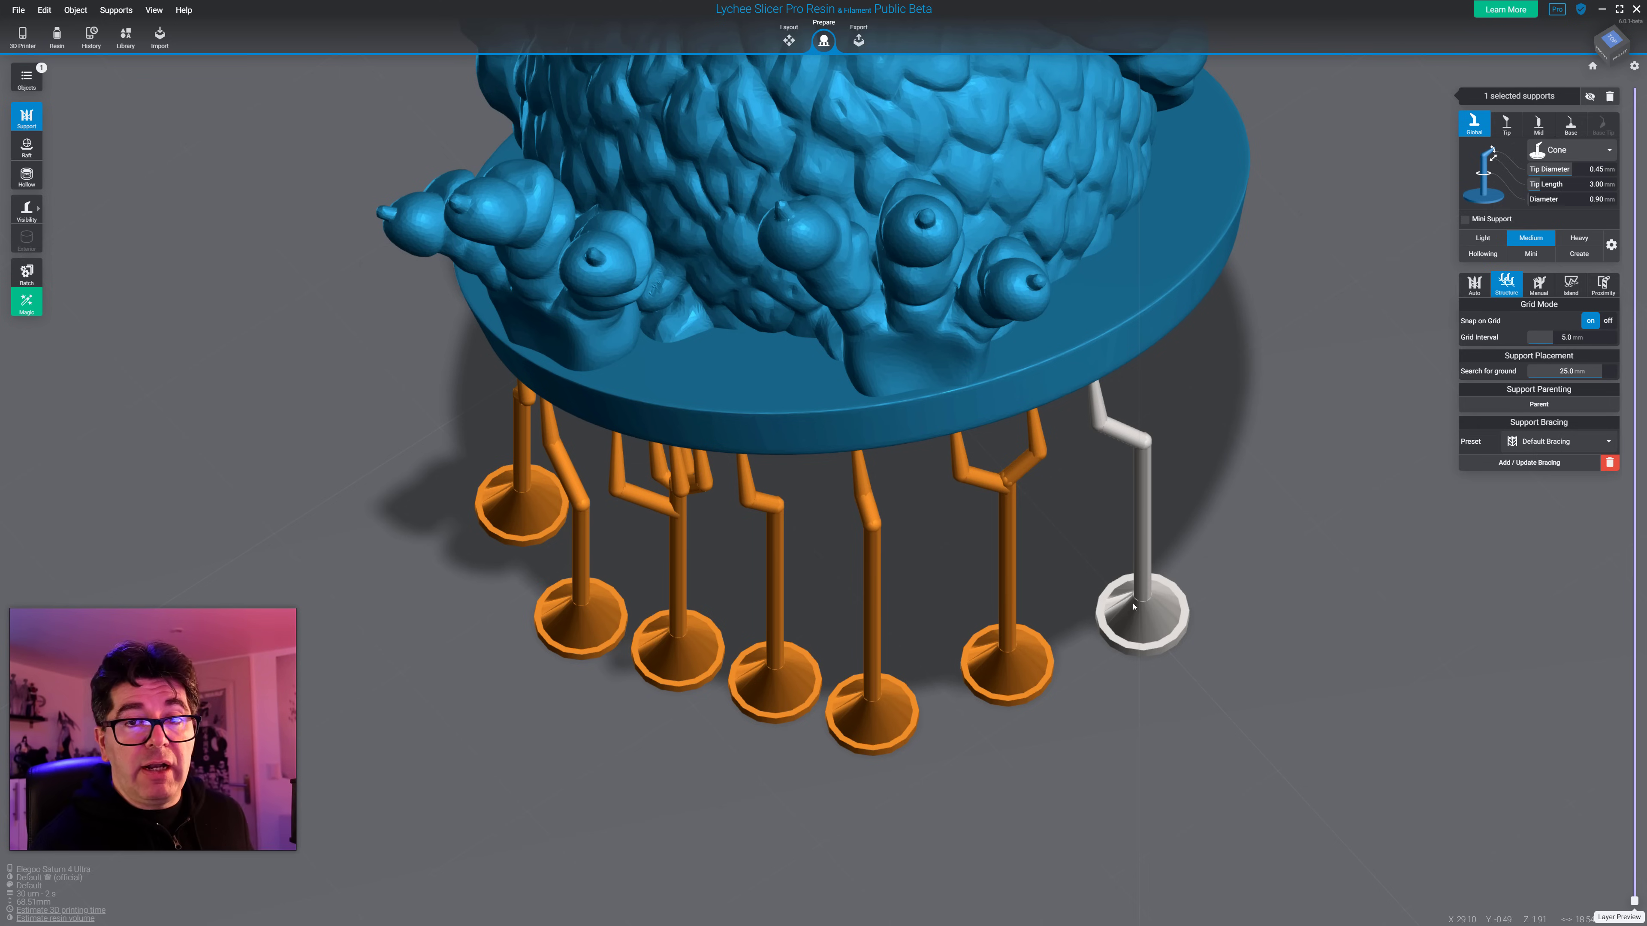
{"action": "left_click_drag", "start_coordinate": [1134, 606], "coordinate": [1112, 635]}
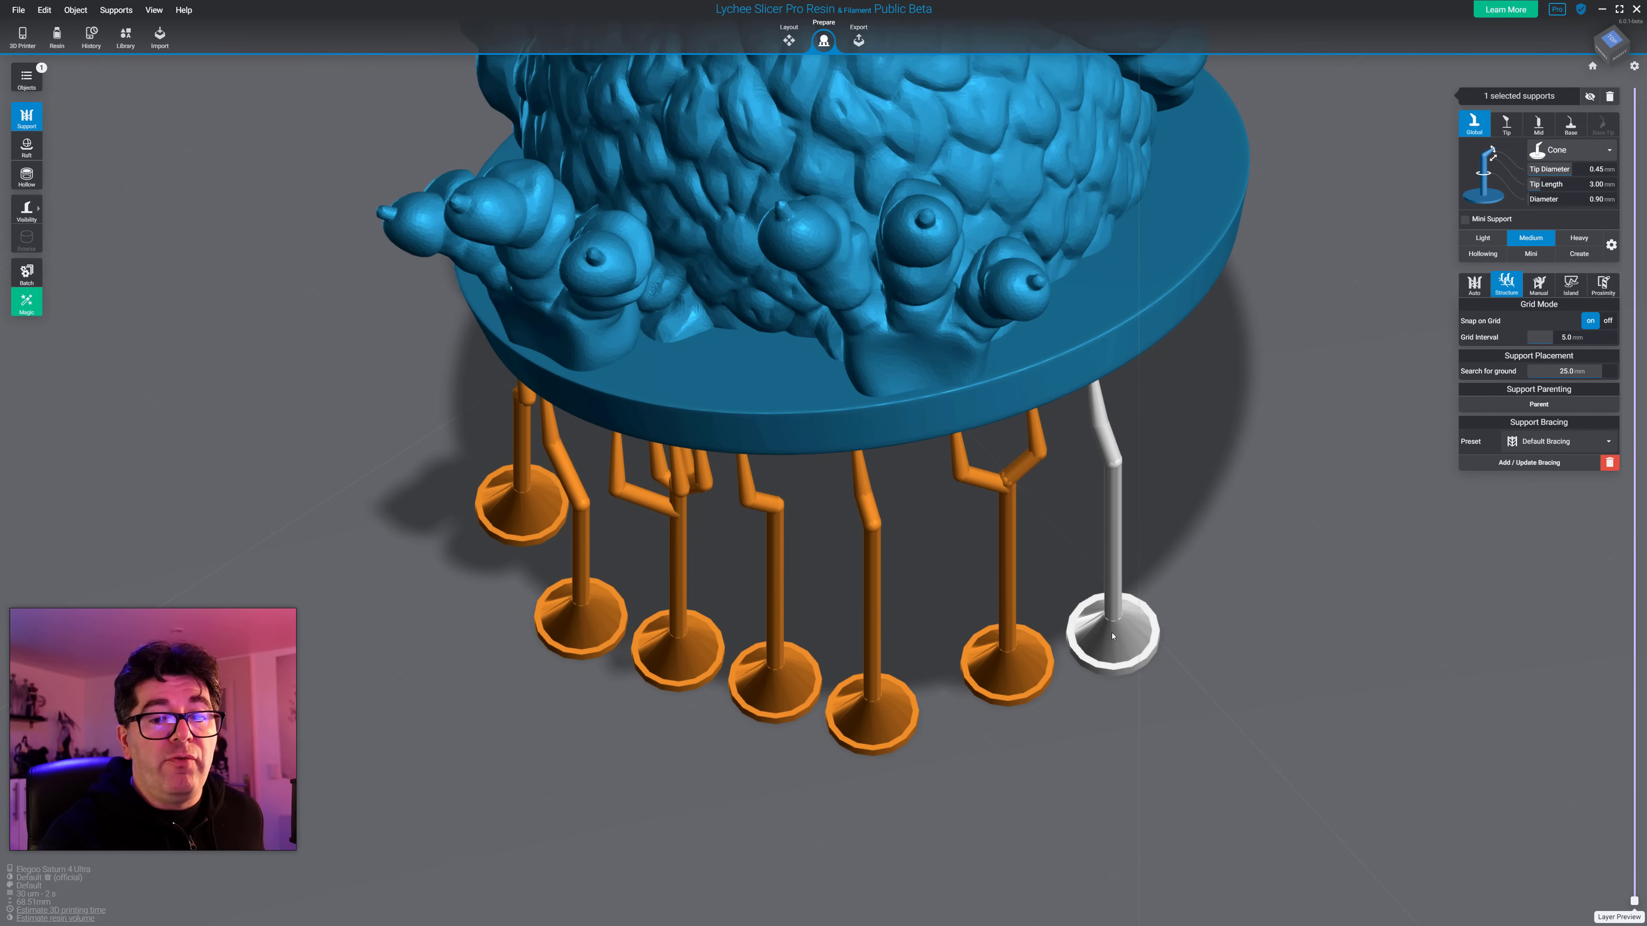
Step: Add manual braces from the sixth to the fifth support and from the fifth to the fourth support
{"action": "right_click_drag", "start_coordinate": [1214, 621], "coordinate": [1216, 551]}
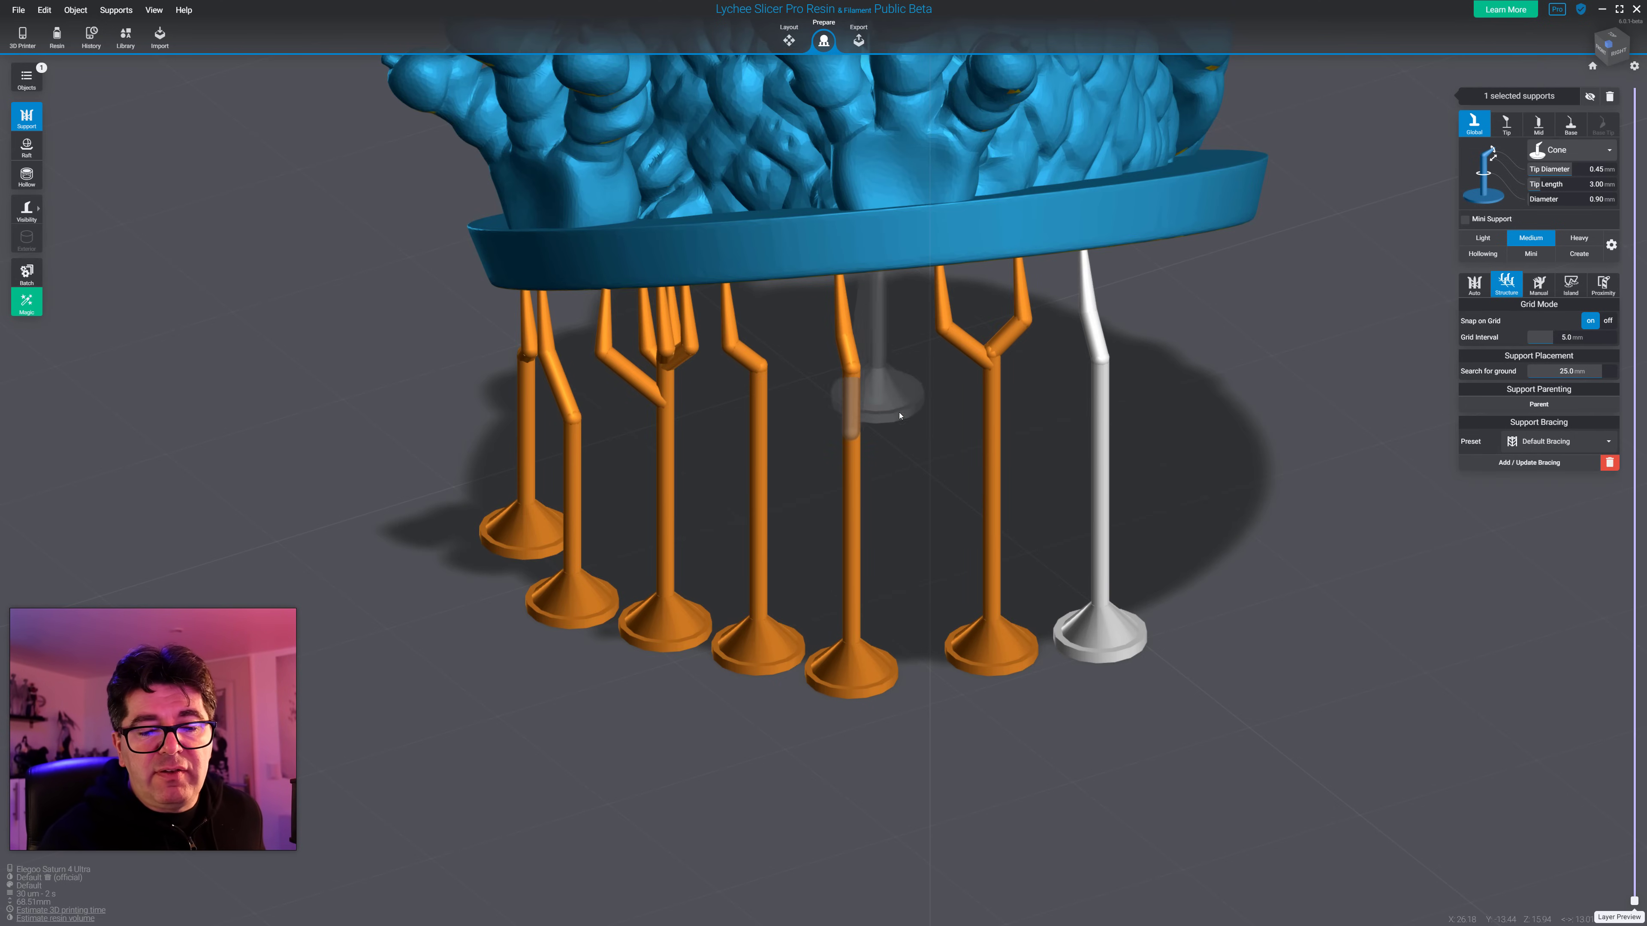
{"action": "left_click_drag", "start_coordinate": [986, 493], "coordinate": [857, 380]}
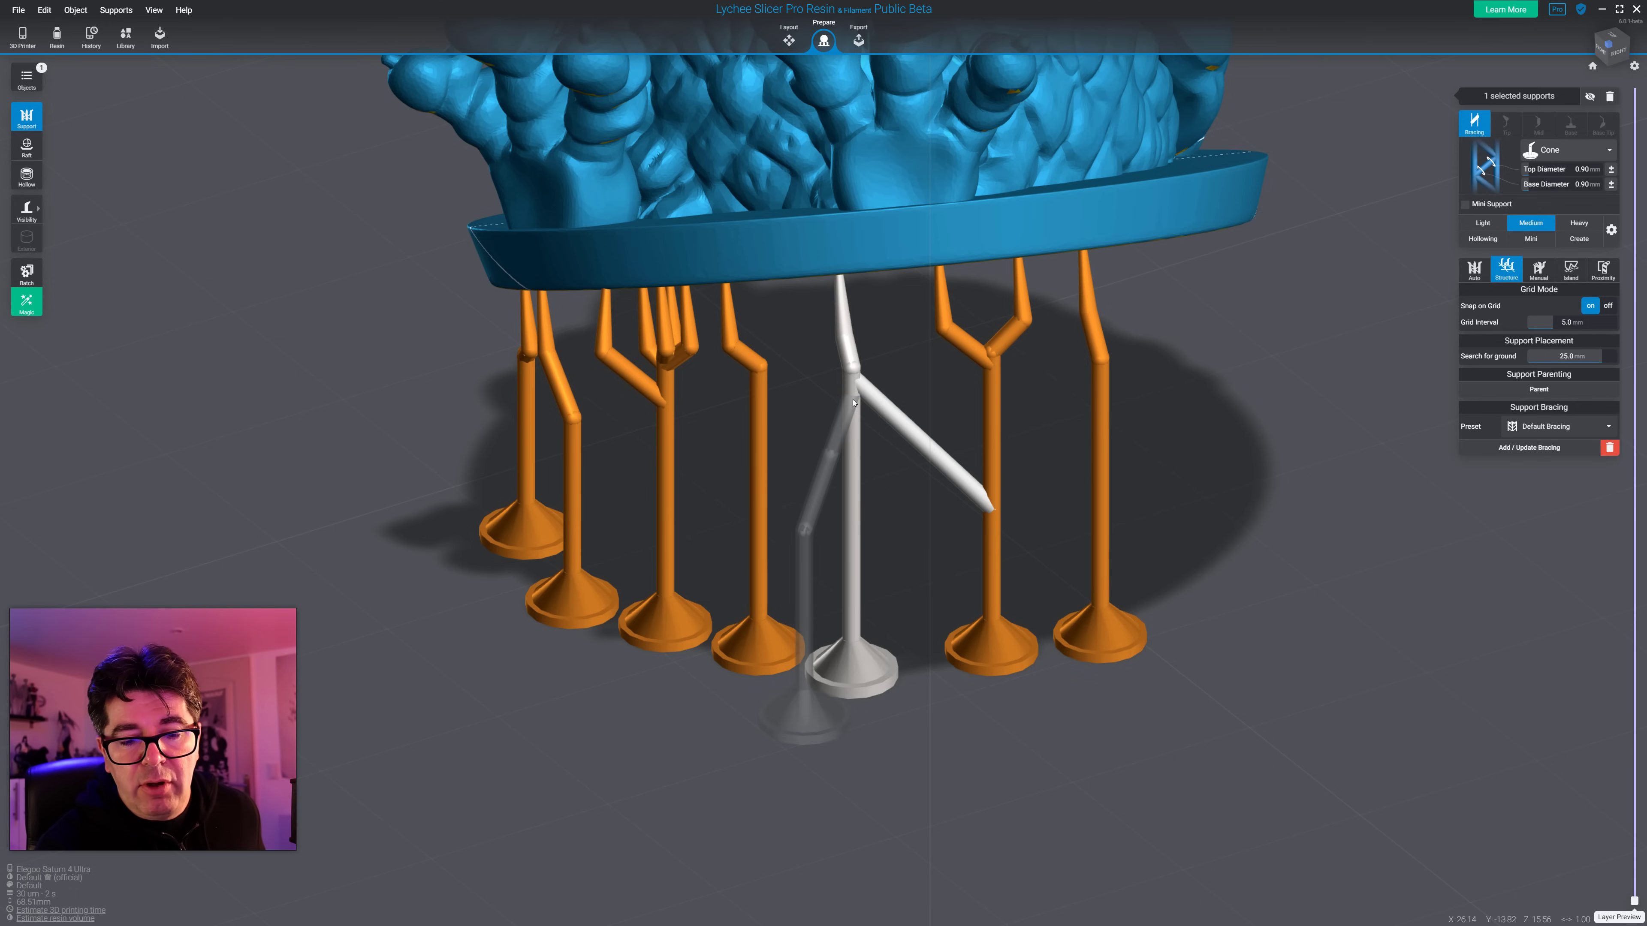
{"action": "left_click_drag", "start_coordinate": [843, 402], "coordinate": [760, 514]}
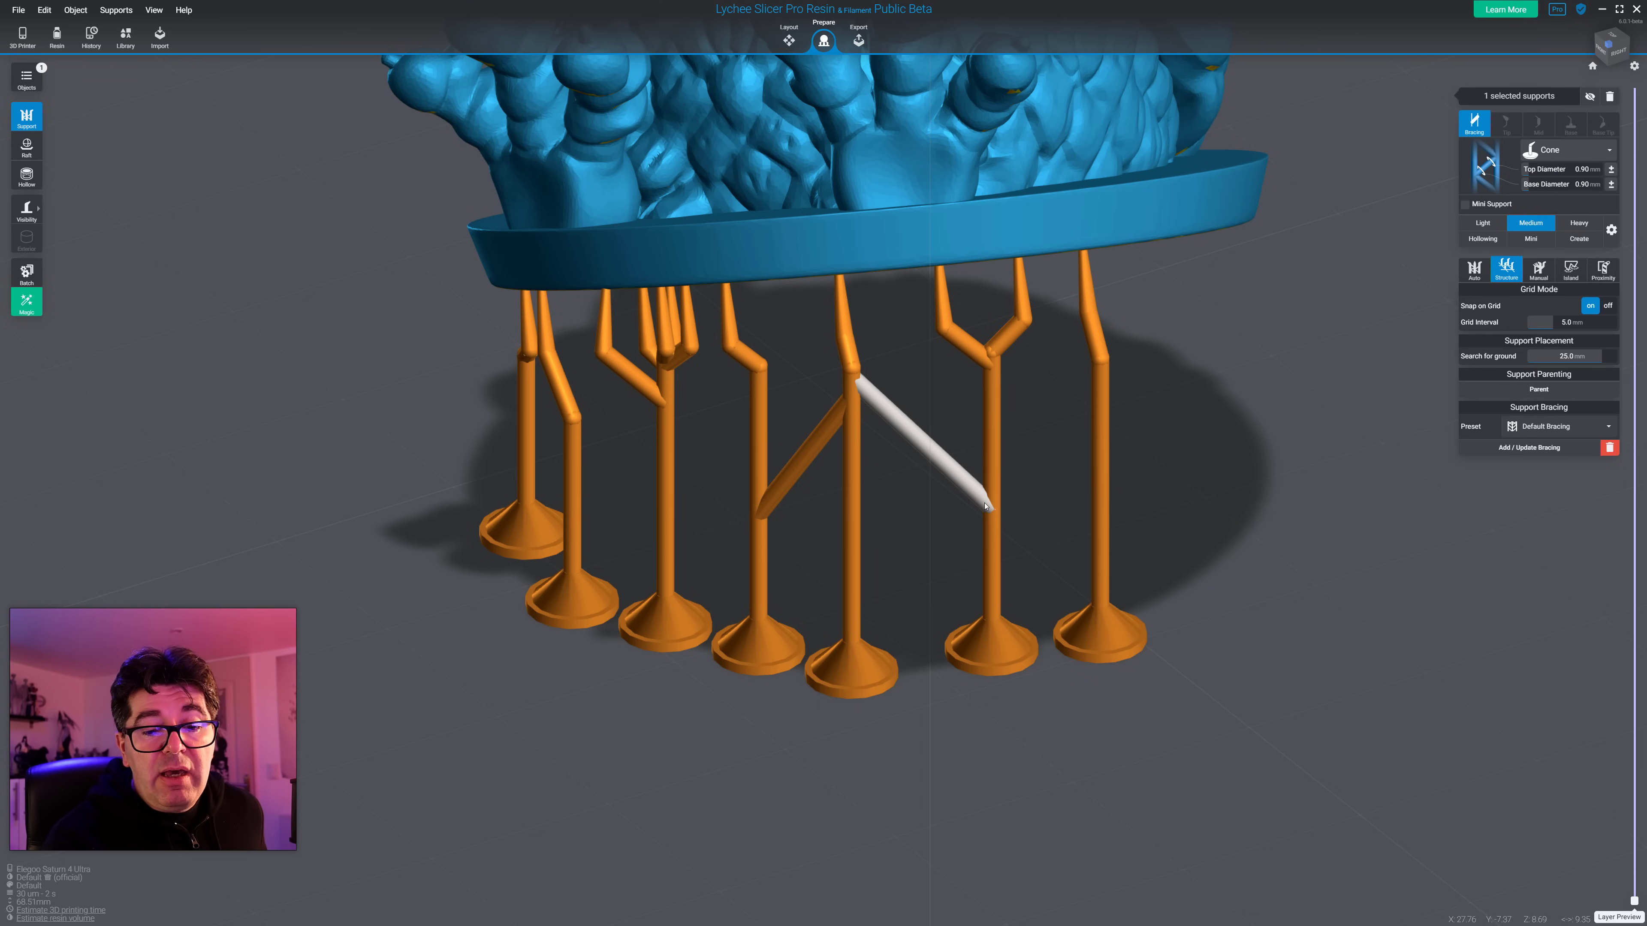
Step: Raise the lower end of the brace between the fifth and sixth supports, and slide the brace down both pillars
{"action": "left_click_drag", "start_coordinate": [987, 506], "coordinate": [1030, 675]}
{"action": "left_click", "coordinate": [977, 442]}
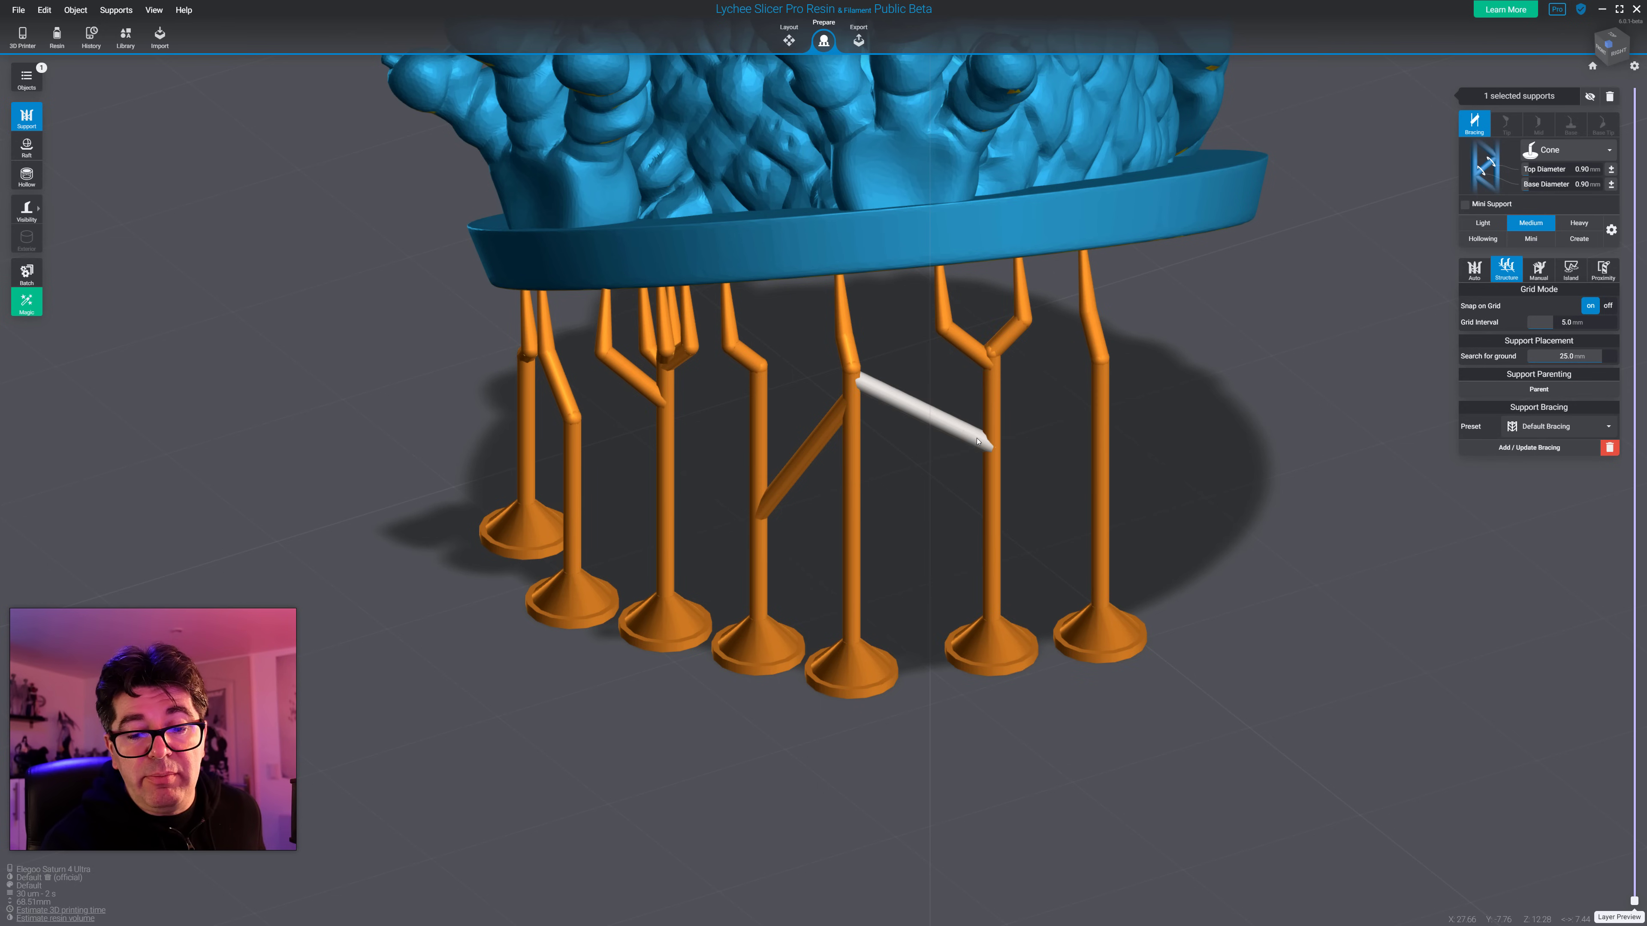
{"action": "left_click_drag", "start_coordinate": [984, 447], "coordinate": [858, 464]}
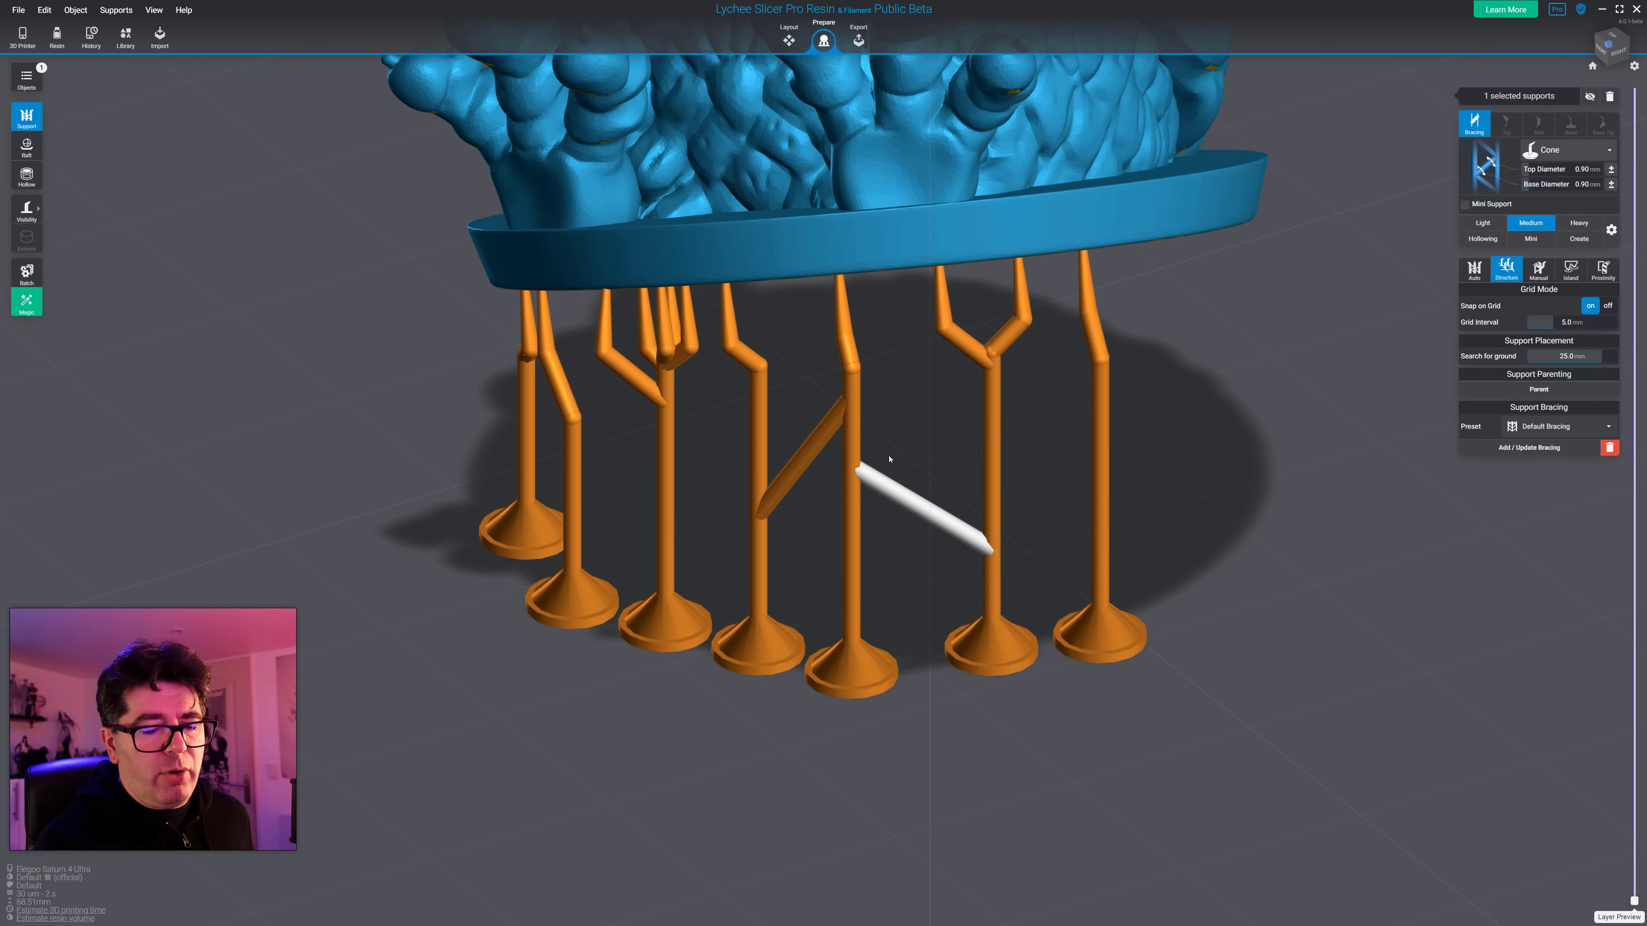
Step: Delete both manual braces between the front supports
{"action": "key", "text": "Delete"}
{"action": "left_click", "coordinate": [804, 461]}
{"action": "key", "text": "Delete"}
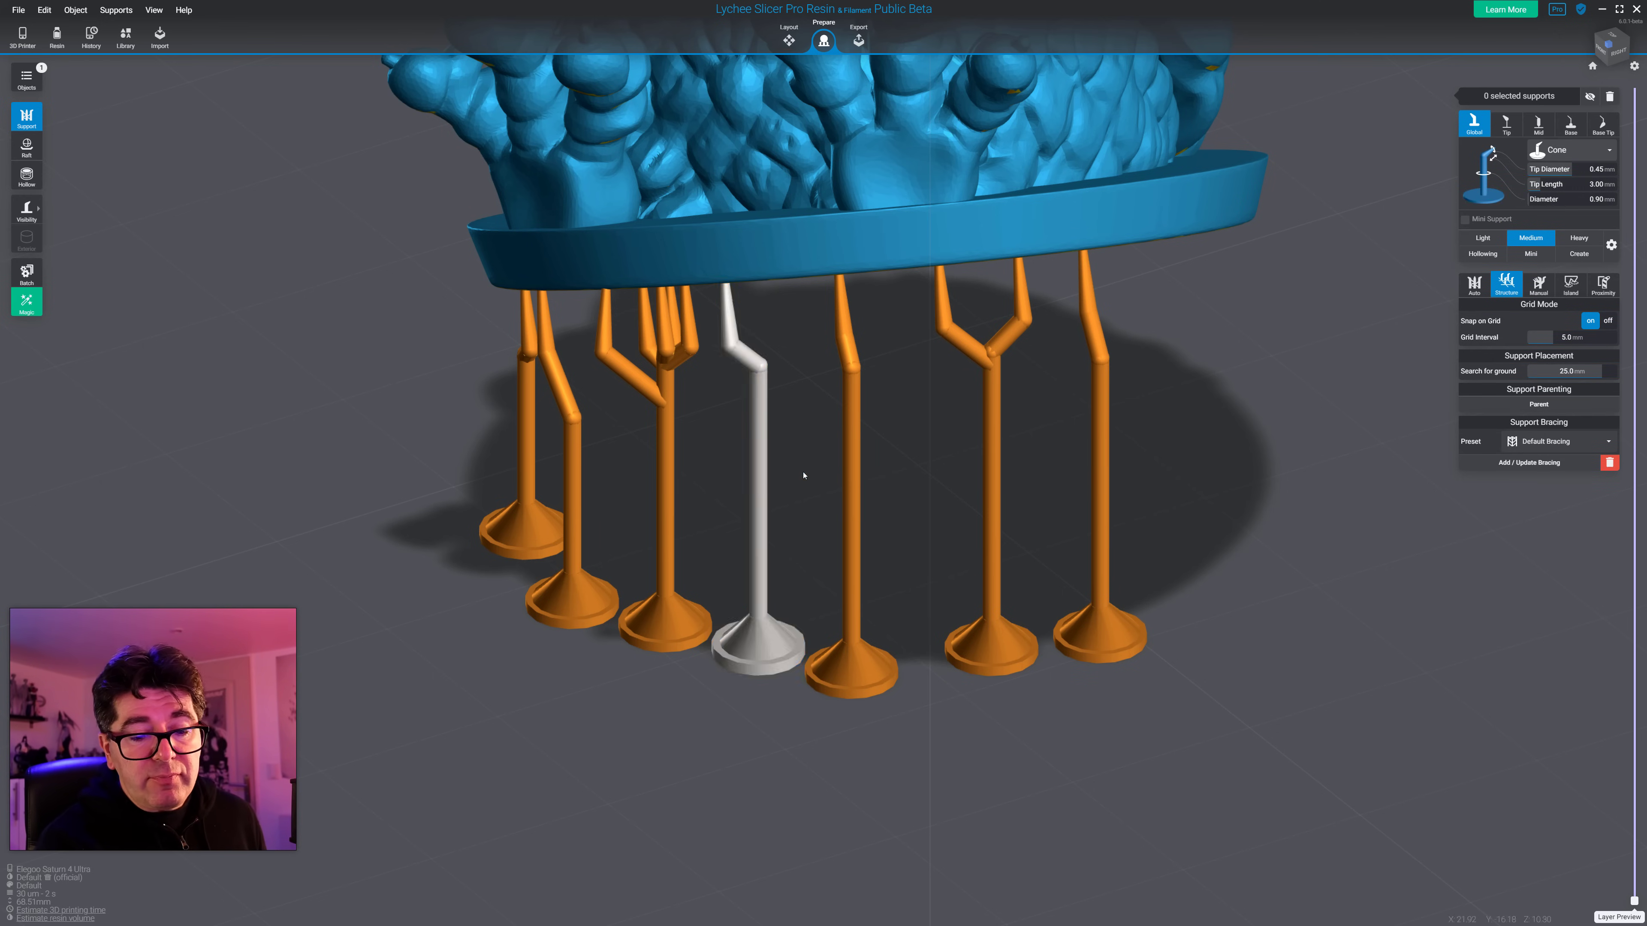
Step: Place four medium grid-snapped supports along the lowest rear edge of the base's underside
{"action": "right_click_drag", "start_coordinate": [1249, 456], "coordinate": [526, 226]}
{"action": "middle_click_drag", "start_coordinate": [1006, 303], "coordinate": [975, 524]}
{"action": "scroll", "coordinate": [975, 524], "scroll_direction": "up", "scroll_amount": 3}
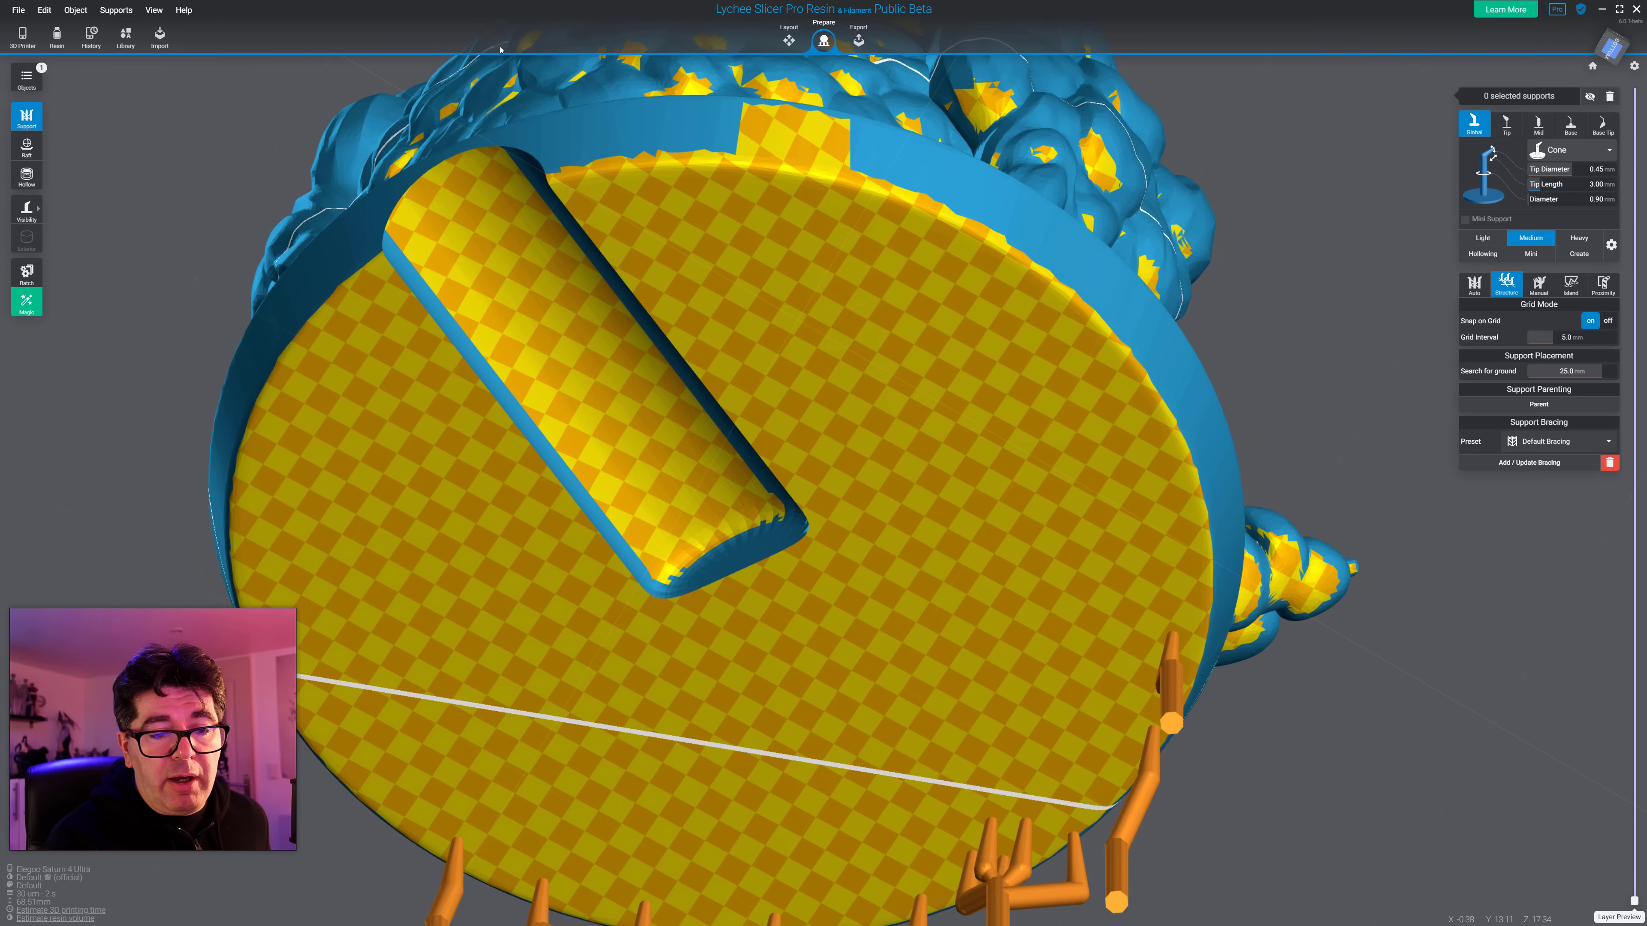
{"action": "left_click", "coordinate": [738, 175]}
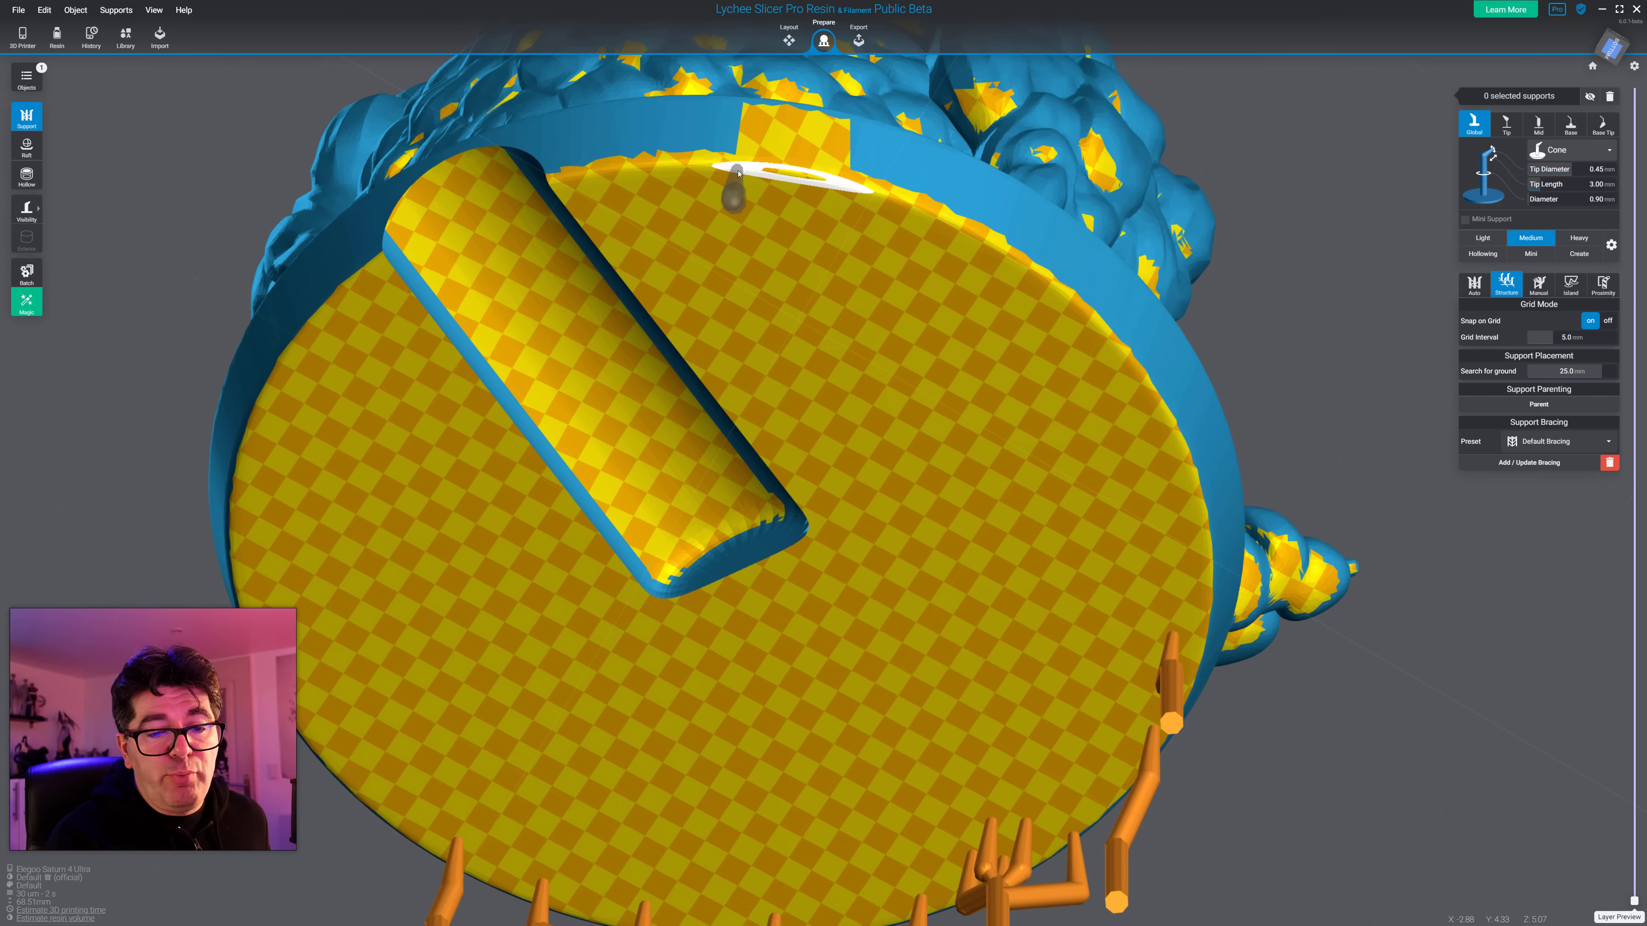
{"action": "left_click", "coordinate": [818, 179]}
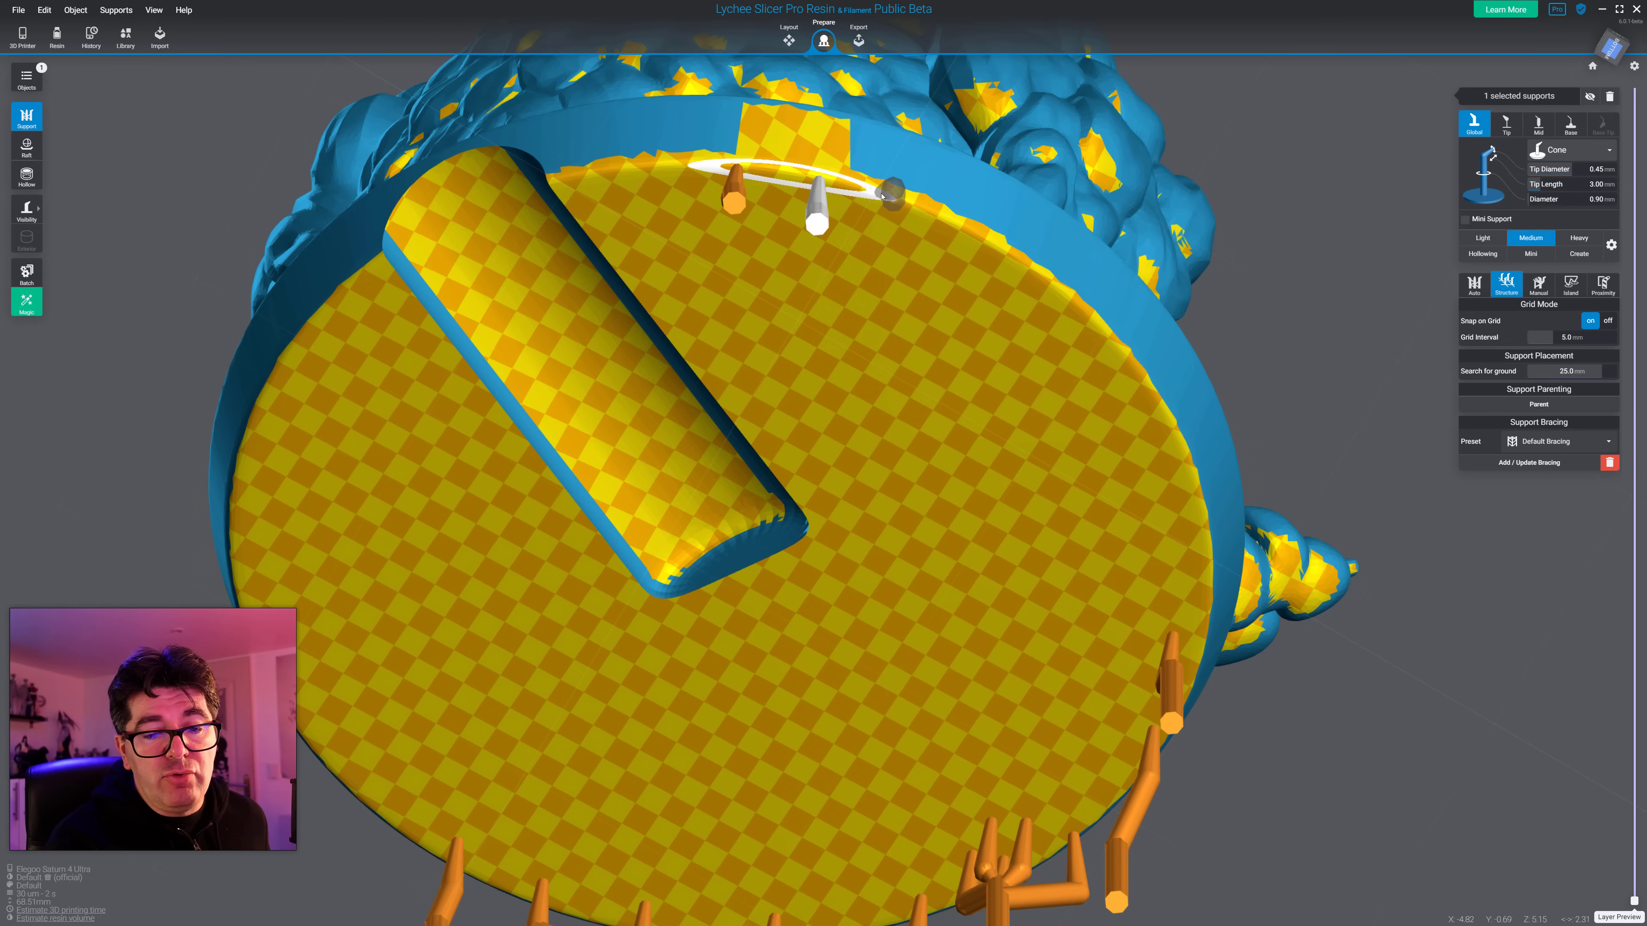
{"action": "left_click", "coordinate": [882, 193]}
Step: Select the four short rear supports and convert them into pillars with Make Support Pillar
{"action": "right_click_drag", "start_coordinate": [929, 257], "coordinate": [587, 350]}
{"action": "scroll", "coordinate": [770, 335], "scroll_direction": "up", "scroll_amount": 1}
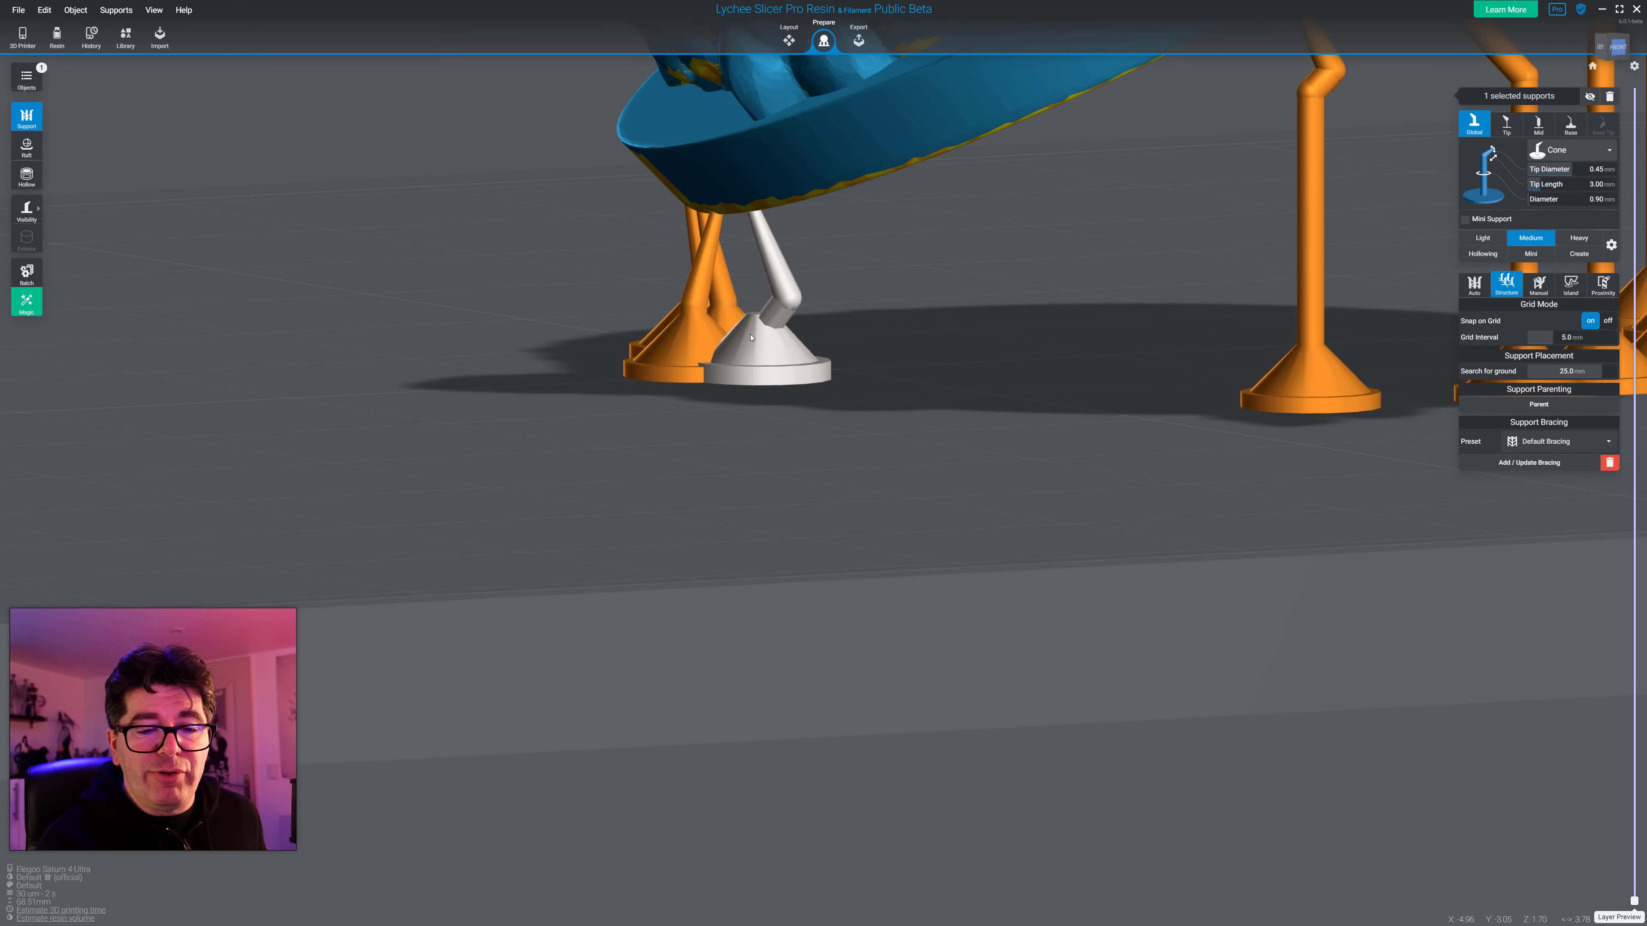
{"action": "right_click_drag", "start_coordinate": [774, 333], "coordinate": [807, 345]}
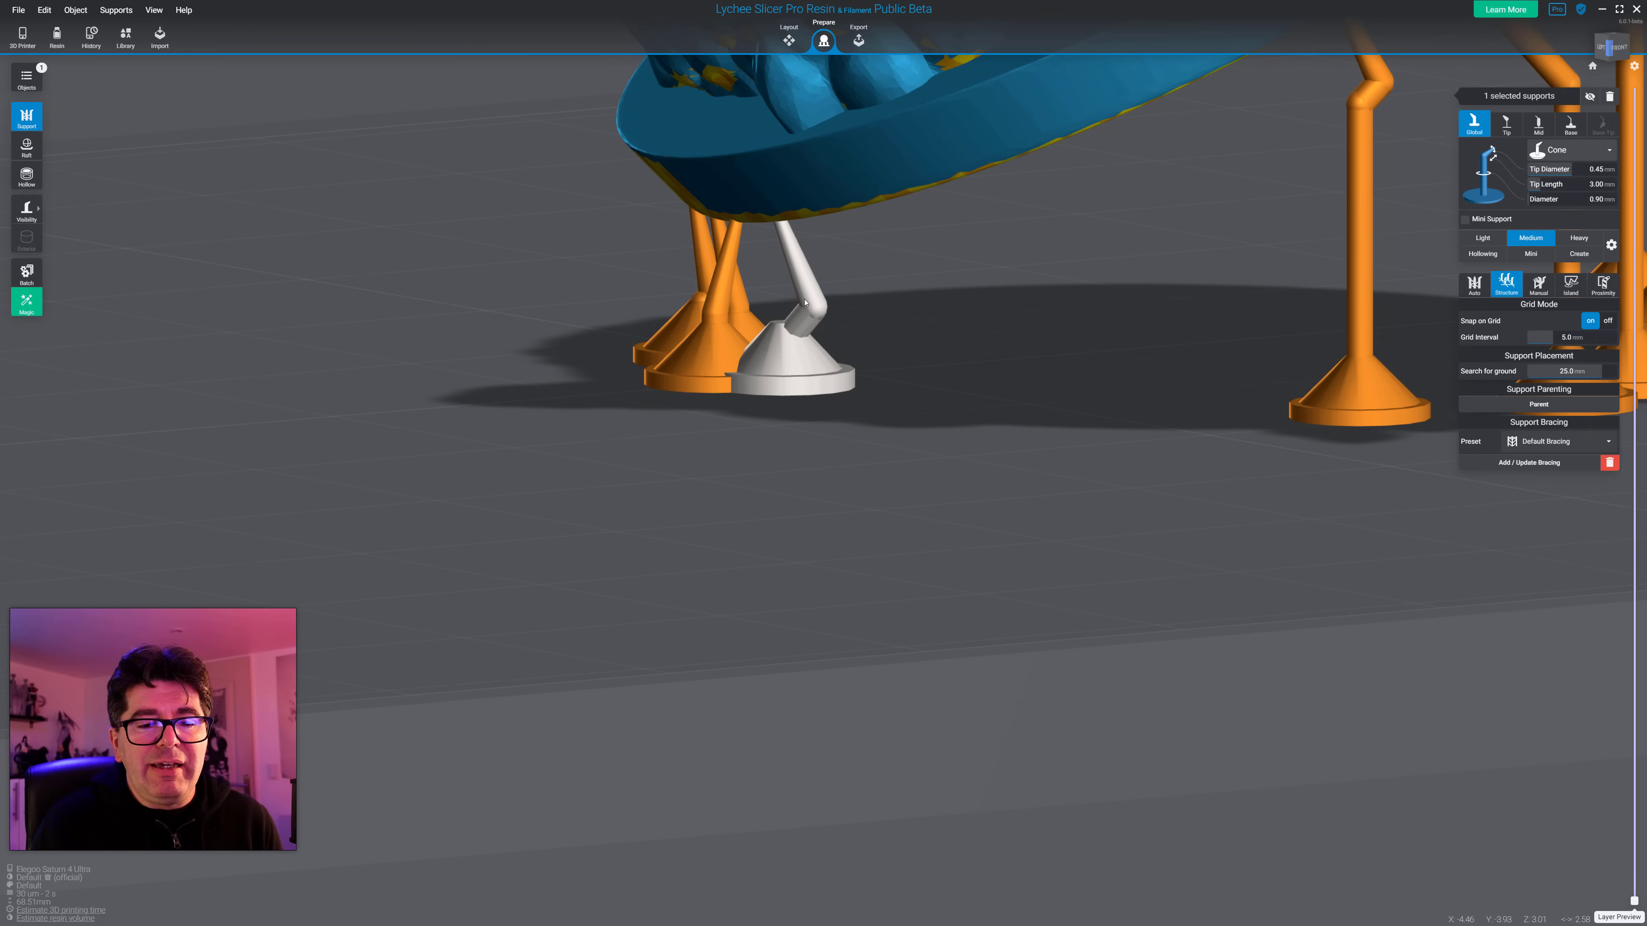
{"action": "left_click_drag", "start_coordinate": [985, 478], "coordinate": [562, 269]}
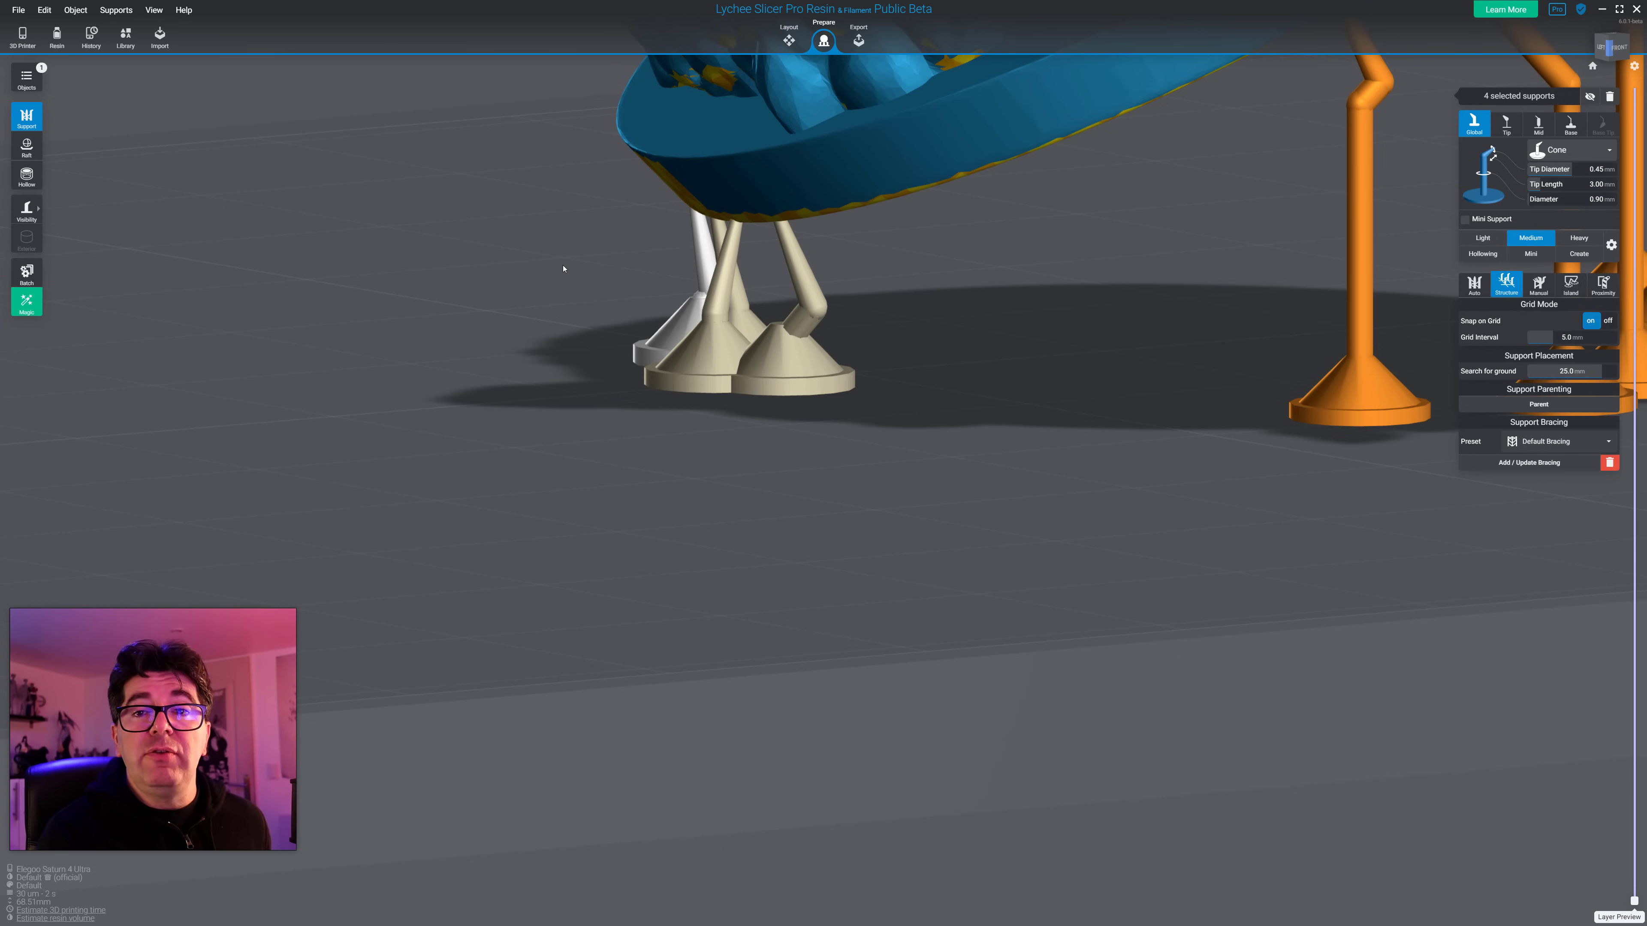
{"action": "right_click", "coordinate": [768, 363]}
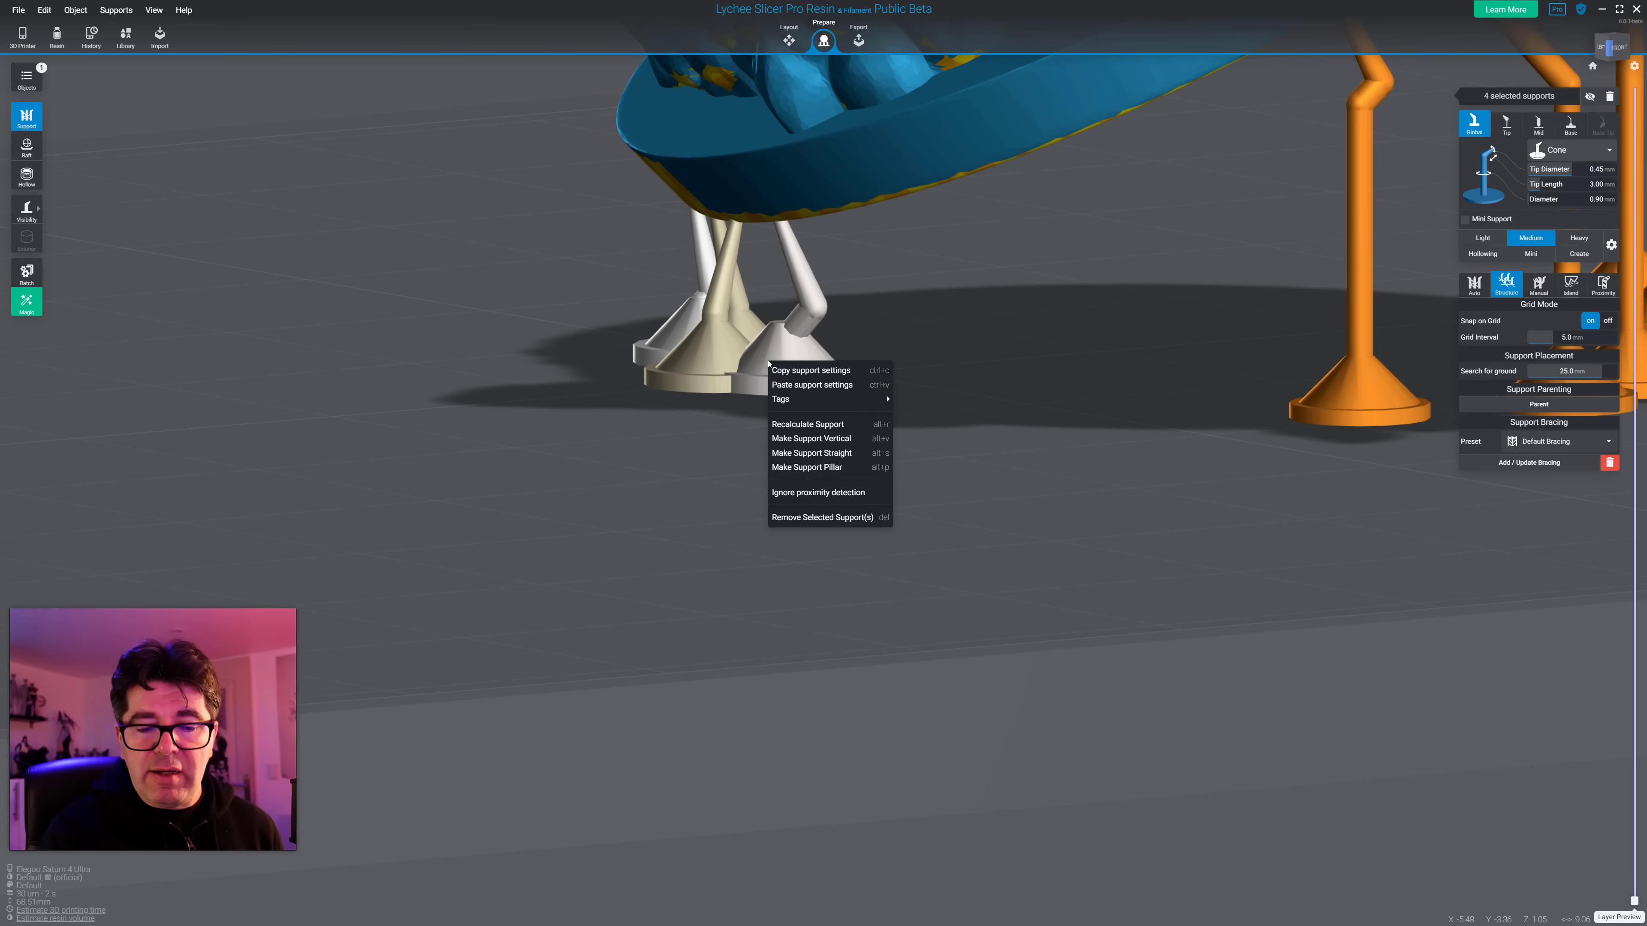
{"action": "left_click", "coordinate": [795, 466]}
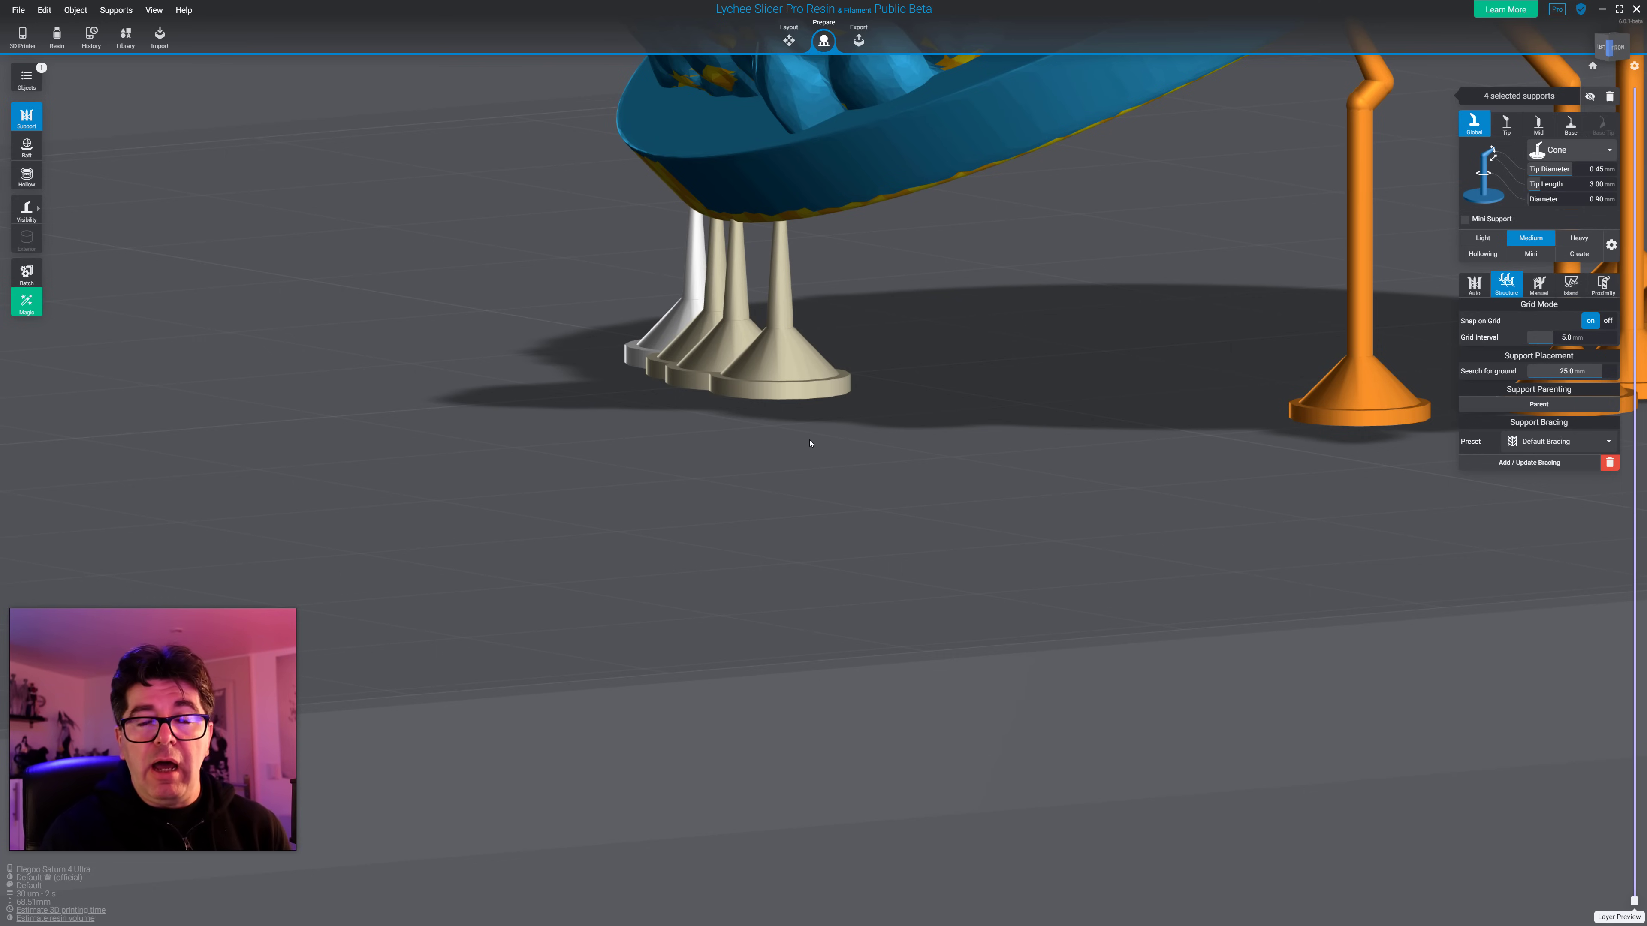
Step: Set the support grid interval to 3 mm
{"action": "left_click_drag", "start_coordinate": [755, 483], "coordinate": [907, 561]}
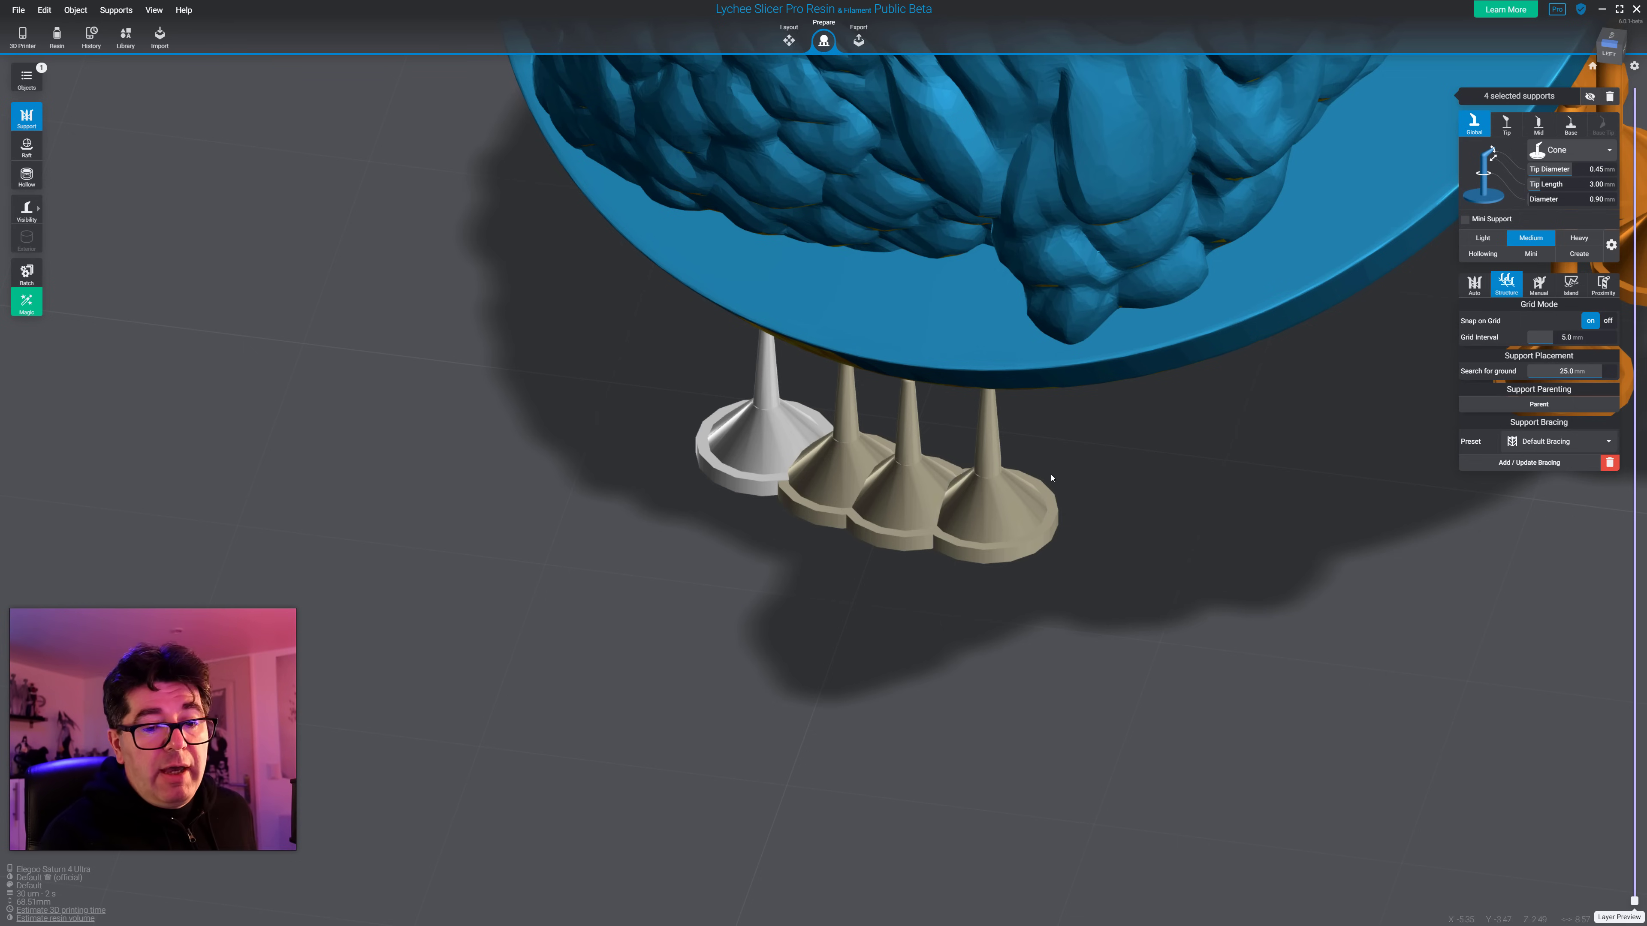
{"action": "scroll", "coordinate": [1051, 478], "scroll_direction": "down", "scroll_amount": 5}
{"action": "left_click_drag", "start_coordinate": [1102, 471], "coordinate": [417, 425]}
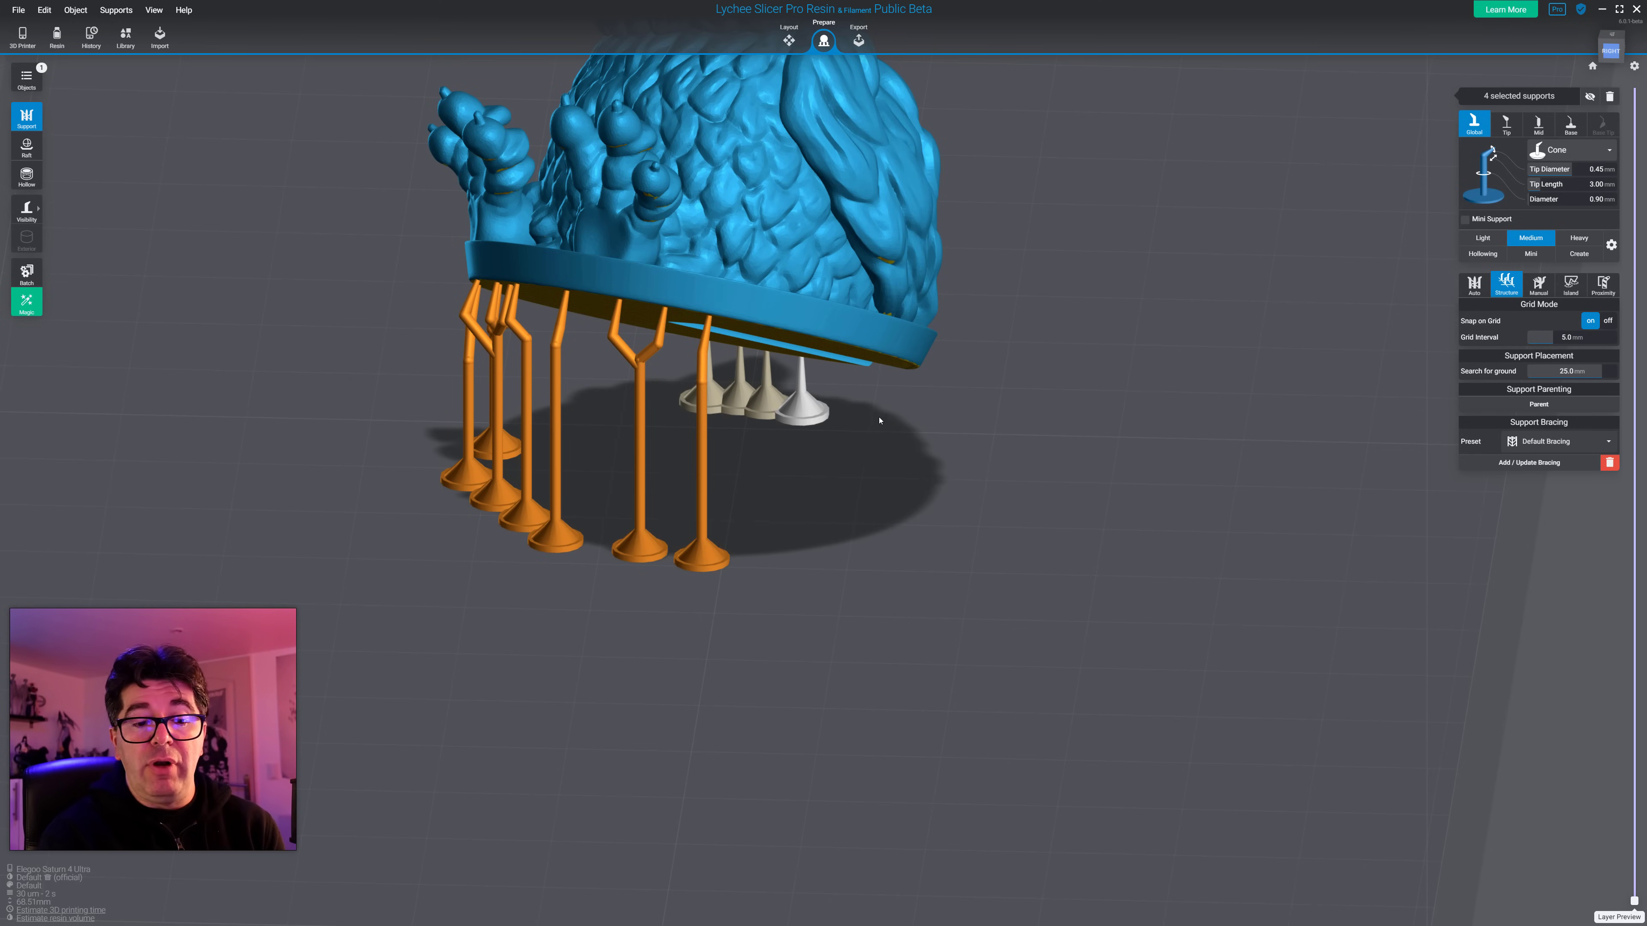
{"action": "left_click_drag", "start_coordinate": [845, 496], "coordinate": [1118, 519]}
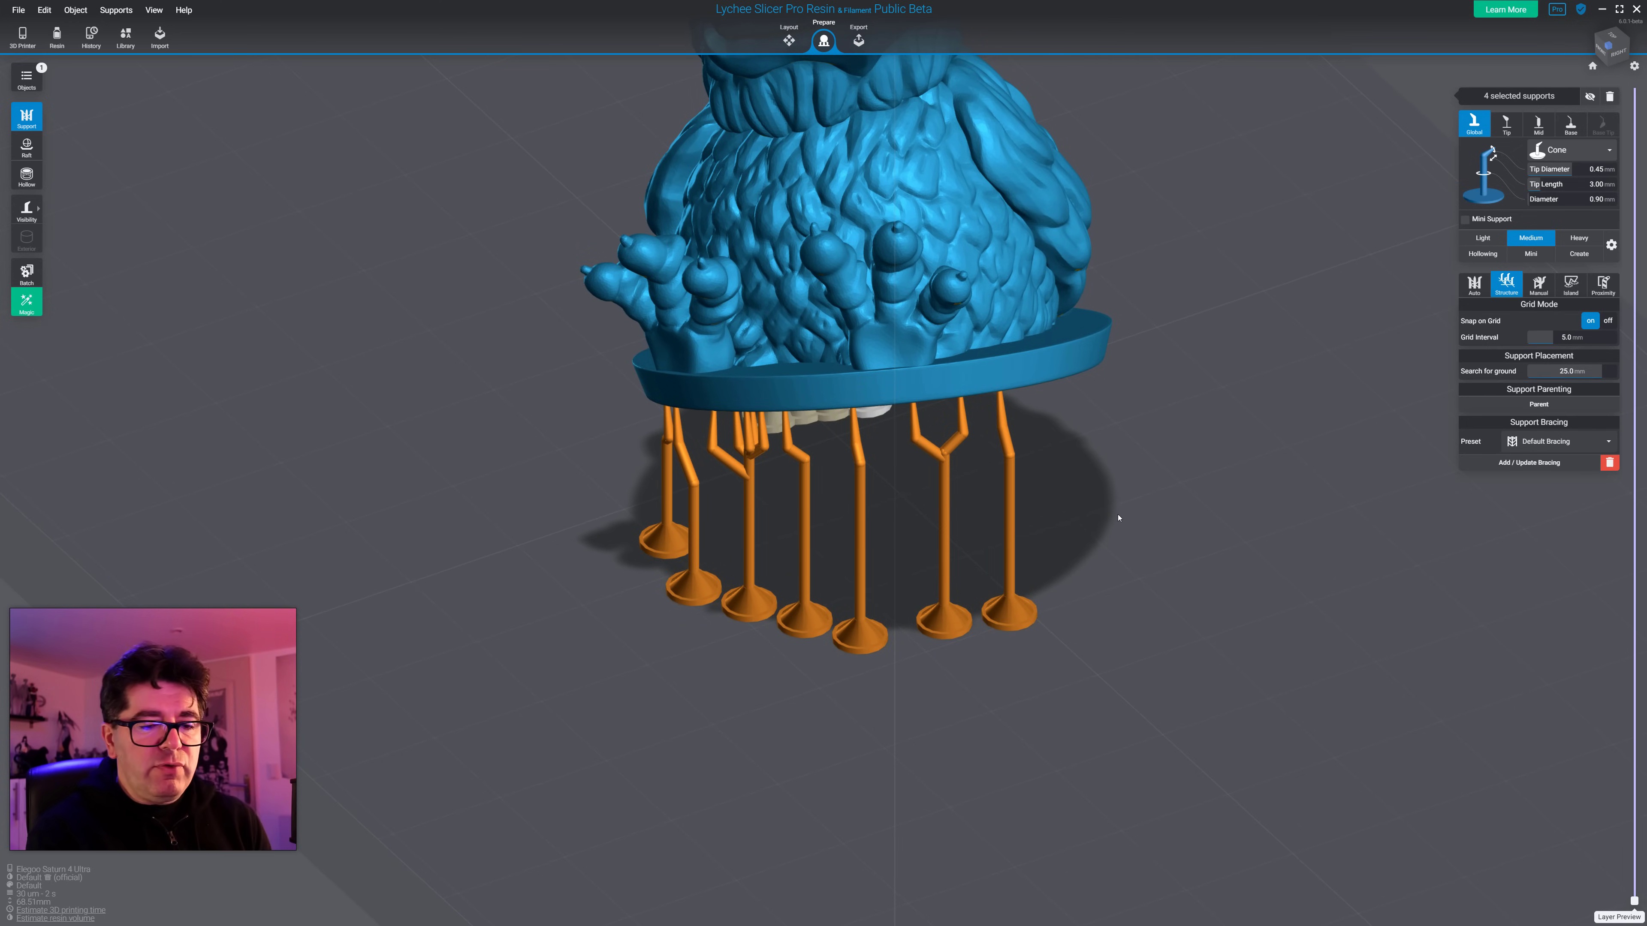
{"action": "left_click_drag", "start_coordinate": [1348, 434], "coordinate": [1311, 440]}
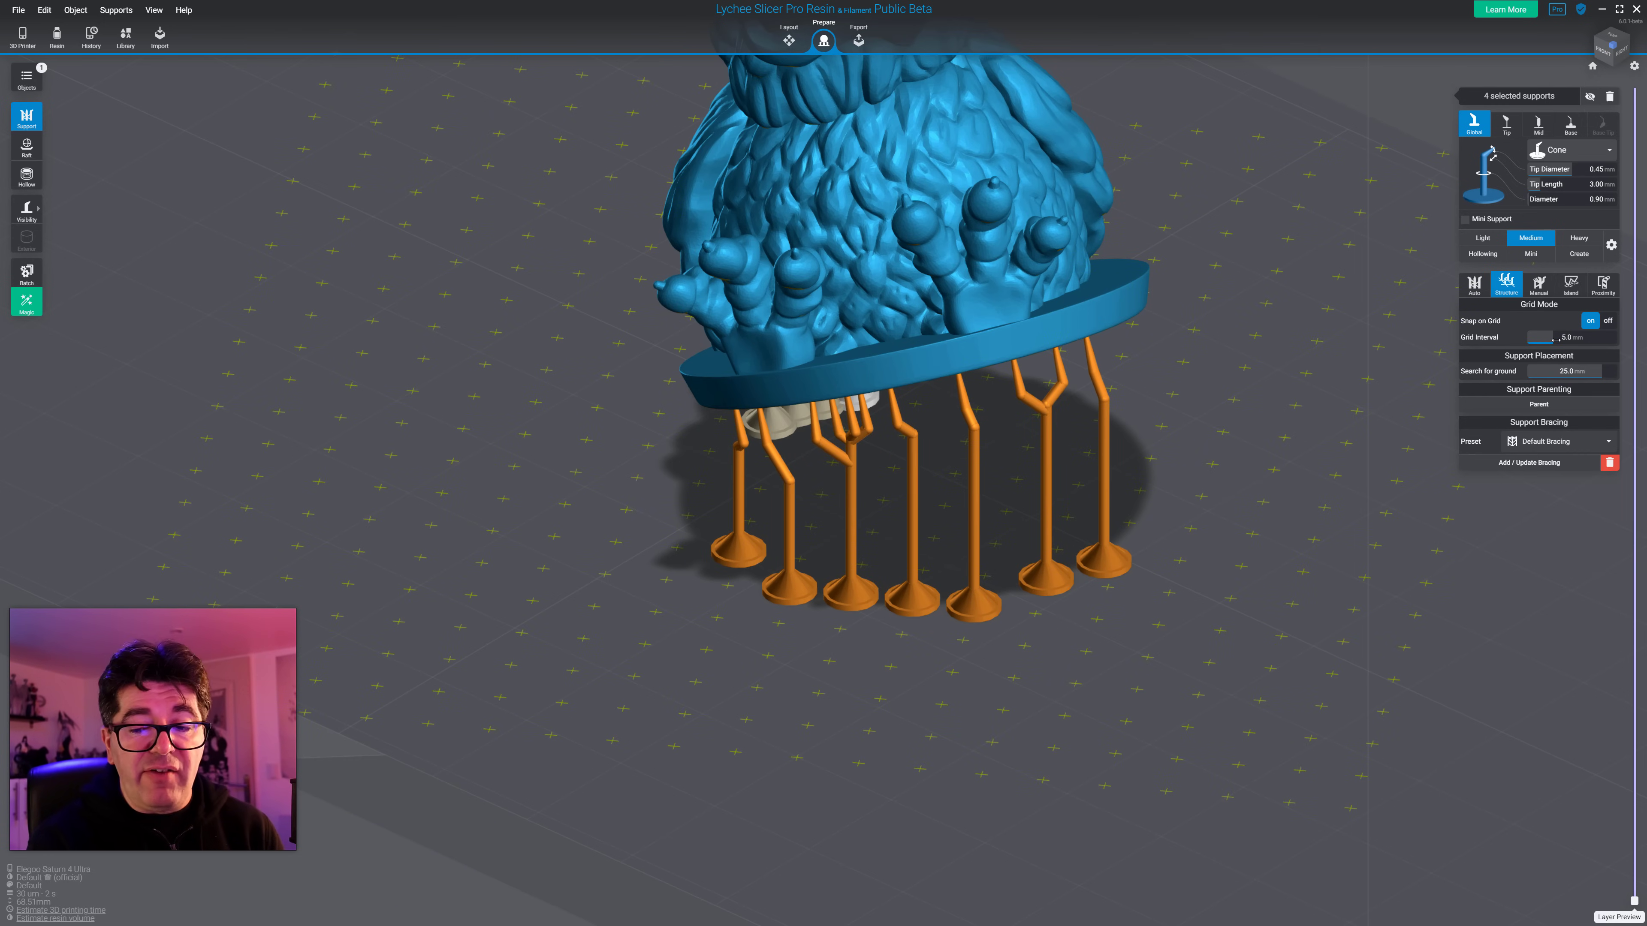
{"action": "left_click_drag", "start_coordinate": [1336, 396], "coordinate": [1303, 409]}
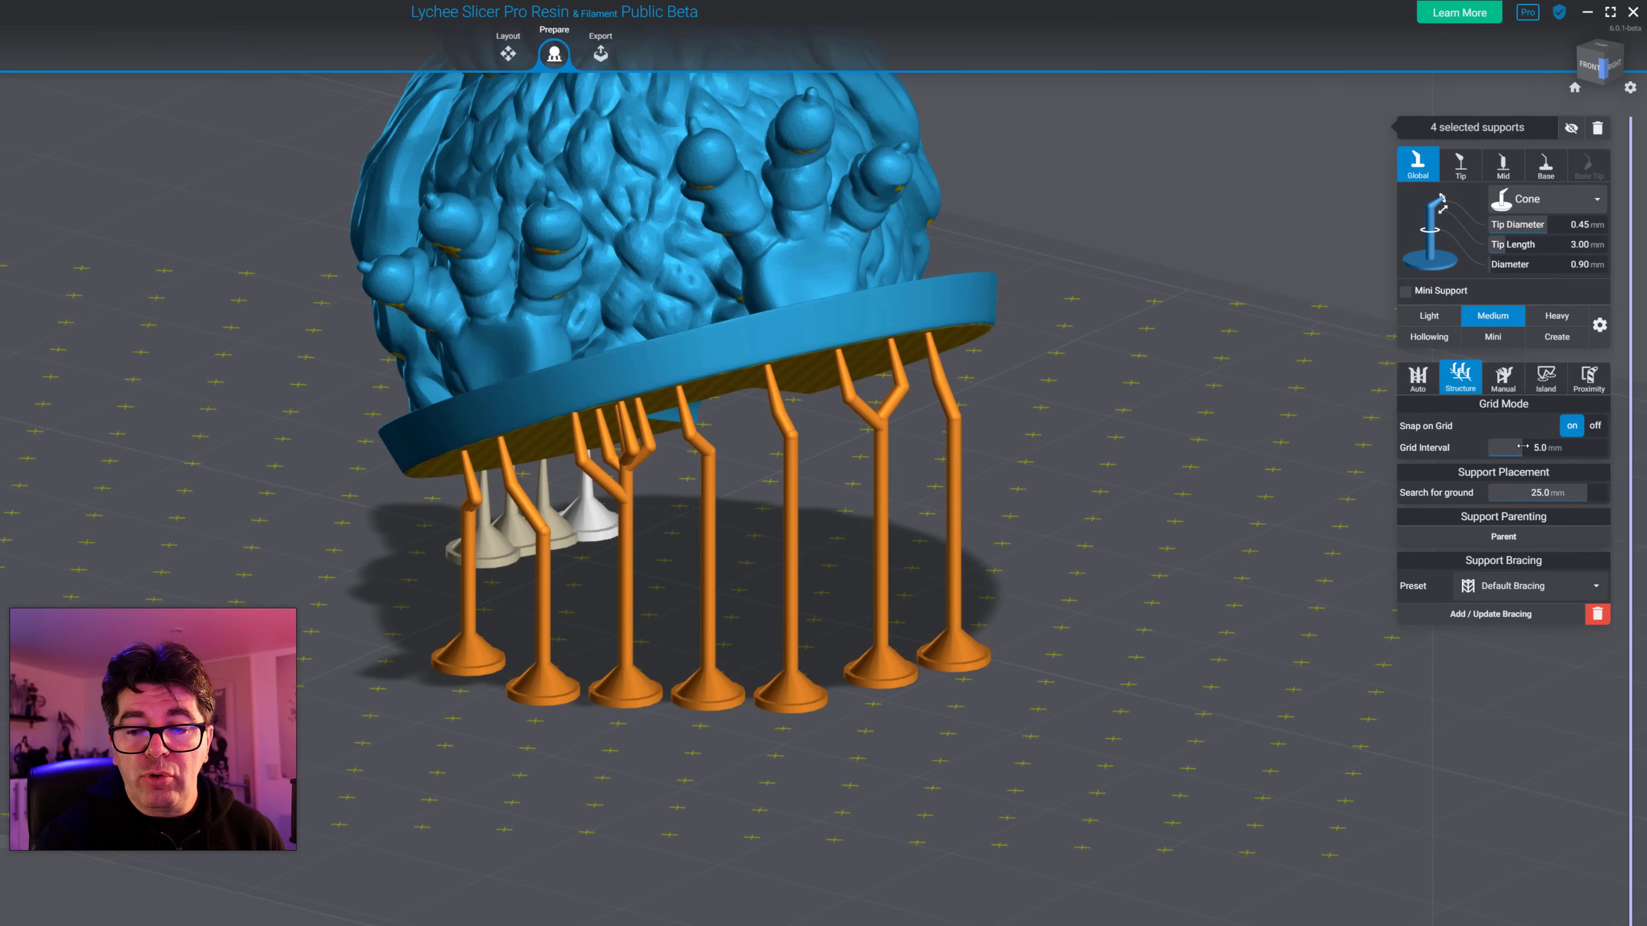
{"action": "left_click_drag", "start_coordinate": [1517, 449], "coordinate": [1512, 450]}
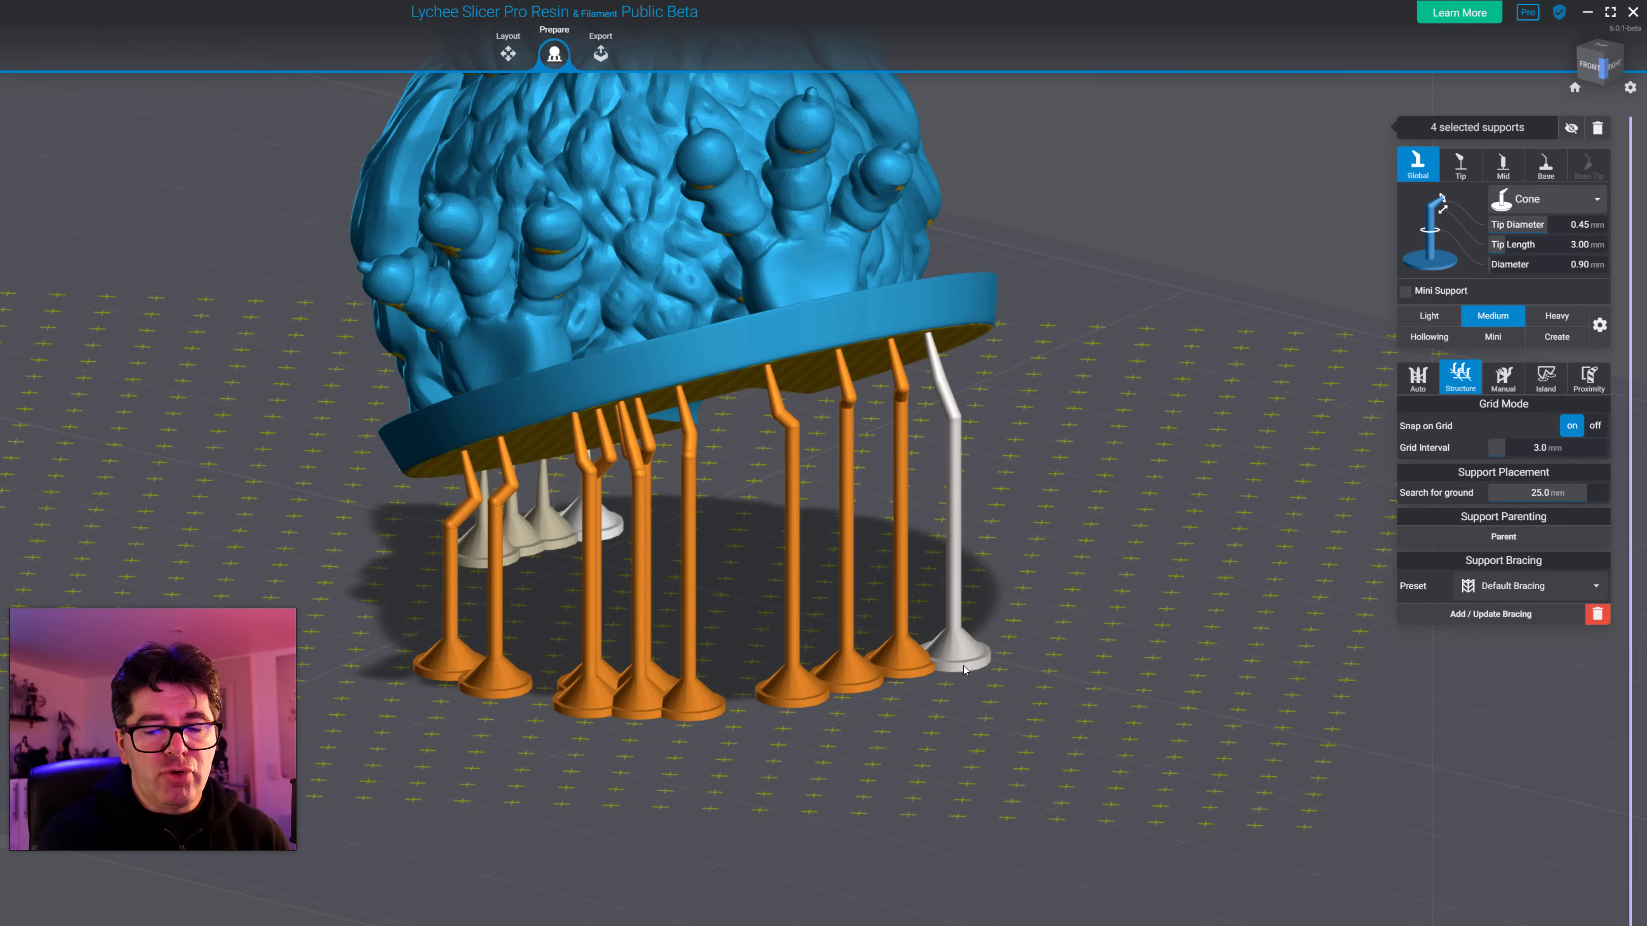
Step: Examine the front supports and the rear pillars on the 3 mm grid from several angles
{"action": "right_click_drag", "start_coordinate": [651, 446], "coordinate": [754, 308]}
{"action": "right_click_drag", "start_coordinate": [677, 472], "coordinate": [675, 482]}
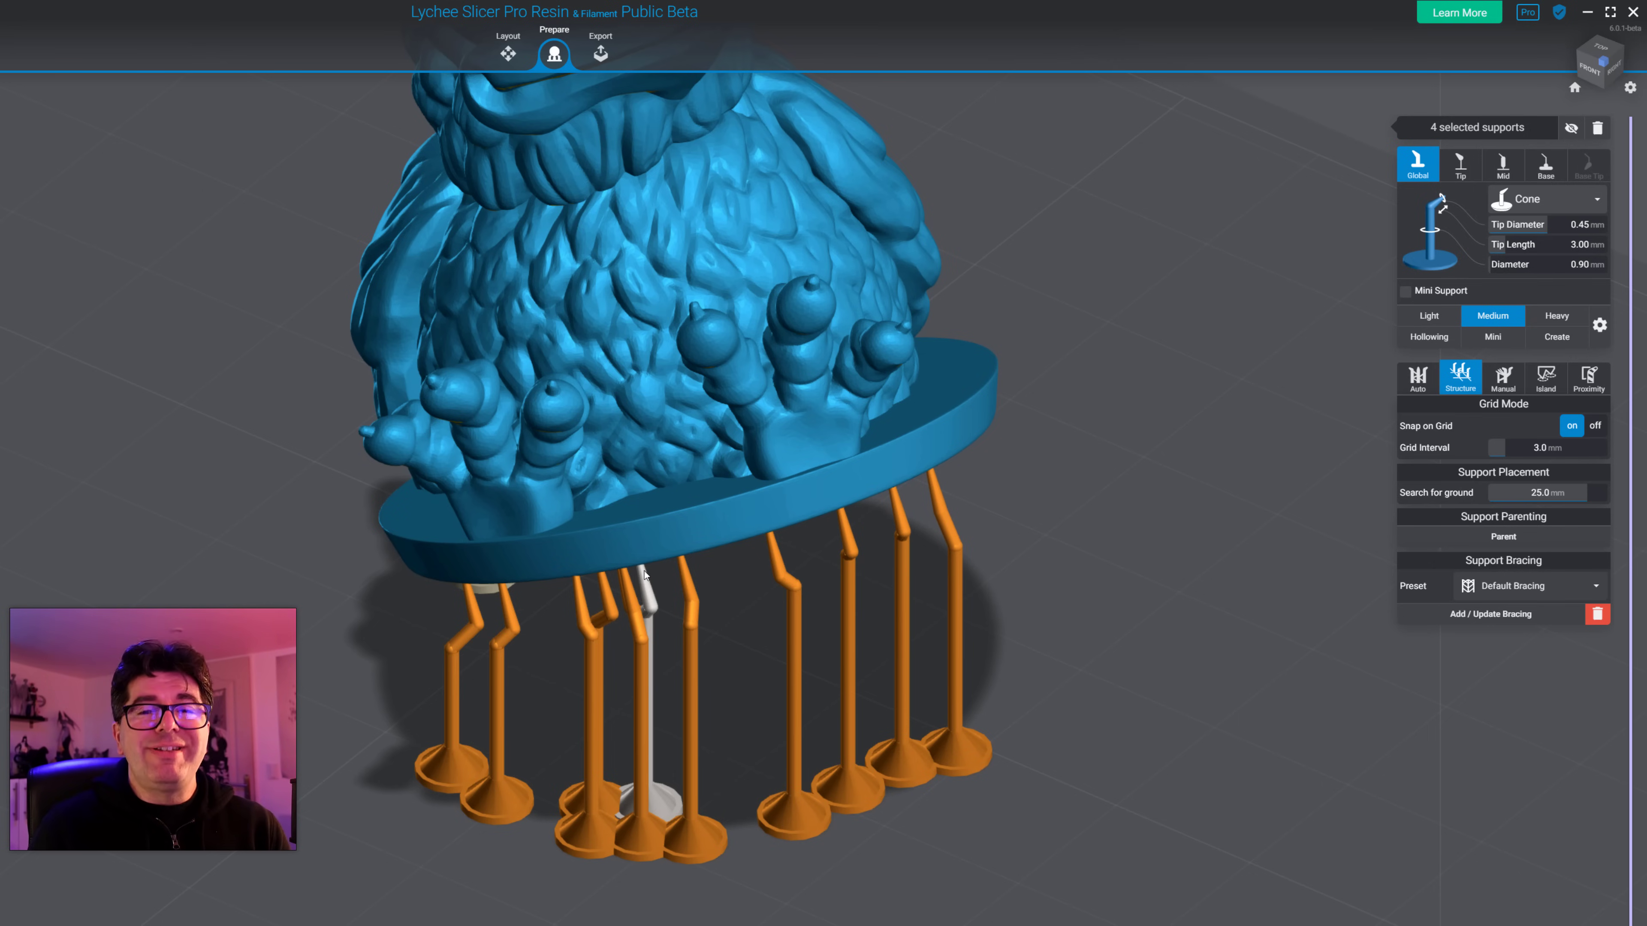
{"action": "right_click_drag", "start_coordinate": [643, 573], "coordinate": [589, 614]}
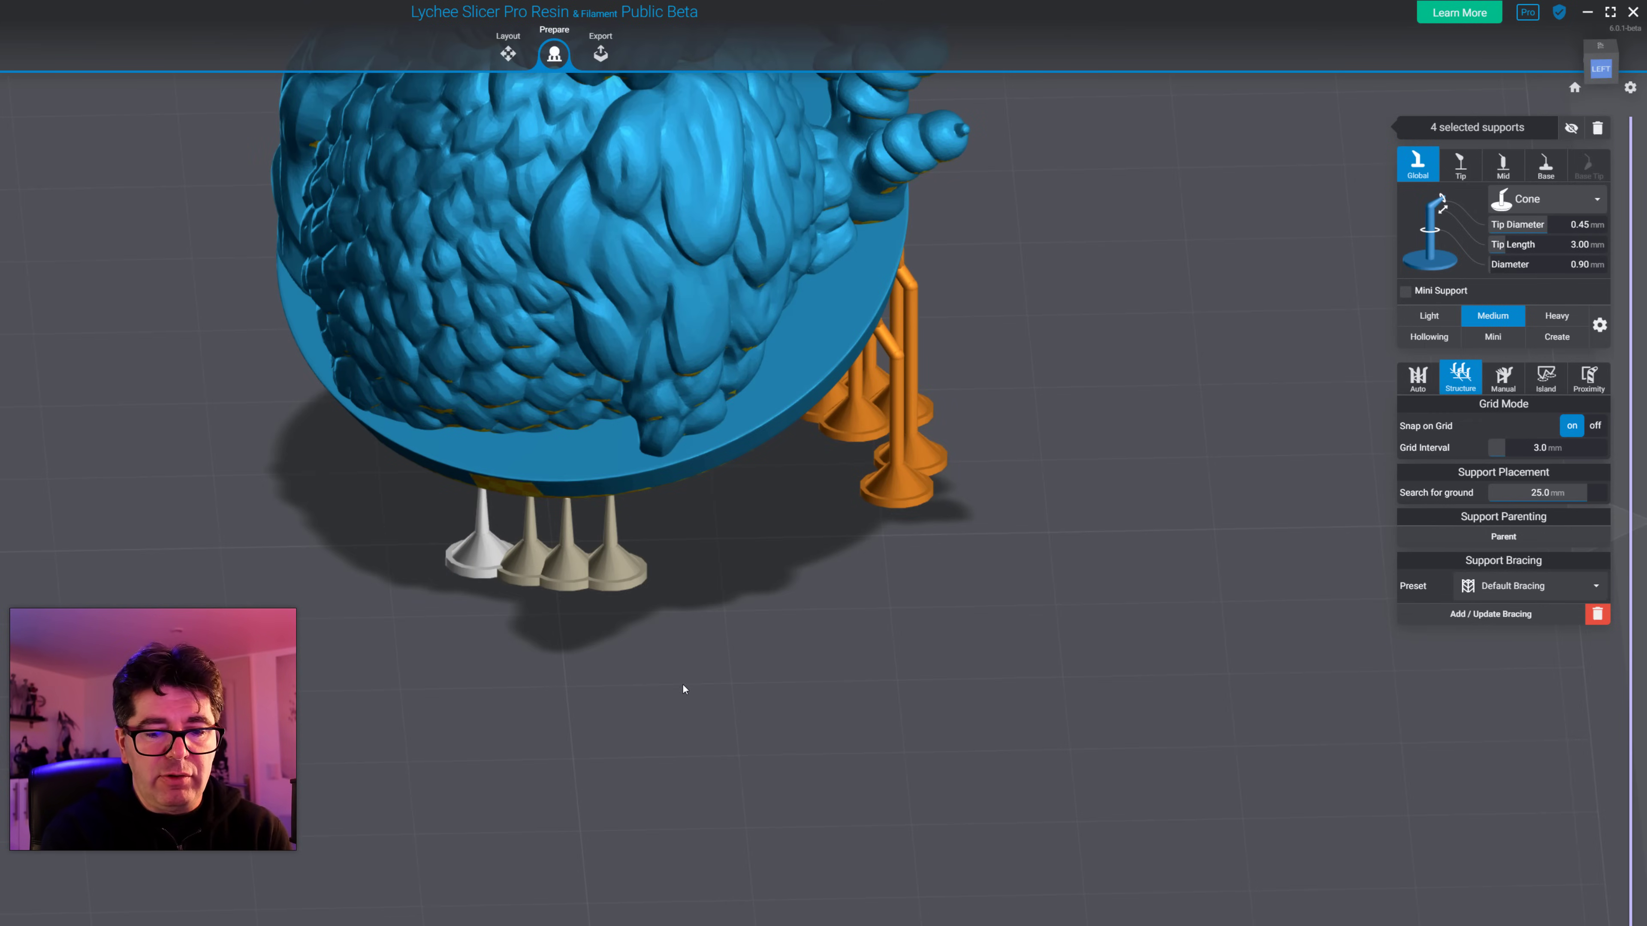
{"action": "right_click_drag", "start_coordinate": [683, 683], "coordinate": [598, 692]}
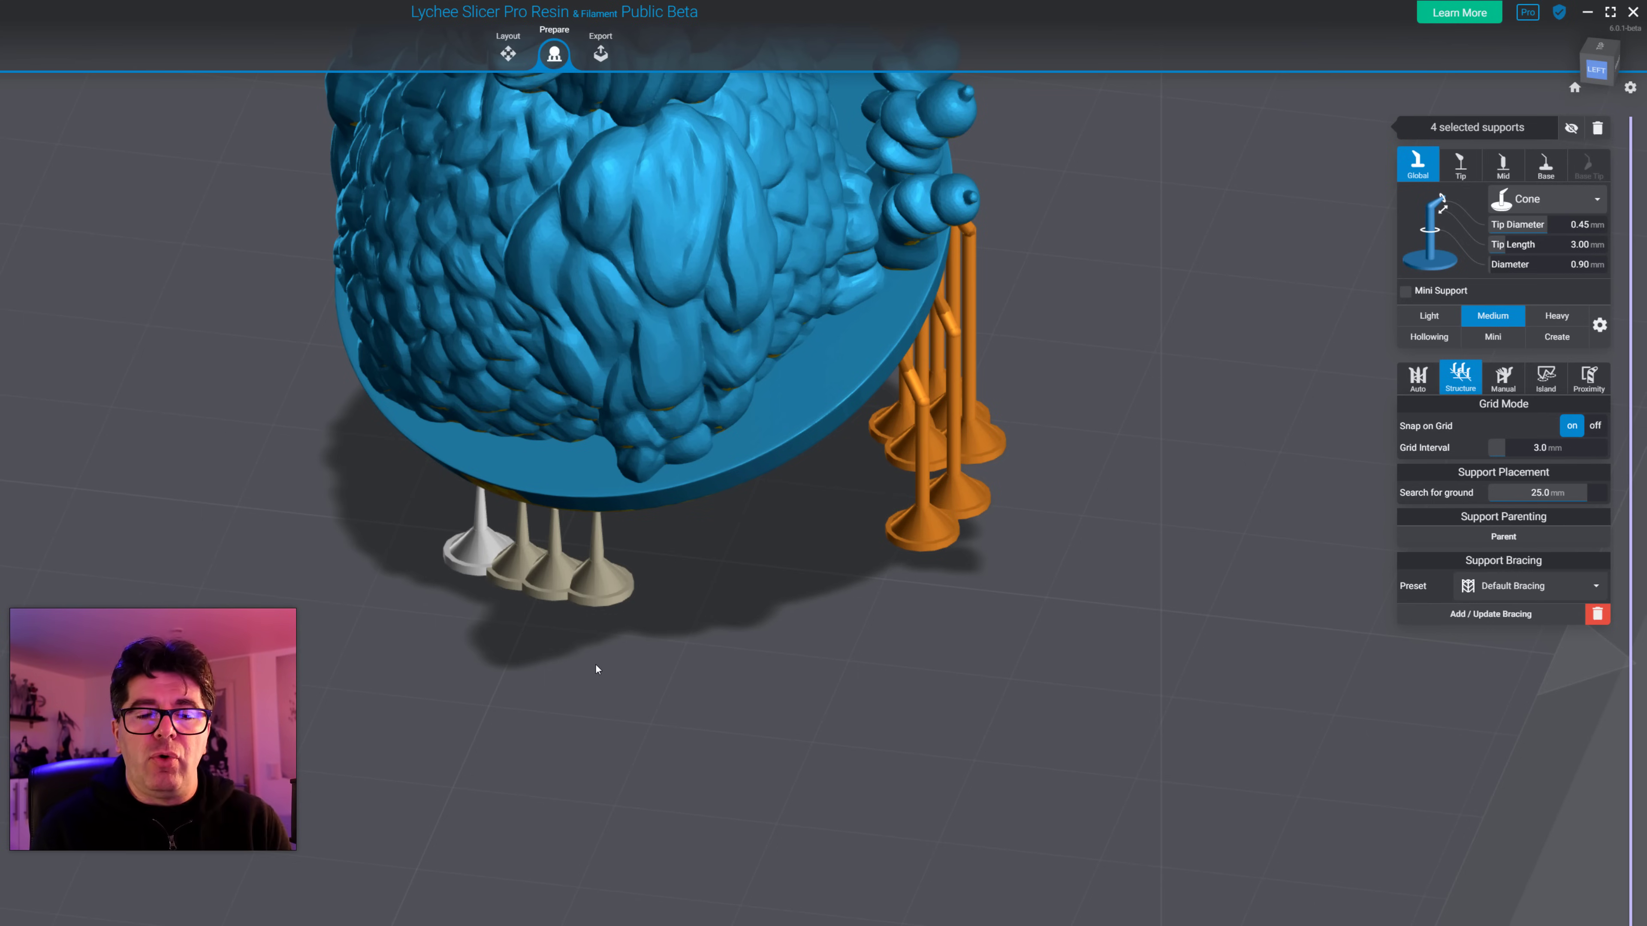
{"action": "left_click_drag", "start_coordinate": [857, 625], "coordinate": [186, 714]}
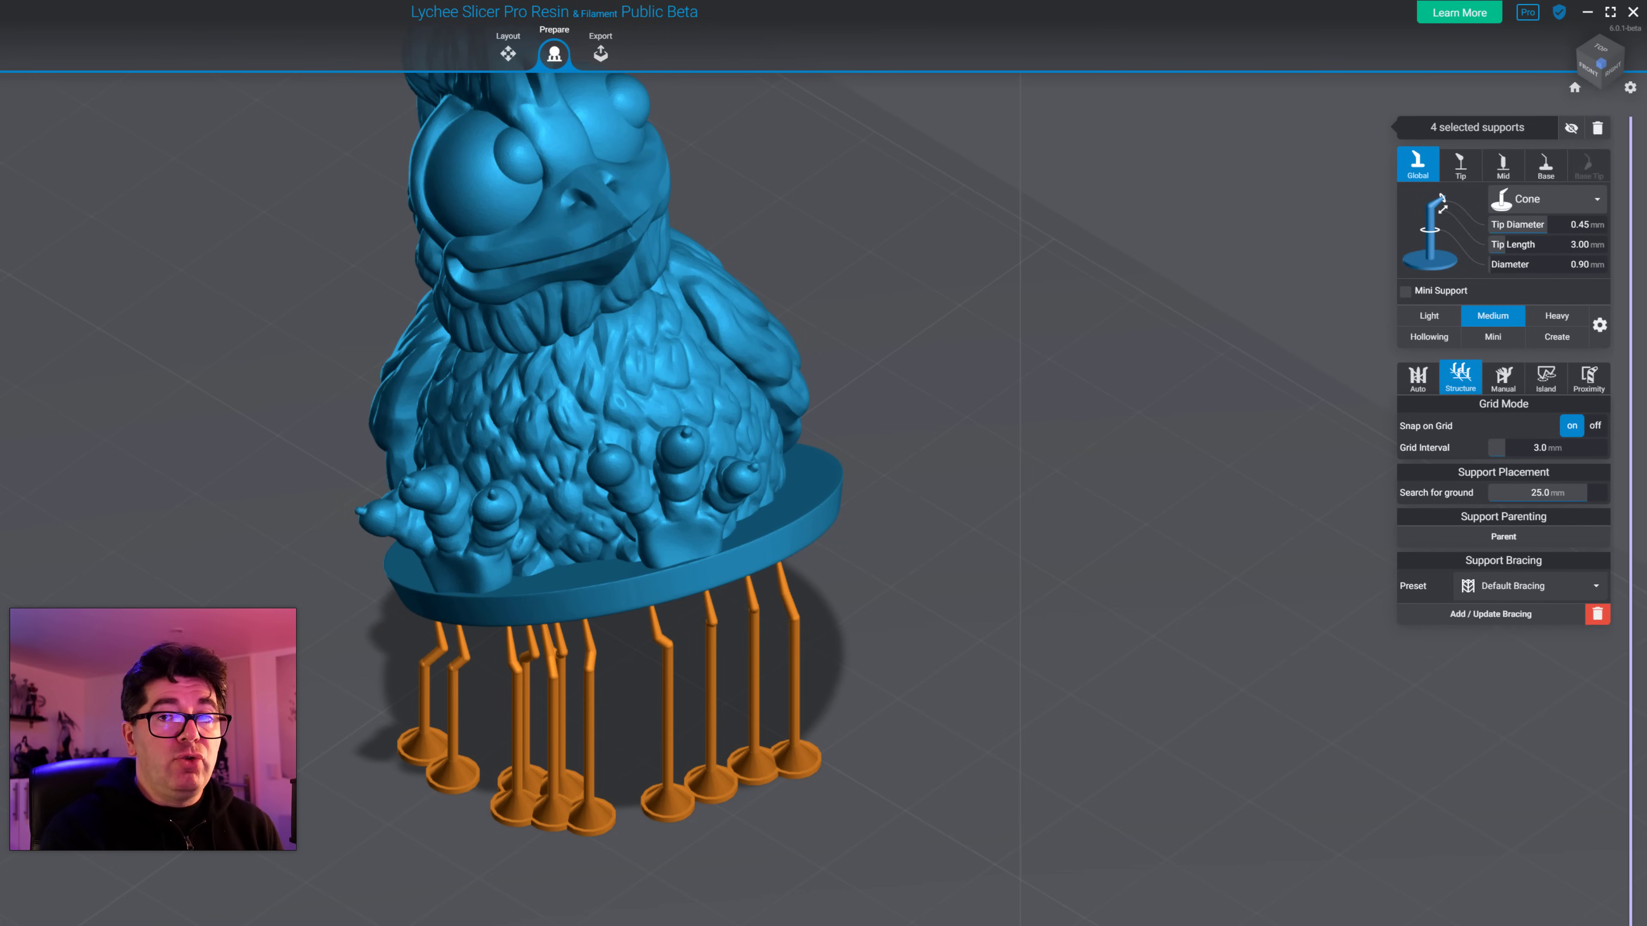
Step: Delete the bust's supports and regenerate medium ones with Magic, turning auto orientation off and grid support on
{"action": "left_click_drag", "start_coordinate": [1070, 895], "coordinate": [1051, 772]}
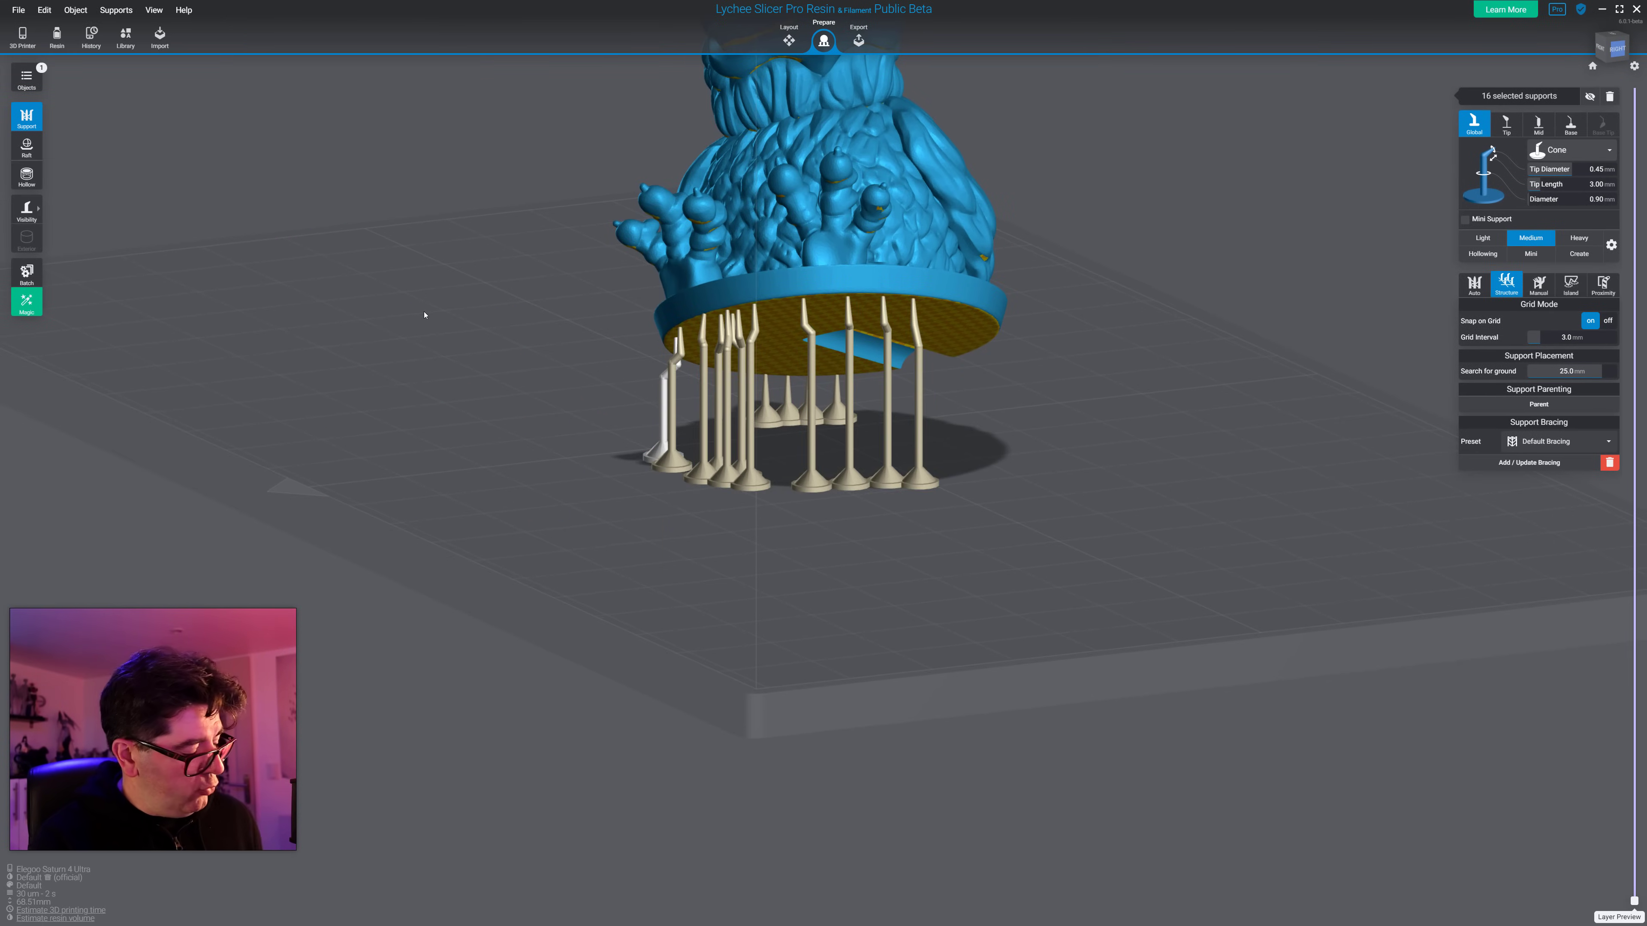
{"action": "key", "text": "Delete"}
{"action": "left_click", "coordinate": [21, 304]}
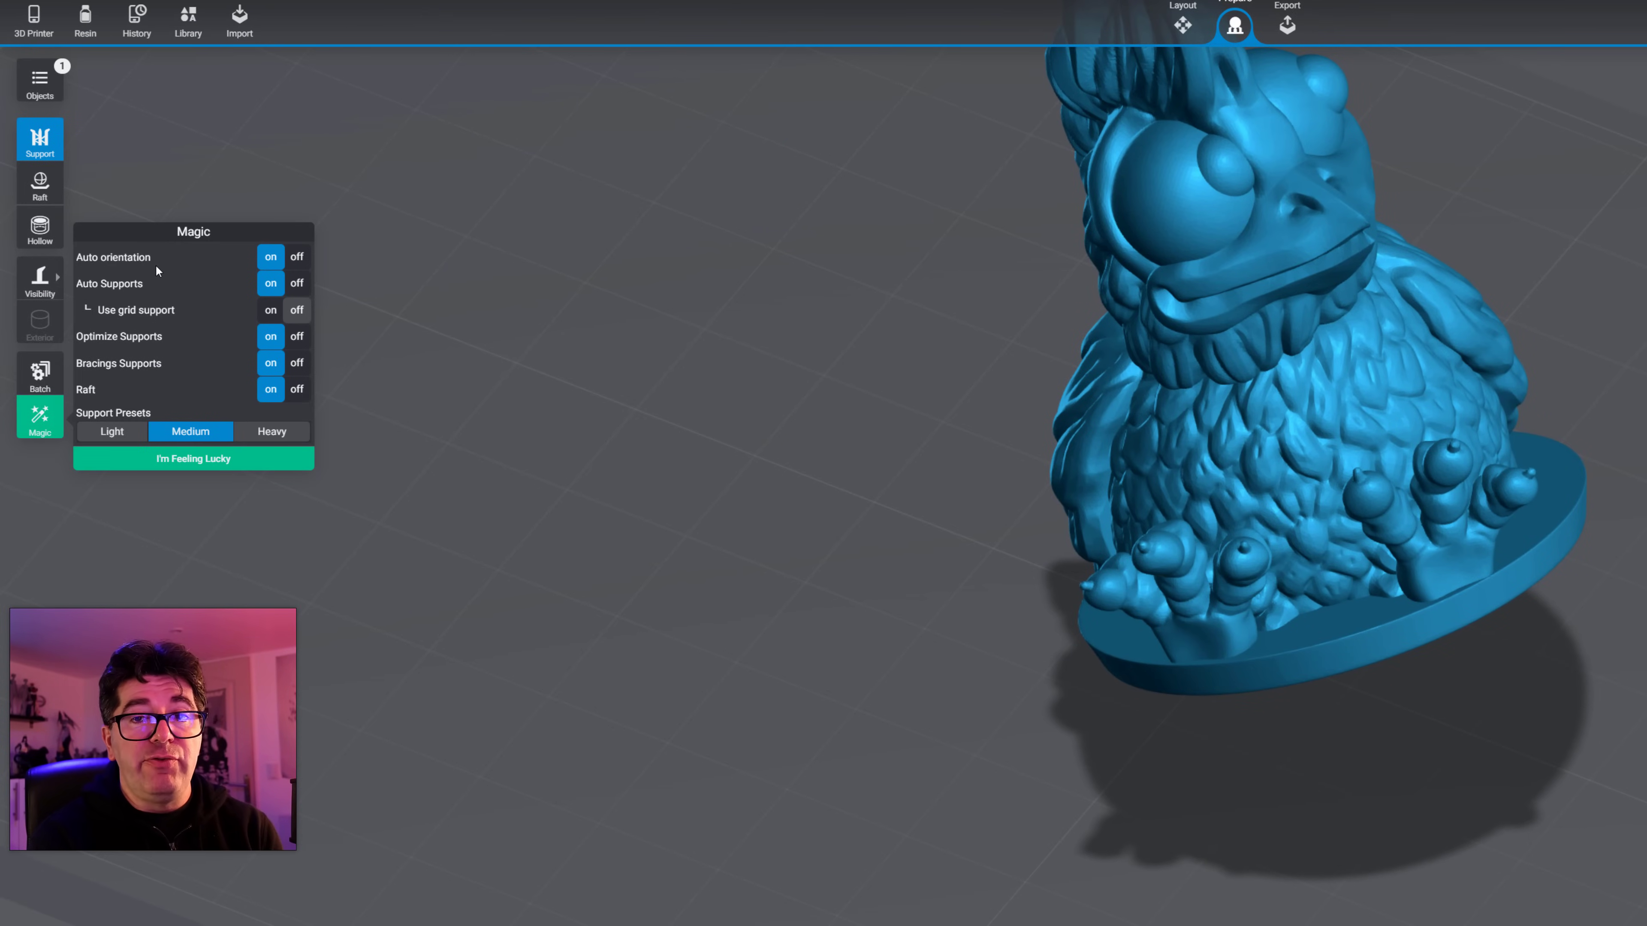
{"action": "left_click", "coordinate": [296, 261]}
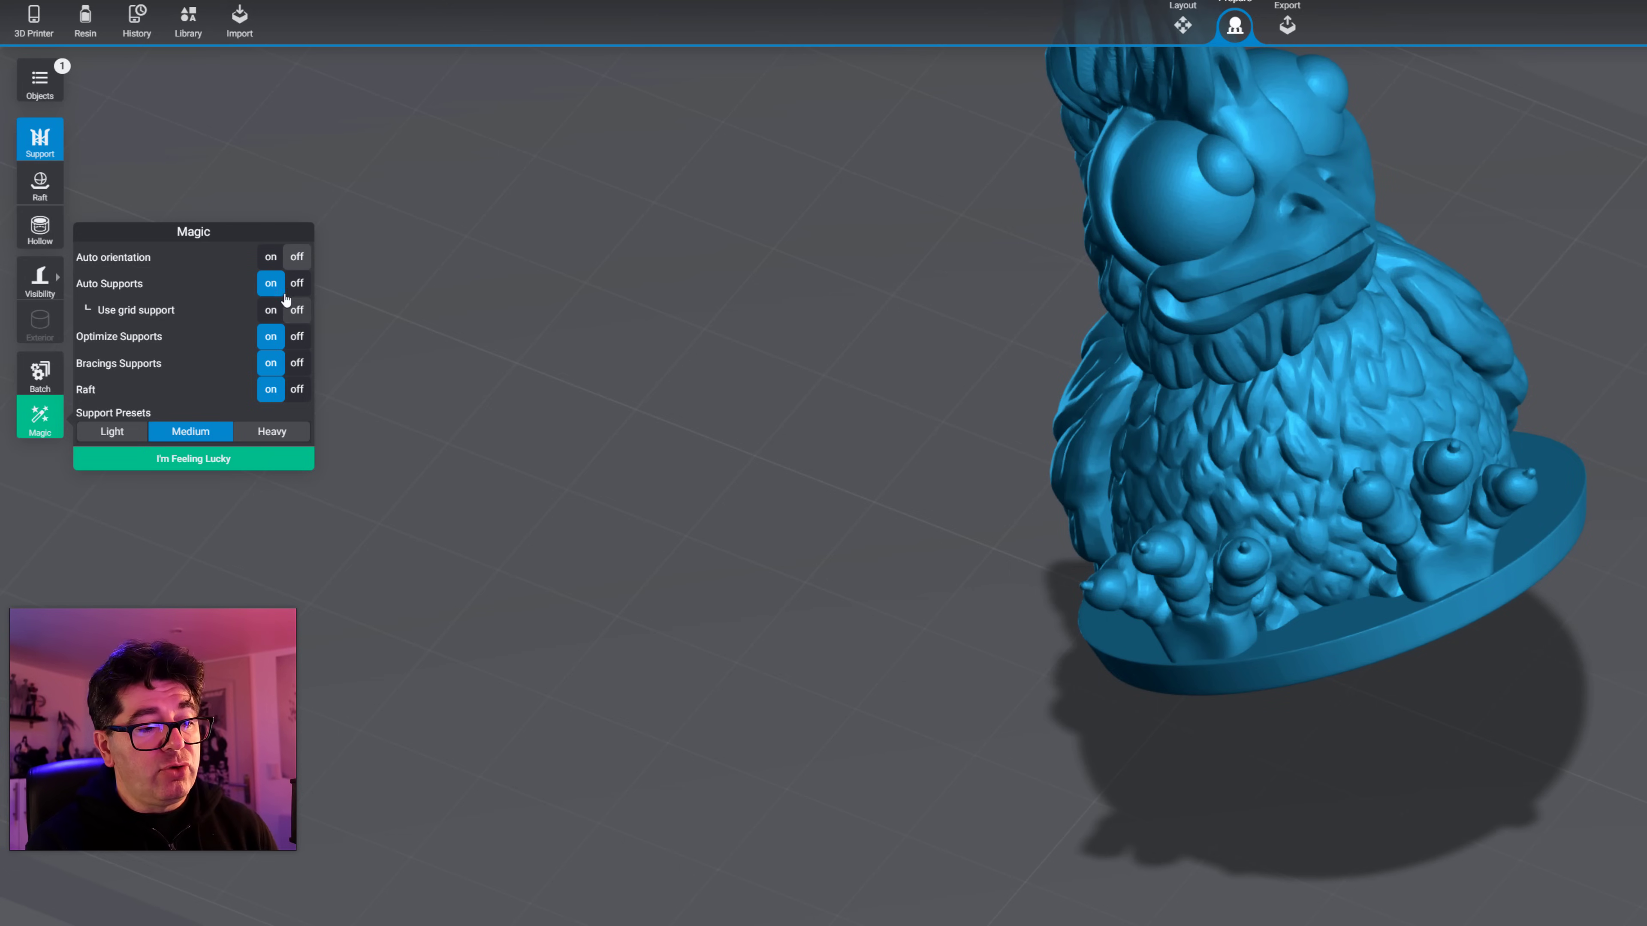
{"action": "left_click", "coordinate": [268, 318]}
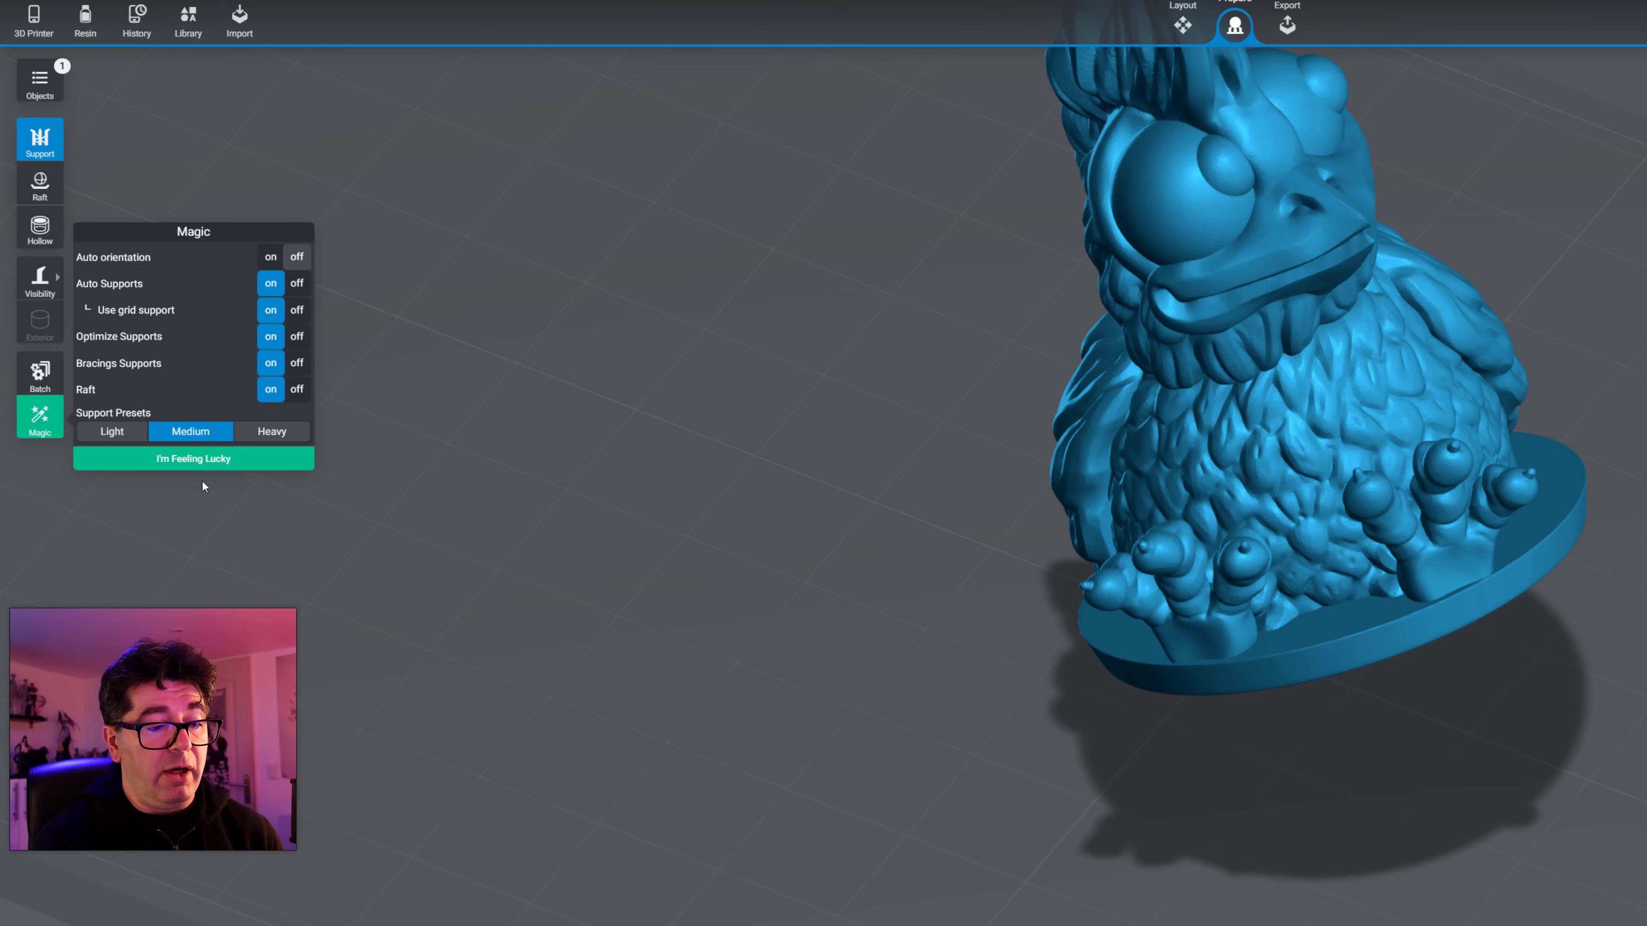
{"action": "left_click", "coordinate": [159, 463]}
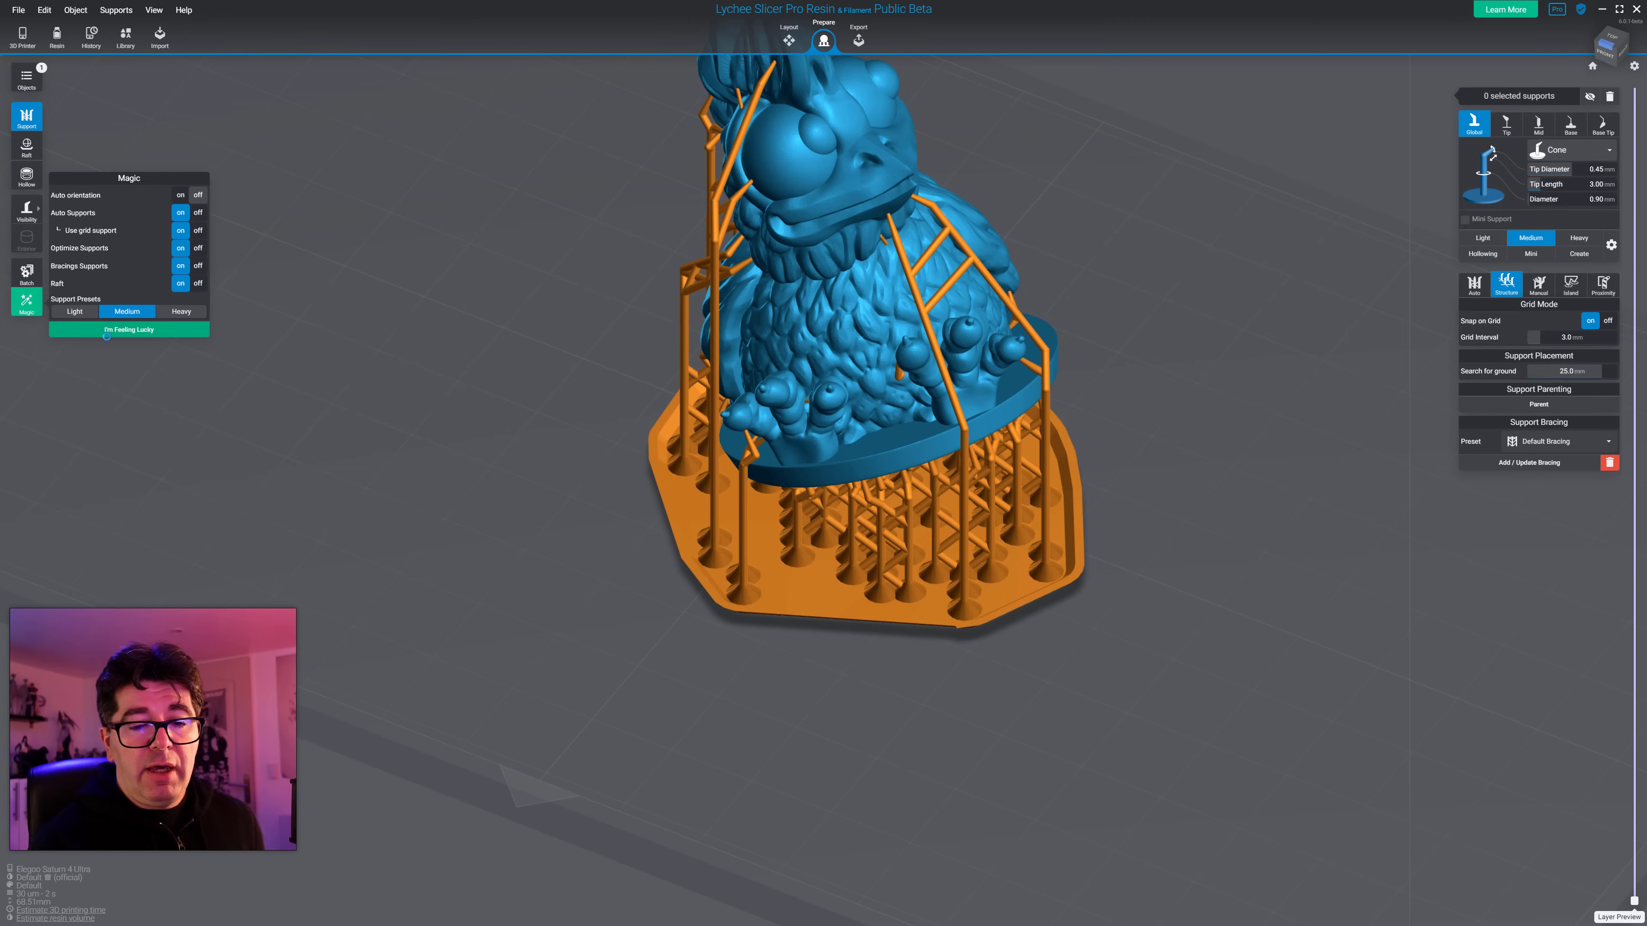
Step: Delete the tall generated support reaching the side of the bird's head and the tall support beside it
{"action": "right_click_drag", "start_coordinate": [625, 295], "coordinate": [1030, 264]}
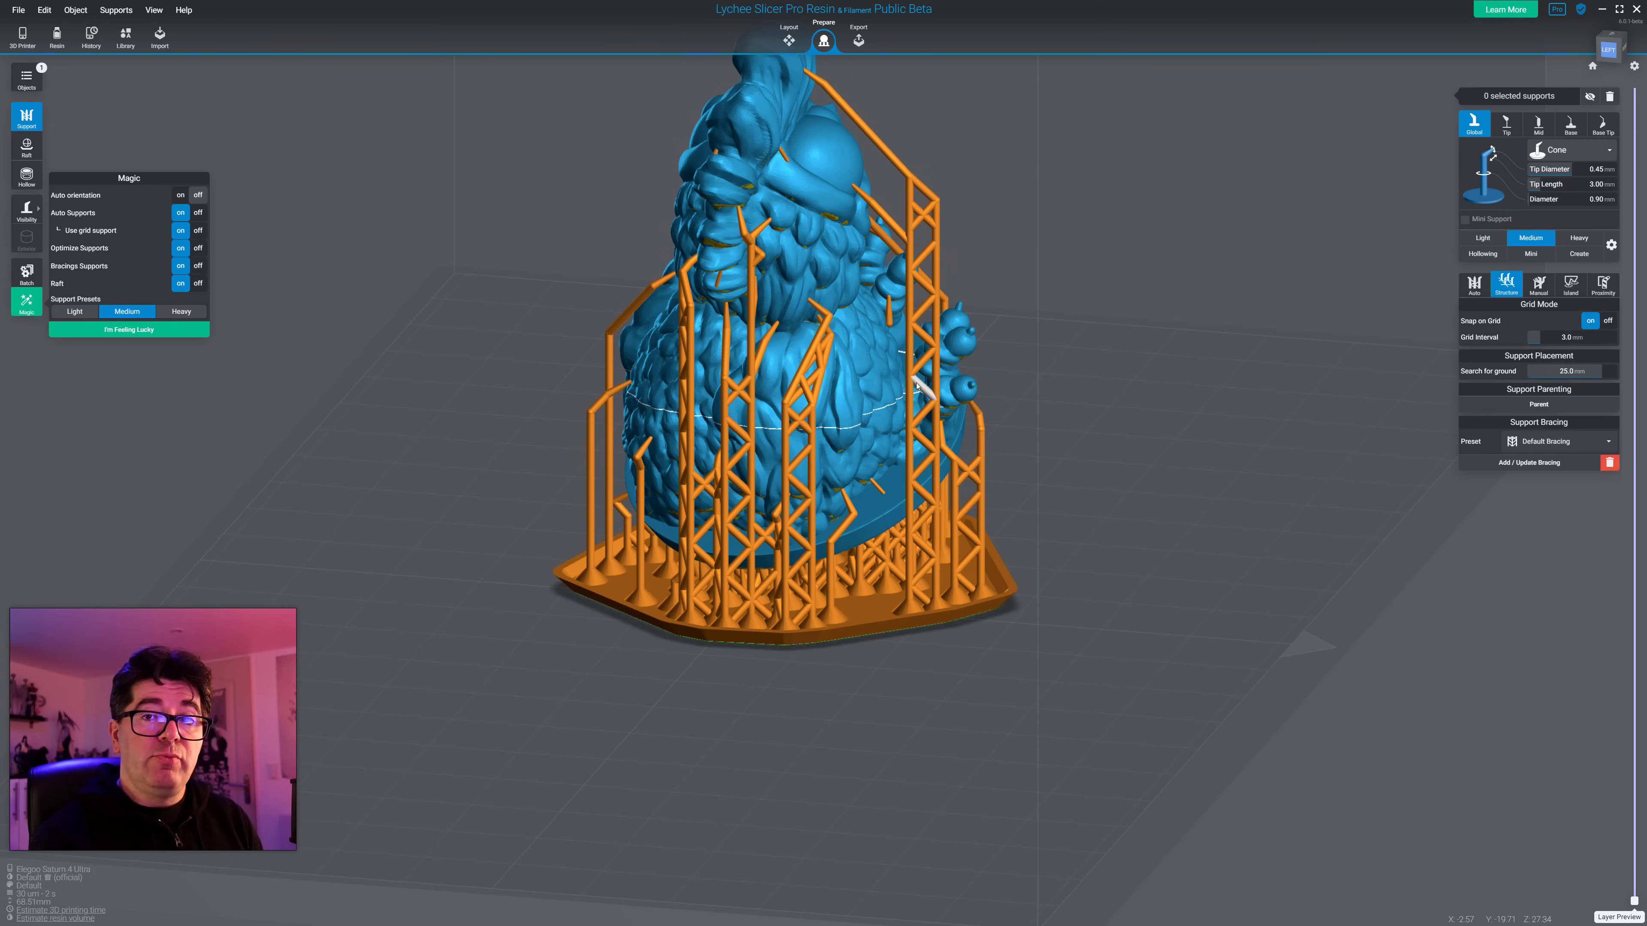
{"action": "mouse_move", "coordinate": [1061, 365]}
{"action": "right_mouse_down"}
{"action": "mouse_move", "coordinate": [1040, 394]}
{"action": "mouse_move", "coordinate": [164, 368]}
{"action": "mouse_move", "coordinate": [577, 394]}
{"action": "mouse_move", "coordinate": [467, 394]}
{"action": "mouse_move", "coordinate": [546, 399]}
{"action": "mouse_move", "coordinate": [511, 434]}
{"action": "right_mouse_up"}
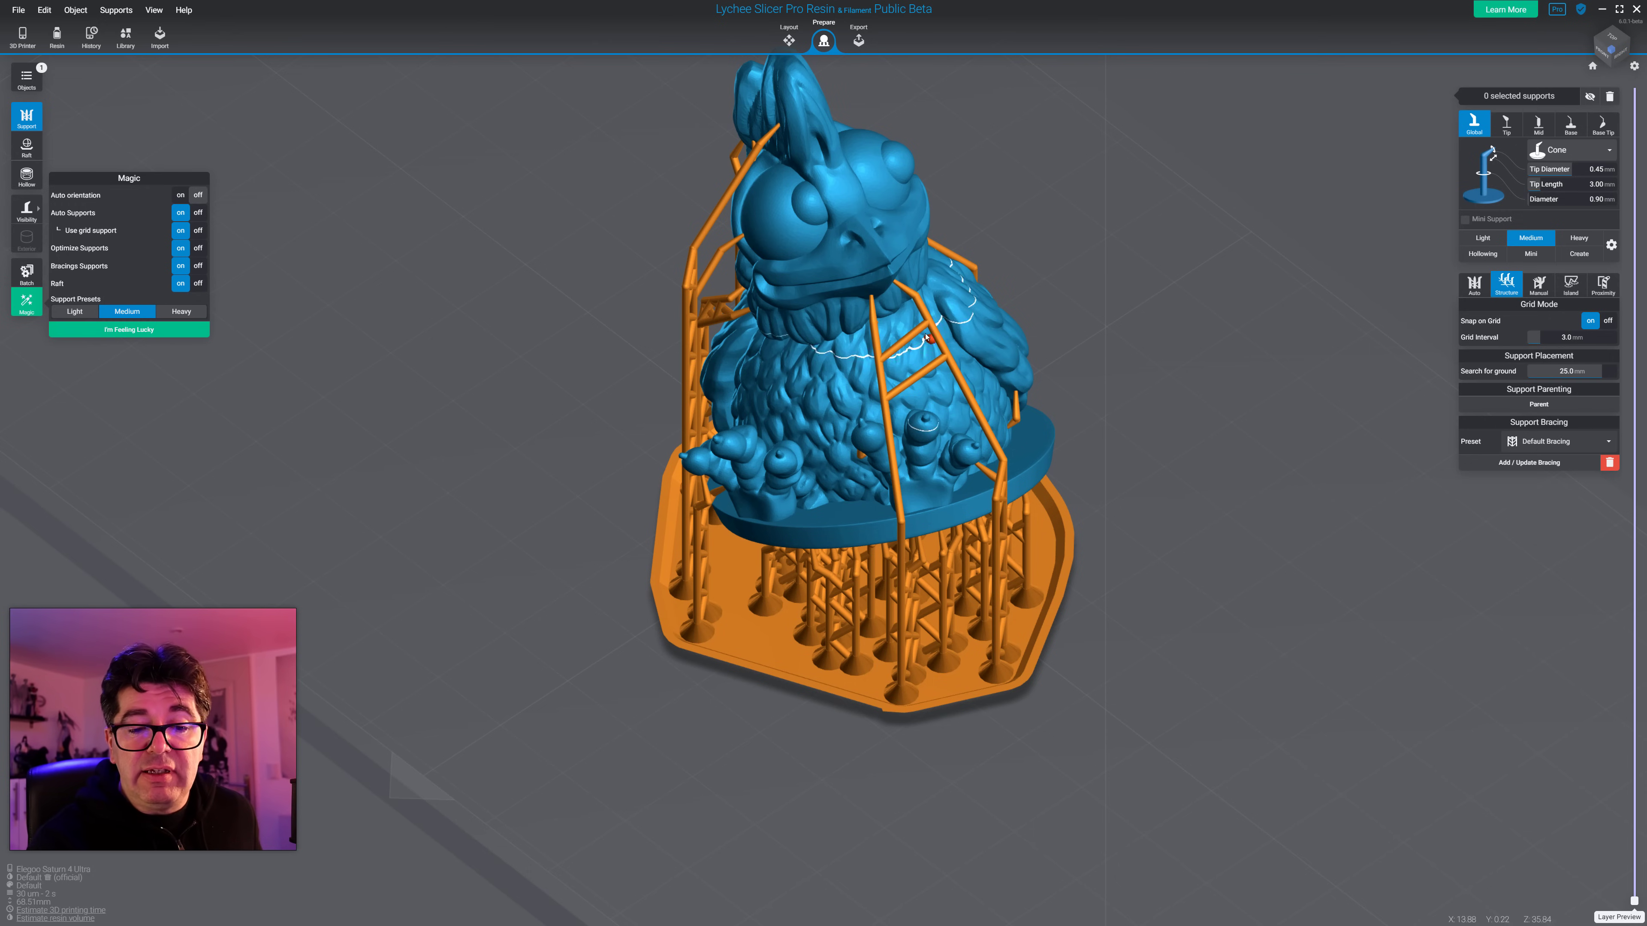
{"action": "right_click_drag", "start_coordinate": [592, 413], "coordinate": [804, 214]}
{"action": "left_click", "coordinate": [804, 211]}
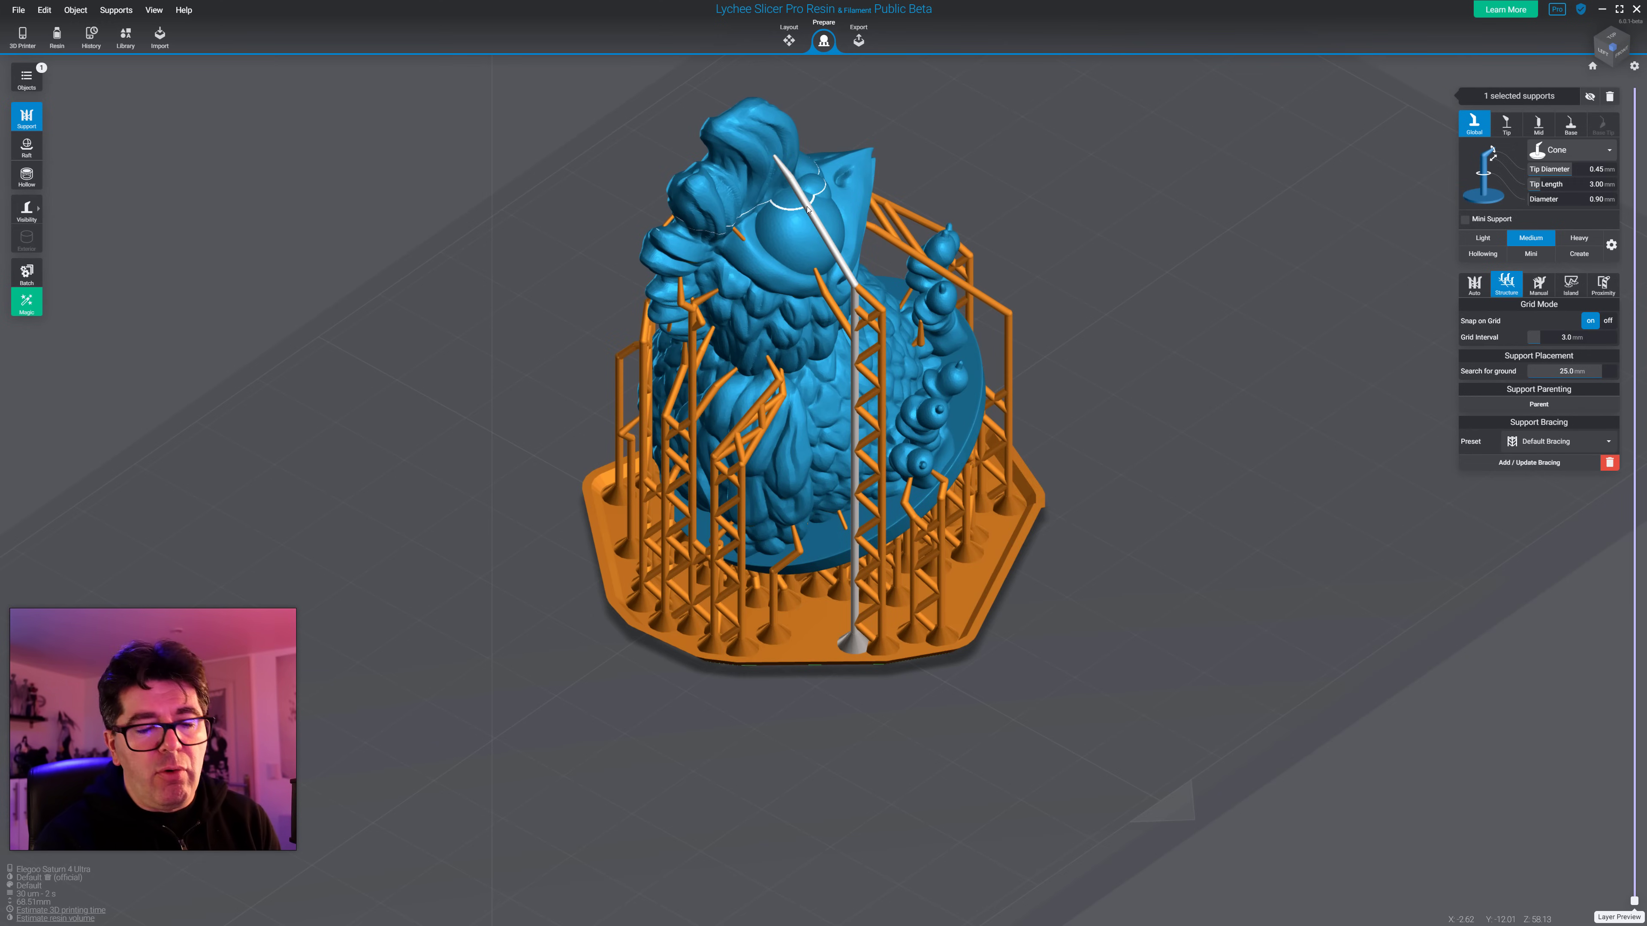
{"action": "key", "text": "Delete"}
{"action": "left_click", "coordinate": [854, 389]}
{"action": "key", "text": "Delete"}
Step: Select one of the generated grid supports and move it to another position on the bust
{"action": "right_click_drag", "start_coordinate": [1105, 335], "coordinate": [727, 370]}
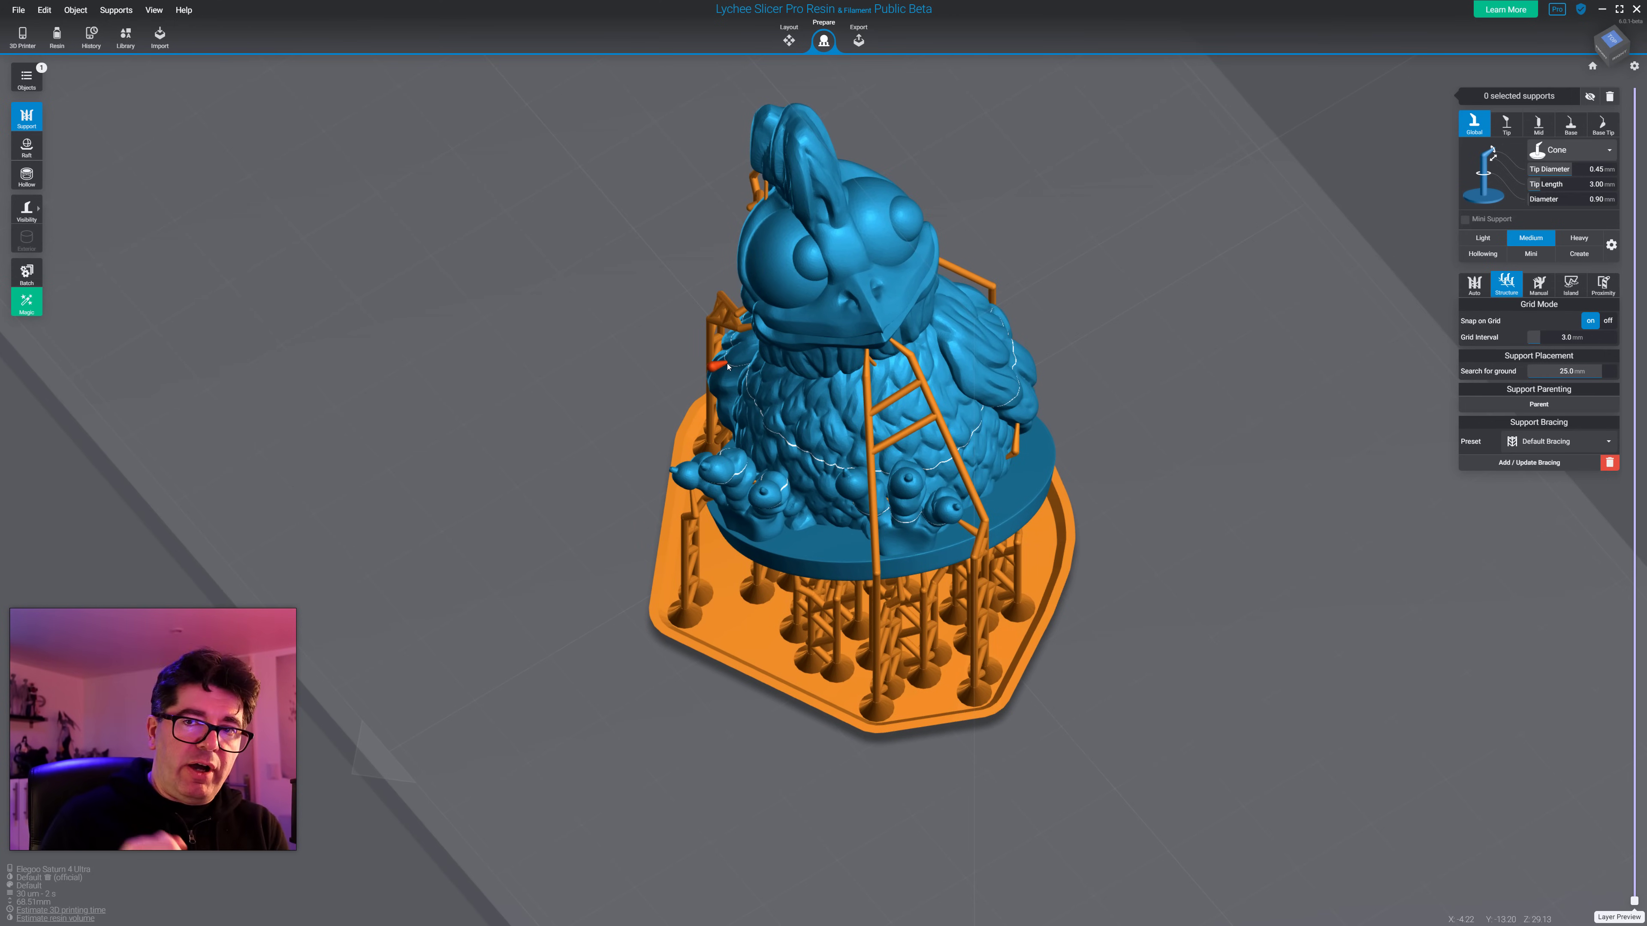
{"action": "right_click_drag", "start_coordinate": [758, 544], "coordinate": [862, 376]}
{"action": "left_click", "coordinate": [867, 368]}
{"action": "left_click_drag", "start_coordinate": [868, 368], "coordinate": [762, 454]}
{"action": "right_click_drag", "start_coordinate": [944, 436], "coordinate": [815, 539]}
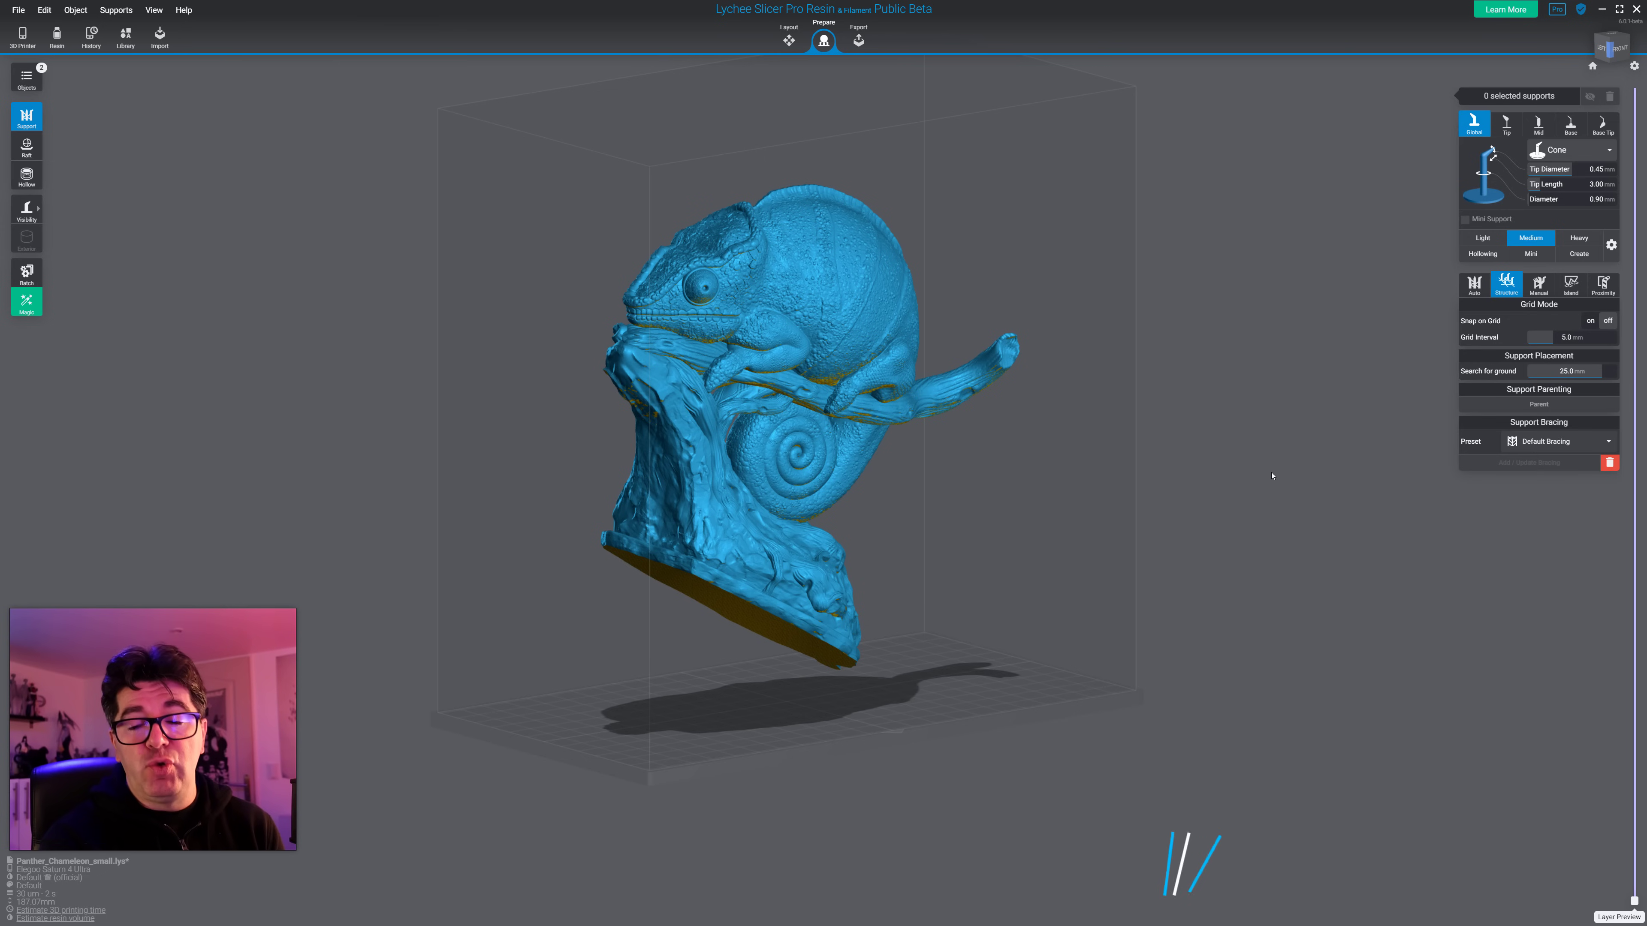
Step: With grid snapping off, paint a freehand arc of medium supports around the raised end of the chameleon base's underside, and delete them
{"action": "right_click_drag", "start_coordinate": [1300, 483], "coordinate": [1228, 536]}
{"action": "scroll", "coordinate": [1316, 479], "scroll_direction": "up", "scroll_amount": 4}
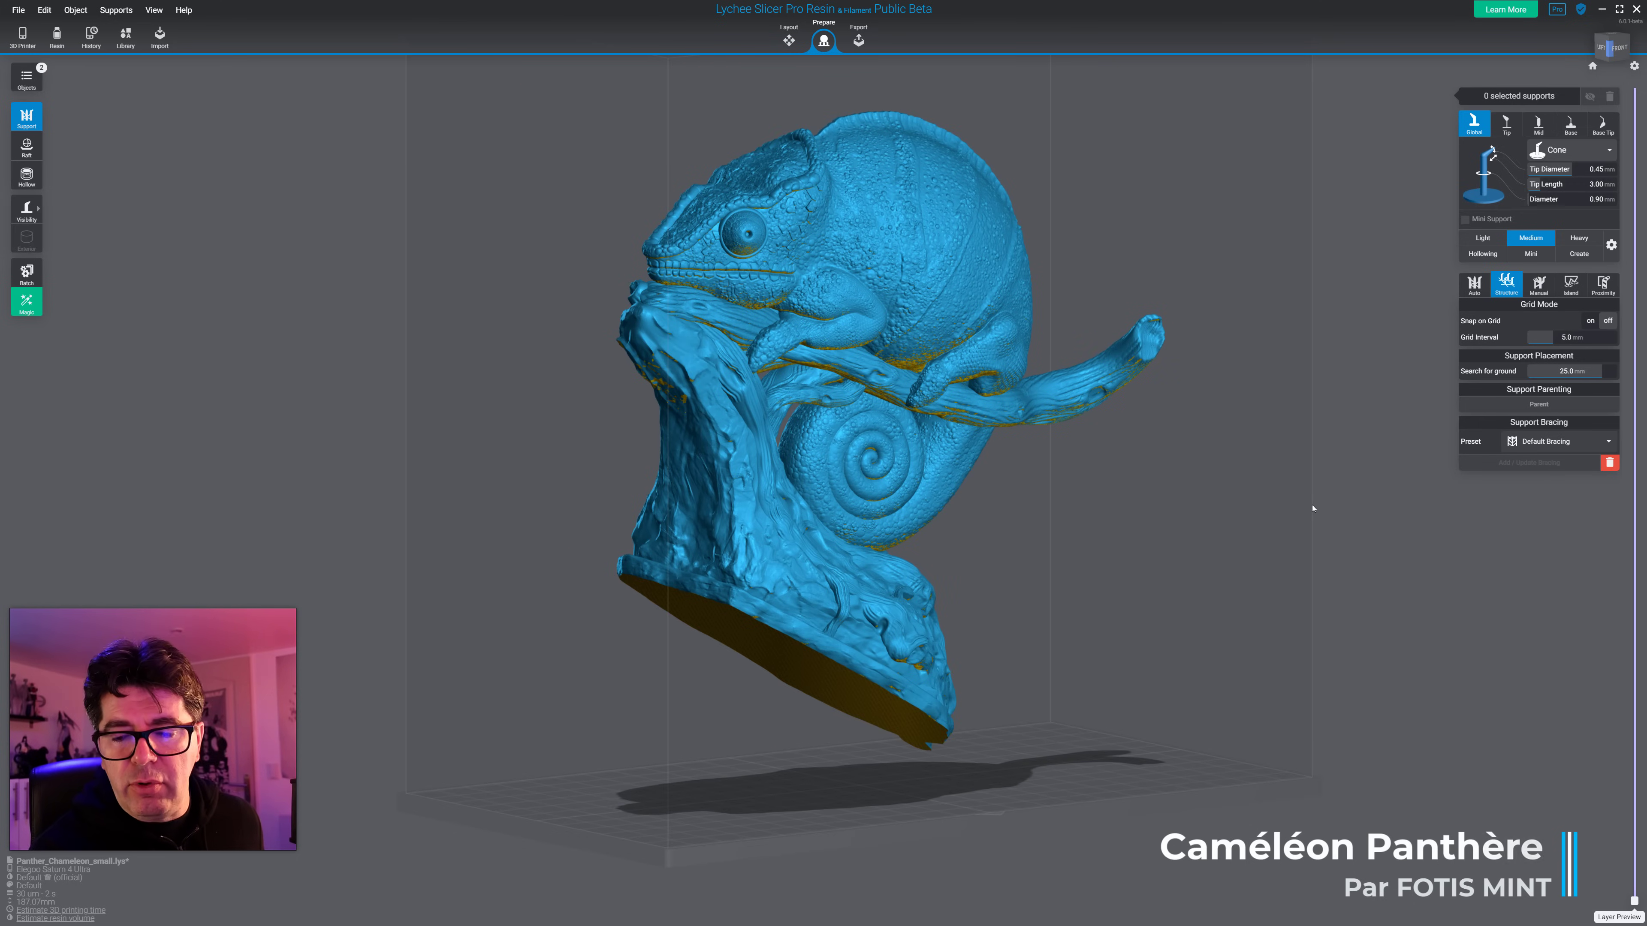
{"action": "right_click_drag", "start_coordinate": [1275, 446], "coordinate": [1224, 416]}
{"action": "scroll", "coordinate": [1037, 631], "scroll_direction": "up", "scroll_amount": 3}
{"action": "right_click_drag", "start_coordinate": [1036, 630], "coordinate": [1232, 538]}
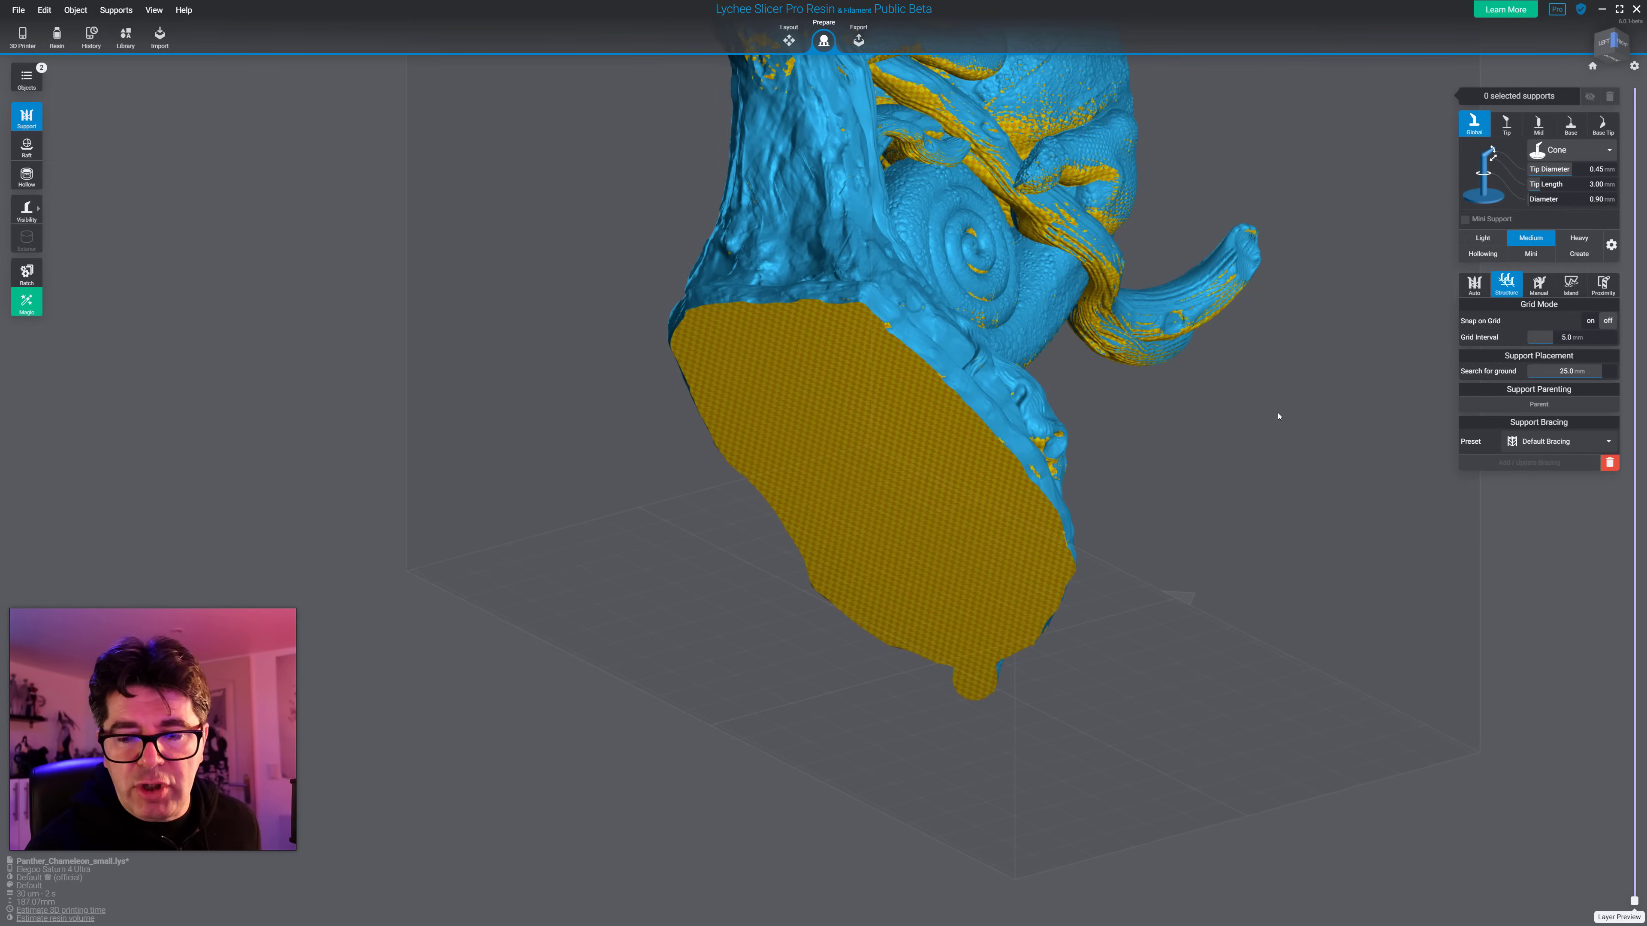
{"action": "right_click_drag", "start_coordinate": [1067, 659], "coordinate": [1083, 746]}
{"action": "right_click_drag", "start_coordinate": [1290, 472], "coordinate": [1069, 553]}
{"action": "key", "text": "v"}
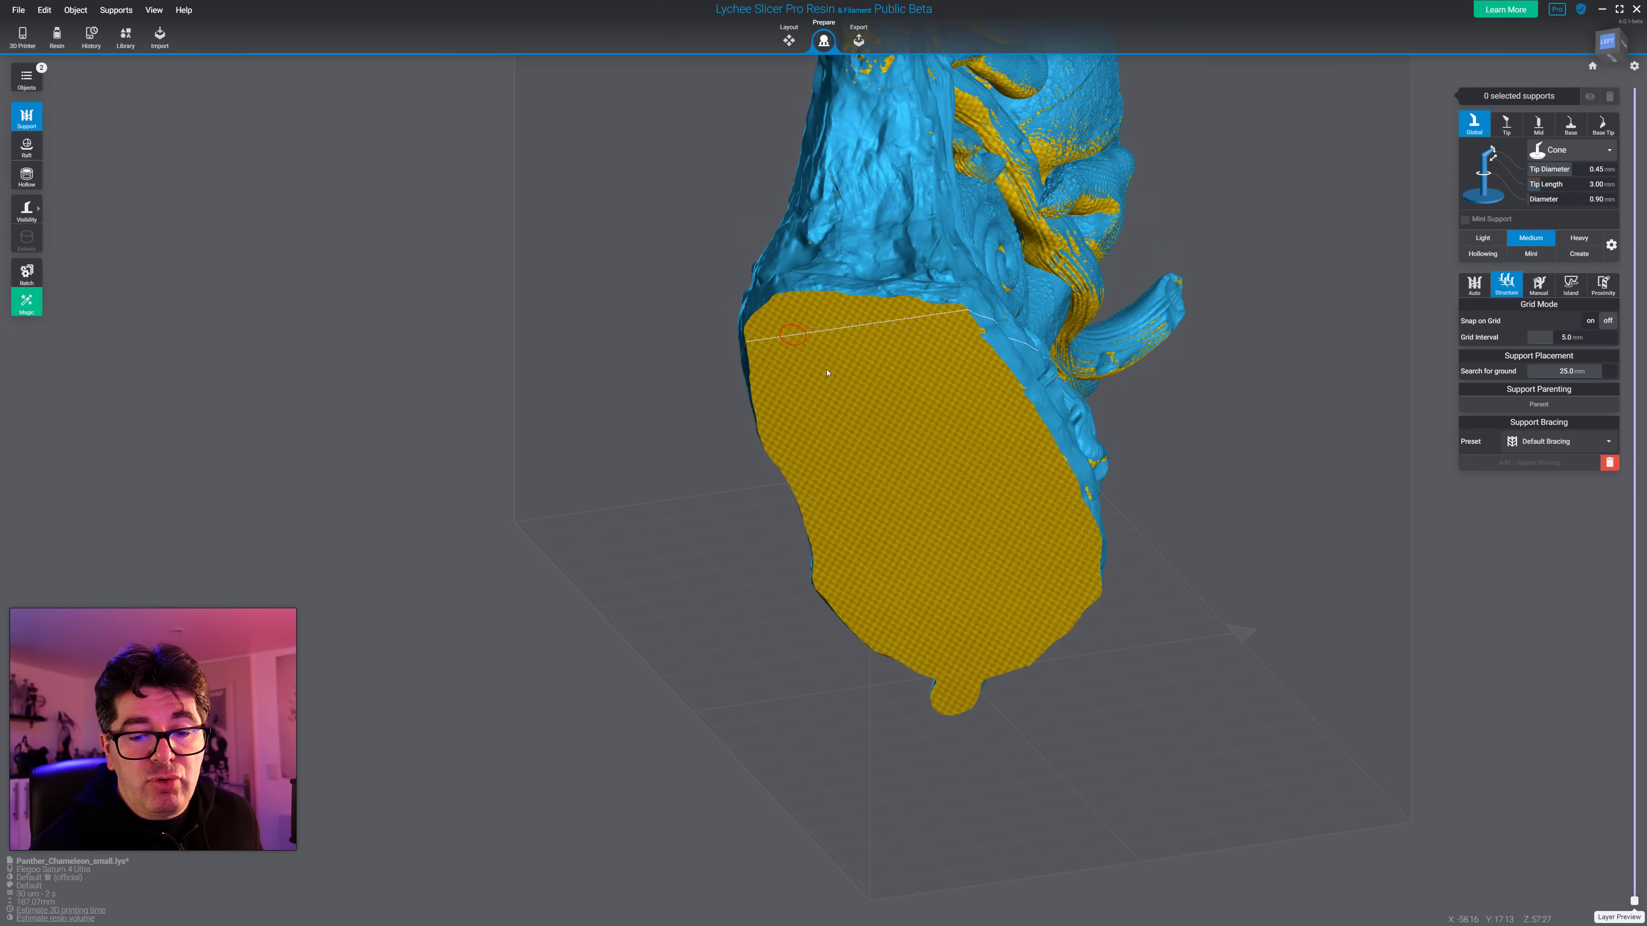
{"action": "left_click", "coordinate": [863, 326]}
{"action": "scroll", "coordinate": [1124, 462], "scroll_direction": "up", "scroll_amount": 5}
{"action": "right_click_drag", "start_coordinate": [1088, 441], "coordinate": [1116, 458]}
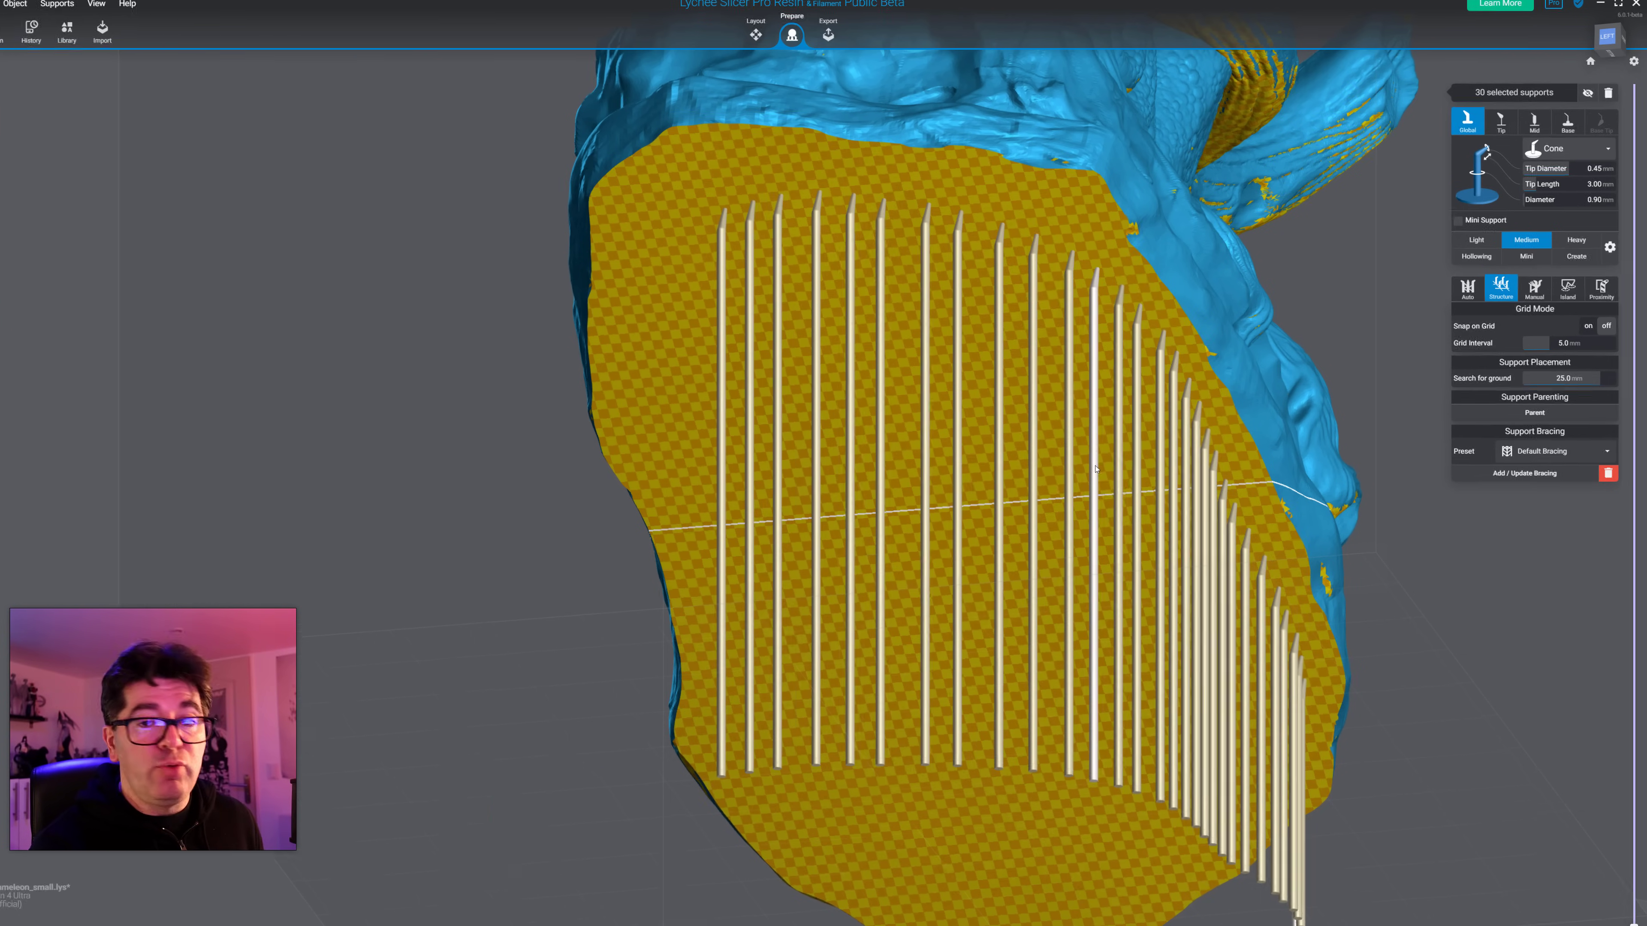
{"action": "key", "text": "Delete"}
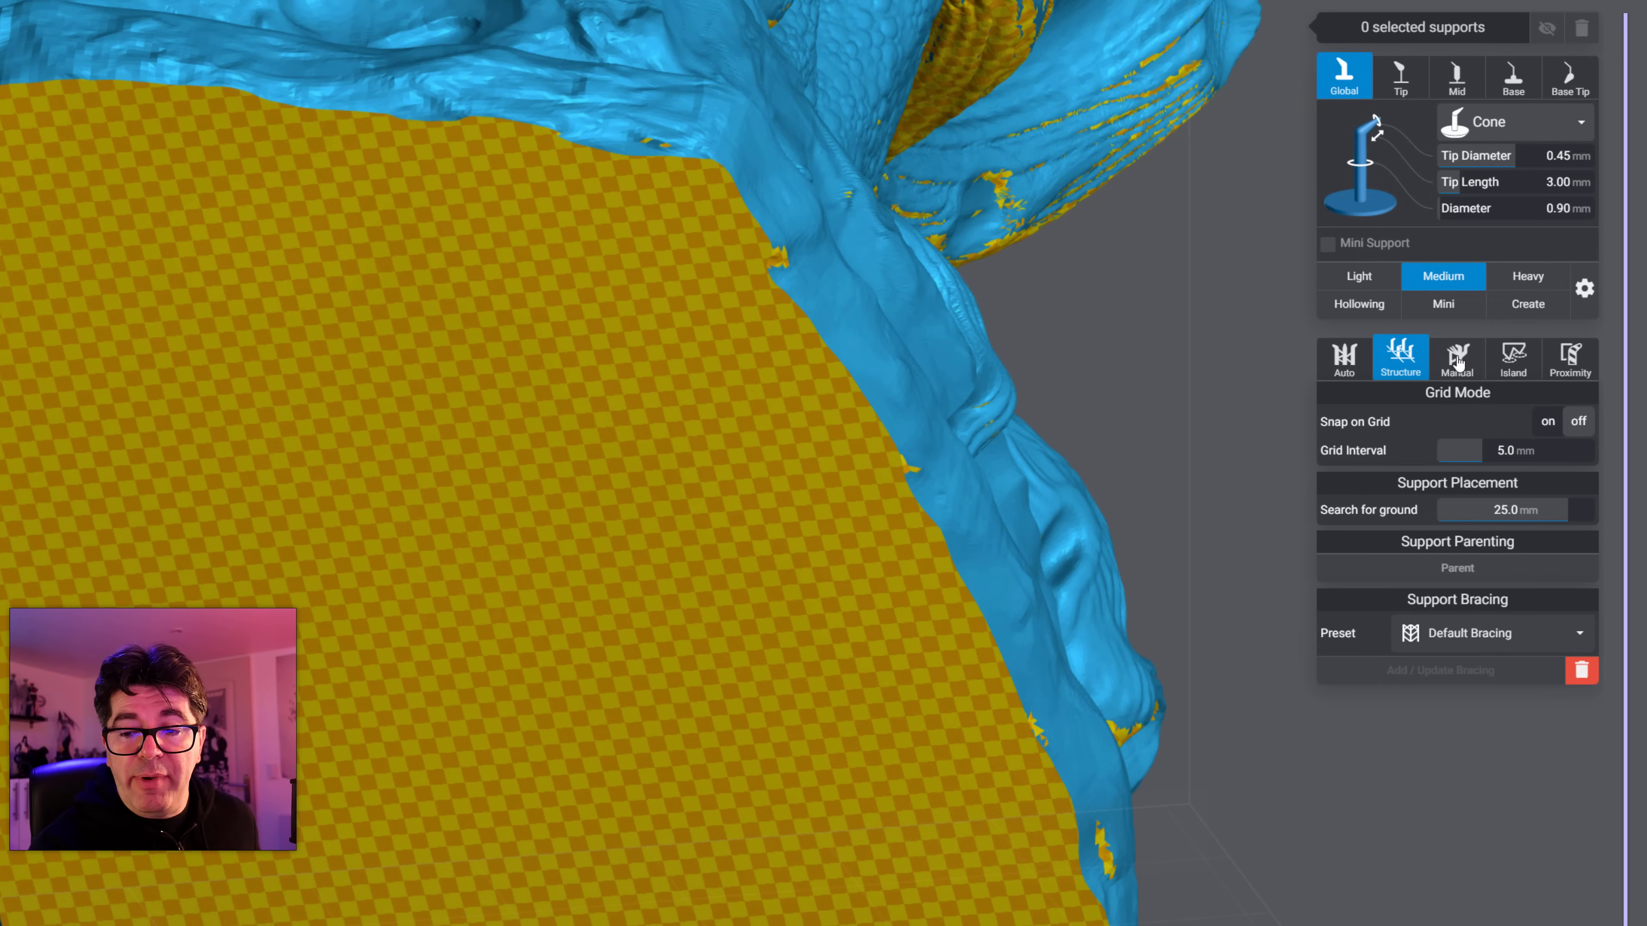
Step: Try painting the same arc of supports in Manual mode with its 2.8 mm painting interval, and delete them
{"action": "left_click", "coordinate": [1458, 362]}
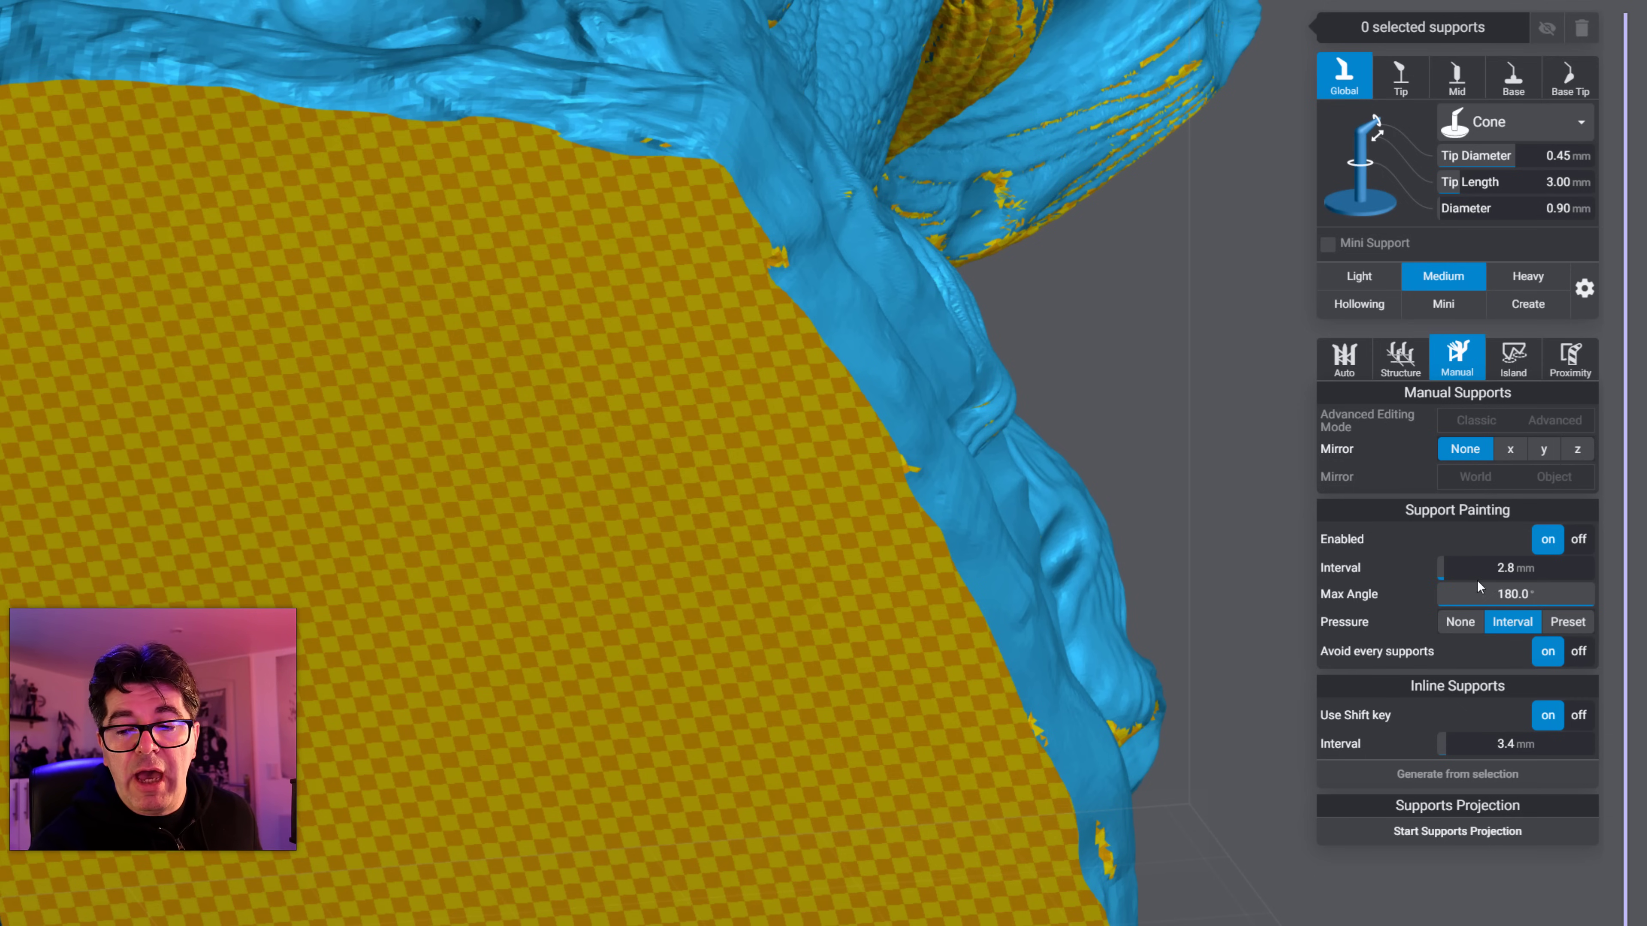
{"action": "mouse_move", "coordinate": [873, 545]}
{"action": "left_mouse_down"}
{"action": "mouse_move", "coordinate": [863, 479]}
{"action": "mouse_move", "coordinate": [743, 257]}
{"action": "mouse_move", "coordinate": [215, 177]}
{"action": "mouse_move", "coordinate": [121, 925]}
{"action": "left_mouse_up"}
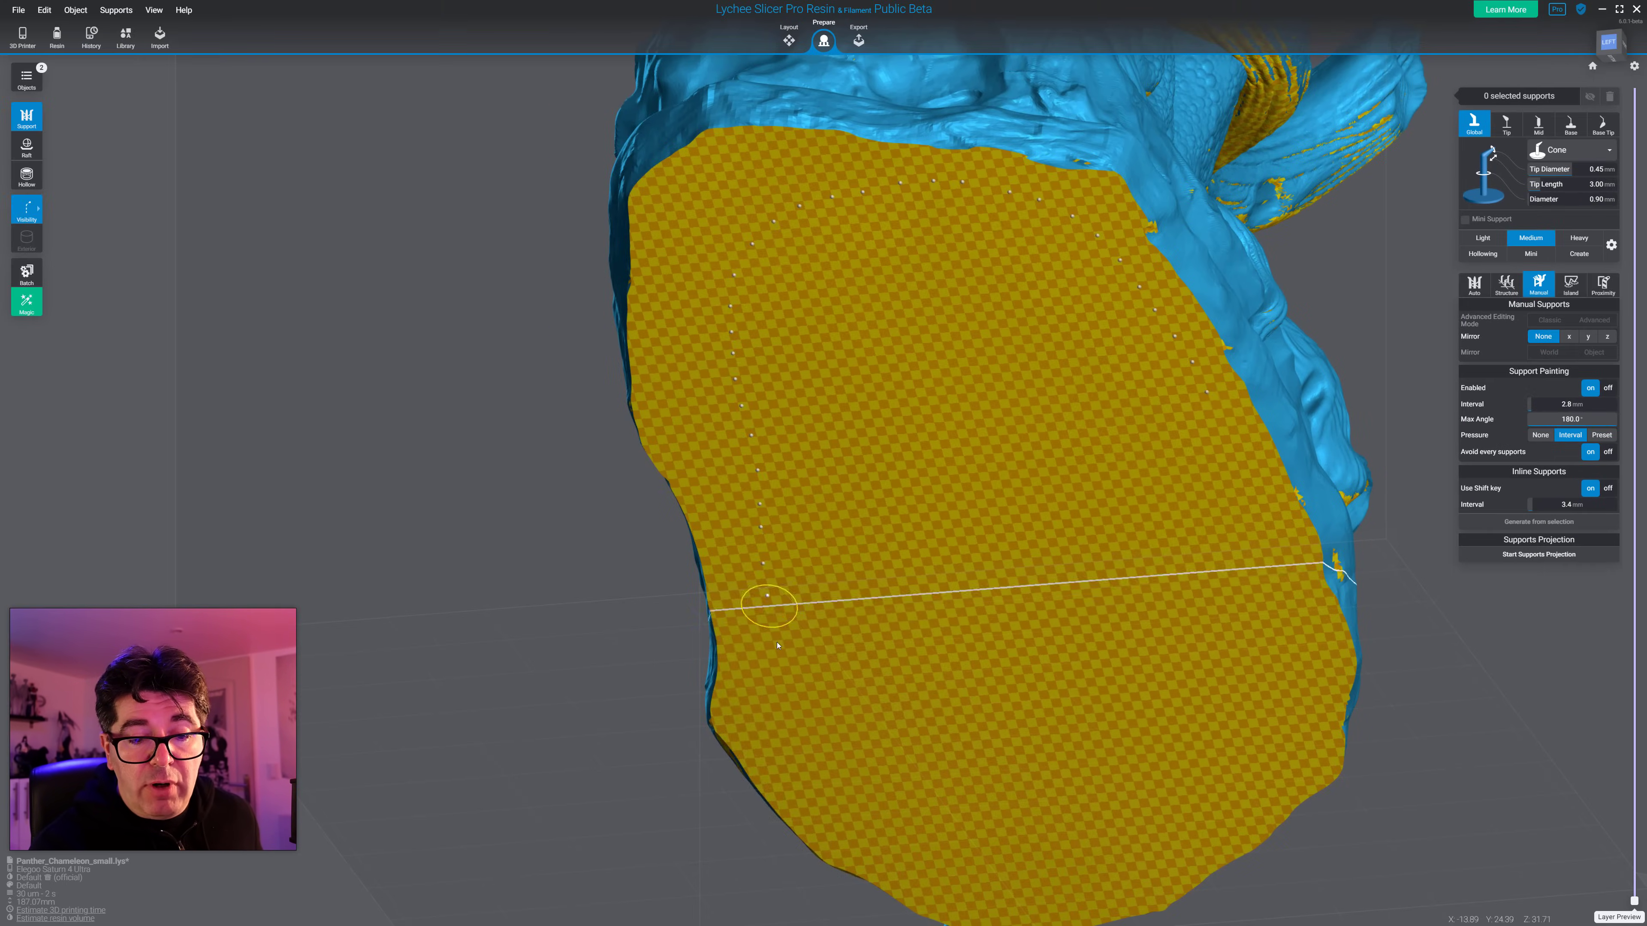
{"action": "left_click_drag", "start_coordinate": [777, 645], "coordinate": [778, 646]}
{"action": "mouse_move", "coordinate": [778, 646]}
{"action": "right_mouse_down"}
{"action": "mouse_move", "coordinate": [944, 290]}
{"action": "mouse_move", "coordinate": [620, 238]}
{"action": "mouse_move", "coordinate": [578, 213]}
{"action": "mouse_move", "coordinate": [819, 153]}
{"action": "mouse_move", "coordinate": [932, 477]}
{"action": "right_mouse_up"}
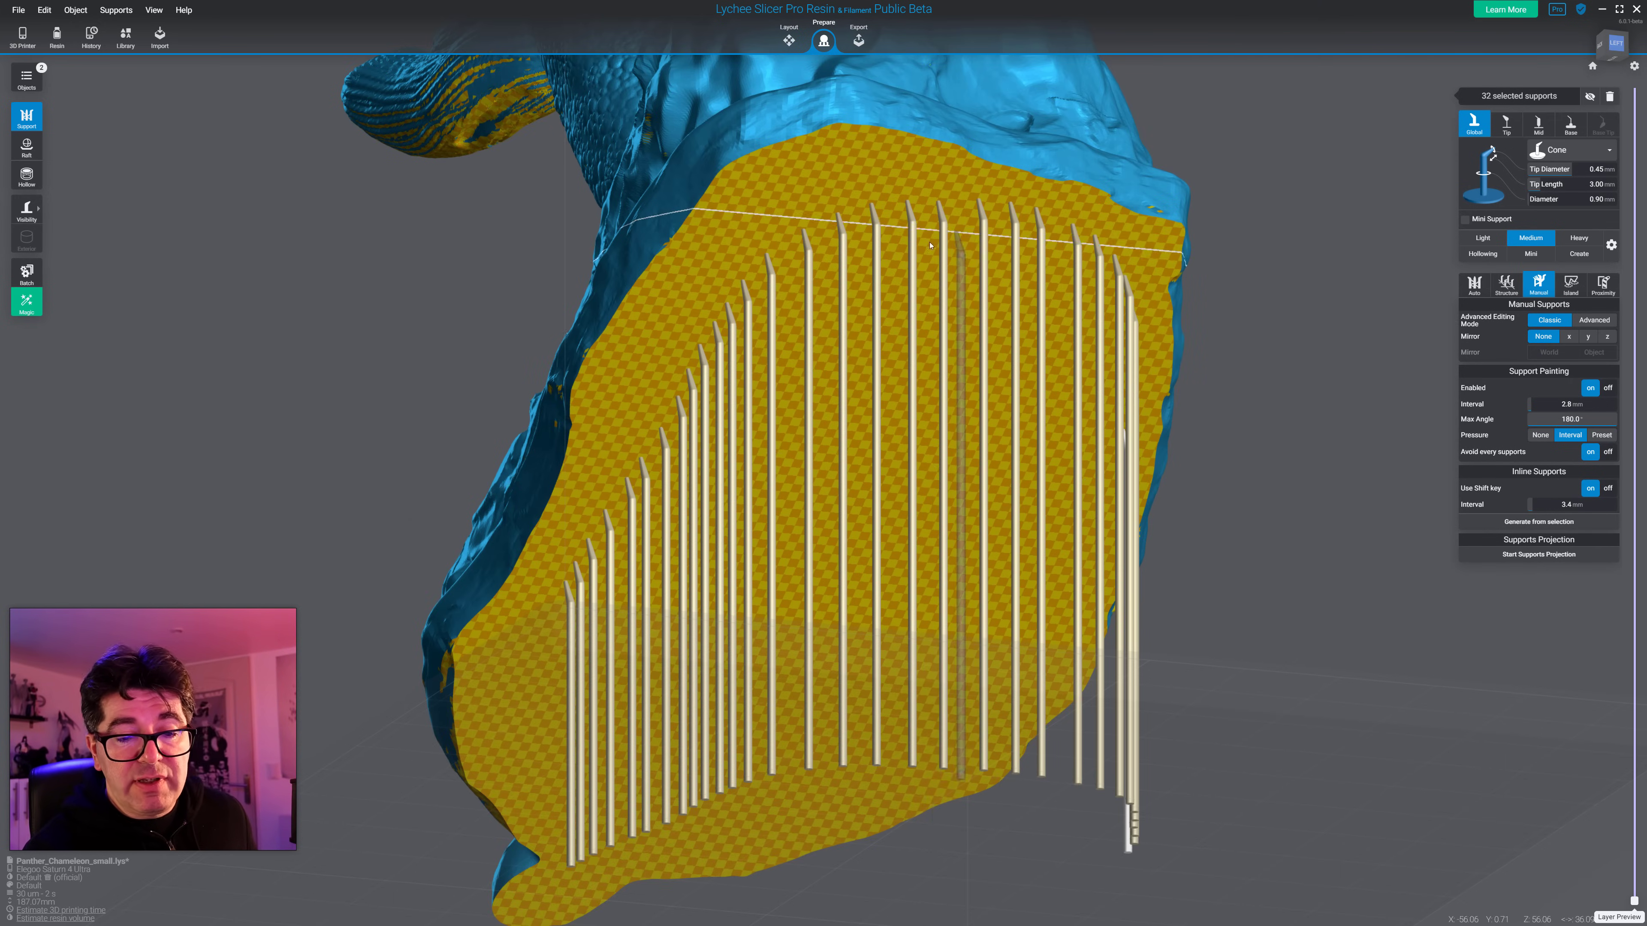
{"action": "key", "text": "Delete"}
Step: Try an inline row of supports from the base's raised edge to its lowest end at the 3.4 mm interval, and remove it
{"action": "left_click", "coordinate": [806, 185]}
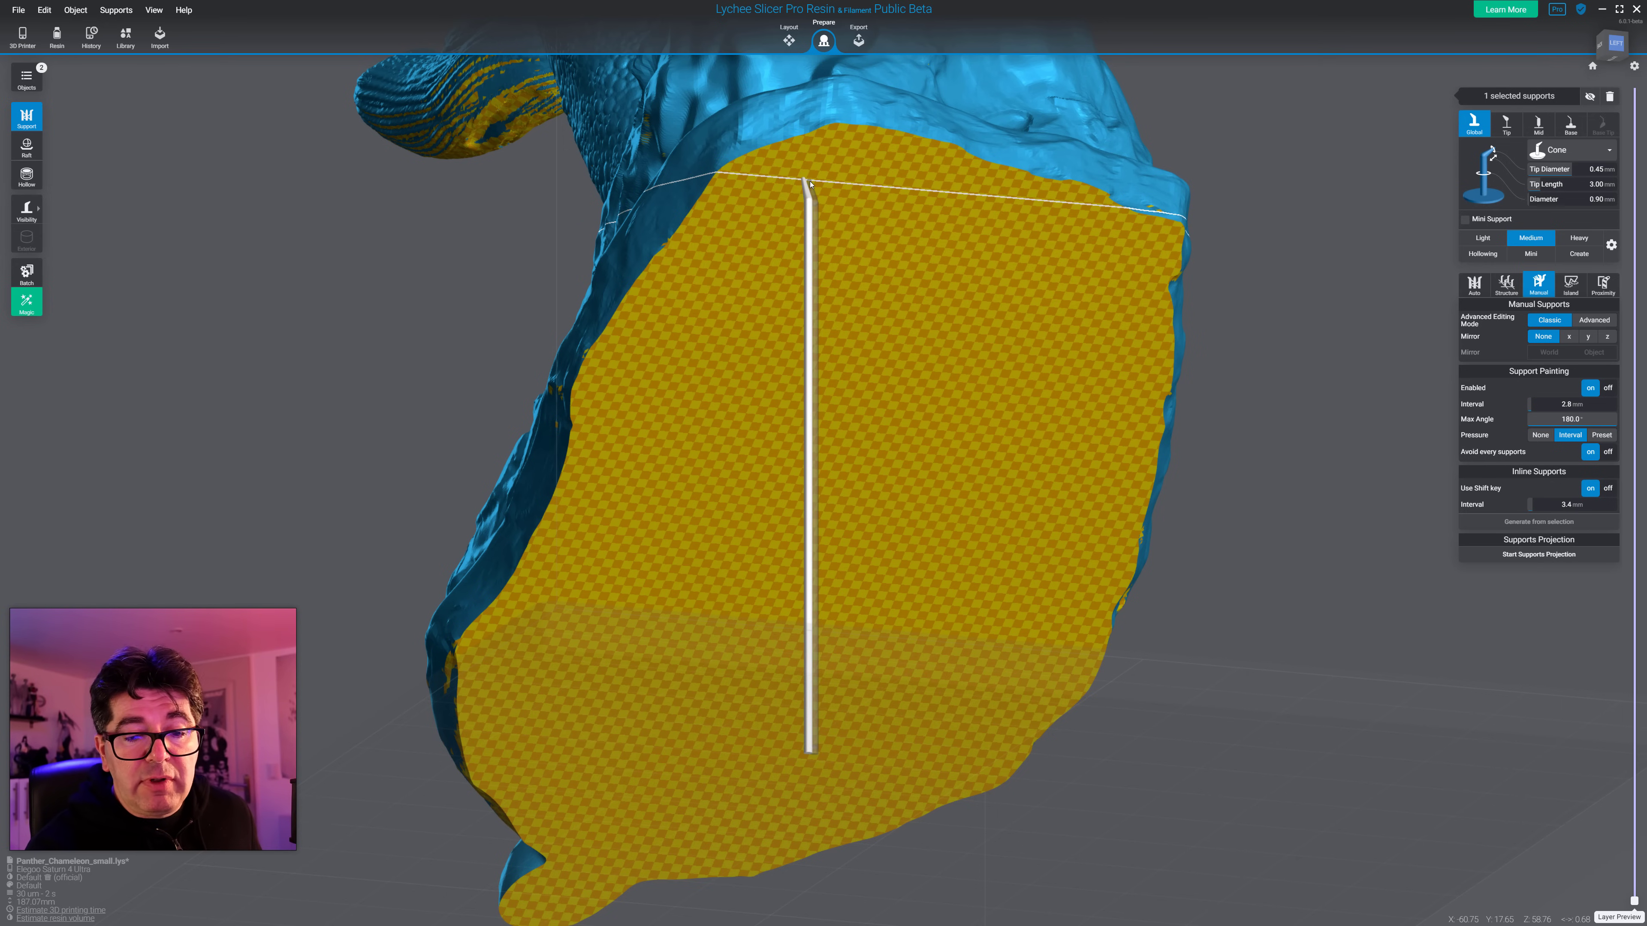
{"action": "left_click", "coordinate": [518, 732], "text": "shift"}
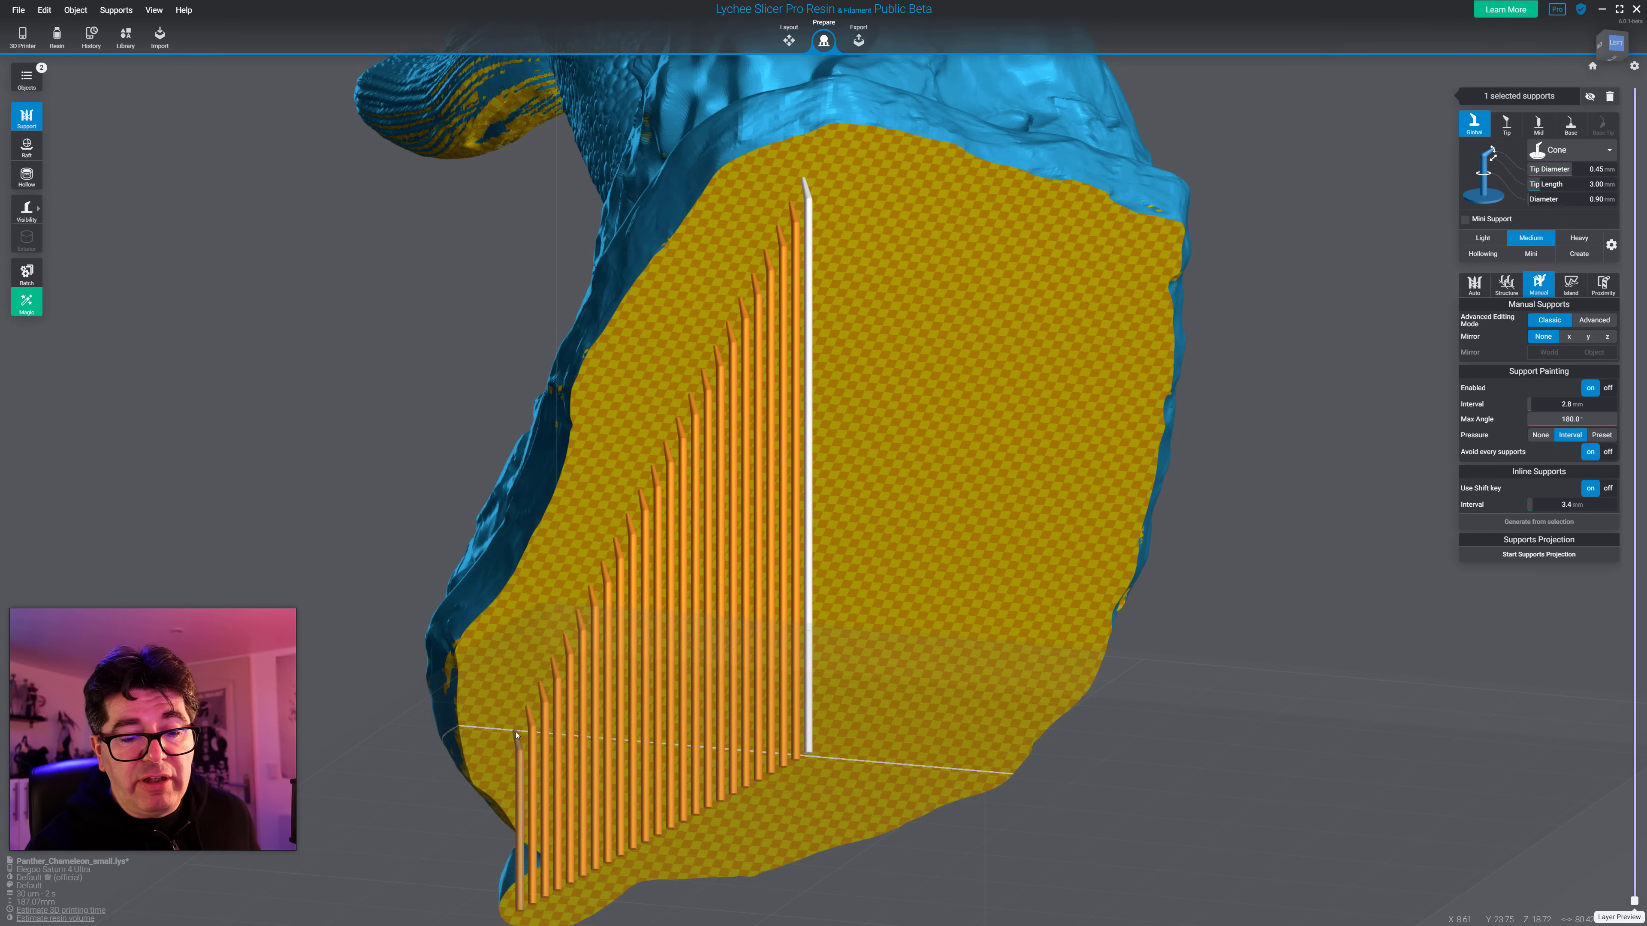
{"action": "right_click_drag", "start_coordinate": [1081, 547], "coordinate": [1248, 564]}
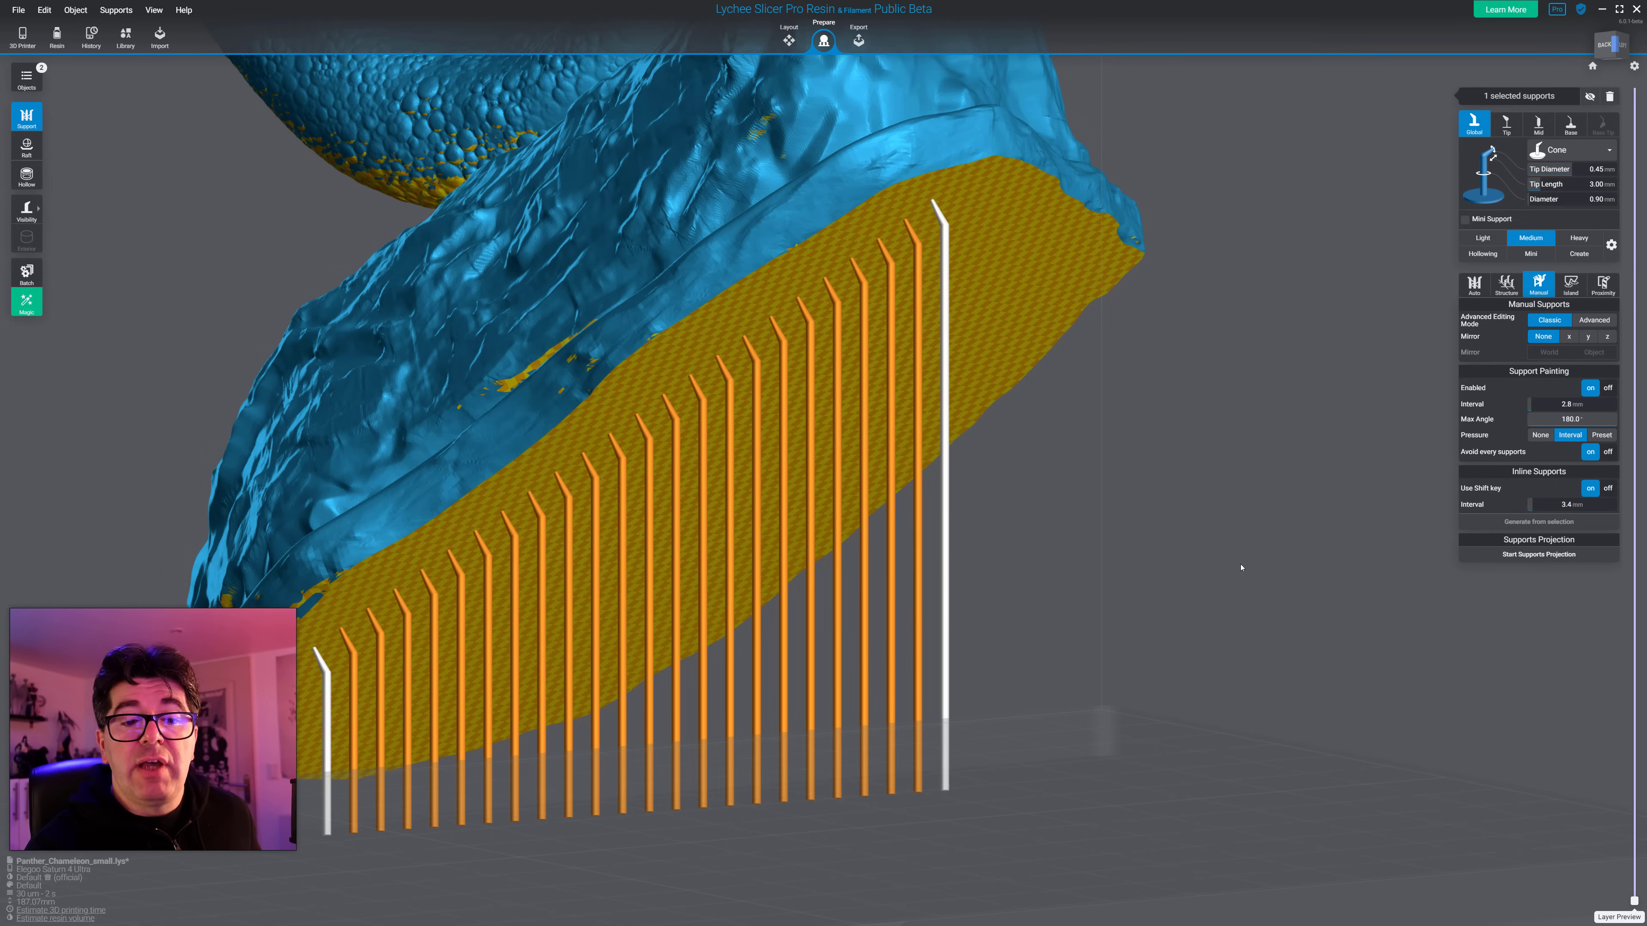
{"action": "key", "text": "ctrl+z"}
{"action": "key", "text": "Delete"}
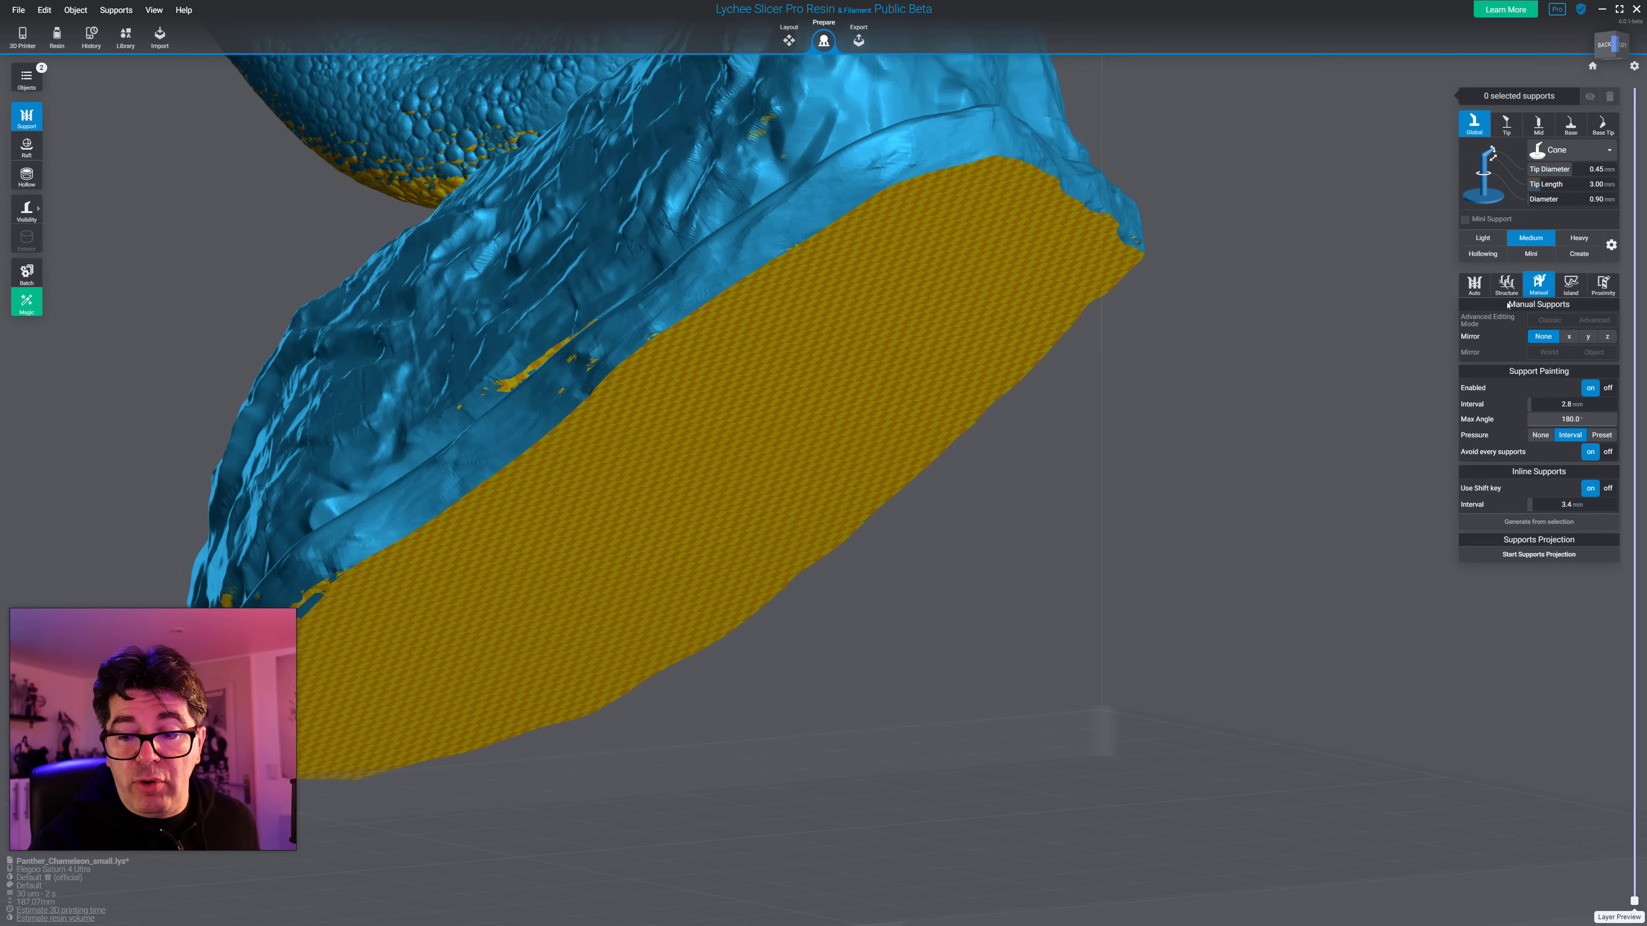
Step: Turn on grid snapping in Structure mode and paint an arc of medium supports around the raised end and sides of the base's underside
{"action": "left_click", "coordinate": [1506, 284]}
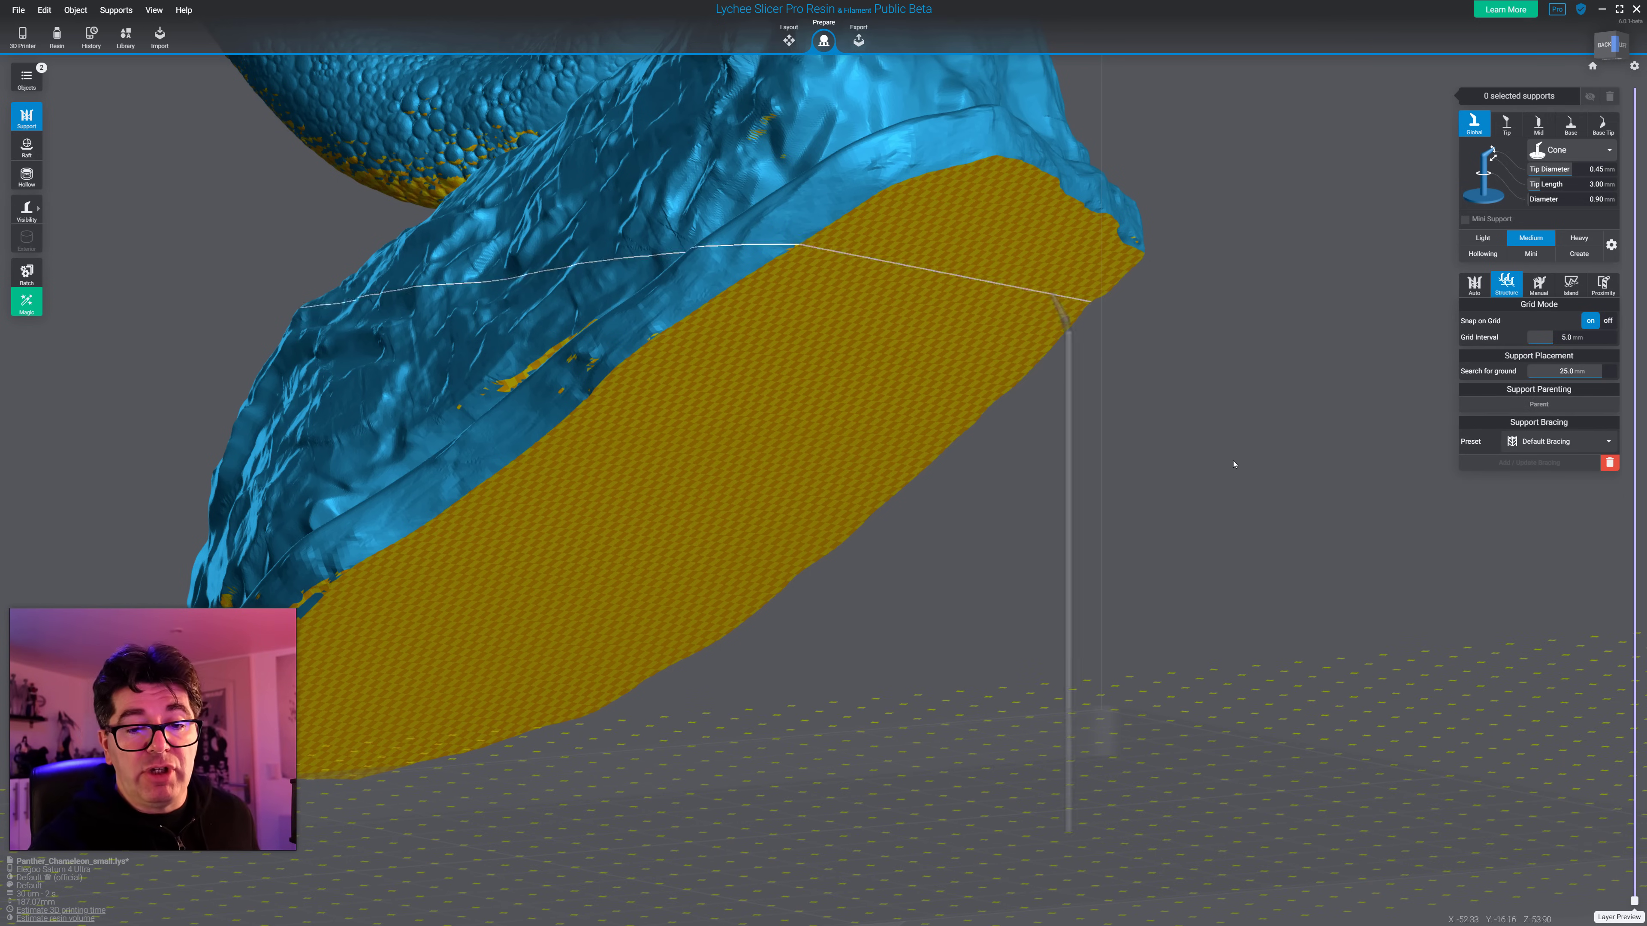
{"action": "right_click_drag", "start_coordinate": [1235, 463], "coordinate": [1201, 397]}
{"action": "mouse_move", "coordinate": [875, 670]}
{"action": "left_mouse_down"}
{"action": "mouse_move", "coordinate": [1076, 366]}
{"action": "mouse_move", "coordinate": [1074, 245]}
{"action": "mouse_move", "coordinate": [908, 182]}
{"action": "mouse_move", "coordinate": [720, 266]}
{"action": "mouse_move", "coordinate": [577, 490]}
{"action": "mouse_move", "coordinate": [457, 627]}
{"action": "left_mouse_up"}
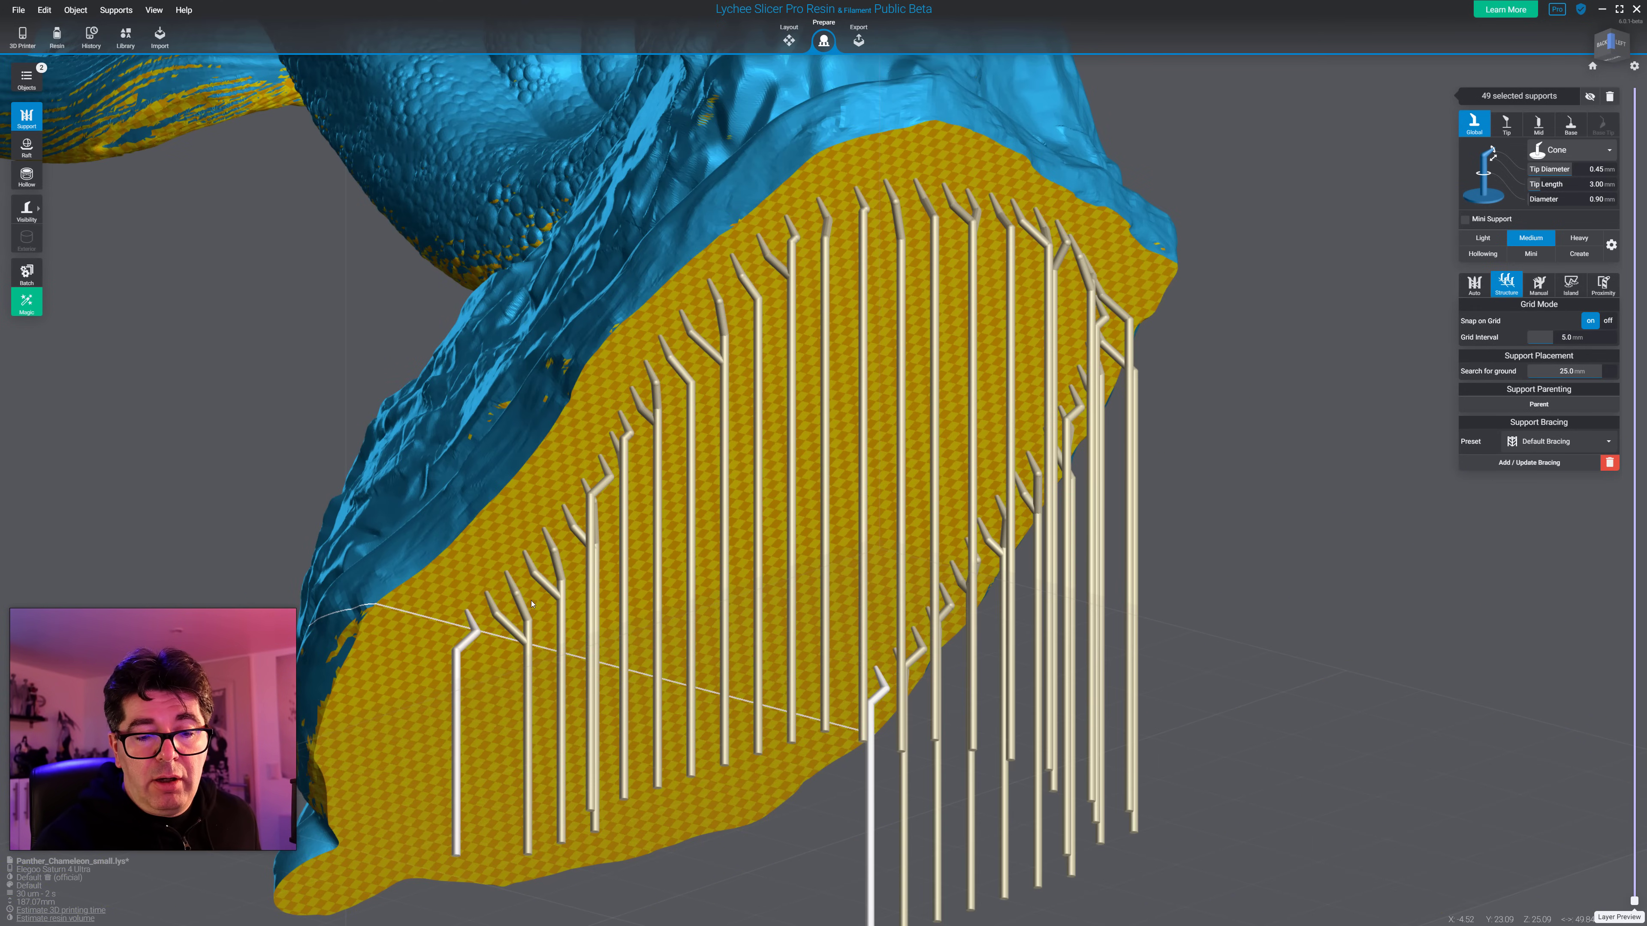
Step: Try a 4 mm grid interval on the painted arc of supports
{"action": "mouse_move", "coordinate": [746, 583]}
{"action": "right_mouse_down"}
{"action": "mouse_move", "coordinate": [1101, 439]}
{"action": "mouse_move", "coordinate": [621, 392]}
{"action": "right_mouse_up"}
{"action": "middle_click_drag", "start_coordinate": [766, 367], "coordinate": [609, 670]}
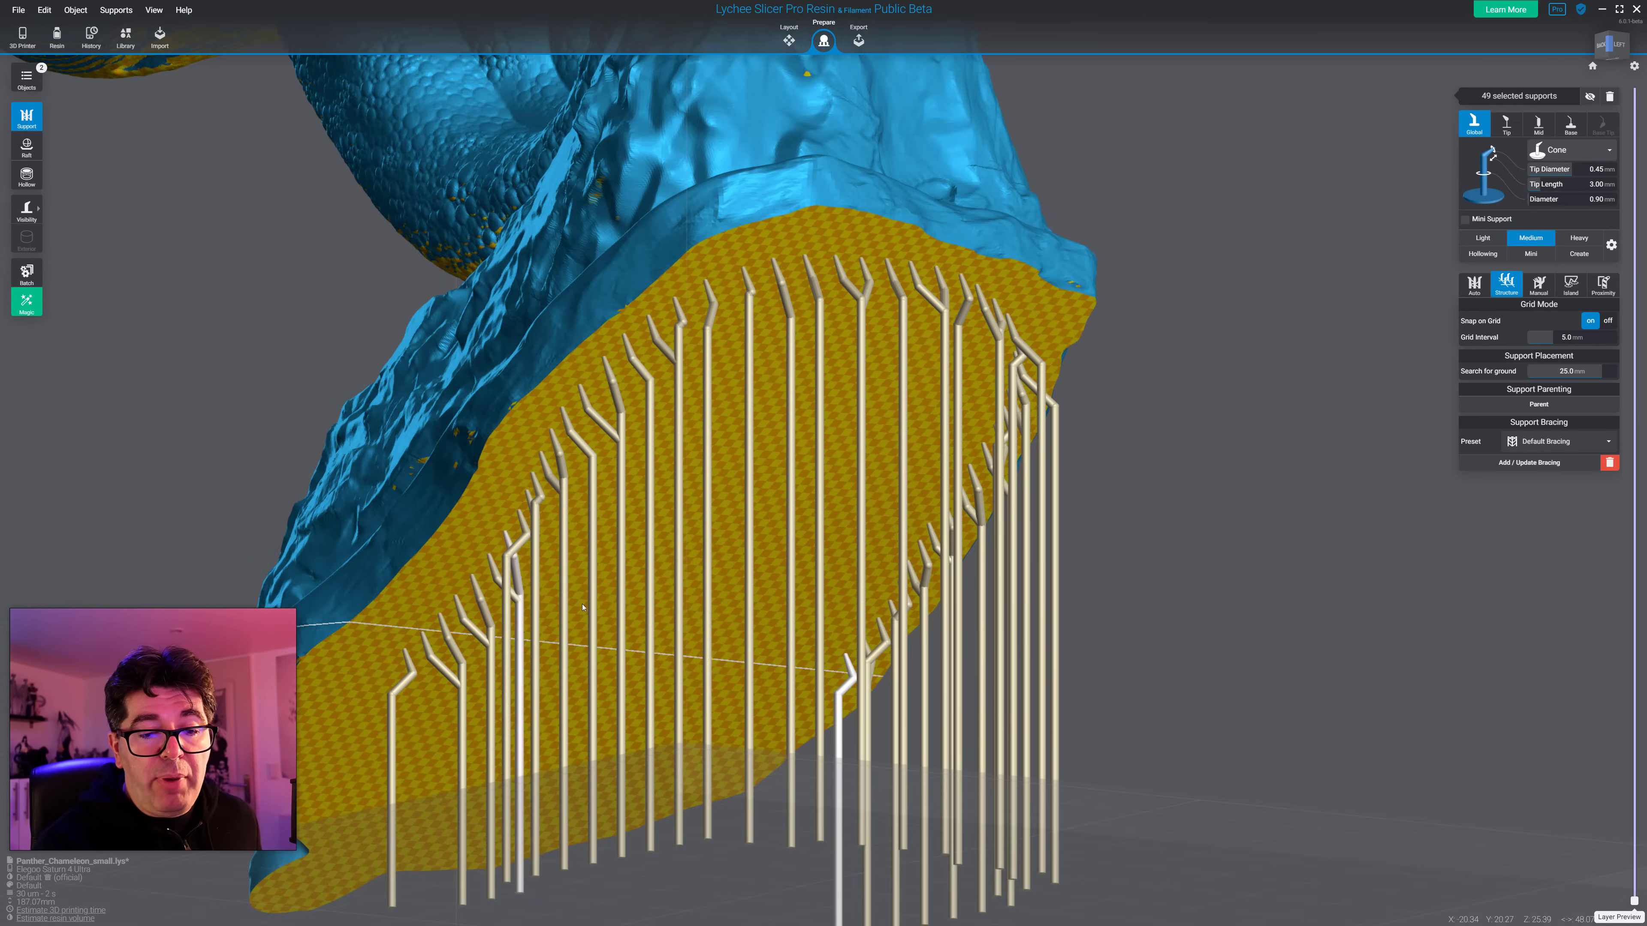
{"action": "right_click_drag", "start_coordinate": [908, 344], "coordinate": [649, 464]}
{"action": "right_click_drag", "start_coordinate": [853, 480], "coordinate": [1643, 349]}
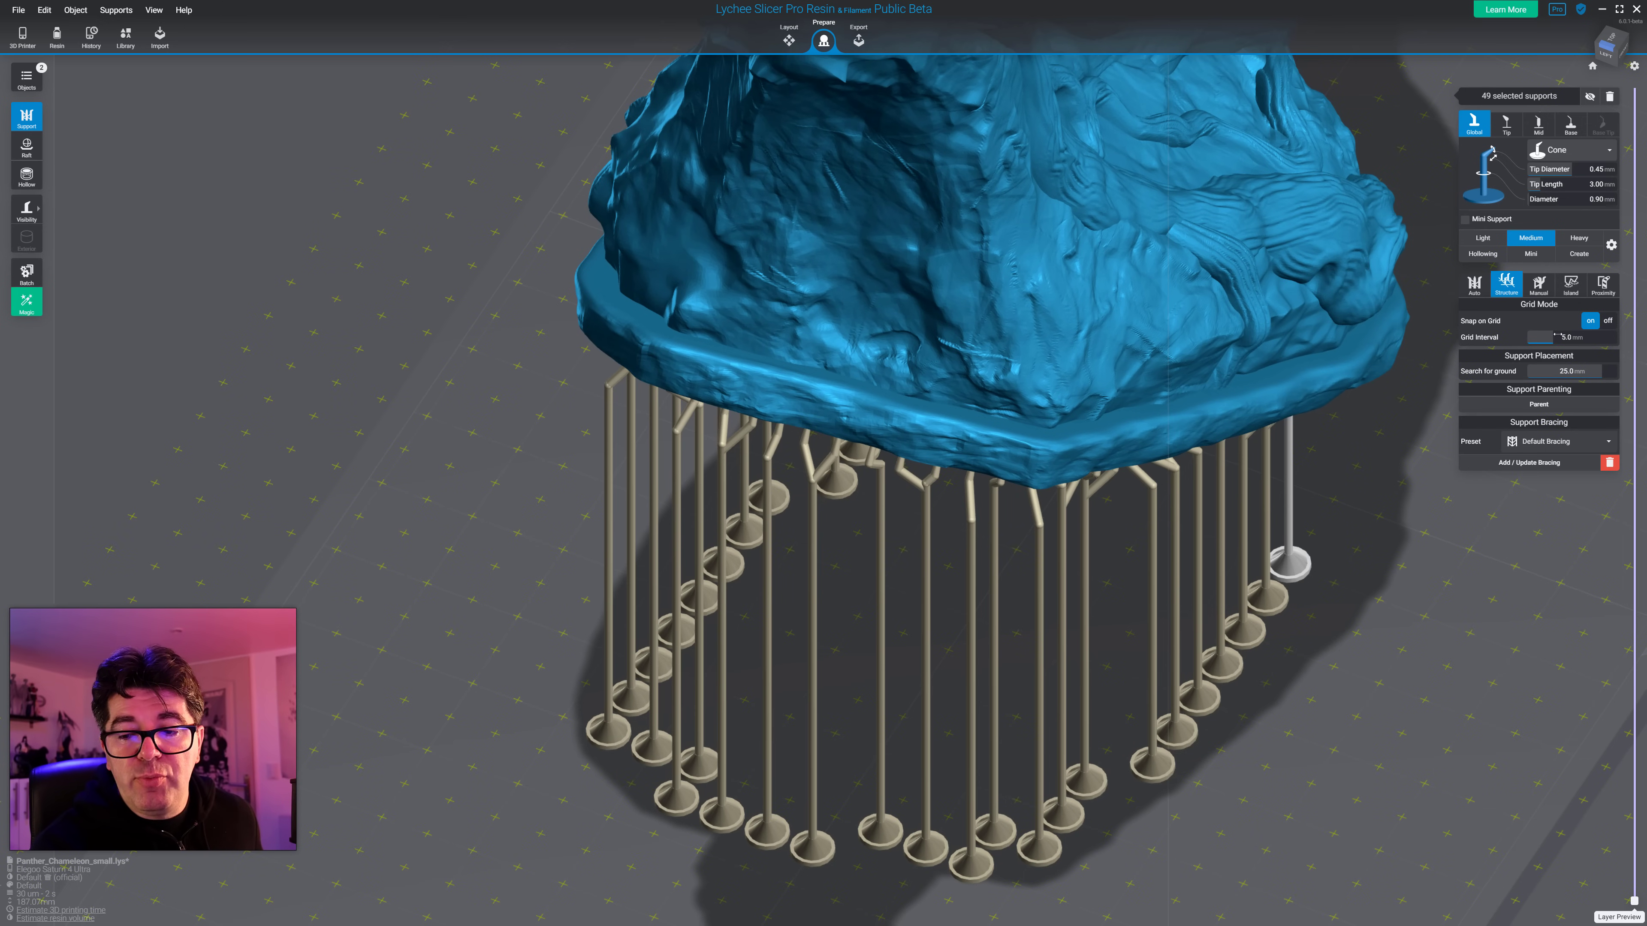
{"action": "left_click_drag", "start_coordinate": [1558, 338], "coordinate": [1559, 338]}
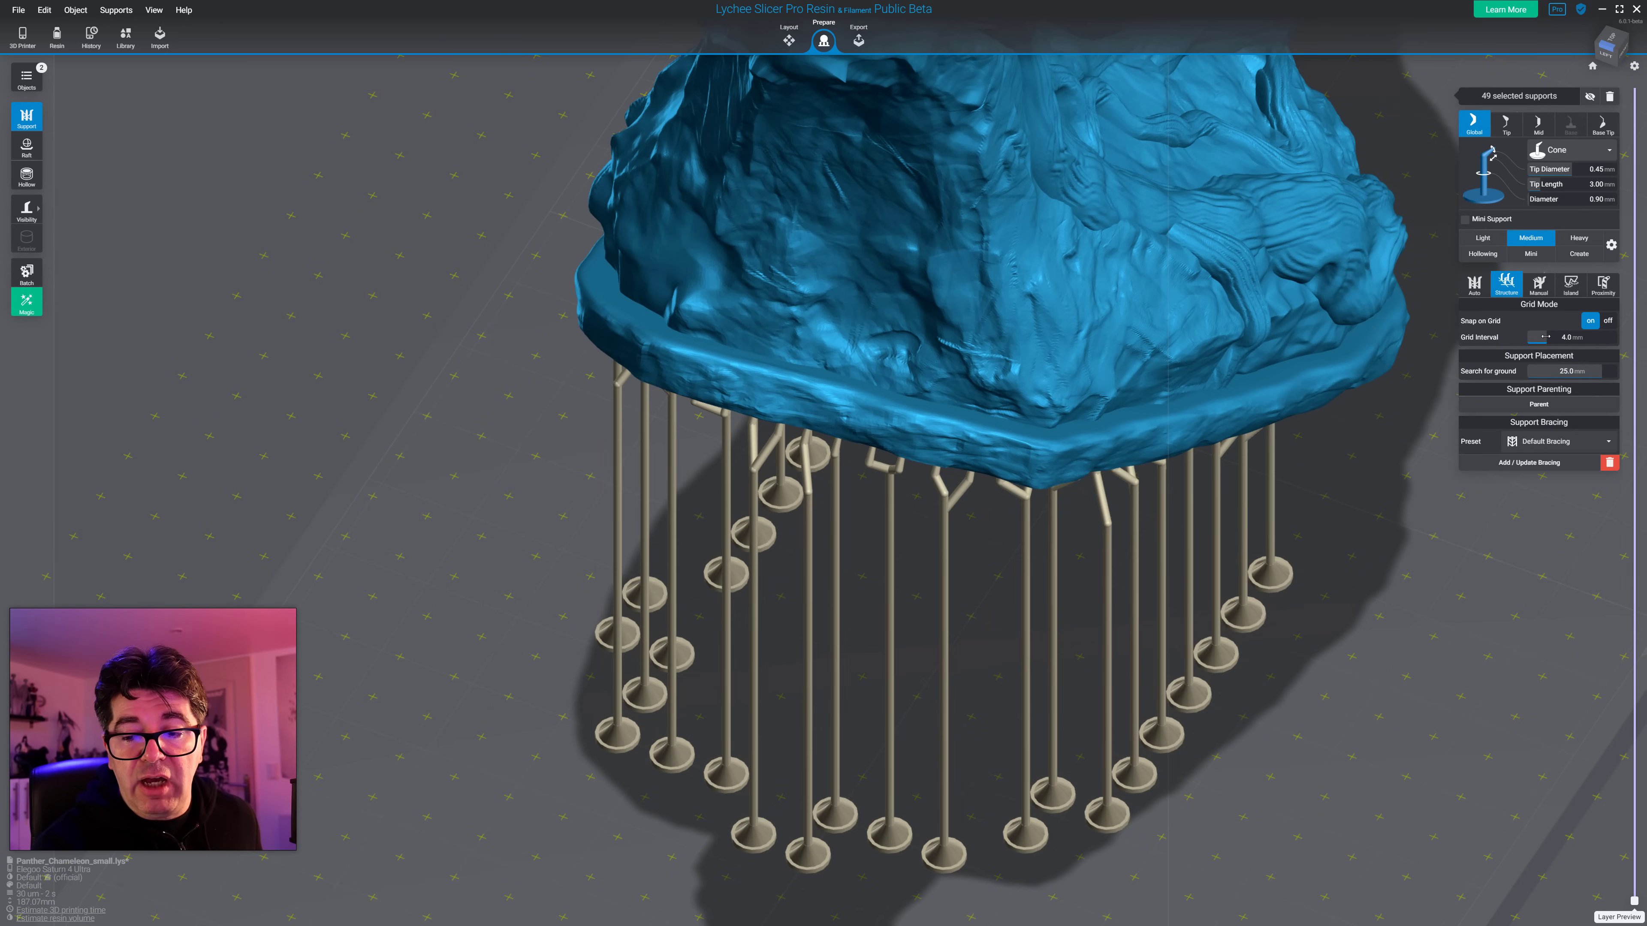
Step: Paint a second arc of grid-snapped supports inside the first one on the base's underside
{"action": "right_click_drag", "start_coordinate": [1286, 559], "coordinate": [1416, 415]}
{"action": "key", "text": "v"}
{"action": "right_click_drag", "start_coordinate": [745, 438], "coordinate": [591, 563]}
{"action": "key", "text": "v"}
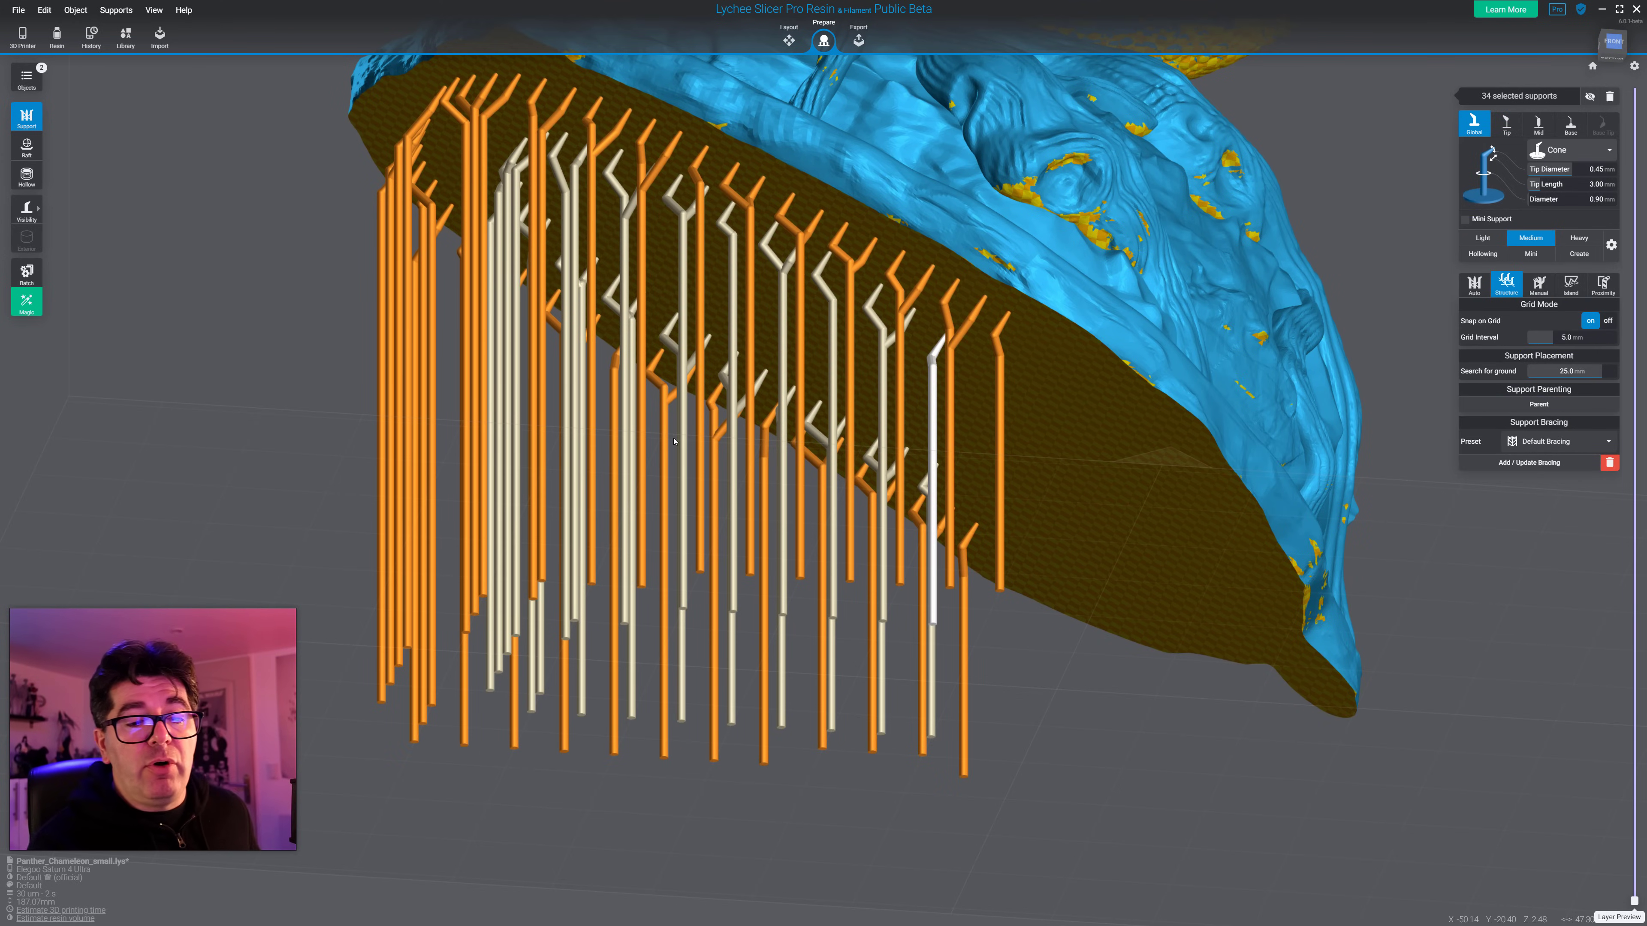
{"action": "right_click_drag", "start_coordinate": [733, 519], "coordinate": [981, 665]}
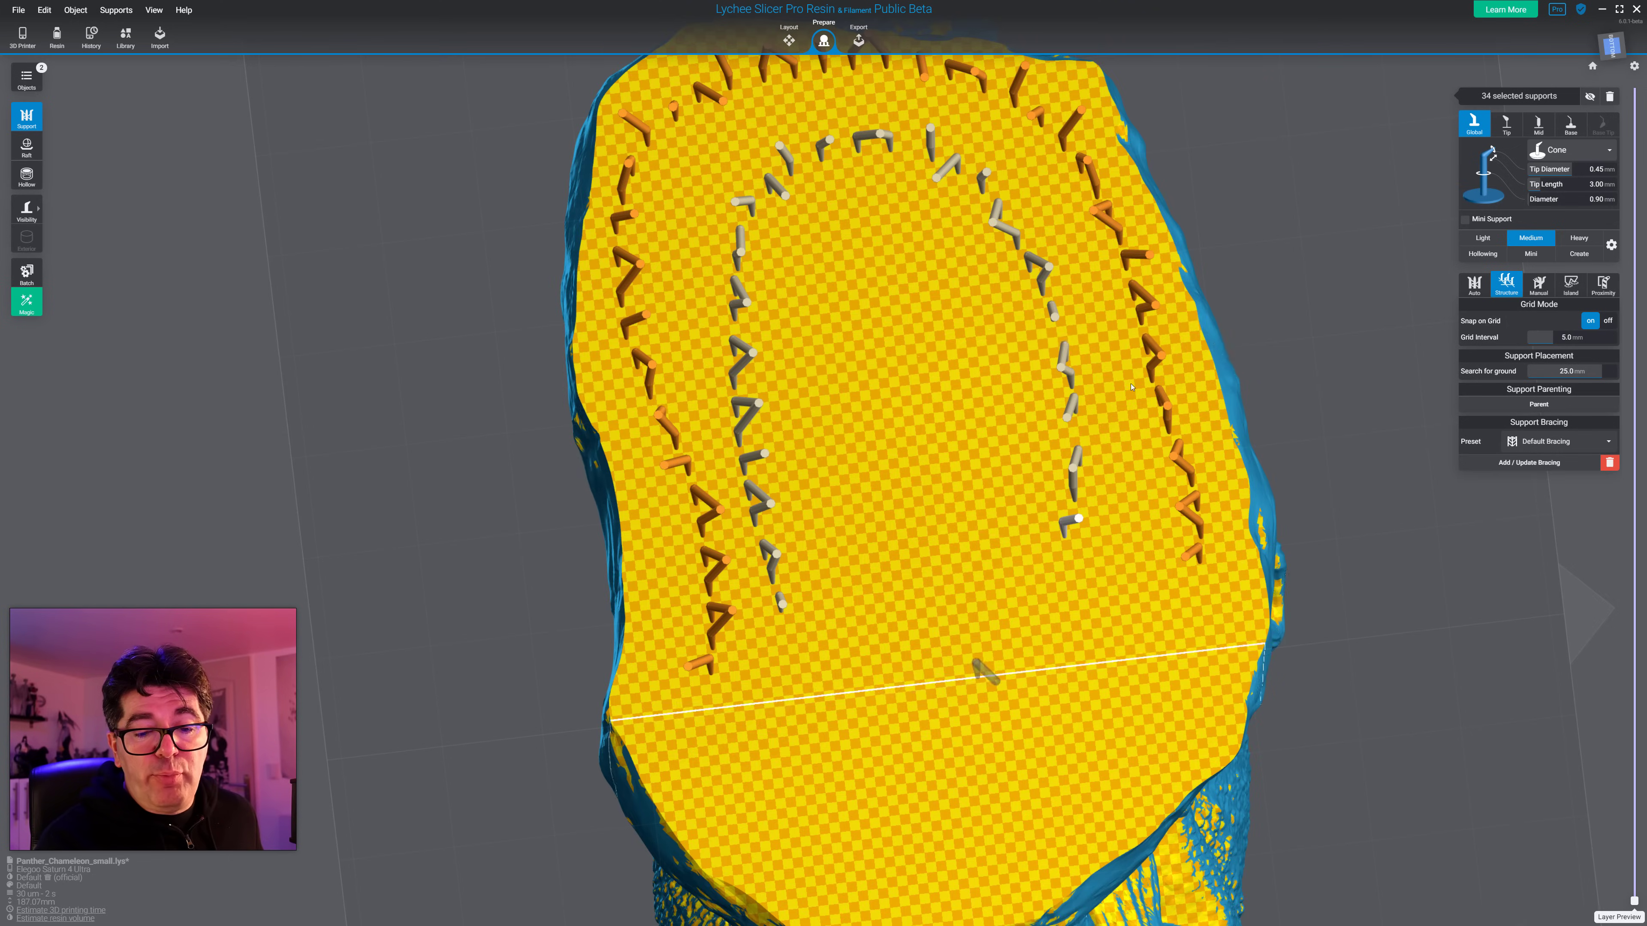
Step: Lay connected inline rows of grid-snapped supports down the middle of the underside, across its lower end and back towards the centre
{"action": "left_click", "coordinate": [878, 234]}
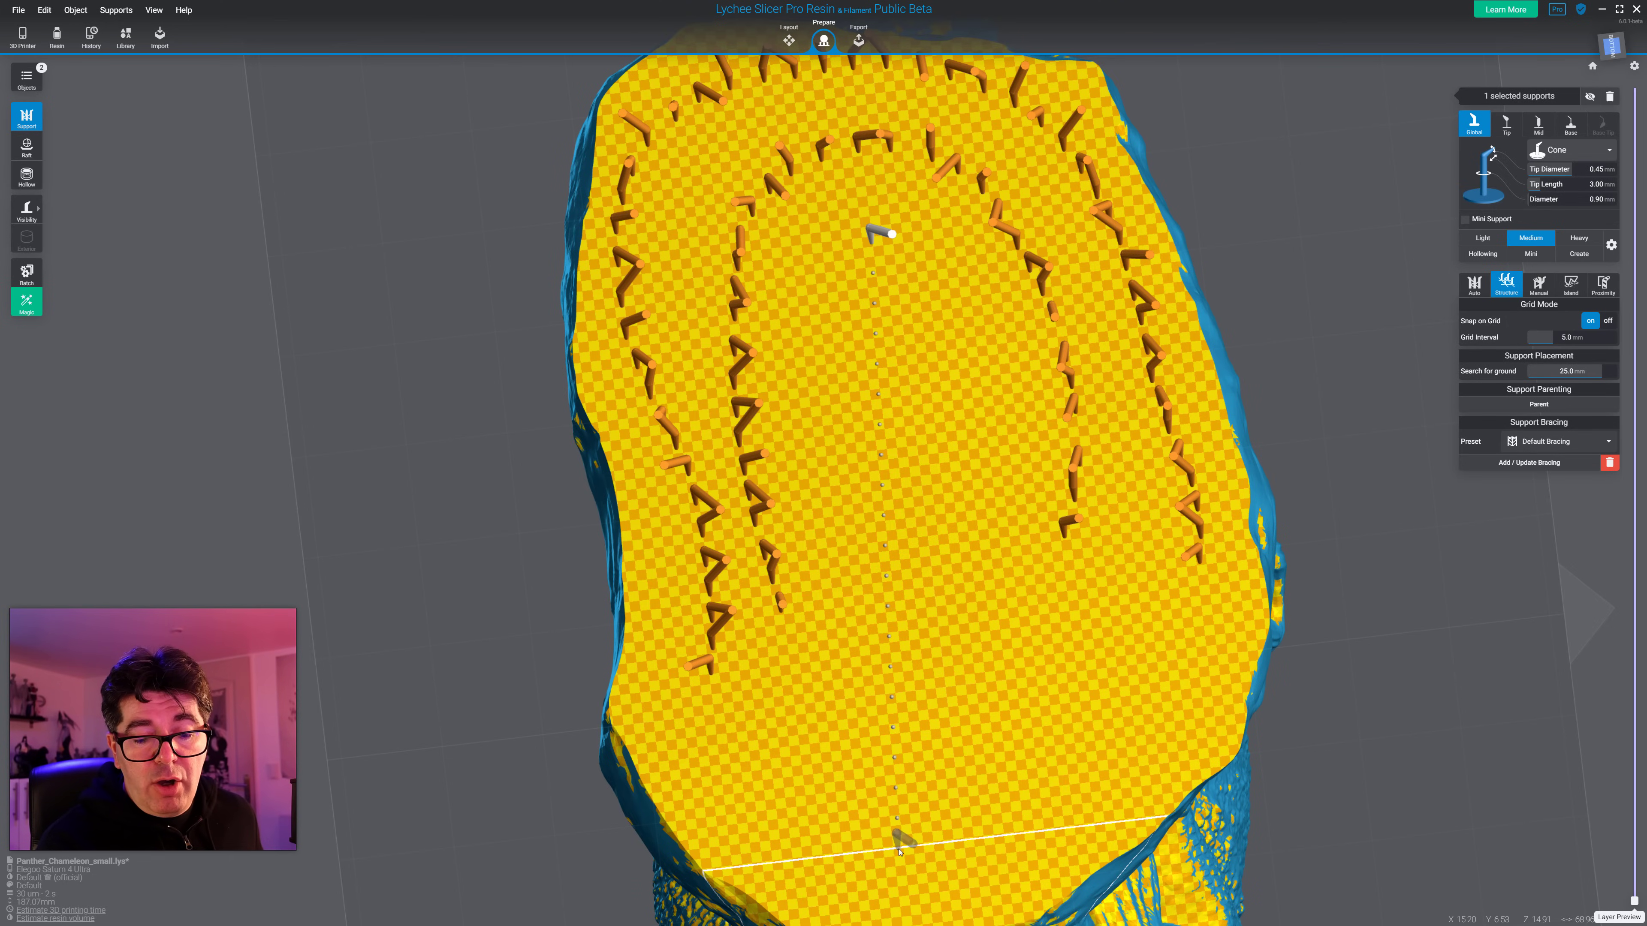
{"action": "left_click", "coordinate": [857, 843]}
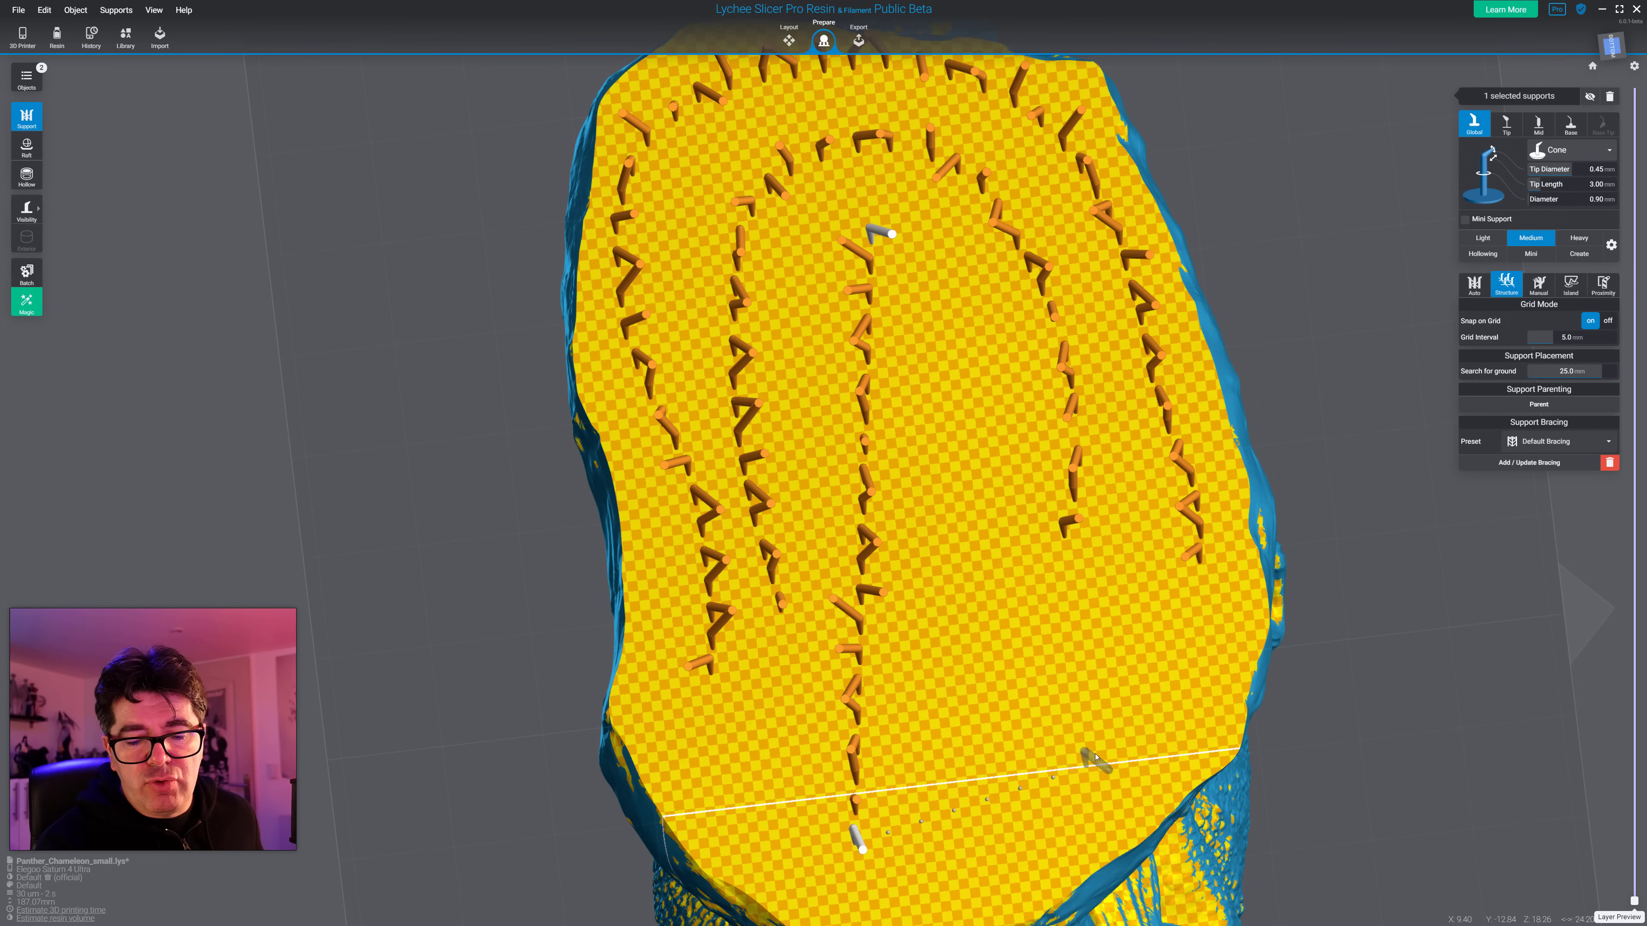
{"action": "left_click", "coordinate": [1100, 750]}
{"action": "left_click", "coordinate": [970, 387]}
Step: Select all supports under the chameleon's base and delete them
{"action": "right_click_drag", "start_coordinate": [1009, 543], "coordinate": [1091, 669]}
{"action": "key", "text": "ctrl+a"}
{"action": "key", "text": "Delete"}
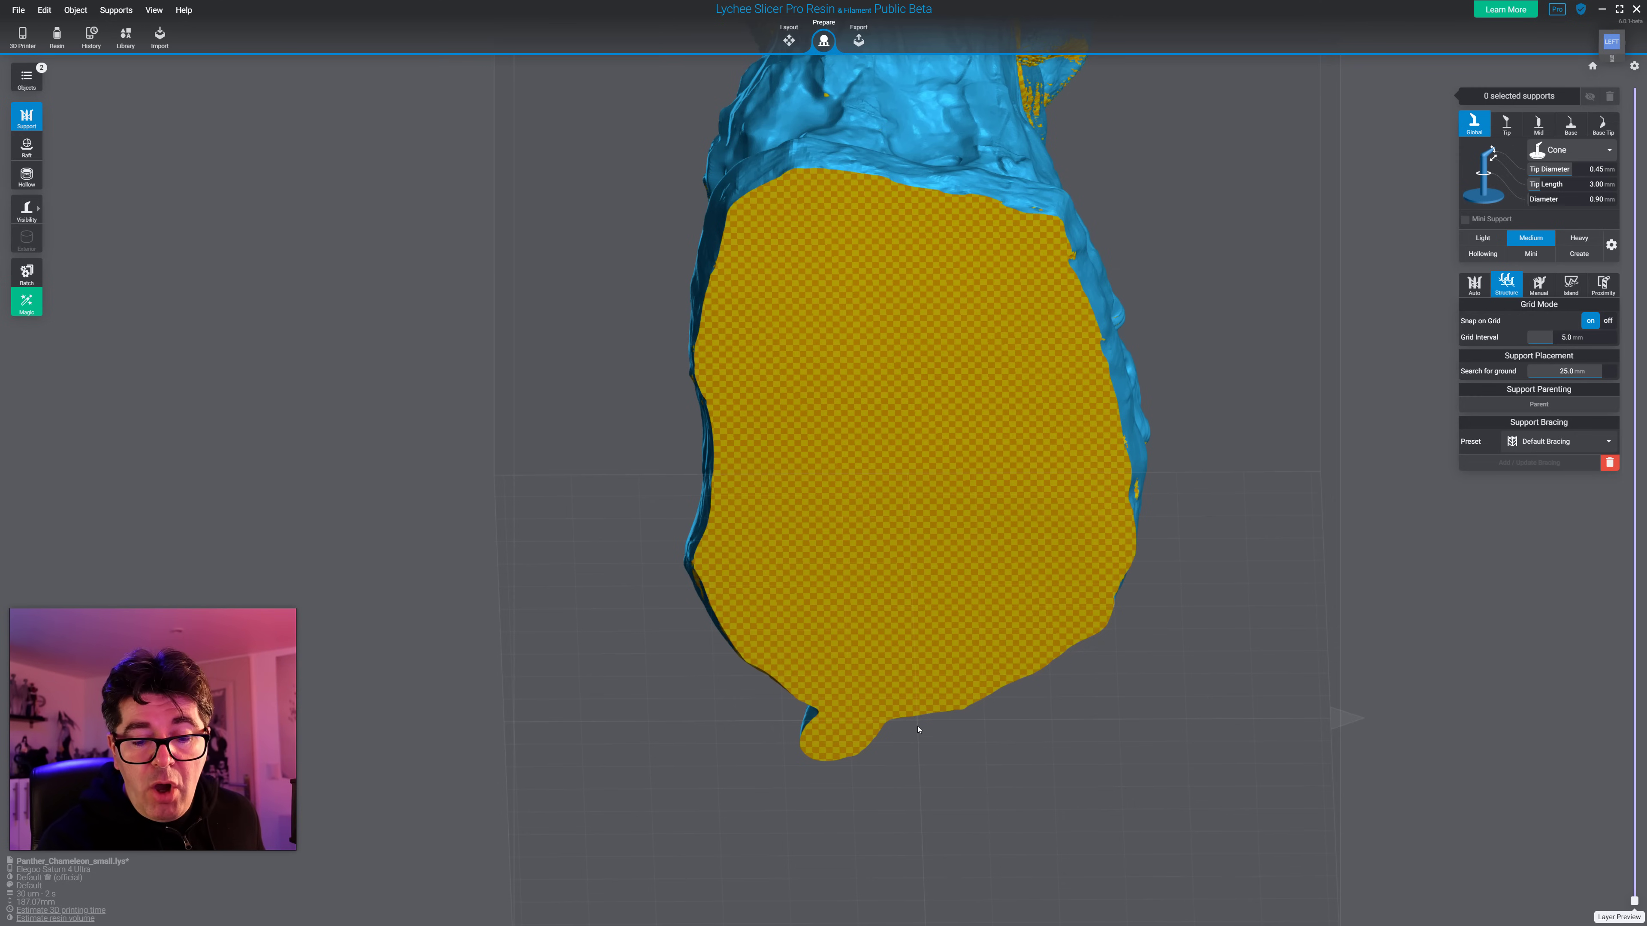
Step: Paint medium grid-snapped supports around the entire perimeter of the base's underside and in inner rings towards its centre
{"action": "left_click", "coordinate": [898, 714]}
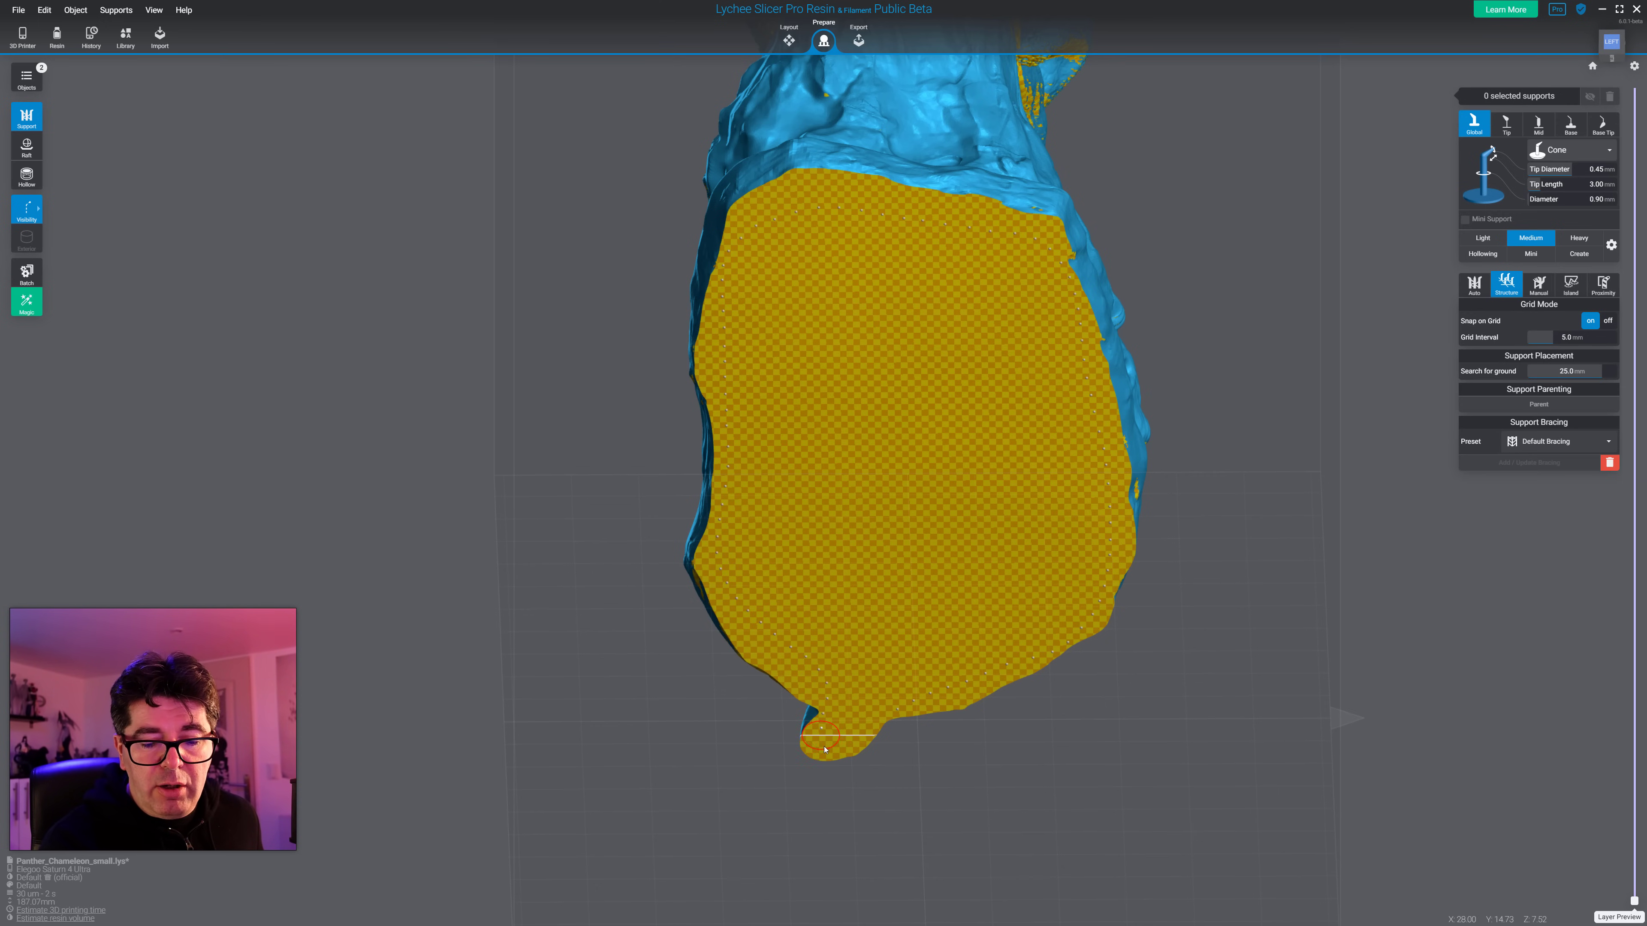
{"action": "left_click", "coordinate": [868, 721]}
{"action": "right_click_drag", "start_coordinate": [869, 721], "coordinate": [863, 438]}
{"action": "key", "text": "v"}
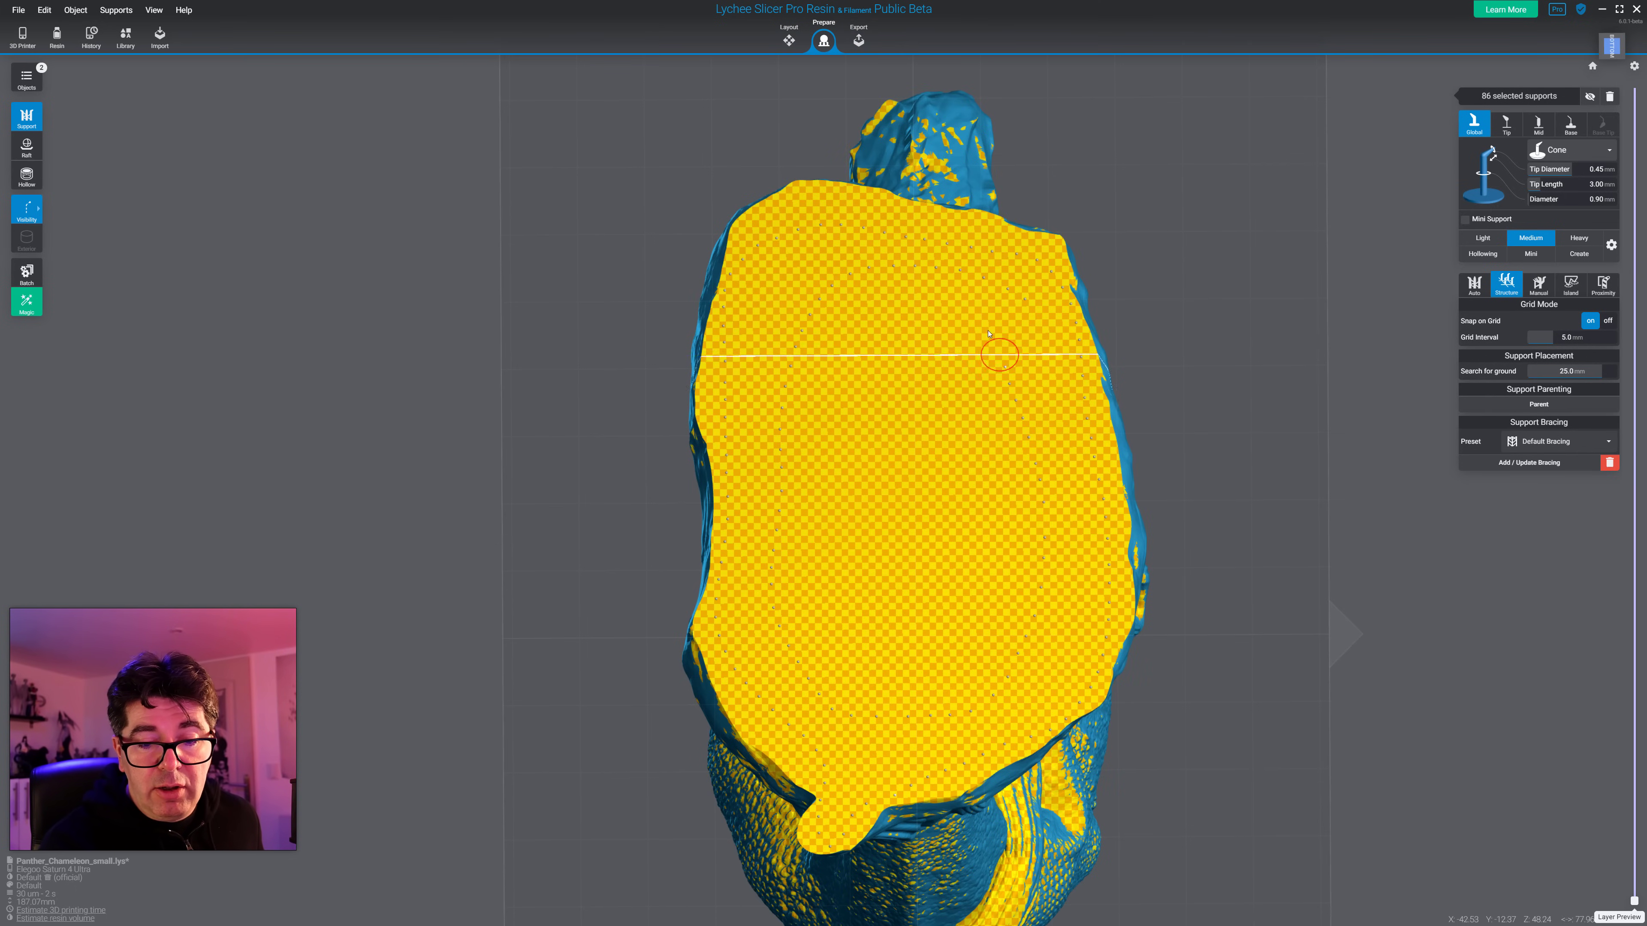
{"action": "key", "text": "v"}
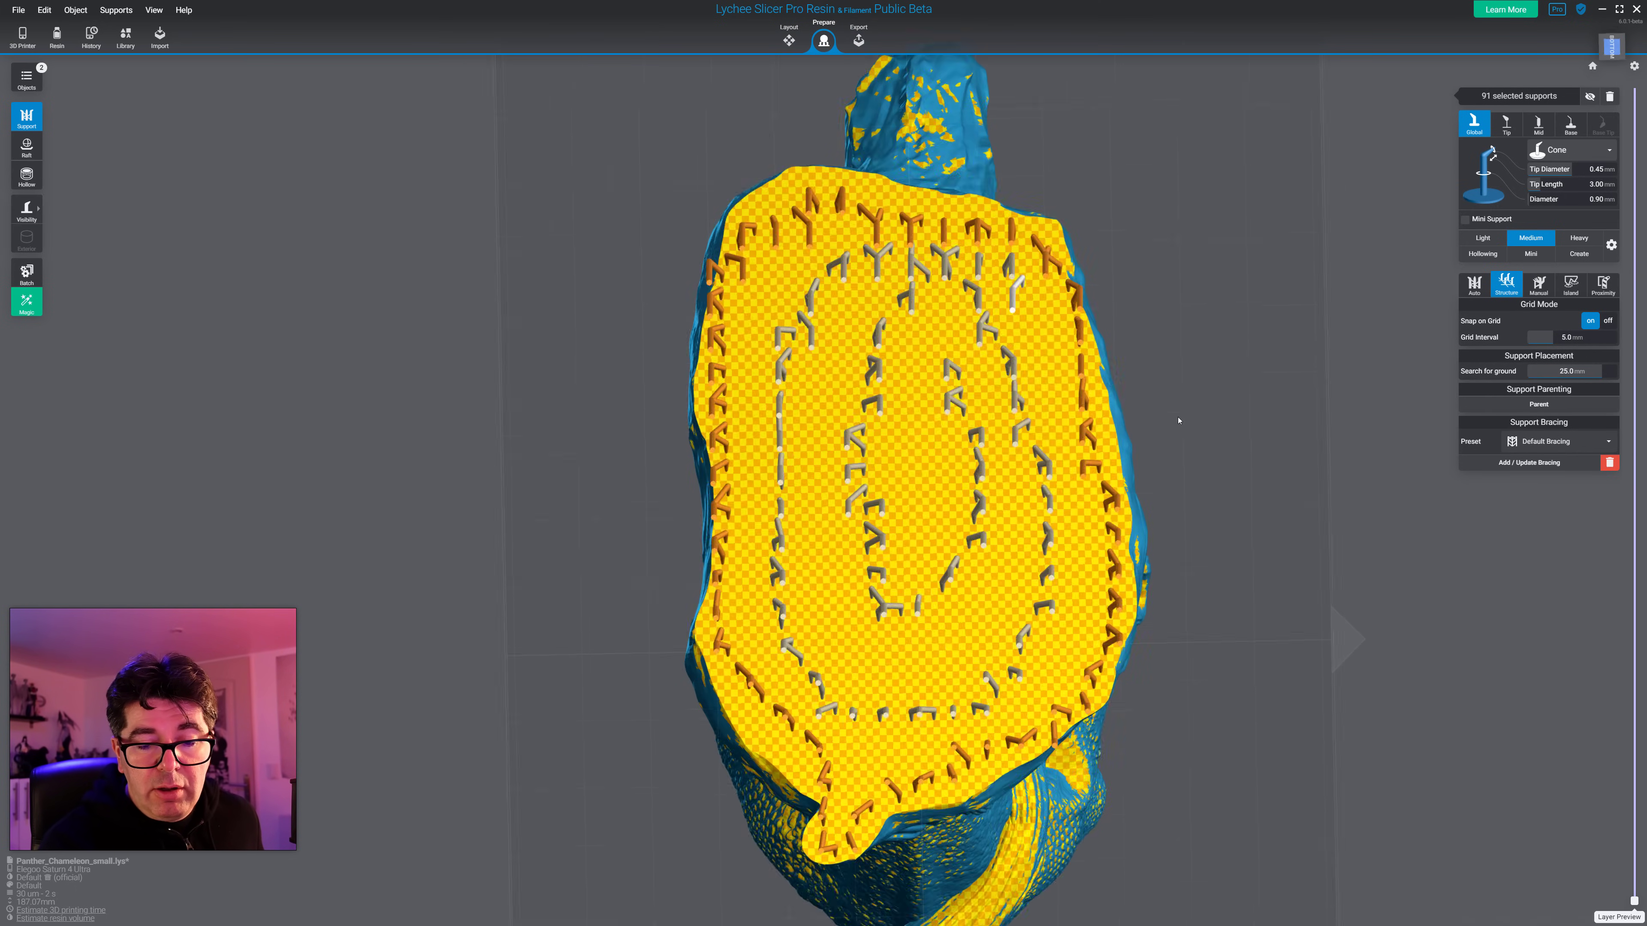
Step: Delete the painted grid-snapped supports under the chameleon's base
{"action": "right_click_drag", "start_coordinate": [1179, 421], "coordinate": [1110, 624]}
{"action": "key", "text": "Delete"}
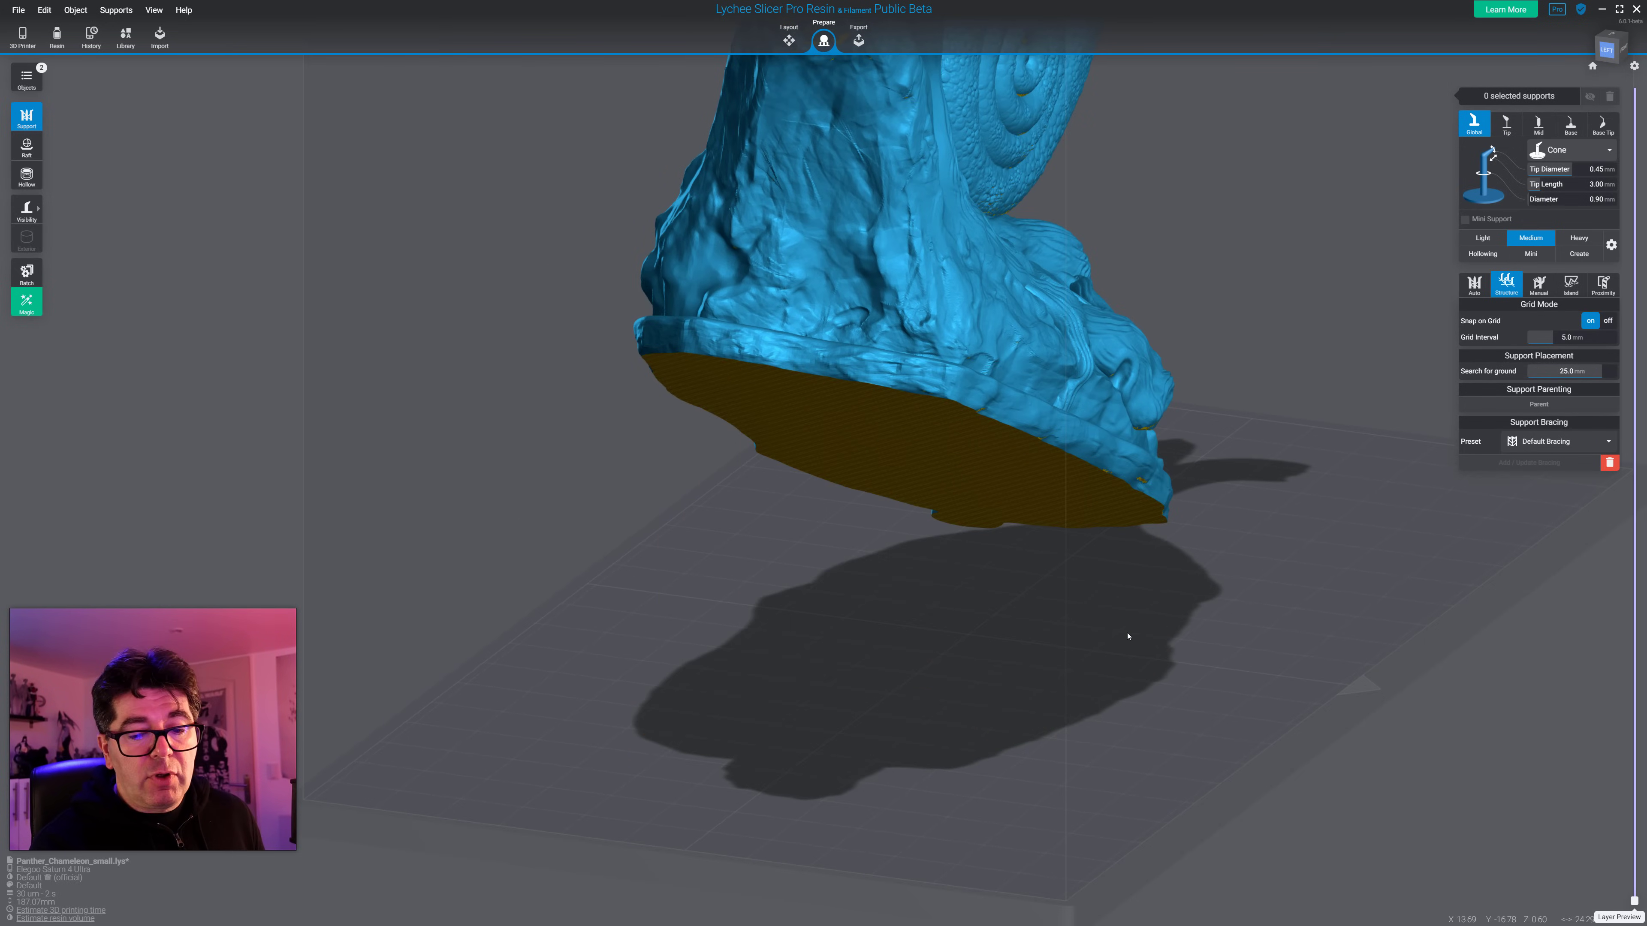
{"action": "right_click_drag", "start_coordinate": [1201, 658], "coordinate": [1188, 583]}
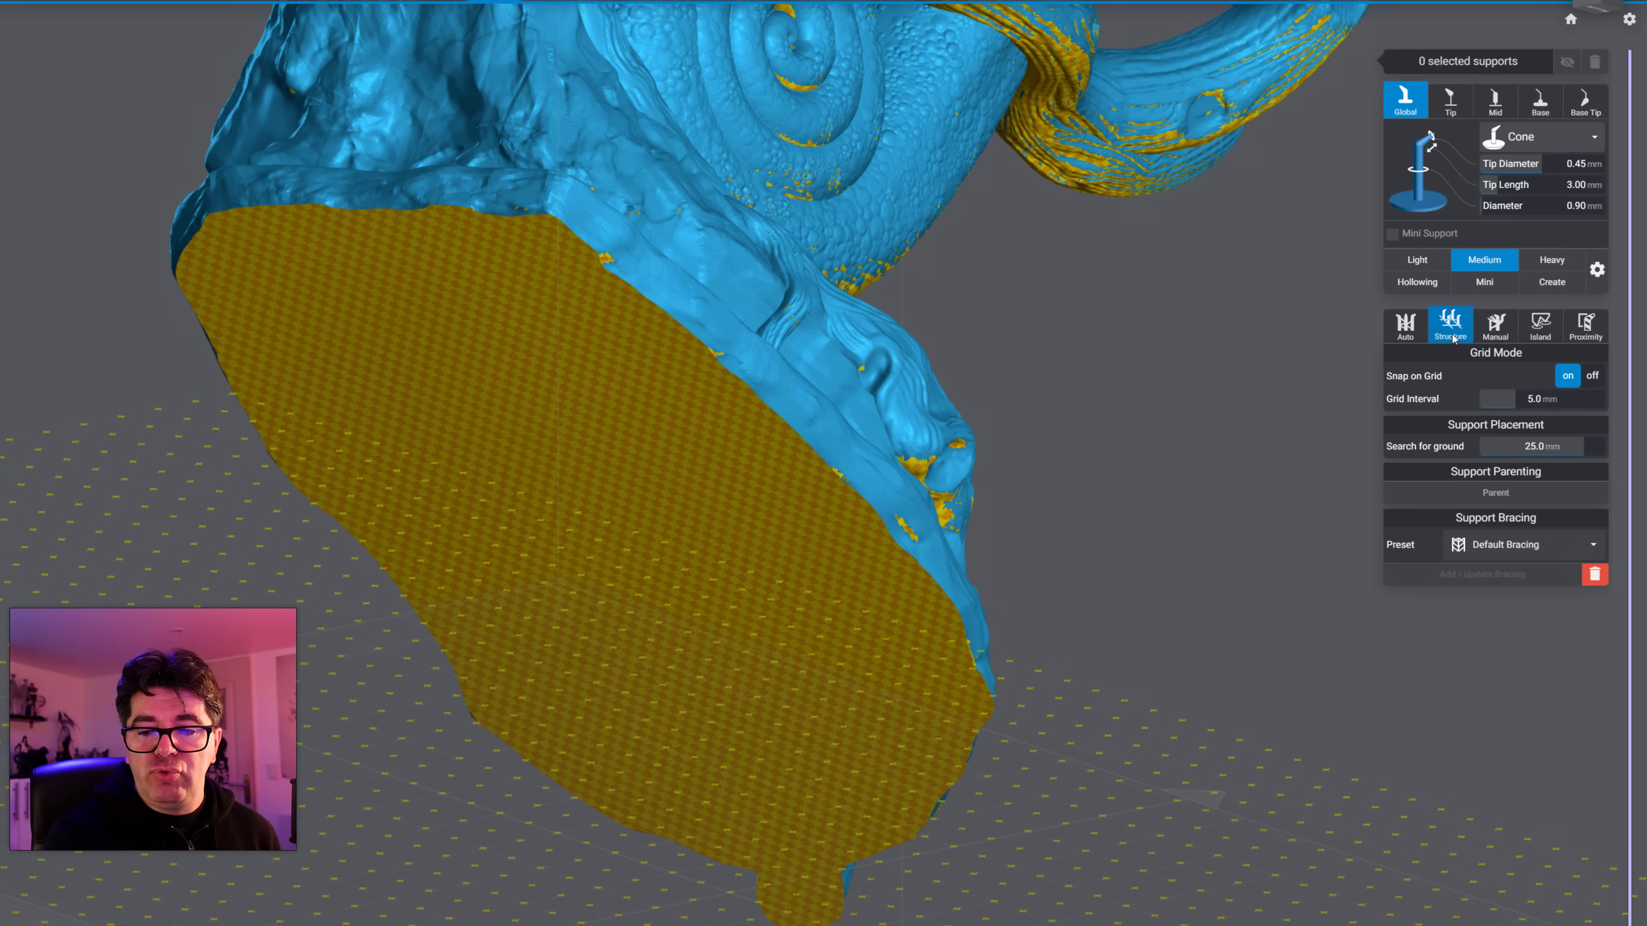
Step: Start a supports projection and select the base's whole flat underside with the Surface Crease method
{"action": "left_click", "coordinate": [1493, 327]}
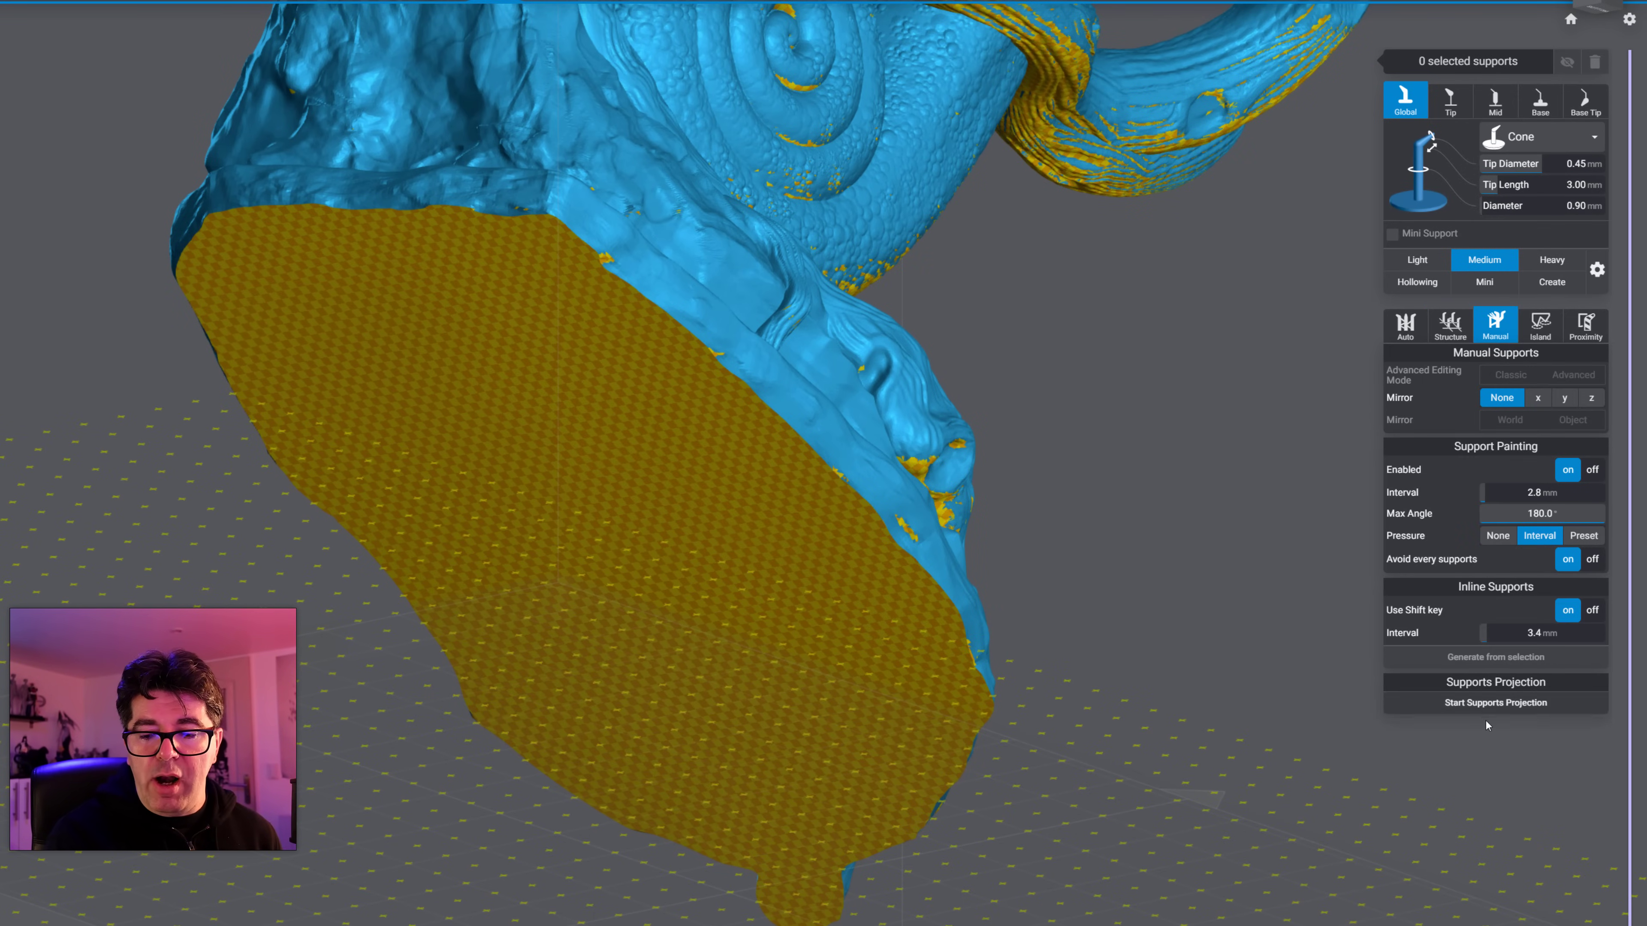
{"action": "left_click", "coordinate": [1487, 706]}
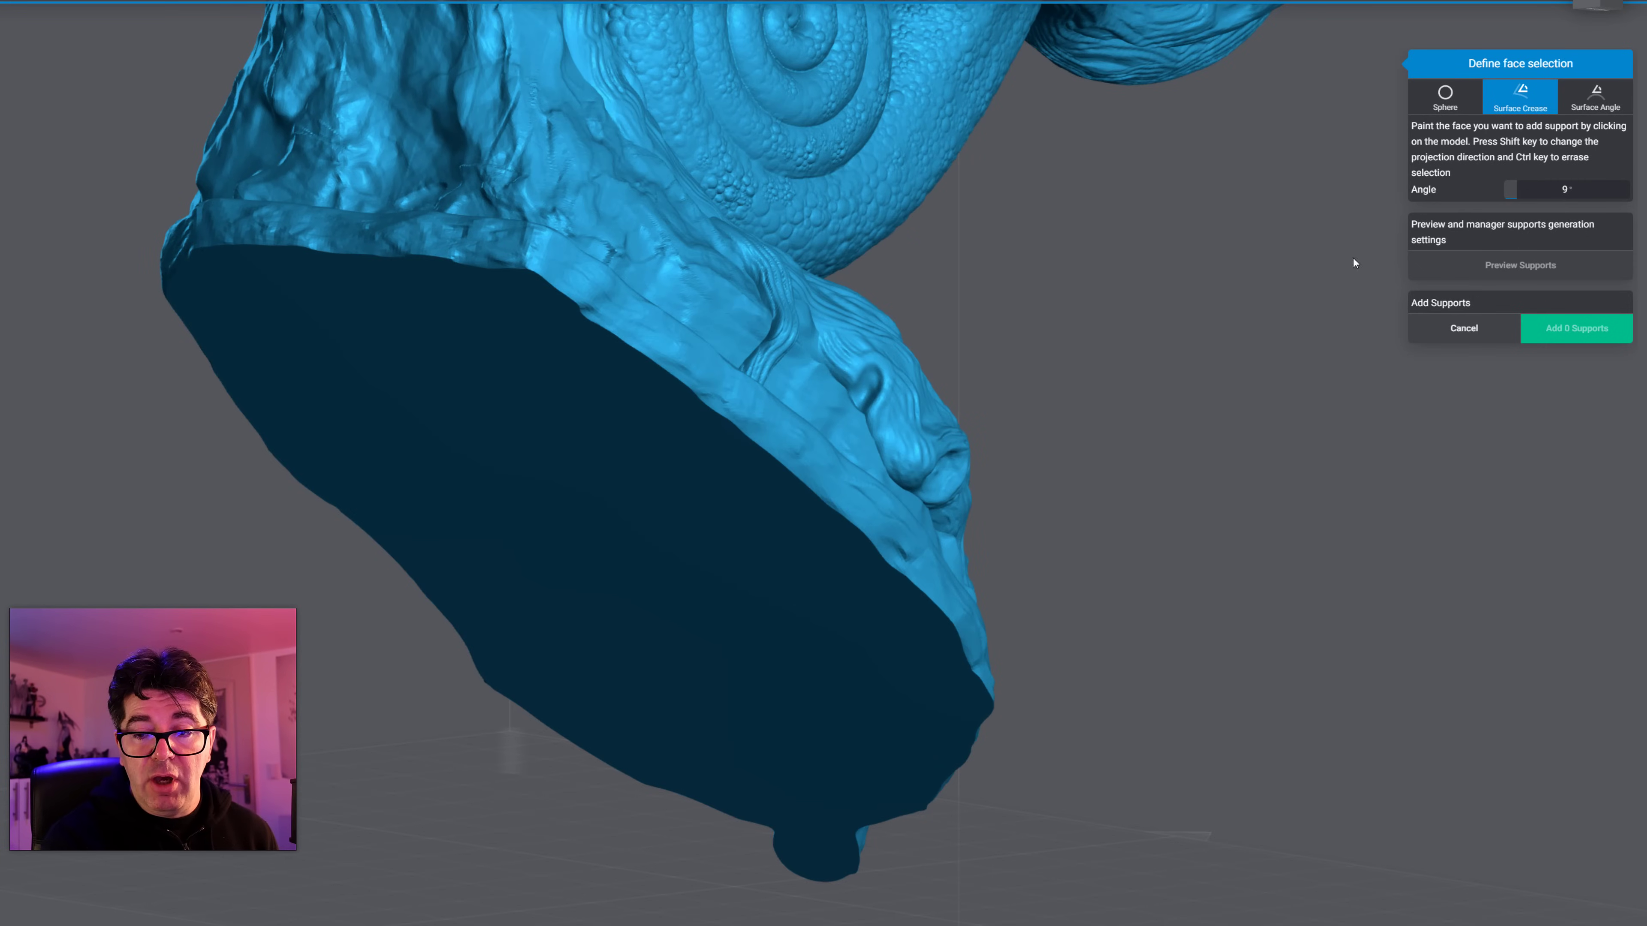
{"action": "left_click", "coordinate": [652, 494]}
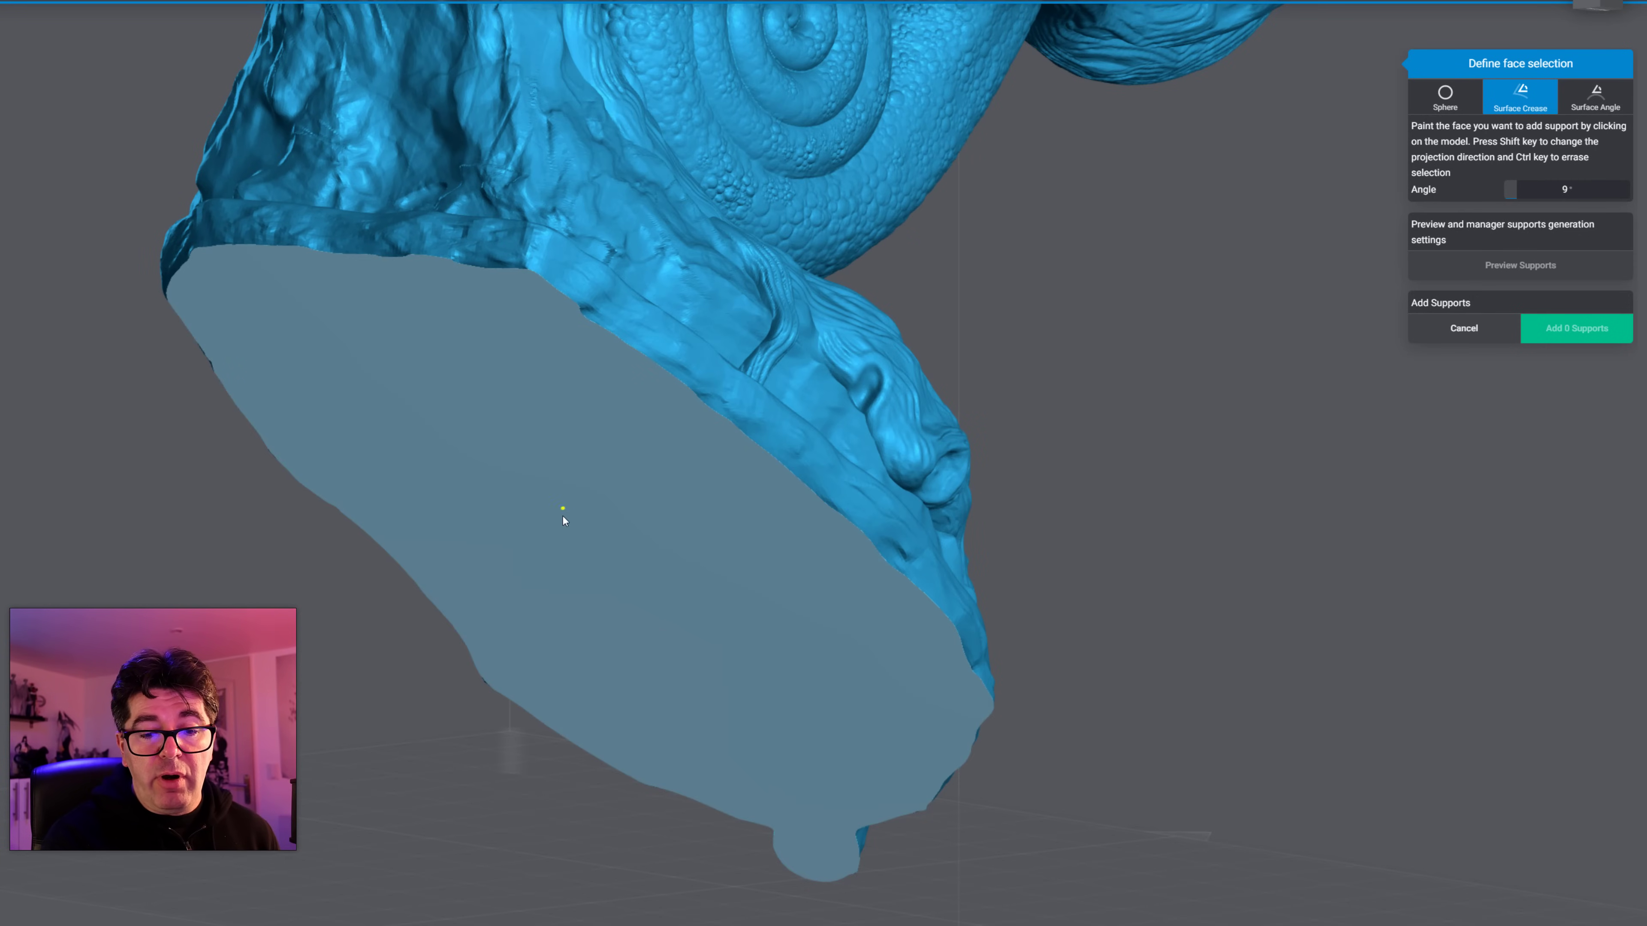
{"action": "left_click", "coordinate": [563, 520]}
{"action": "left_click", "coordinate": [1524, 109]}
{"action": "left_click", "coordinate": [556, 448]}
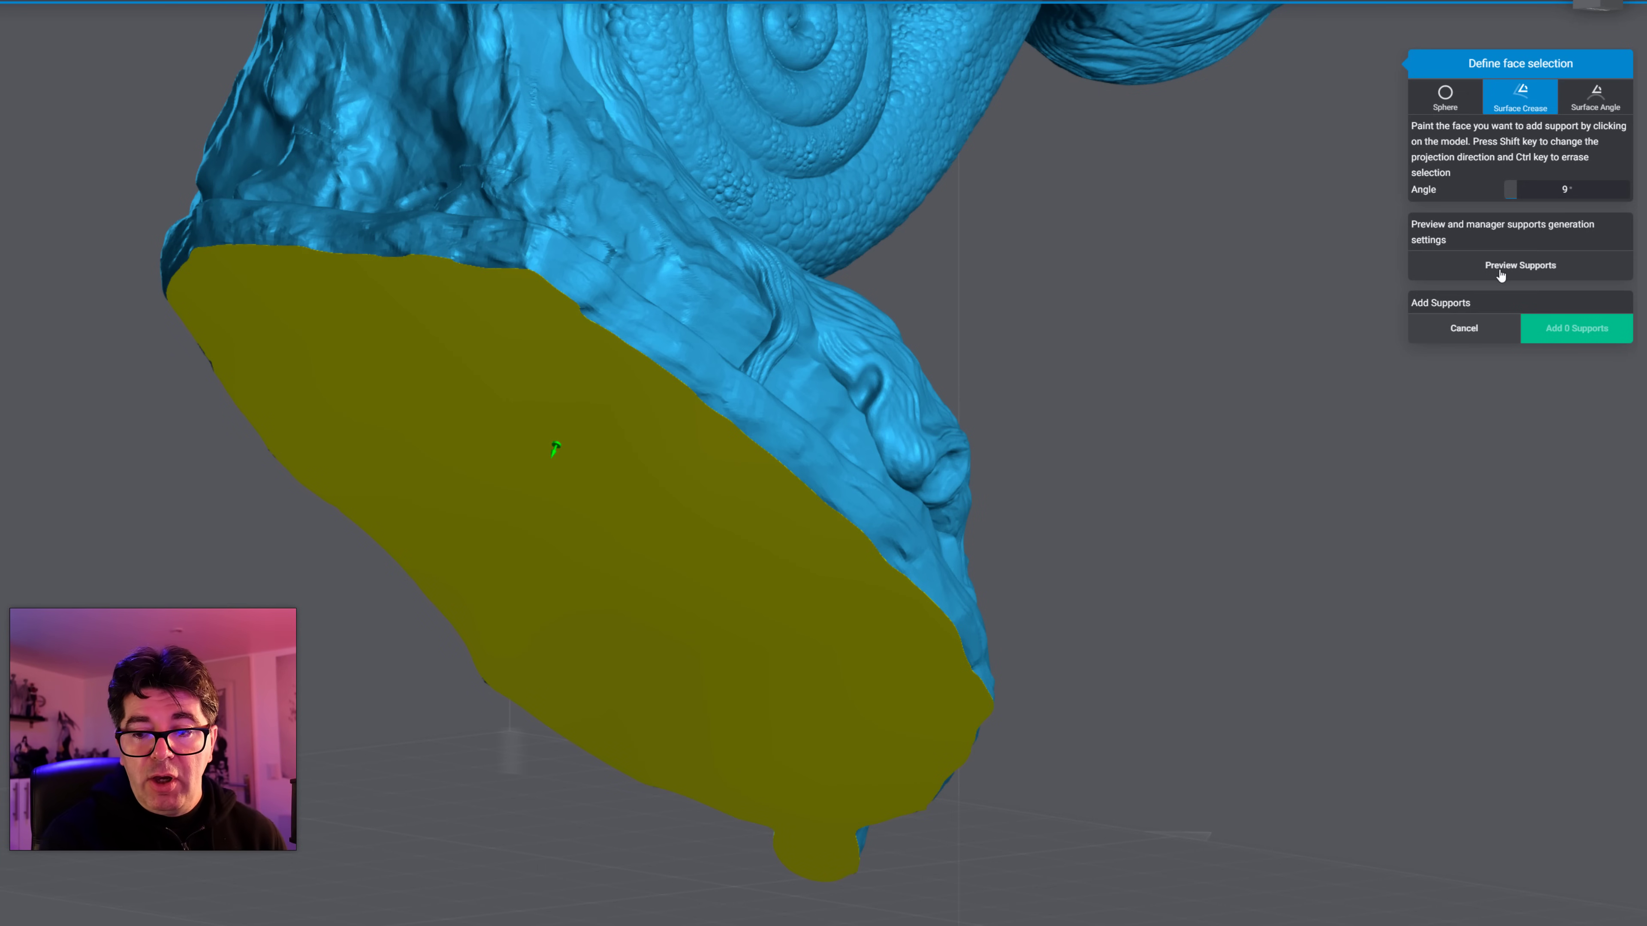
Step: Preview the projected supports and set the border offset to 0.30 mm and the double border offset to 1.90 mm
{"action": "left_click", "coordinate": [1501, 274]}
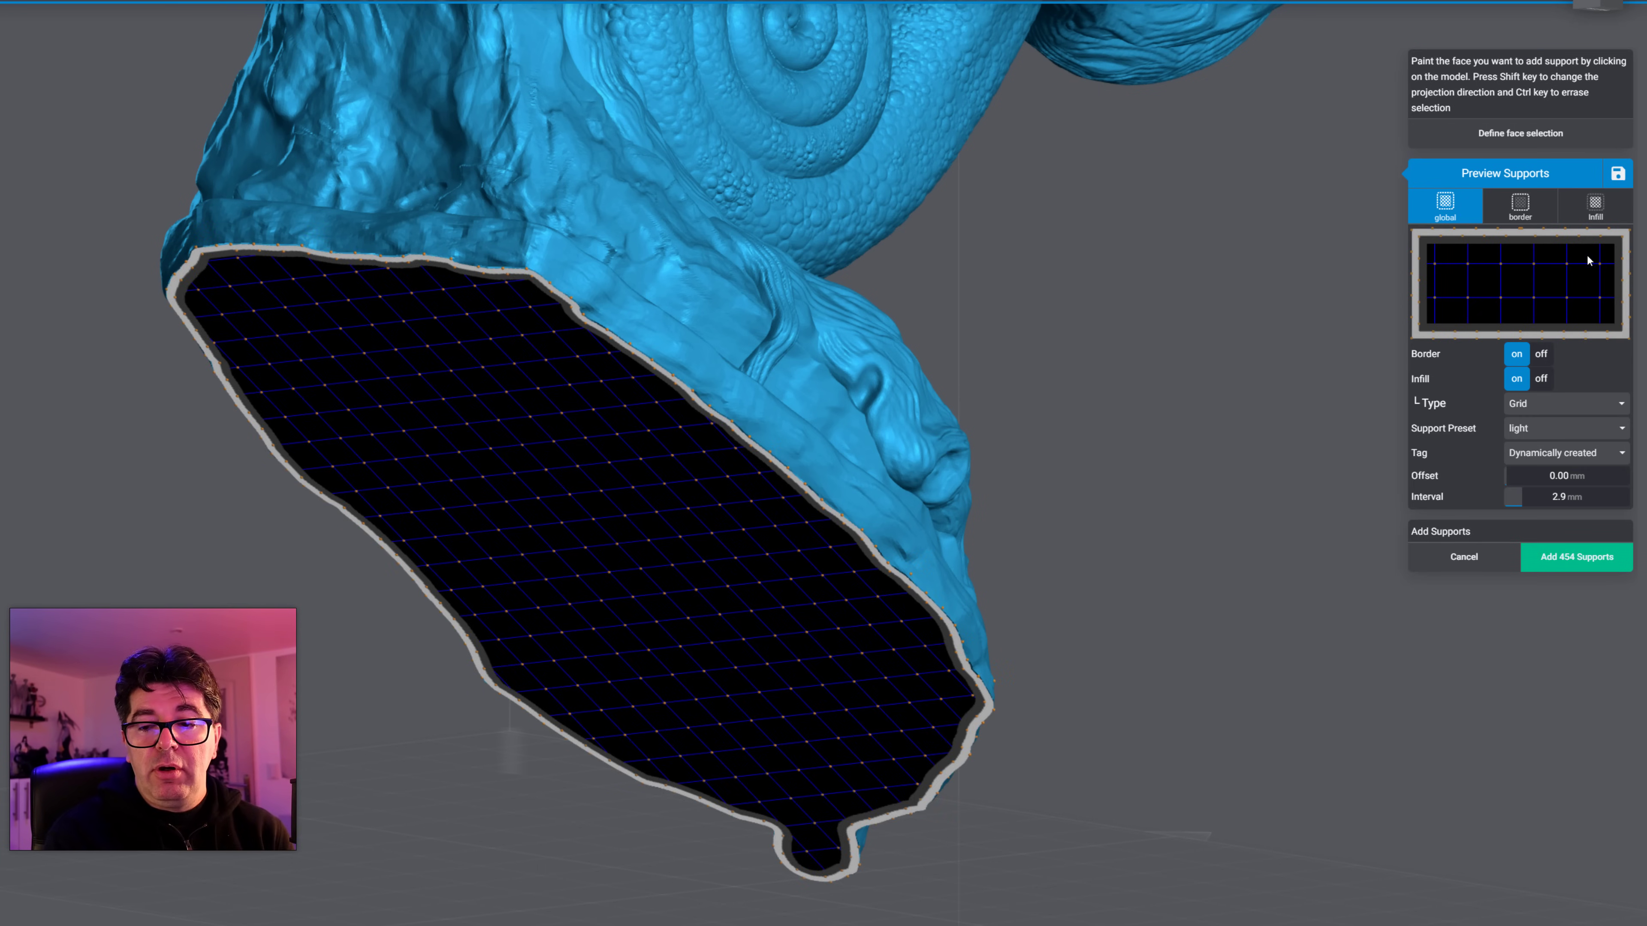
{"action": "right_click_drag", "start_coordinate": [1078, 432], "coordinate": [1178, 350]}
{"action": "scroll", "coordinate": [650, 368], "scroll_direction": "up", "scroll_amount": 5}
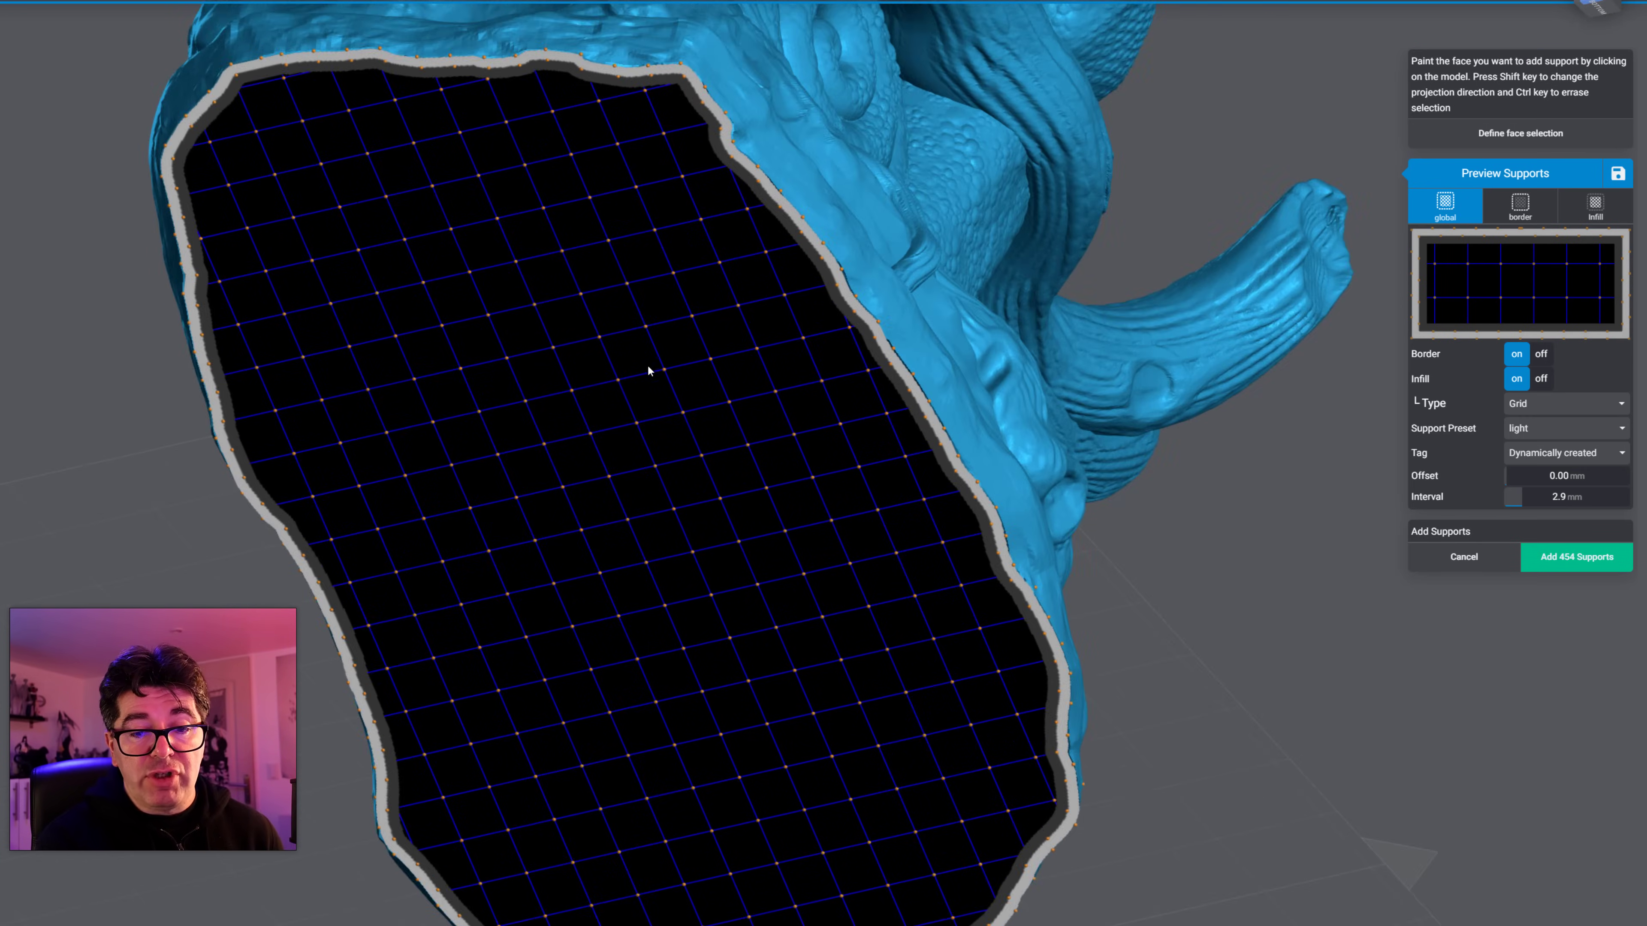
{"action": "right_click_drag", "start_coordinate": [634, 379], "coordinate": [559, 538]}
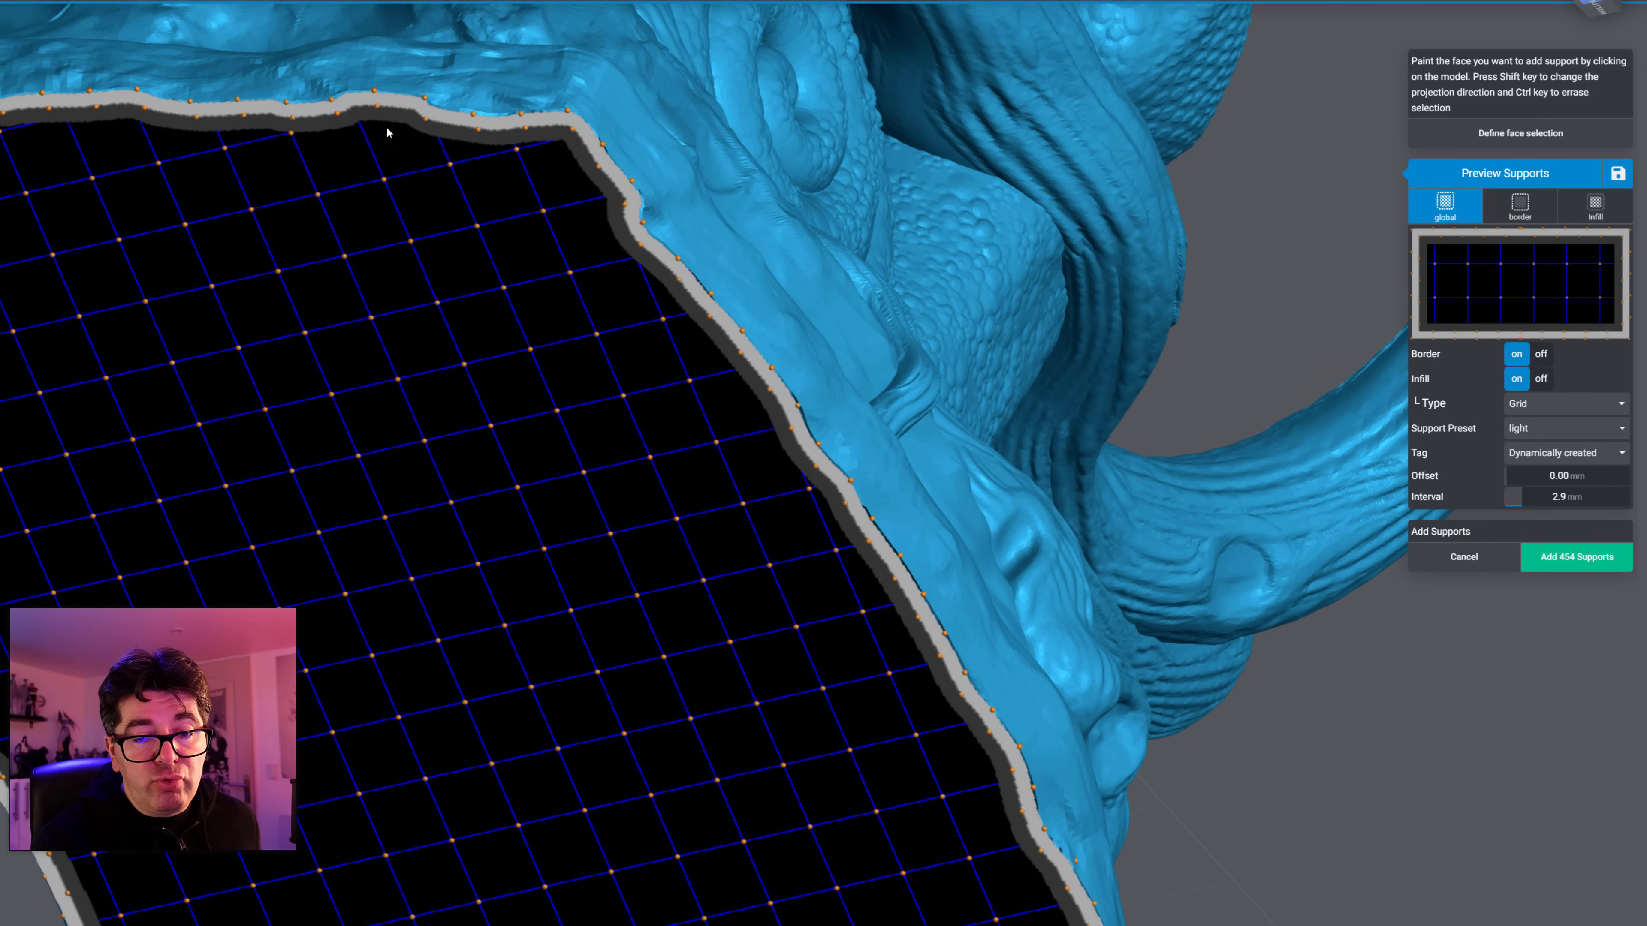
{"action": "left_click", "coordinate": [1519, 209]}
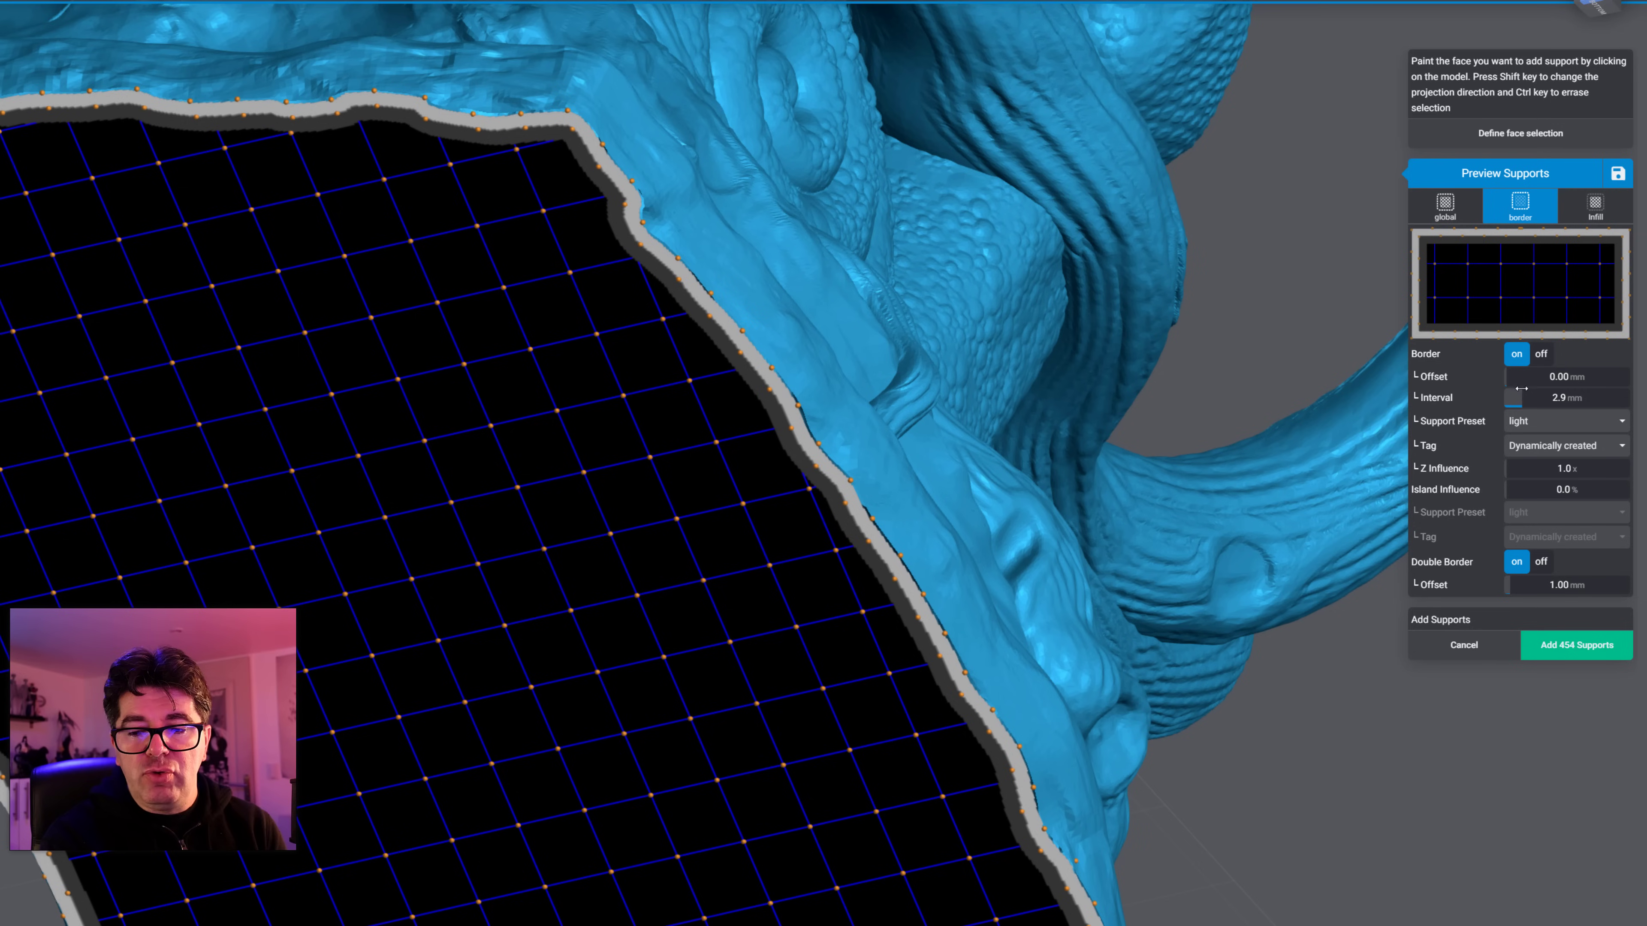
{"action": "left_click_drag", "start_coordinate": [1500, 376], "coordinate": [1504, 376]}
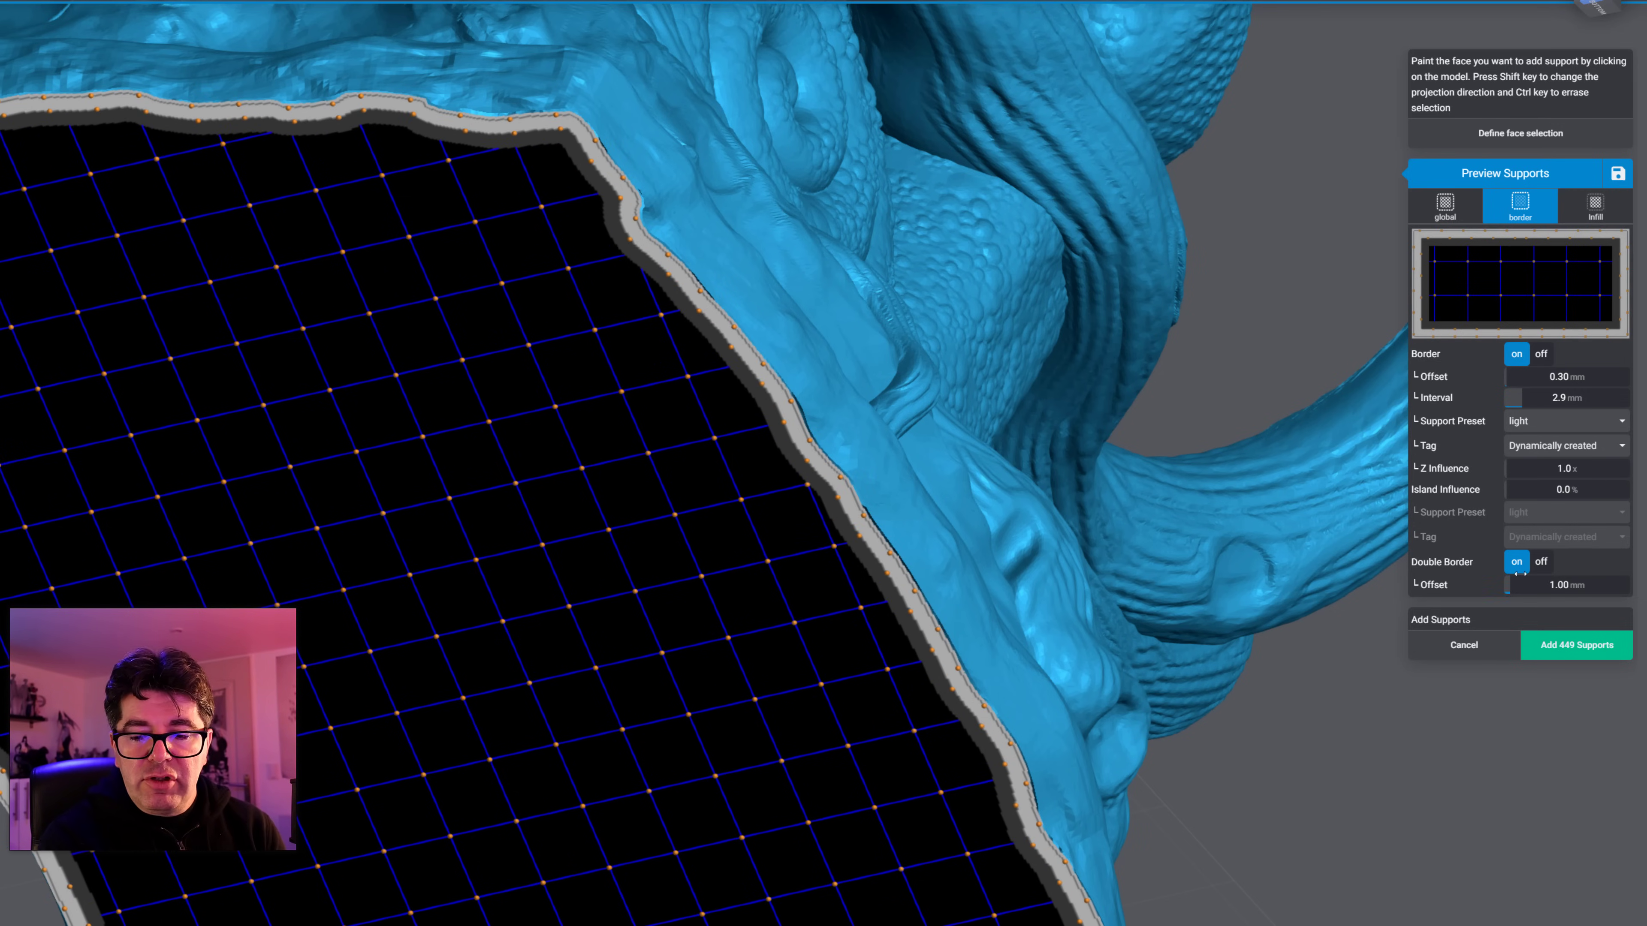
{"action": "left_click_drag", "start_coordinate": [1514, 581], "coordinate": [1518, 581]}
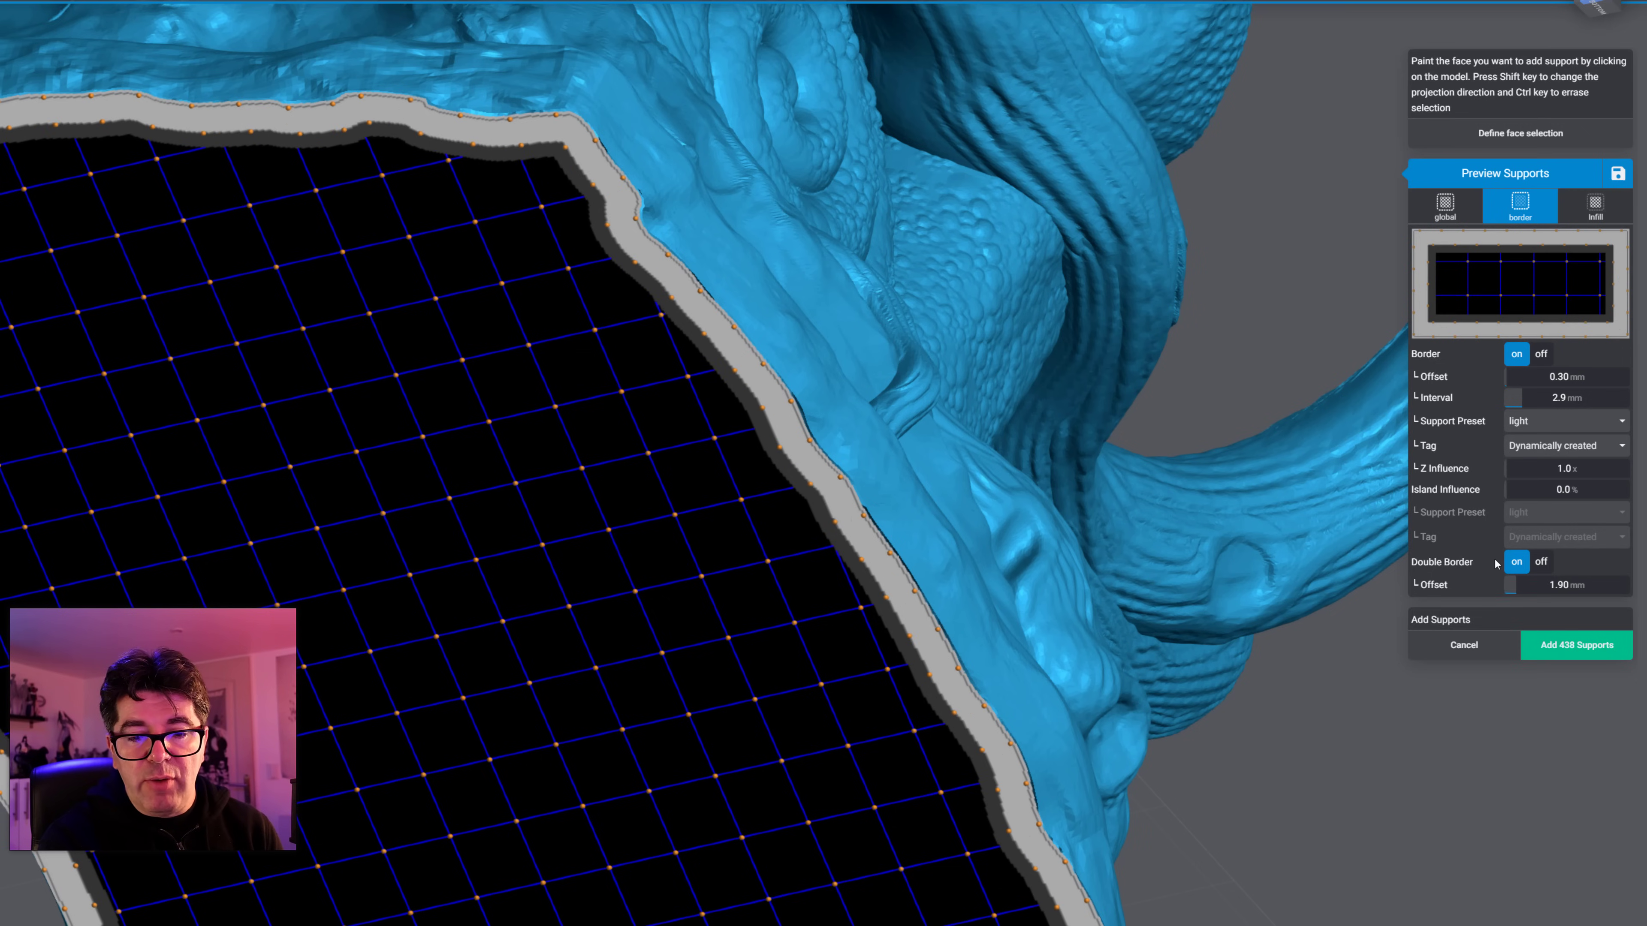
Step: Check the grid infill settings and add the projected, grid-snapped light supports under the base
{"action": "left_click", "coordinate": [1597, 207]}
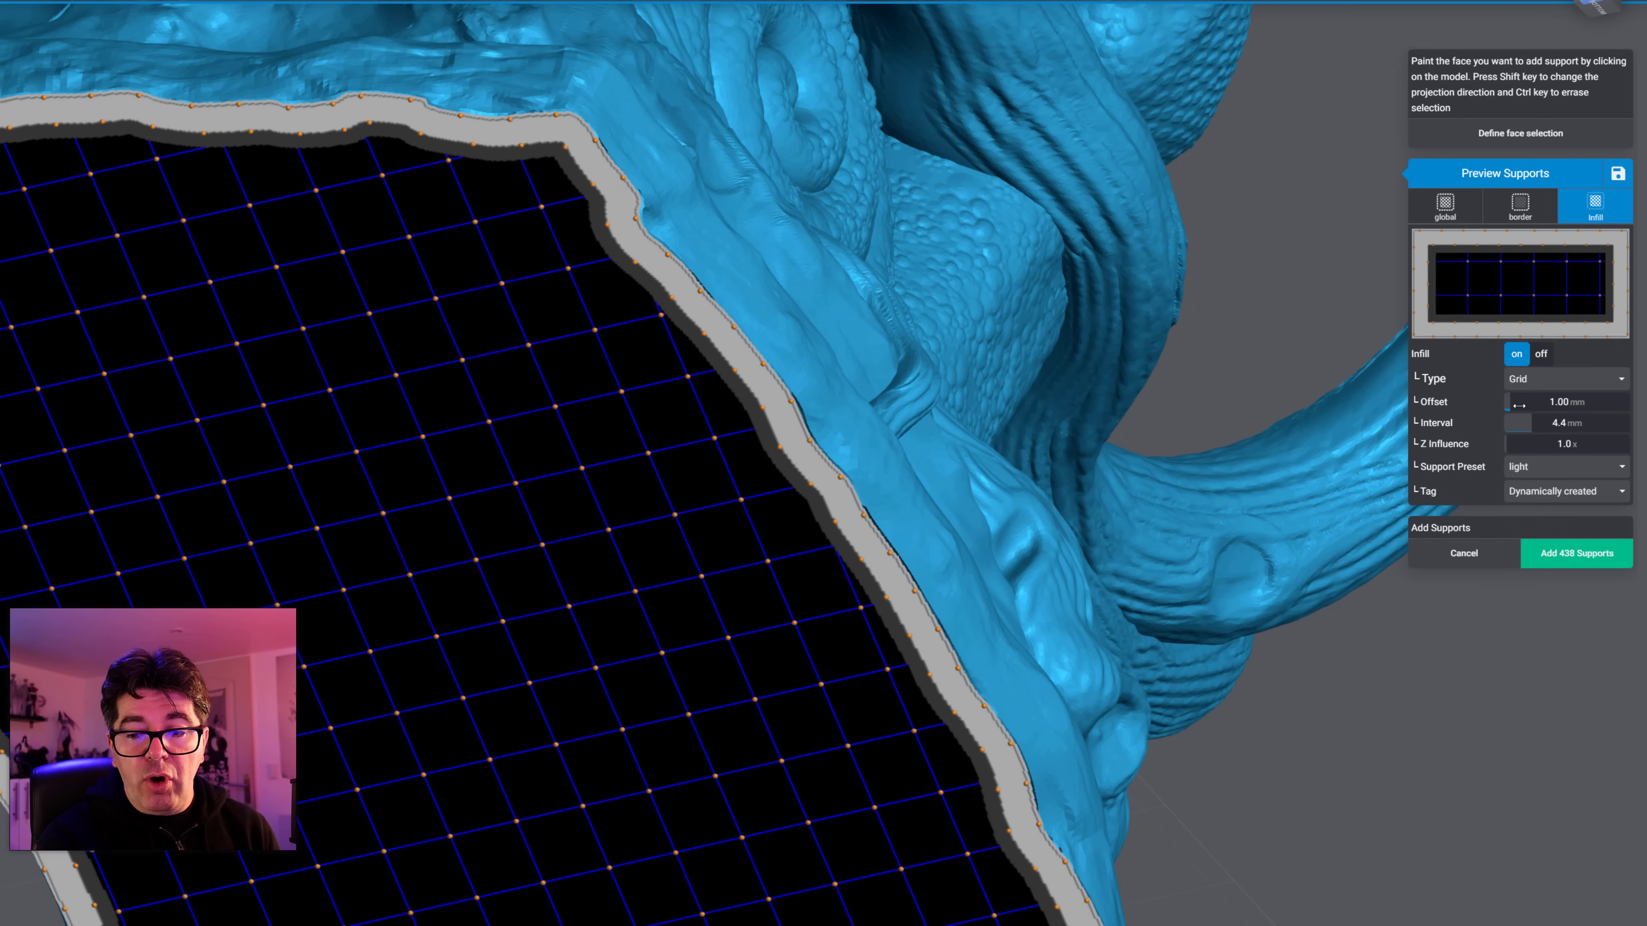
{"action": "right_click_drag", "start_coordinate": [972, 286], "coordinate": [947, 415]}
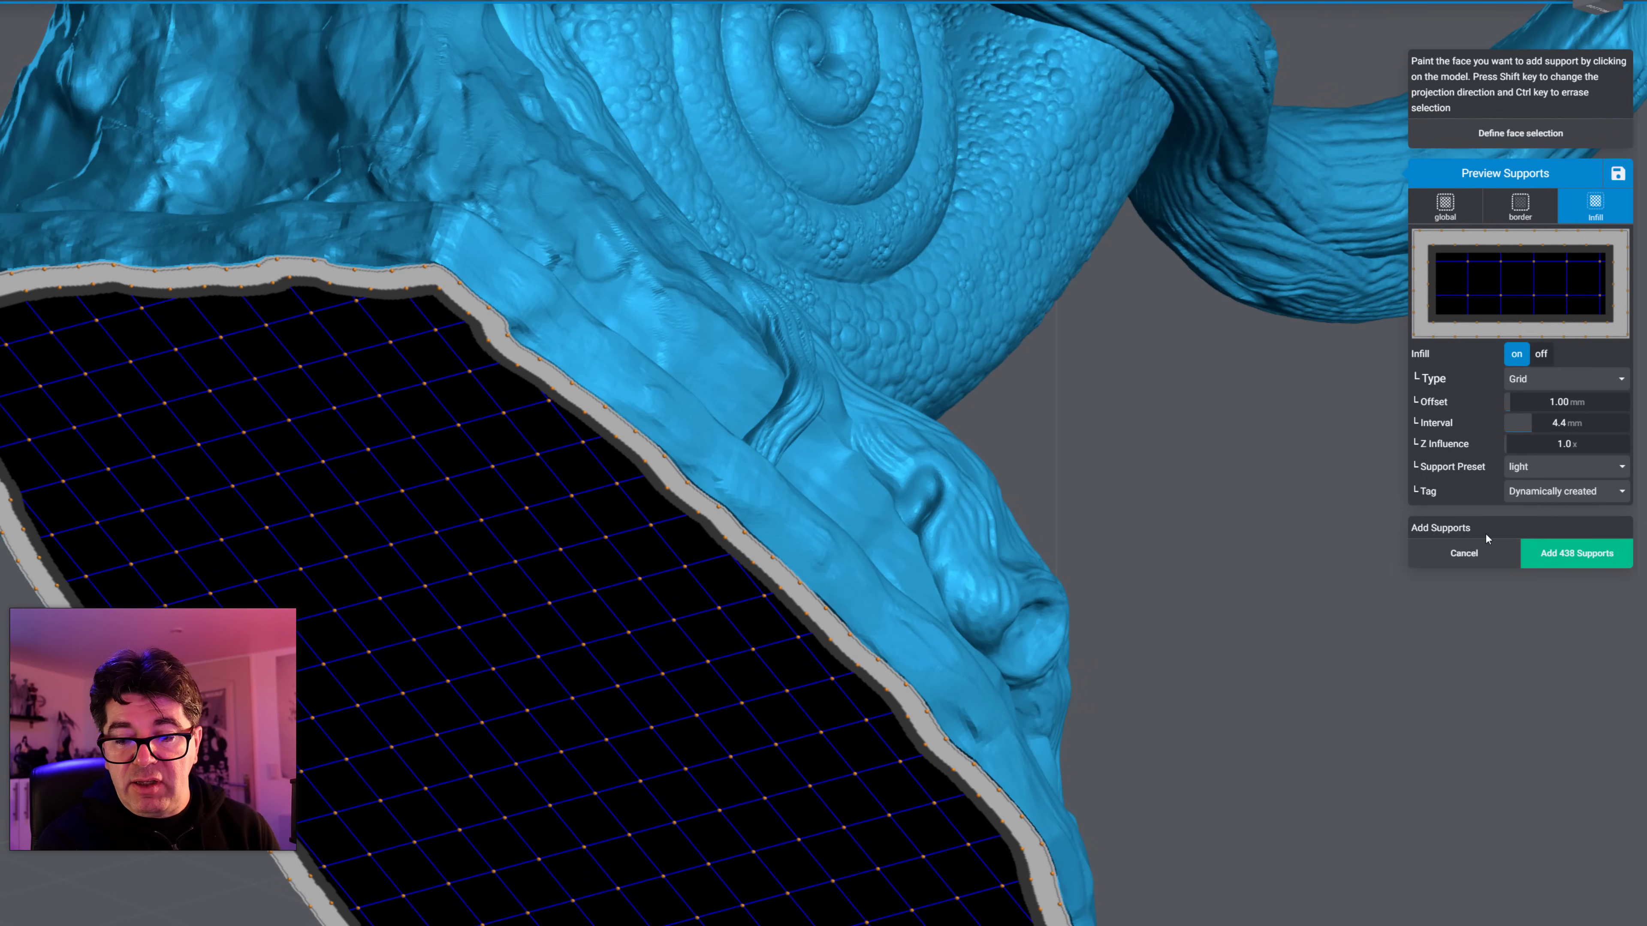
{"action": "left_click", "coordinate": [1569, 562]}
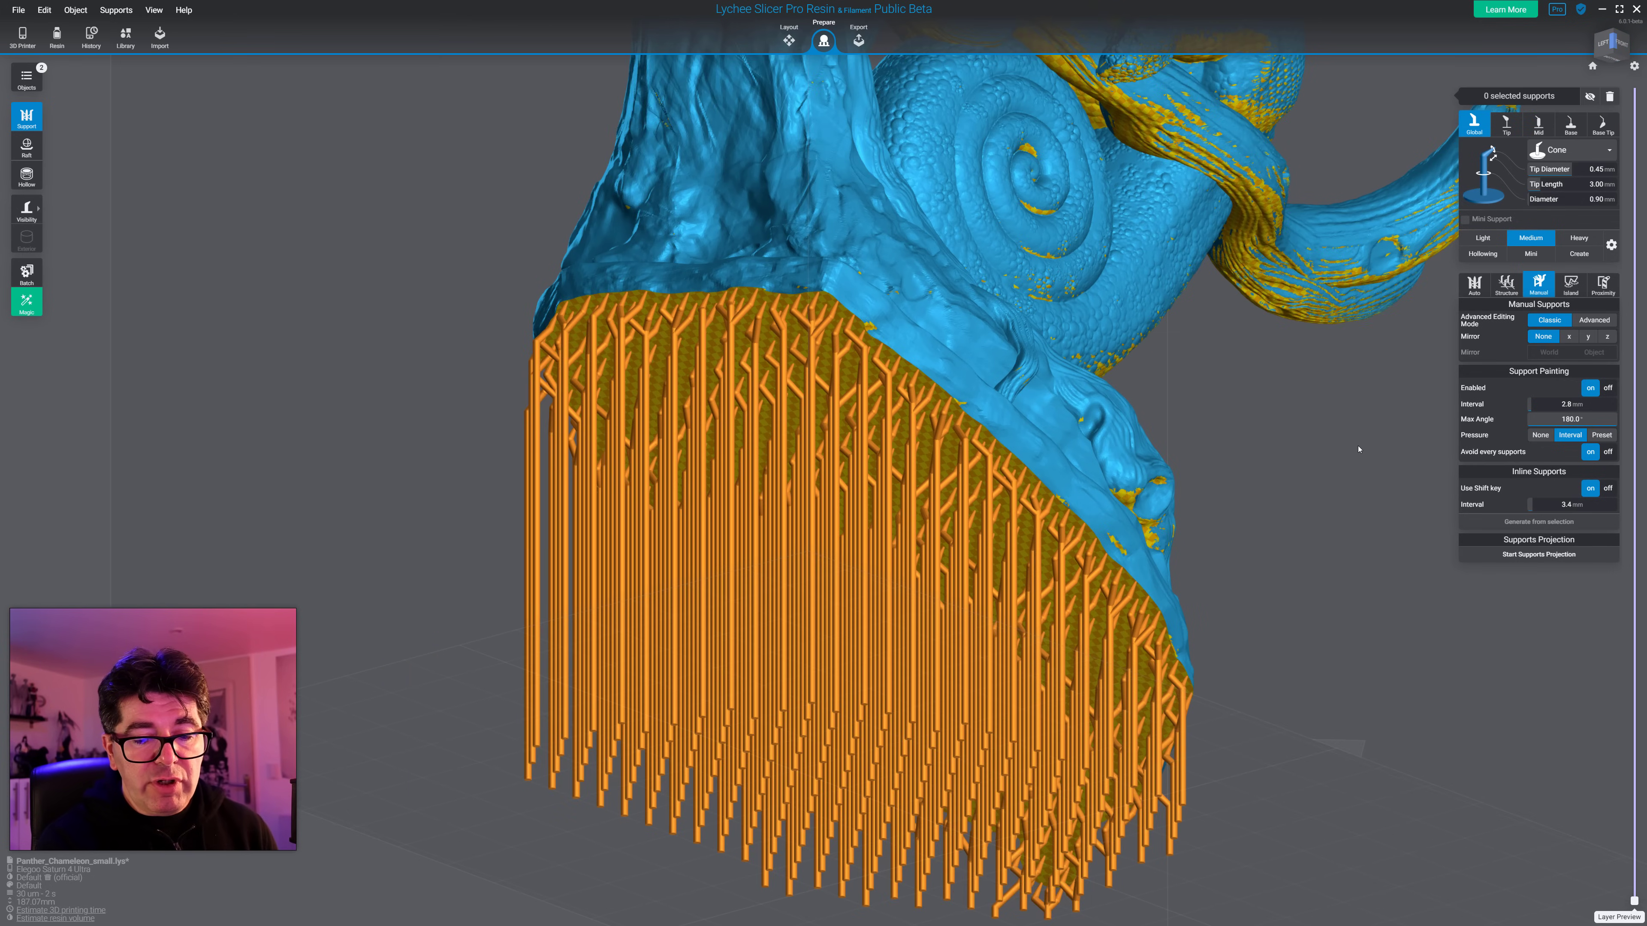
{"action": "right_click_drag", "start_coordinate": [1359, 450], "coordinate": [1347, 529]}
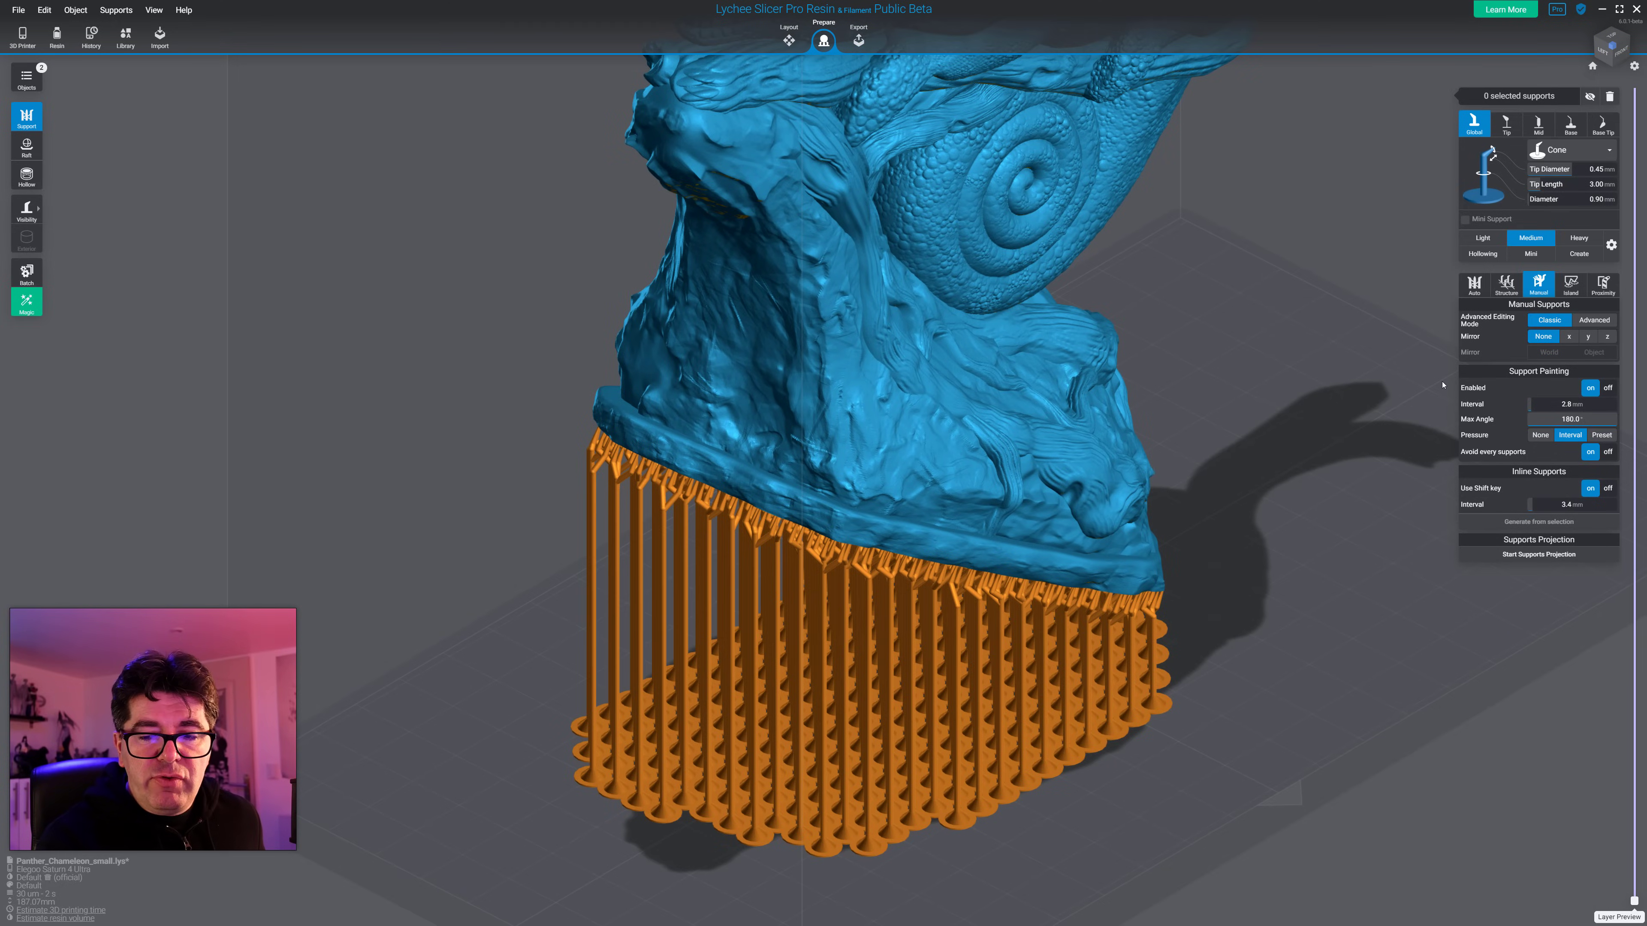
Step: Undo the projected supports and delete all painted supports beneath the chameleon's base
{"action": "left_click", "coordinate": [1539, 554]}
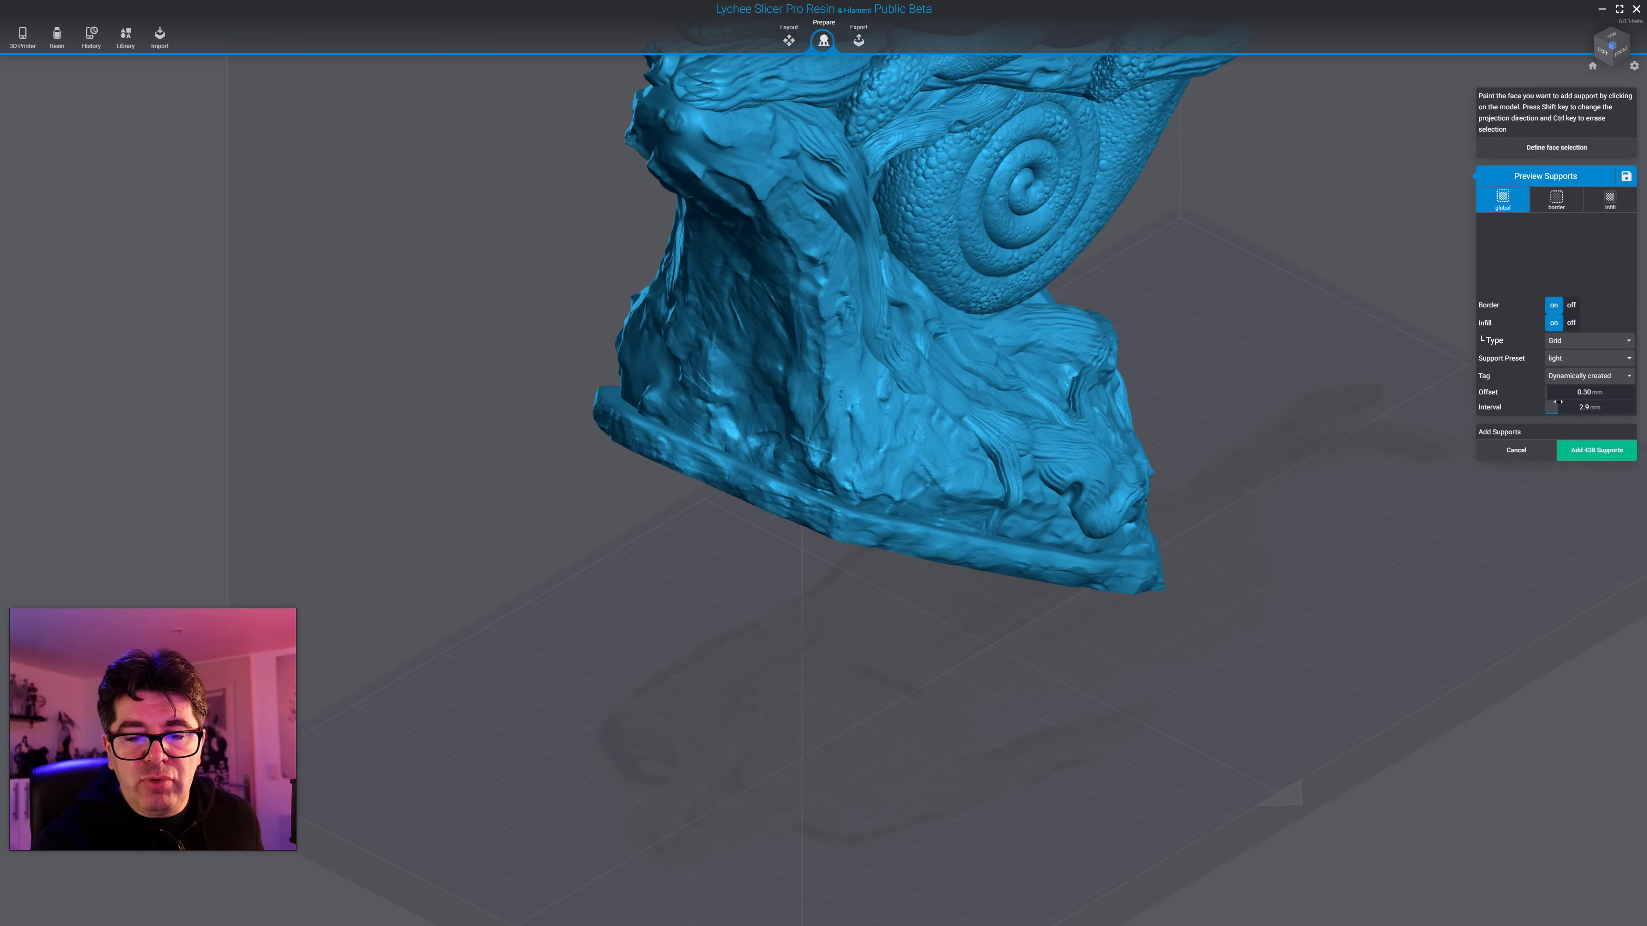
{"action": "key", "text": "Escape"}
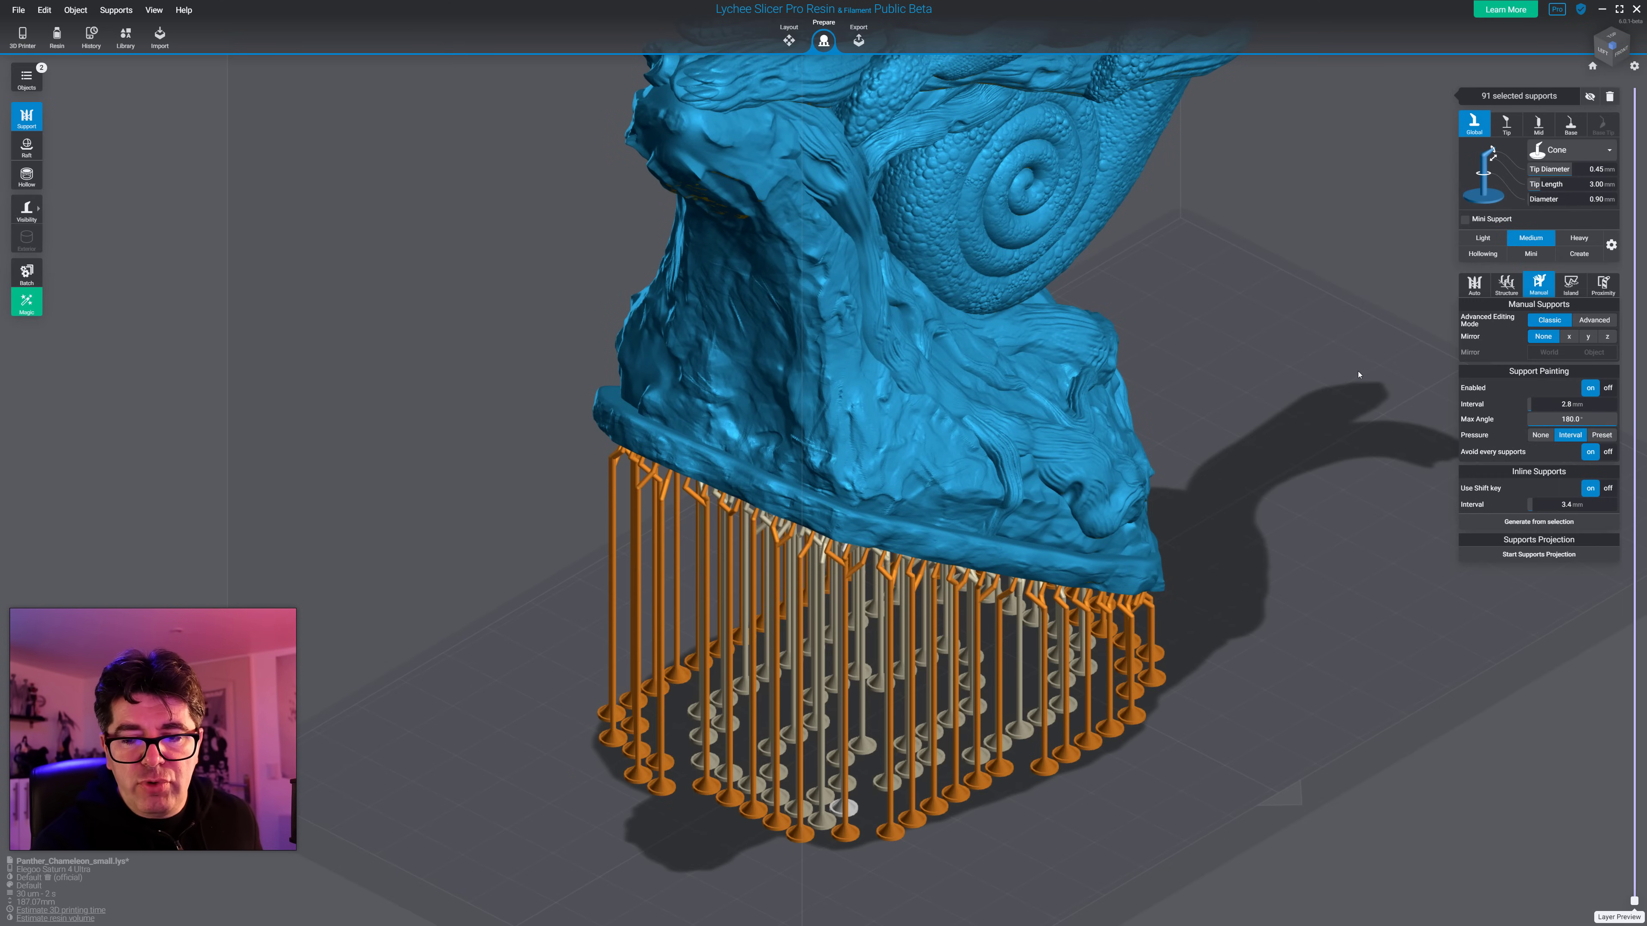
{"action": "right_click_drag", "start_coordinate": [1271, 400], "coordinate": [1305, 837]}
{"action": "left_click_drag", "start_coordinate": [1305, 836], "coordinate": [460, 337]}
{"action": "key", "text": "Delete"}
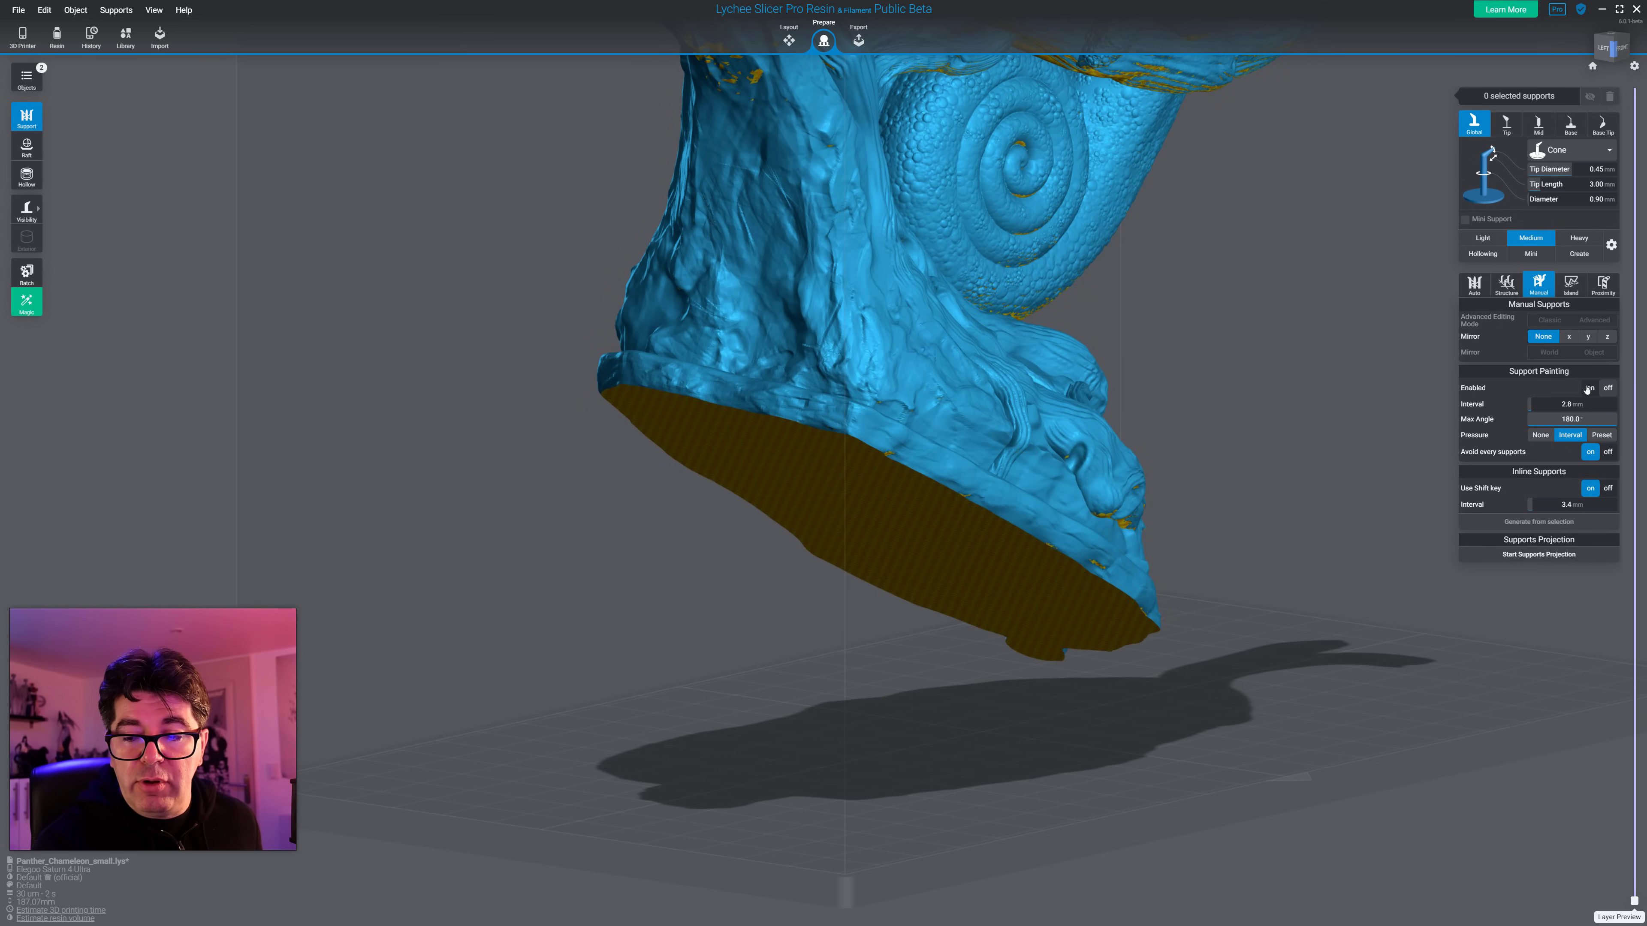
Step: Turn off Snap on Grid and preview a new supports projection on the base's flat underside
{"action": "left_click", "coordinate": [1507, 286]}
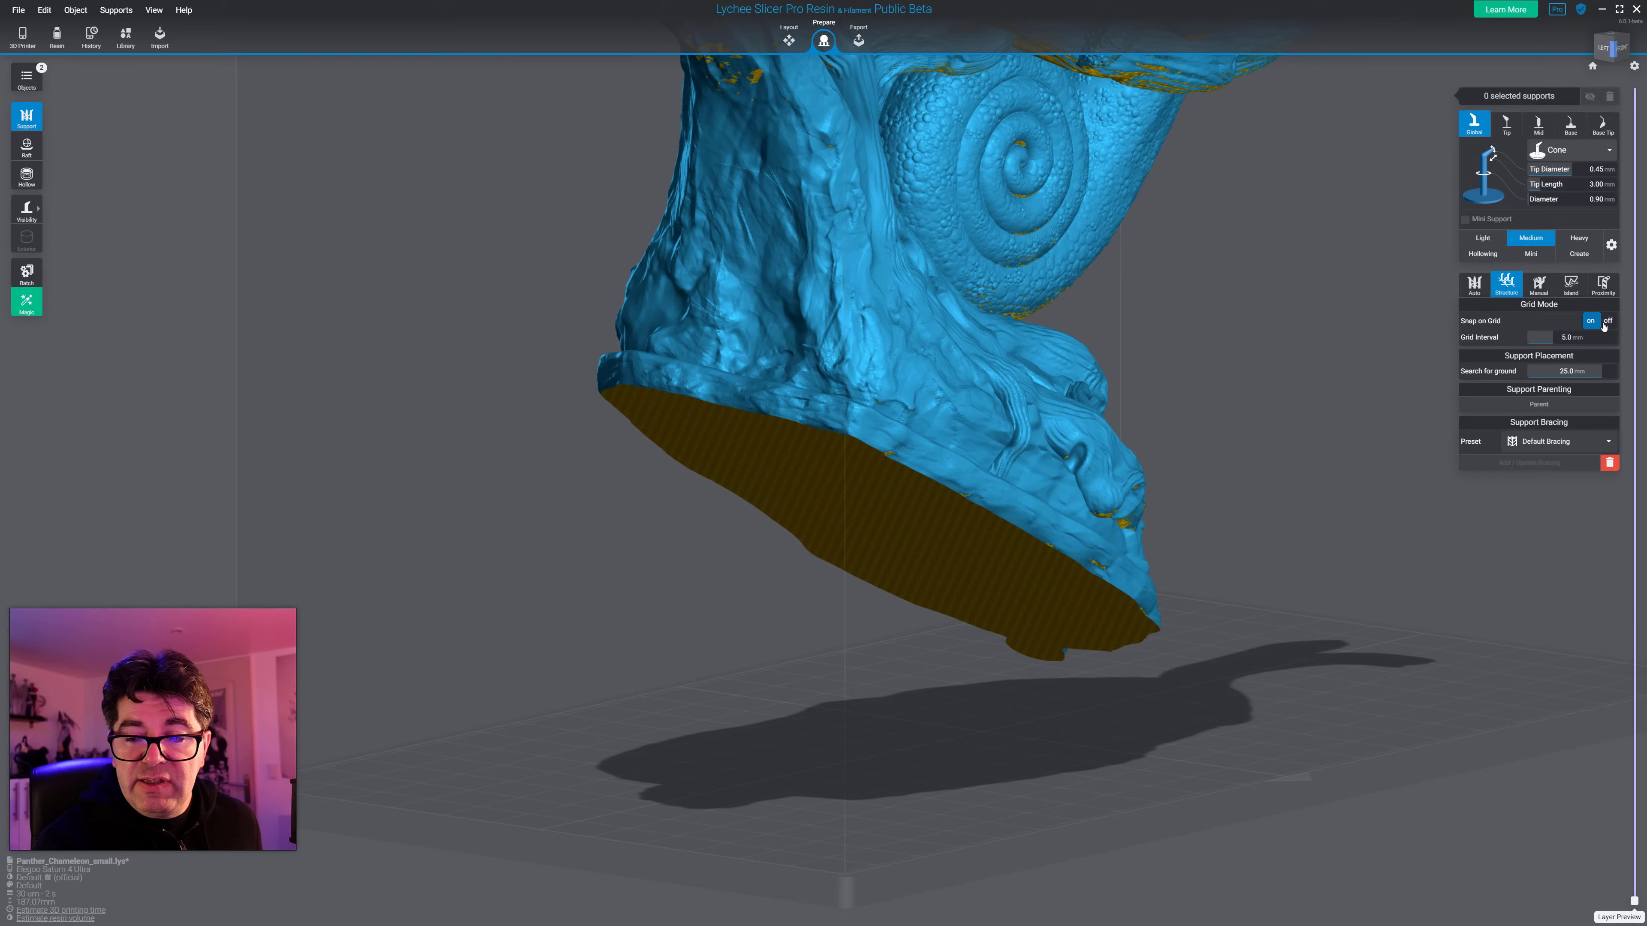
{"action": "left_click", "coordinate": [1539, 284]}
{"action": "left_click", "coordinate": [1544, 555]}
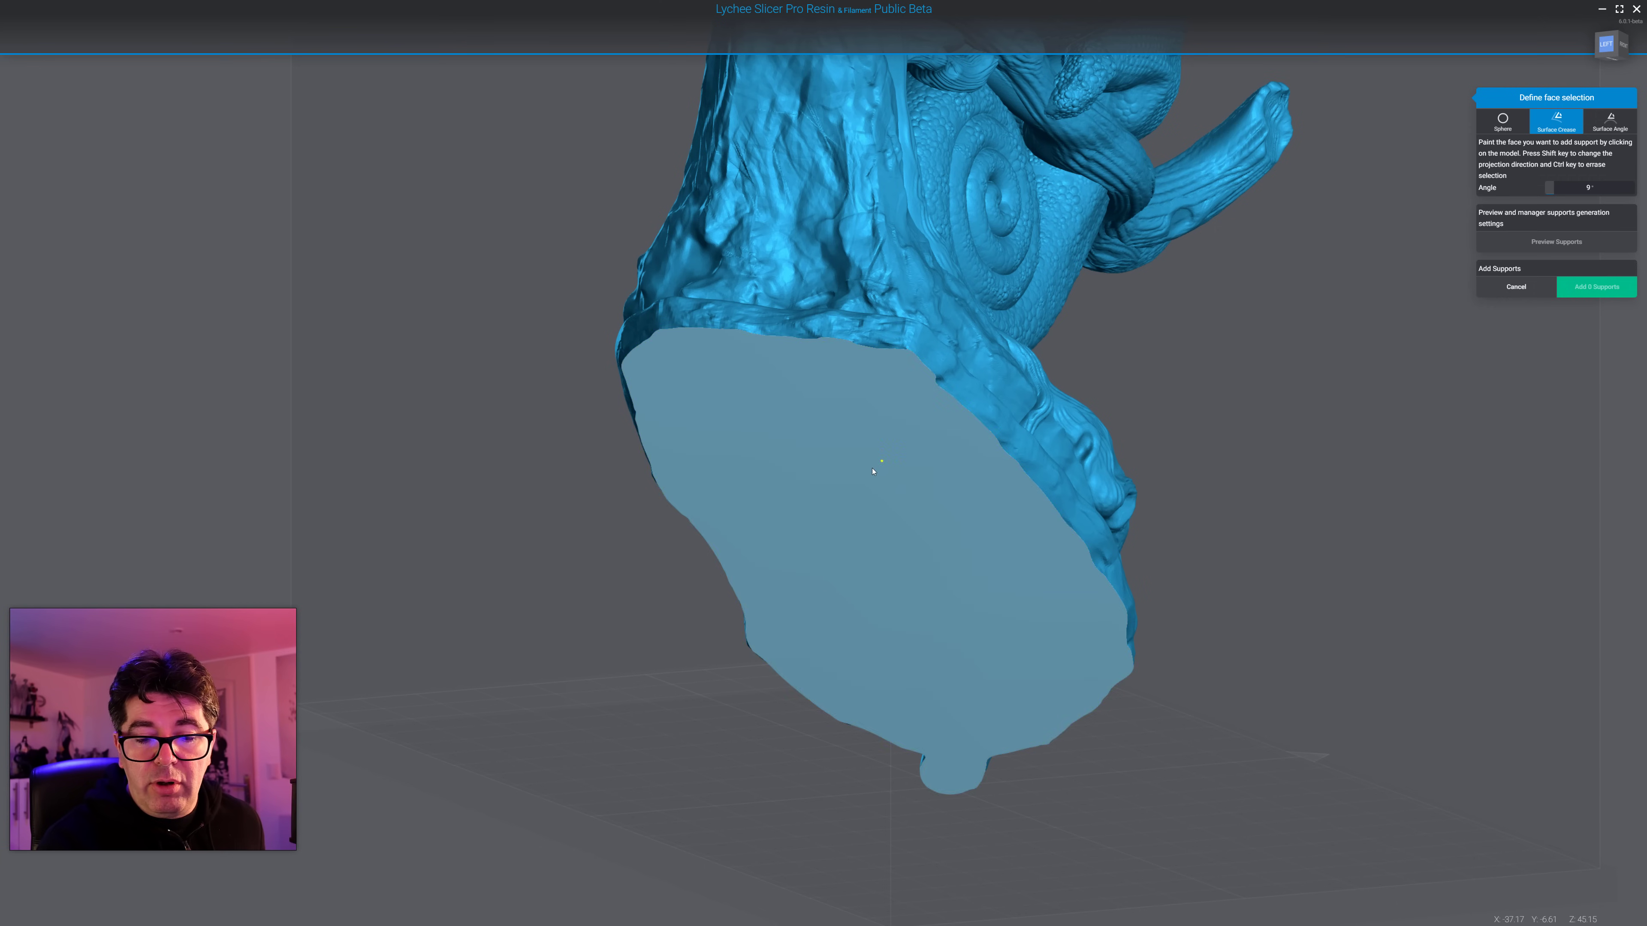
{"action": "left_click", "coordinate": [869, 472]}
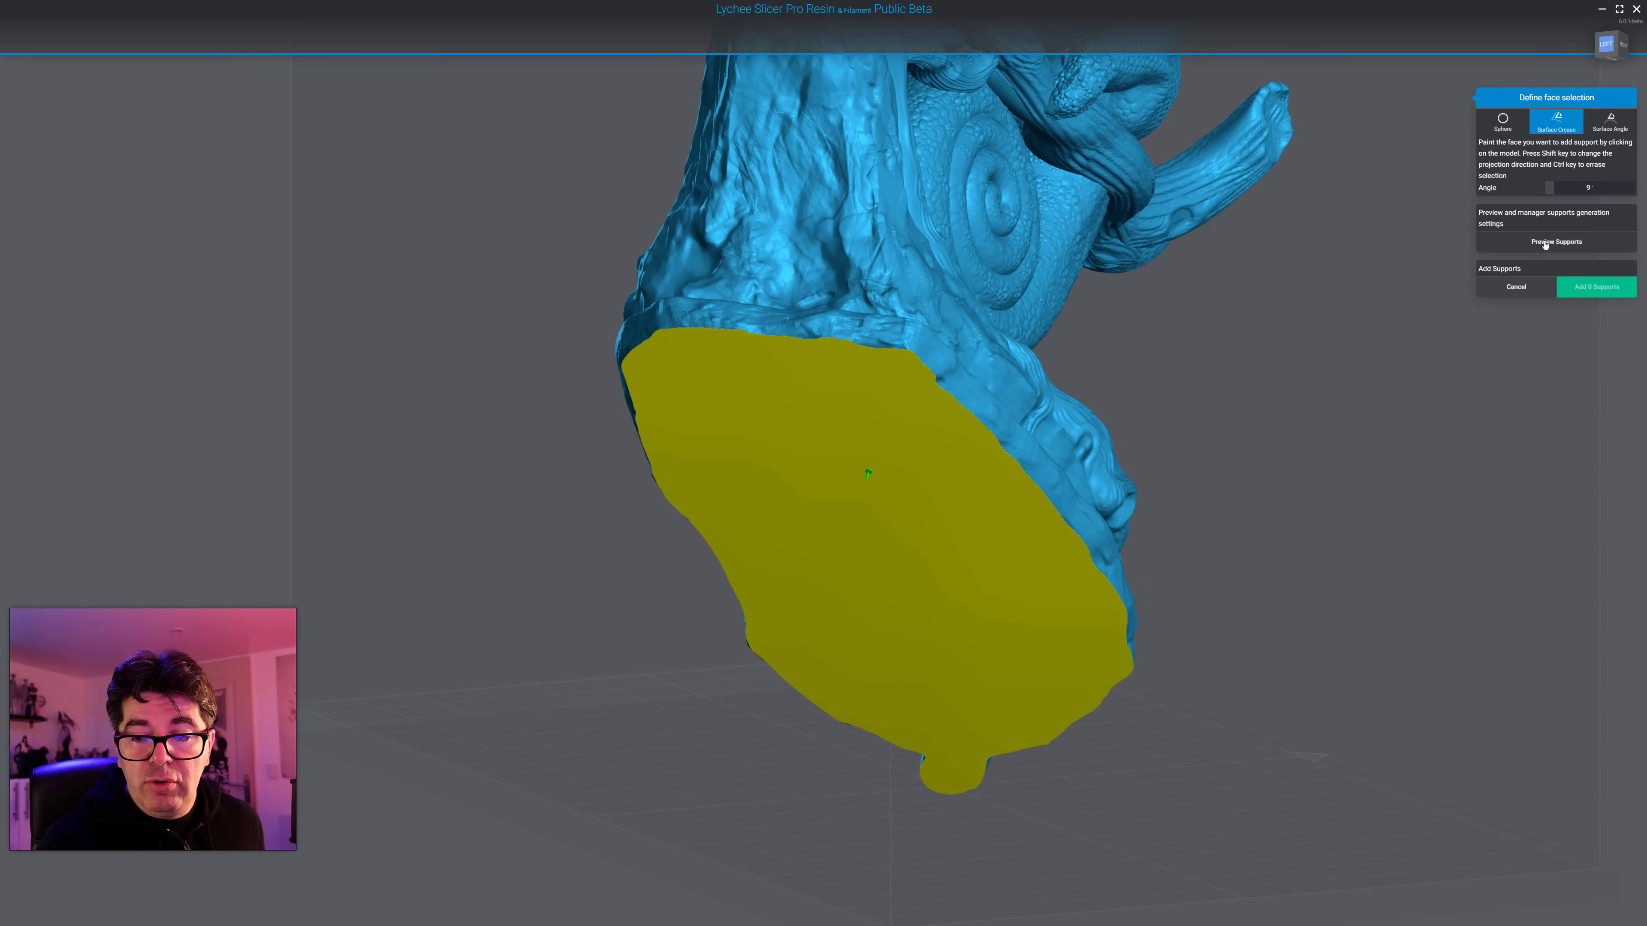
{"action": "left_click", "coordinate": [1545, 243]}
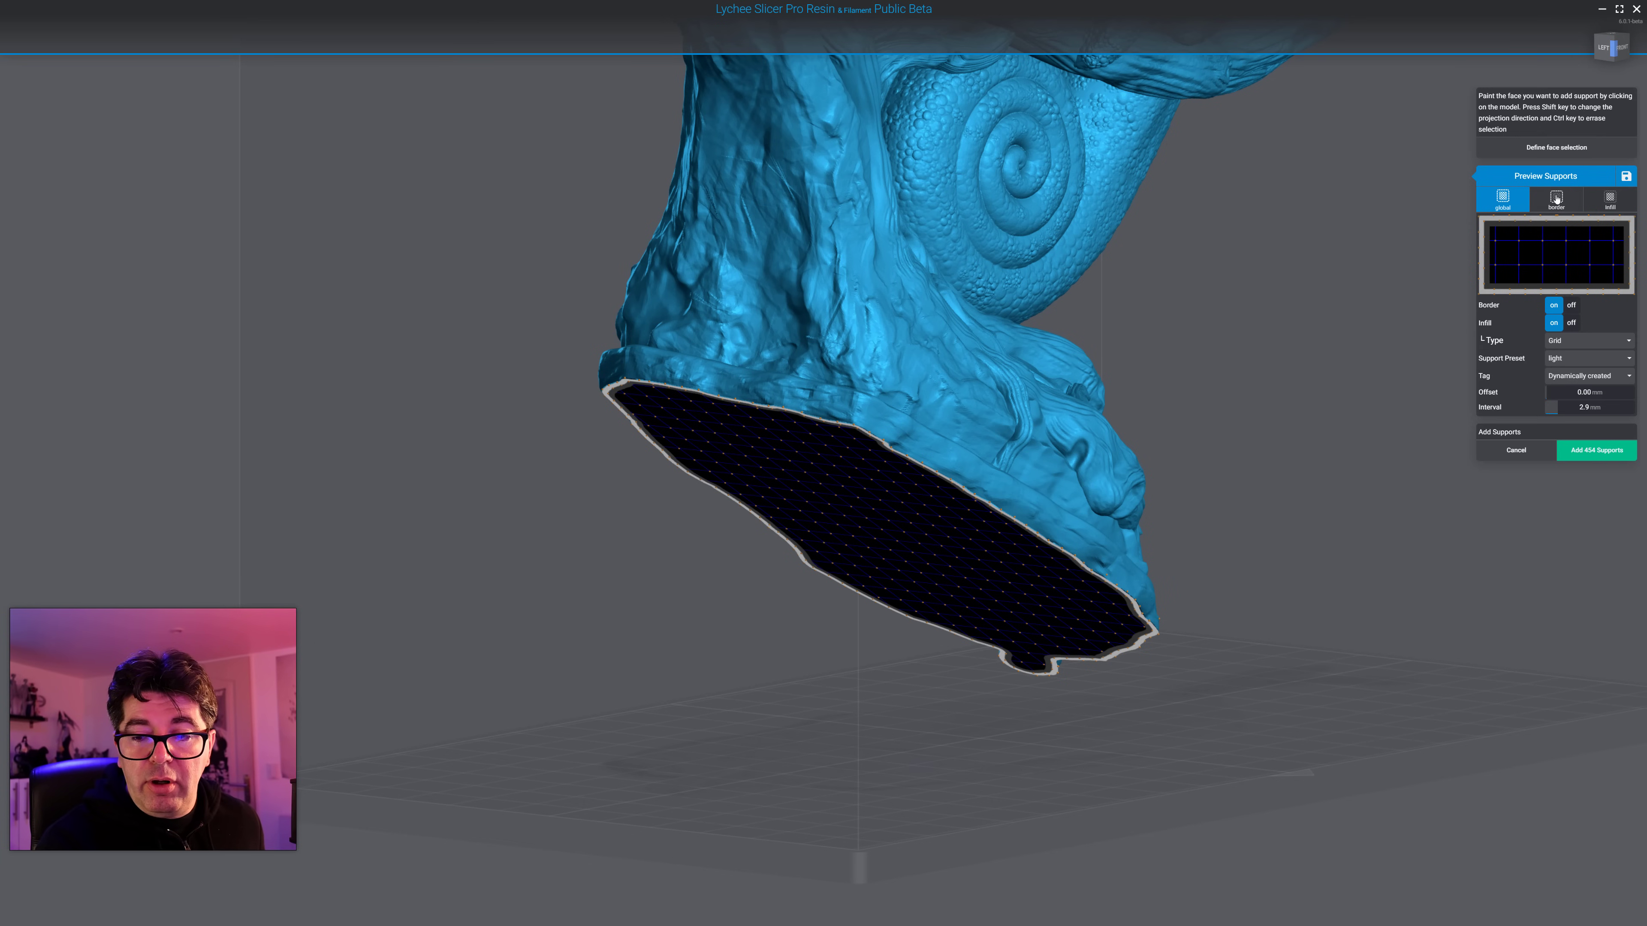
Step: Set the border offset of the projected supports to 0.50 mm
{"action": "left_click", "coordinate": [1555, 198]}
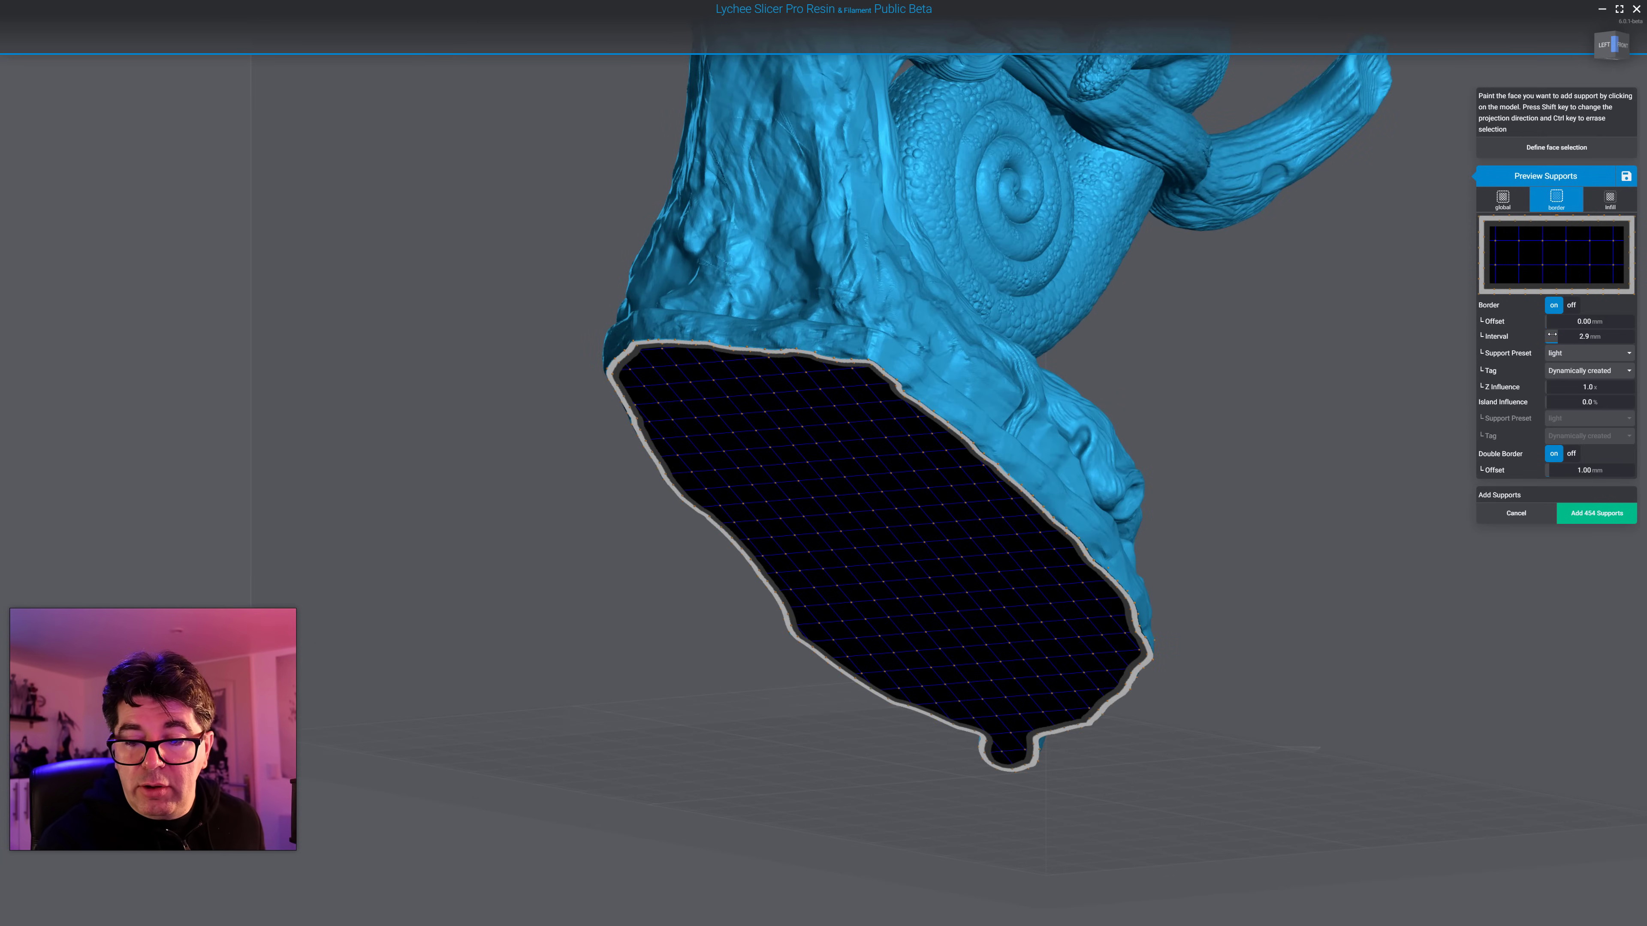
{"action": "left_click_drag", "start_coordinate": [1550, 321], "coordinate": [1555, 322]}
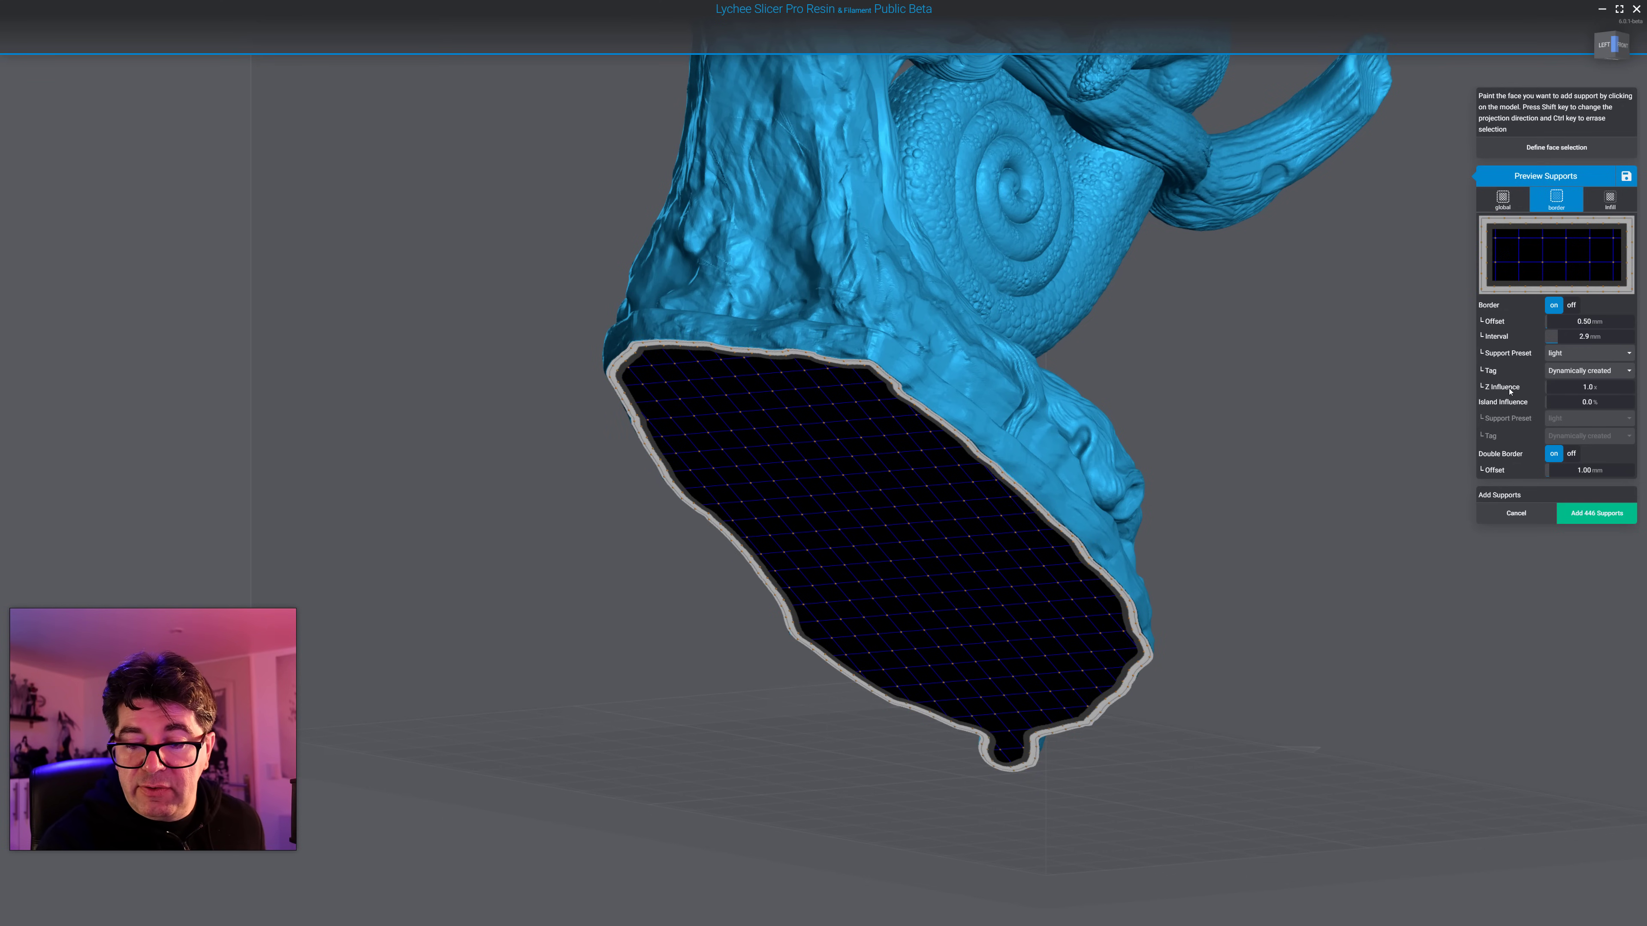
{"action": "left_click", "coordinate": [1601, 206]}
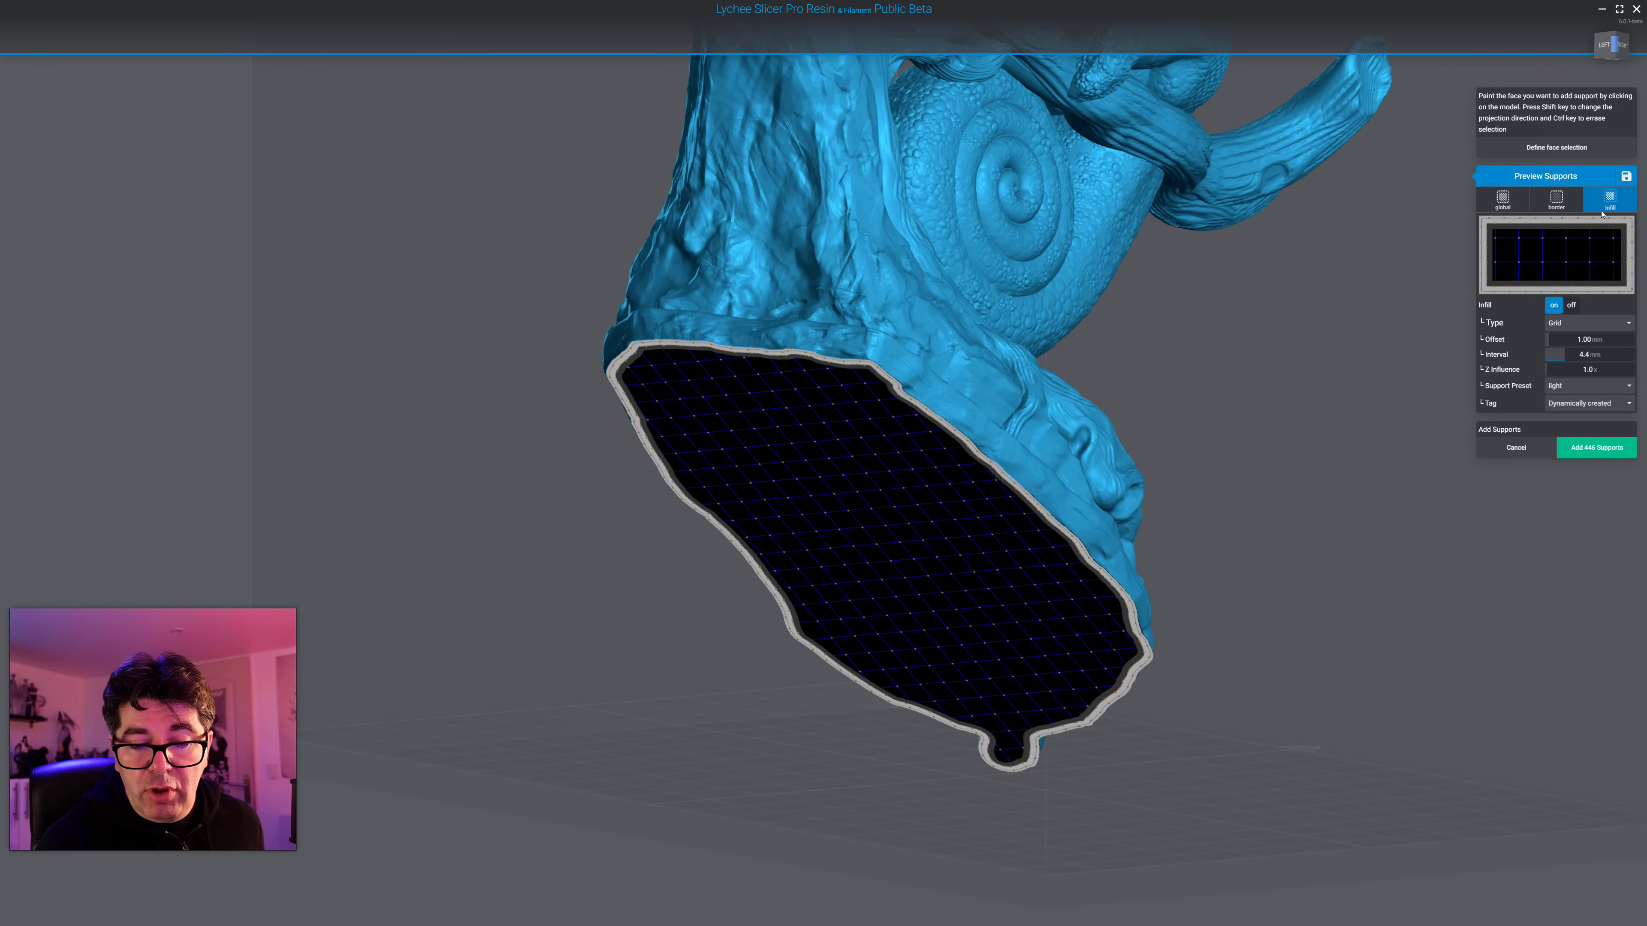
{"action": "left_click", "coordinate": [1554, 208]}
{"action": "mouse_move", "coordinate": [1225, 401]}
{"action": "right_mouse_down"}
{"action": "mouse_move", "coordinate": [1272, 346]}
{"action": "mouse_move", "coordinate": [1231, 386]}
{"action": "right_mouse_up"}
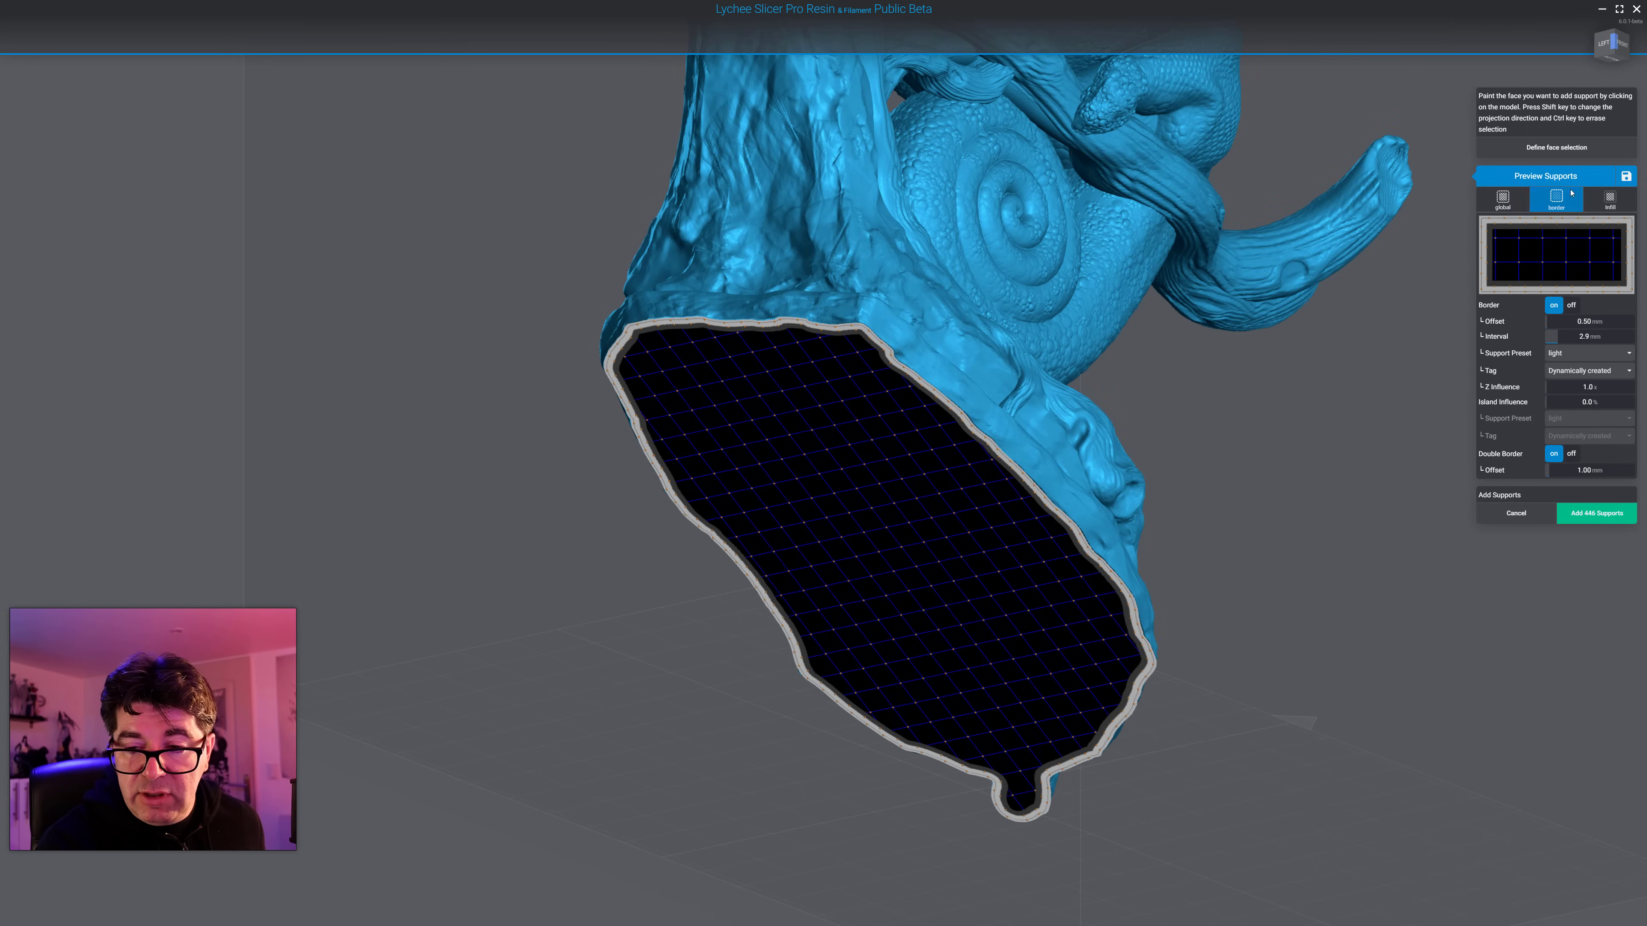
Step: Add the projected light supports with grid infill and double border under the base and inspect them from the side
{"action": "left_click", "coordinate": [1609, 205]}
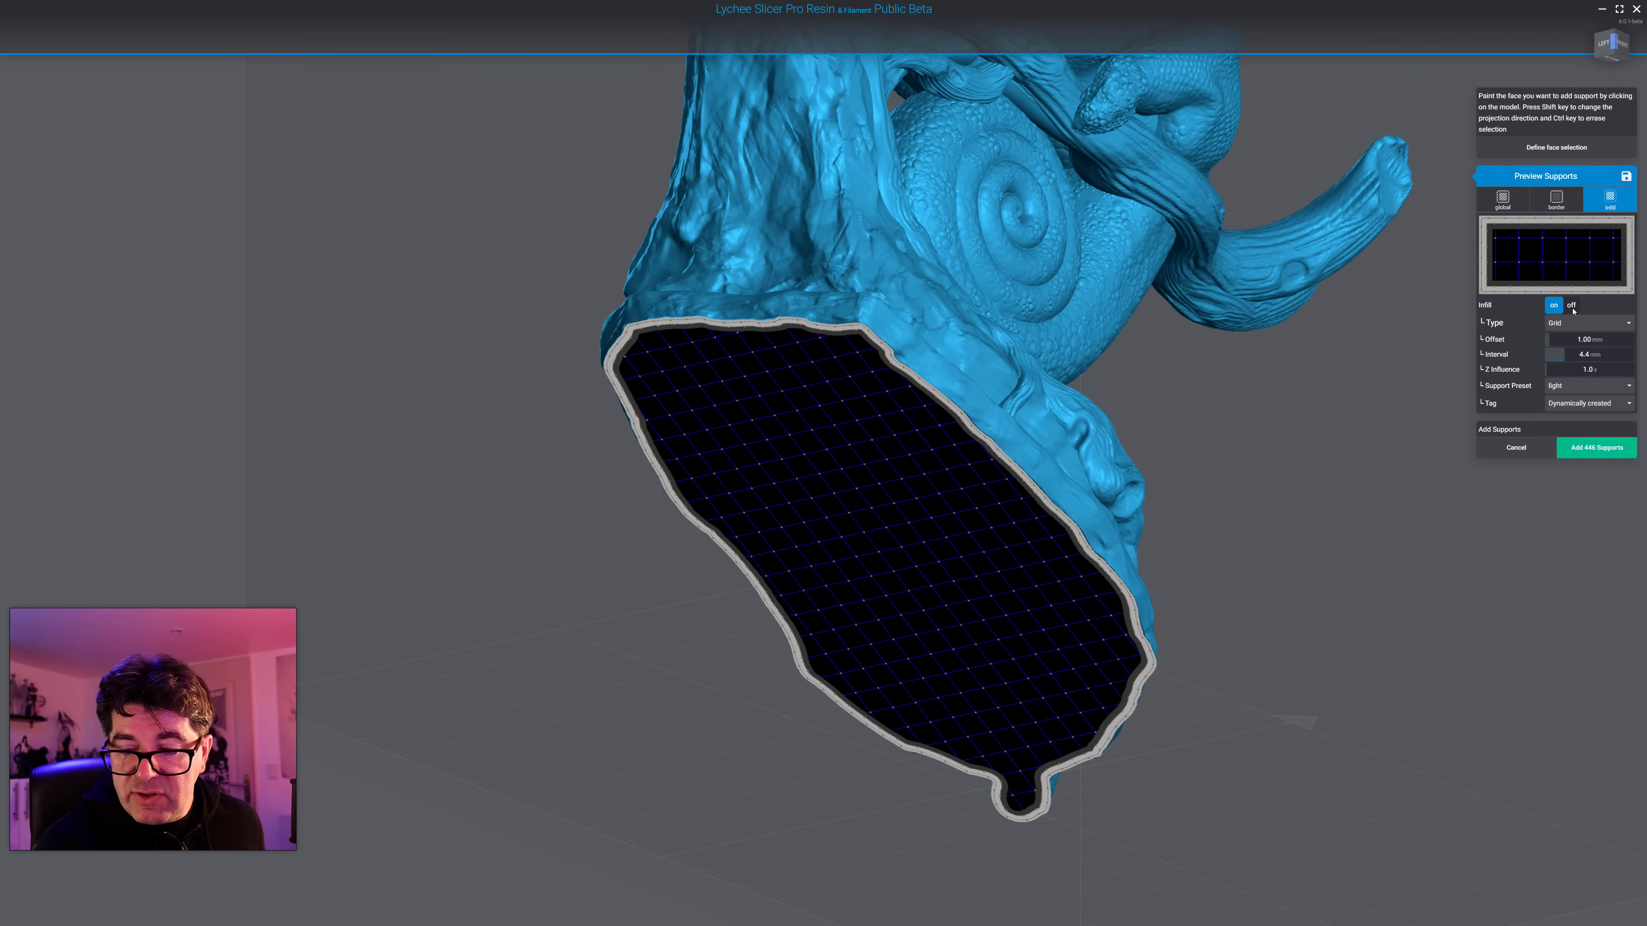
{"action": "left_click", "coordinate": [1601, 449]}
{"action": "right_click_drag", "start_coordinate": [1256, 508], "coordinate": [1257, 434]}
{"action": "right_click_drag", "start_coordinate": [1294, 488], "coordinate": [1103, 446]}
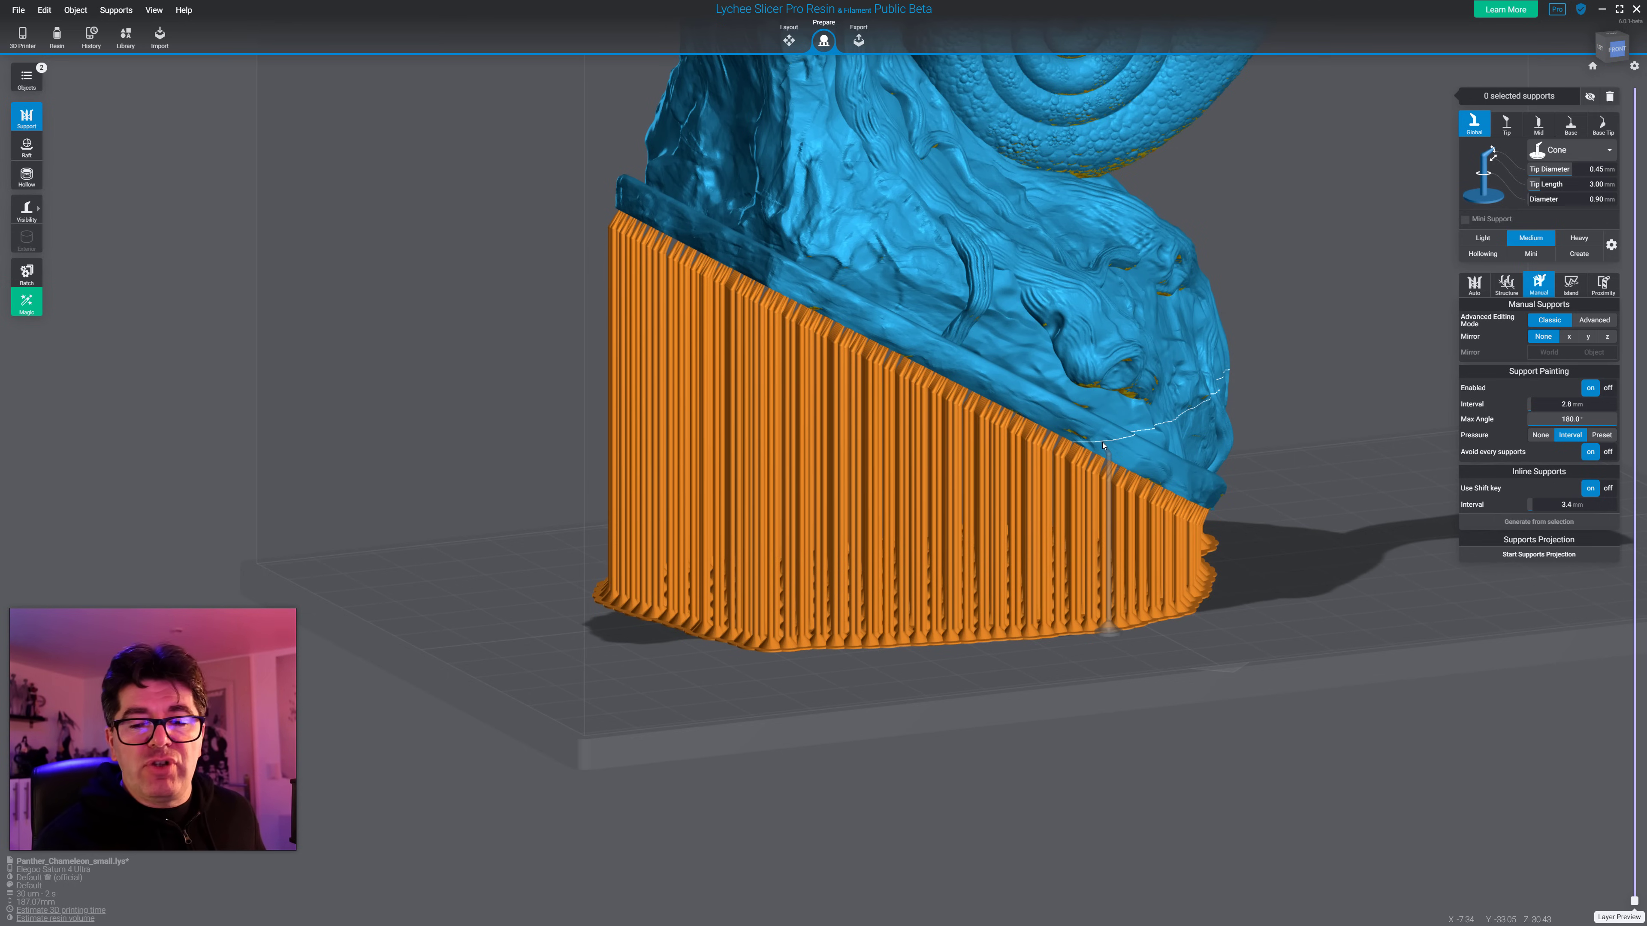
{"action": "right_click_drag", "start_coordinate": [1161, 454], "coordinate": [1126, 614]}
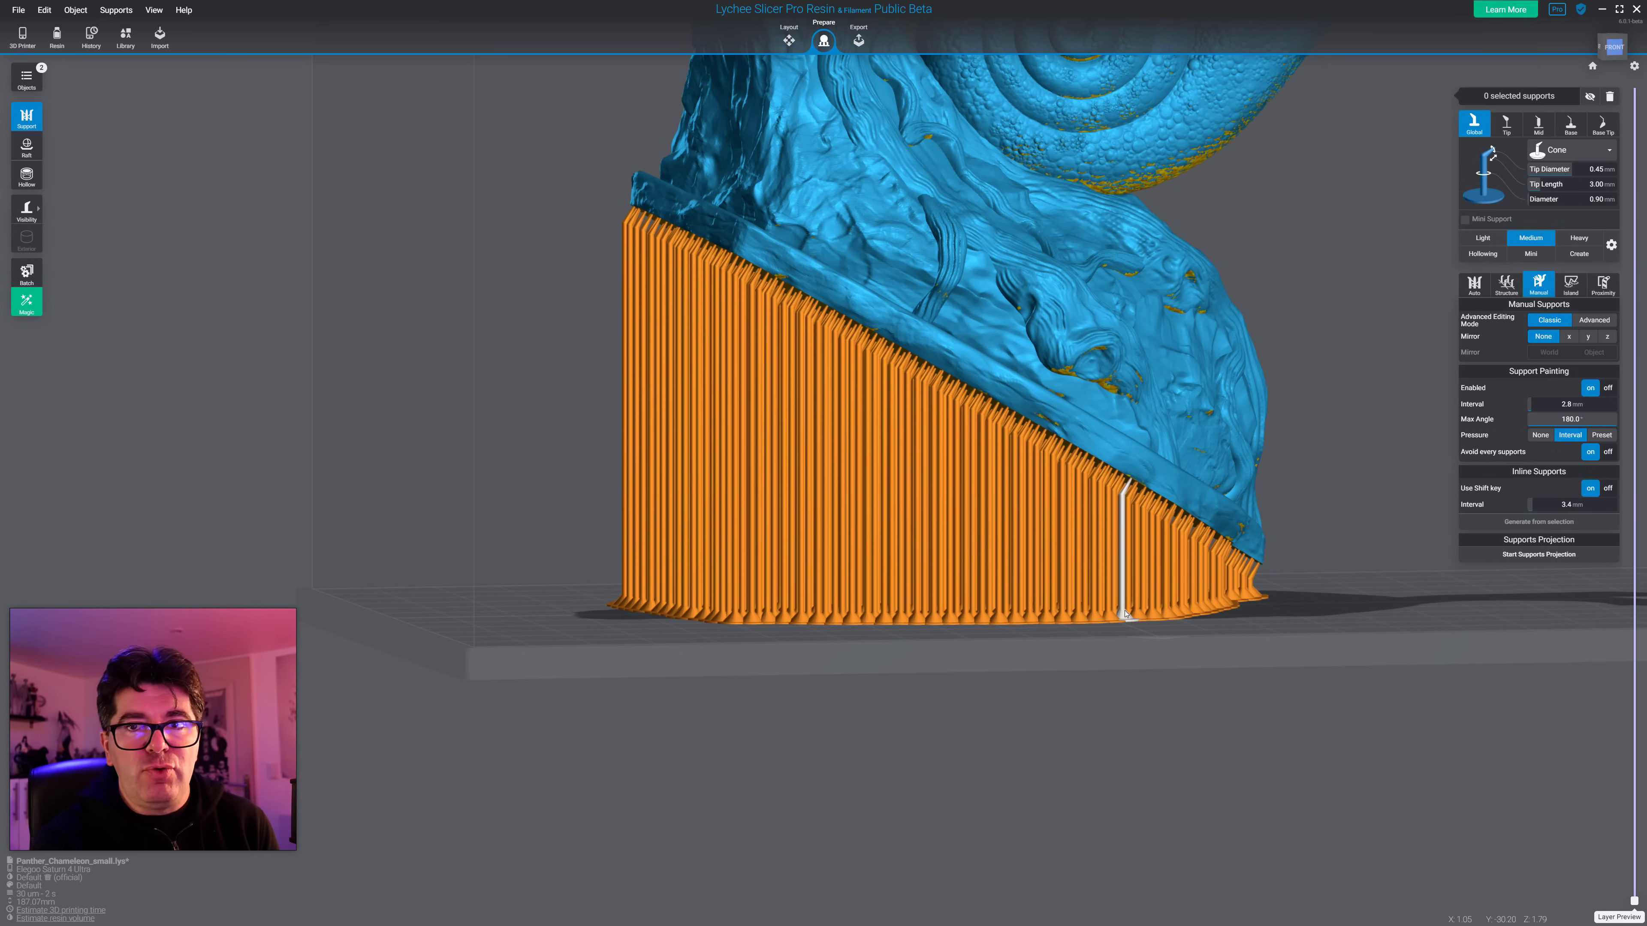
Step: Turn on Snap on Grid with a 5.0 mm grid interval and select all the projected supports beneath the base
{"action": "left_click", "coordinate": [1506, 293]}
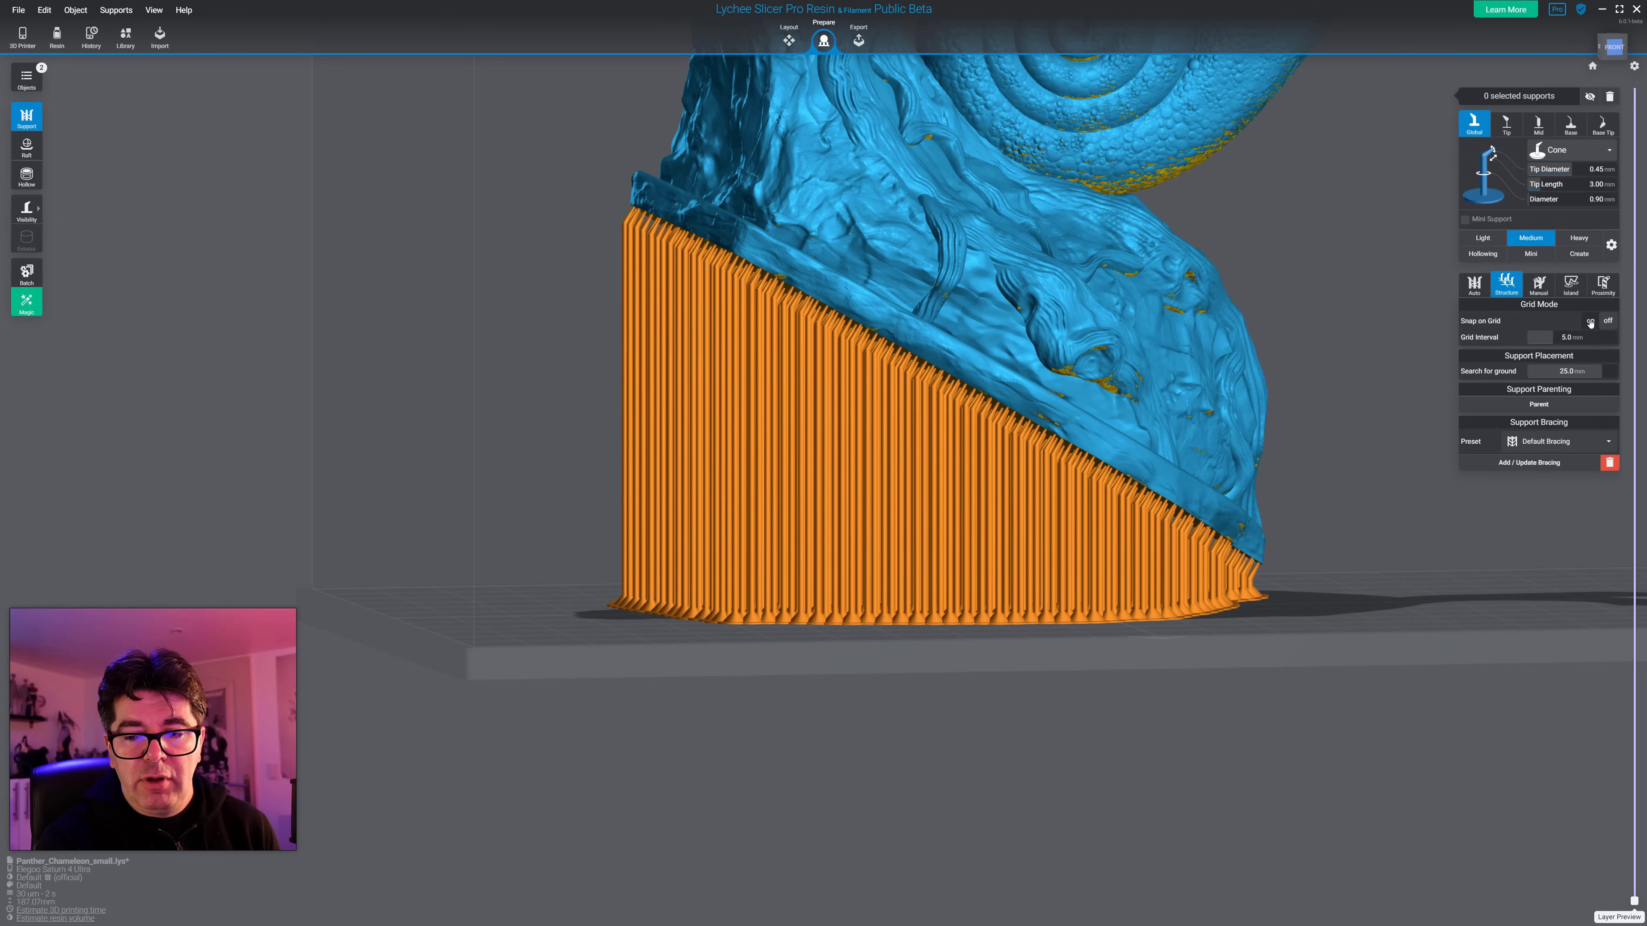
{"action": "right_click_drag", "start_coordinate": [1285, 442], "coordinate": [1170, 637]}
{"action": "left_click", "coordinate": [1054, 665]}
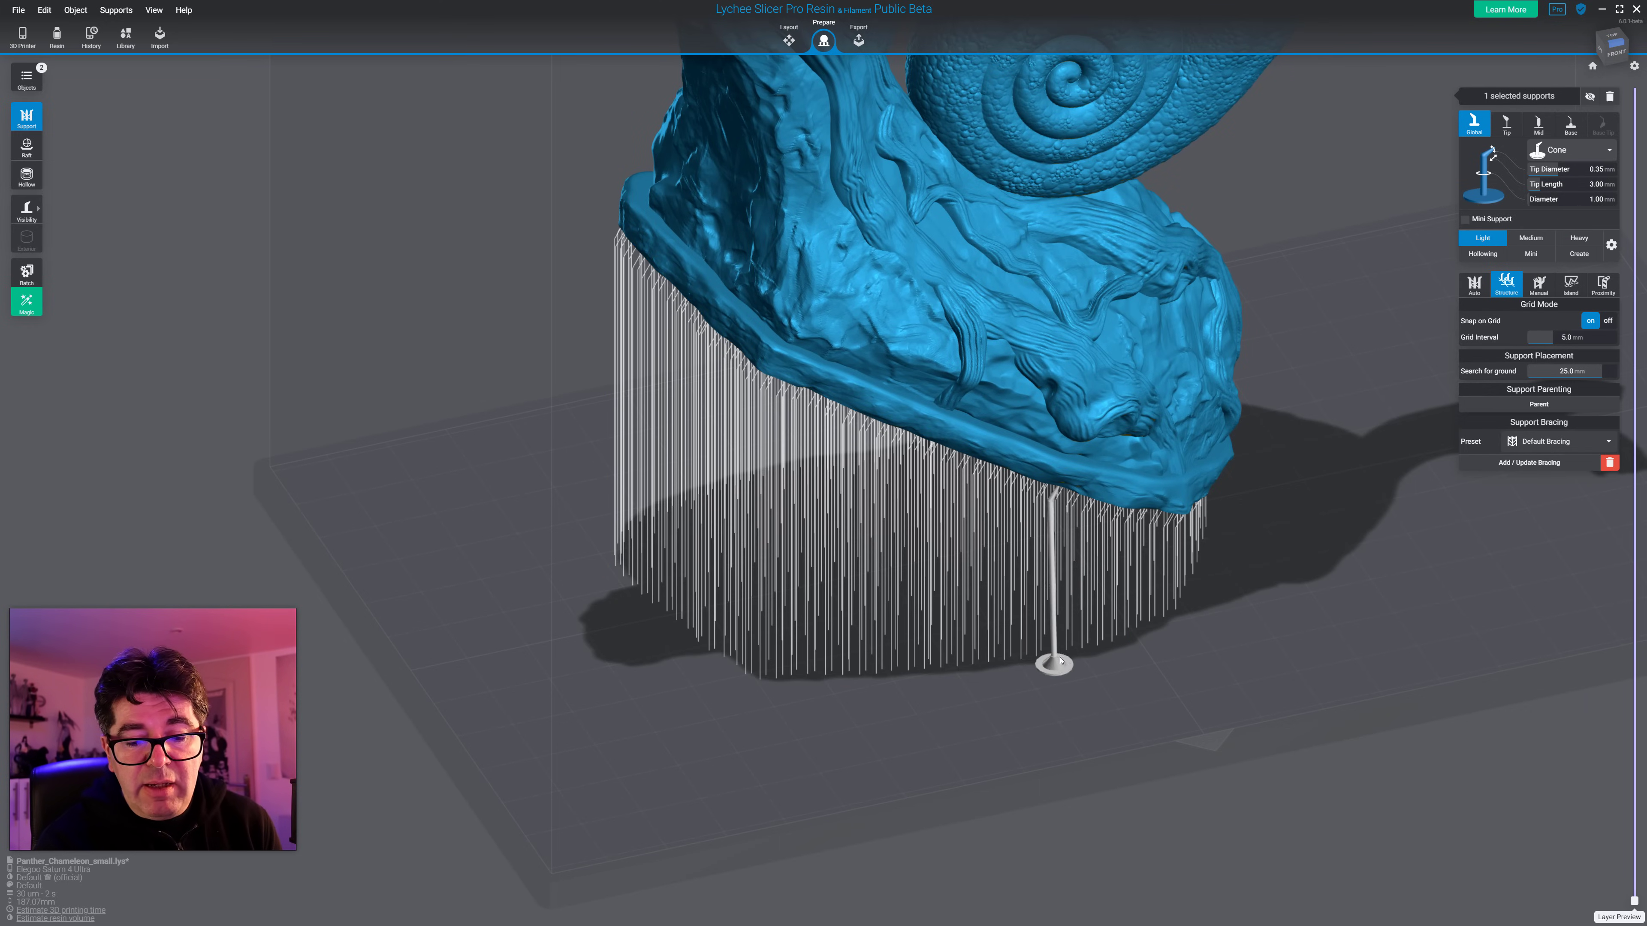
{"action": "key", "text": "1"}
{"action": "scroll", "coordinate": [1270, 610], "scroll_direction": "up", "scroll_amount": 3}
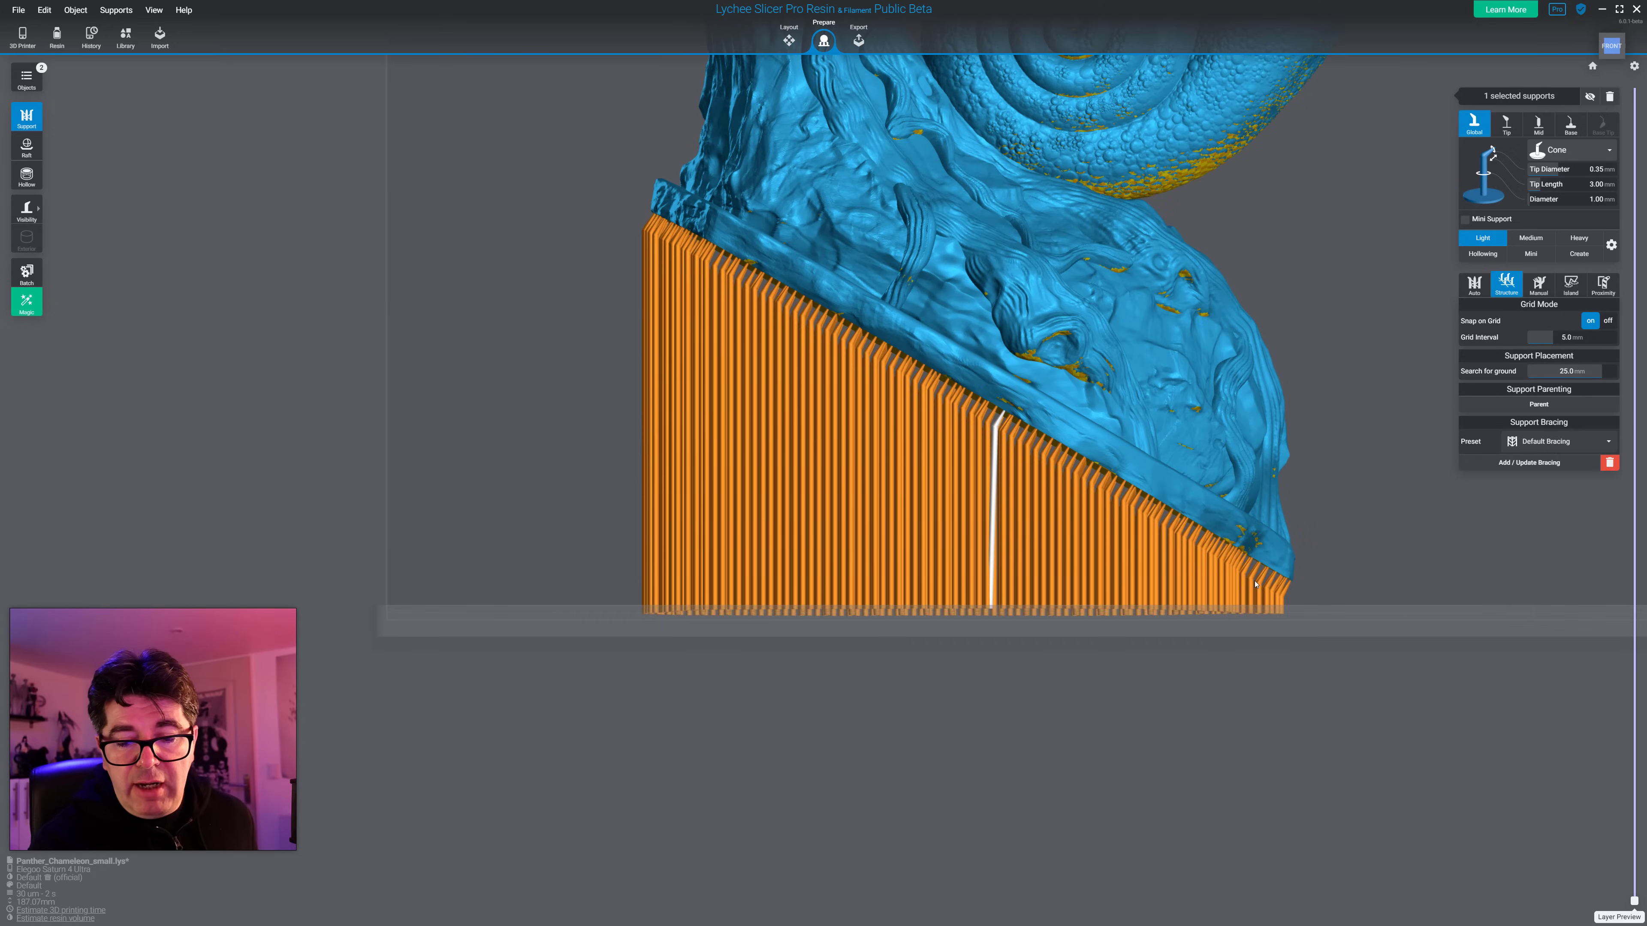
{"action": "left_click_drag", "start_coordinate": [1465, 690], "coordinate": [463, 587]}
{"action": "right_click_drag", "start_coordinate": [463, 587], "coordinate": [385, 189]}
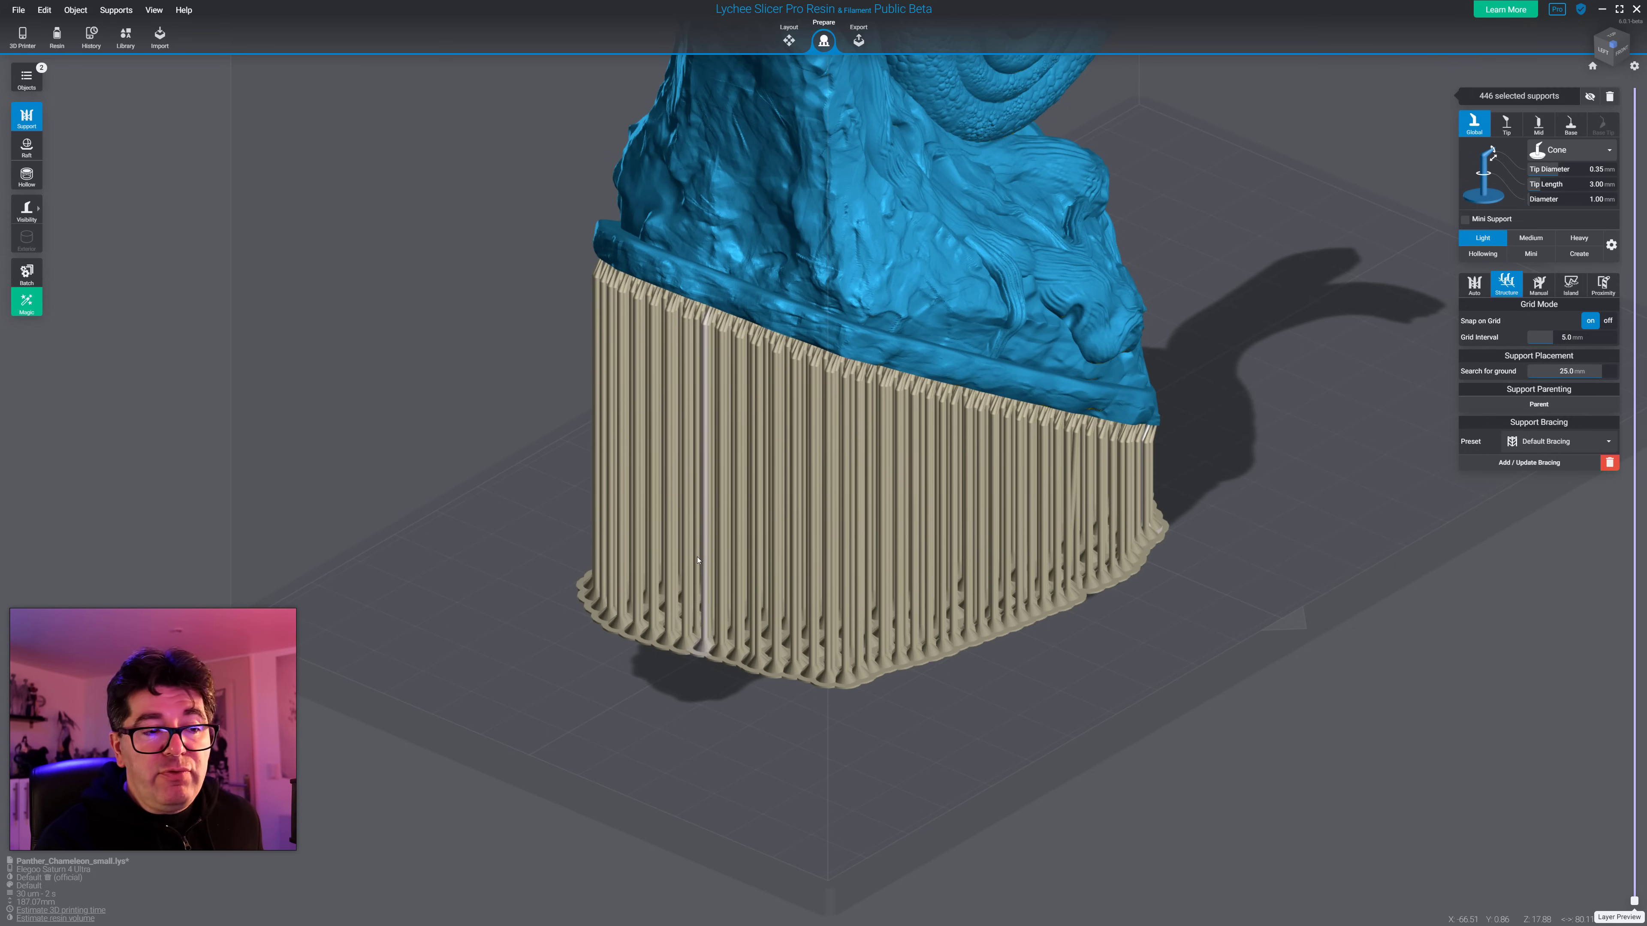
Step: Recalculate the selected projected supports so that they snap to the 5.0 mm grid
{"action": "left_click", "coordinate": [115, 10]}
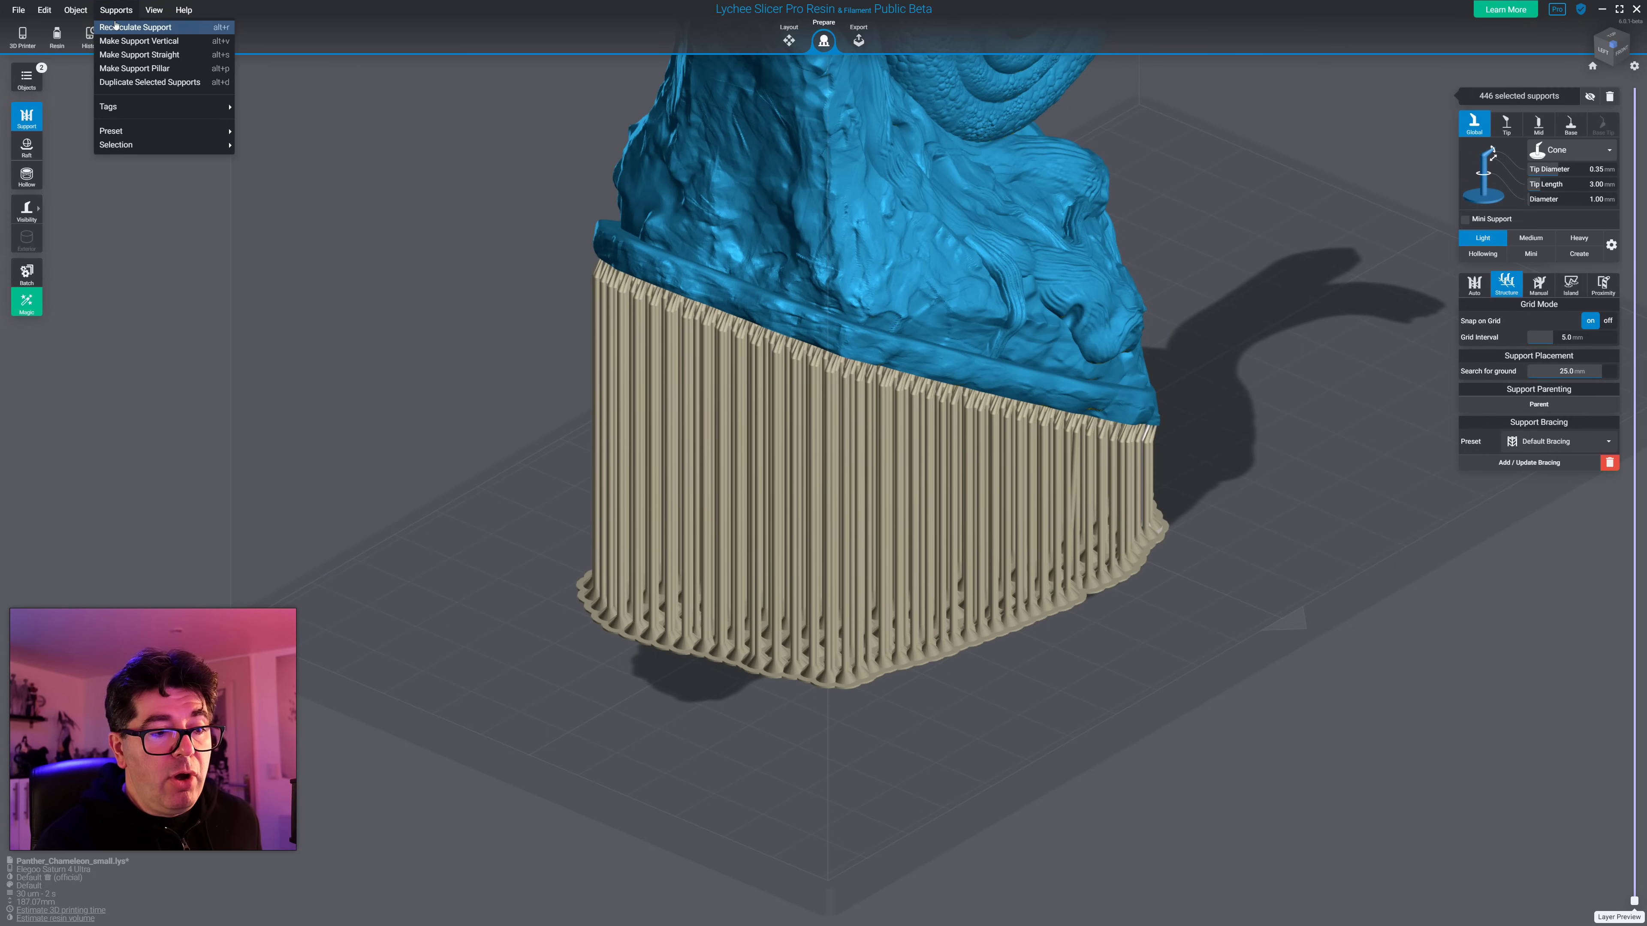
{"action": "left_click", "coordinate": [115, 28]}
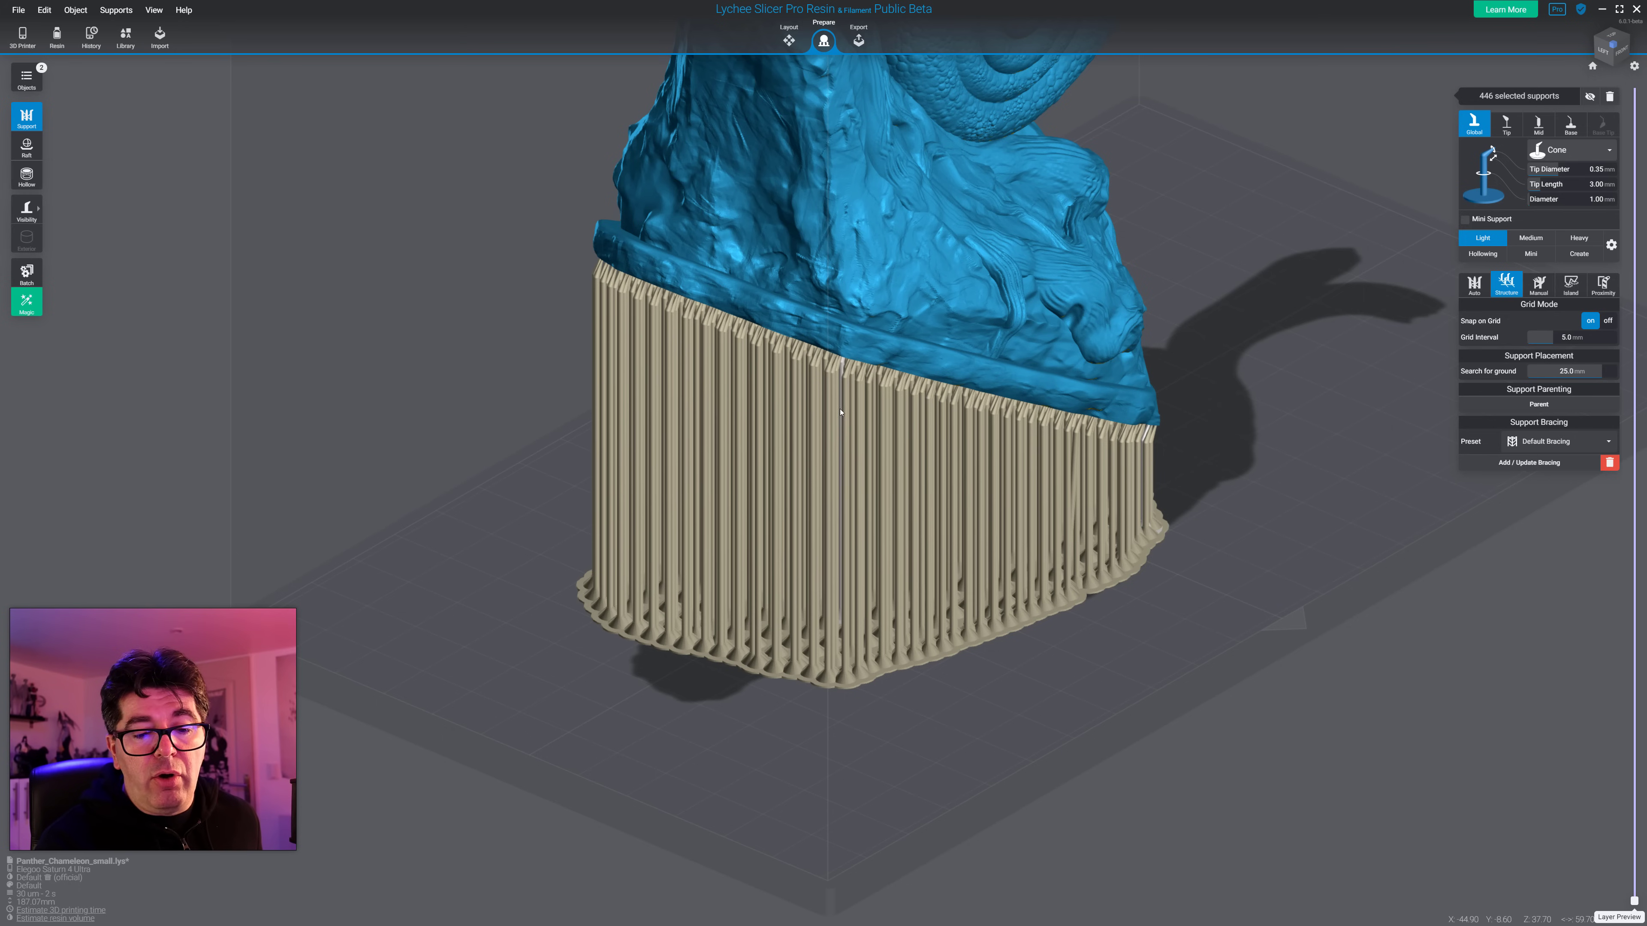
{"action": "right_click", "coordinate": [843, 416]}
{"action": "left_click", "coordinate": [875, 483]}
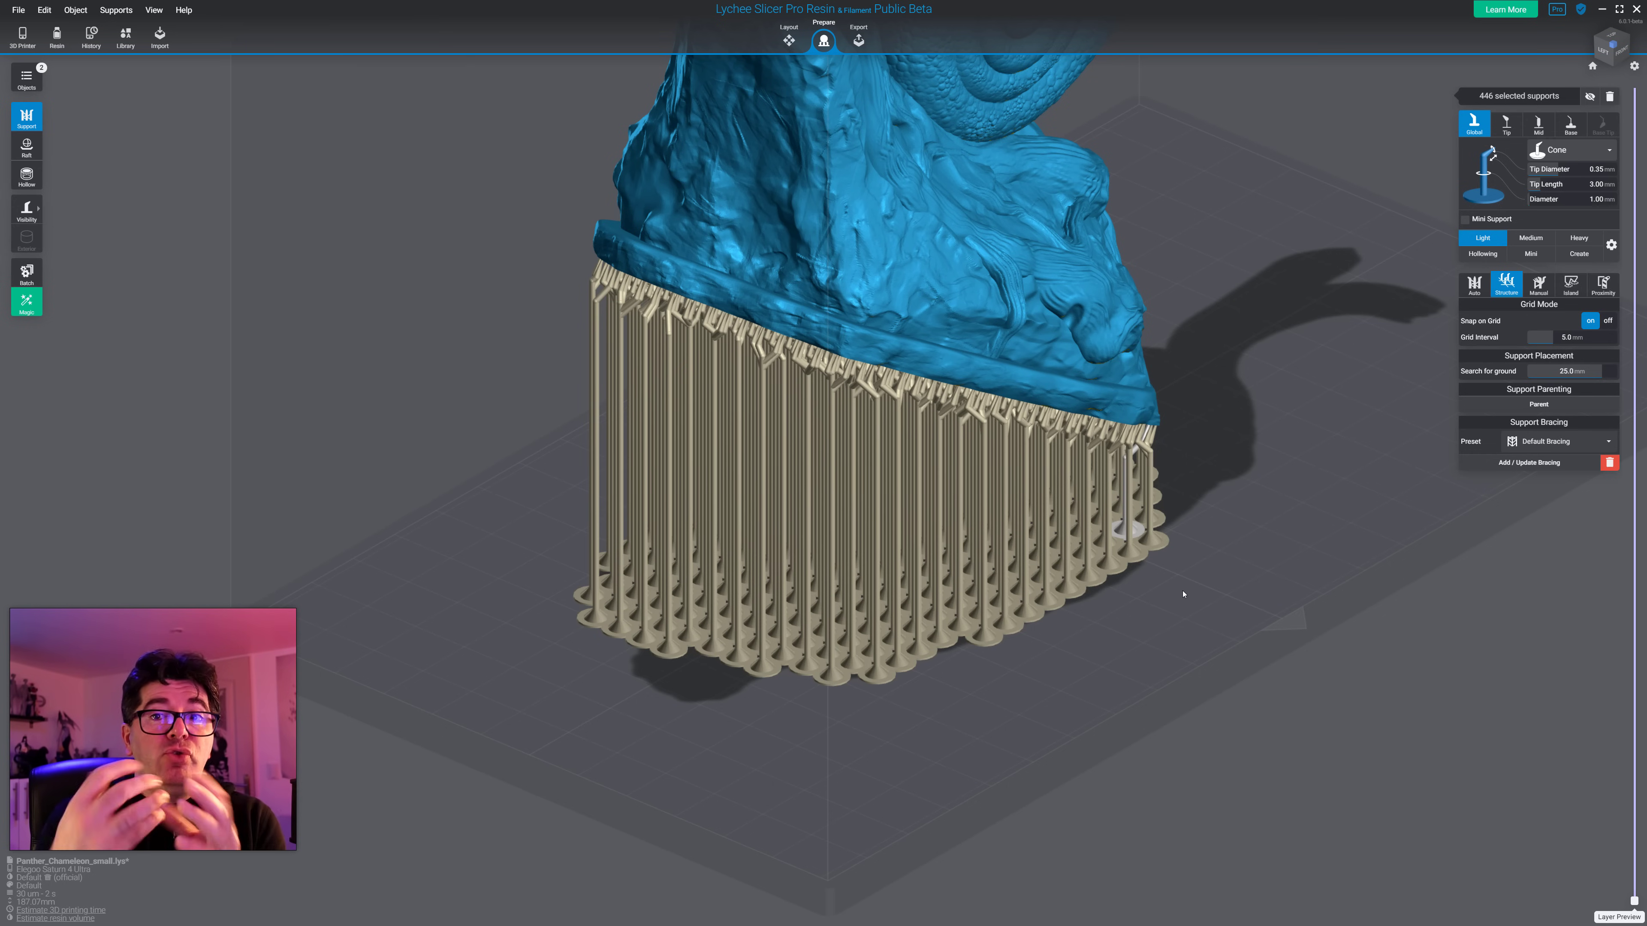
Step: Inspect the recalculated grid-snapped supports from the front and at an angle, and clear the support selection
{"action": "right_click_drag", "start_coordinate": [1173, 471], "coordinate": [1175, 587]}
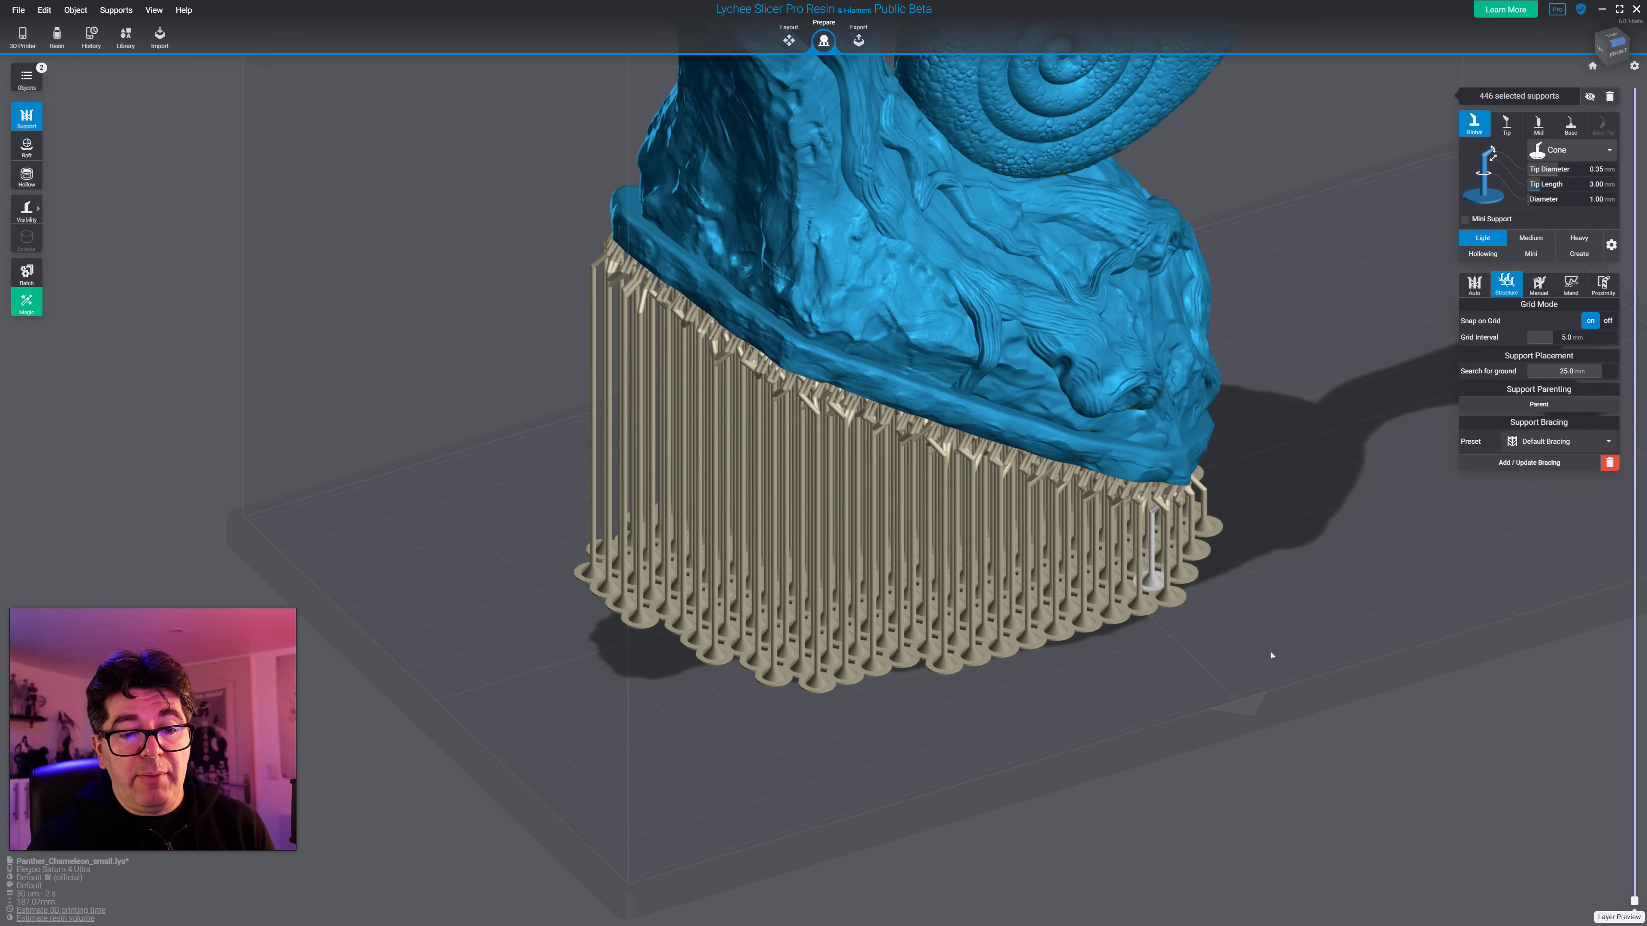
{"action": "key", "text": "1"}
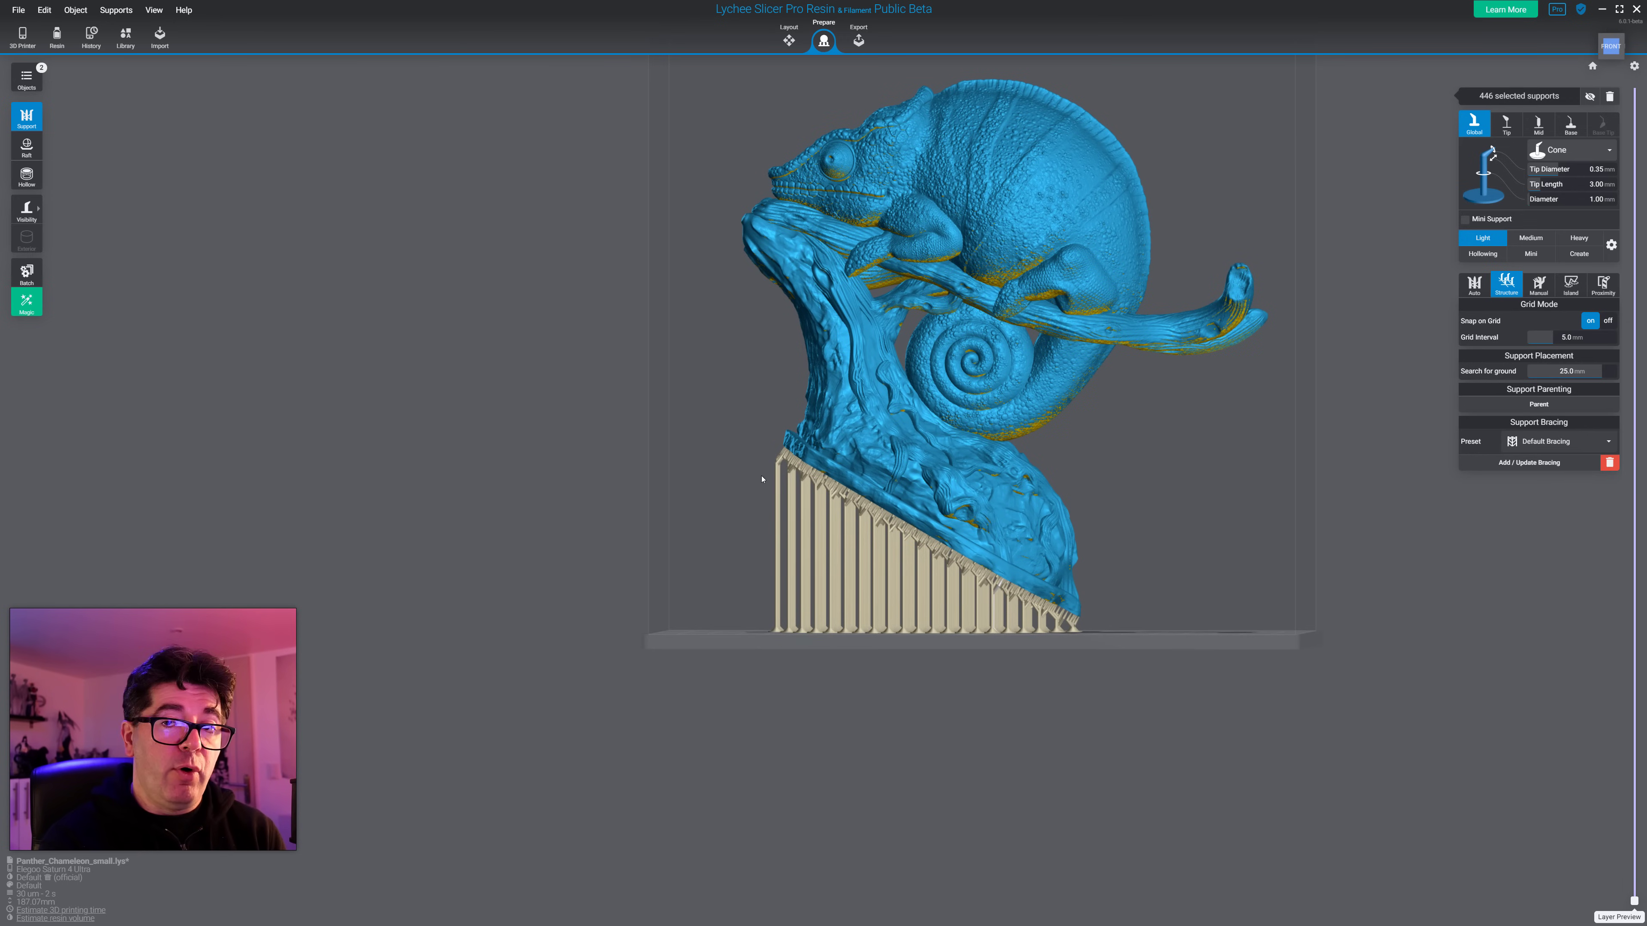
{"action": "mouse_move", "coordinate": [1635, 902]}
{"action": "left_mouse_down"}
{"action": "mouse_move", "coordinate": [1624, 632]}
{"action": "mouse_move", "coordinate": [1634, 901]}
{"action": "left_mouse_up"}
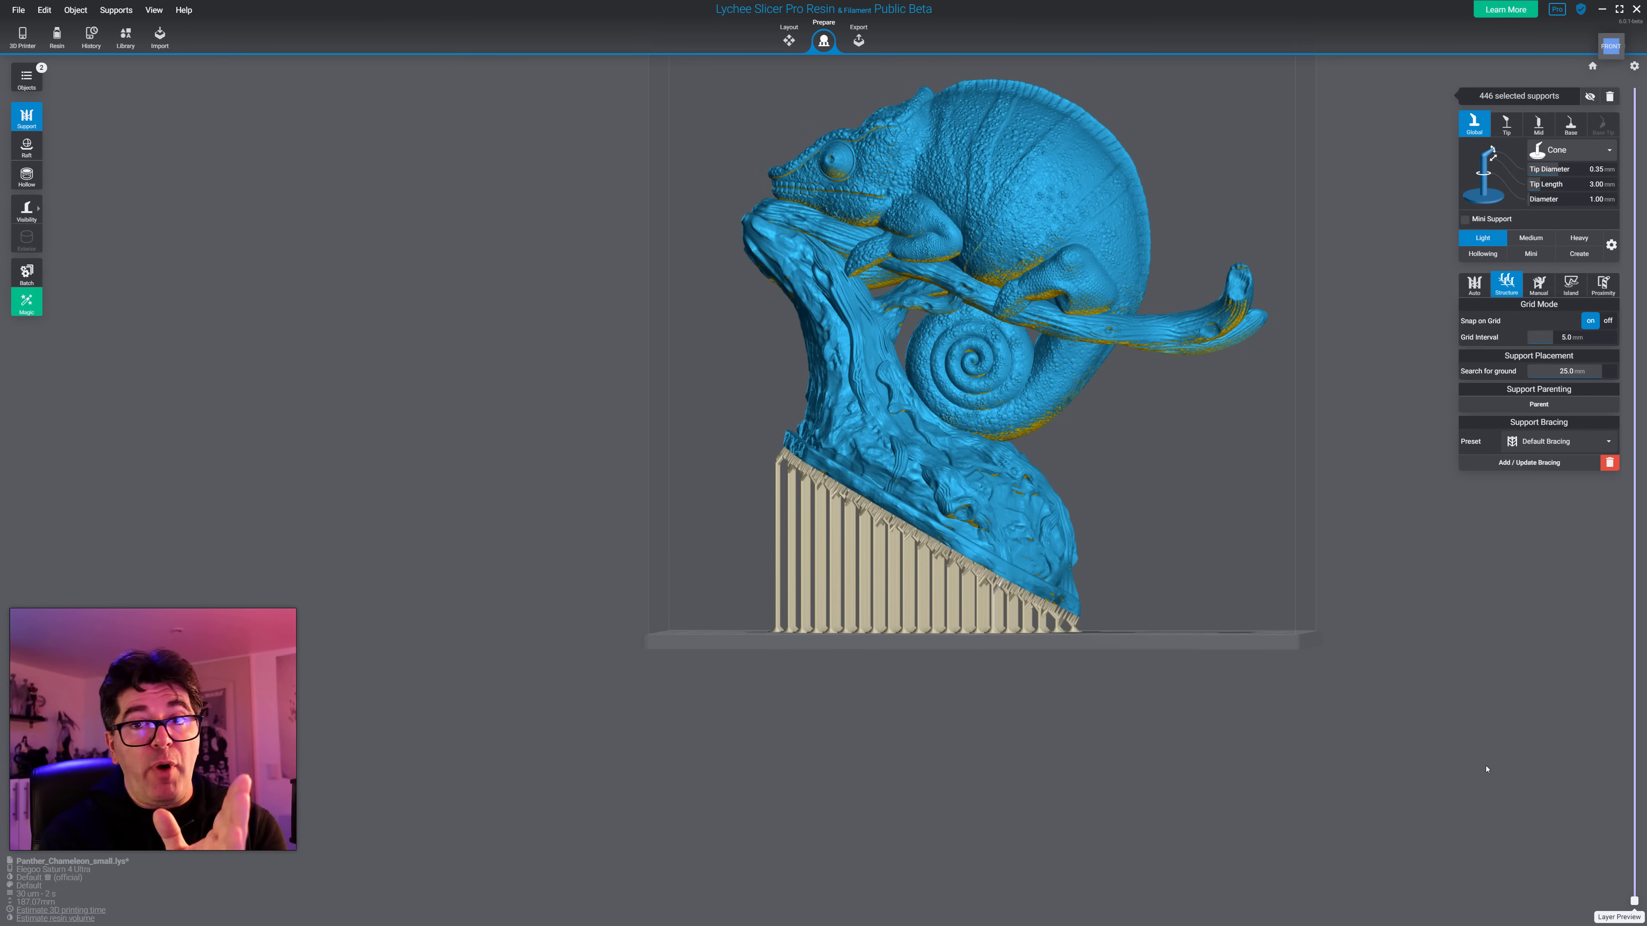
{"action": "mouse_move", "coordinate": [1299, 664]}
{"action": "left_mouse_down"}
{"action": "mouse_move", "coordinate": [1504, 682]}
{"action": "mouse_move", "coordinate": [1404, 665]}
{"action": "mouse_move", "coordinate": [1263, 679]}
{"action": "mouse_move", "coordinate": [1359, 680]}
{"action": "mouse_move", "coordinate": [1316, 683]}
{"action": "left_mouse_up"}
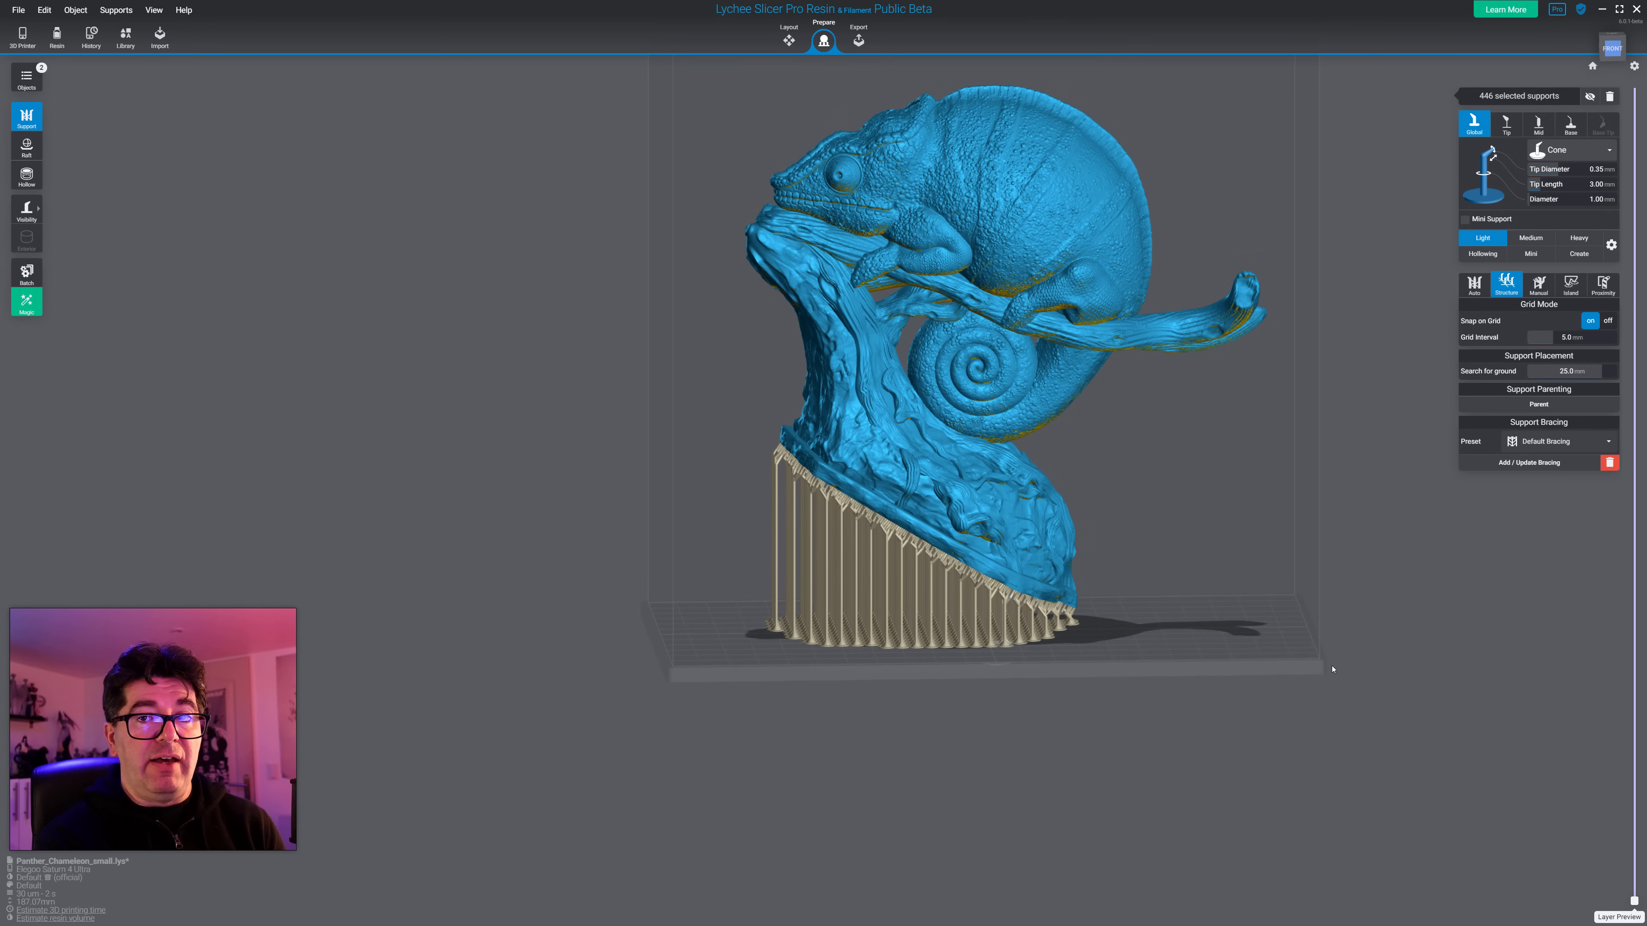
{"action": "left_click_drag", "start_coordinate": [1313, 624], "coordinate": [1397, 673]}
{"action": "scroll", "coordinate": [1202, 684], "scroll_direction": "up", "scroll_amount": 6}
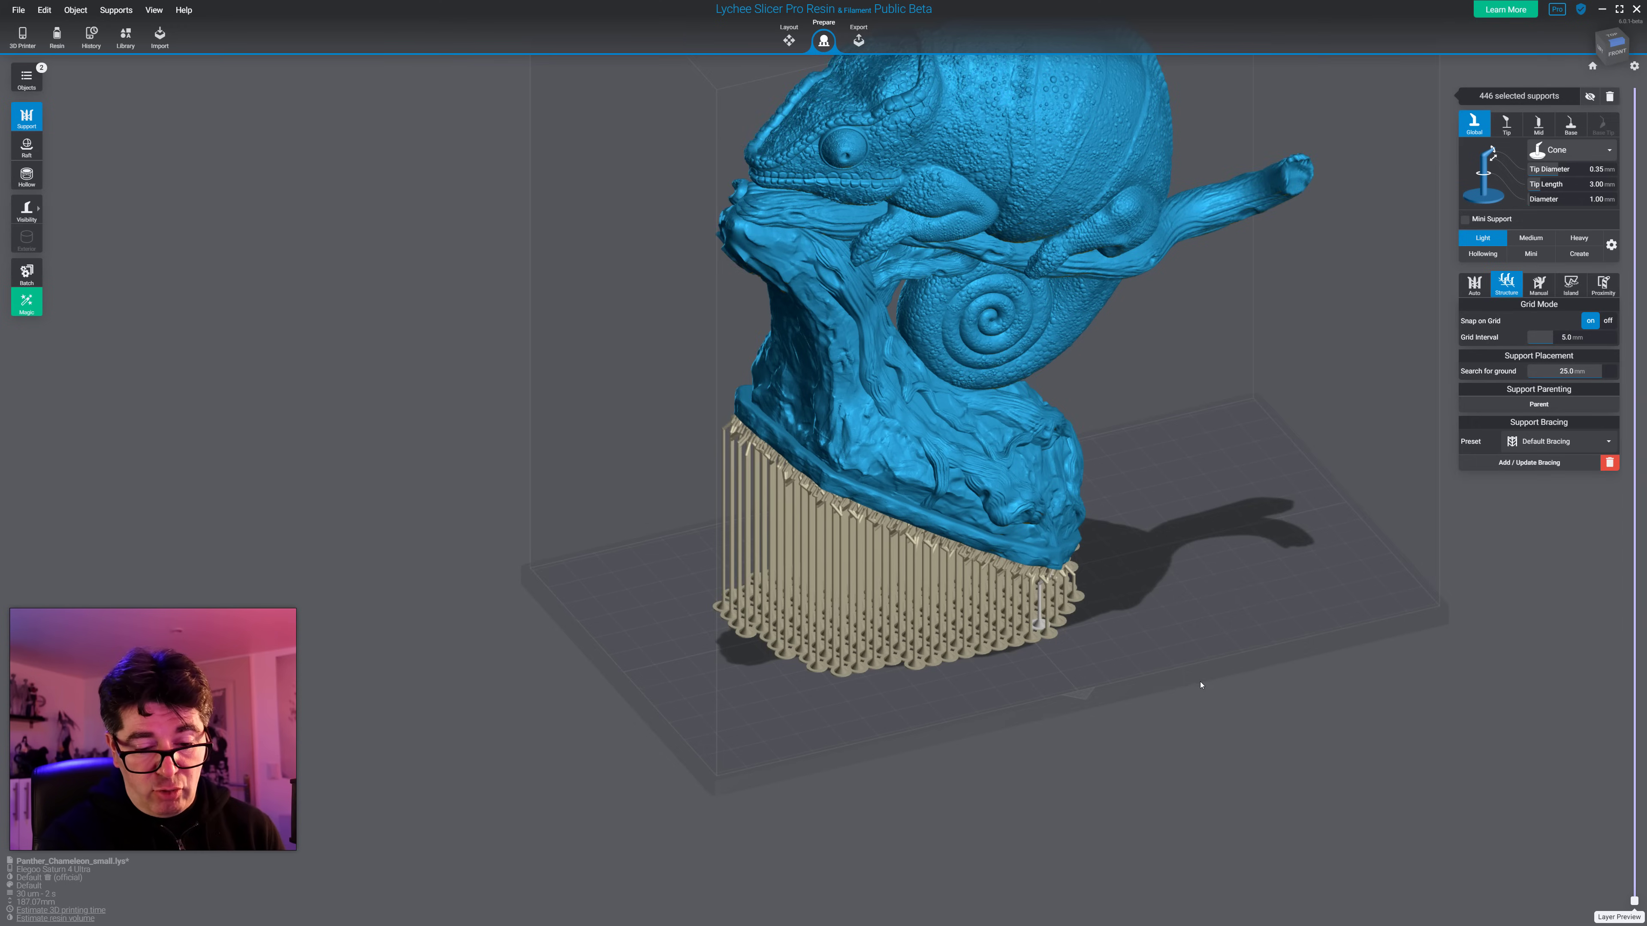
{"action": "left_click", "coordinate": [1246, 495]}
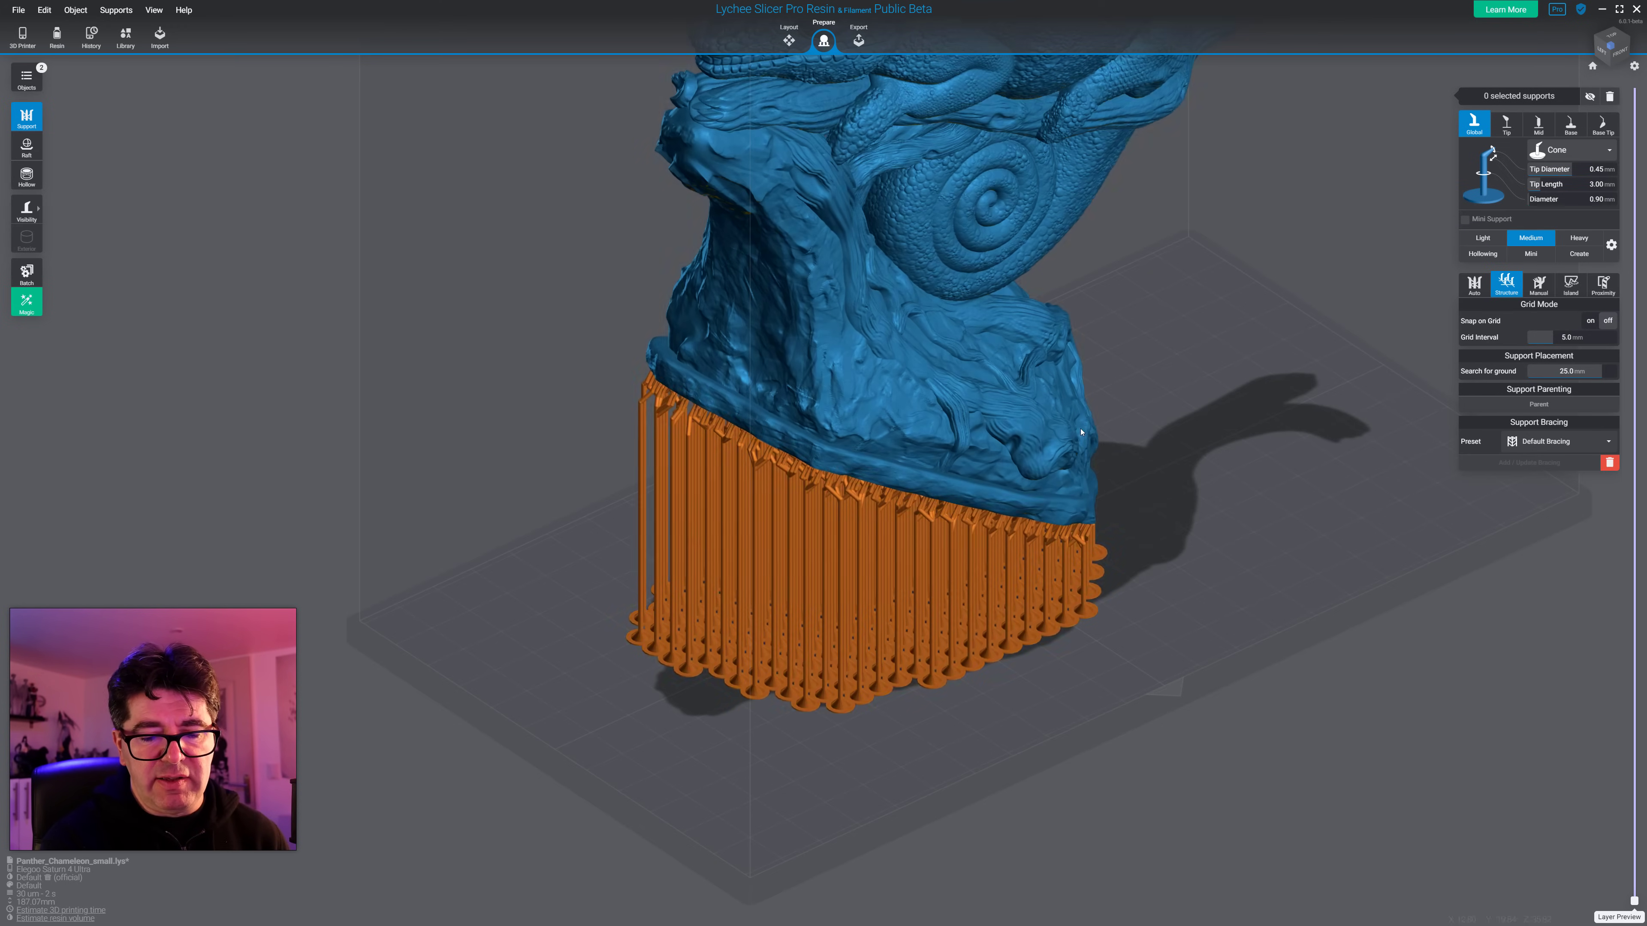
Step: Add bracing to all the grid-snapped supports with the Default Bracing preset
{"action": "left_click_drag", "start_coordinate": [1264, 506], "coordinate": [1399, 566]}
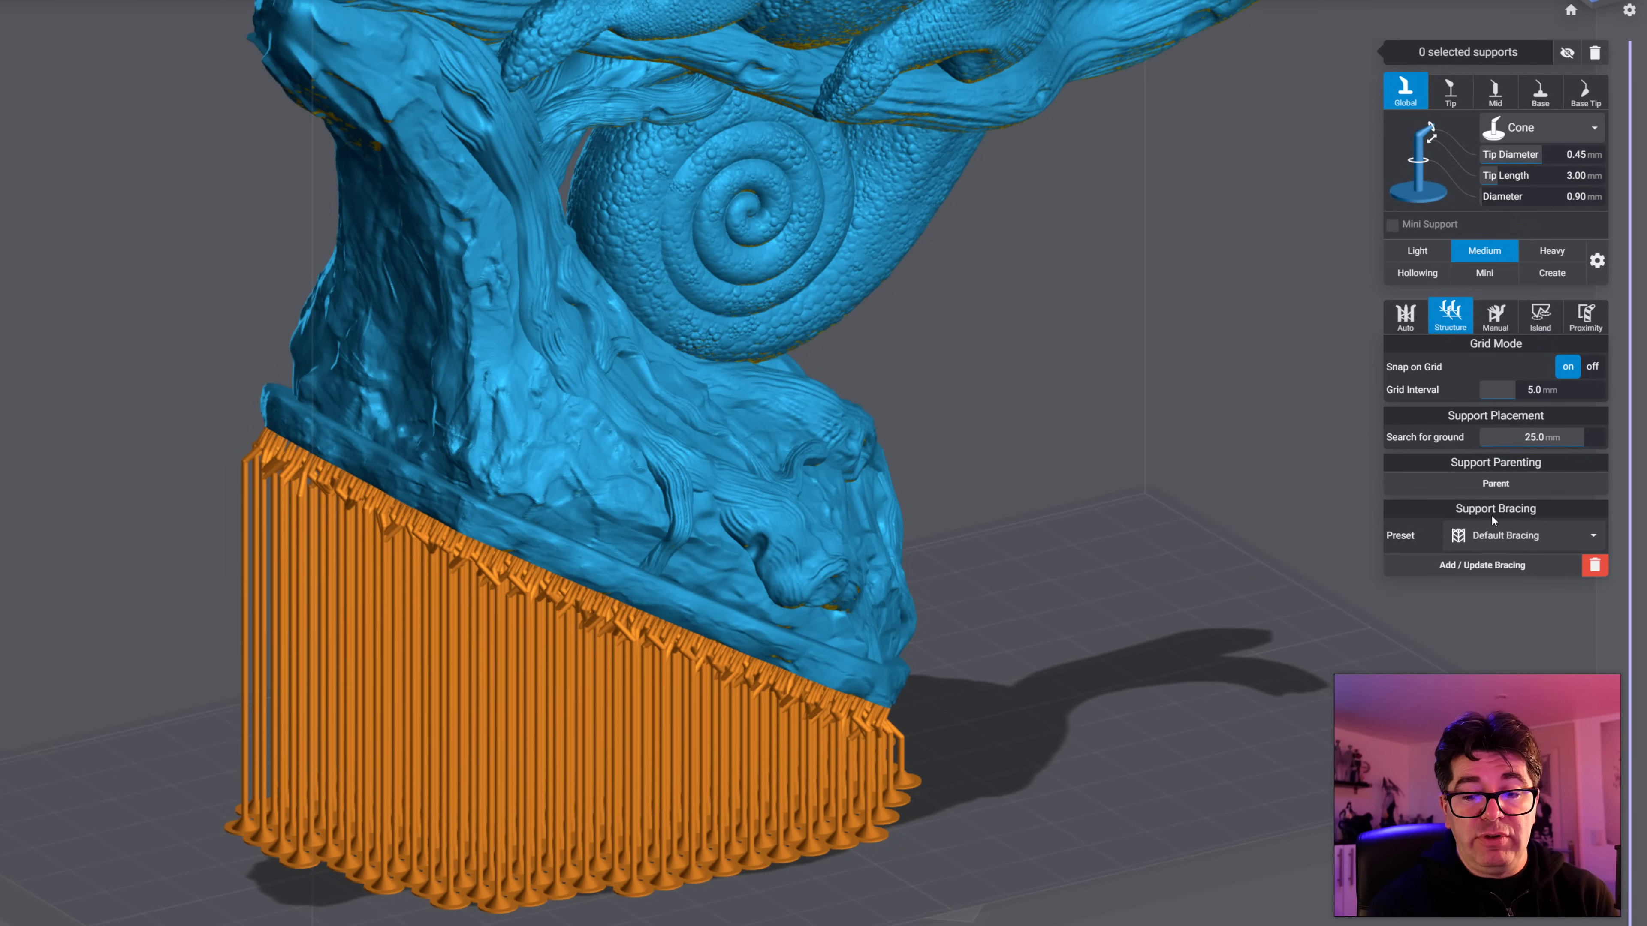
{"action": "left_click", "coordinate": [1507, 544]}
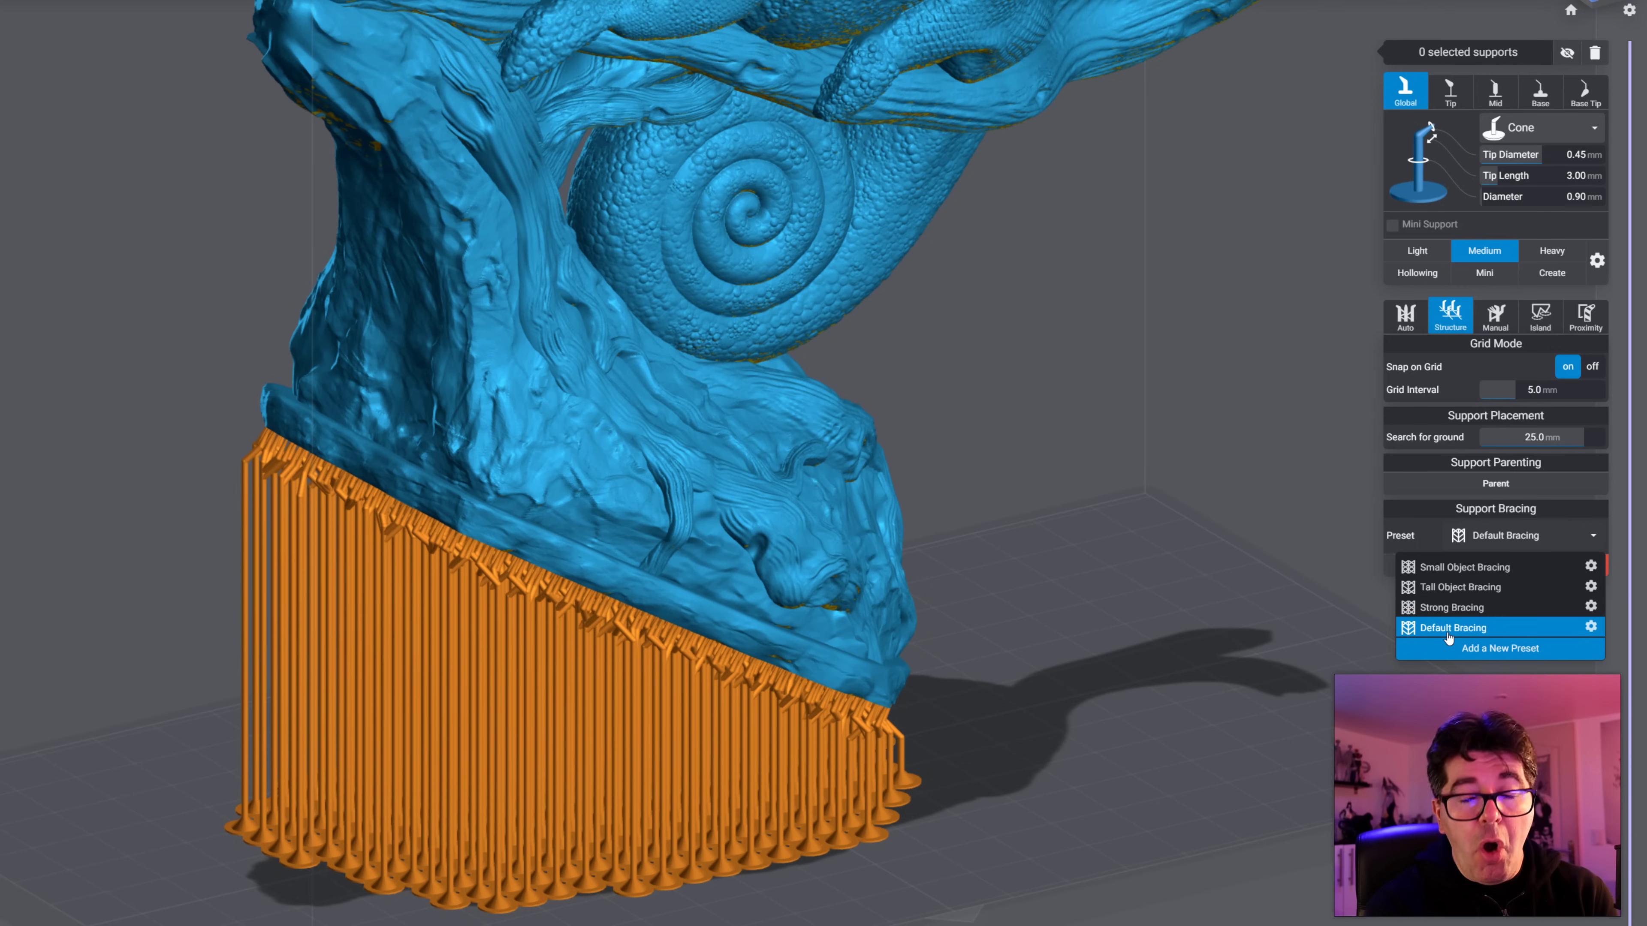
{"action": "left_click", "coordinate": [1467, 537]}
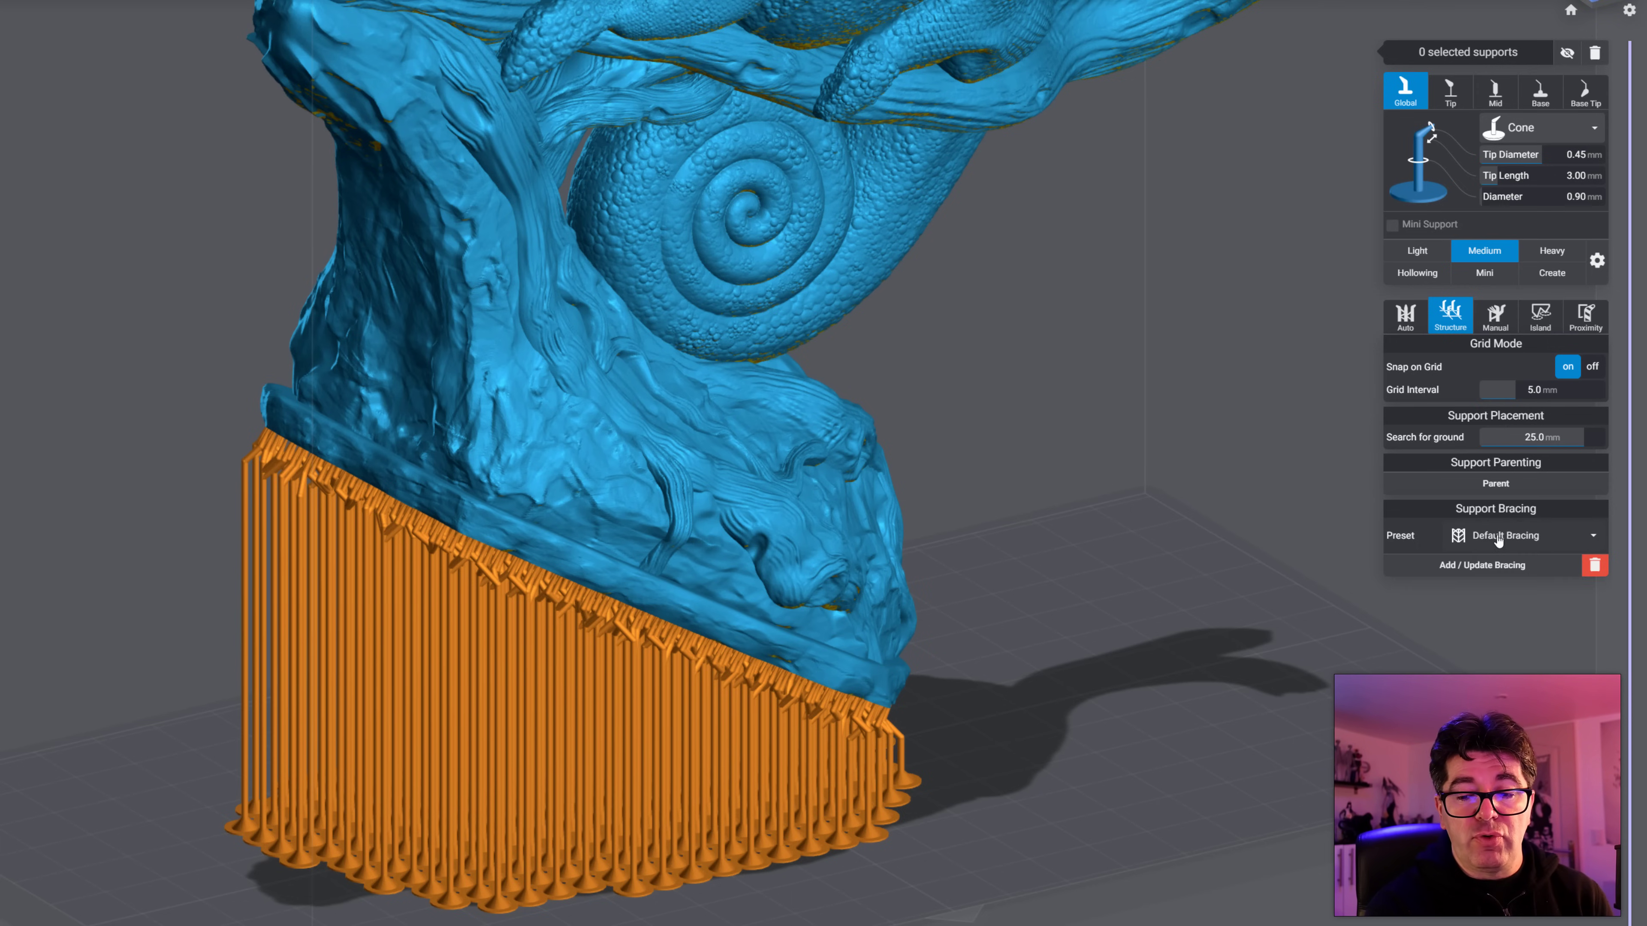
{"action": "left_click", "coordinate": [1476, 566]}
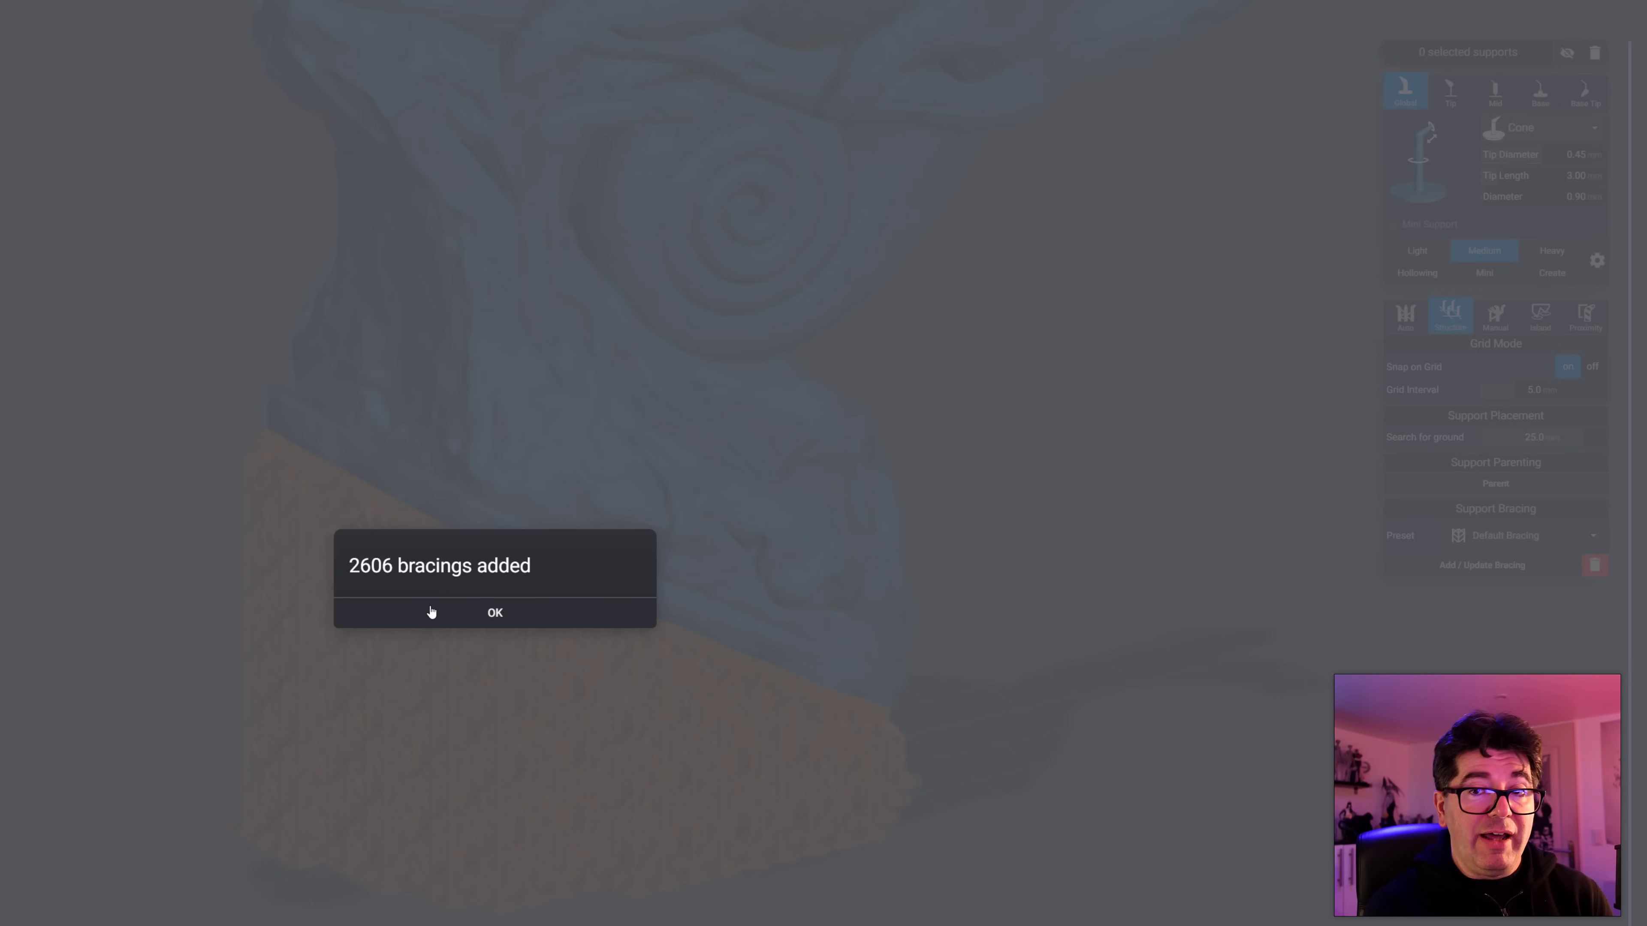
{"action": "left_click", "coordinate": [431, 611]}
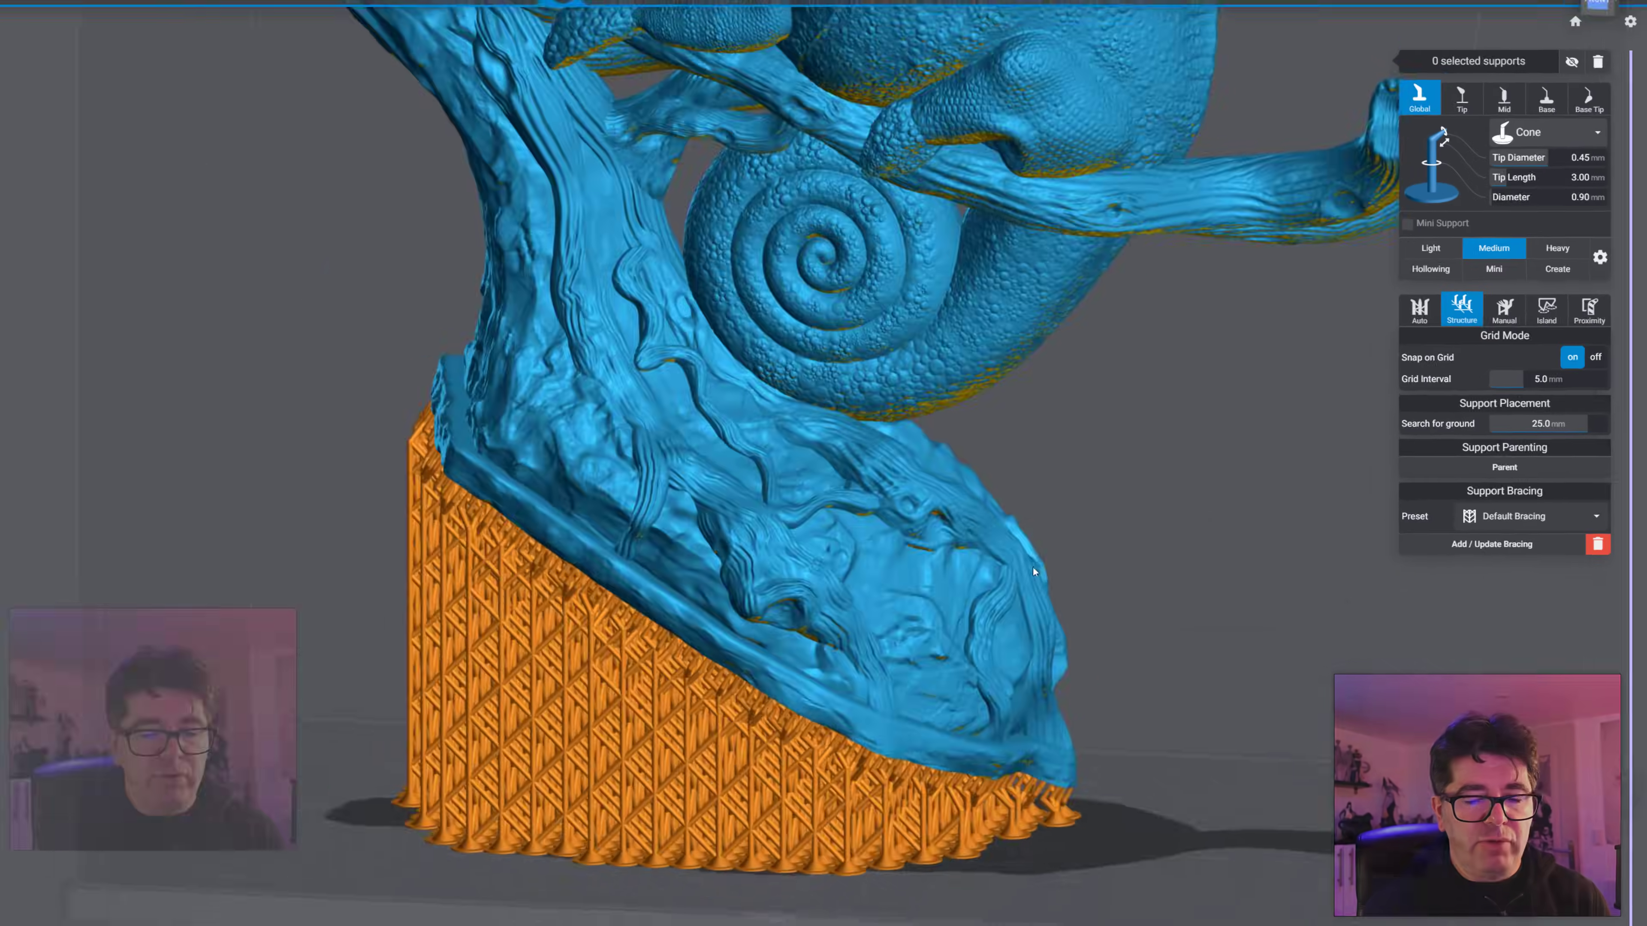
Step: Examine the bracing between the supports from the front, back and sides, including a close-up of individual braces near the base's high end
{"action": "left_click_drag", "start_coordinate": [1241, 468], "coordinate": [1524, 616]}
{"action": "left_click_drag", "start_coordinate": [1175, 573], "coordinate": [703, 277]}
{"action": "scroll", "coordinate": [703, 278], "scroll_direction": "up", "scroll_amount": 3}
{"action": "left_click_drag", "start_coordinate": [765, 342], "coordinate": [1196, 657]}
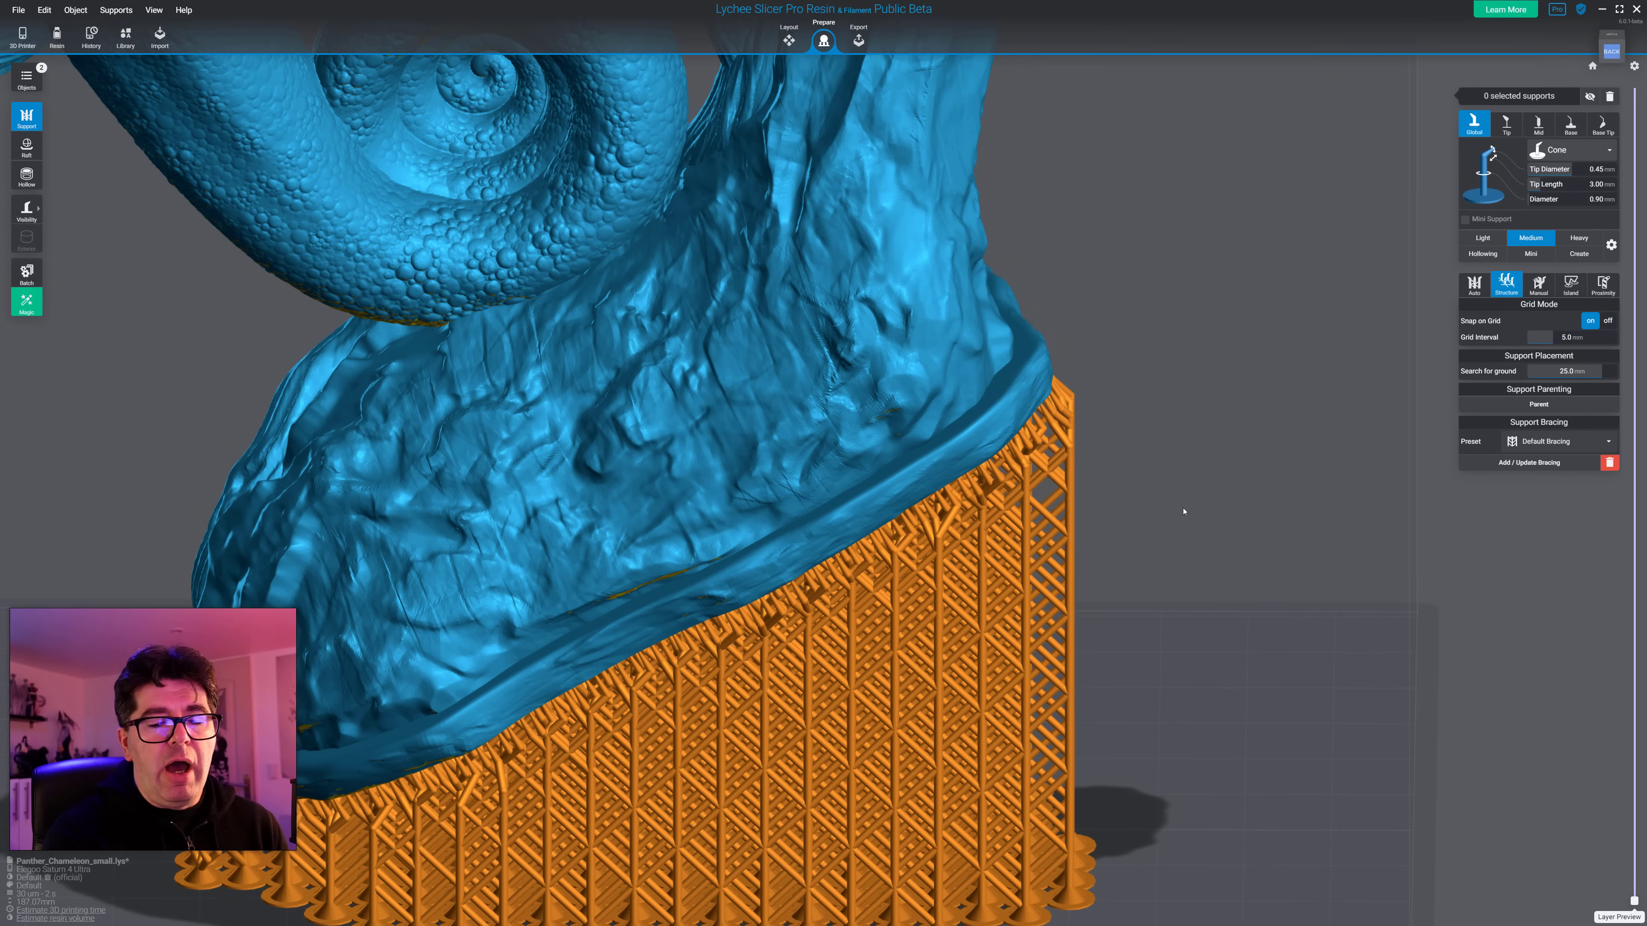
{"action": "scroll", "coordinate": [1472, 525], "scroll_direction": "down", "scroll_amount": 5}
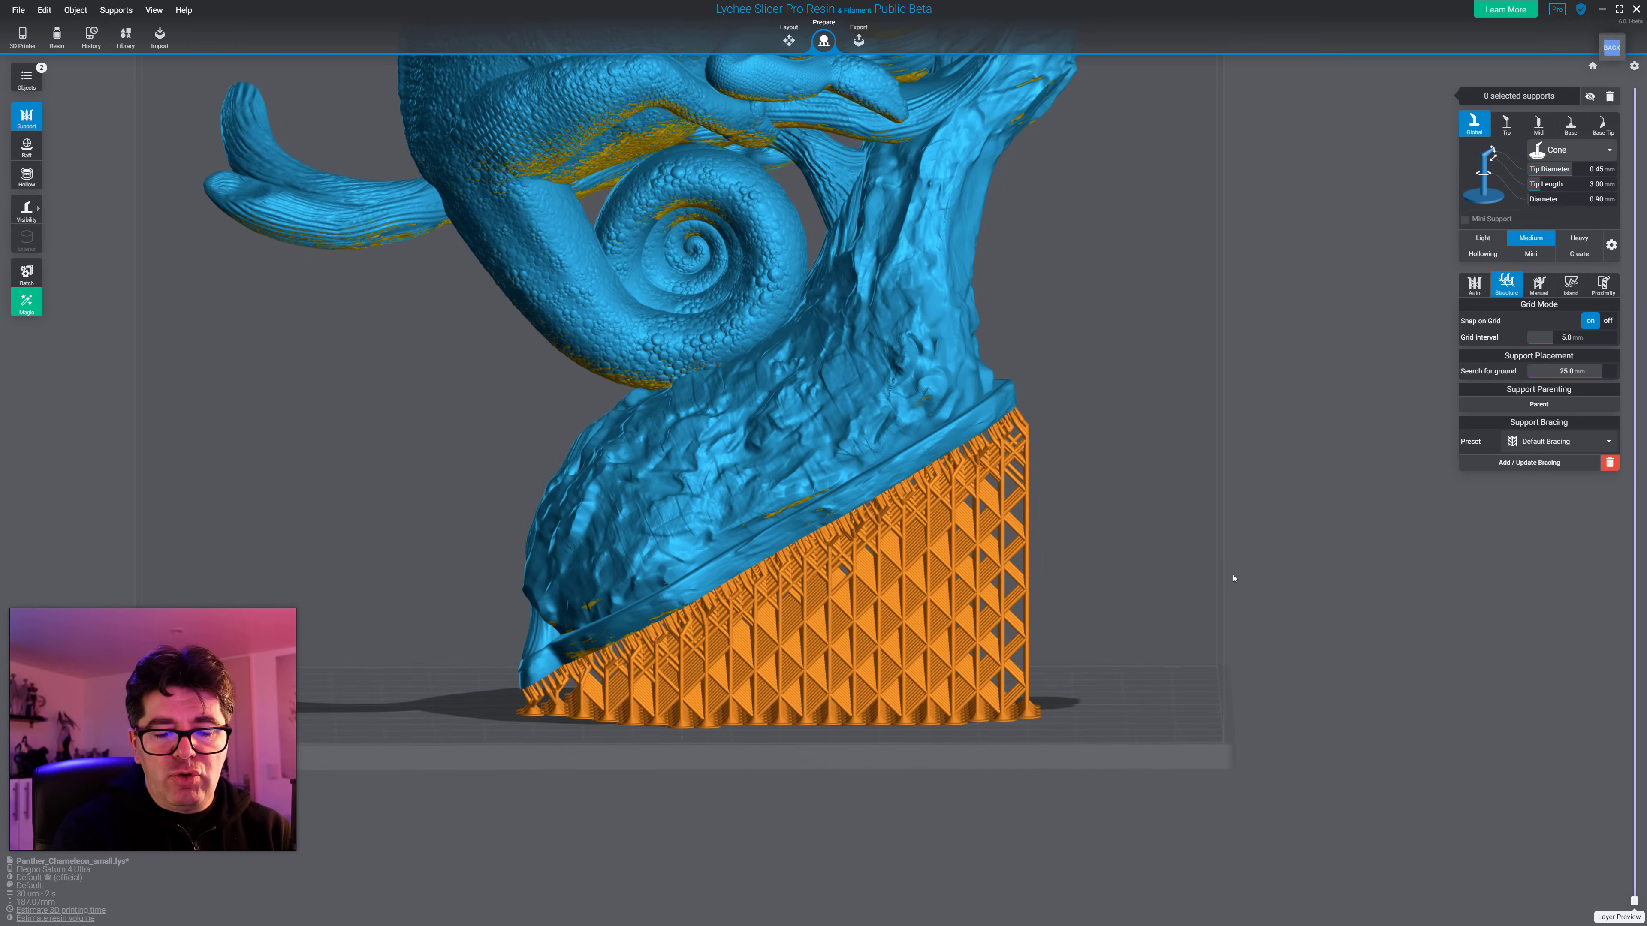
{"action": "left_click_drag", "start_coordinate": [1231, 570], "coordinate": [946, 524]}
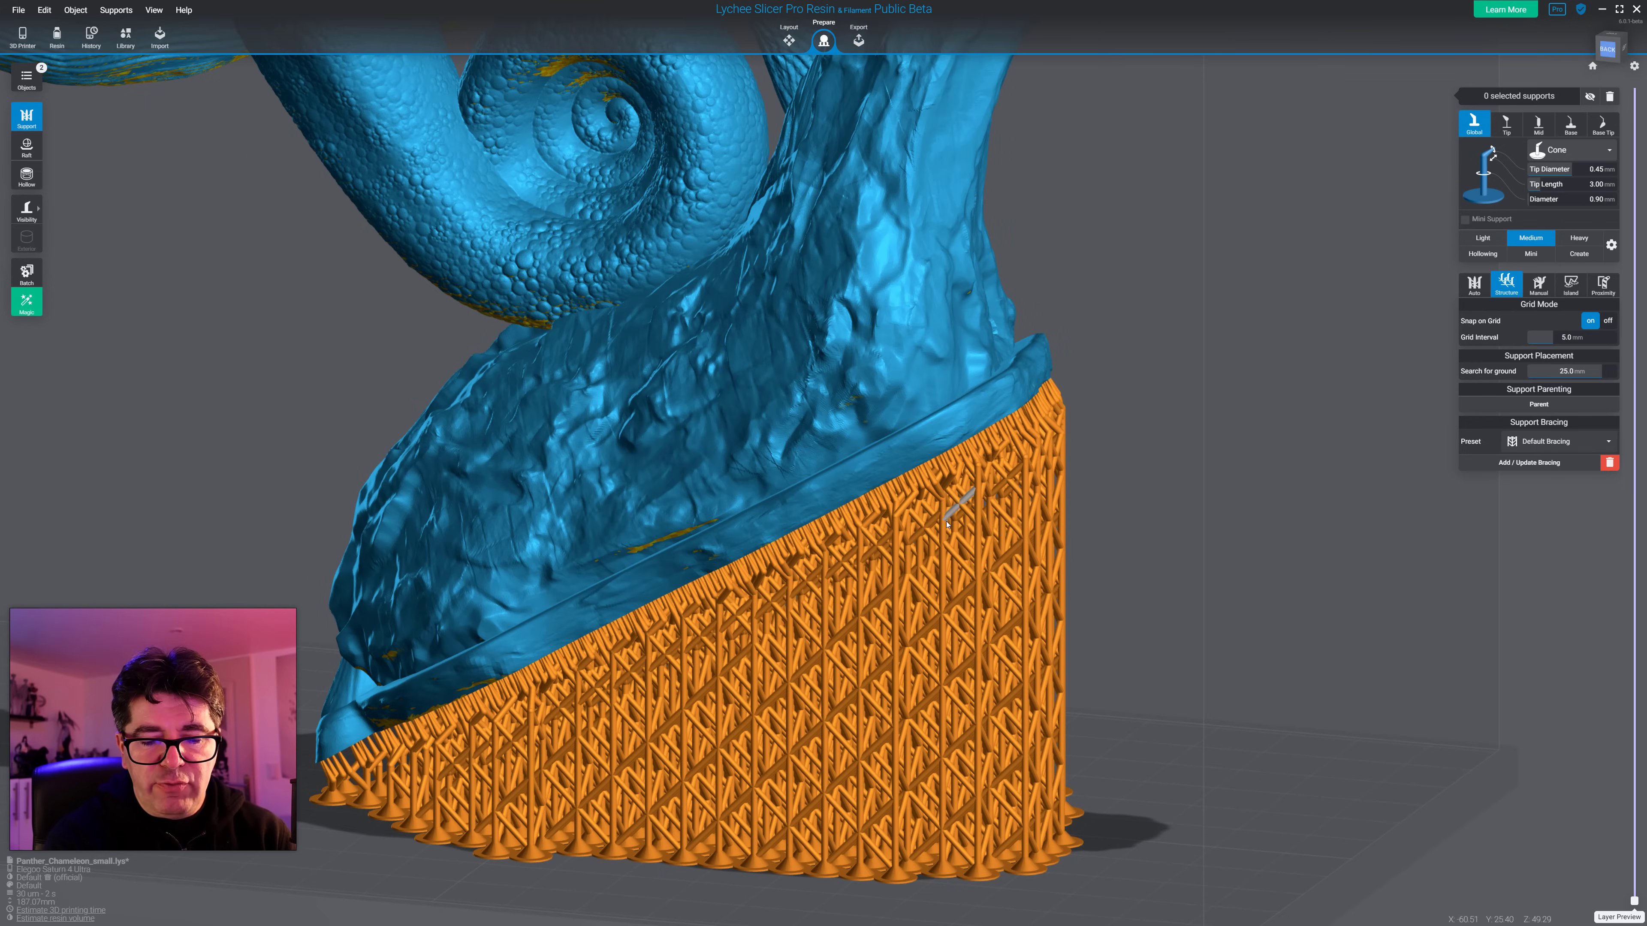
{"action": "left_click", "coordinate": [956, 513]}
{"action": "scroll", "coordinate": [956, 512], "scroll_direction": "up", "scroll_amount": 5}
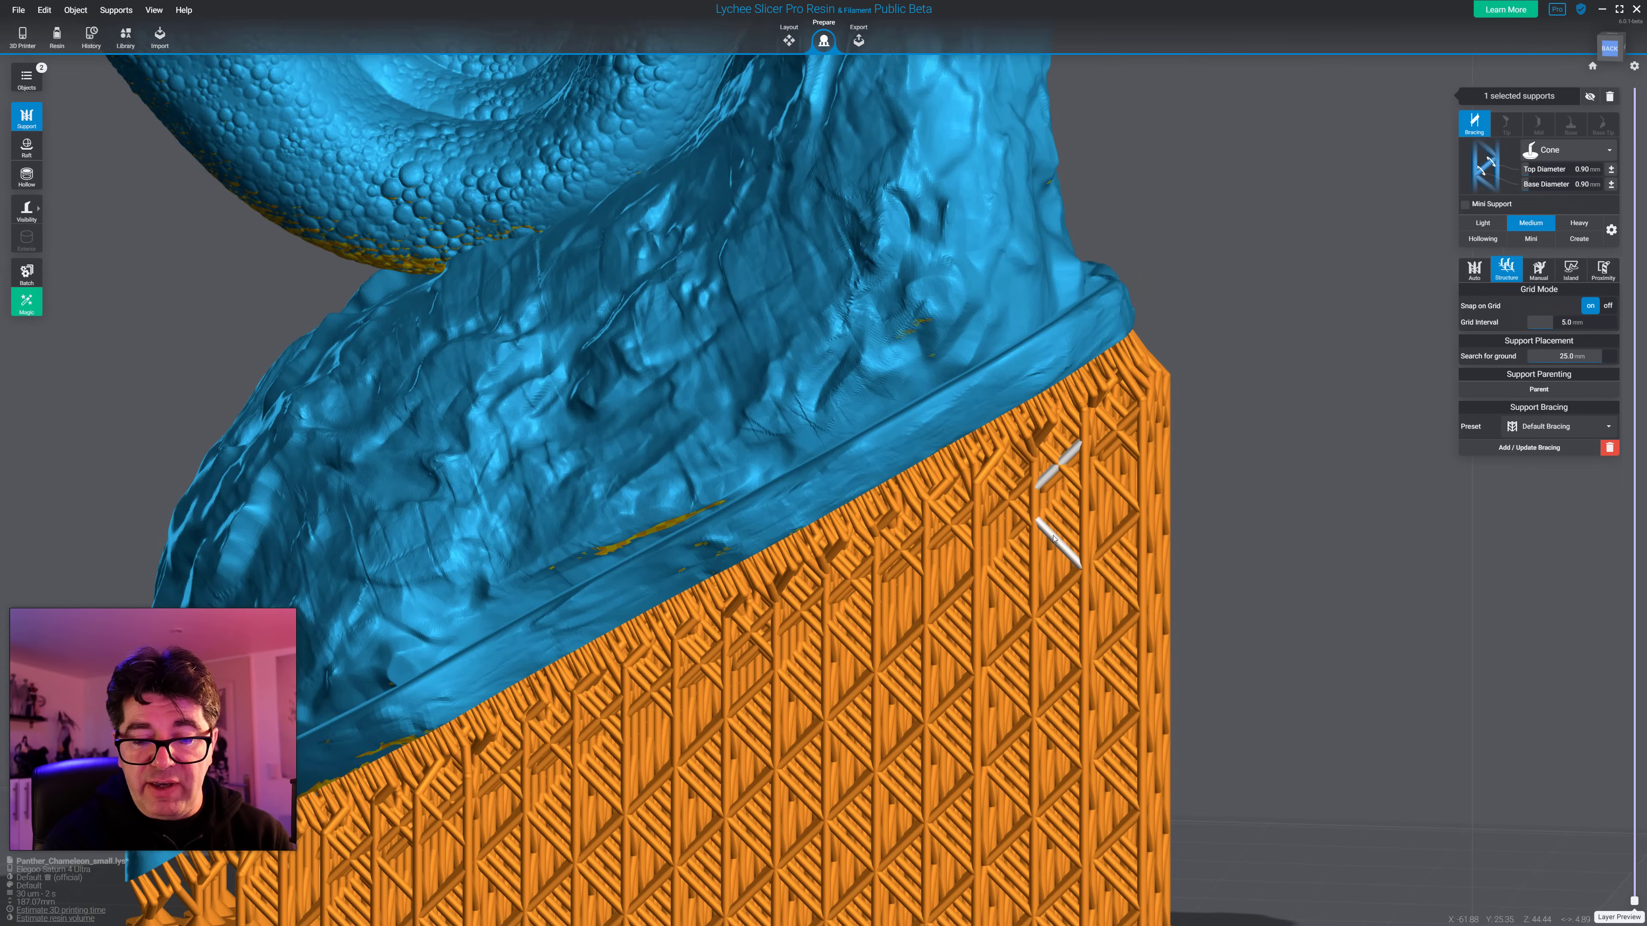
{"action": "left_click_drag", "start_coordinate": [1053, 538], "coordinate": [1206, 486]}
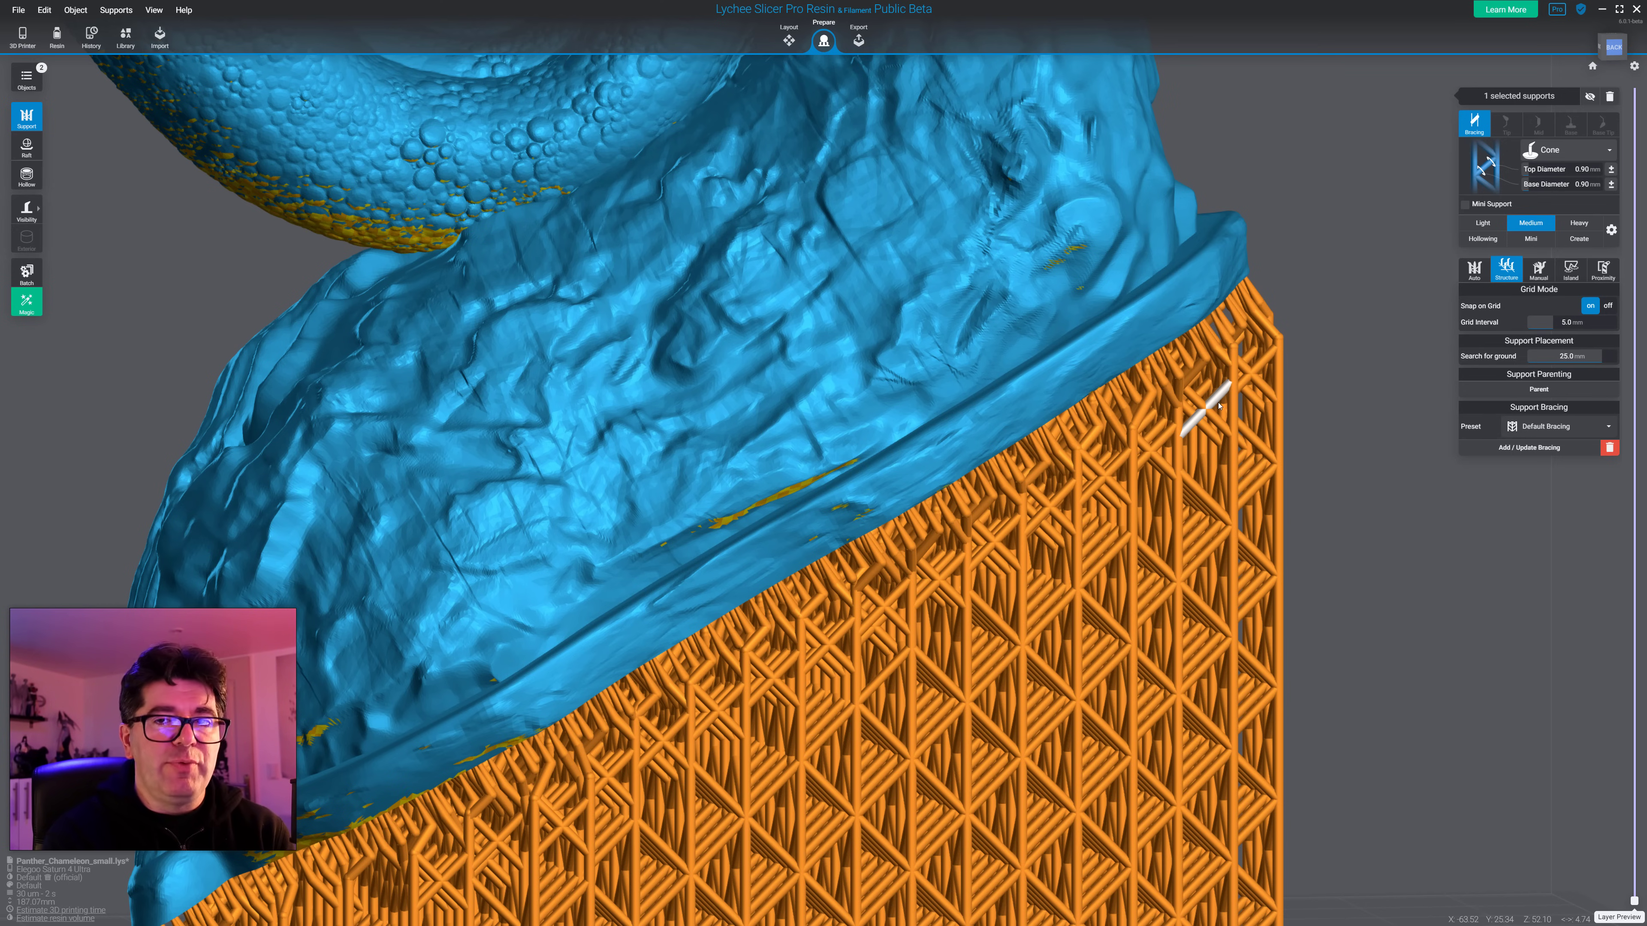
{"action": "scroll", "coordinate": [1248, 497], "scroll_direction": "down", "scroll_amount": 10}
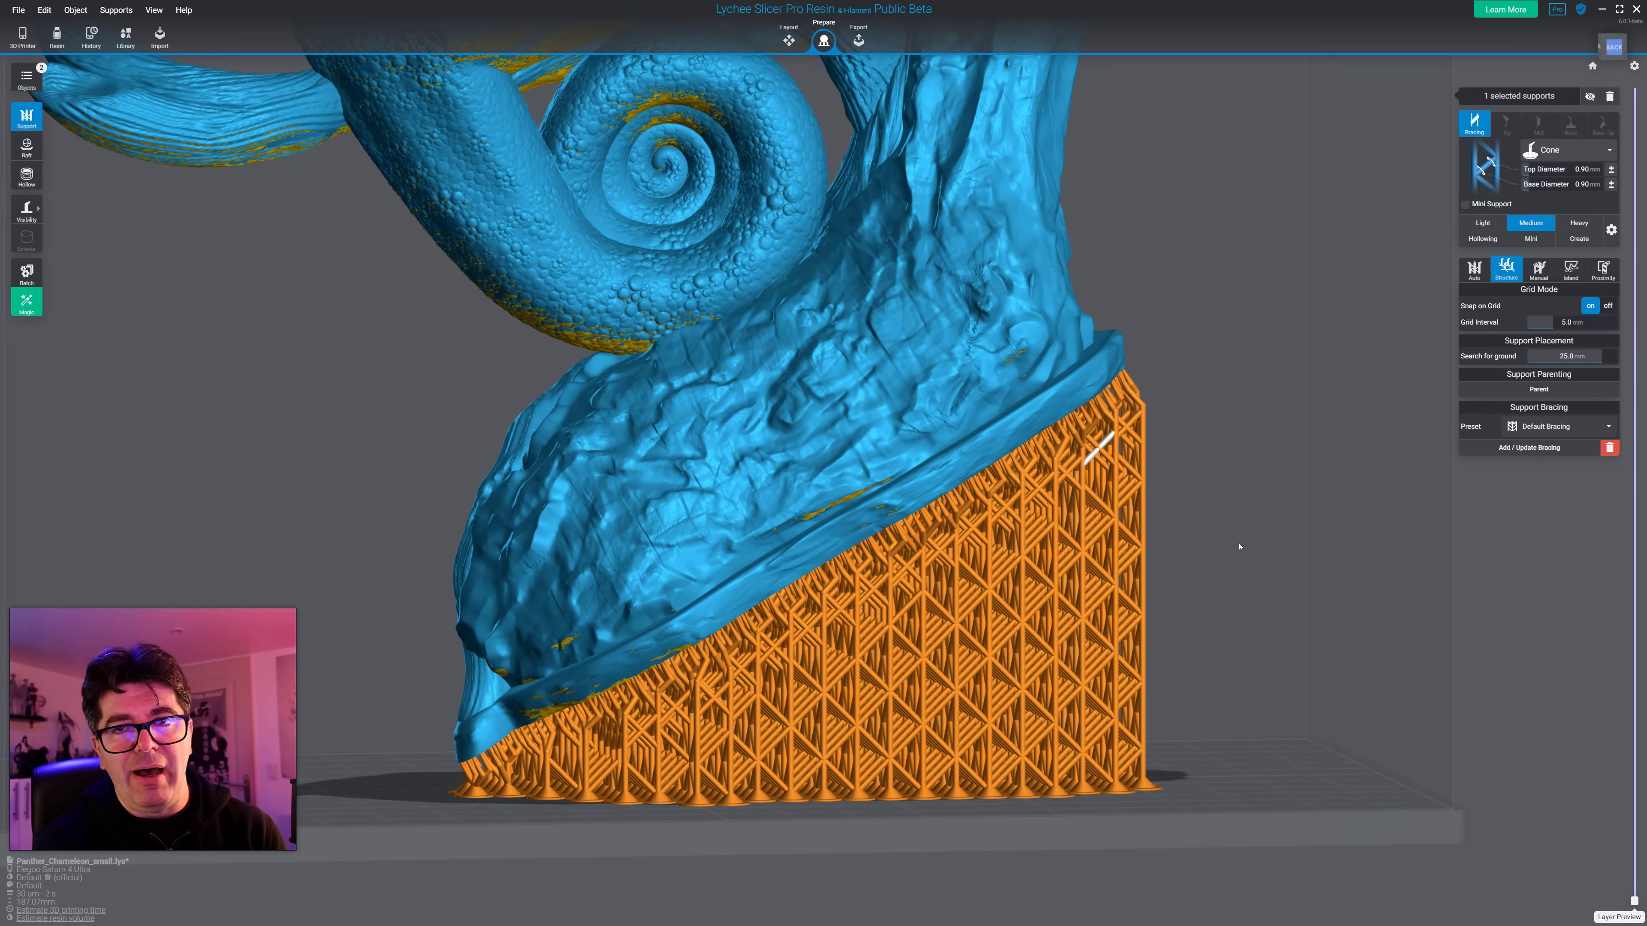
{"action": "left_click_drag", "start_coordinate": [1224, 496], "coordinate": [567, 553]}
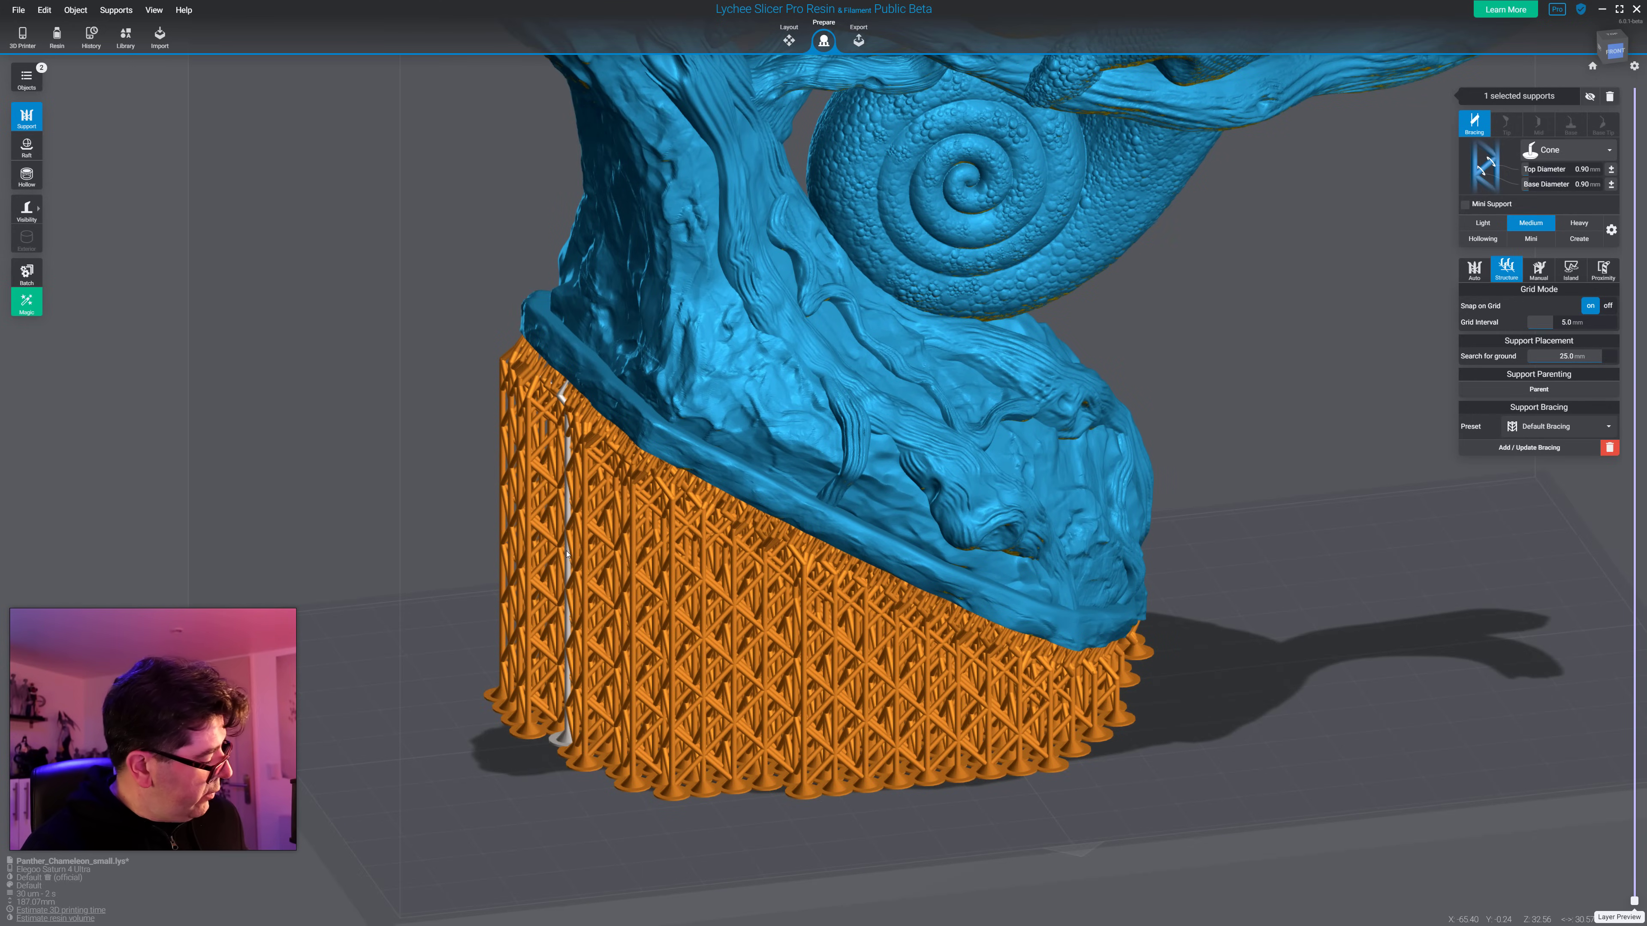
Step: Delete all the braced supports and place a row of medium grid-snapped supports beneath the base
{"action": "key", "text": "ctrl+a"}
{"action": "key", "text": "Delete"}
{"action": "left_click_drag", "start_coordinate": [661, 581], "coordinate": [849, 471]}
{"action": "scroll", "coordinate": [906, 578], "scroll_direction": "up", "scroll_amount": 2}
{"action": "left_click_drag", "start_coordinate": [1132, 700], "coordinate": [645, 281]}
{"action": "right_click_drag", "start_coordinate": [765, 519], "coordinate": [760, 716]}
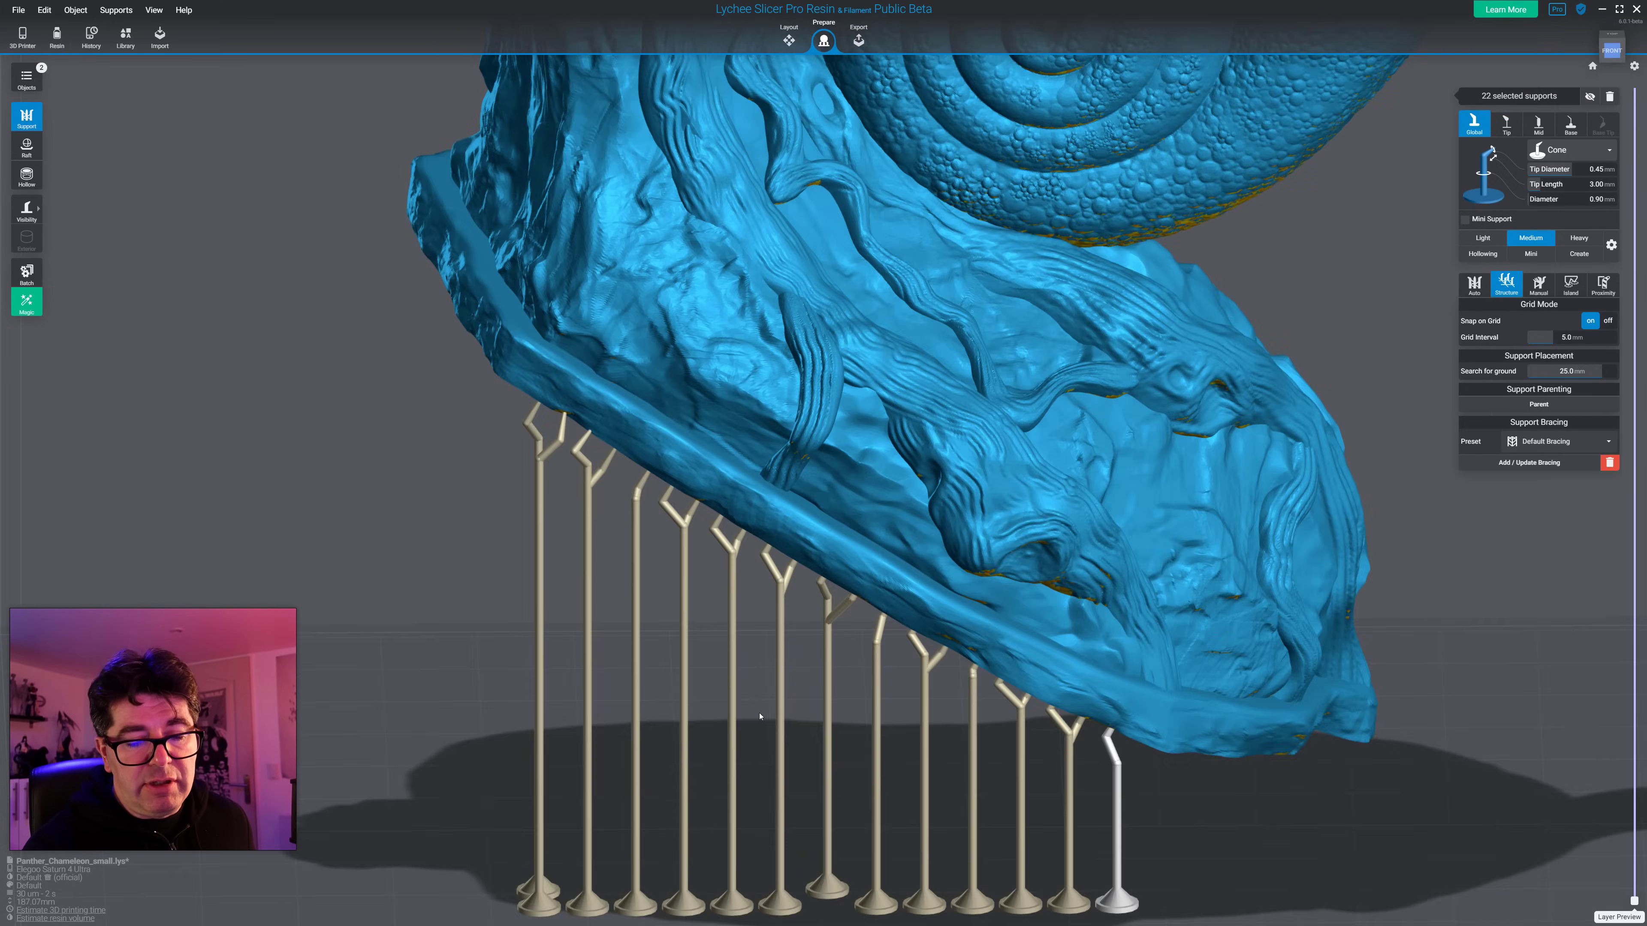
Step: Place further single and lined-up medium supports in scattered groups across the base's underside
{"action": "middle_click_drag", "start_coordinate": [726, 752], "coordinate": [719, 475]}
{"action": "right_click_drag", "start_coordinate": [719, 475], "coordinate": [866, 236]}
{"action": "left_click", "coordinate": [837, 452]}
{"action": "left_click", "coordinate": [986, 452]}
{"action": "left_click", "coordinate": [977, 555]}
{"action": "left_click", "coordinate": [1086, 474]}
{"action": "left_click_drag", "start_coordinate": [488, 430], "coordinate": [380, 657]}
{"action": "left_click_drag", "start_coordinate": [602, 454], "coordinate": [741, 522]}
{"action": "right_click_drag", "start_coordinate": [1109, 531], "coordinate": [1044, 714]}
{"action": "left_click", "coordinate": [878, 667]}
{"action": "right_click_drag", "start_coordinate": [879, 667], "coordinate": [1027, 755]}
{"action": "left_click", "coordinate": [1016, 339]}
{"action": "left_click", "coordinate": [1016, 339]}
Step: Add Default Bracing to the scattered medium supports and view the braced groups from below
{"action": "right_click_drag", "start_coordinate": [1534, 532], "coordinate": [1525, 497]}
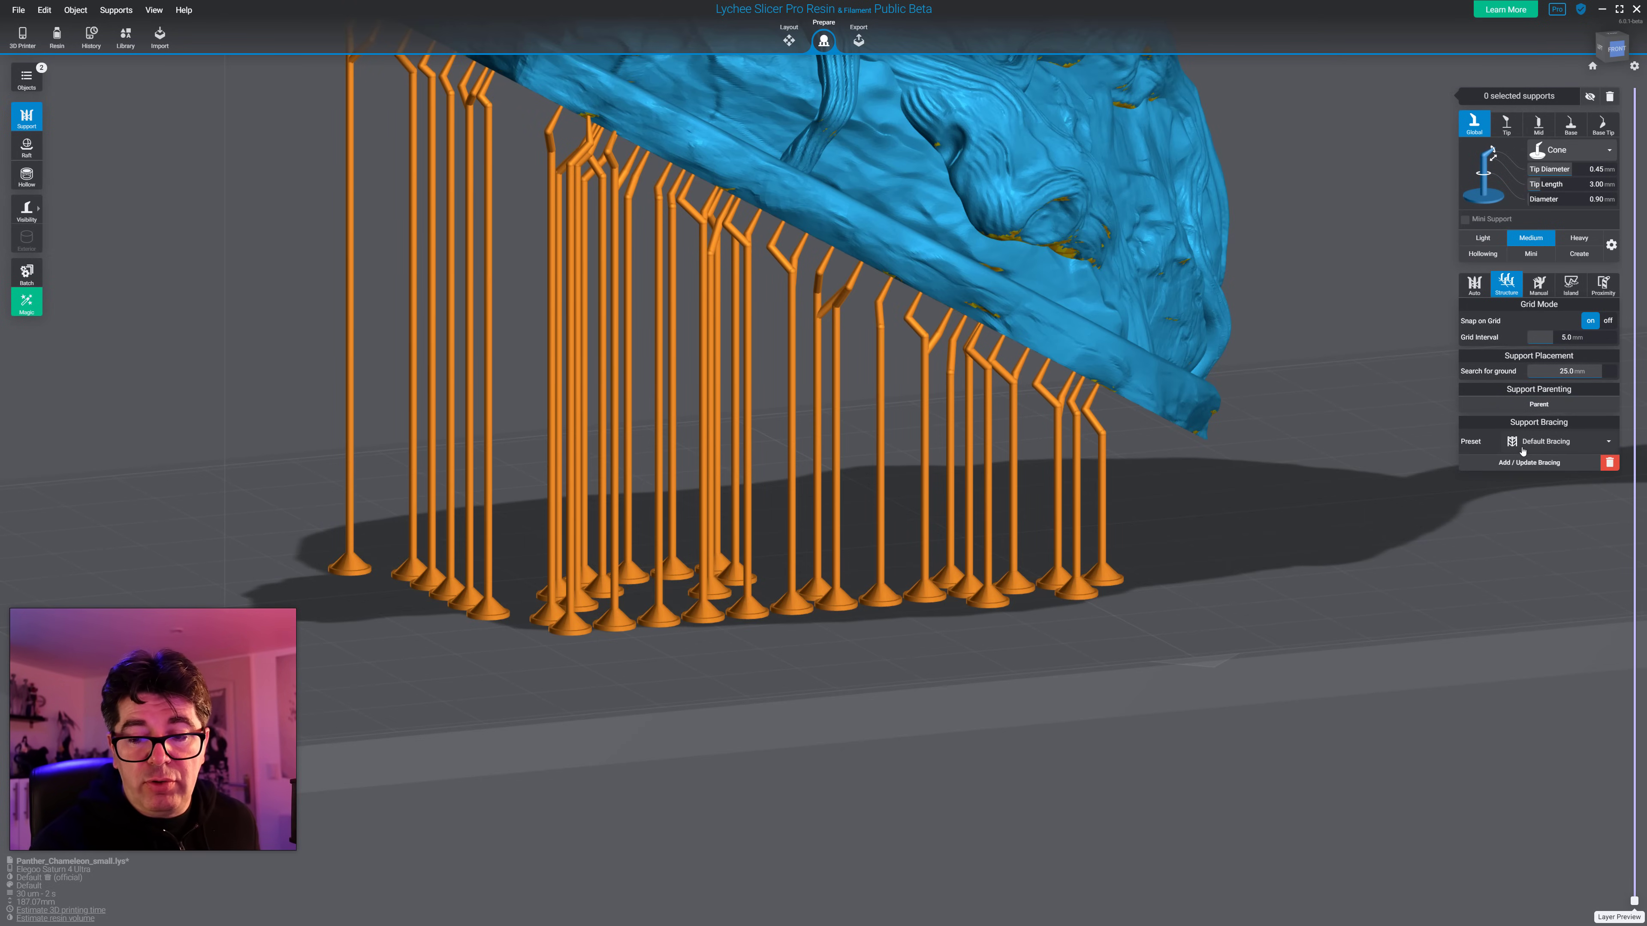
{"action": "left_click", "coordinate": [1532, 462]}
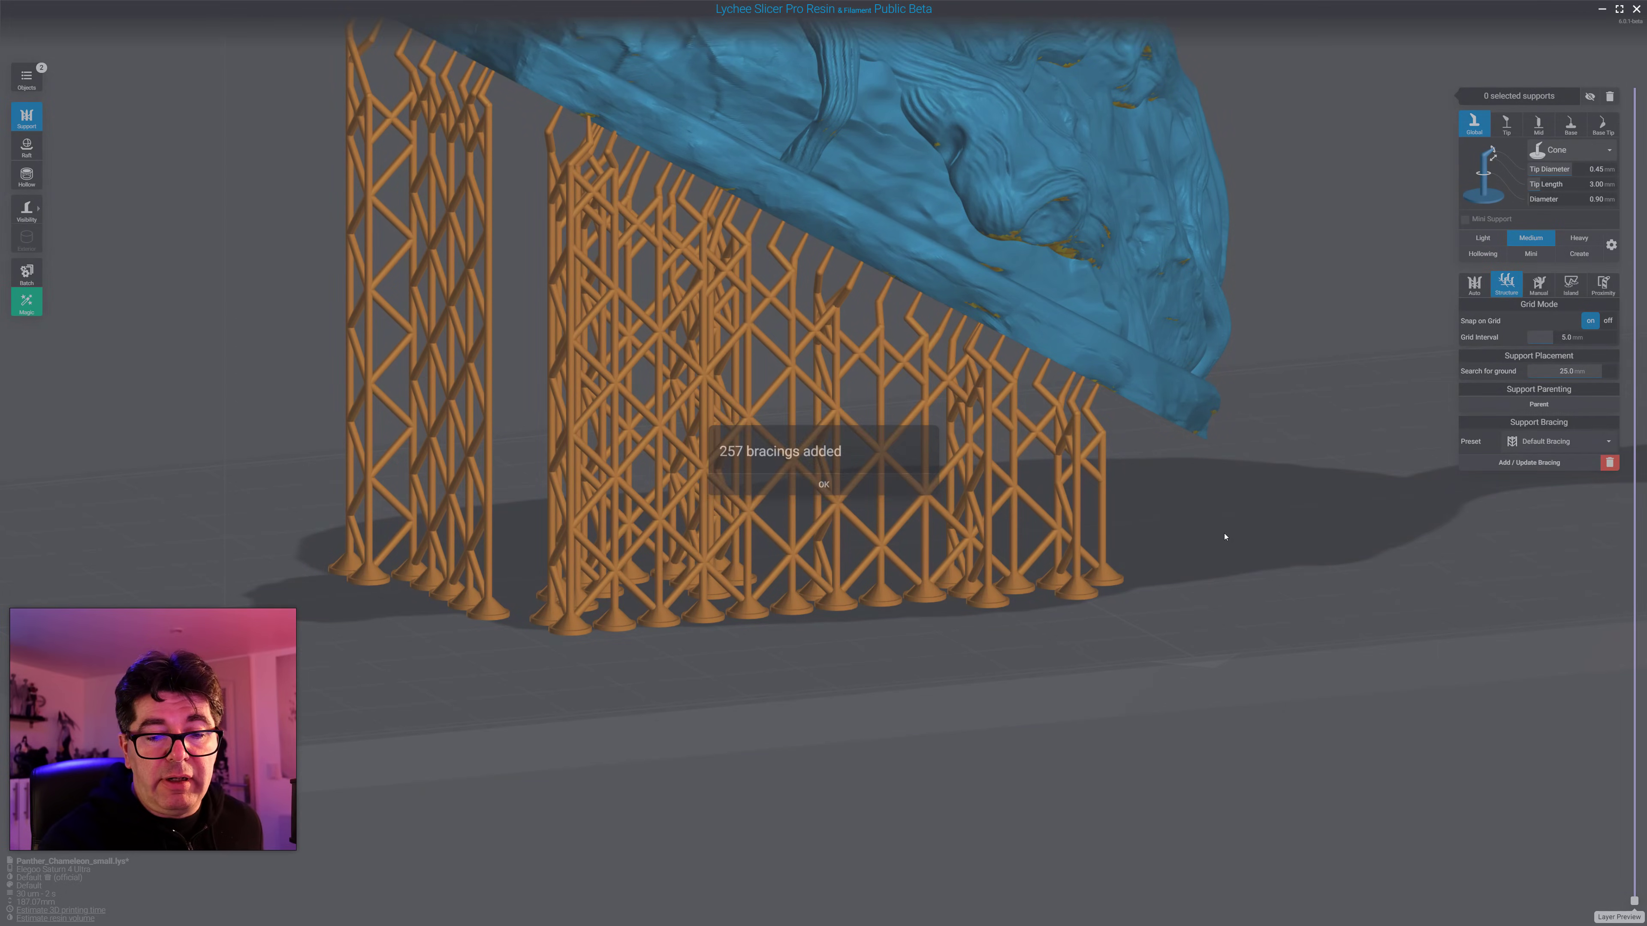
{"action": "left_click", "coordinate": [823, 497]}
{"action": "right_click_drag", "start_coordinate": [847, 505], "coordinate": [856, 571]}
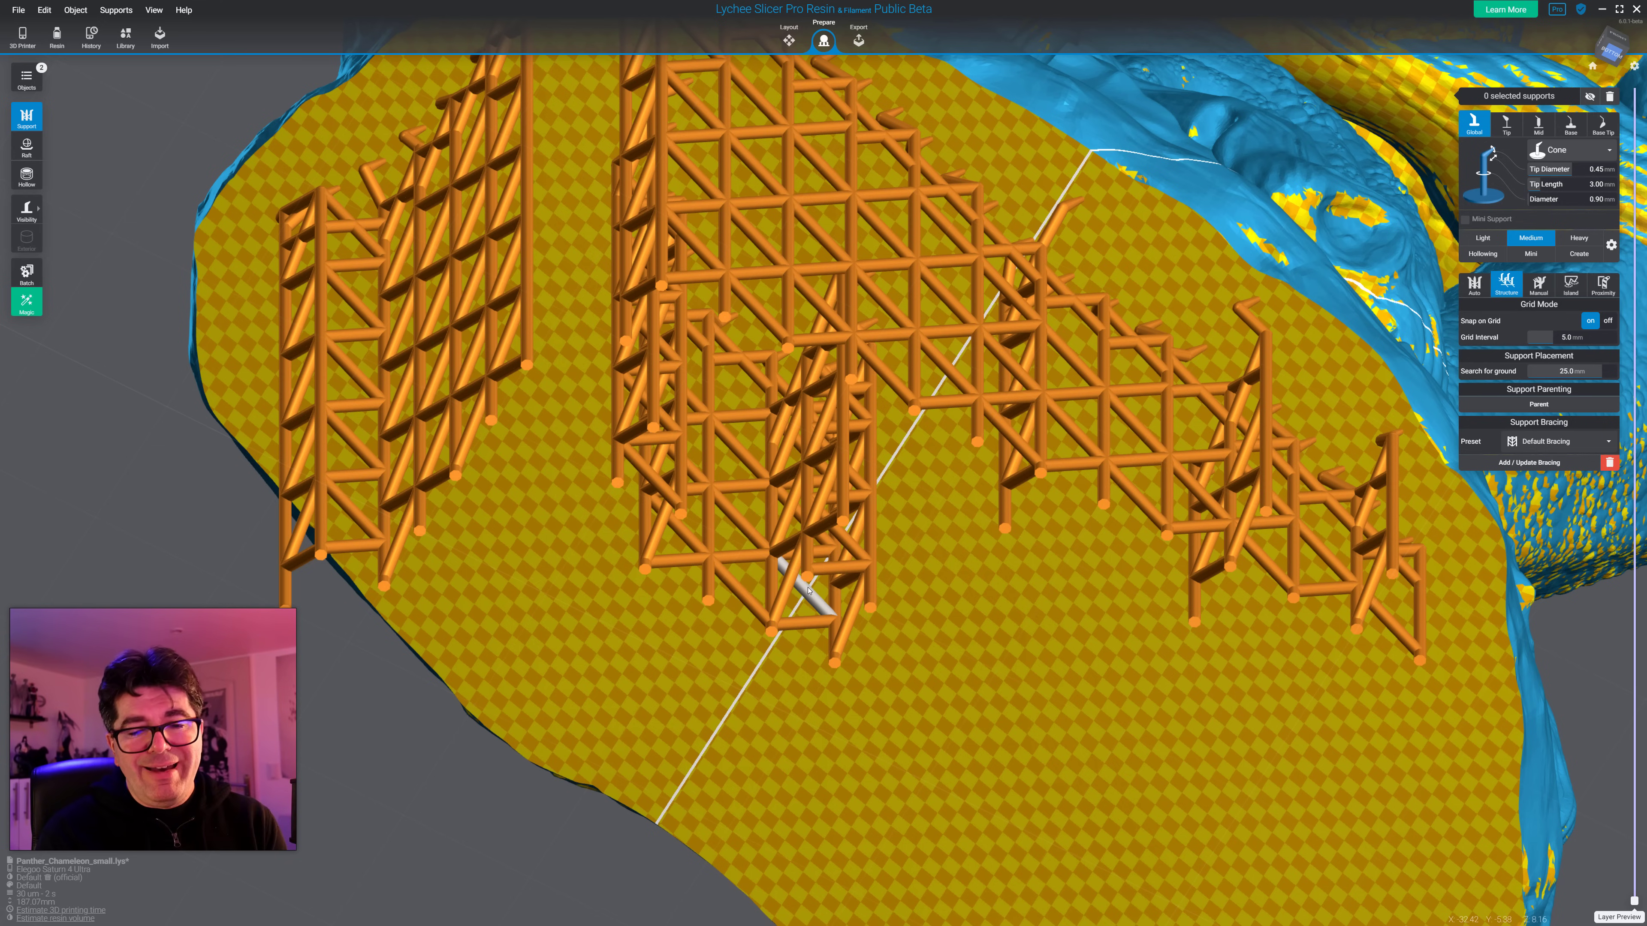
Step: Select two supports from neighbouring braced groups and add Default Bracing to connect them
{"action": "right_click_drag", "start_coordinate": [1132, 342], "coordinate": [1077, 274]}
{"action": "left_click", "coordinate": [836, 425]}
{"action": "left_click", "coordinate": [884, 307], "text": "ctrl"}
{"action": "left_click", "coordinate": [1522, 463]}
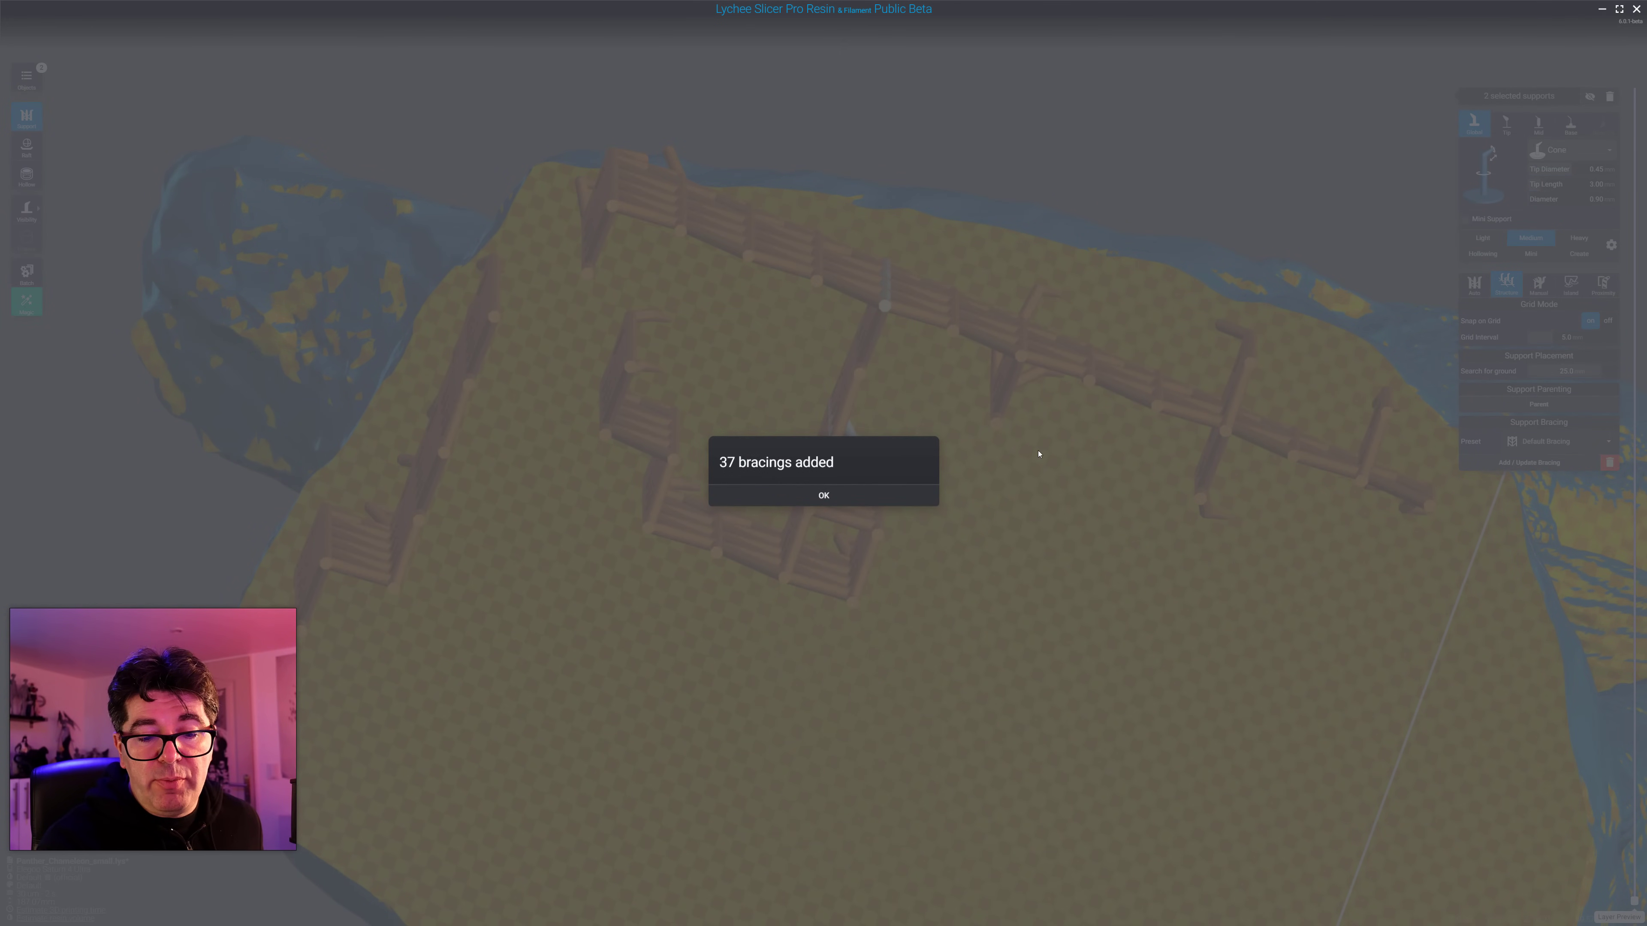
{"action": "left_click", "coordinate": [823, 497]}
Step: Add Default Bracing for two more selected supports in separate groups and inspect the connected structure from below
{"action": "right_click_drag", "start_coordinate": [845, 434], "coordinate": [1090, 487]}
{"action": "scroll", "coordinate": [1089, 486], "scroll_direction": "down", "scroll_amount": 5}
{"action": "right_click_drag", "start_coordinate": [901, 448], "coordinate": [878, 526]}
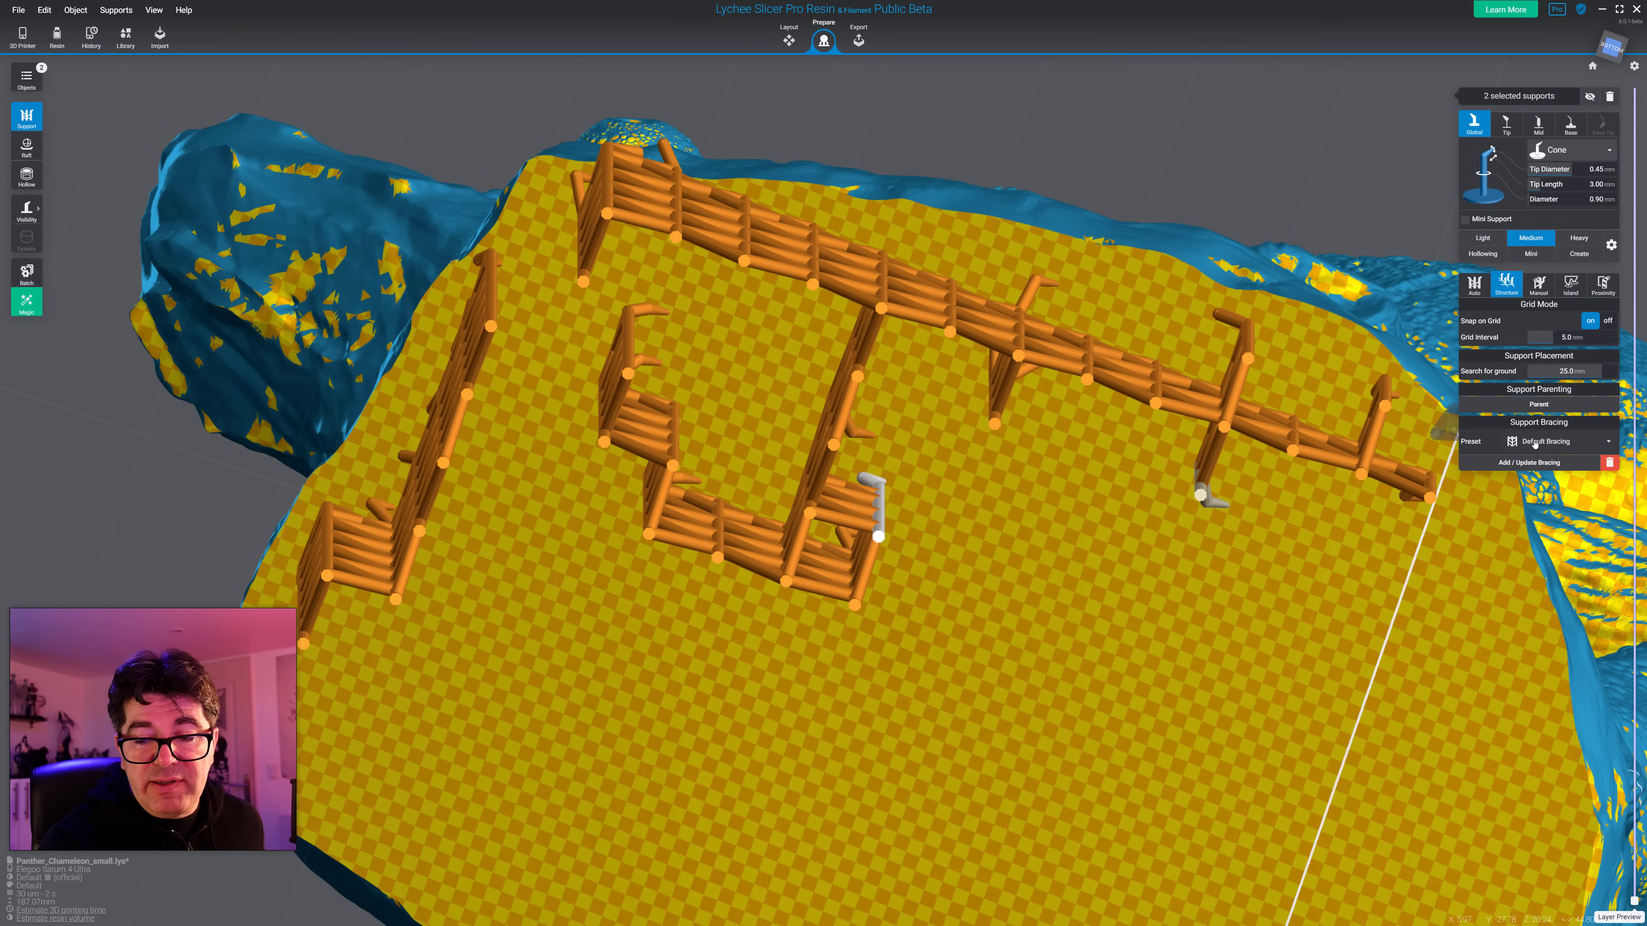
{"action": "left_click", "coordinate": [1549, 467]}
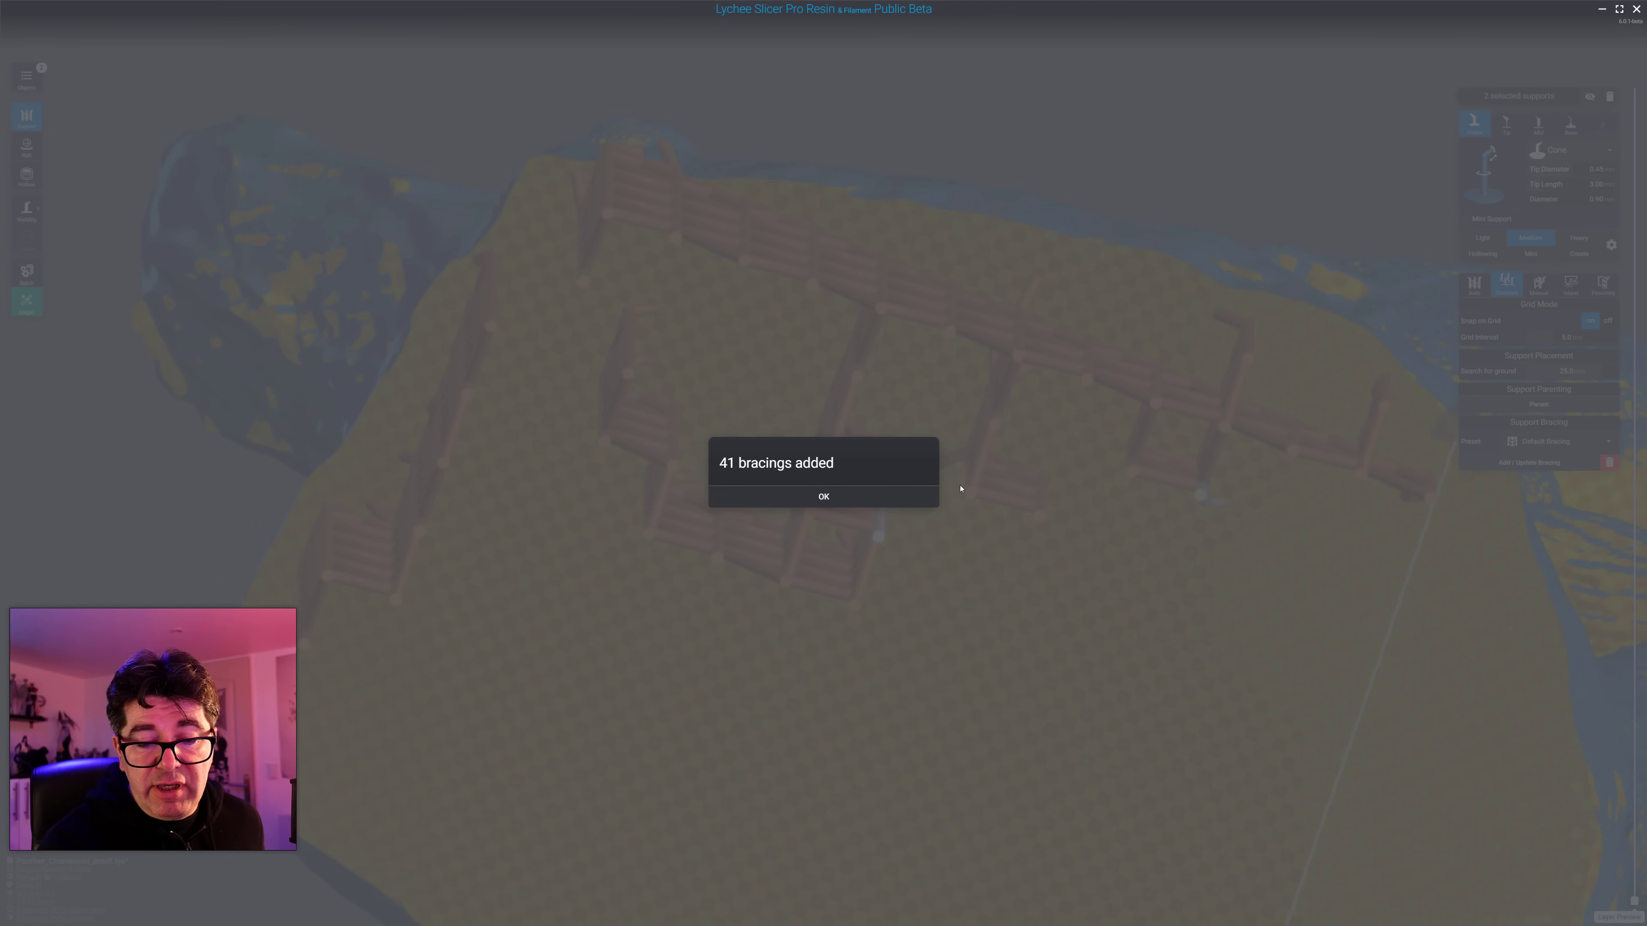
{"action": "left_click", "coordinate": [883, 496]}
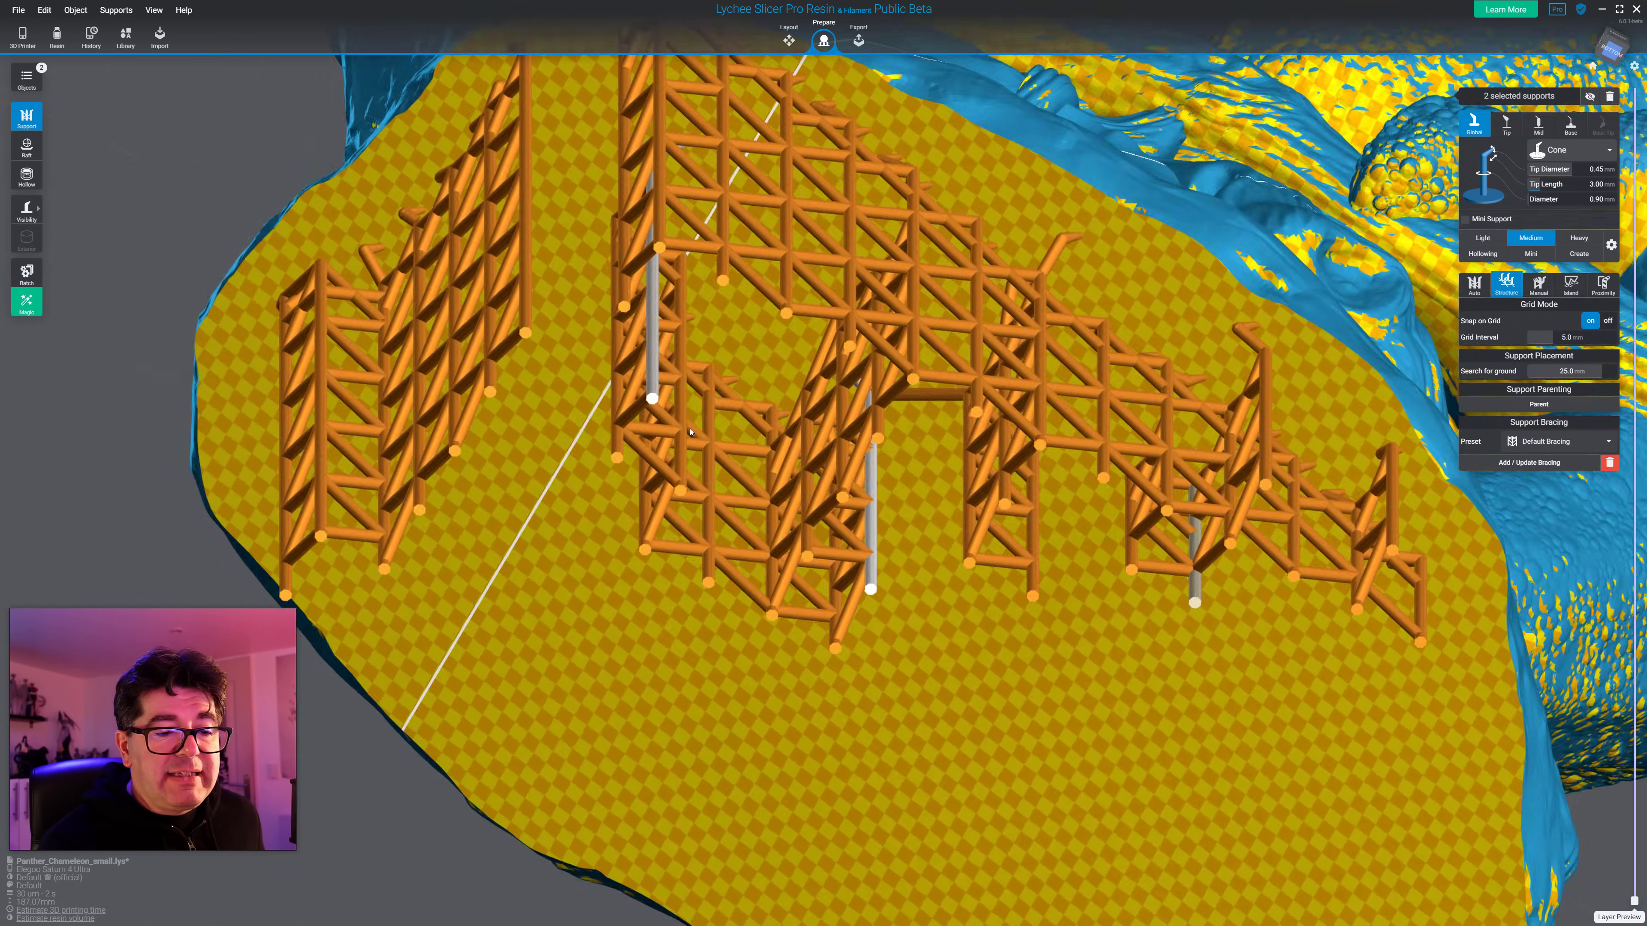
{"action": "right_click_drag", "start_coordinate": [746, 364], "coordinate": [570, 389]}
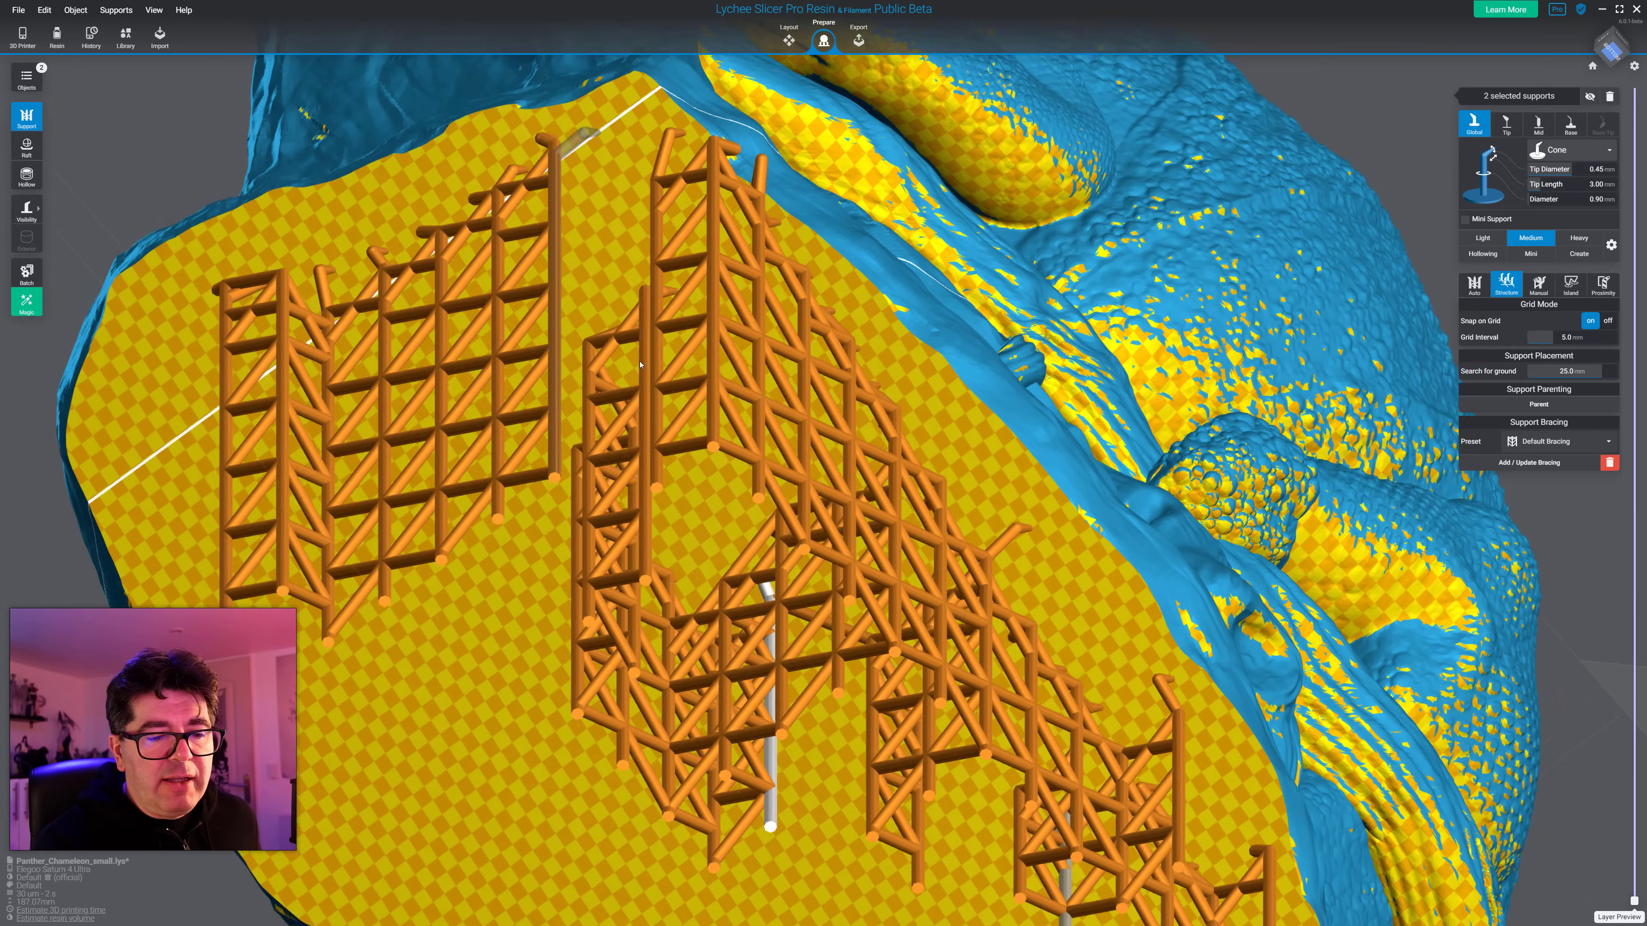
{"action": "right_click_drag", "start_coordinate": [641, 364], "coordinate": [624, 347]}
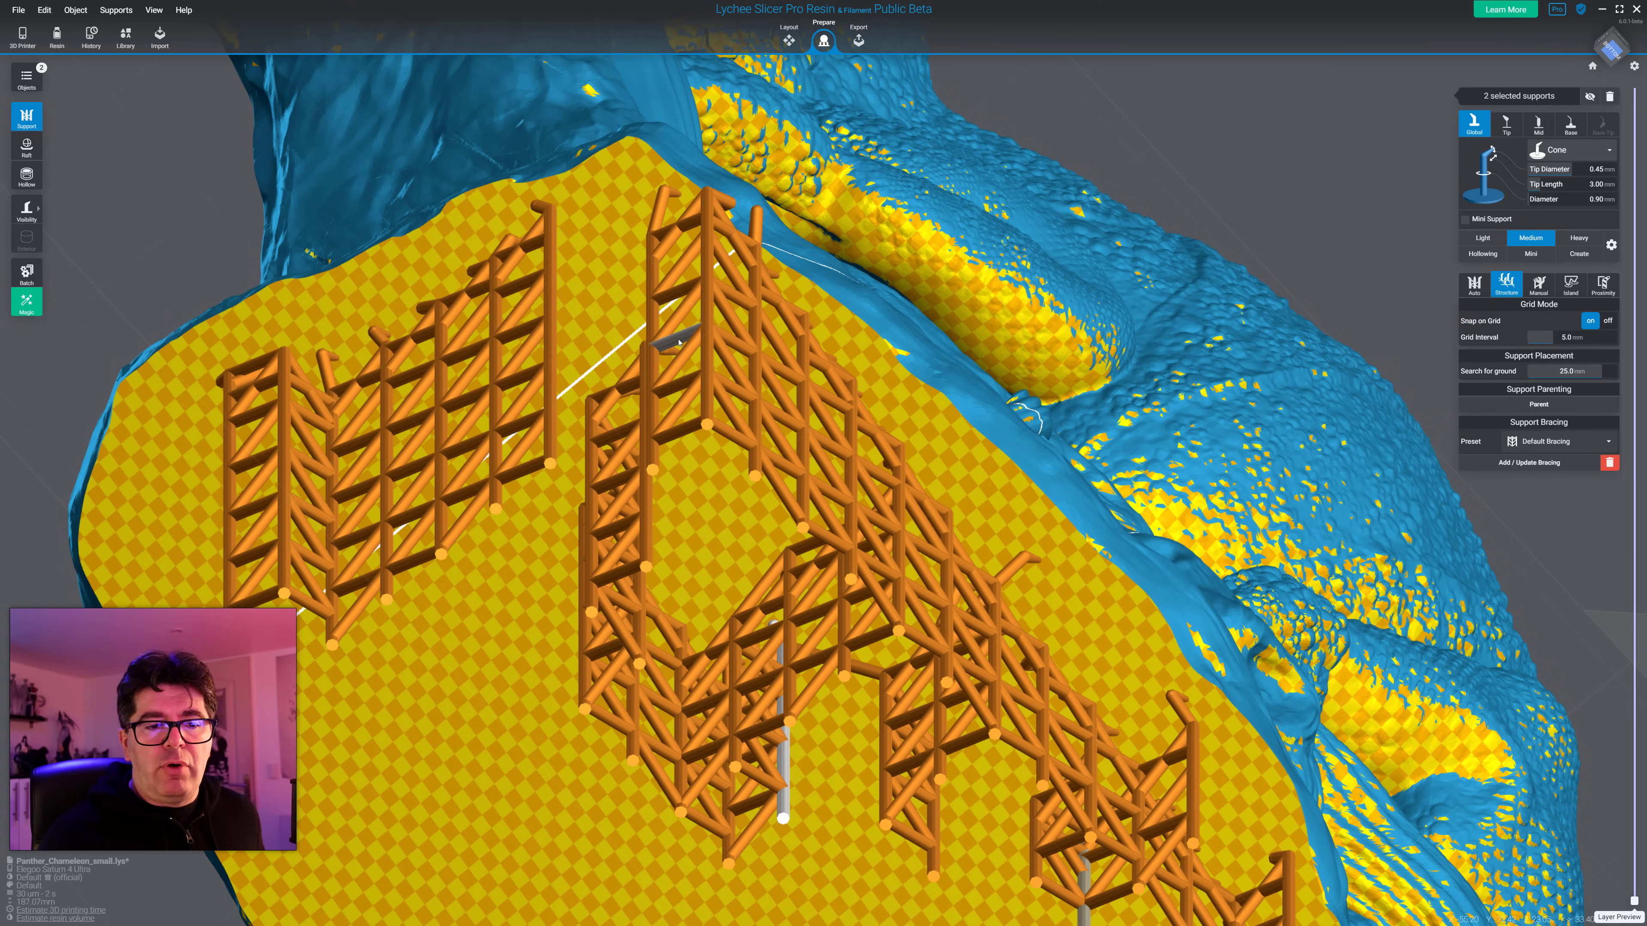
Step: Place a medium support in the gap between two support groups at the base's edge and join it with Default Bracing
{"action": "left_click", "coordinate": [556, 219]}
{"action": "right_click_drag", "start_coordinate": [556, 219], "coordinate": [765, 292]}
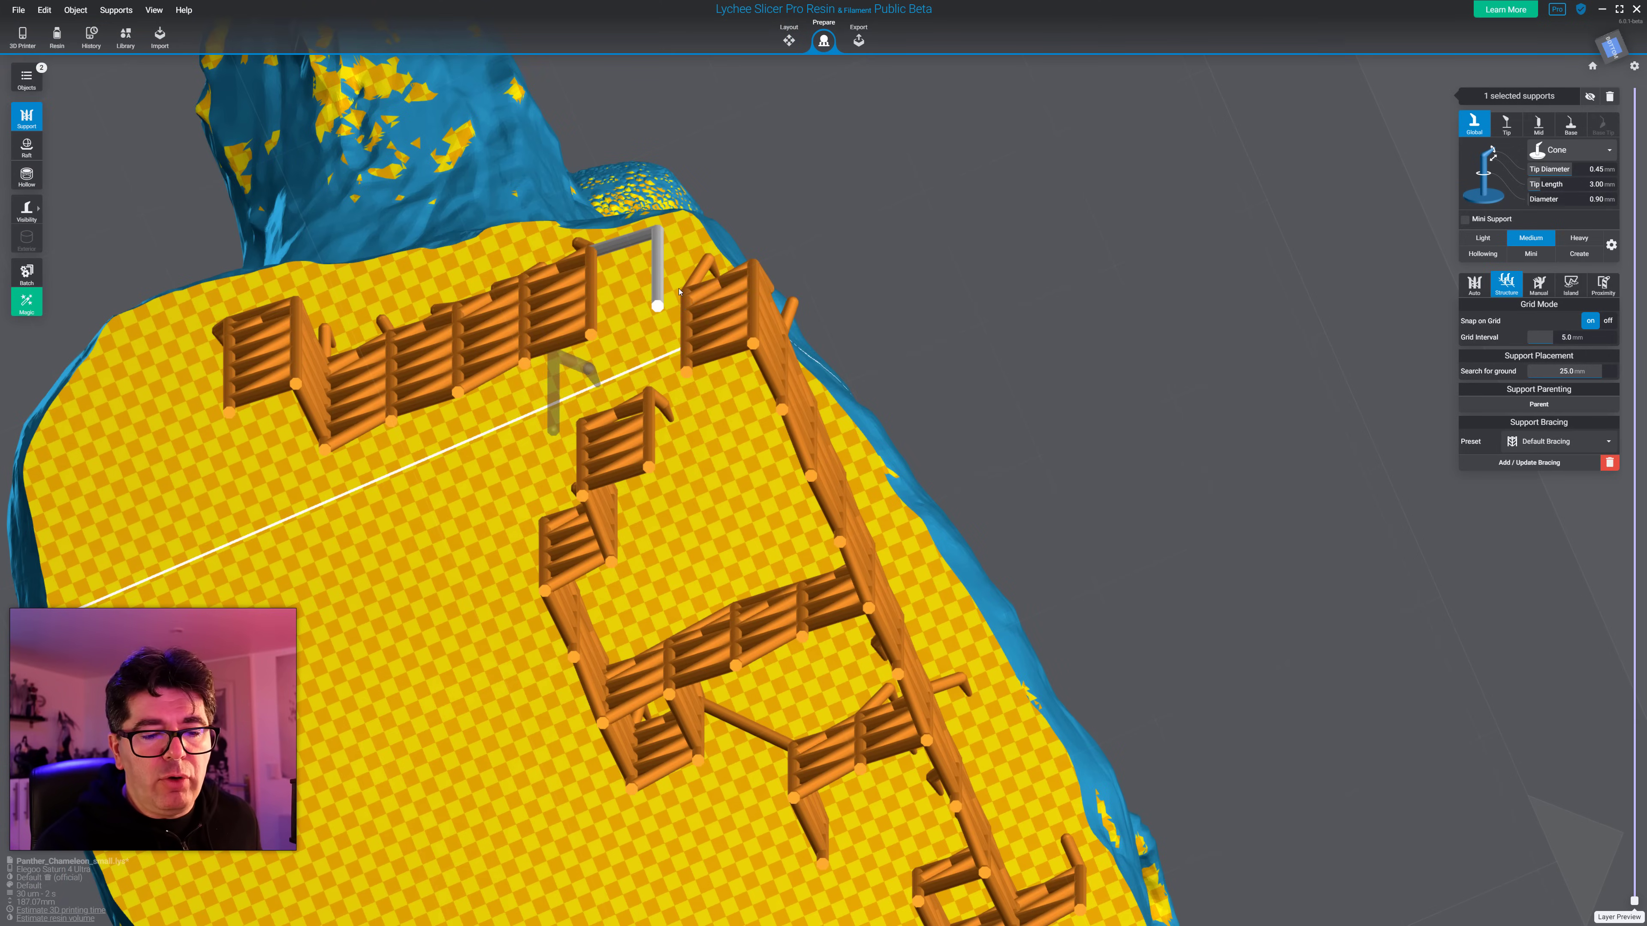
{"action": "left_click", "coordinate": [1529, 462]}
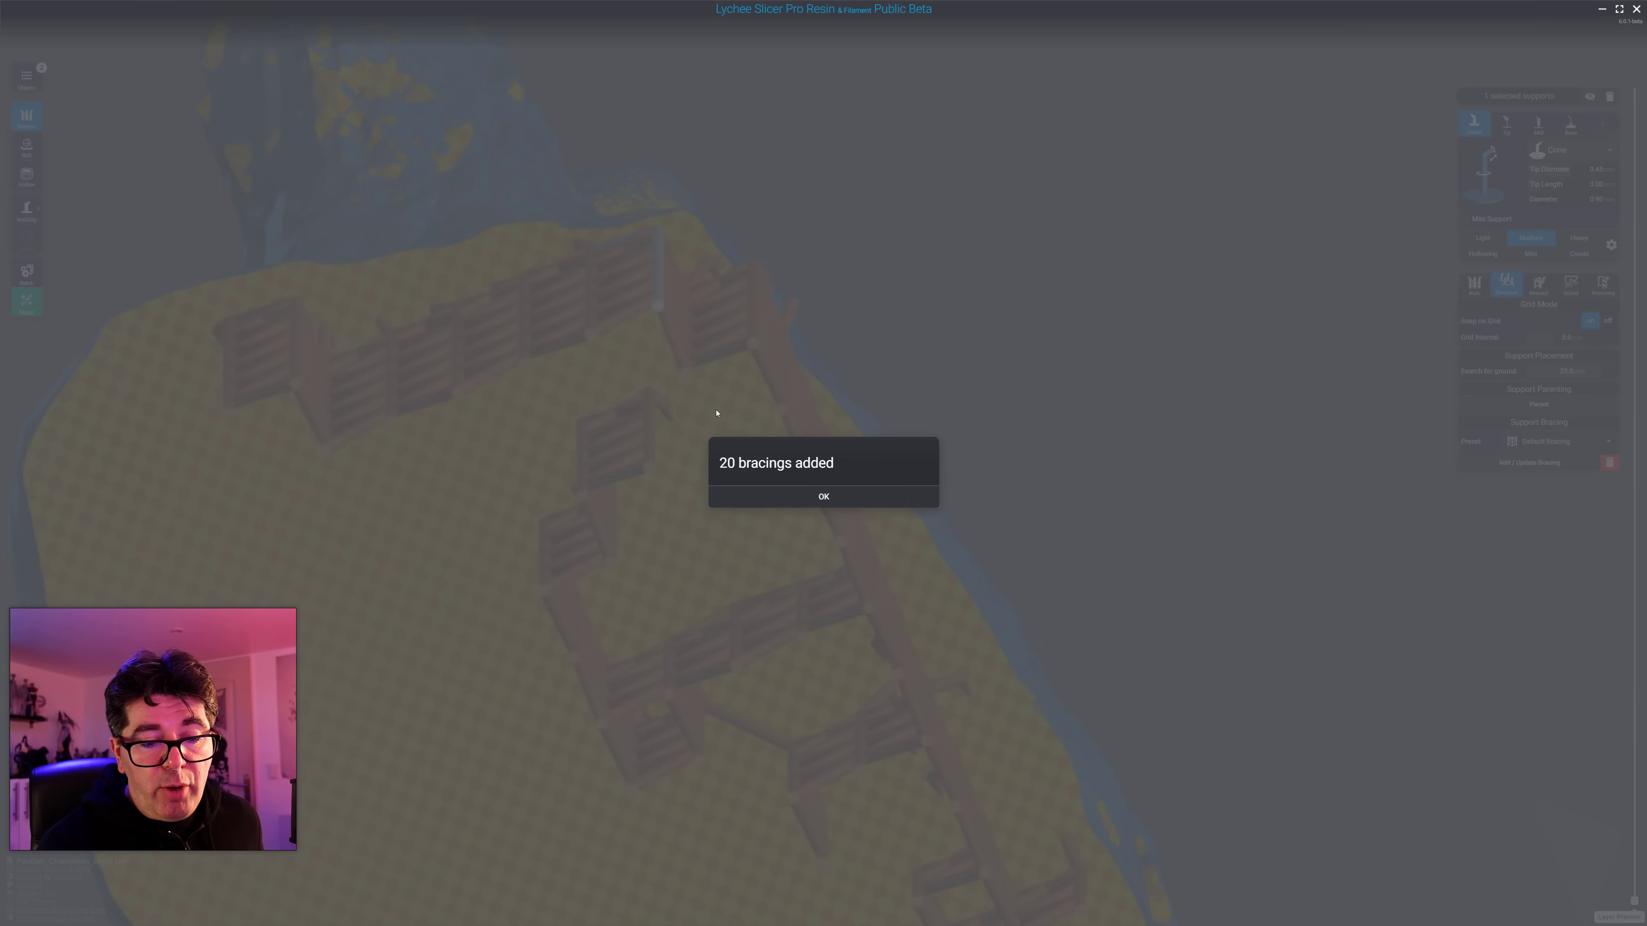
{"action": "left_click", "coordinate": [756, 495]}
{"action": "right_click_drag", "start_coordinate": [757, 495], "coordinate": [667, 495]}
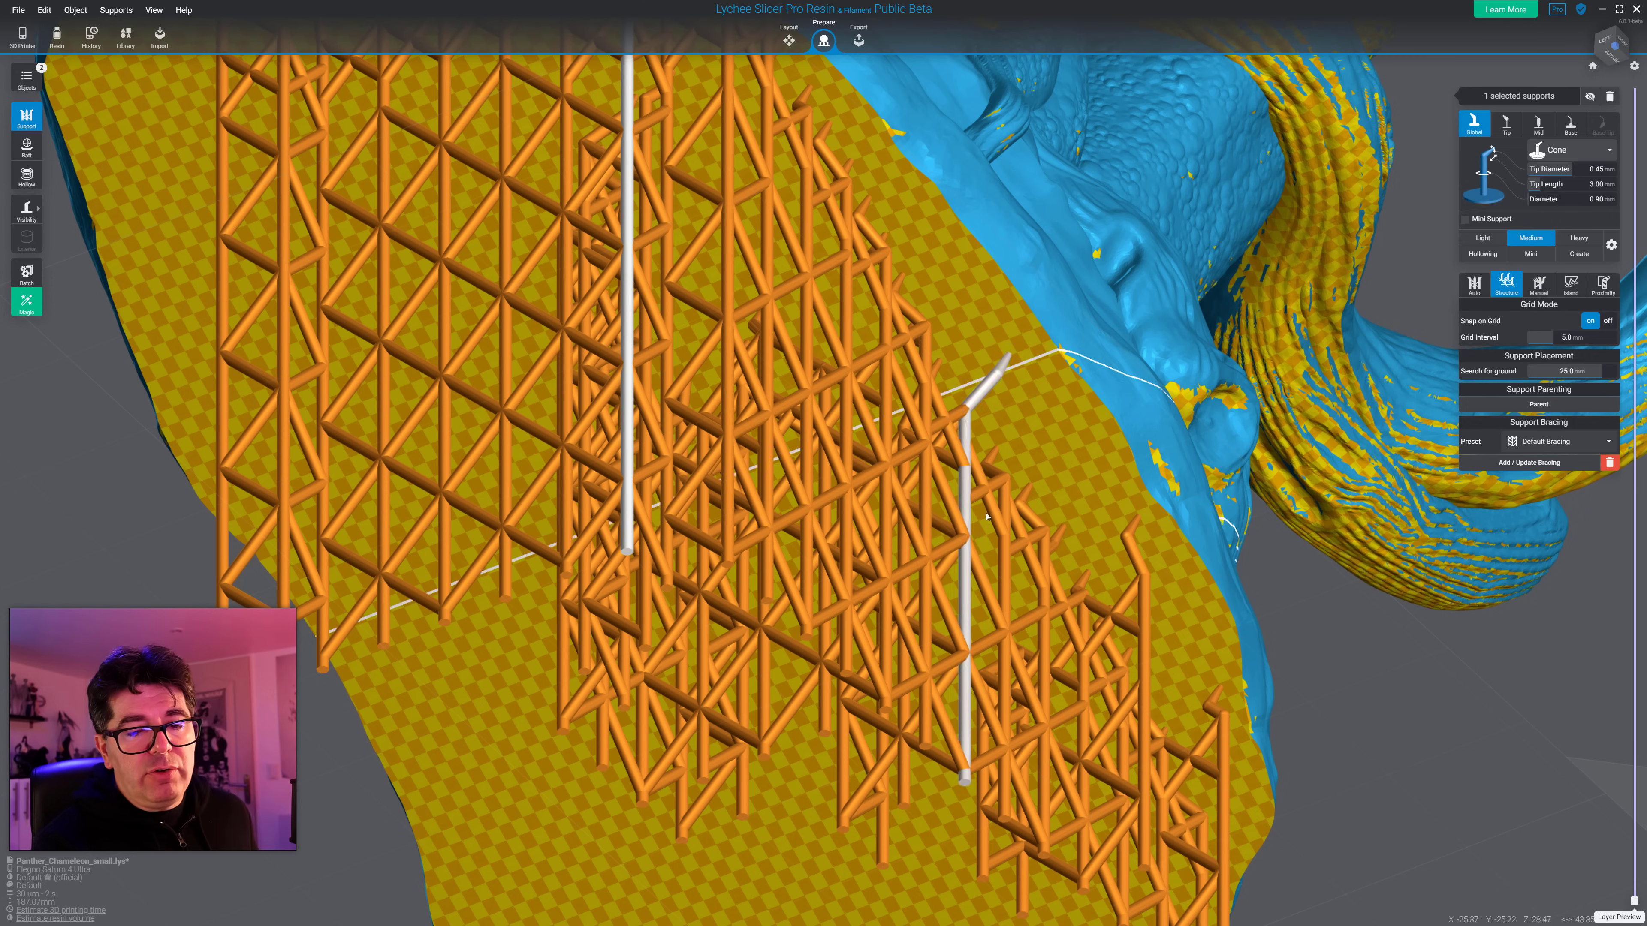
{"action": "scroll", "coordinate": [961, 519], "scroll_direction": "down", "scroll_amount": 4}
Step: Add Default Bracing to the isolated medium support under the base's low end, apart from the main support groups
{"action": "right_click_drag", "start_coordinate": [953, 506], "coordinate": [602, 398]}
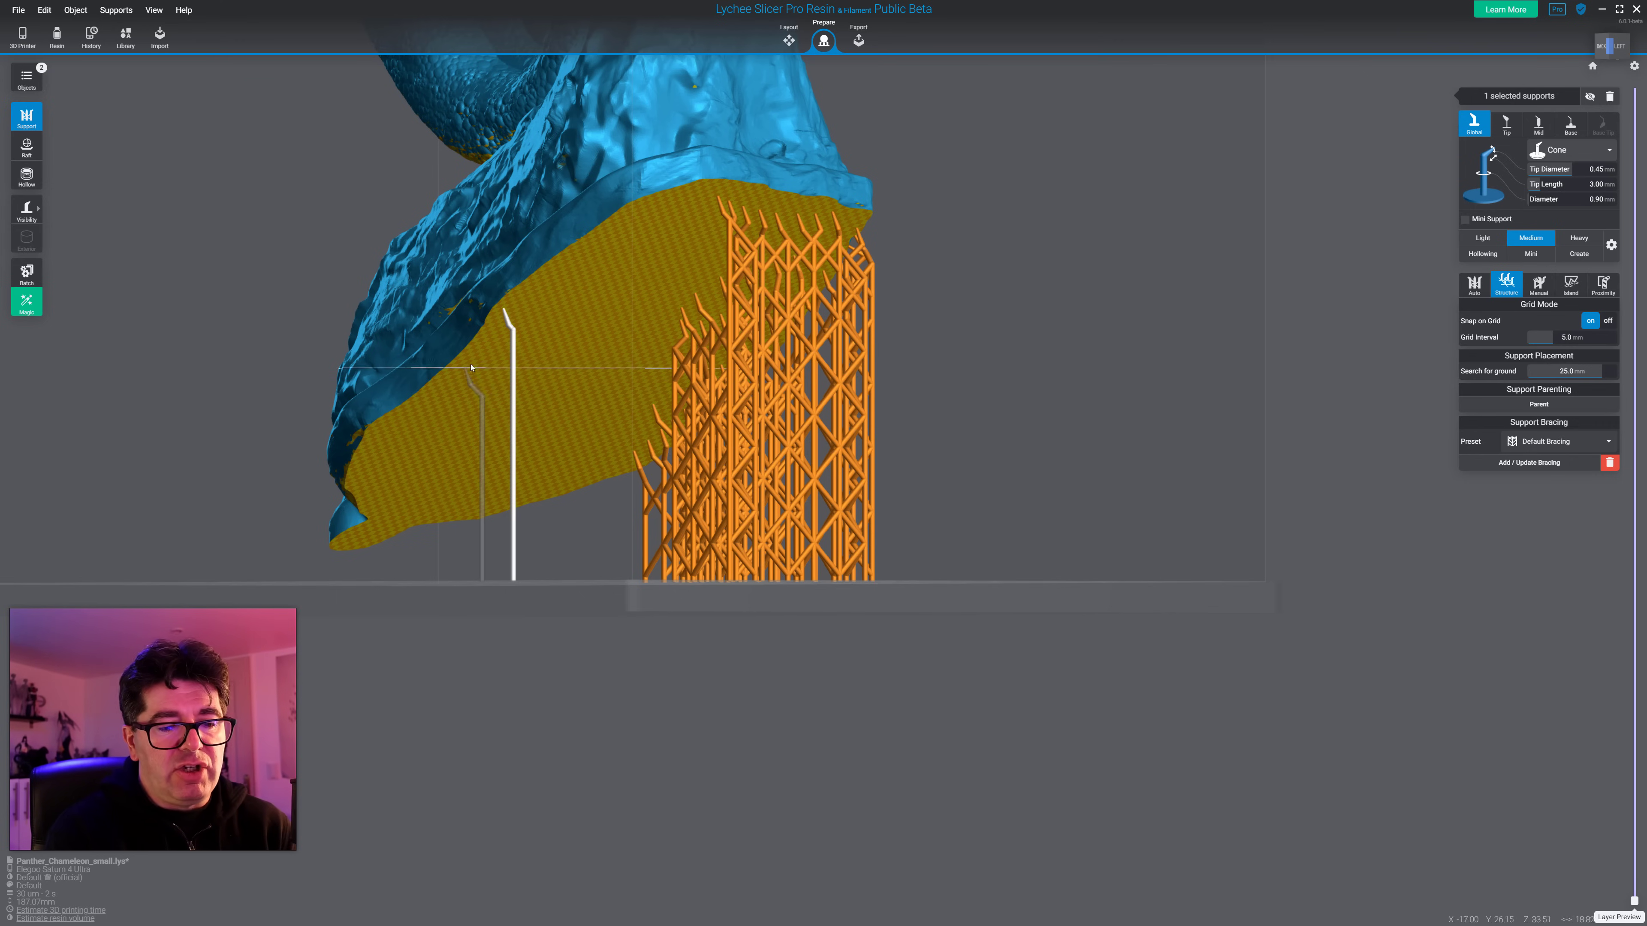
{"action": "left_click", "coordinate": [1538, 463]}
{"action": "left_click", "coordinate": [893, 505]}
{"action": "right_click_drag", "start_coordinate": [606, 570], "coordinate": [376, 272]}
{"action": "scroll", "coordinate": [409, 581], "scroll_direction": "up", "scroll_amount": 2}
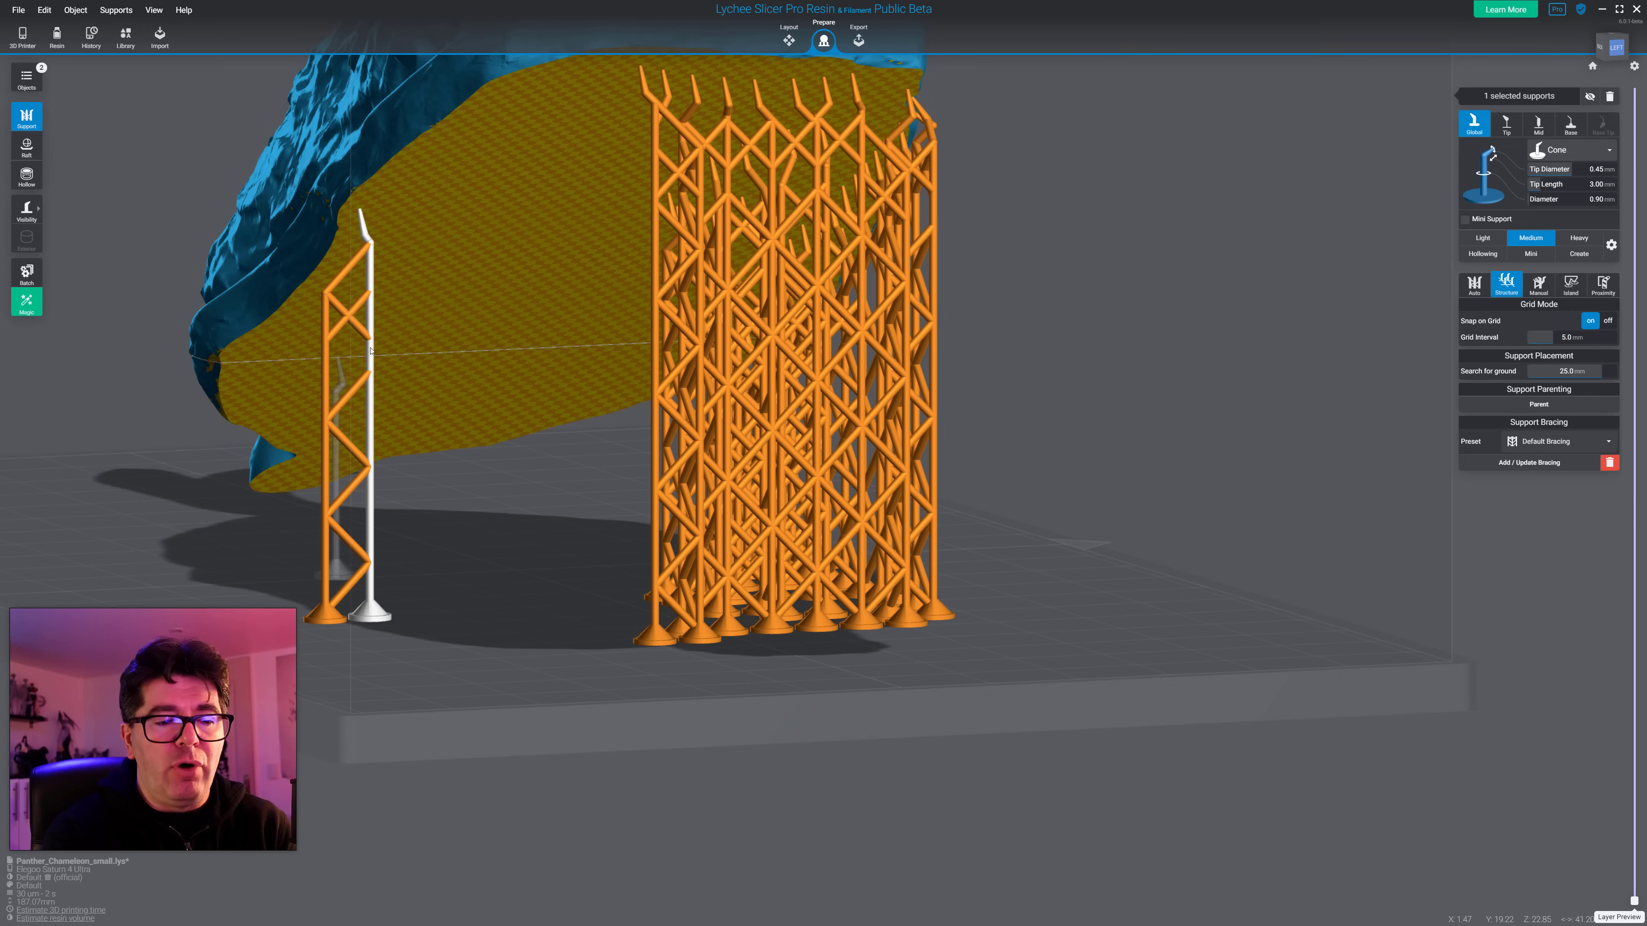
Step: Place a tall medium support under the tip of the branch stump below the chameleon's head and add Default Bracing to it
{"action": "right_click_drag", "start_coordinate": [480, 448], "coordinate": [681, 383]}
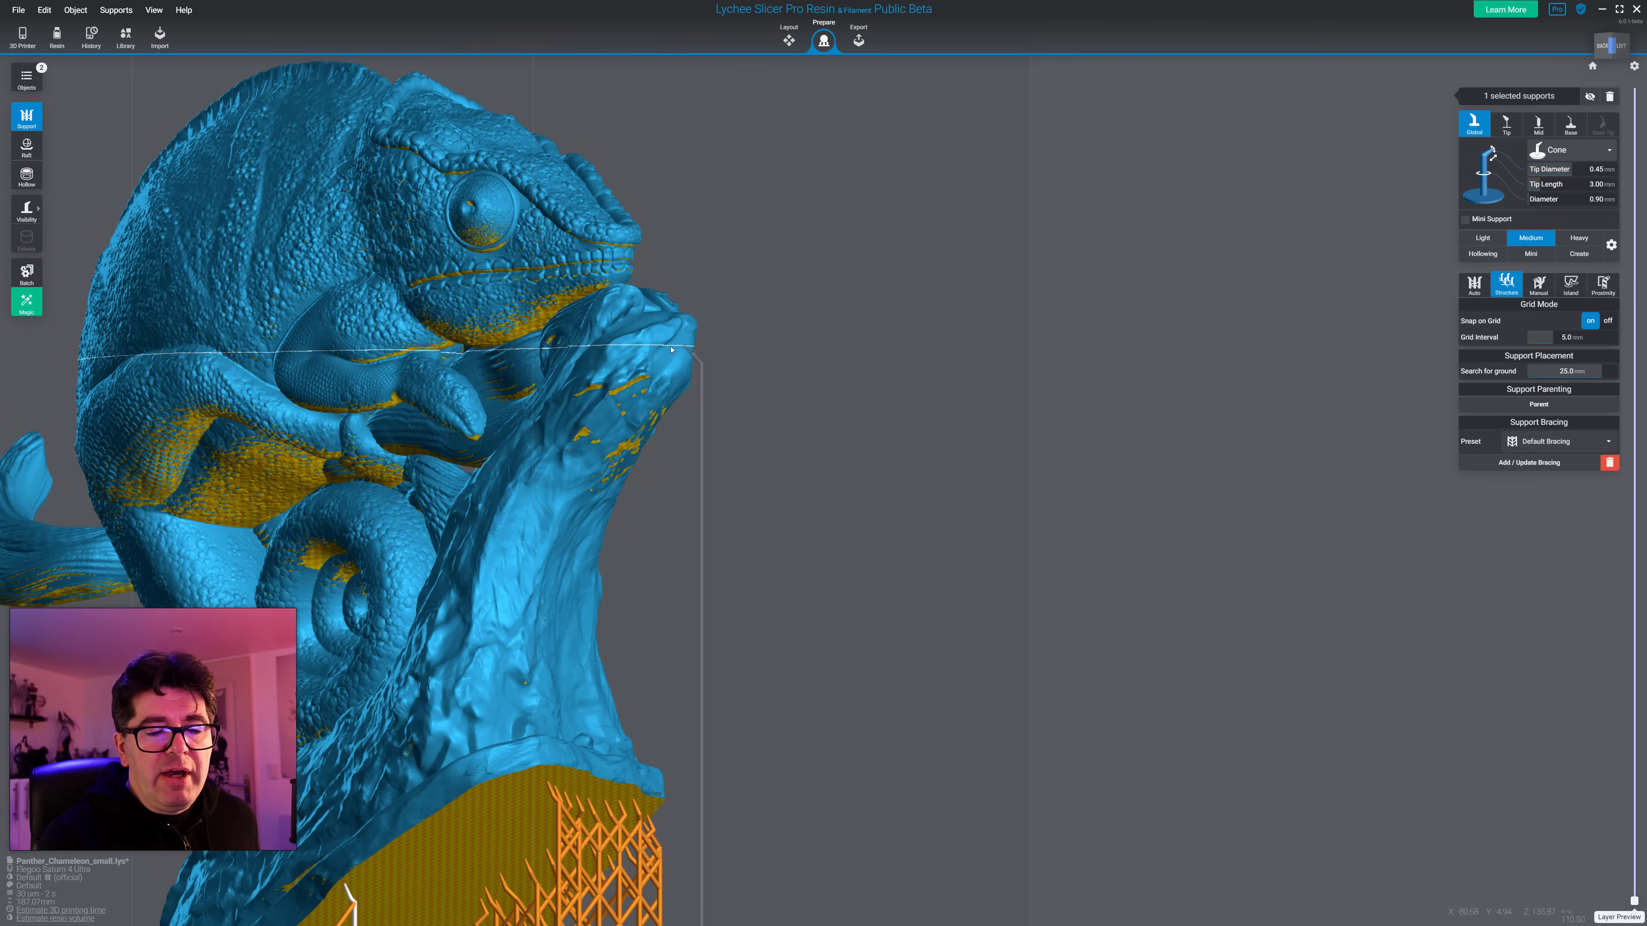
{"action": "left_click", "coordinate": [680, 383]}
{"action": "right_click_drag", "start_coordinate": [841, 445], "coordinate": [912, 348]}
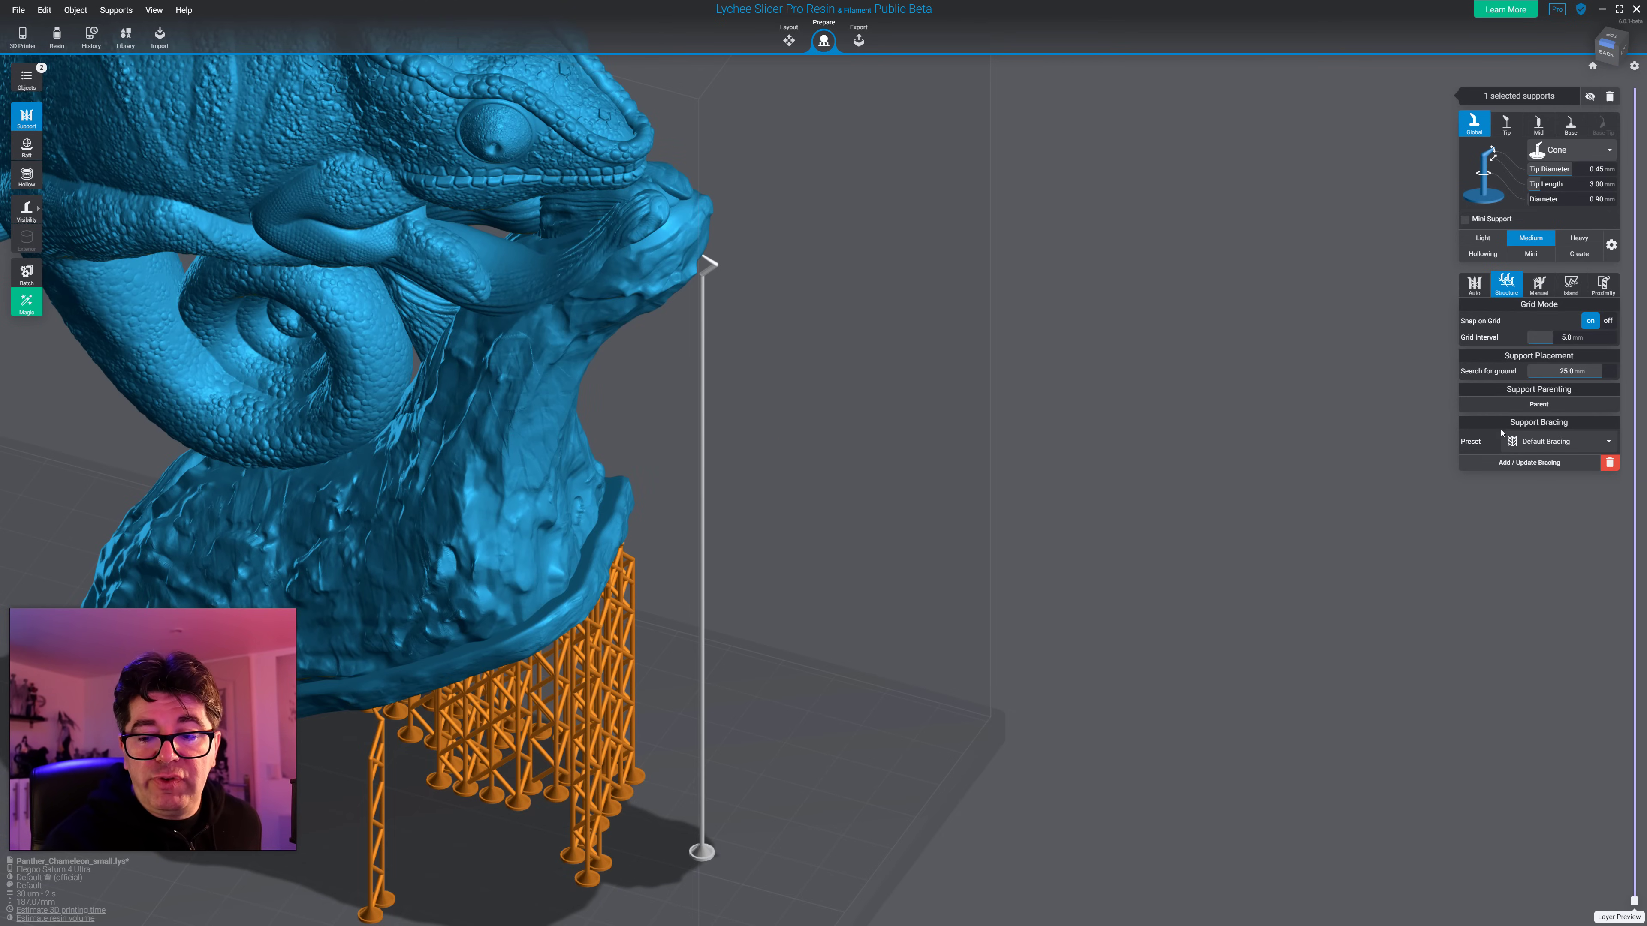
{"action": "left_click", "coordinate": [1534, 464]}
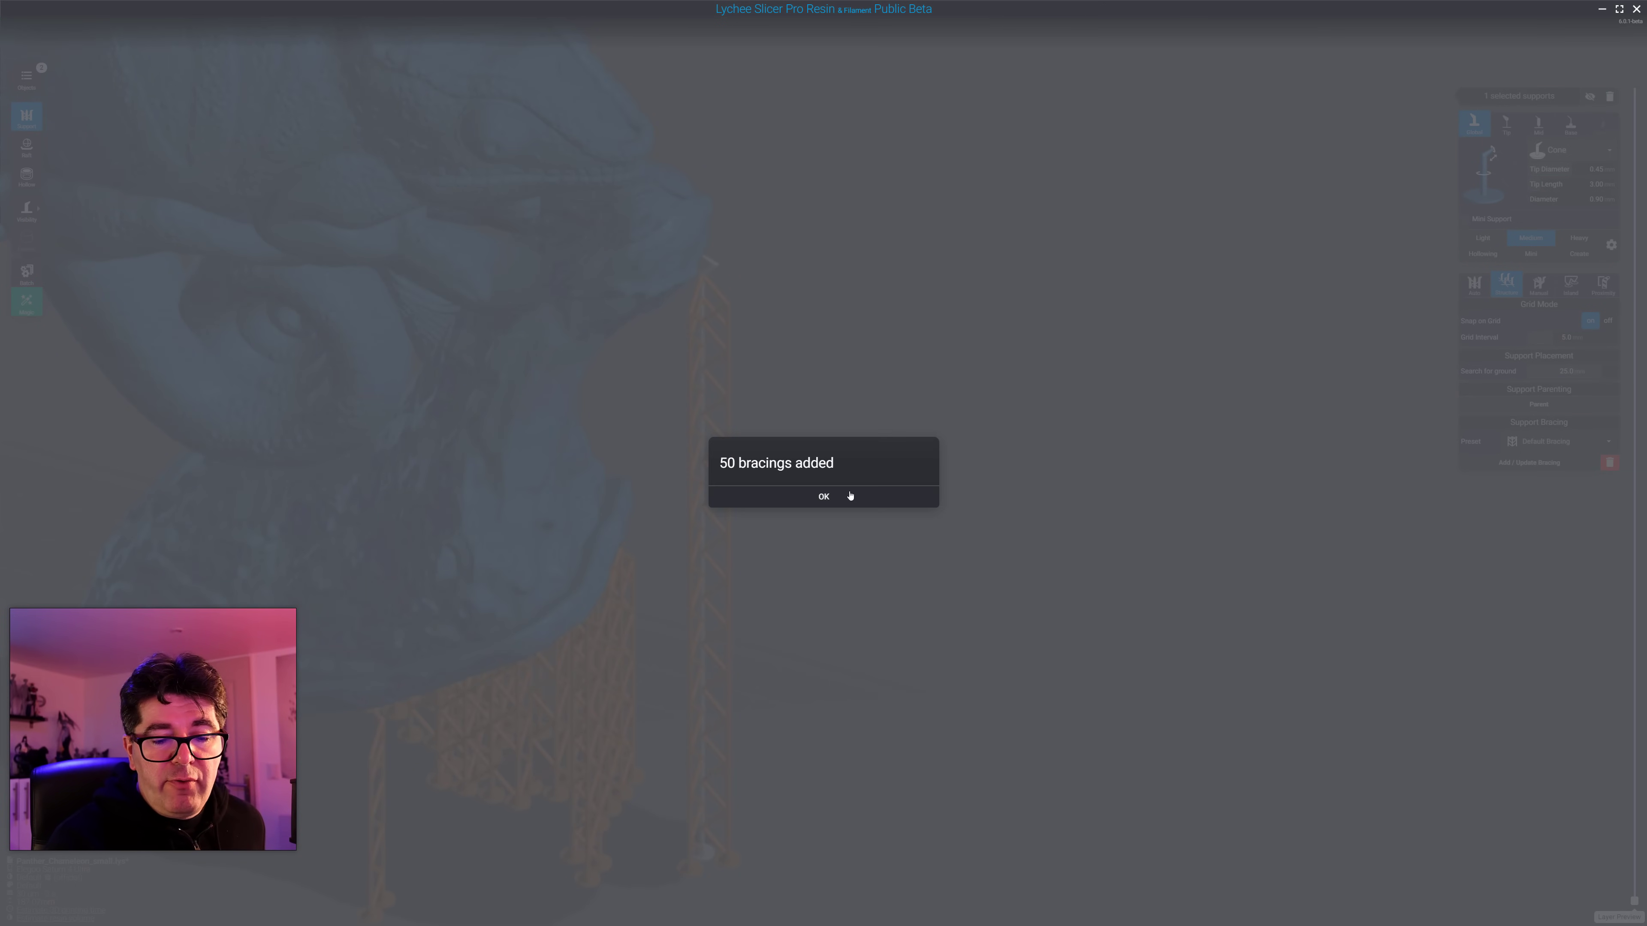
{"action": "left_click", "coordinate": [850, 496]}
{"action": "right_click_drag", "start_coordinate": [918, 367], "coordinate": [856, 460]}
{"action": "scroll", "coordinate": [655, 642], "scroll_direction": "up", "scroll_amount": 3}
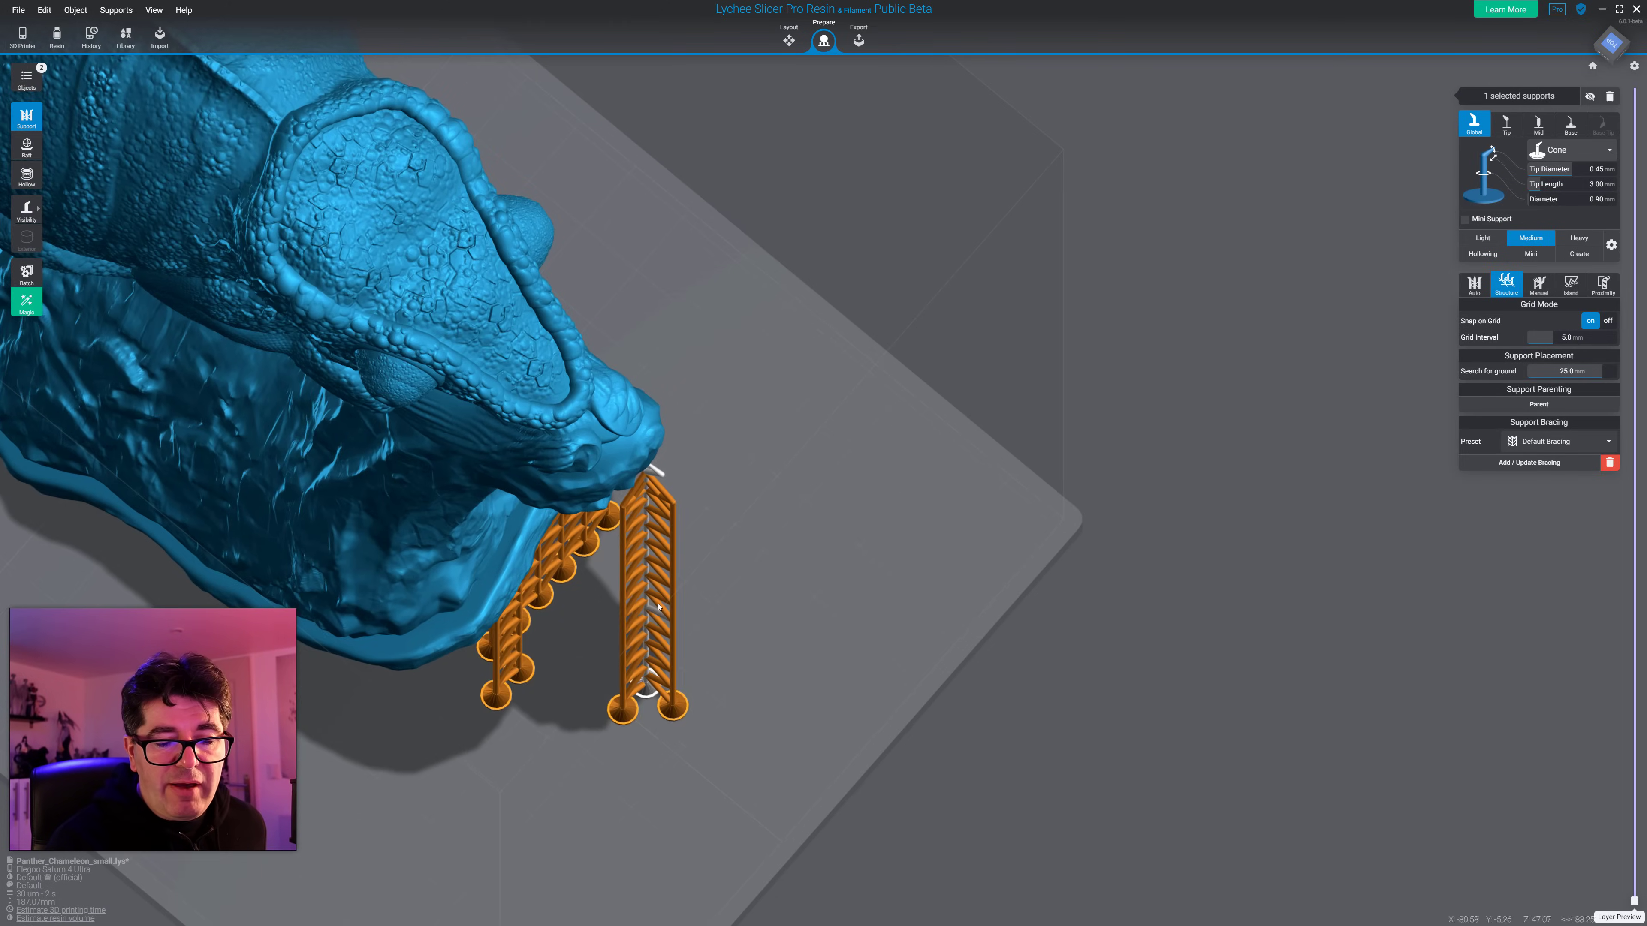
{"action": "scroll", "coordinate": [804, 539], "scroll_direction": "up", "scroll_amount": 2}
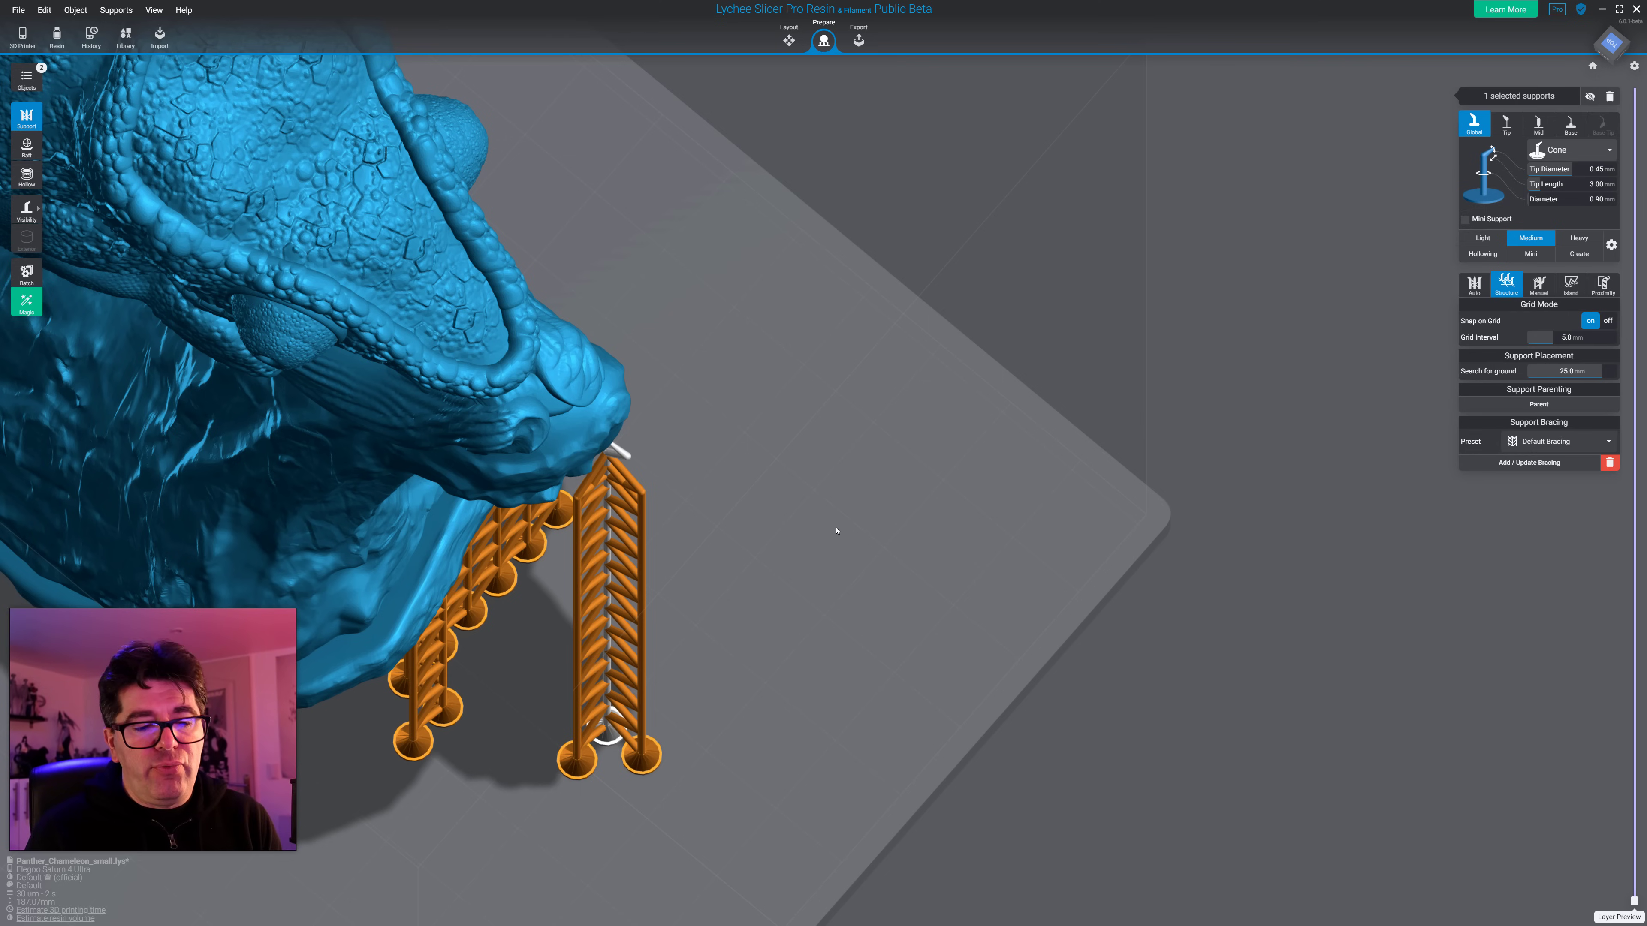
Step: Select the two outer supports of the tall tower under the stump tip and add Default Bracing to link them
{"action": "left_click", "coordinate": [640, 753]}
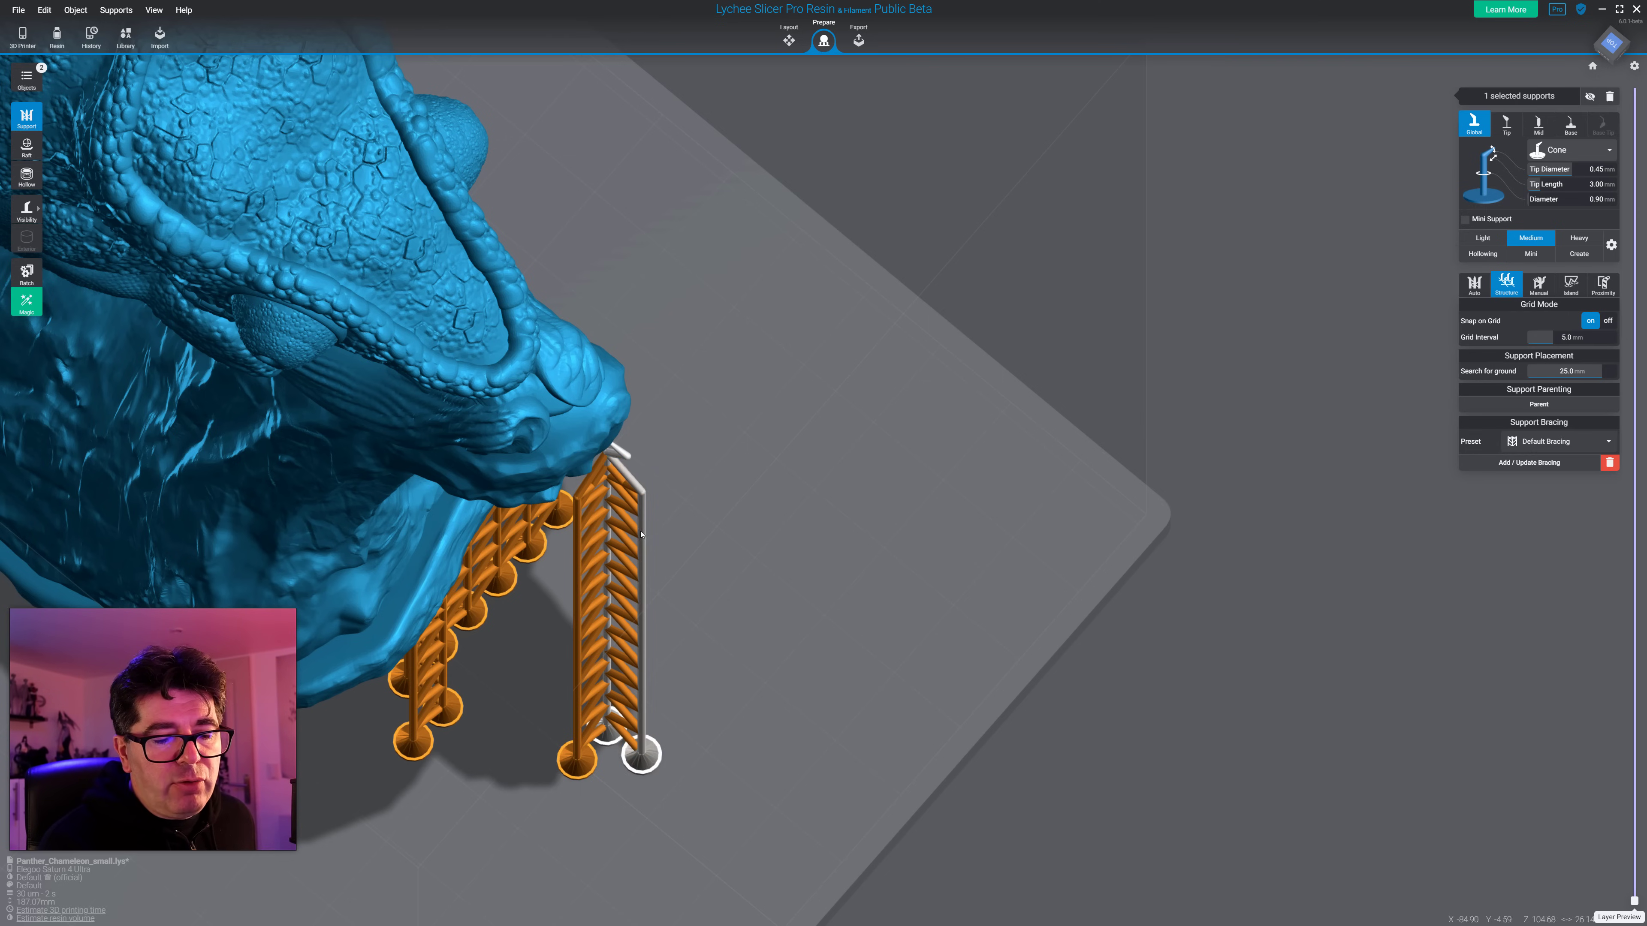
{"action": "left_click", "coordinate": [586, 545], "text": "ctrl"}
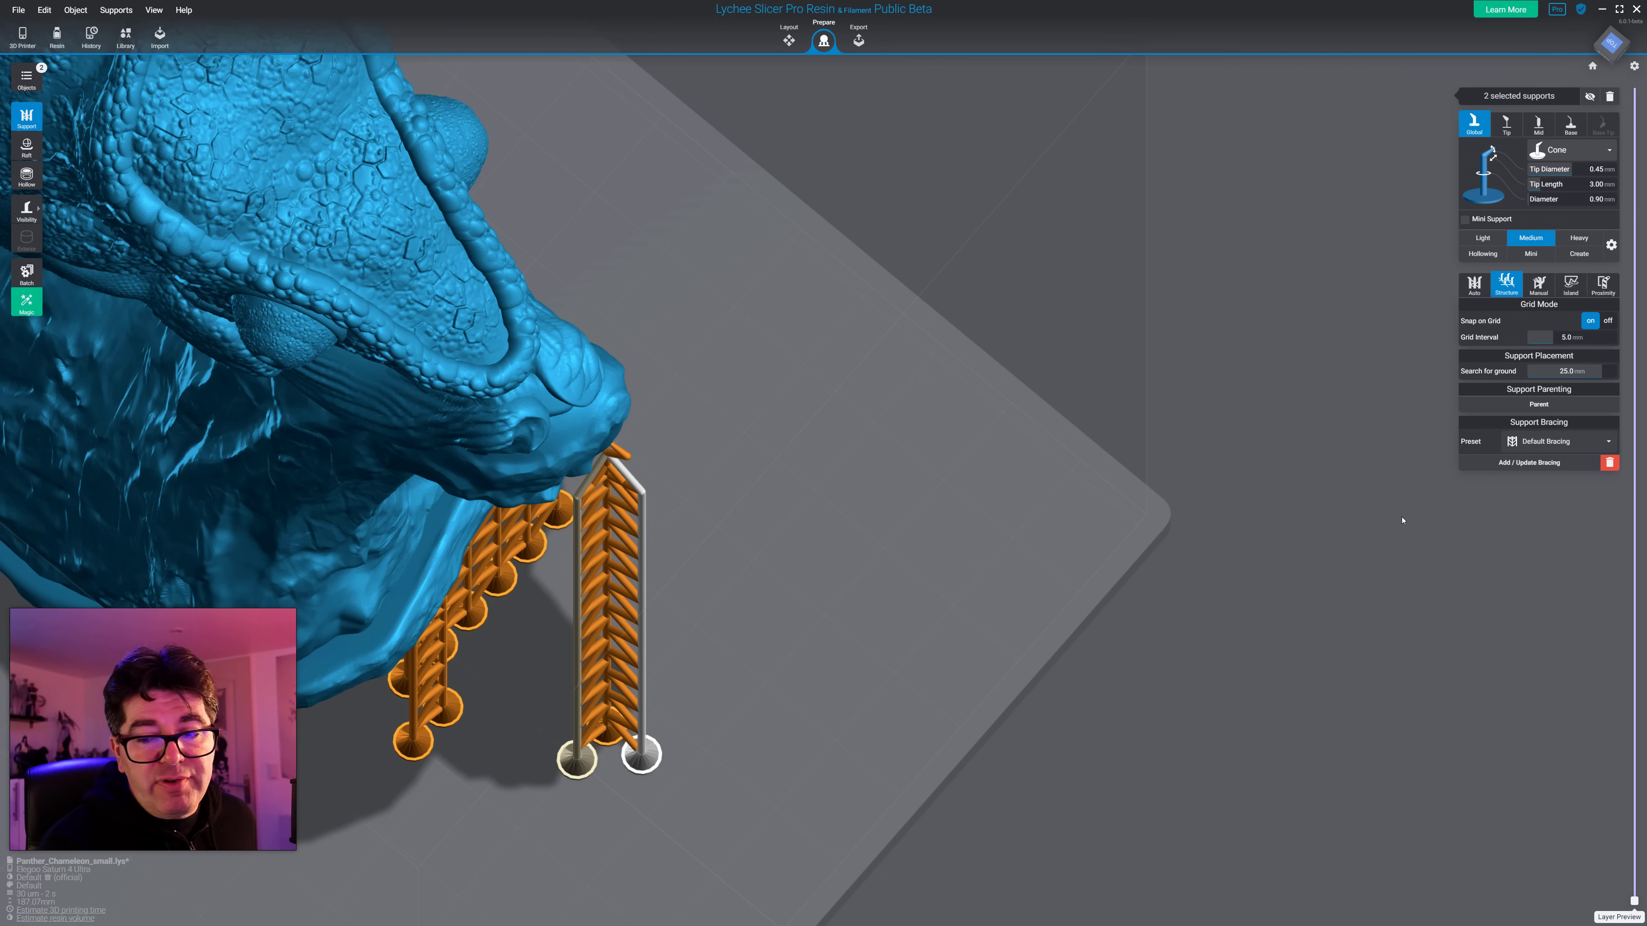
{"action": "left_click", "coordinate": [1520, 463]}
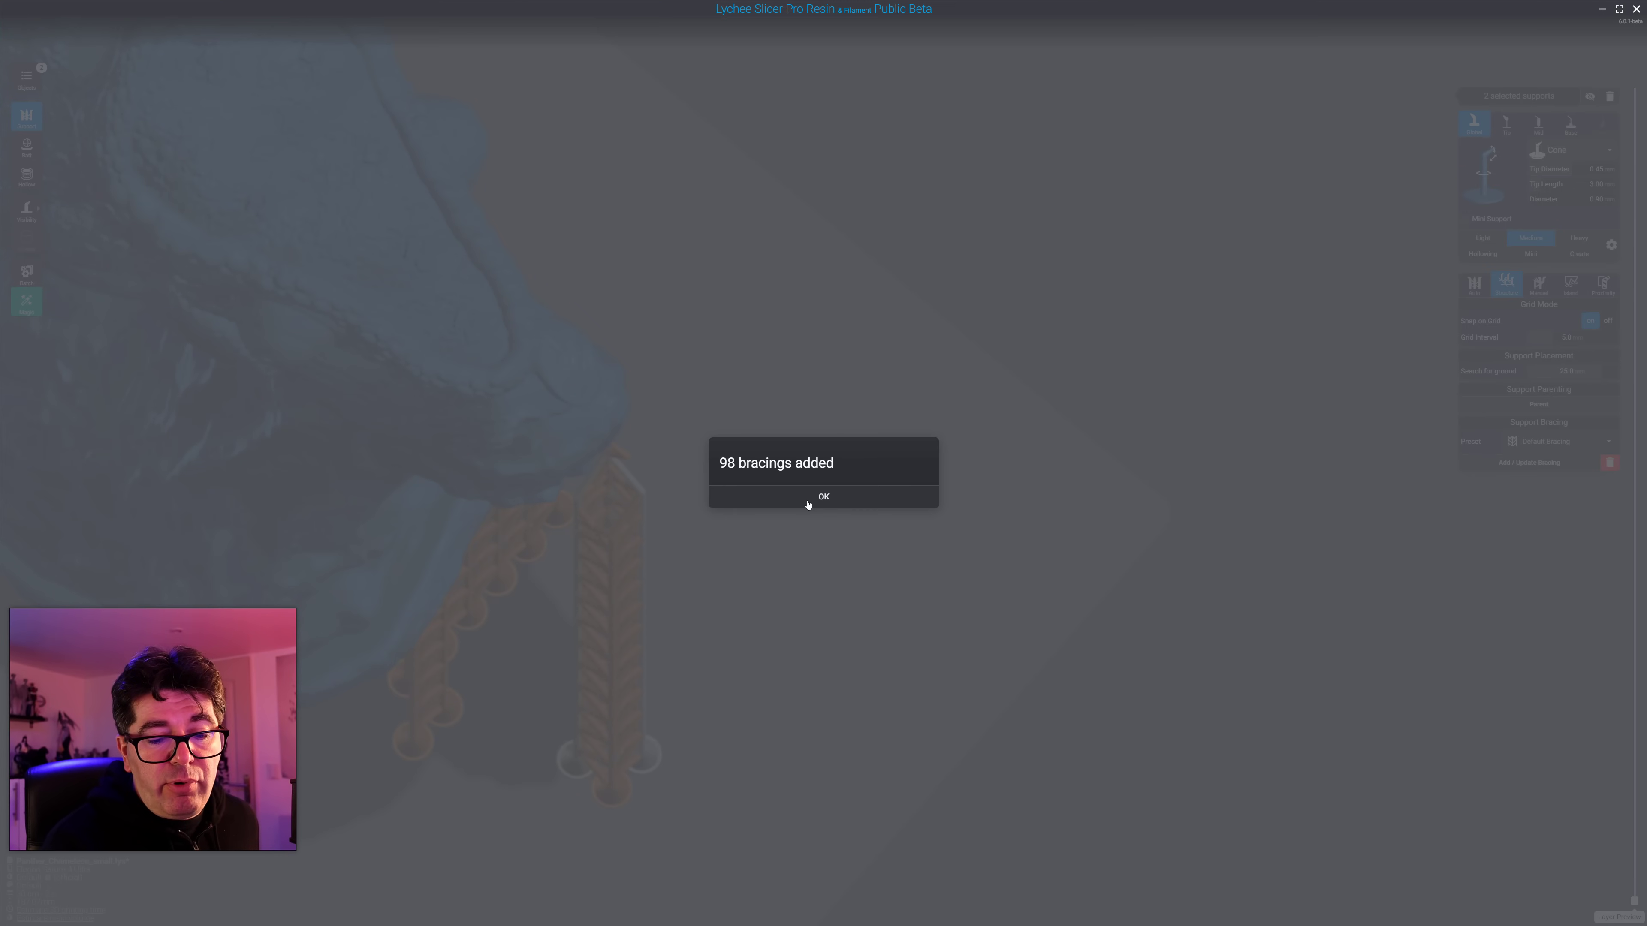
{"action": "left_click", "coordinate": [808, 504]}
{"action": "right_click_drag", "start_coordinate": [879, 515], "coordinate": [845, 596]}
{"action": "middle_click_drag", "start_coordinate": [845, 596], "coordinate": [860, 515]}
{"action": "right_click_drag", "start_coordinate": [860, 515], "coordinate": [675, 421]}
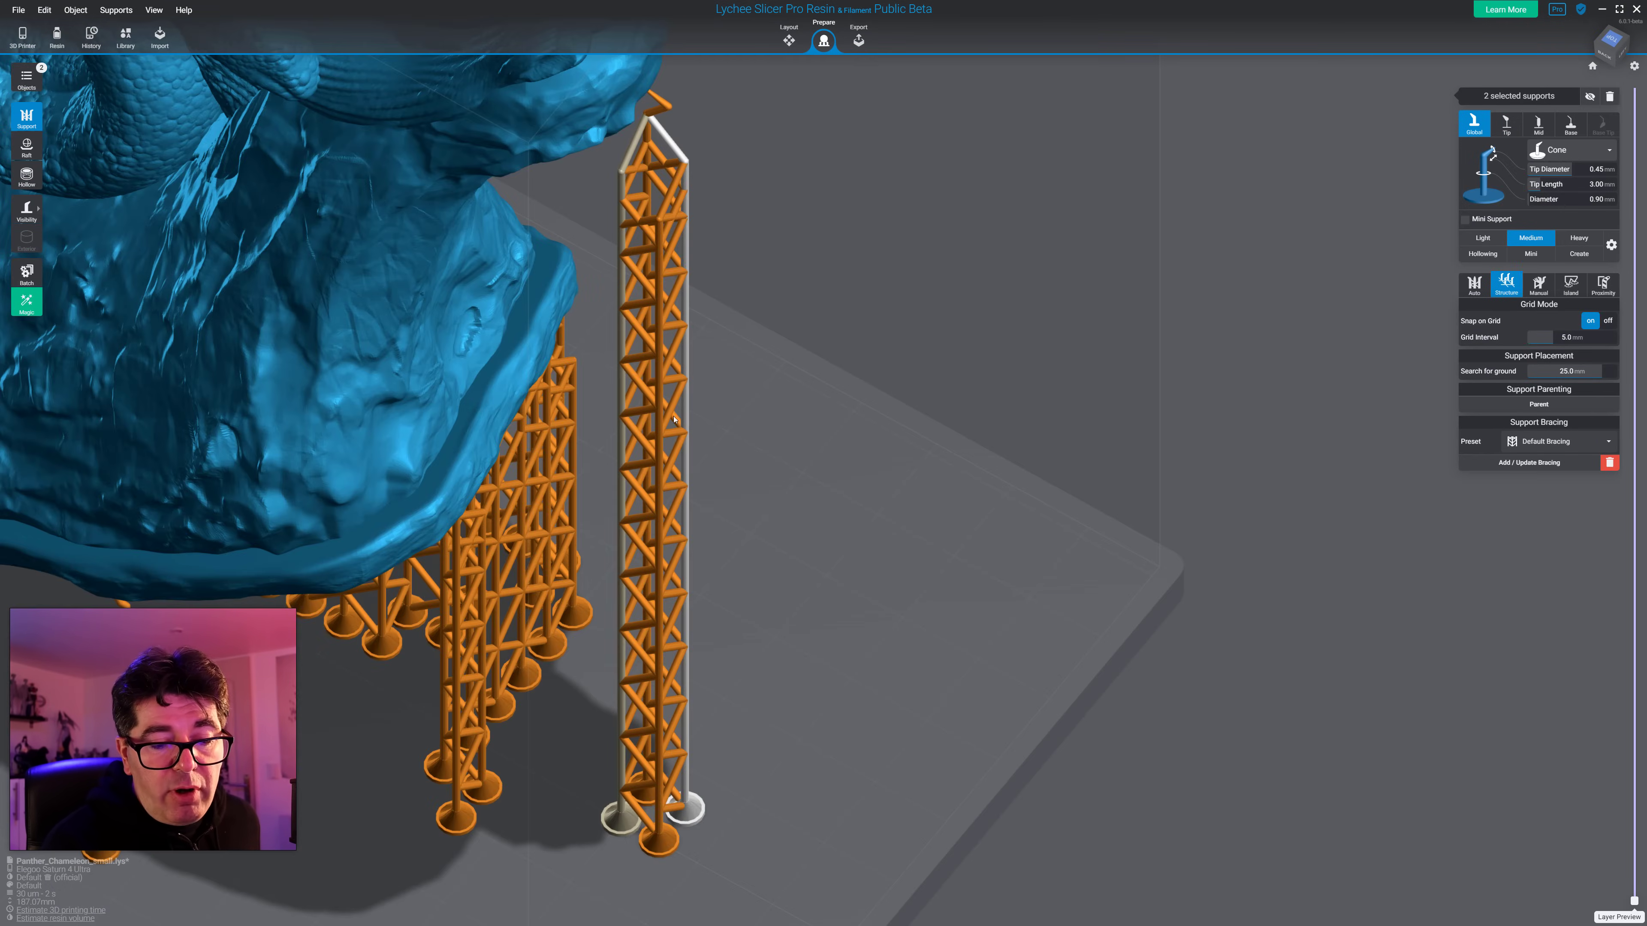
{"action": "right_click_drag", "start_coordinate": [771, 312], "coordinate": [880, 335]}
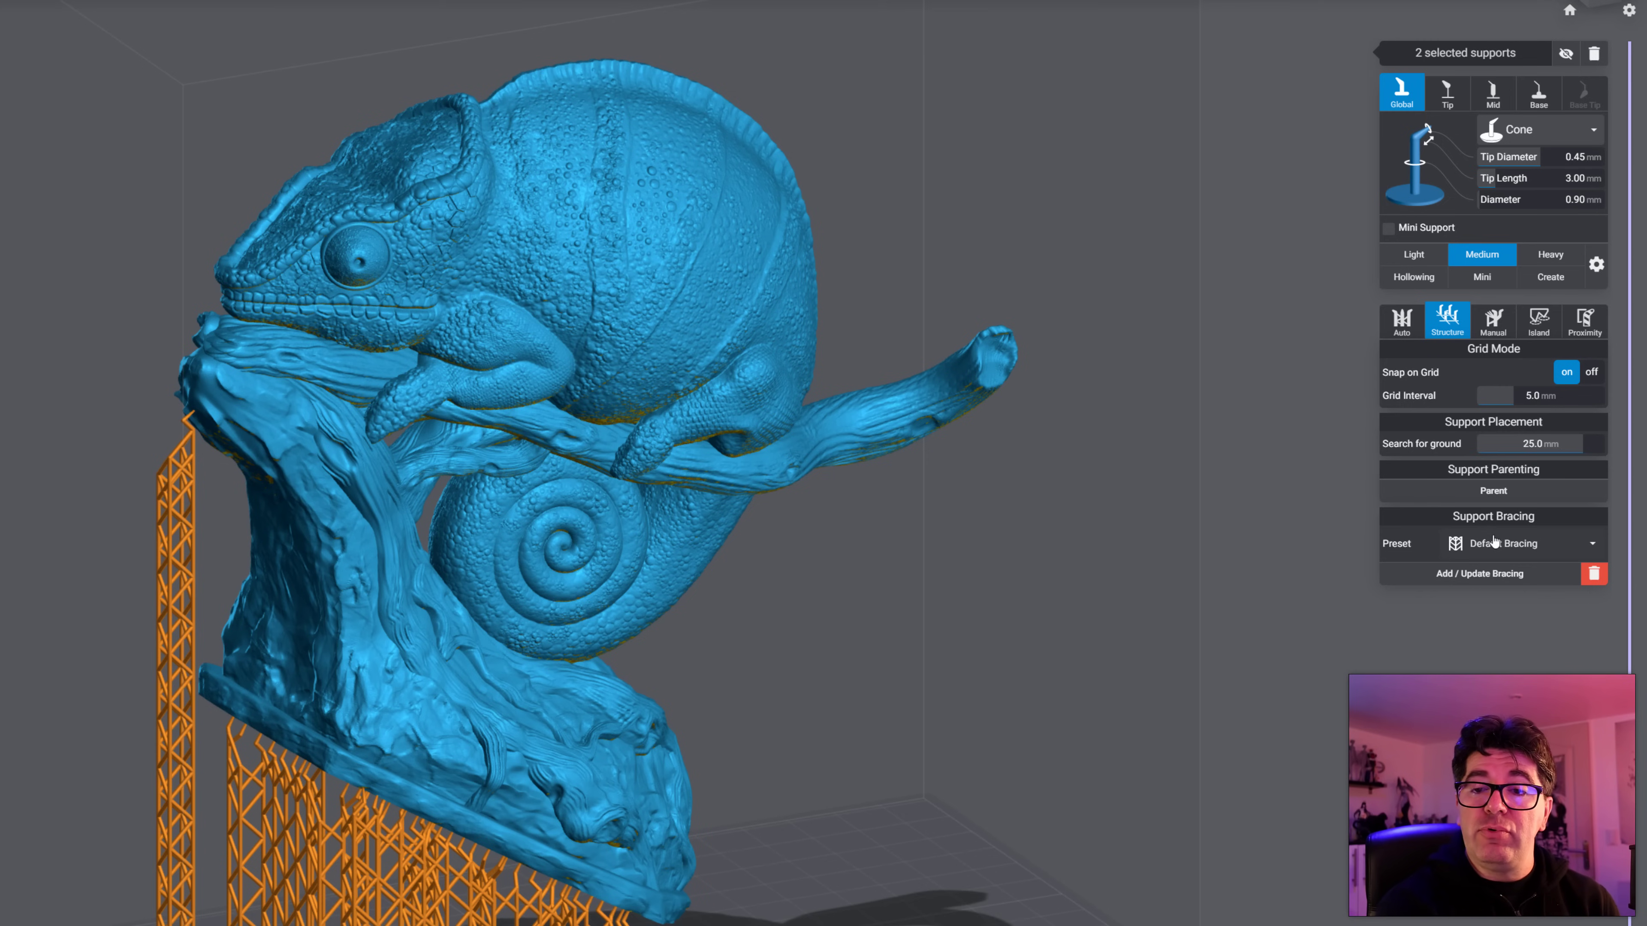
Step: Deselect the supports and delete the bracing from the whole support structure
{"action": "left_click", "coordinate": [1500, 552]}
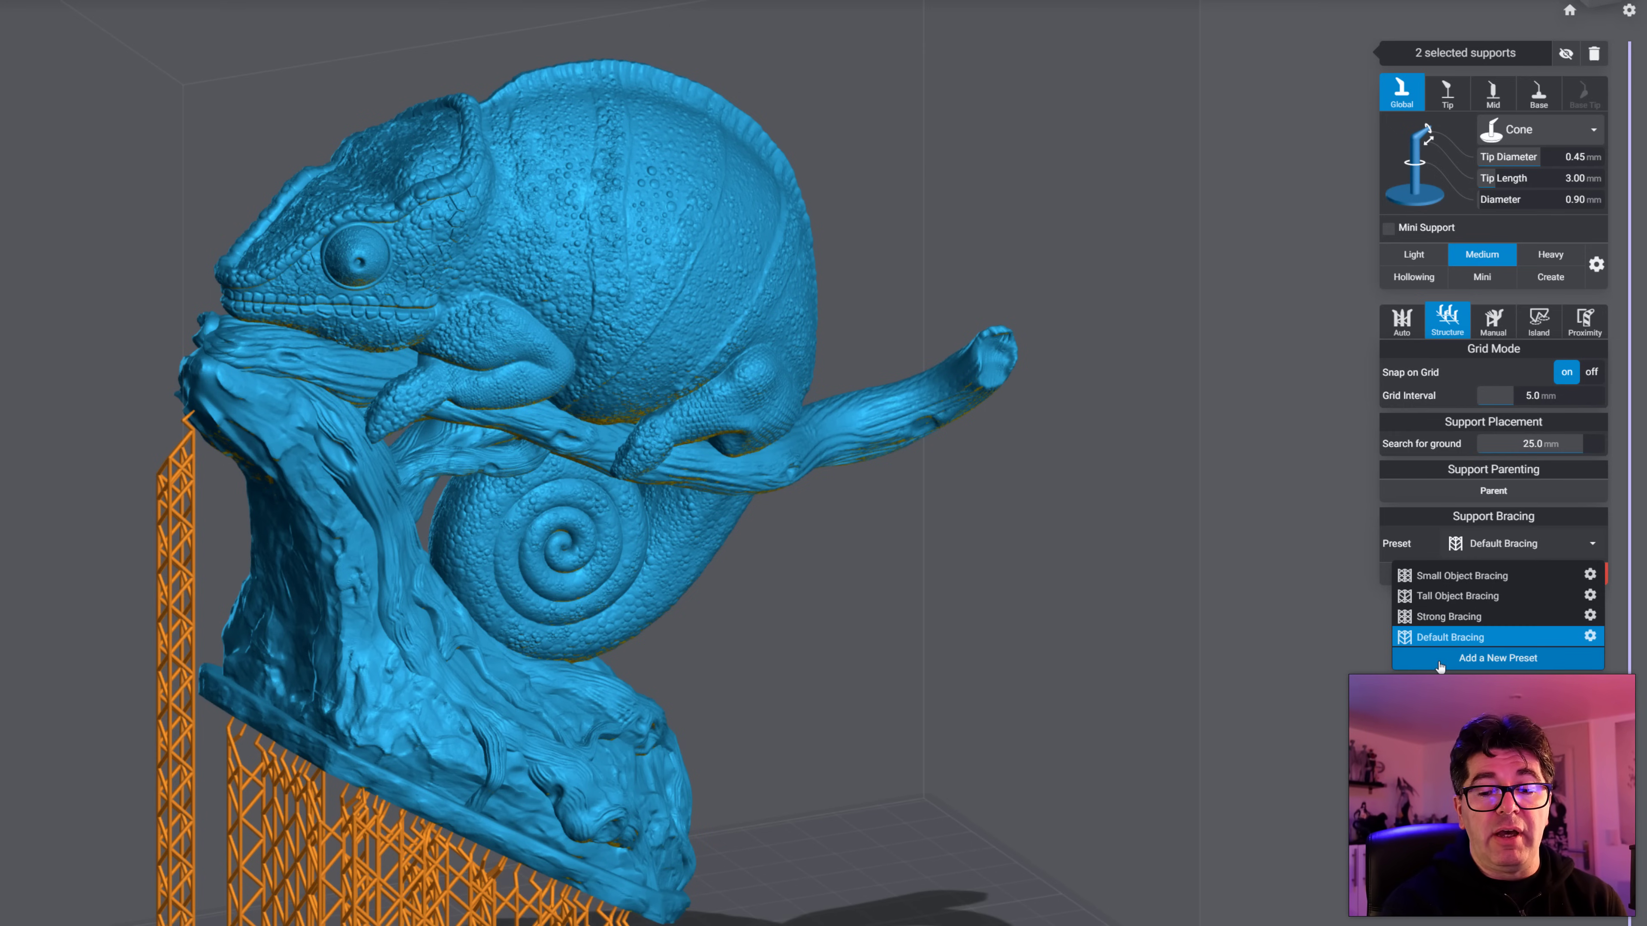
{"action": "left_click", "coordinate": [739, 241]}
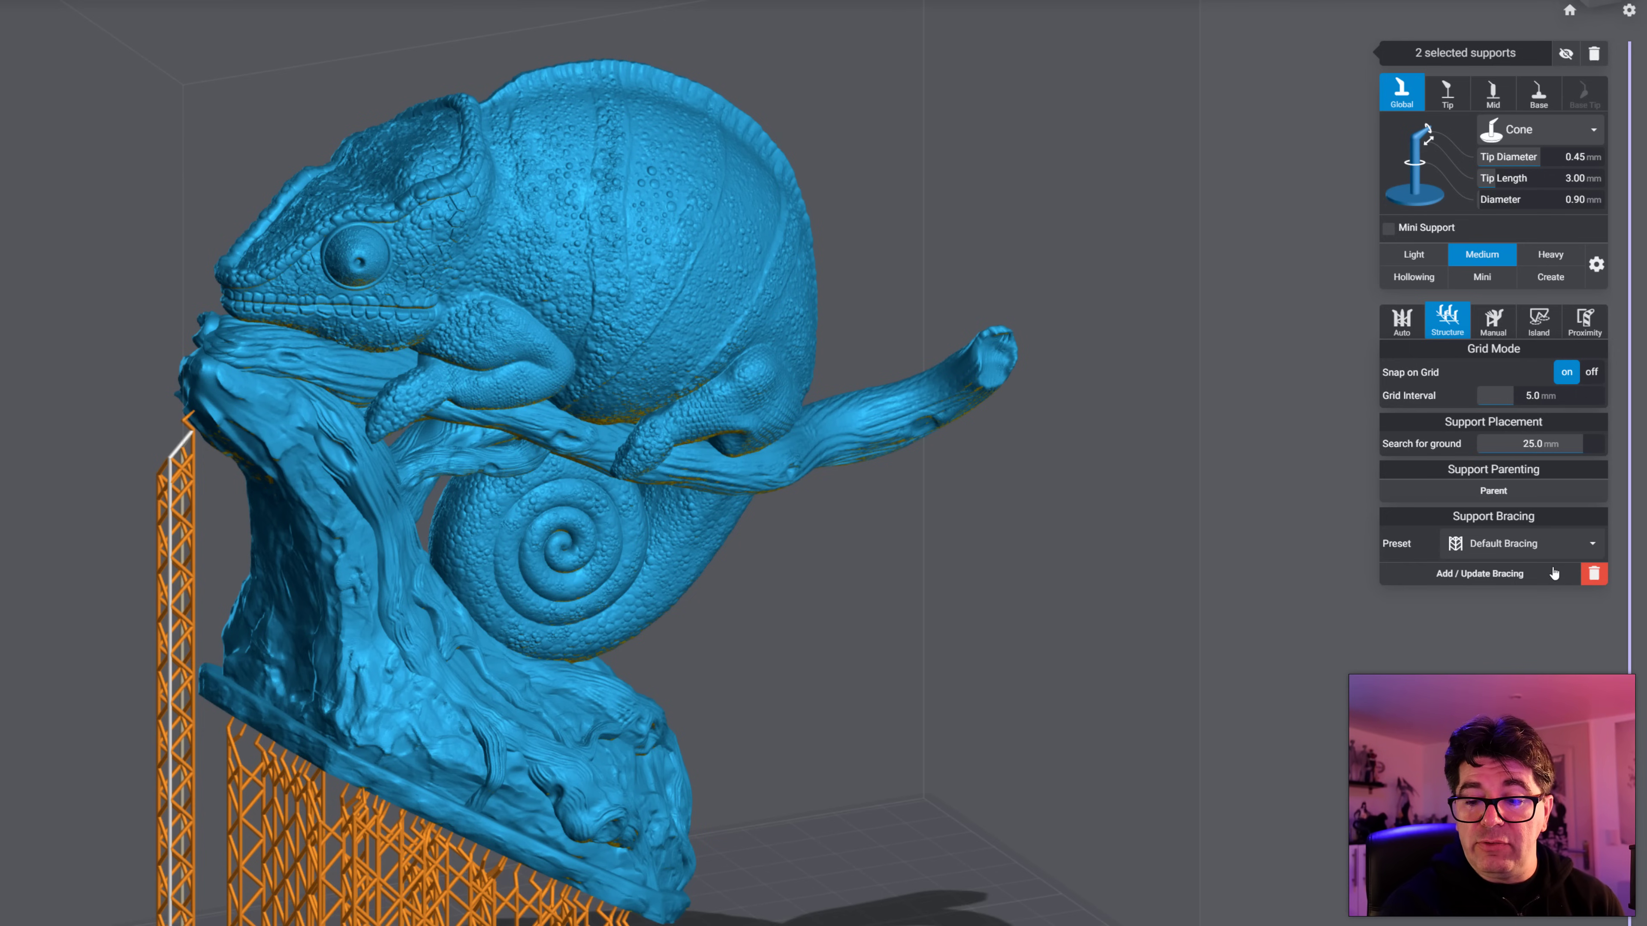
{"action": "left_click", "coordinate": [1594, 574]}
{"action": "left_click", "coordinate": [606, 342]}
{"action": "left_click", "coordinate": [1593, 574]}
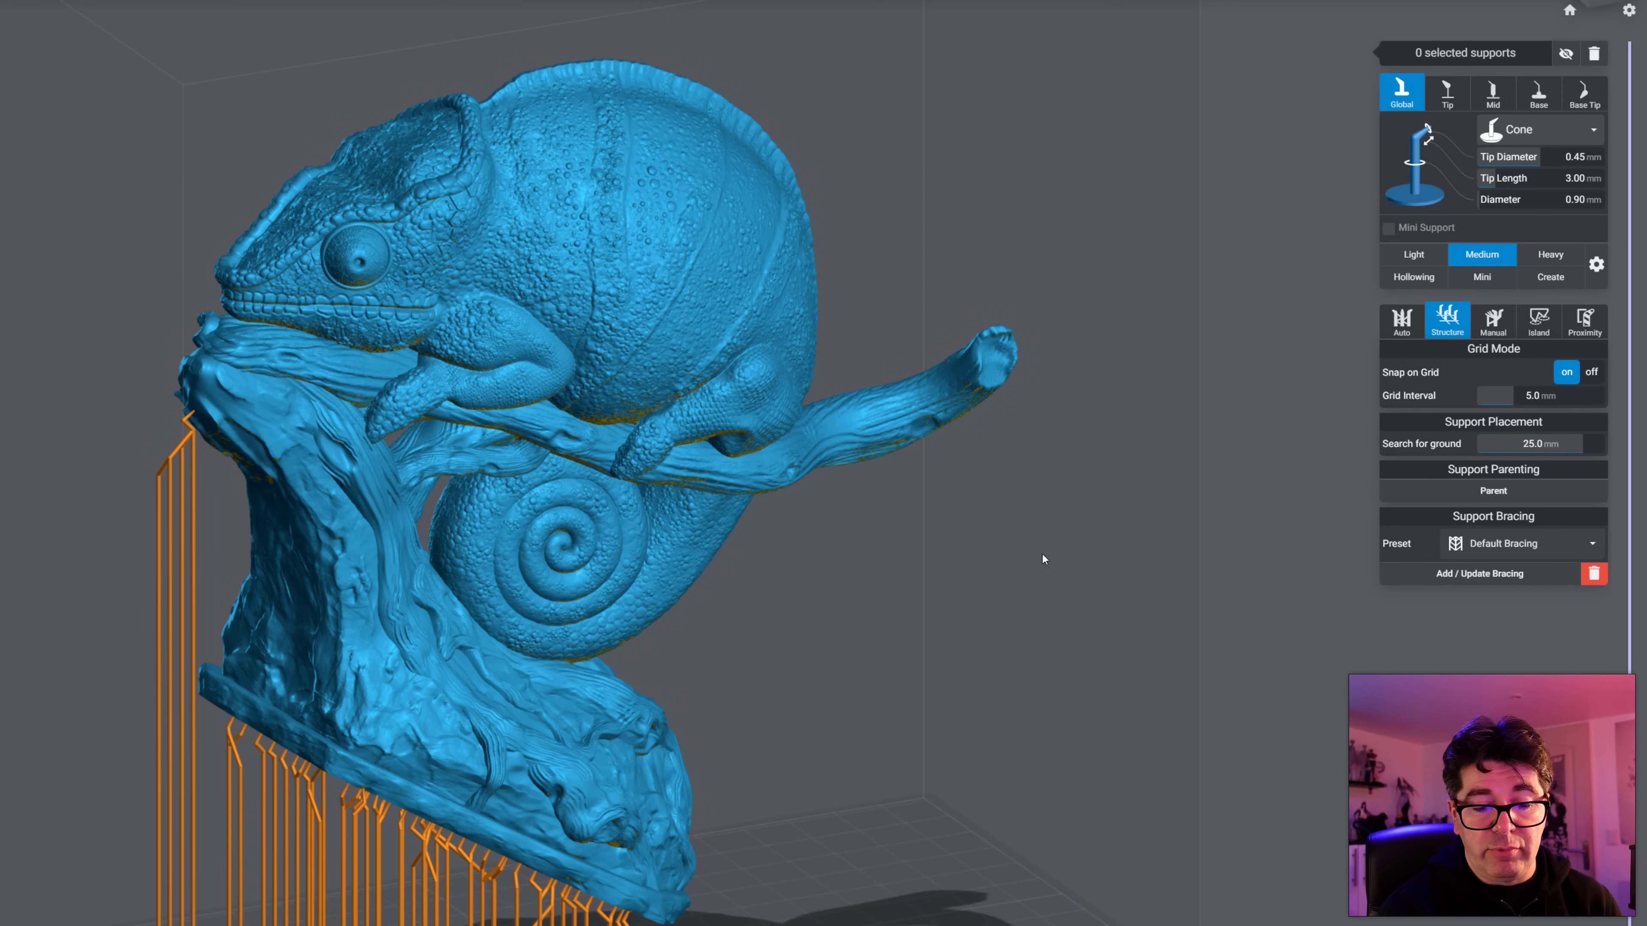
Step: Create a new bracing preset named "Demo"
{"action": "left_click", "coordinate": [1576, 544]}
{"action": "left_click", "coordinate": [1472, 657]}
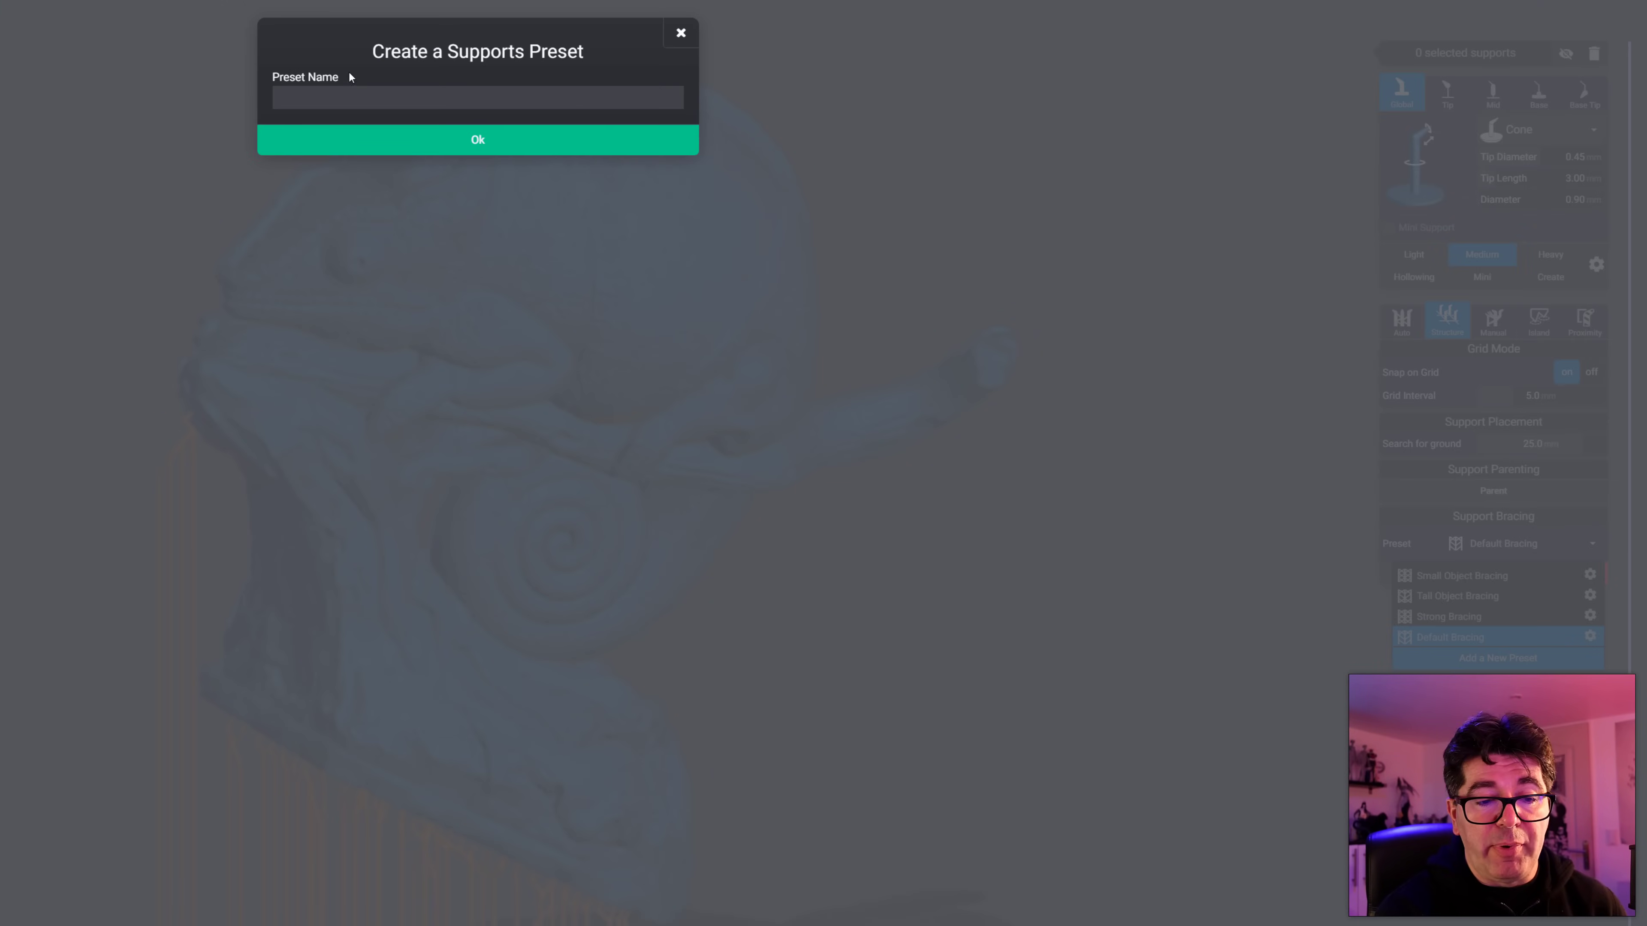
{"action": "type", "text": "De"}
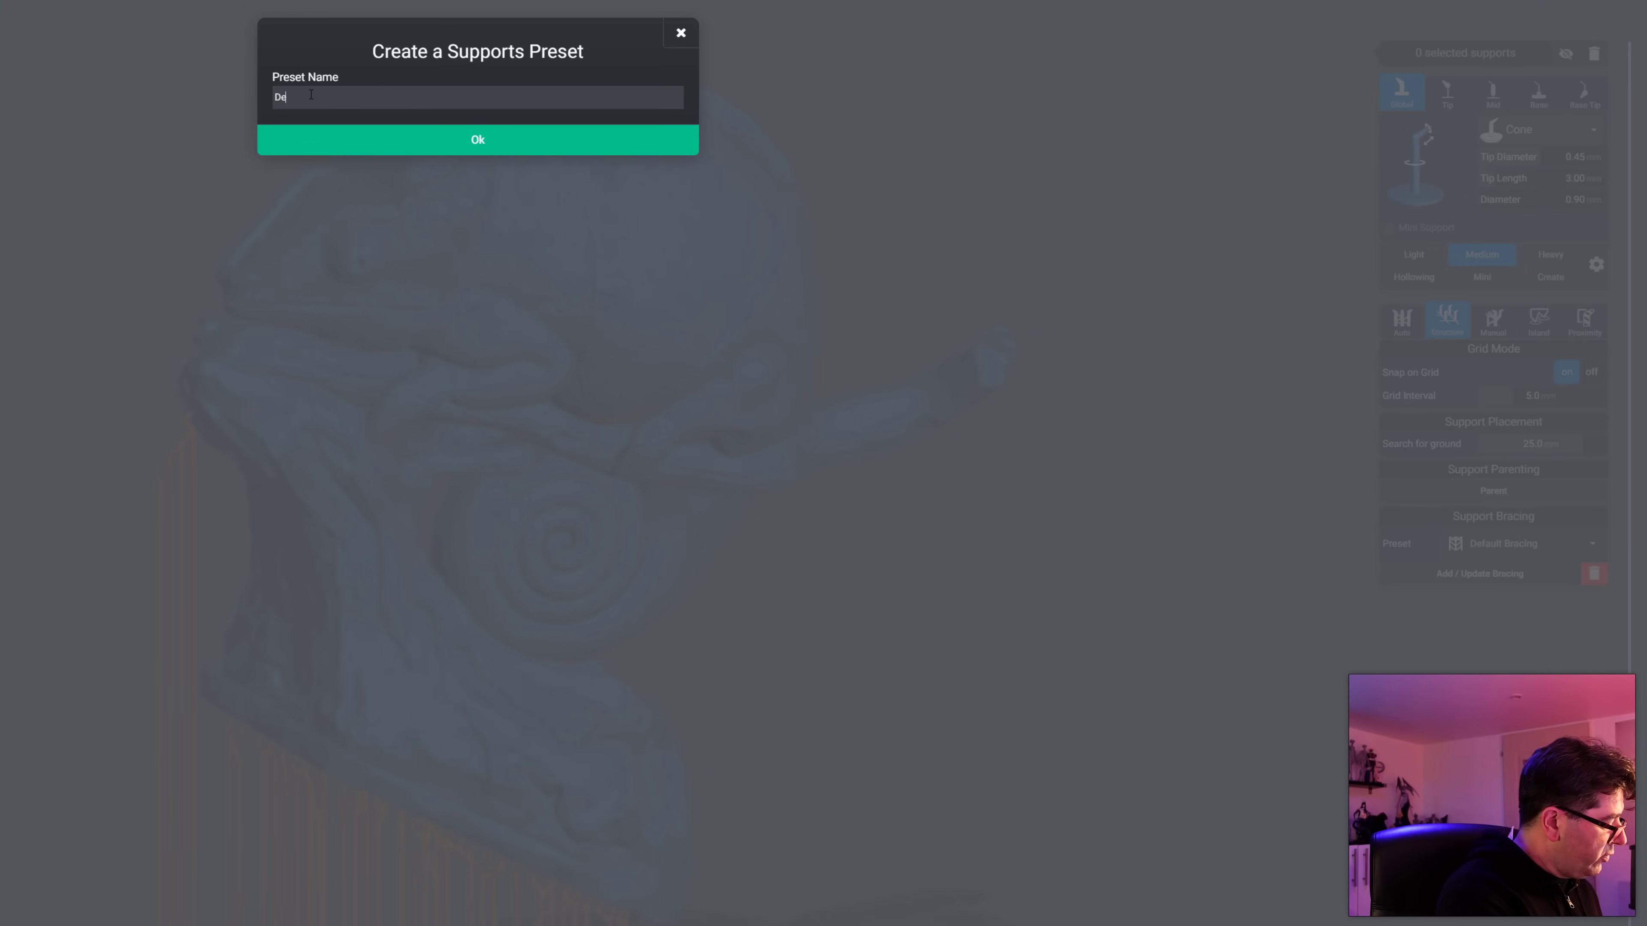
{"action": "type", "text": "mo"}
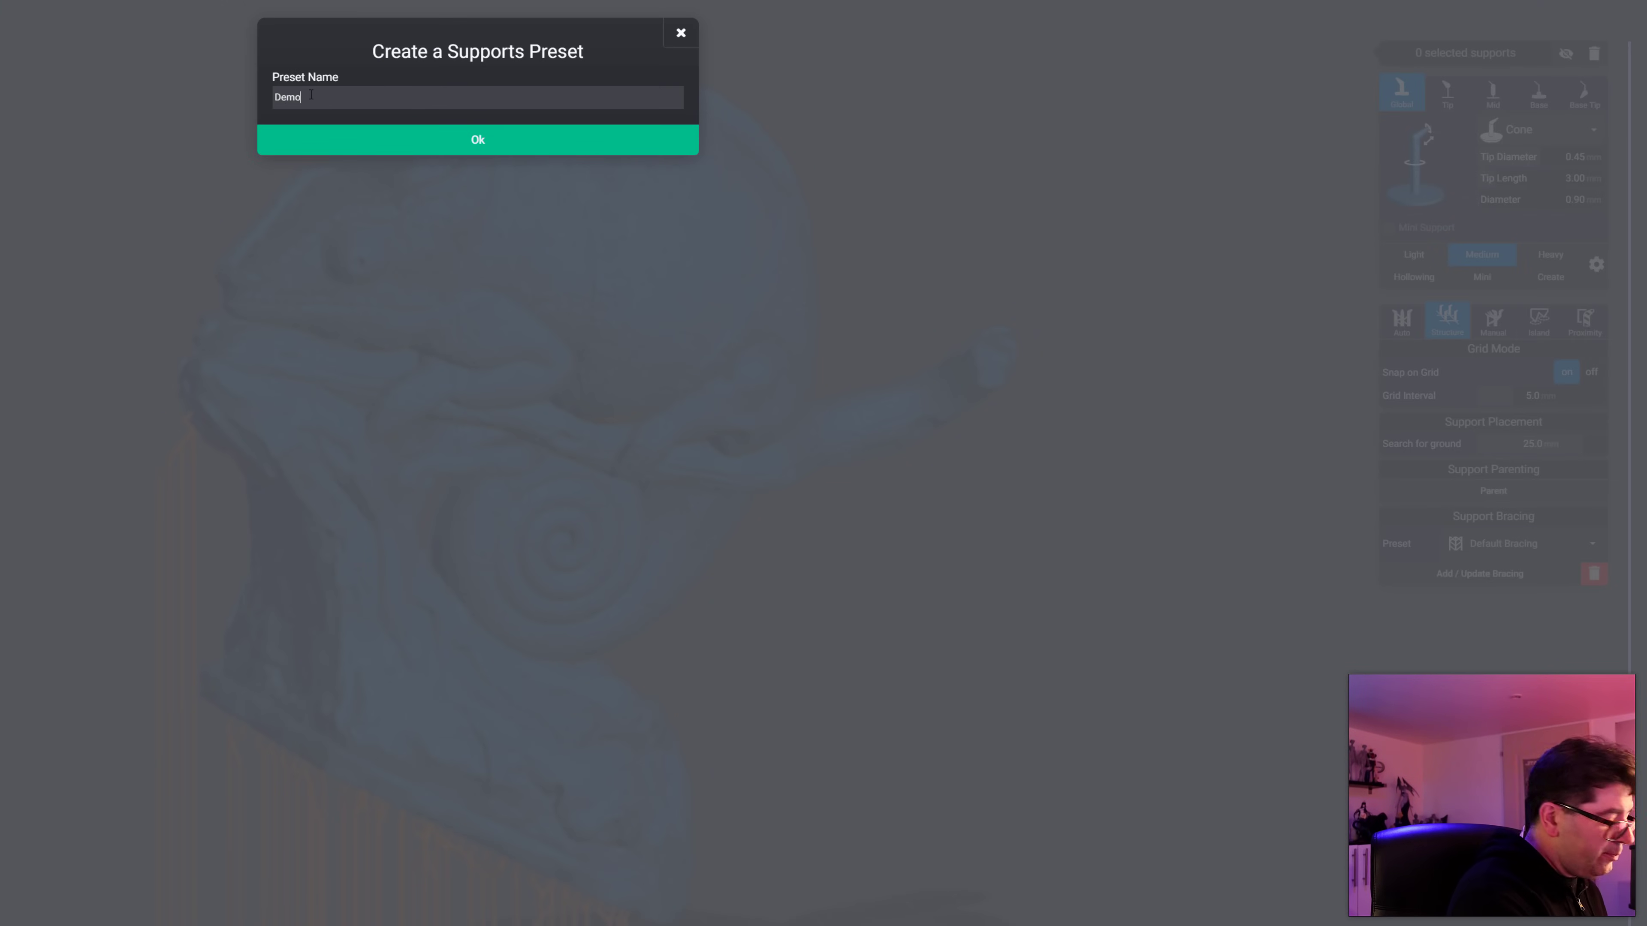
{"action": "left_click", "coordinate": [375, 144]}
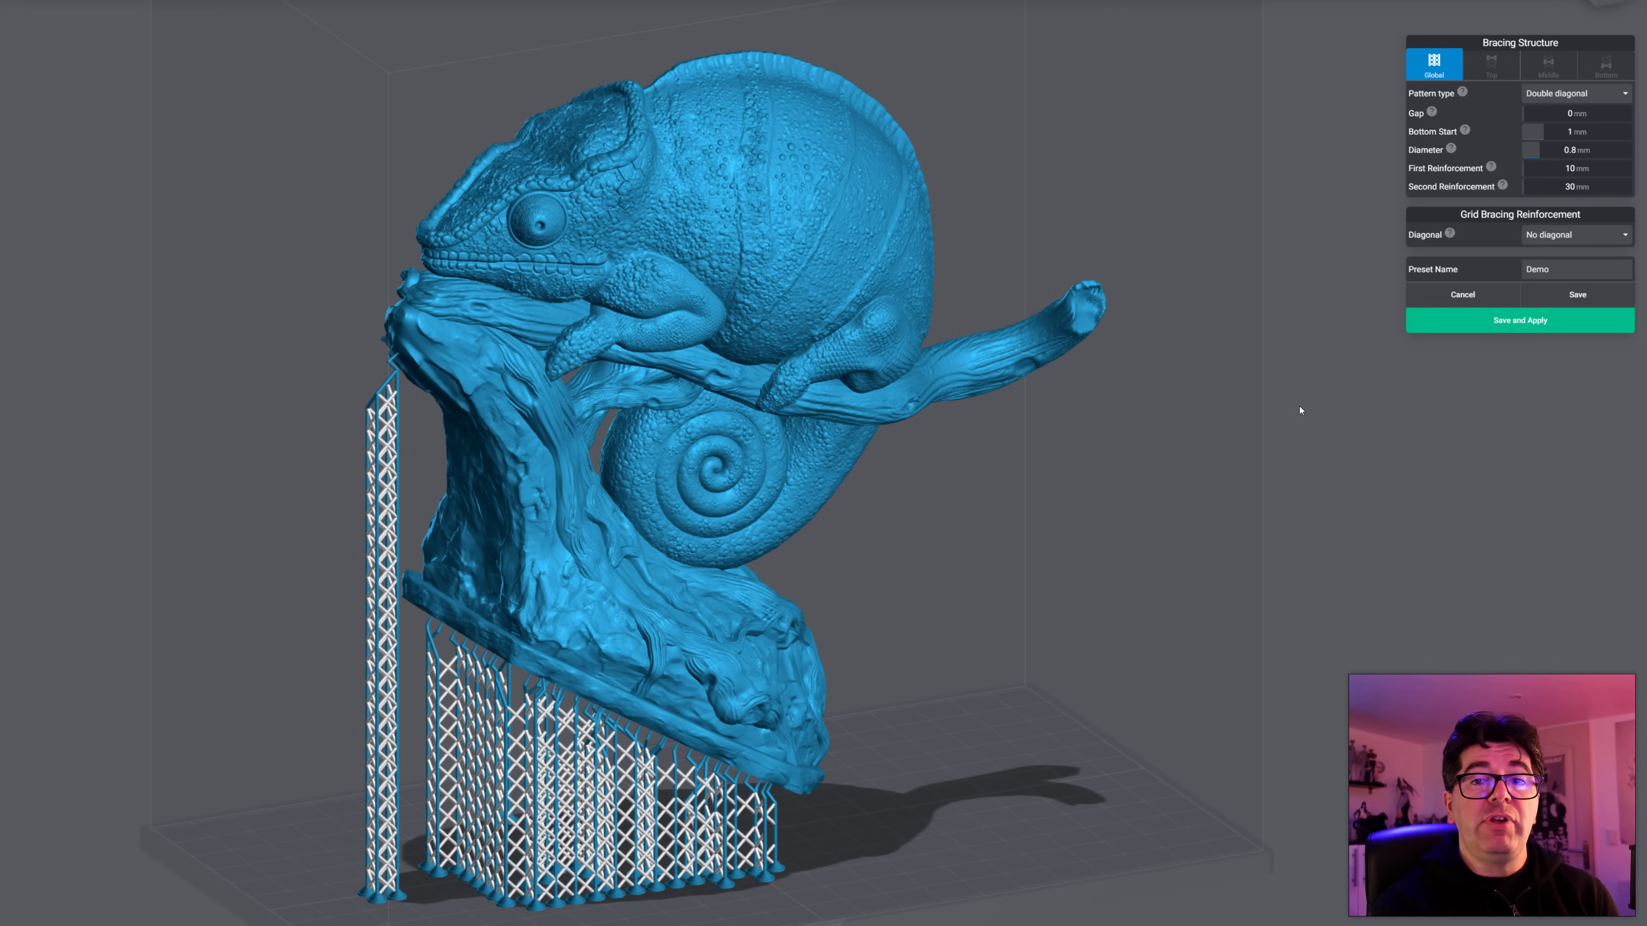
Step: Inspect the bracing preview under the chameleon and try the Simple diagonal pattern type in the Demo preset
{"action": "left_click_drag", "start_coordinate": [1325, 401], "coordinate": [1415, 390]}
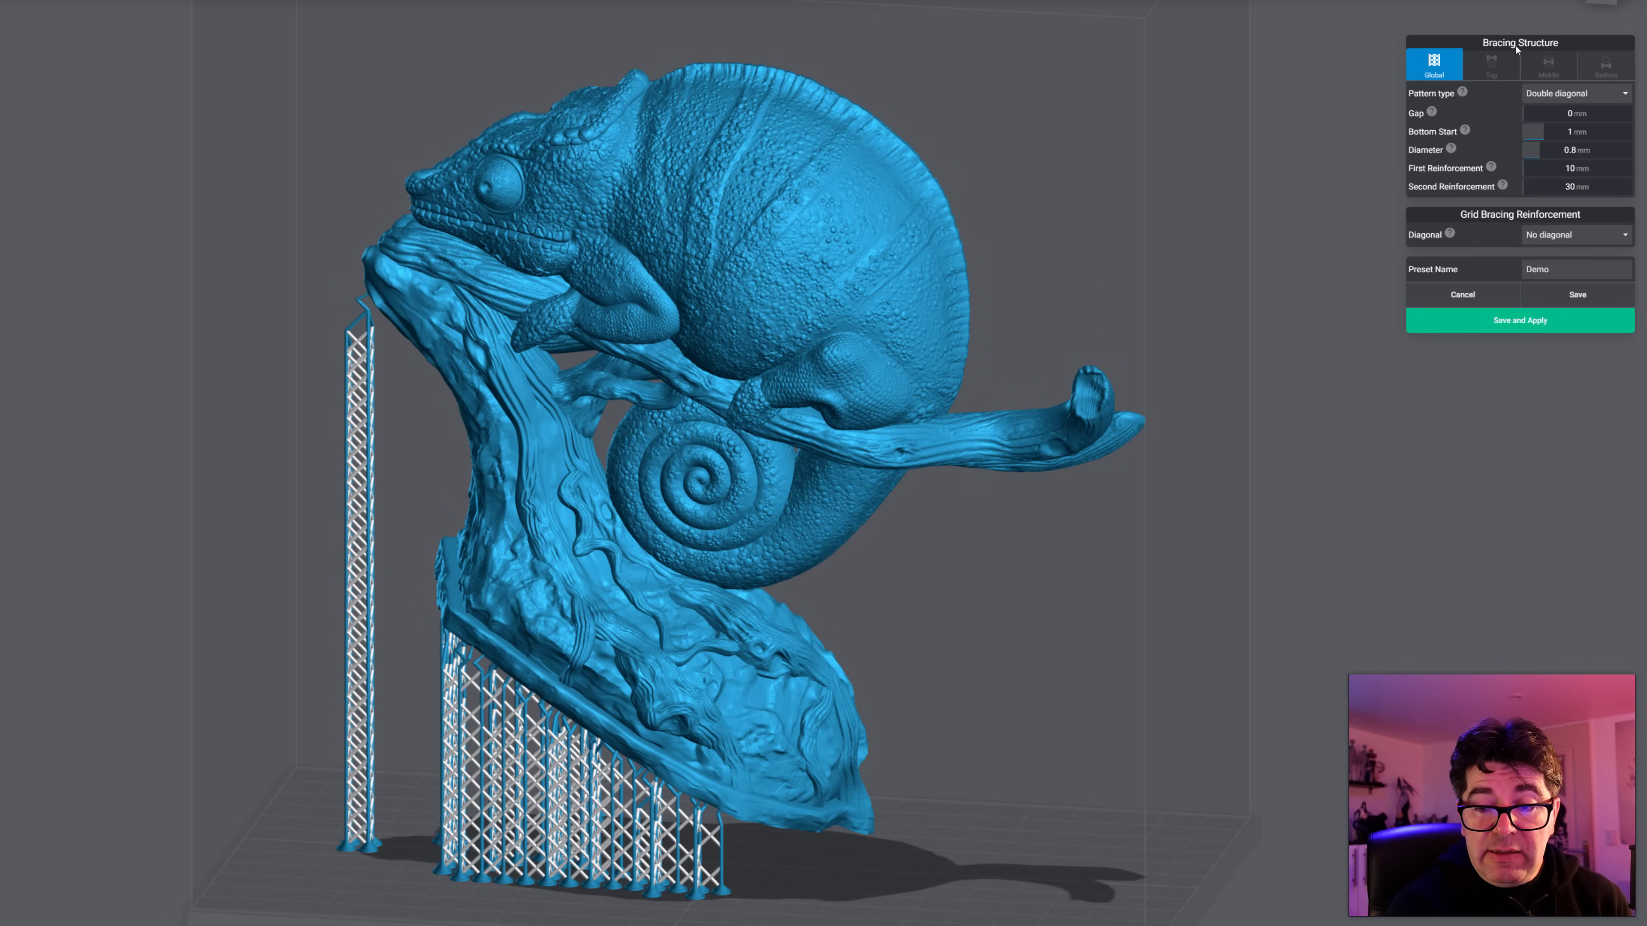
{"action": "left_click_drag", "start_coordinate": [1059, 208], "coordinate": [1026, 268]}
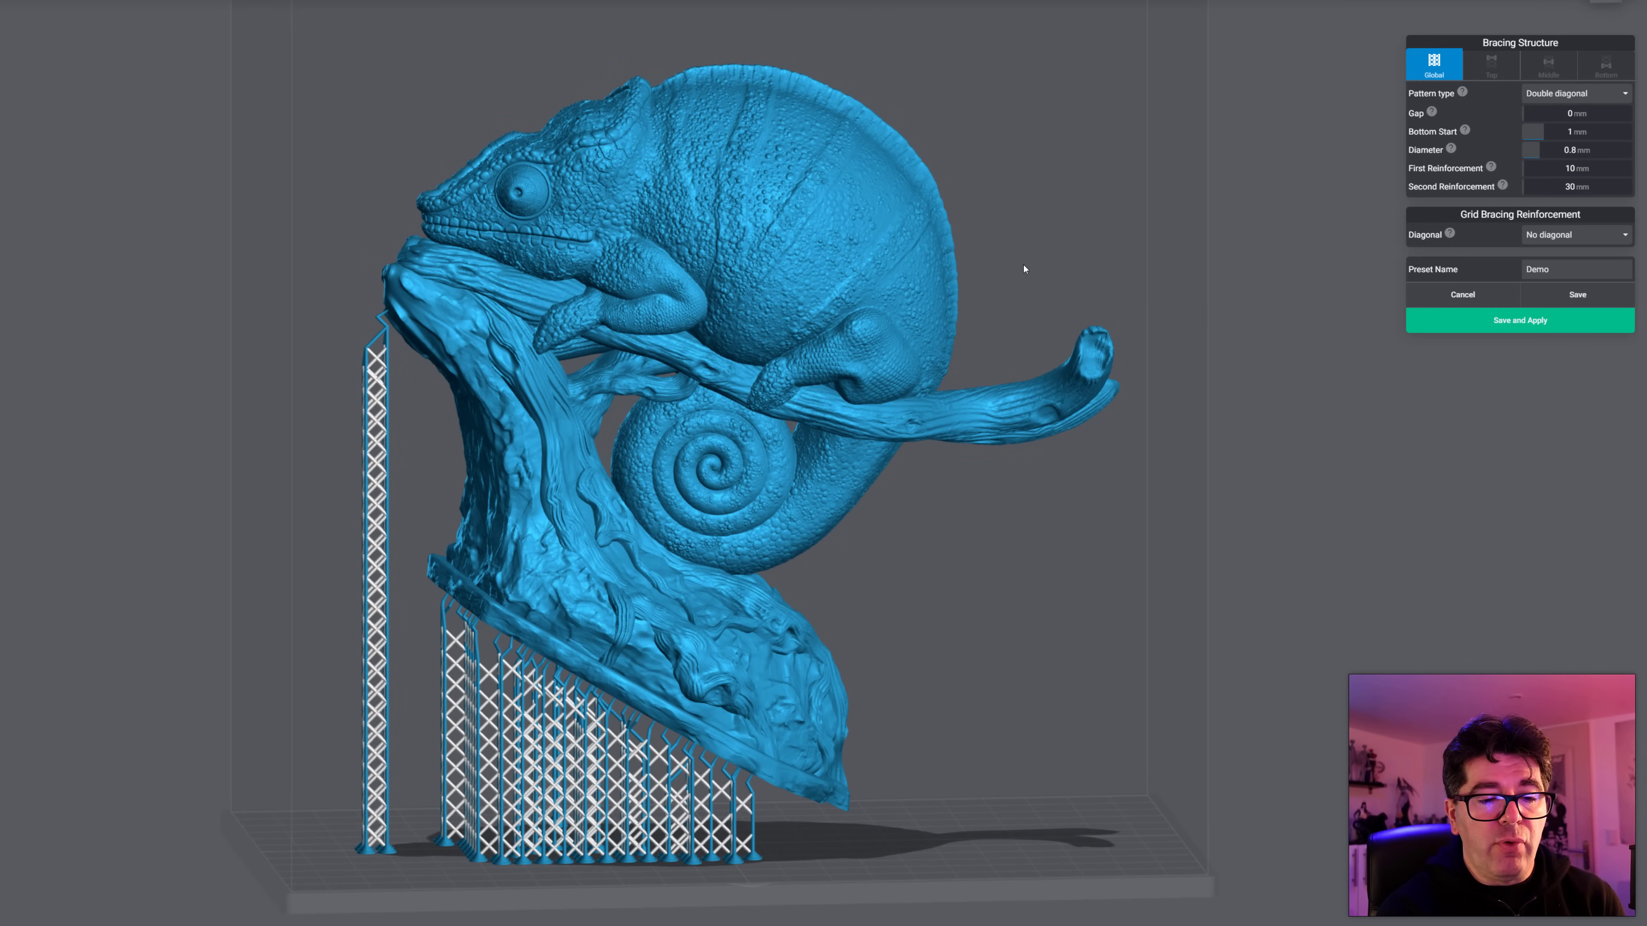
{"action": "left_click_drag", "start_coordinate": [1025, 268], "coordinate": [639, 289]}
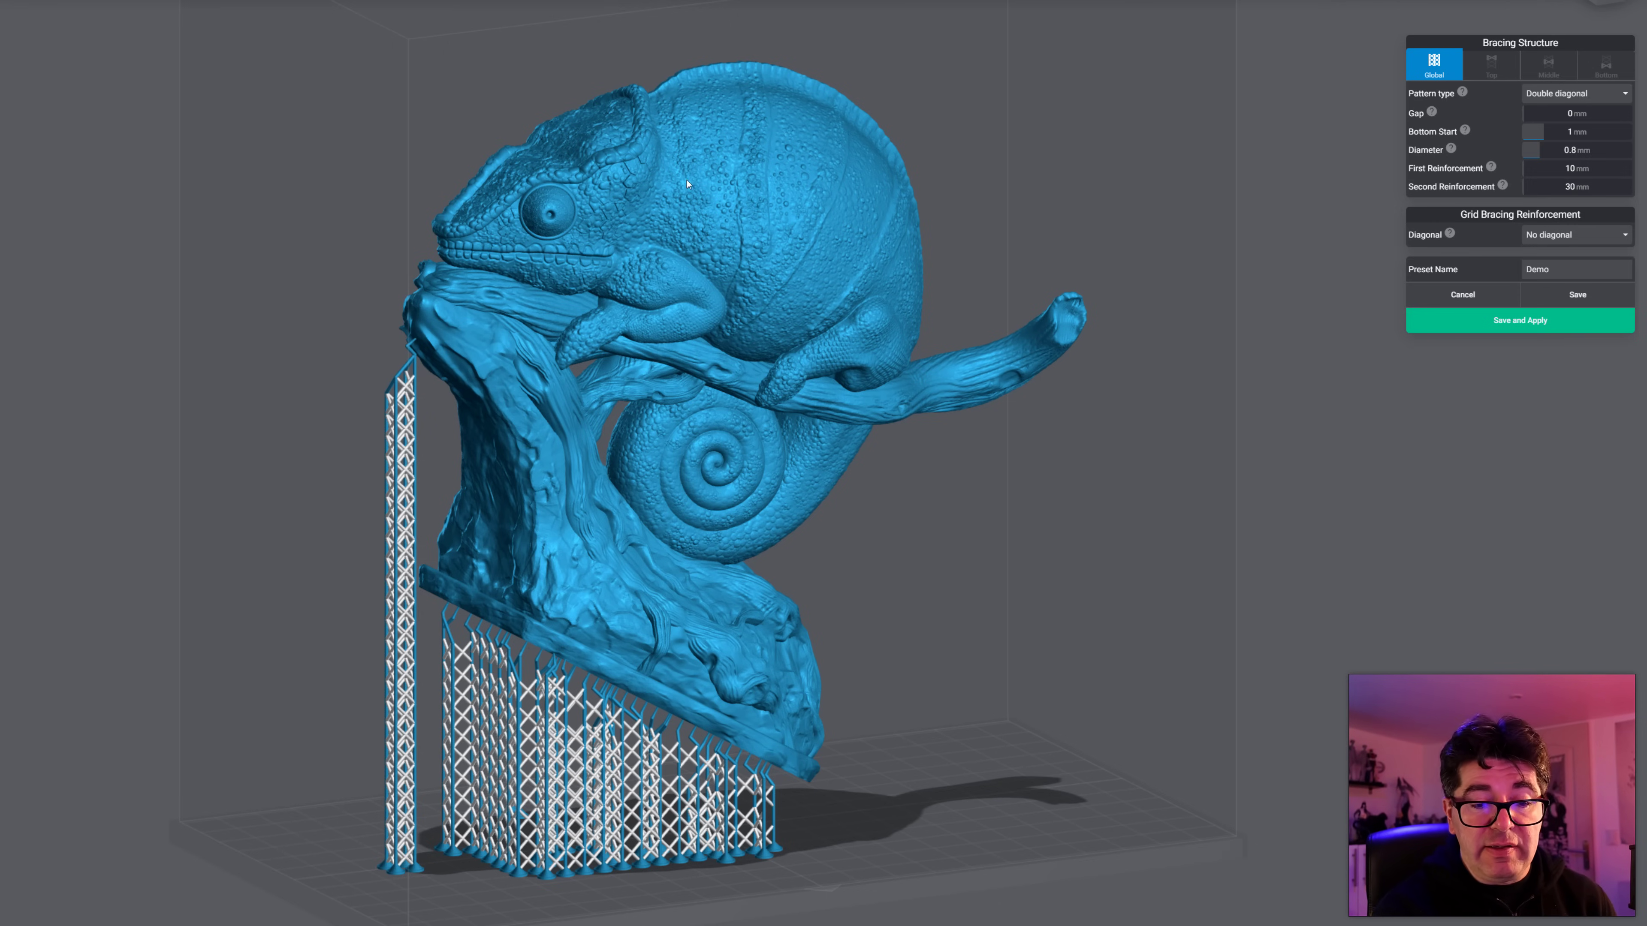
{"action": "scroll", "coordinate": [459, 562], "scroll_direction": "up", "scroll_amount": 5}
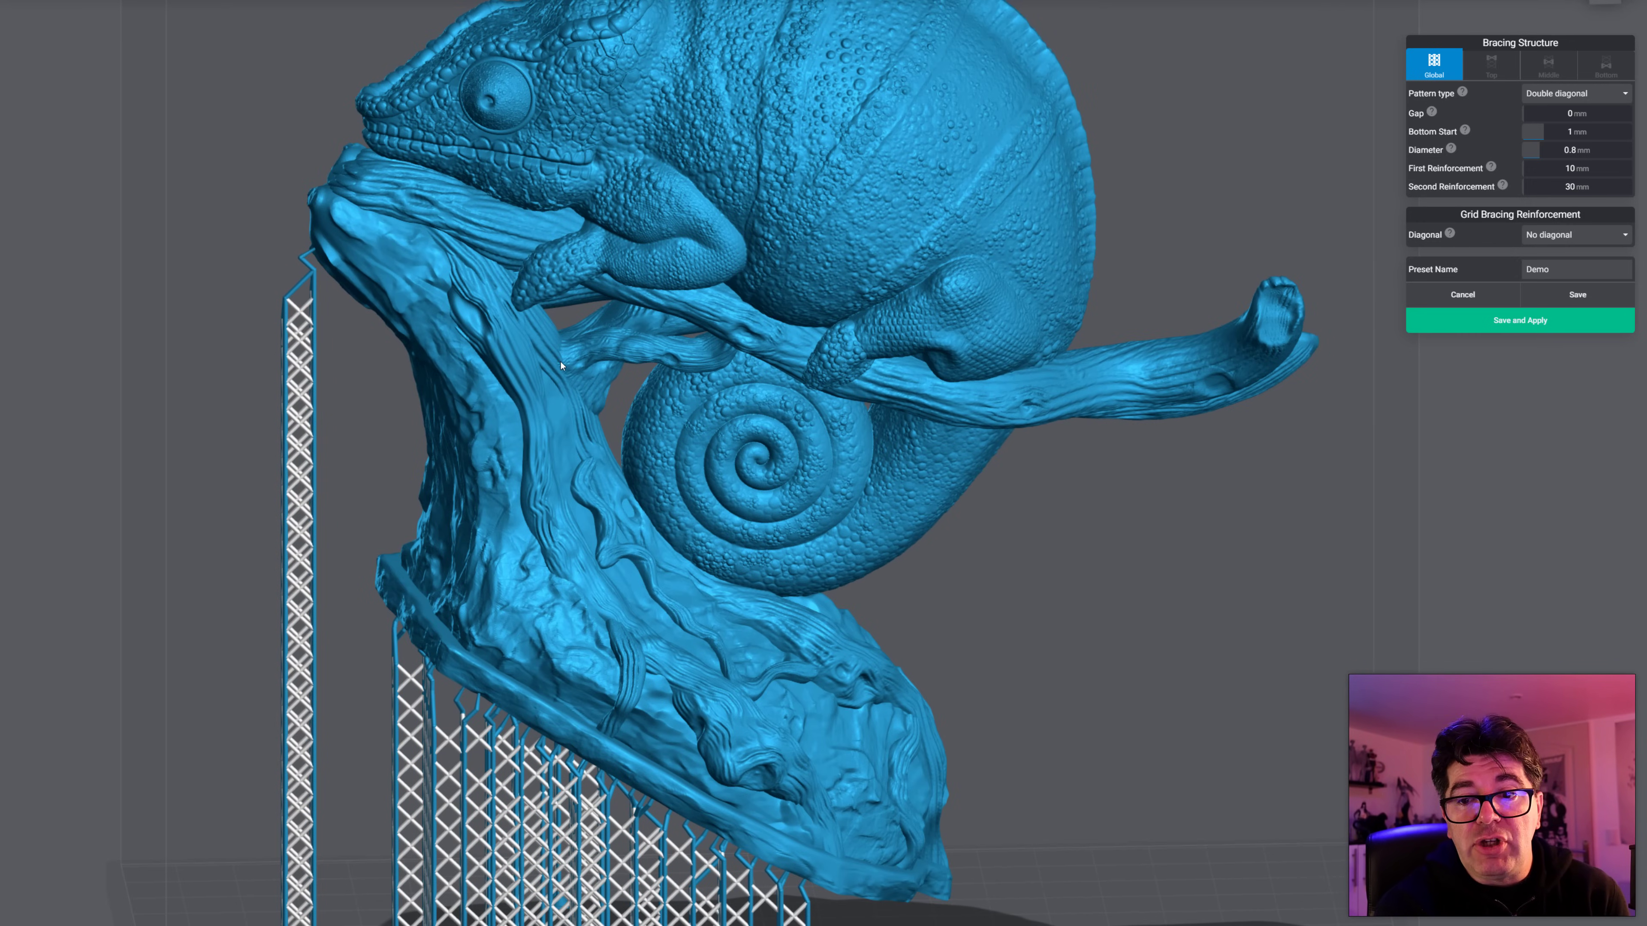
{"action": "left_click_drag", "start_coordinate": [562, 366], "coordinate": [1242, 577]}
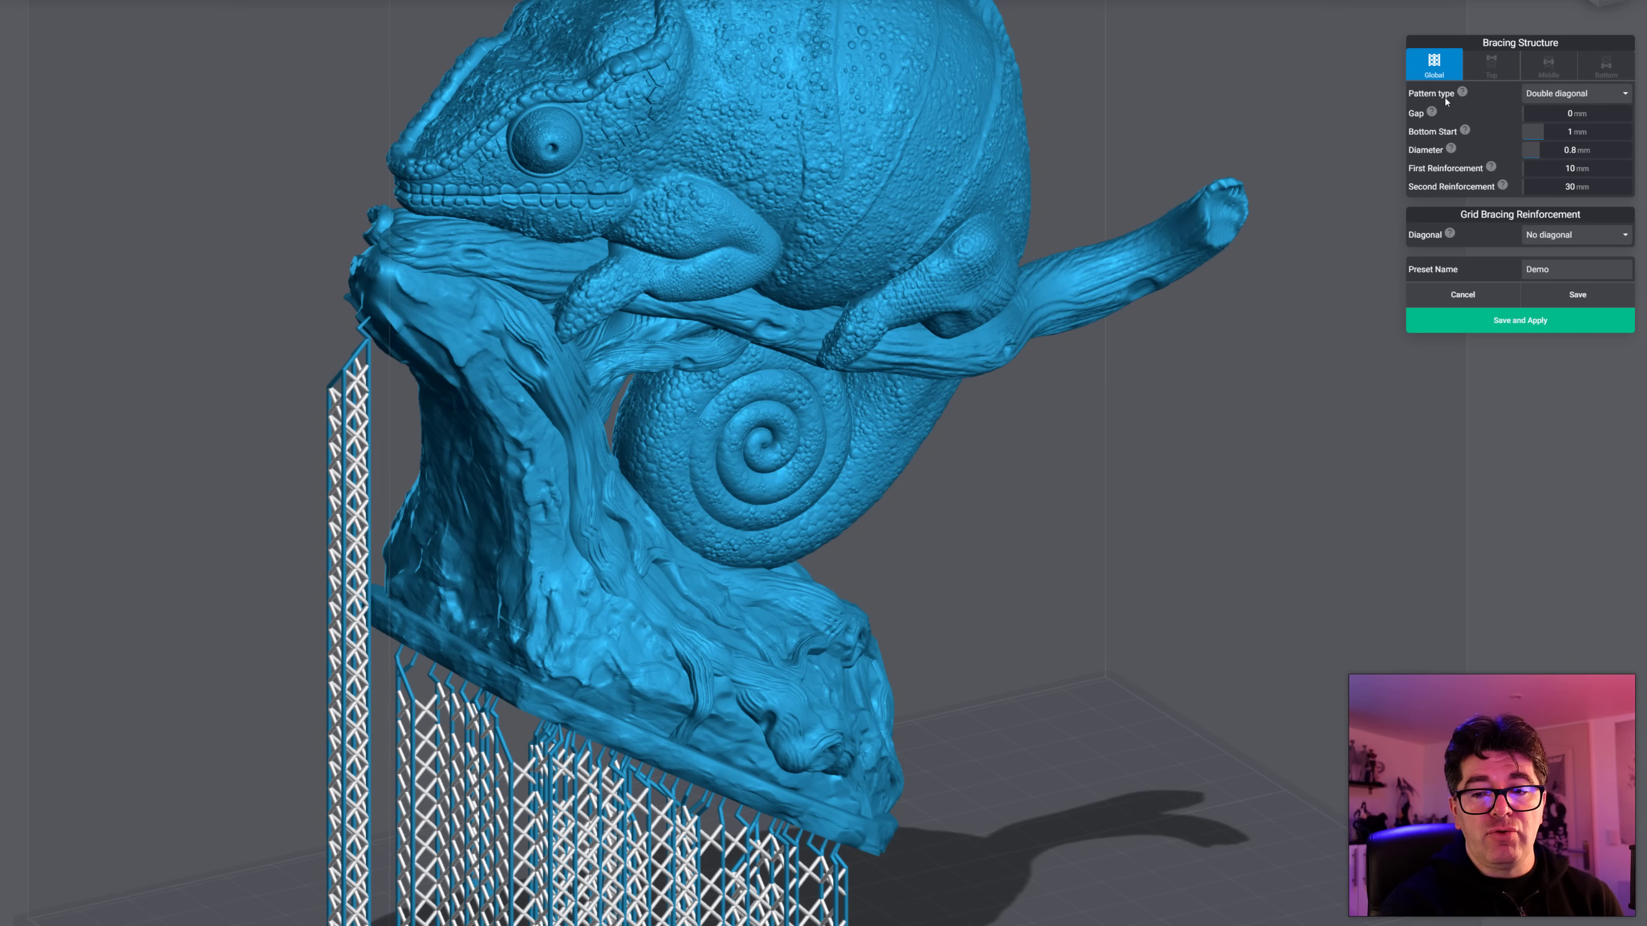
{"action": "left_click", "coordinate": [1576, 99]}
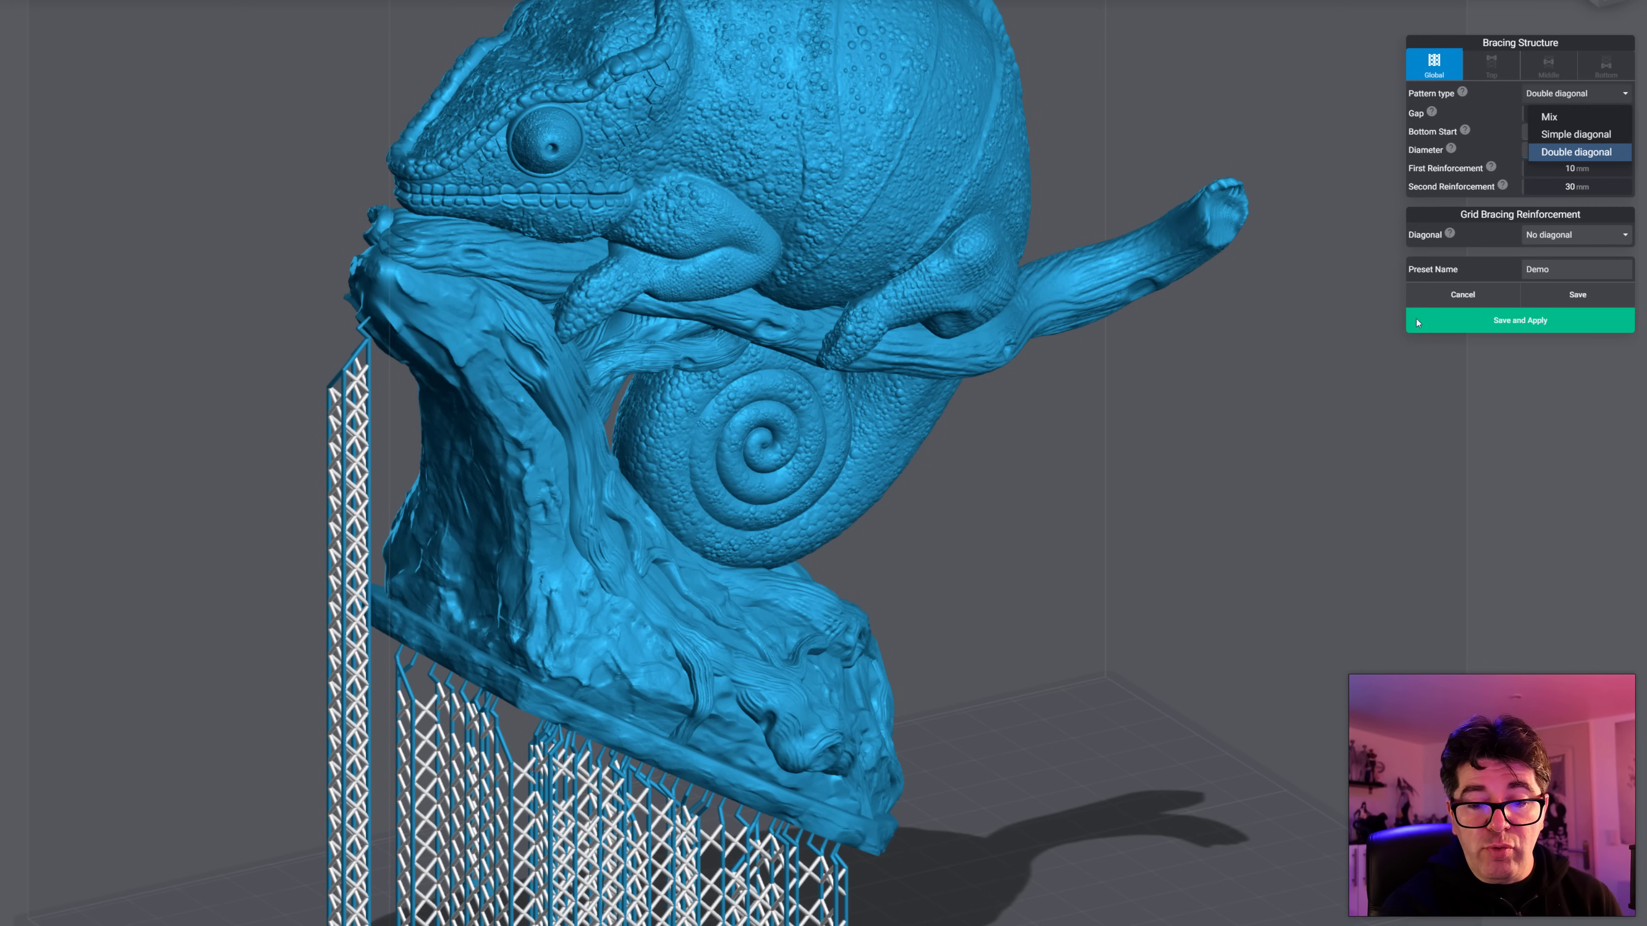
{"action": "right_click_drag", "start_coordinate": [1135, 678], "coordinate": [1069, 655]}
{"action": "middle_click_drag", "start_coordinate": [1054, 716], "coordinate": [1100, 615]}
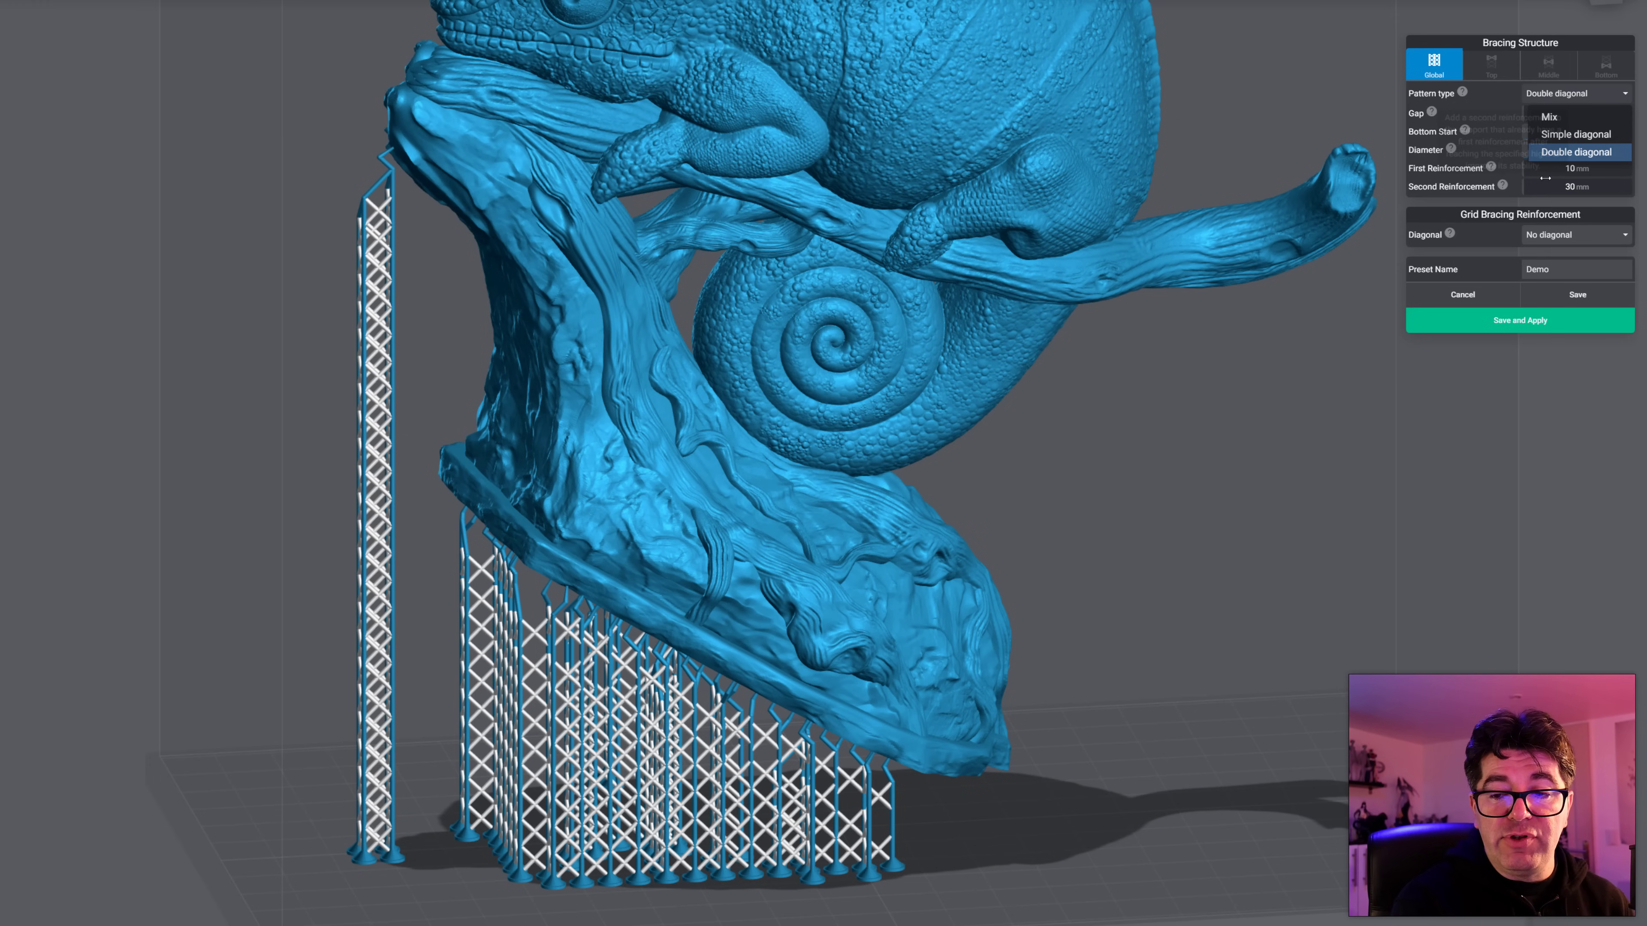
{"action": "left_click", "coordinate": [1583, 136]}
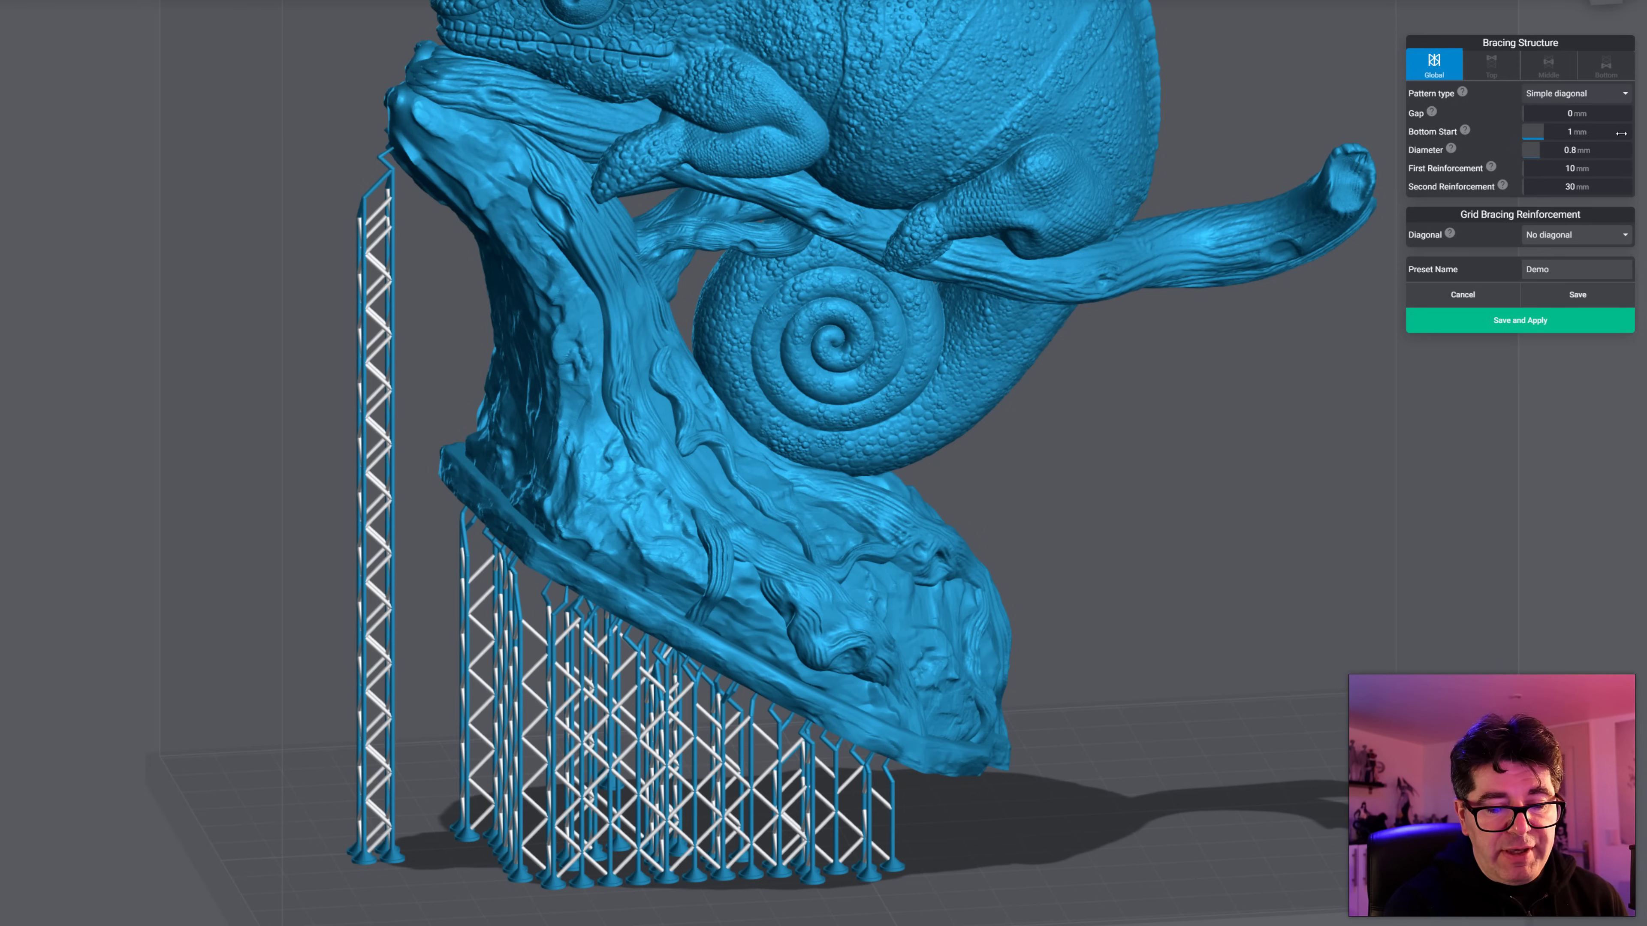
{"action": "left_click_drag", "start_coordinate": [1342, 491], "coordinate": [1299, 496]}
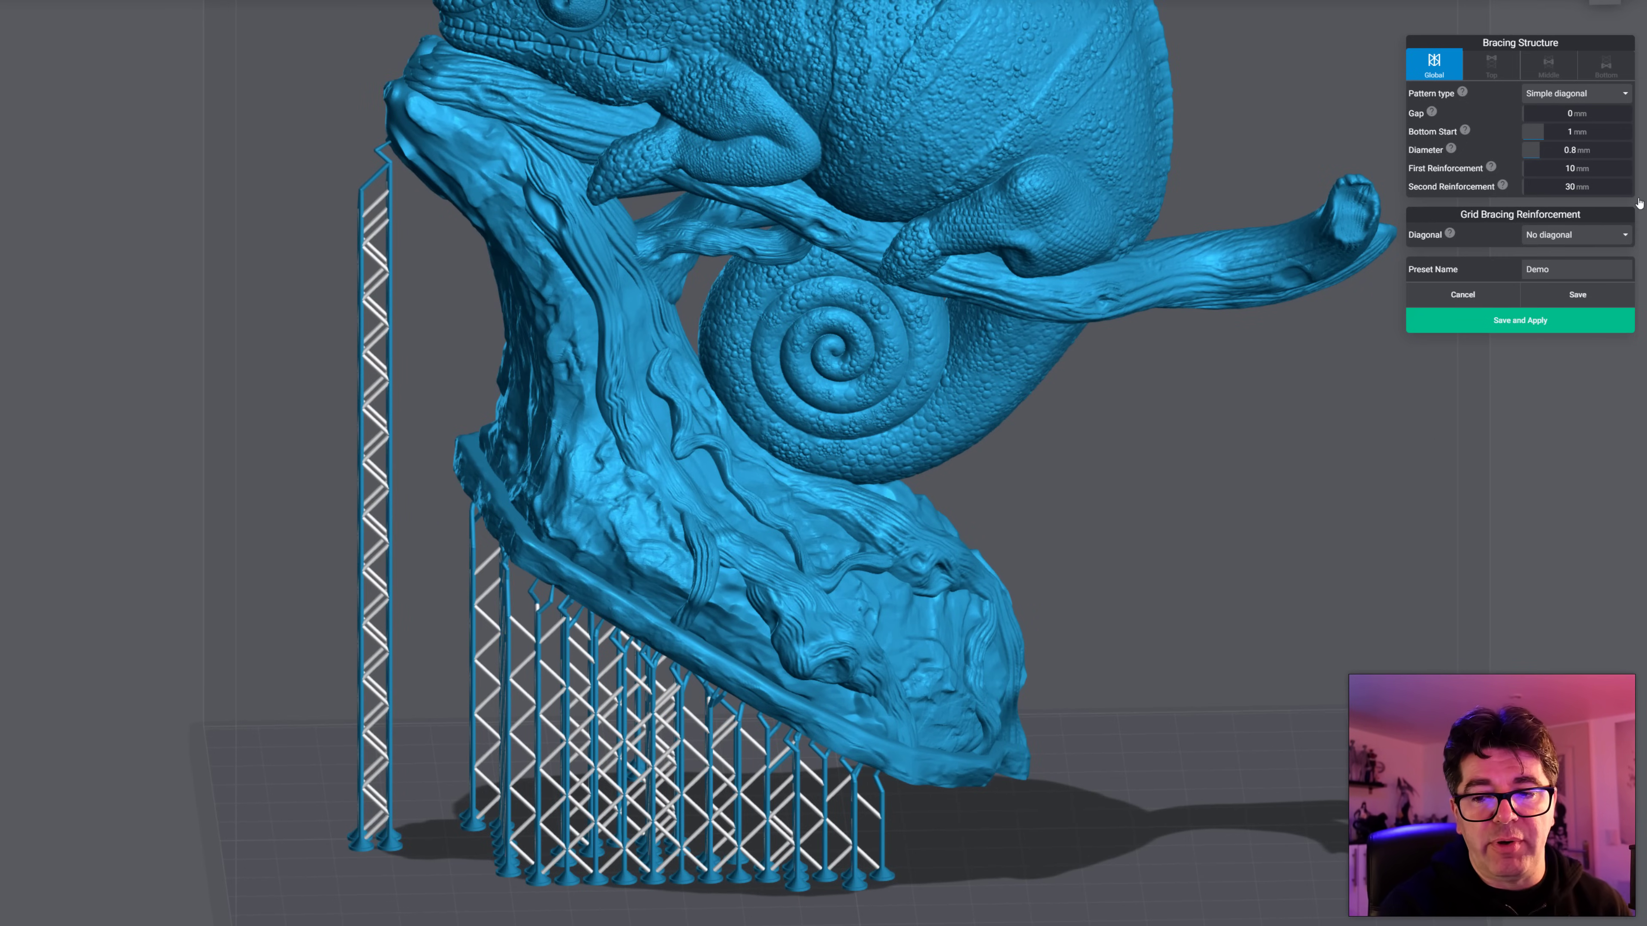
Step: Set the Demo preset's pattern type to Mix and the gap between bracing segments to 2 mm
{"action": "left_click", "coordinate": [1571, 98]}
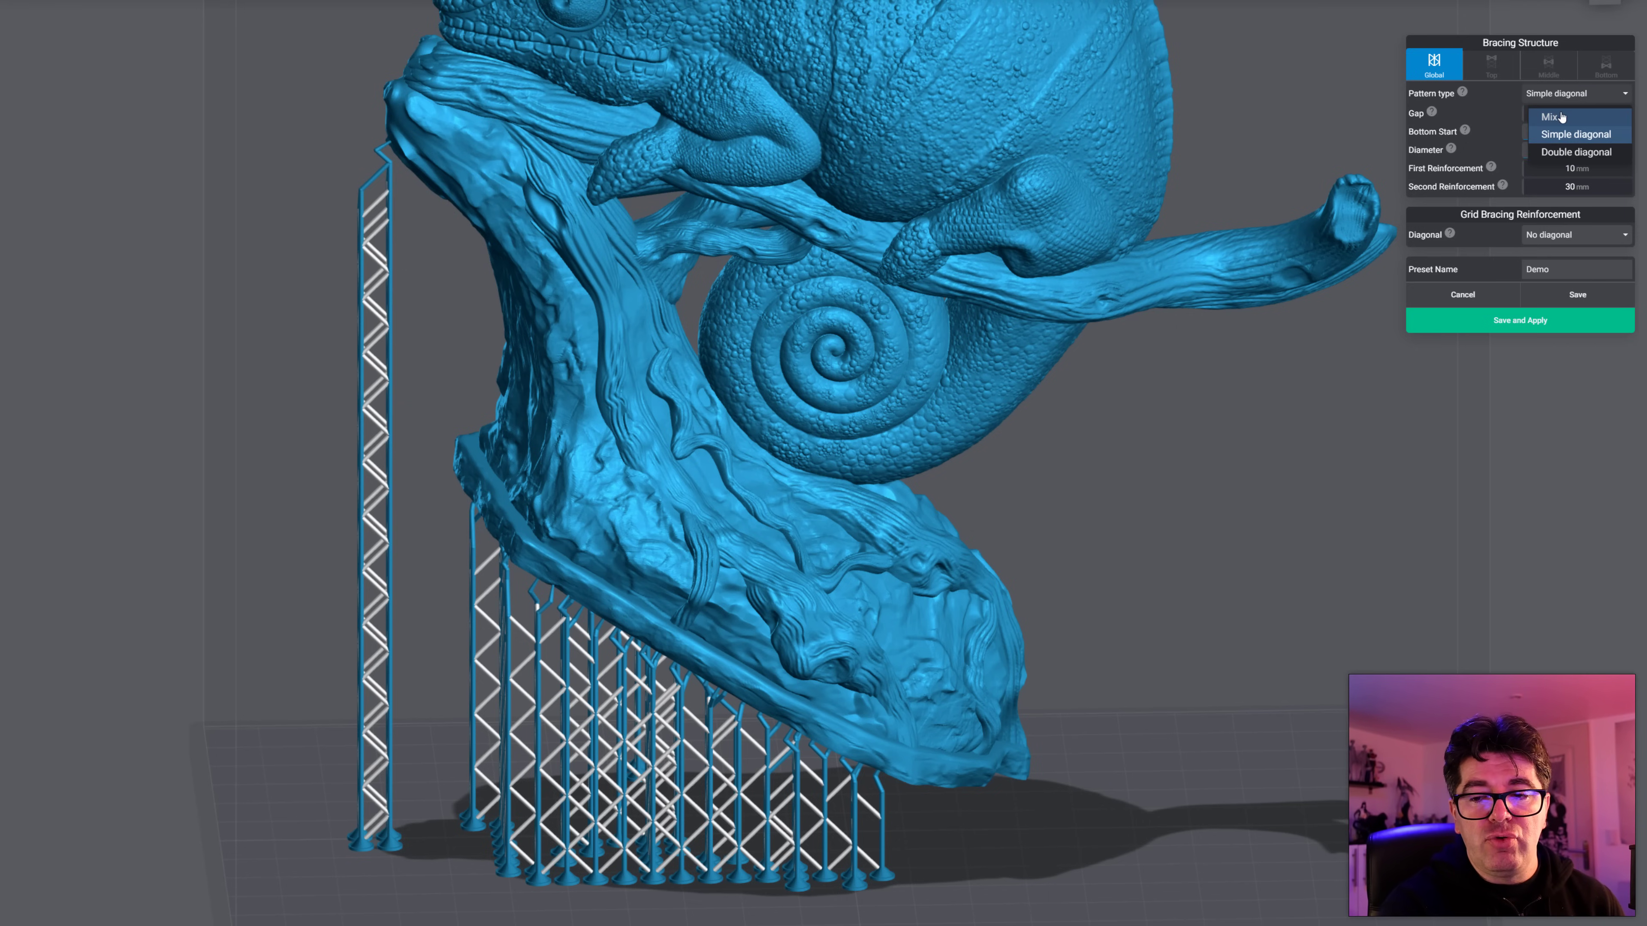
{"action": "left_click", "coordinate": [1559, 116]}
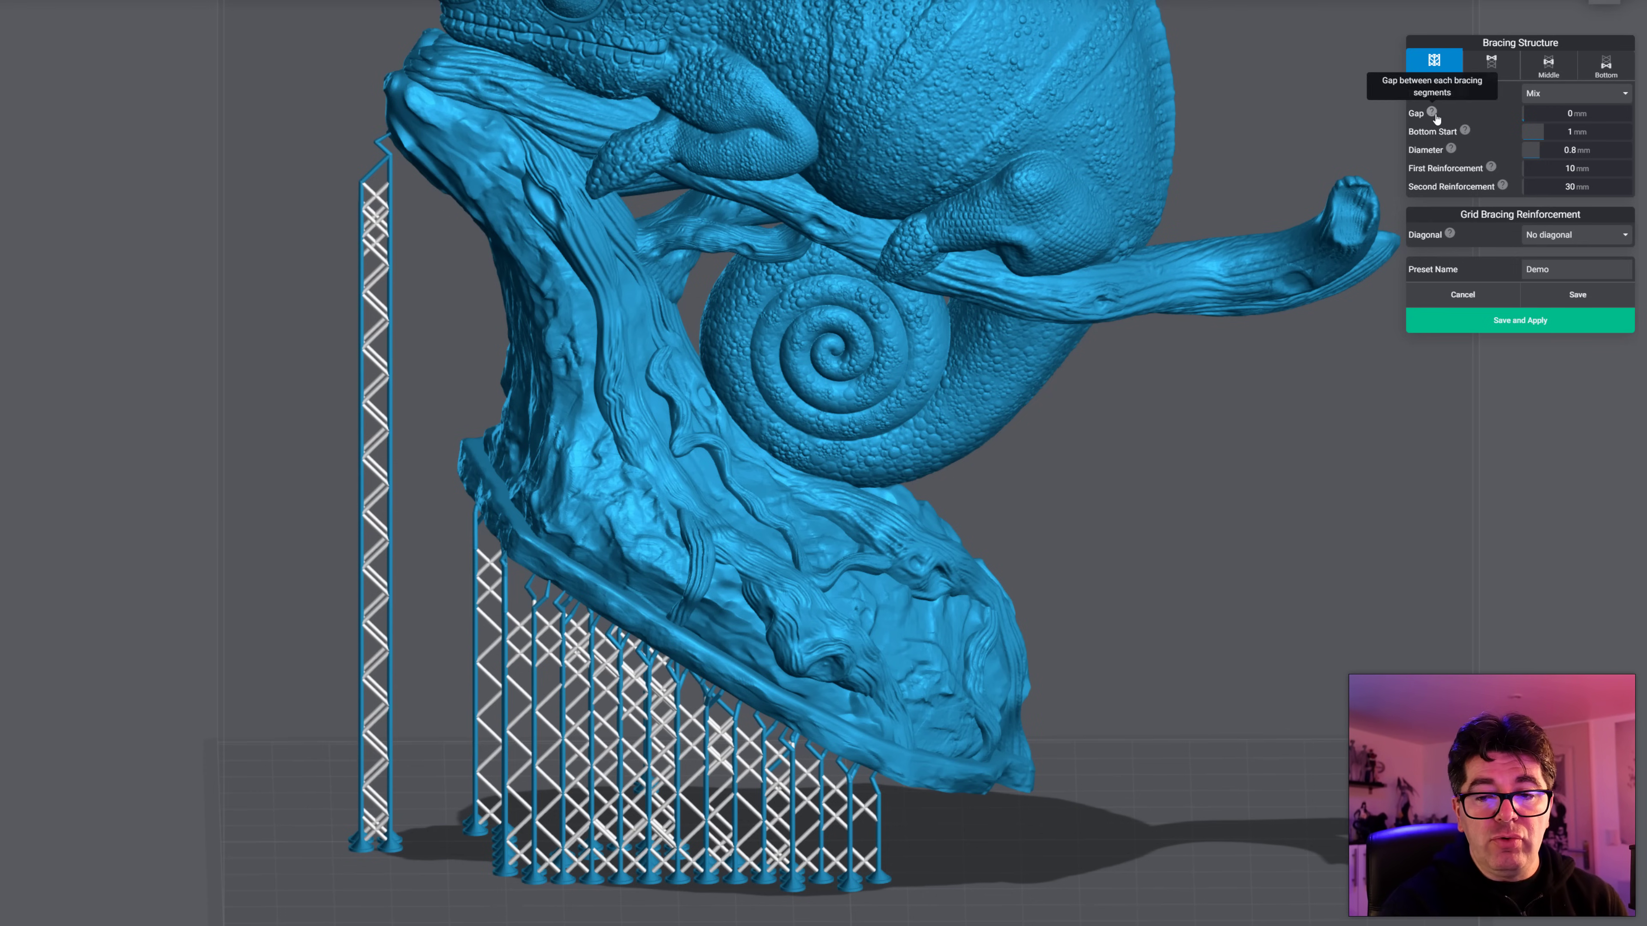
{"action": "left_click_drag", "start_coordinate": [1537, 115], "coordinate": [1605, 113]}
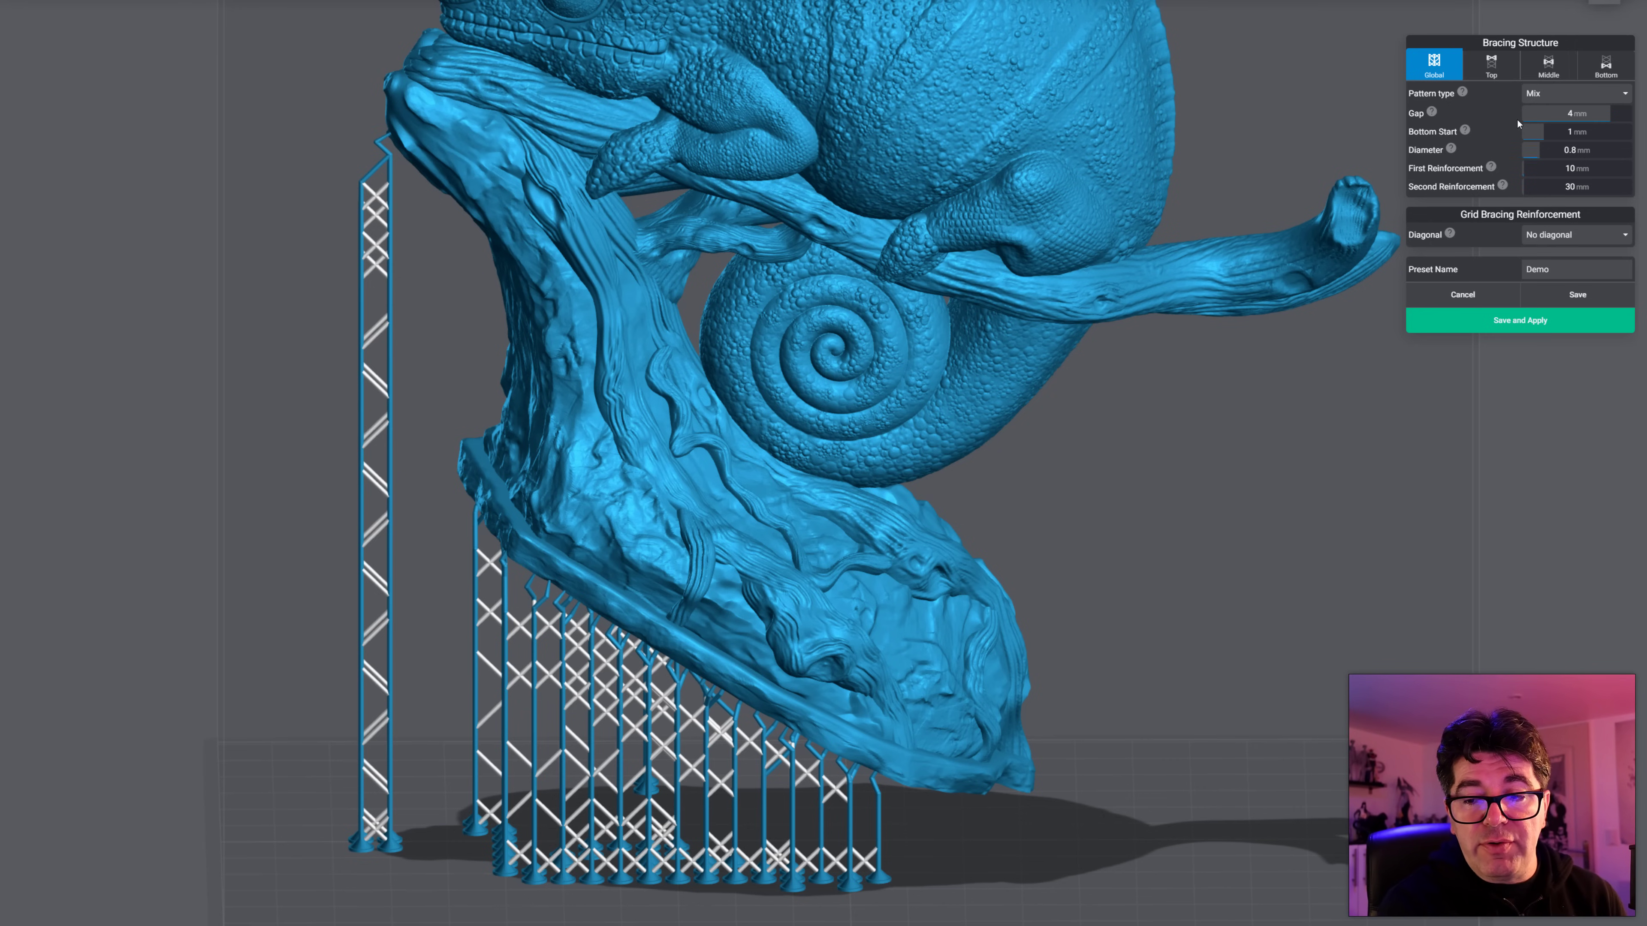
{"action": "left_click_drag", "start_coordinate": [1598, 116], "coordinate": [1558, 114]}
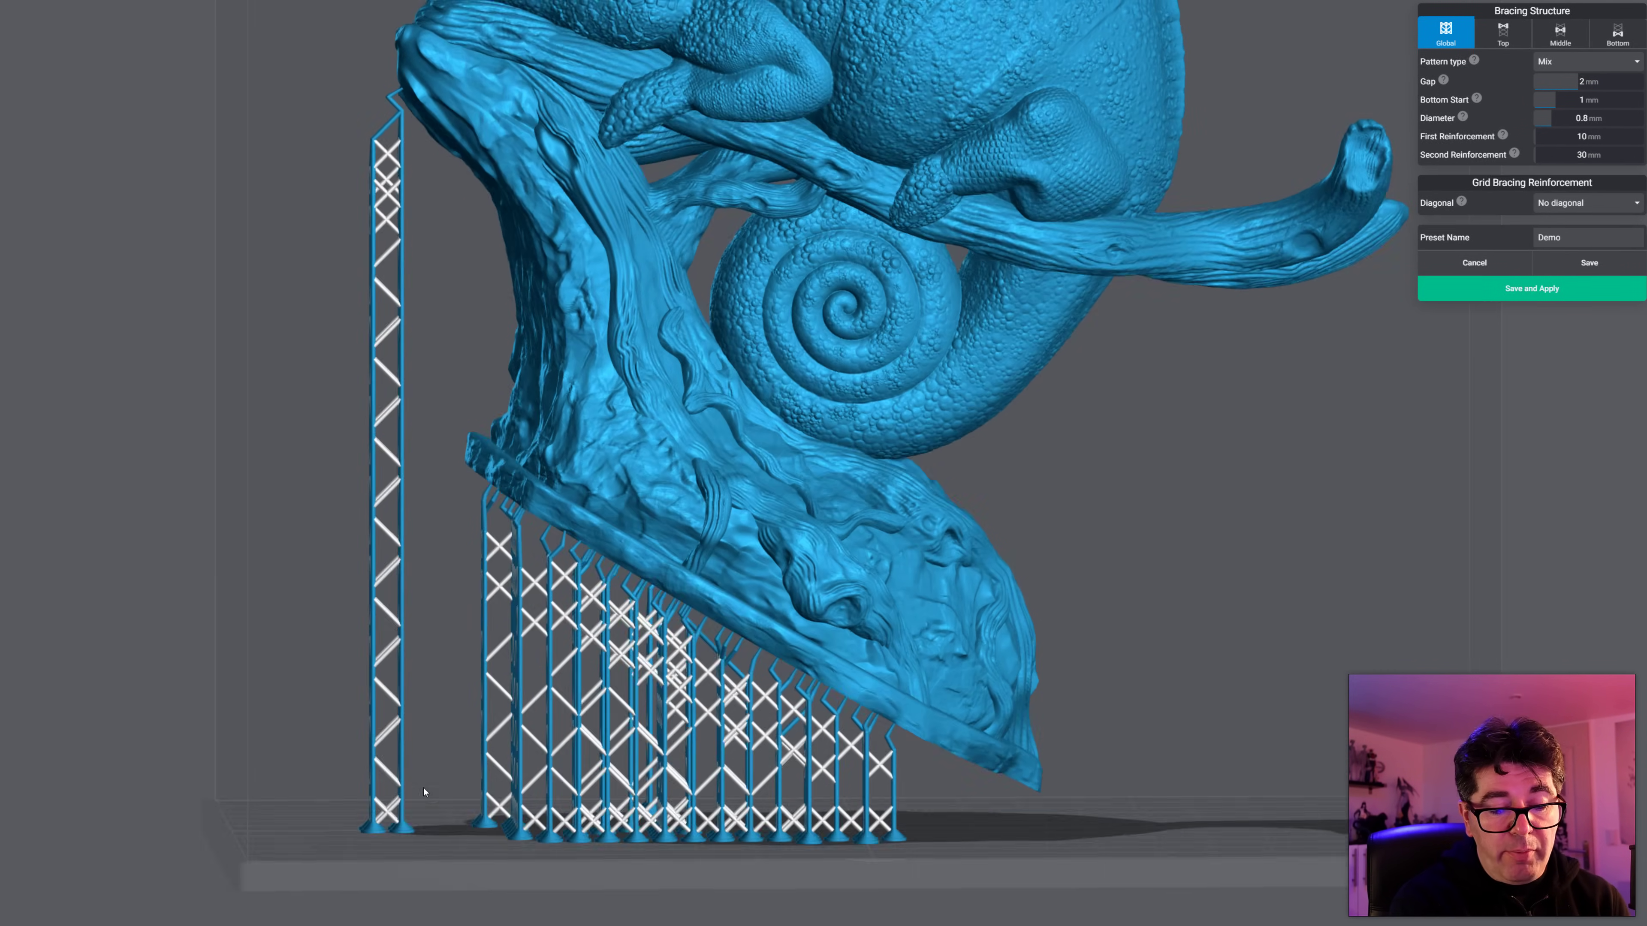
Step: Set the Demo preset's global bottom start to 2 mm and the bracing diameter to 0.9 mm
{"action": "scroll", "coordinate": [424, 787], "scroll_direction": "up", "scroll_amount": 3}
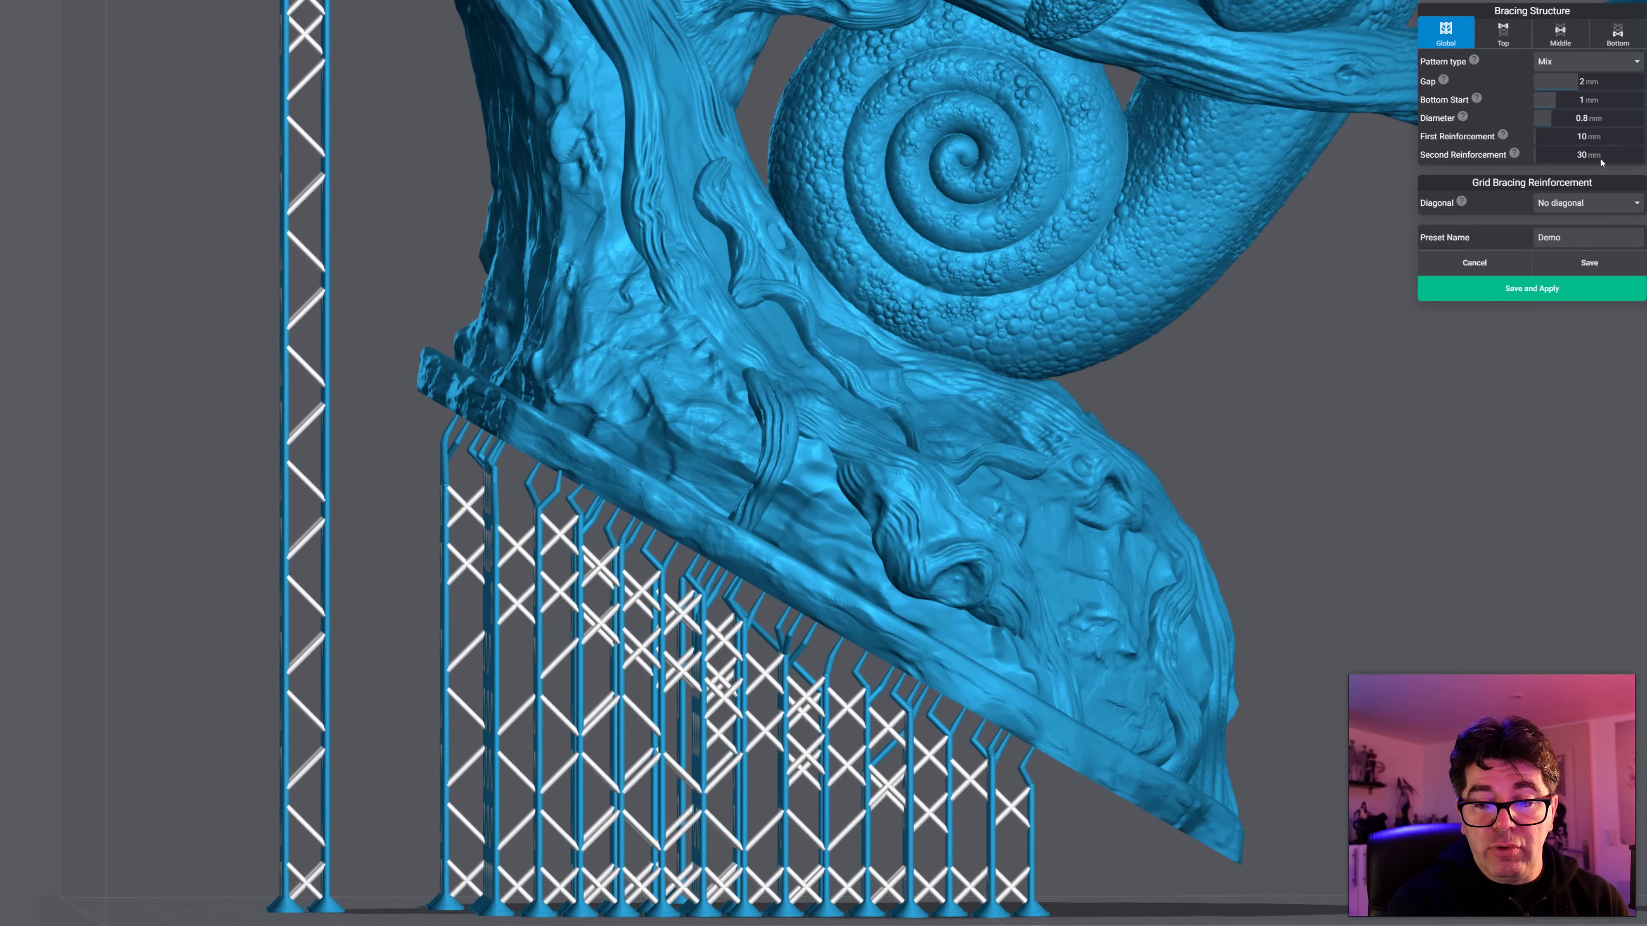
{"action": "left_click_drag", "start_coordinate": [1555, 108], "coordinate": [1598, 106]}
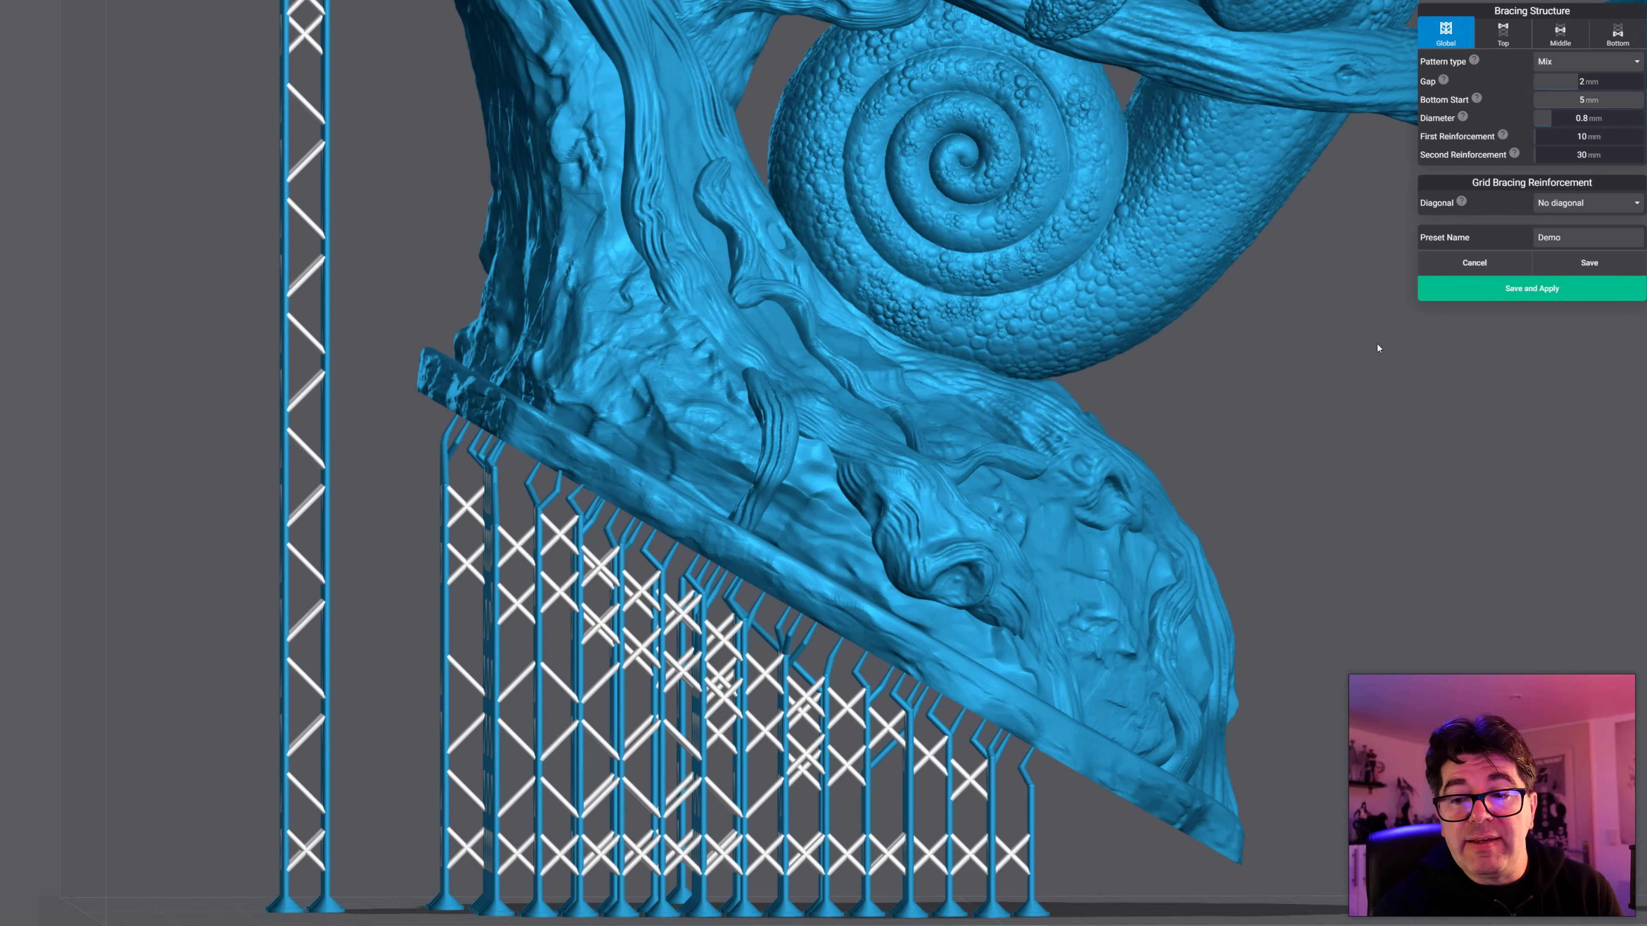
{"action": "left_click_drag", "start_coordinate": [1612, 110], "coordinate": [1582, 109]}
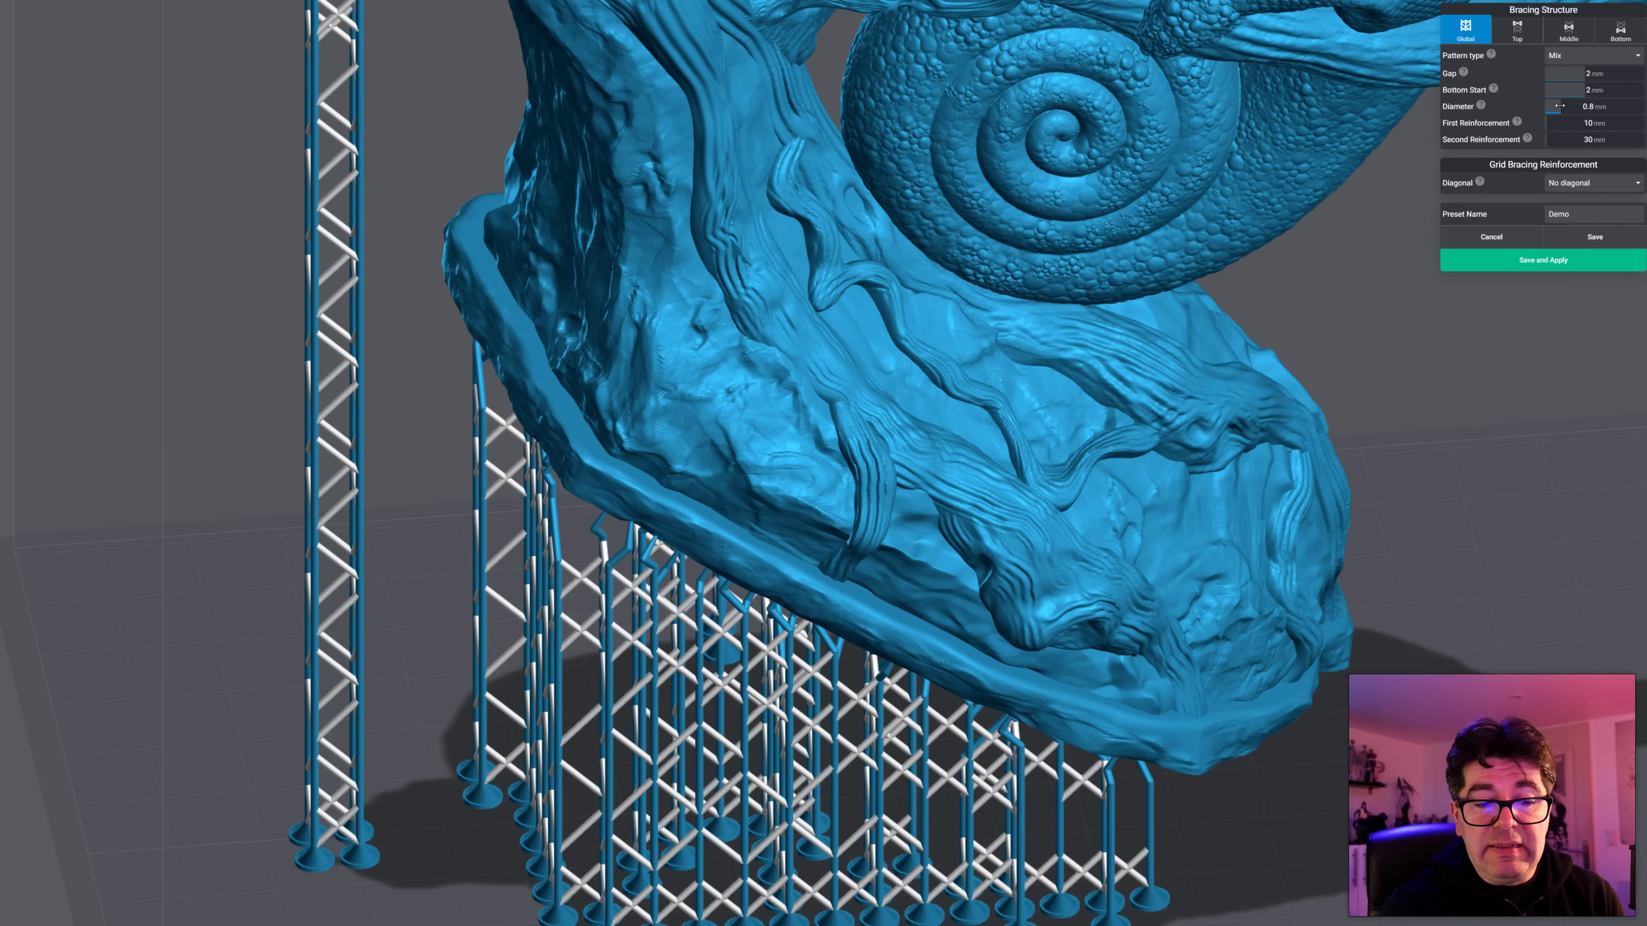
{"action": "mouse_move", "coordinate": [1560, 108]}
{"action": "left_mouse_down"}
{"action": "mouse_move", "coordinate": [1614, 107]}
{"action": "mouse_move", "coordinate": [1586, 107]}
{"action": "left_mouse_up"}
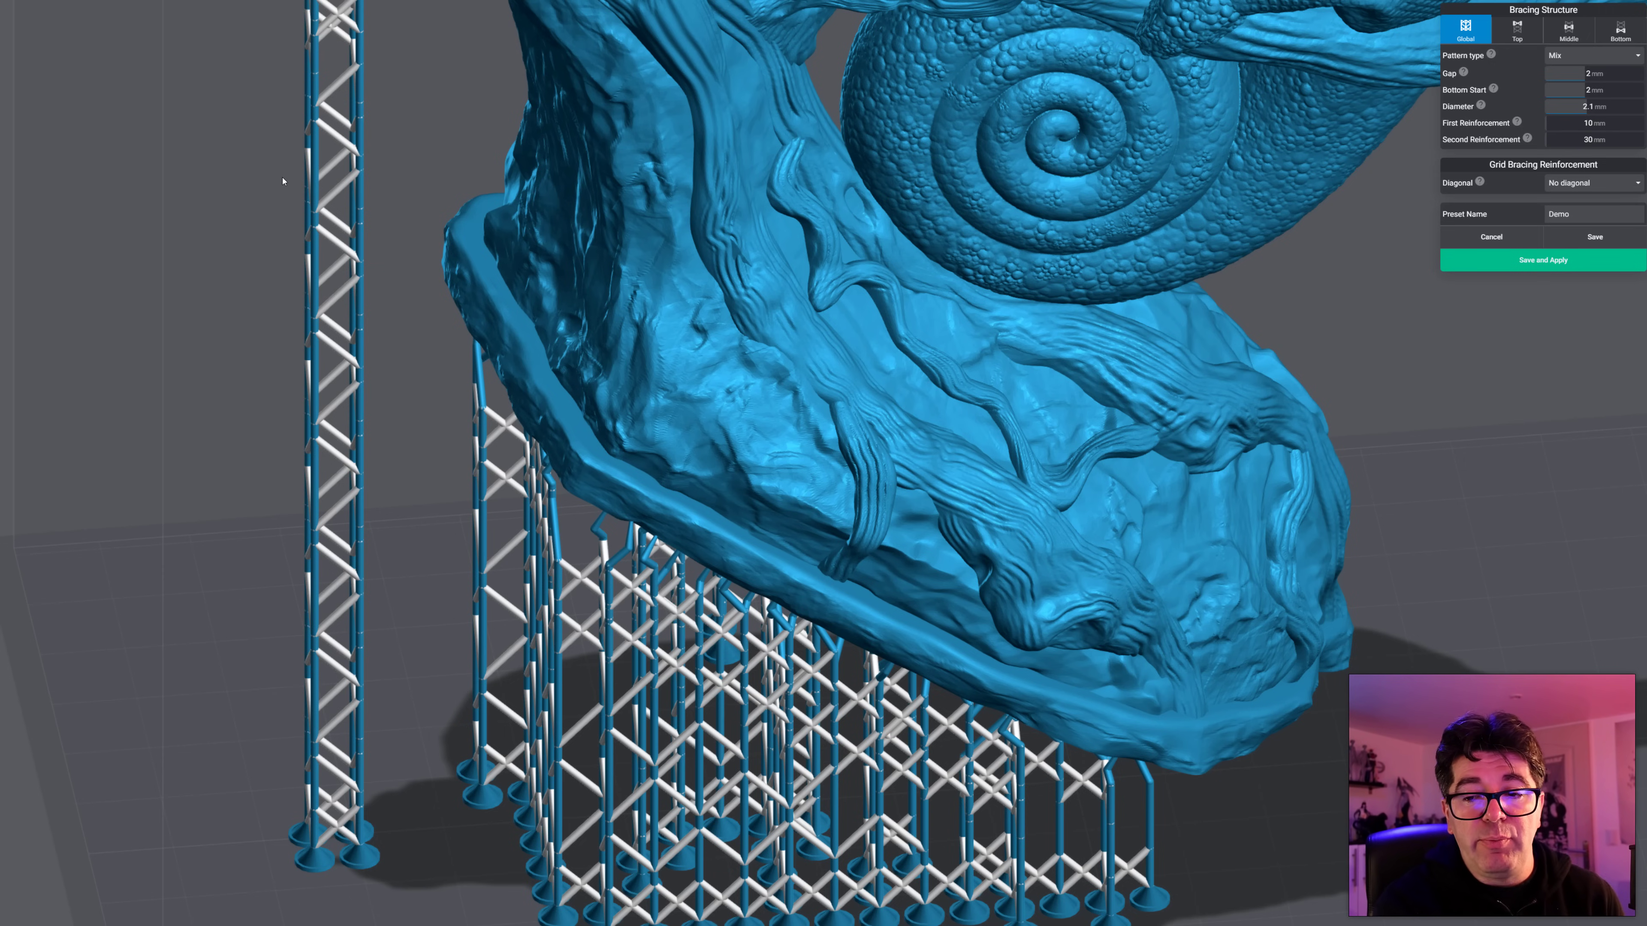
{"action": "mouse_move", "coordinate": [1582, 106]}
{"action": "left_mouse_down"}
{"action": "mouse_move", "coordinate": [1558, 106]}
{"action": "mouse_move", "coordinate": [1597, 106]}
{"action": "mouse_move", "coordinate": [1563, 101]}
{"action": "left_mouse_up"}
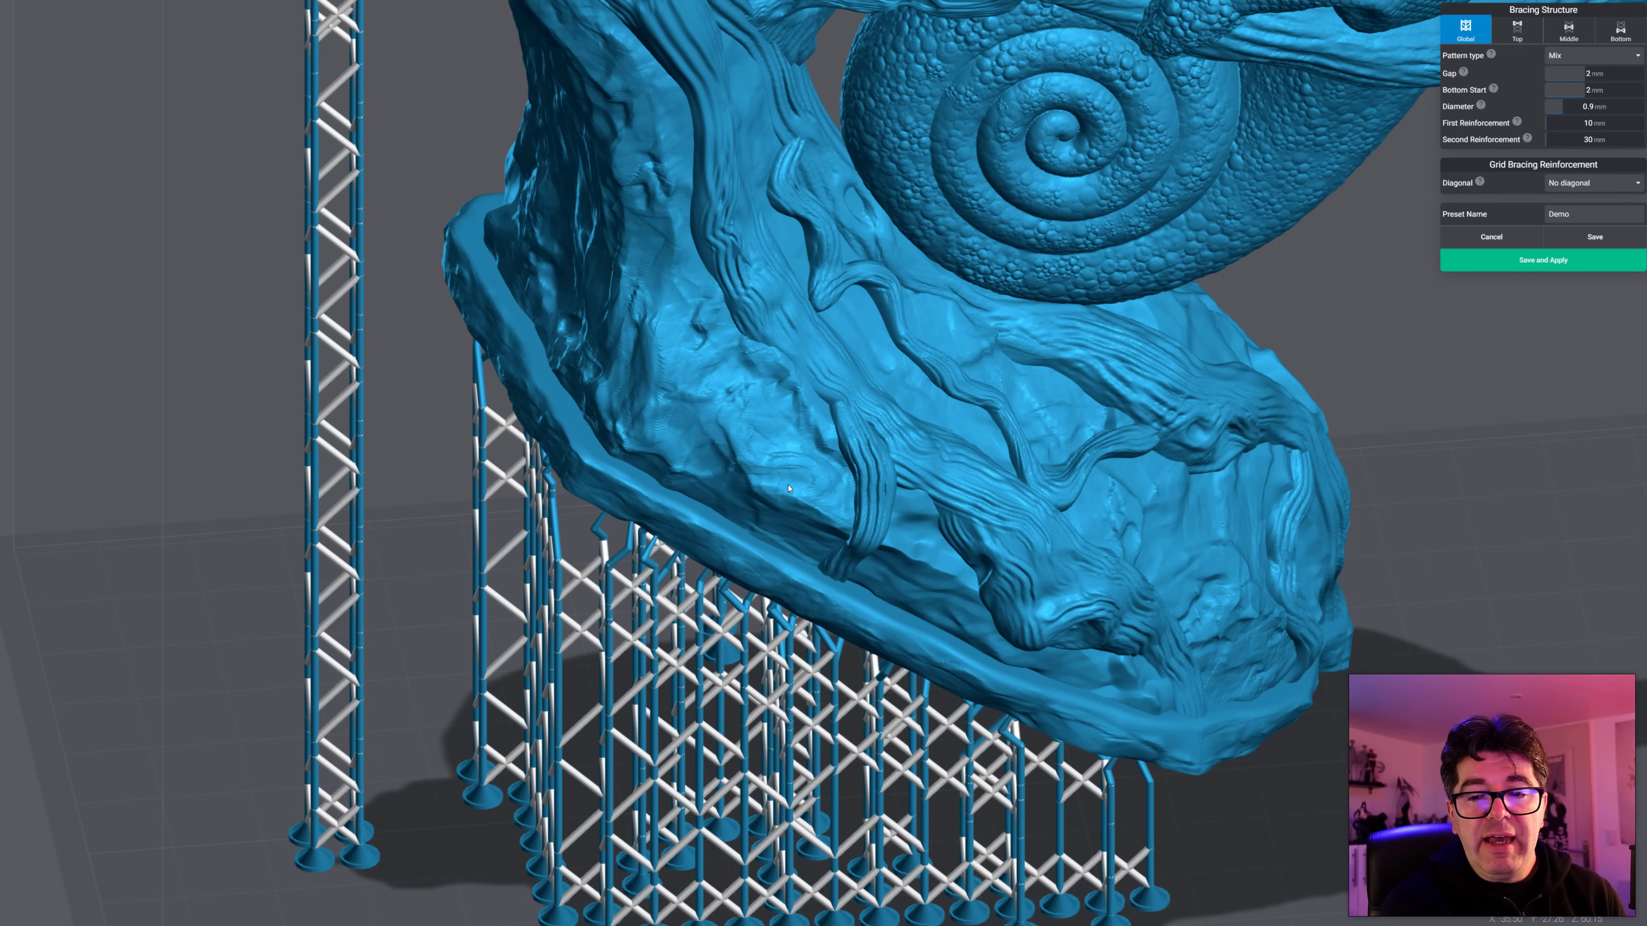
Step: Set the Demo preset's first reinforcement to 40 mm and its second reinforcement to 70 mm
{"action": "scroll", "coordinate": [788, 488], "scroll_direction": "down", "scroll_amount": 3}
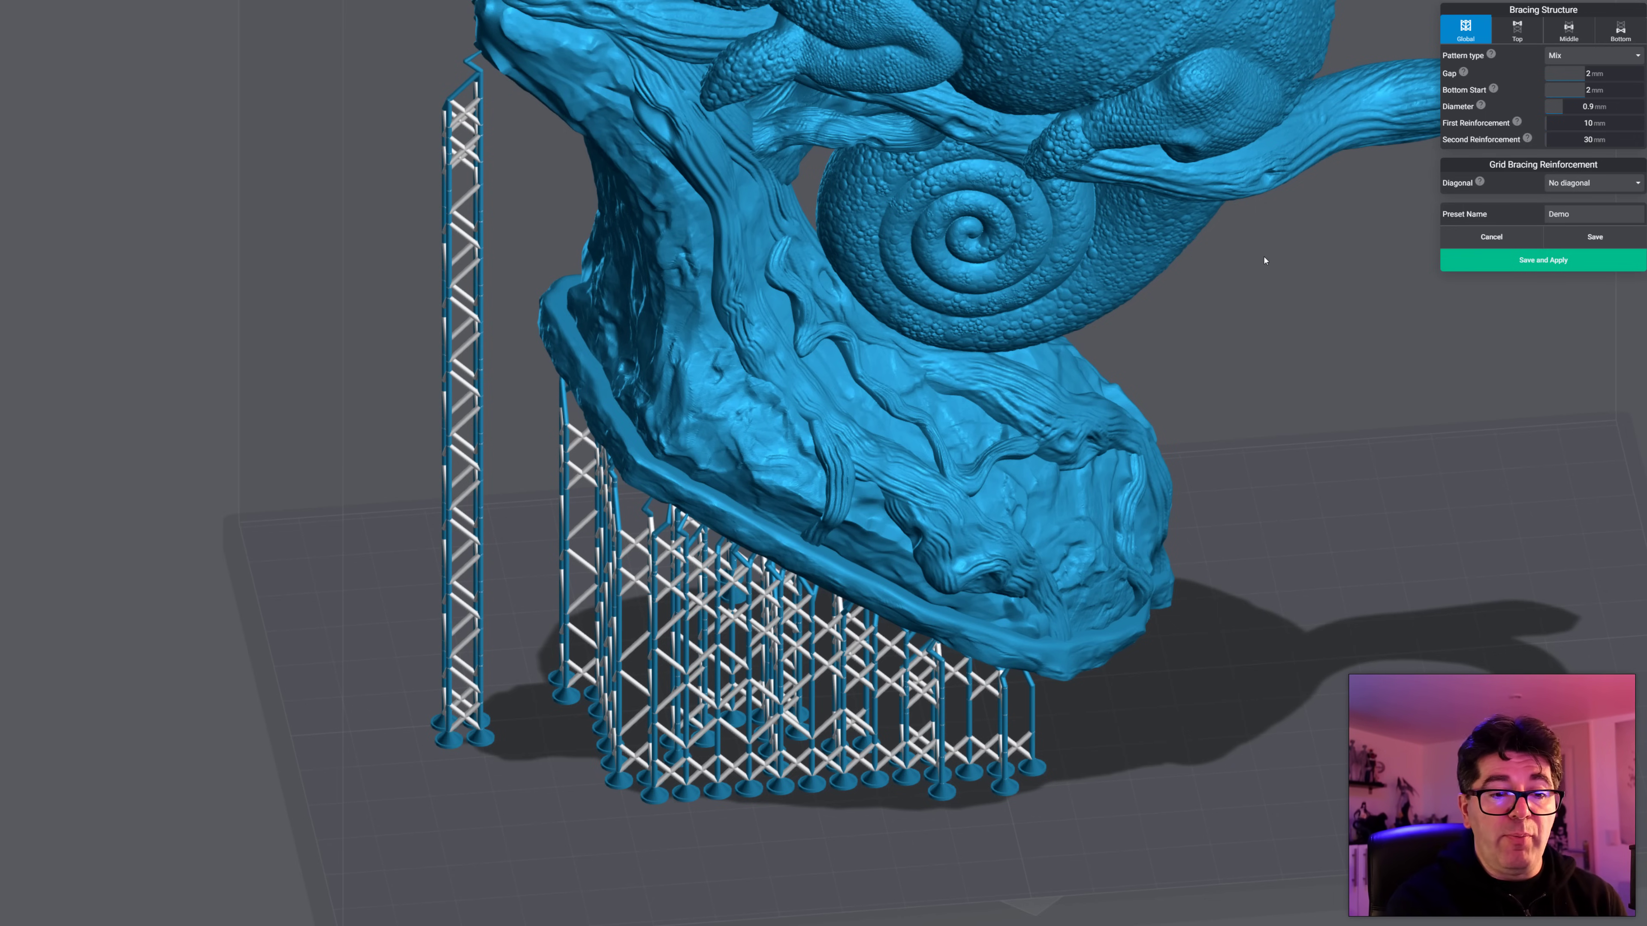
{"action": "right_click_drag", "start_coordinate": [474, 79], "coordinate": [707, 129]}
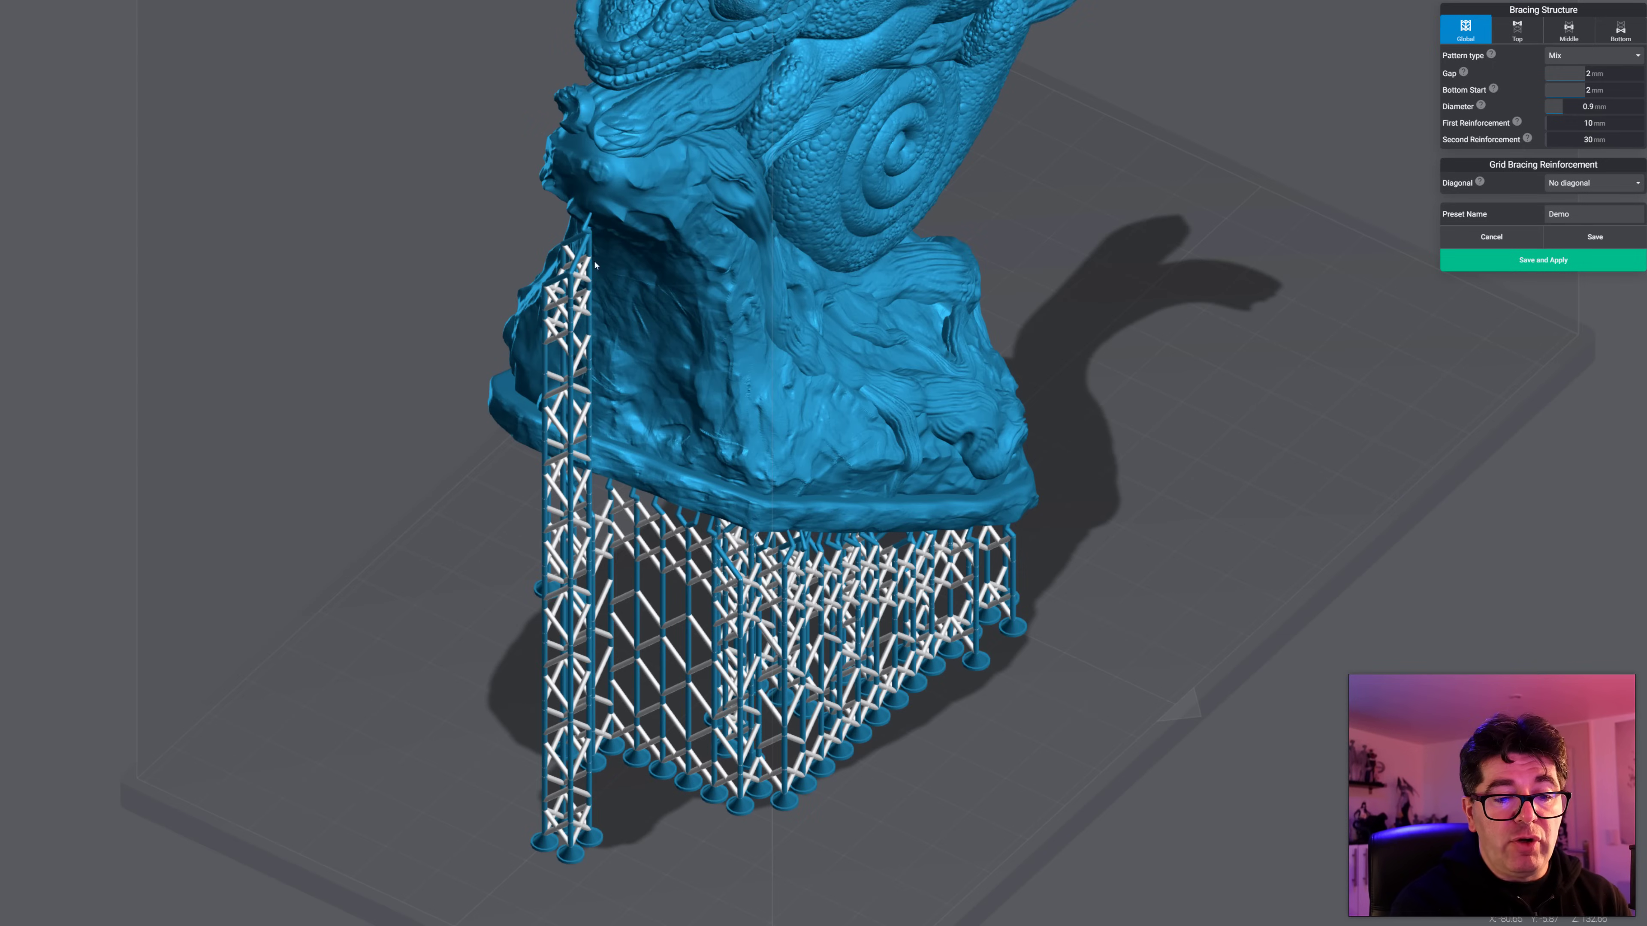
{"action": "right_click_drag", "start_coordinate": [589, 256], "coordinate": [543, 691]}
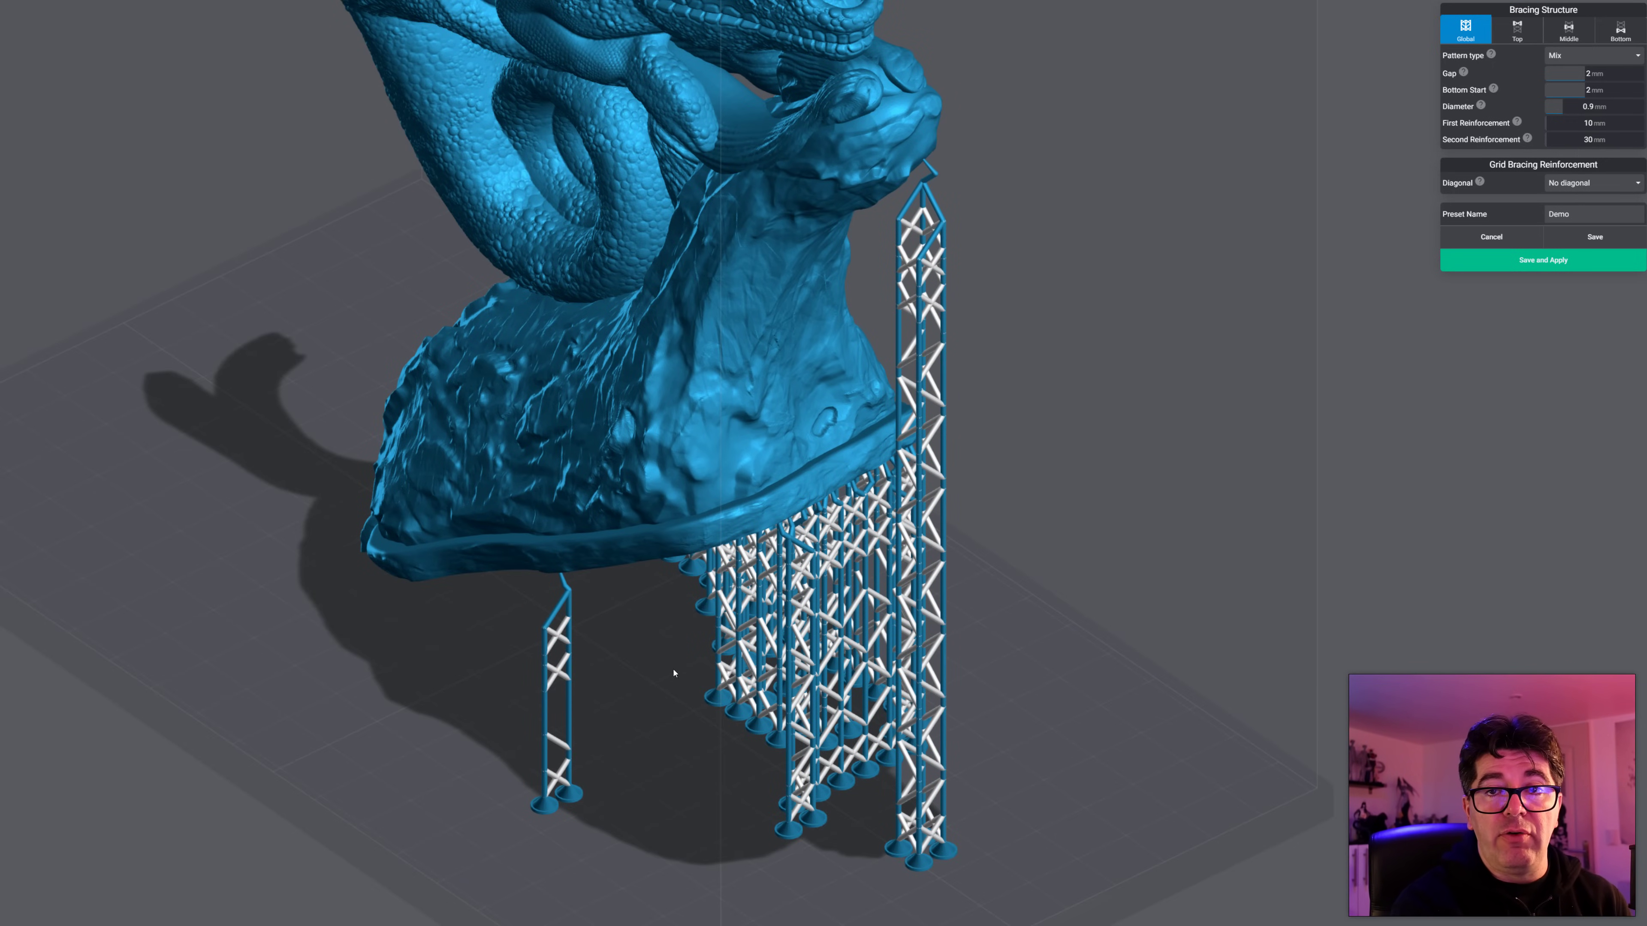
{"action": "left_click", "coordinate": [1580, 123]}
{"action": "type", "text": "40"}
{"action": "key", "text": "Return"}
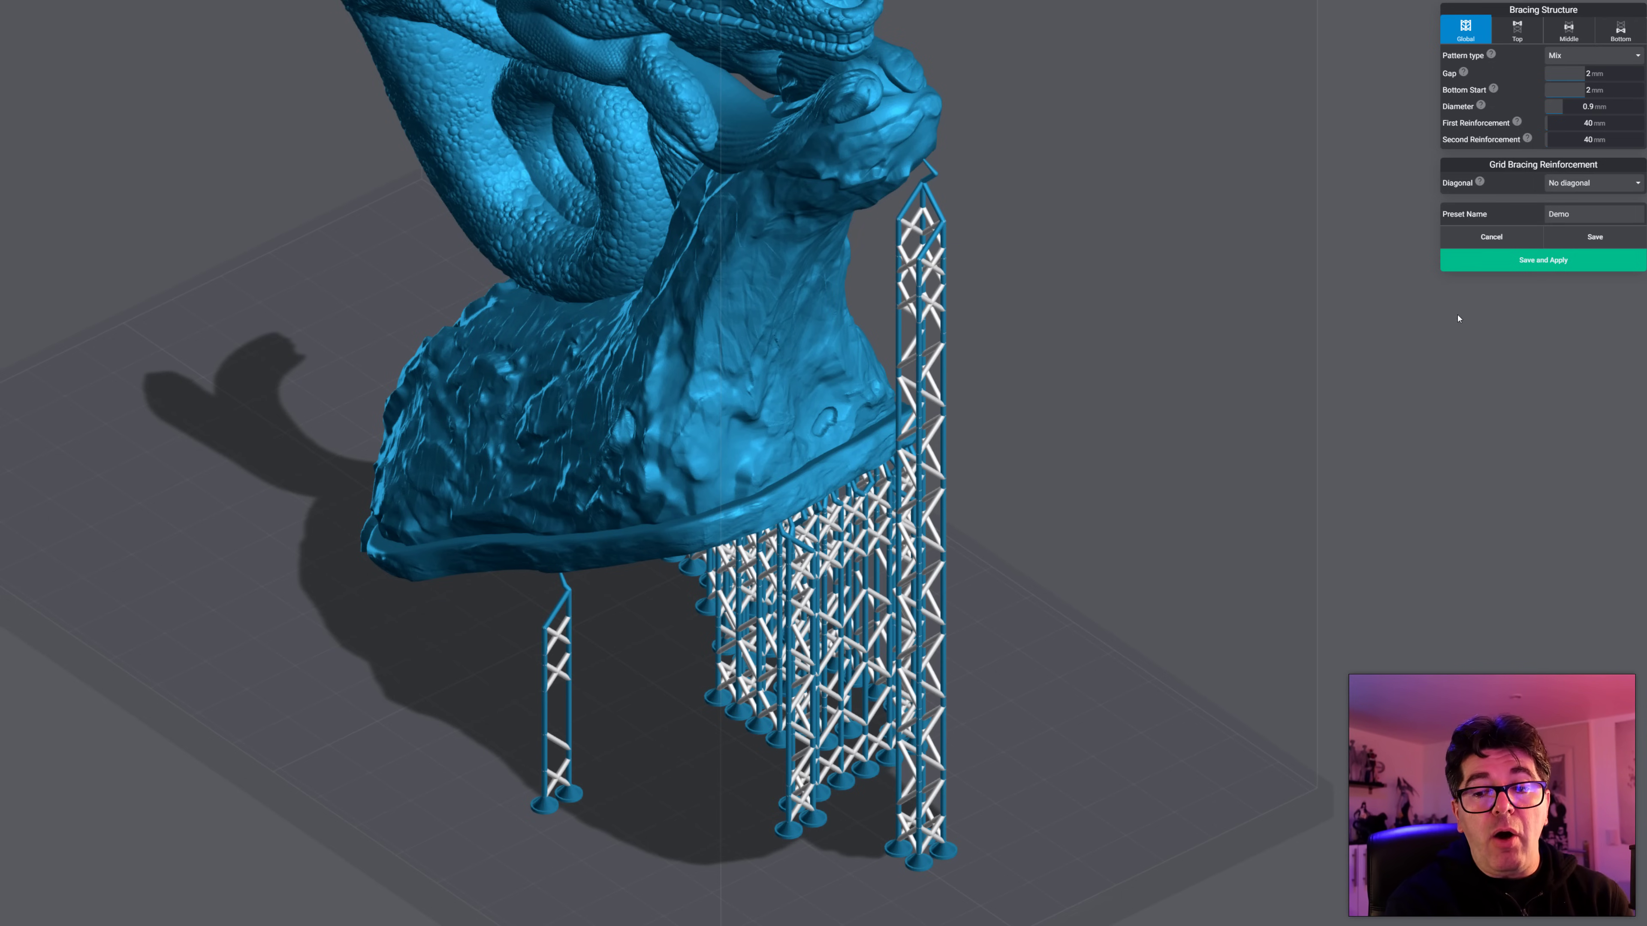
{"action": "left_click", "coordinate": [1551, 137]}
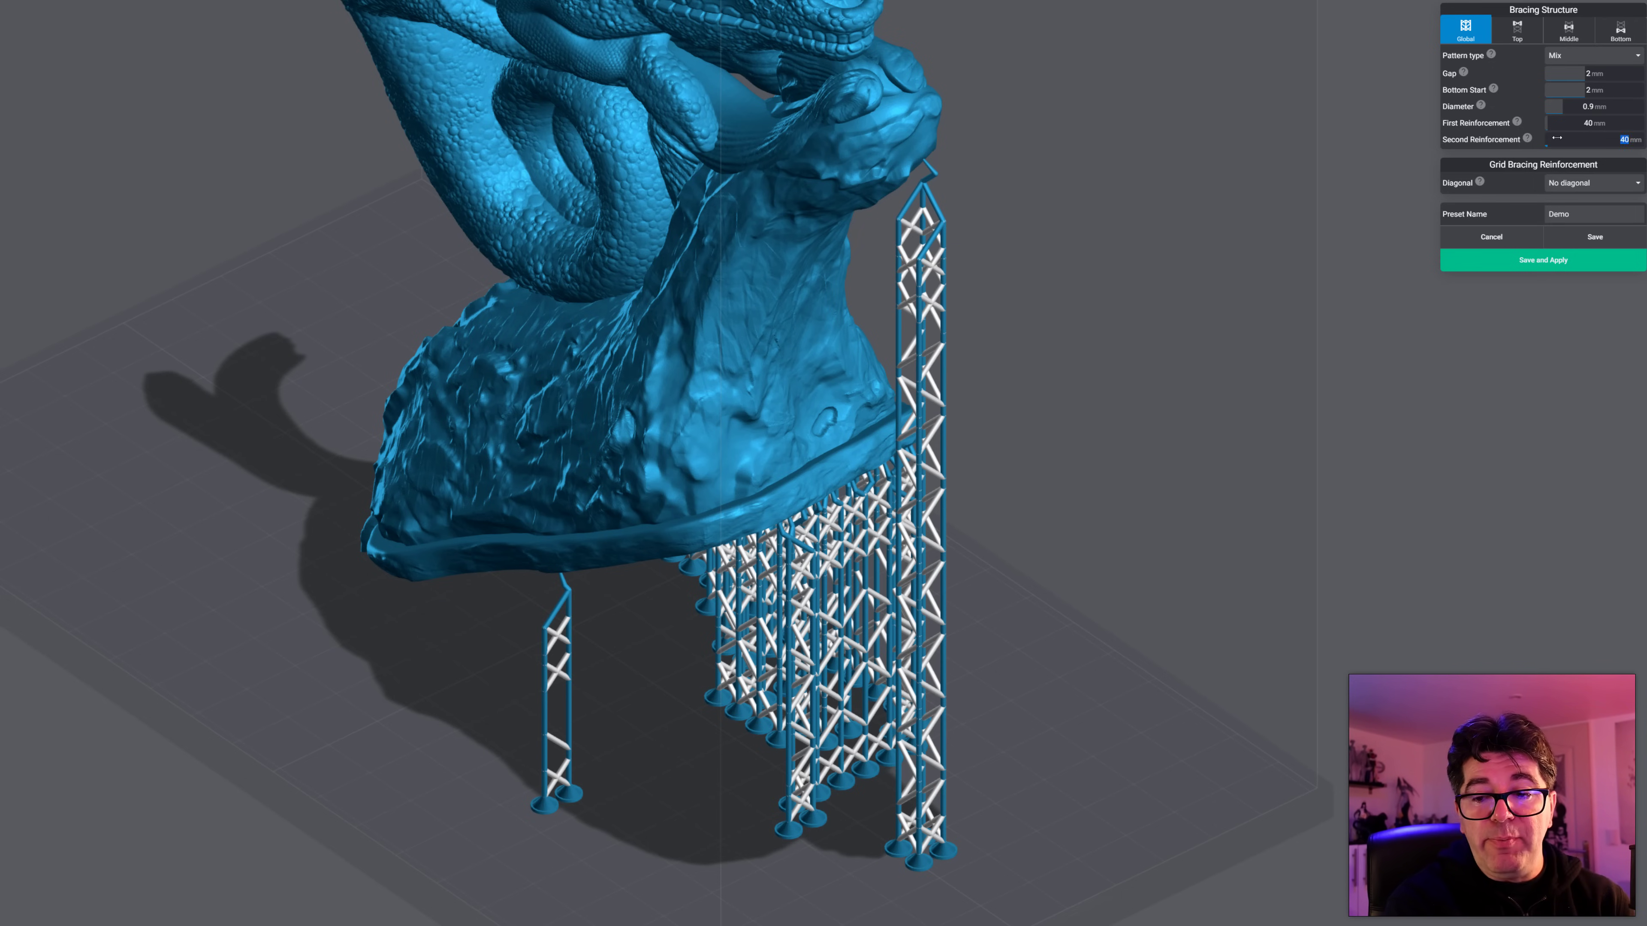
{"action": "type", "text": "70"}
{"action": "key", "text": "Return"}
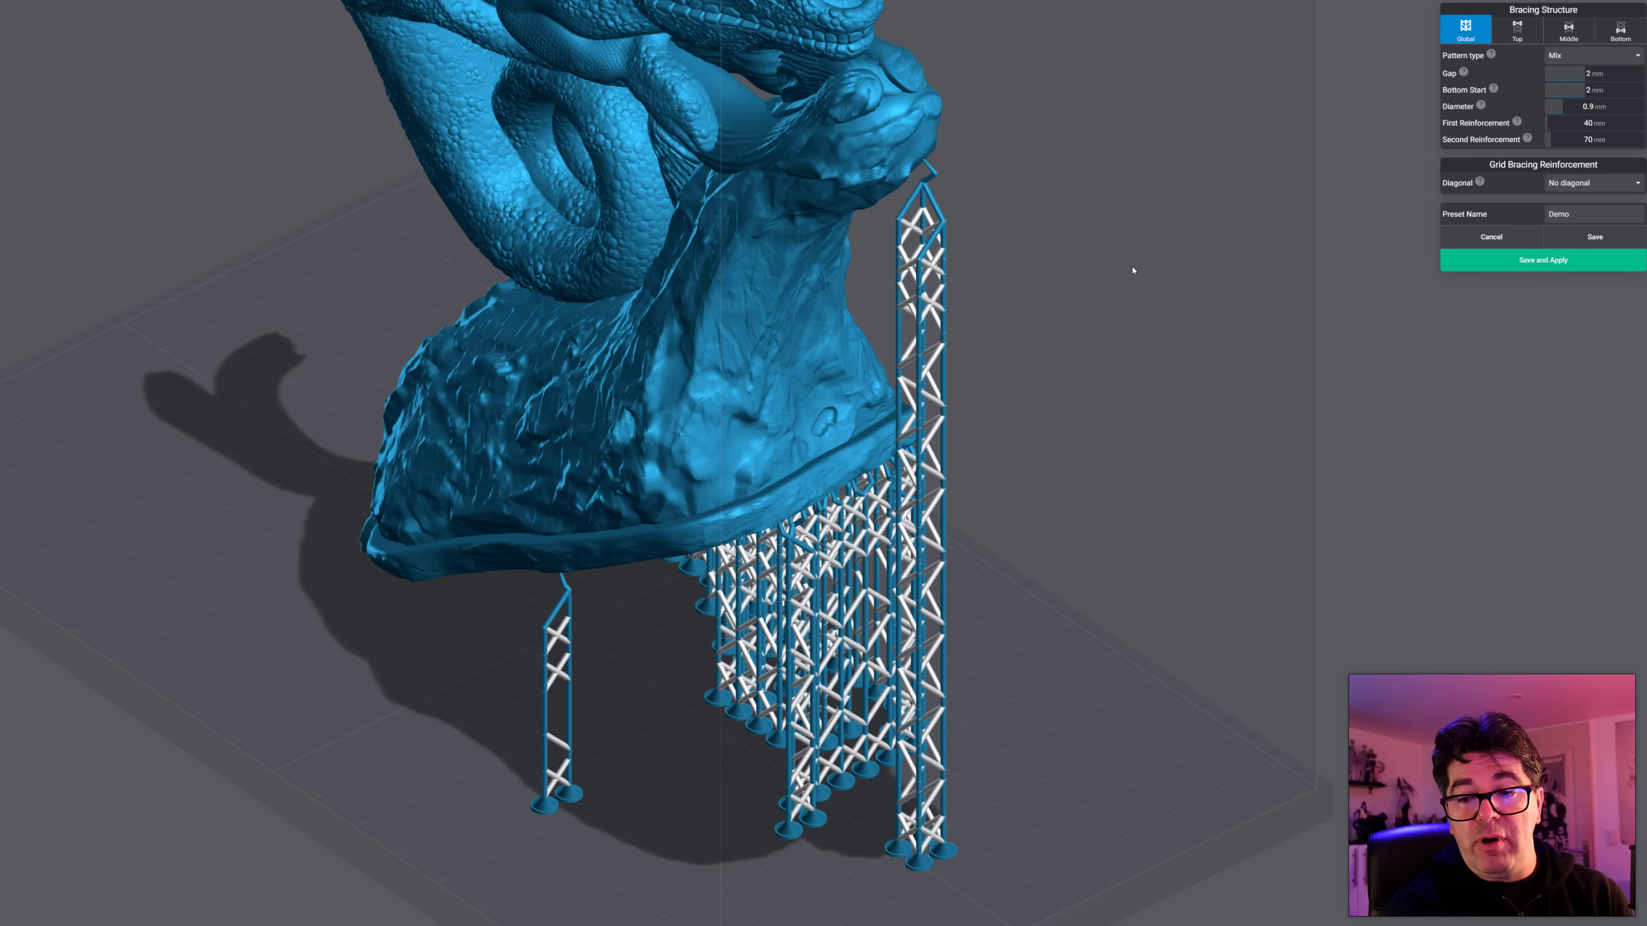
Step: Try the Simple diagonal for the global grid bracing reinforcement and preview it from beneath the model
{"action": "left_click_drag", "start_coordinate": [1220, 357], "coordinate": [1219, 404]}
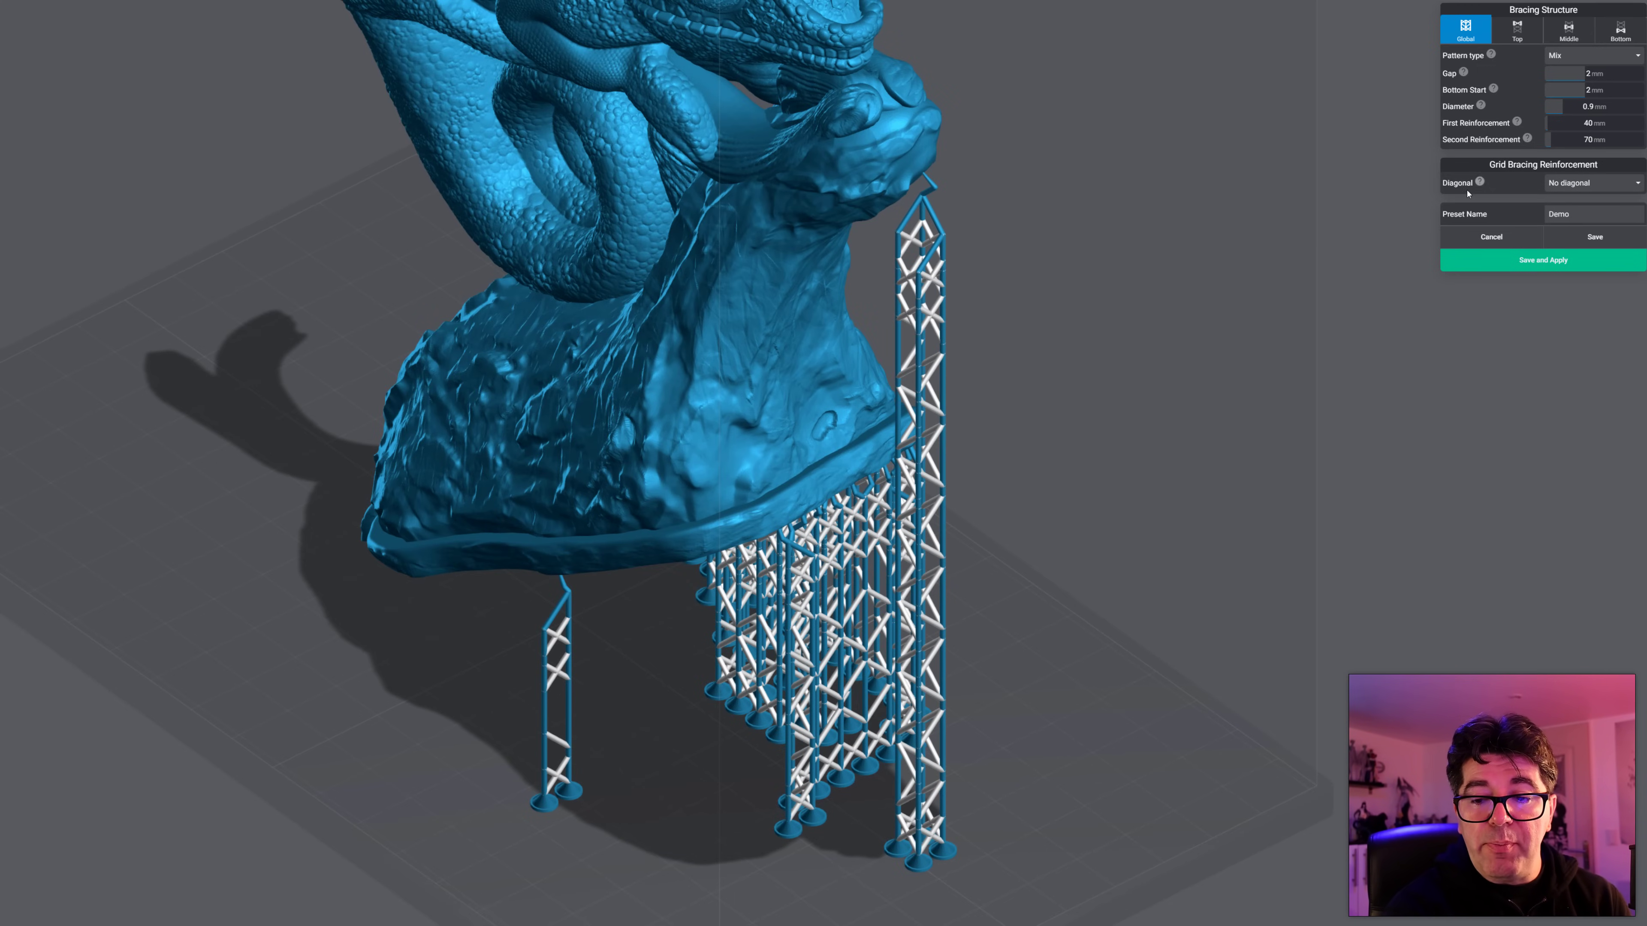
{"action": "left_click", "coordinate": [1558, 187]}
{"action": "left_click_drag", "start_coordinate": [1212, 350], "coordinate": [1267, 53]}
{"action": "scroll", "coordinate": [1153, 363], "scroll_direction": "up", "scroll_amount": 2}
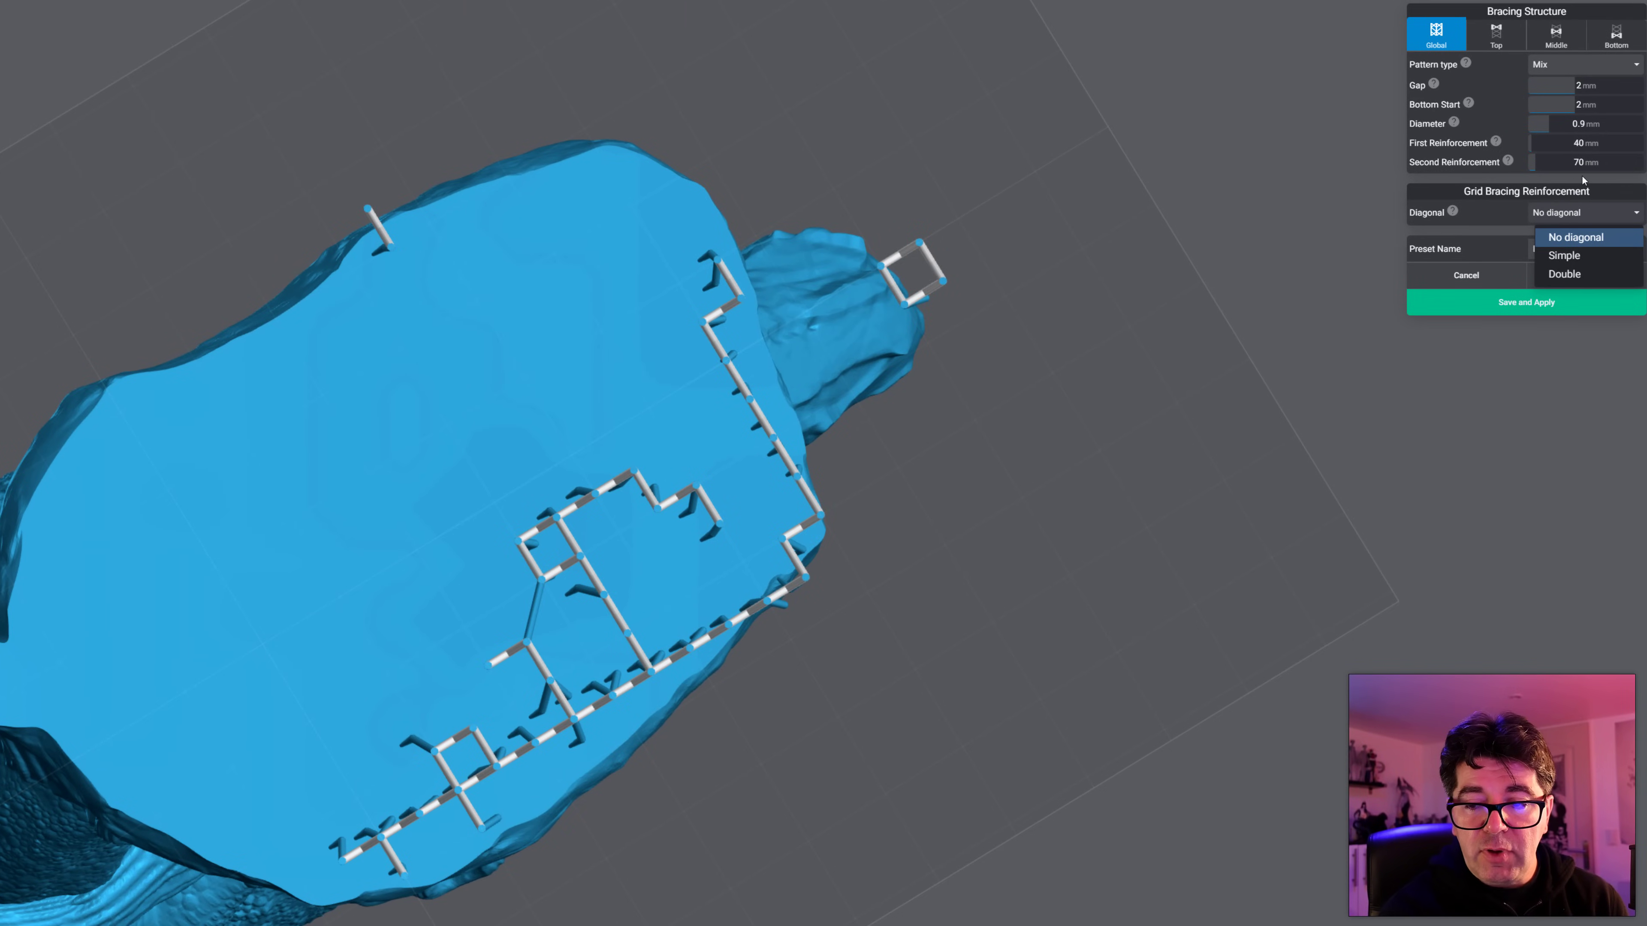
{"action": "left_click", "coordinate": [1573, 220]}
{"action": "left_click", "coordinate": [1563, 214]}
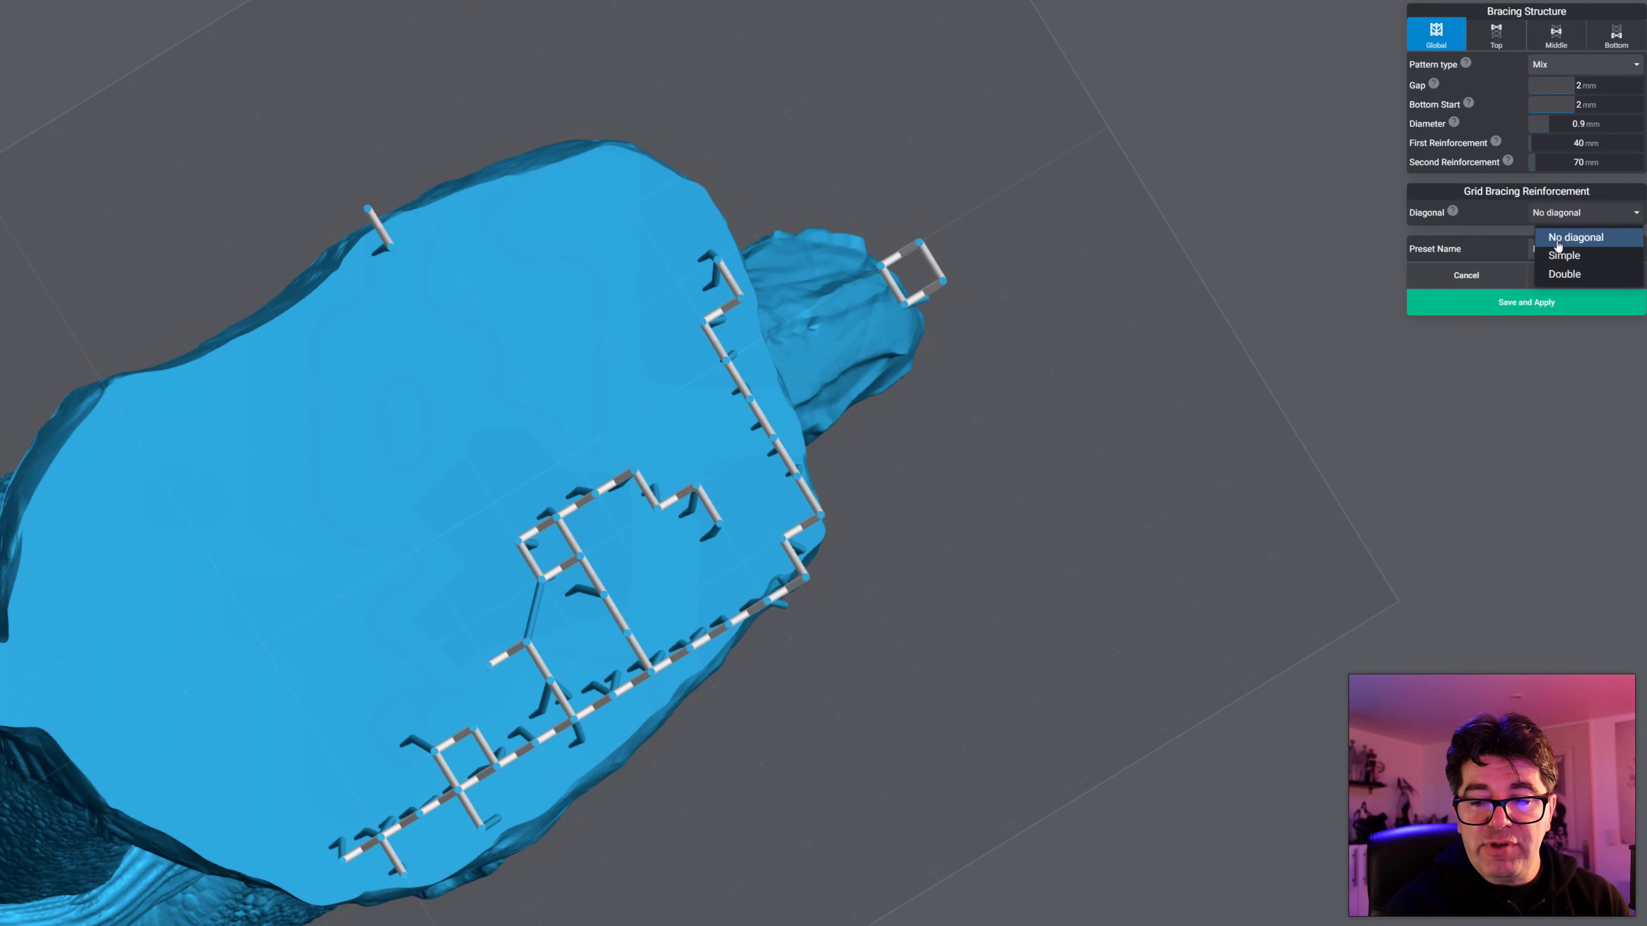
{"action": "left_click", "coordinate": [1558, 256]}
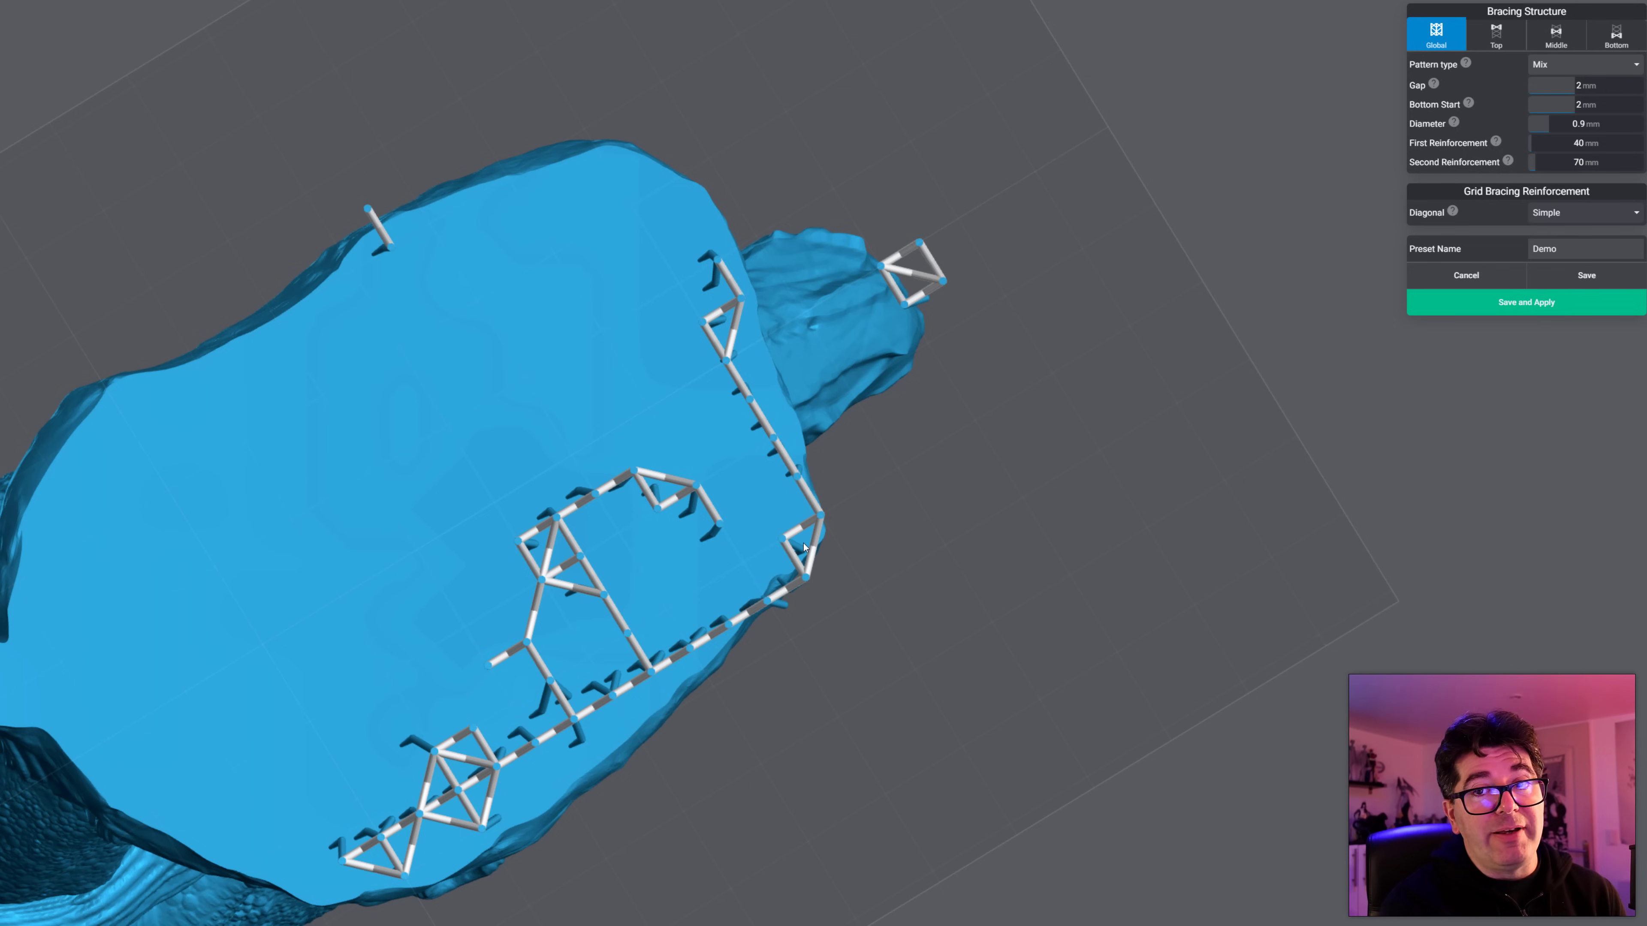
Step: Try the Double diagonal for the global grid bracing reinforcement and inspect the support towers
{"action": "left_click", "coordinate": [1570, 212]}
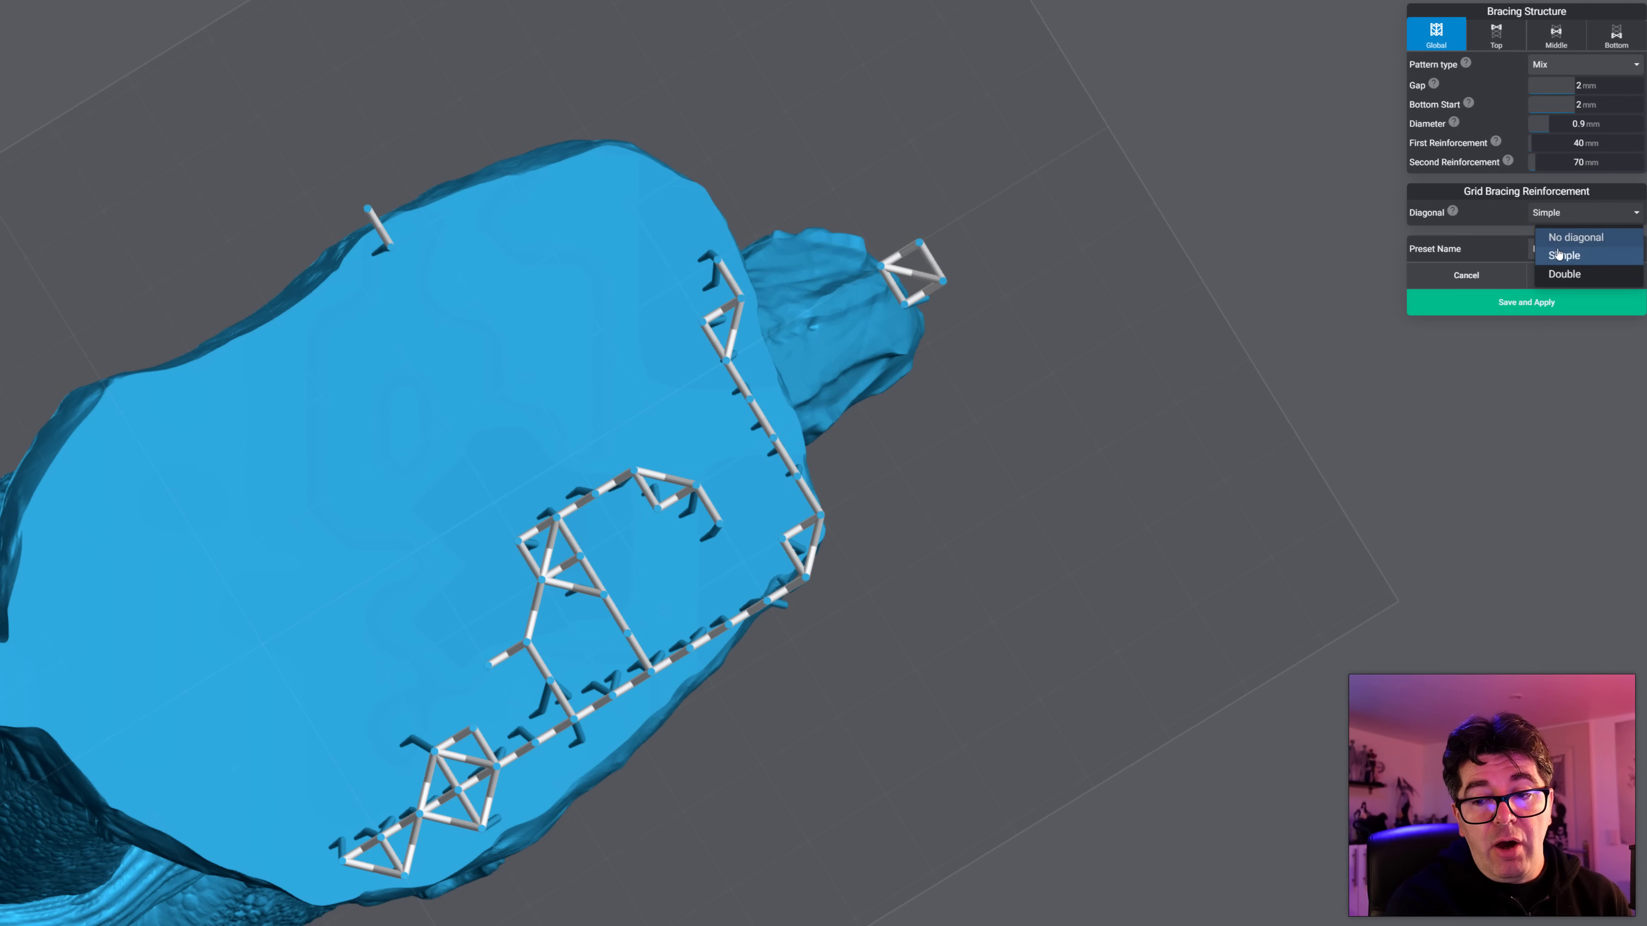
{"action": "left_click", "coordinate": [1569, 276]}
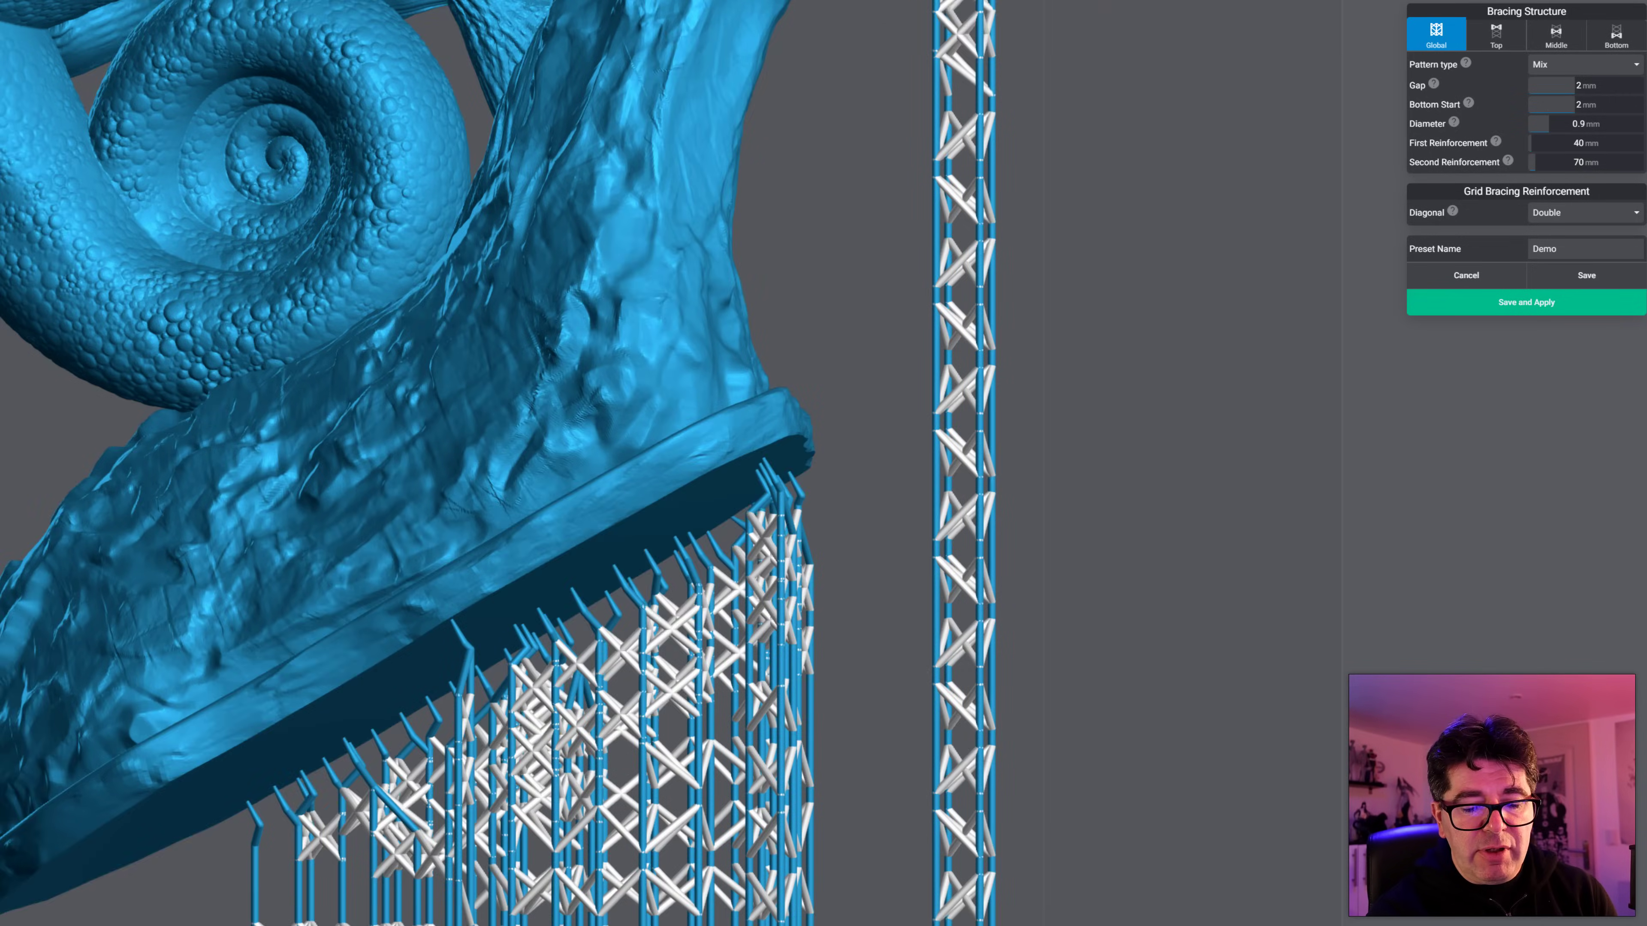
{"action": "right_click_drag", "start_coordinate": [765, 811], "coordinate": [802, 921]}
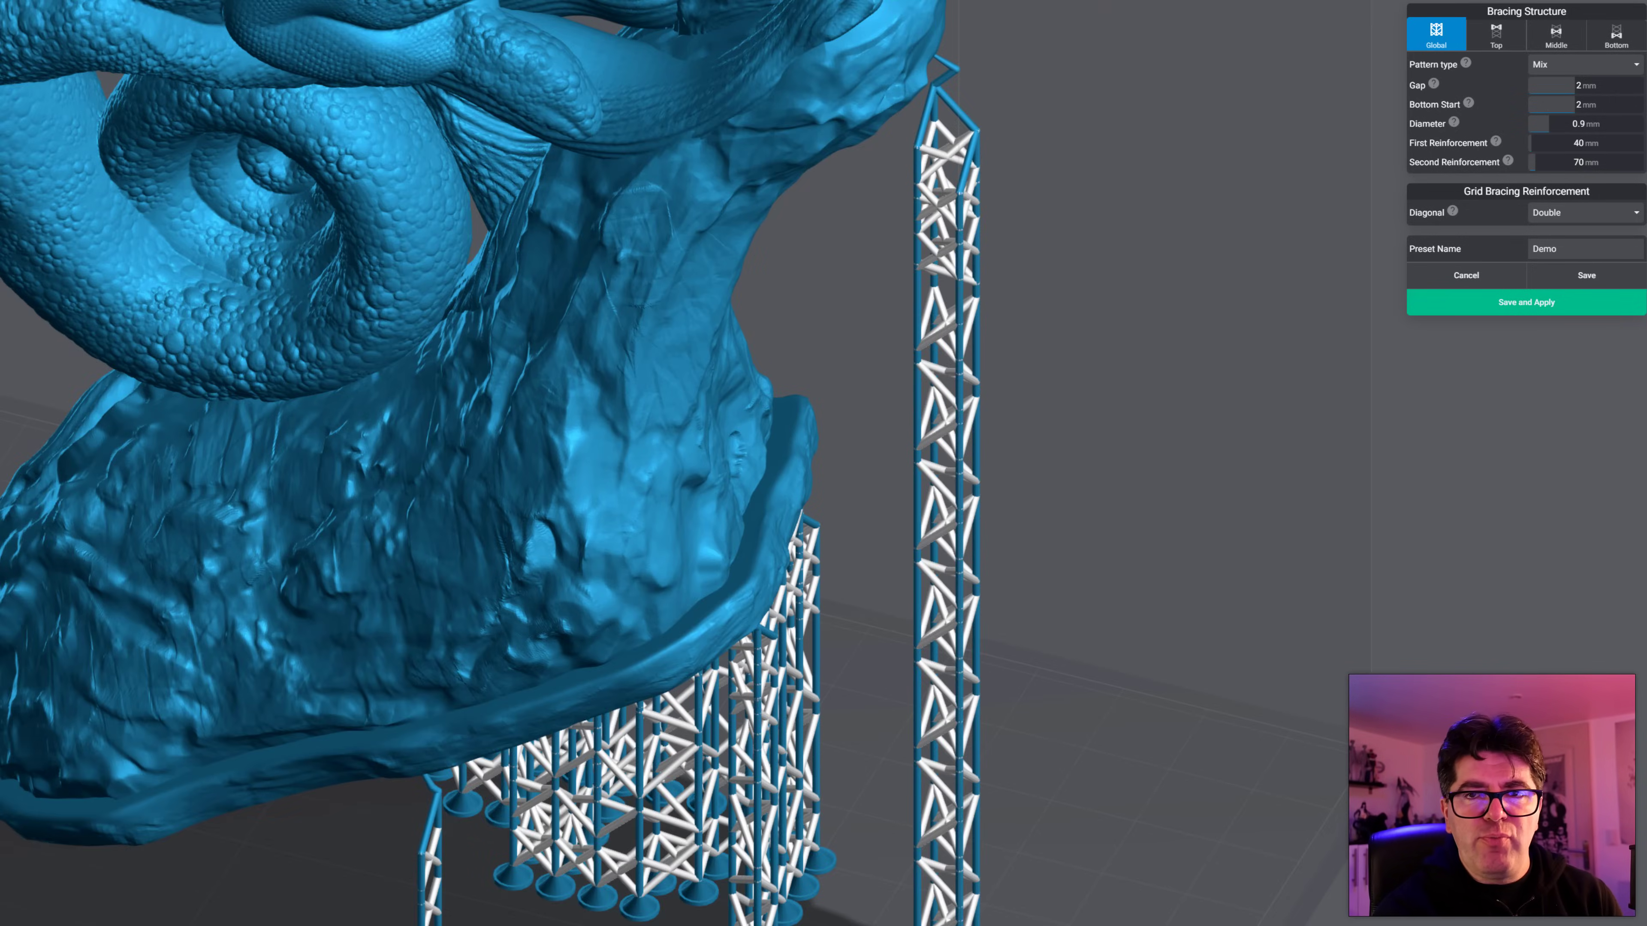
{"action": "middle_click_drag", "start_coordinate": [802, 921], "coordinate": [865, 740]}
{"action": "scroll", "coordinate": [872, 756], "scroll_direction": "down", "scroll_amount": 1}
{"action": "right_click_drag", "start_coordinate": [872, 756], "coordinate": [1002, 705]}
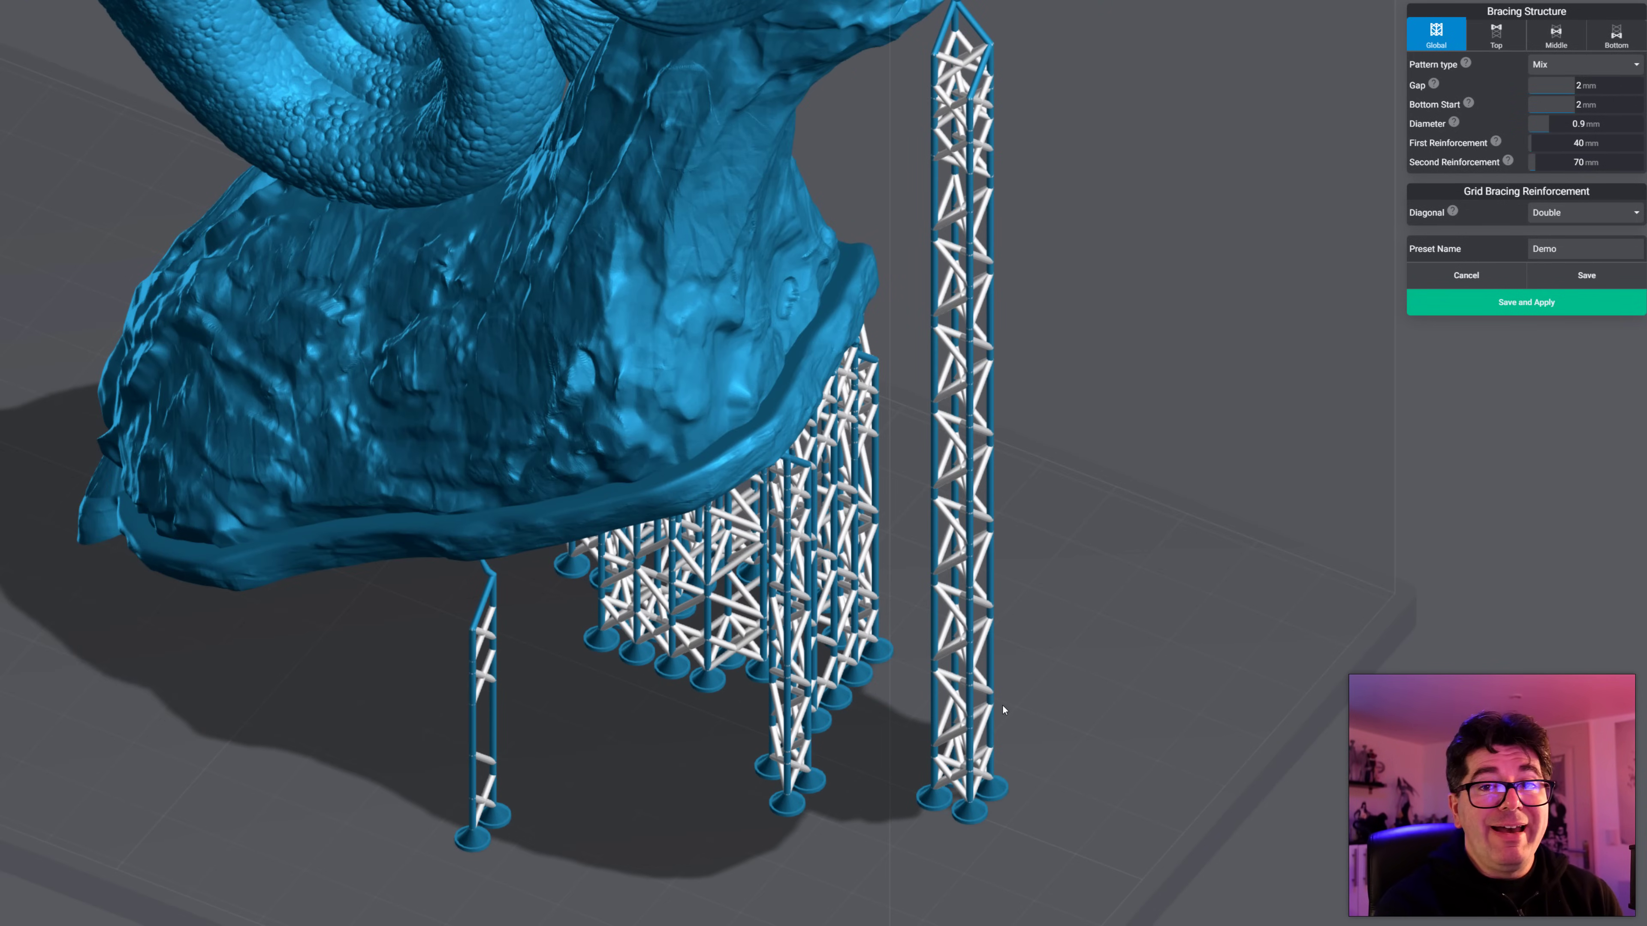
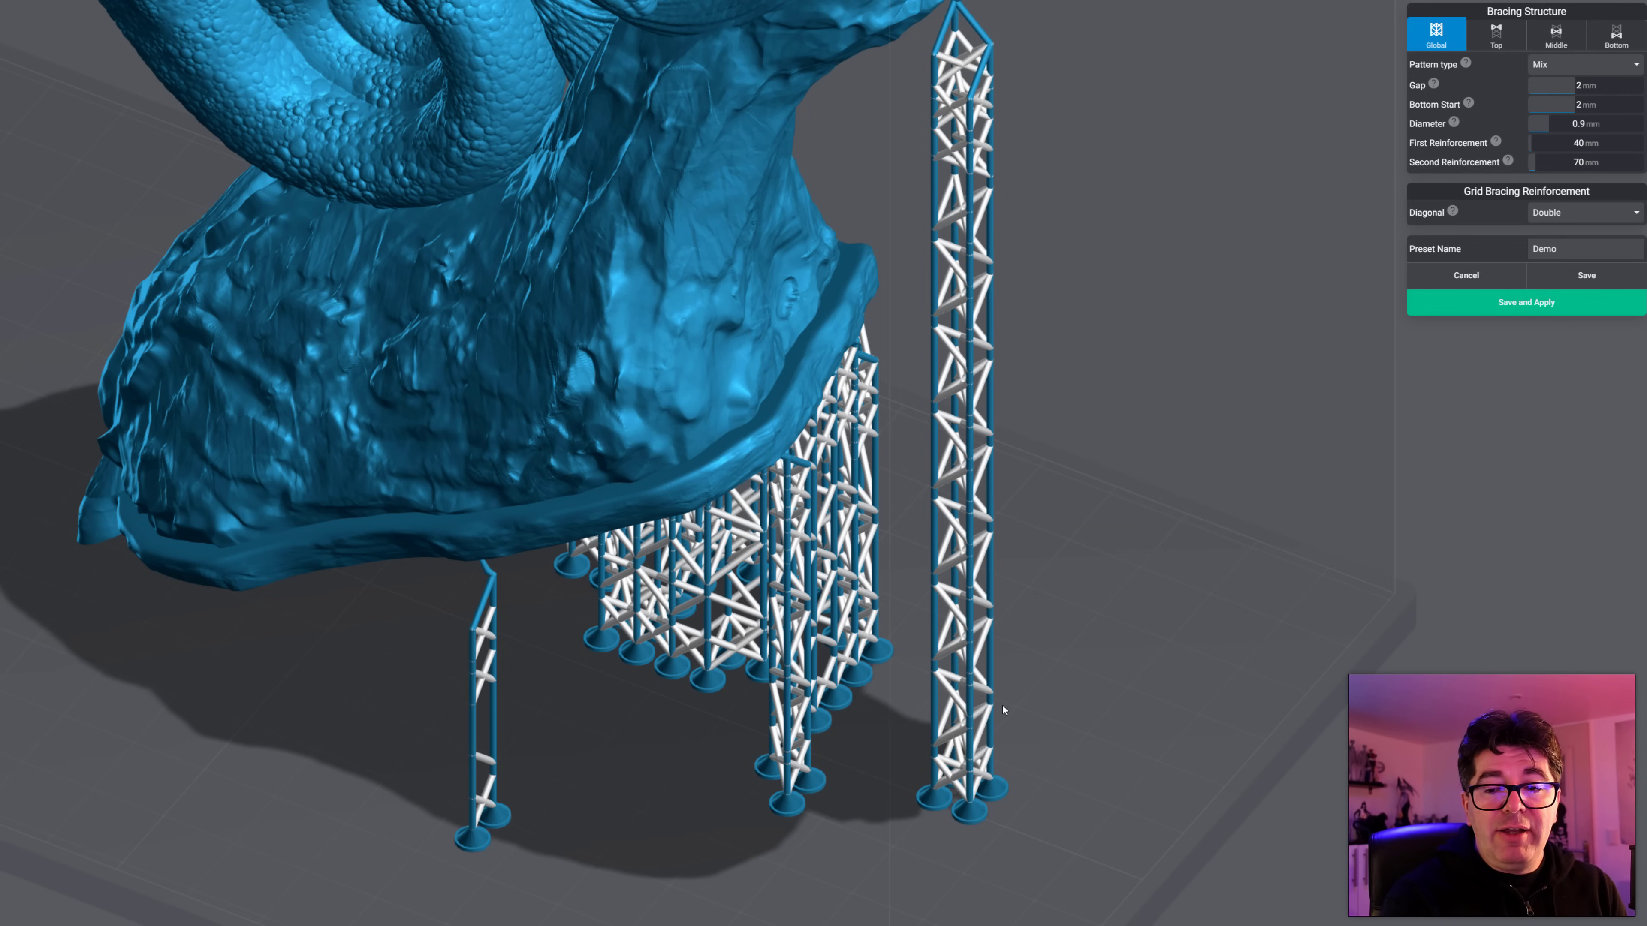
Step: Set the global grid bracing reinforcement back to No diagonal
{"action": "right_click_drag", "start_coordinate": [1327, 581], "coordinate": [1178, 579]}
{"action": "left_click", "coordinate": [1576, 212]}
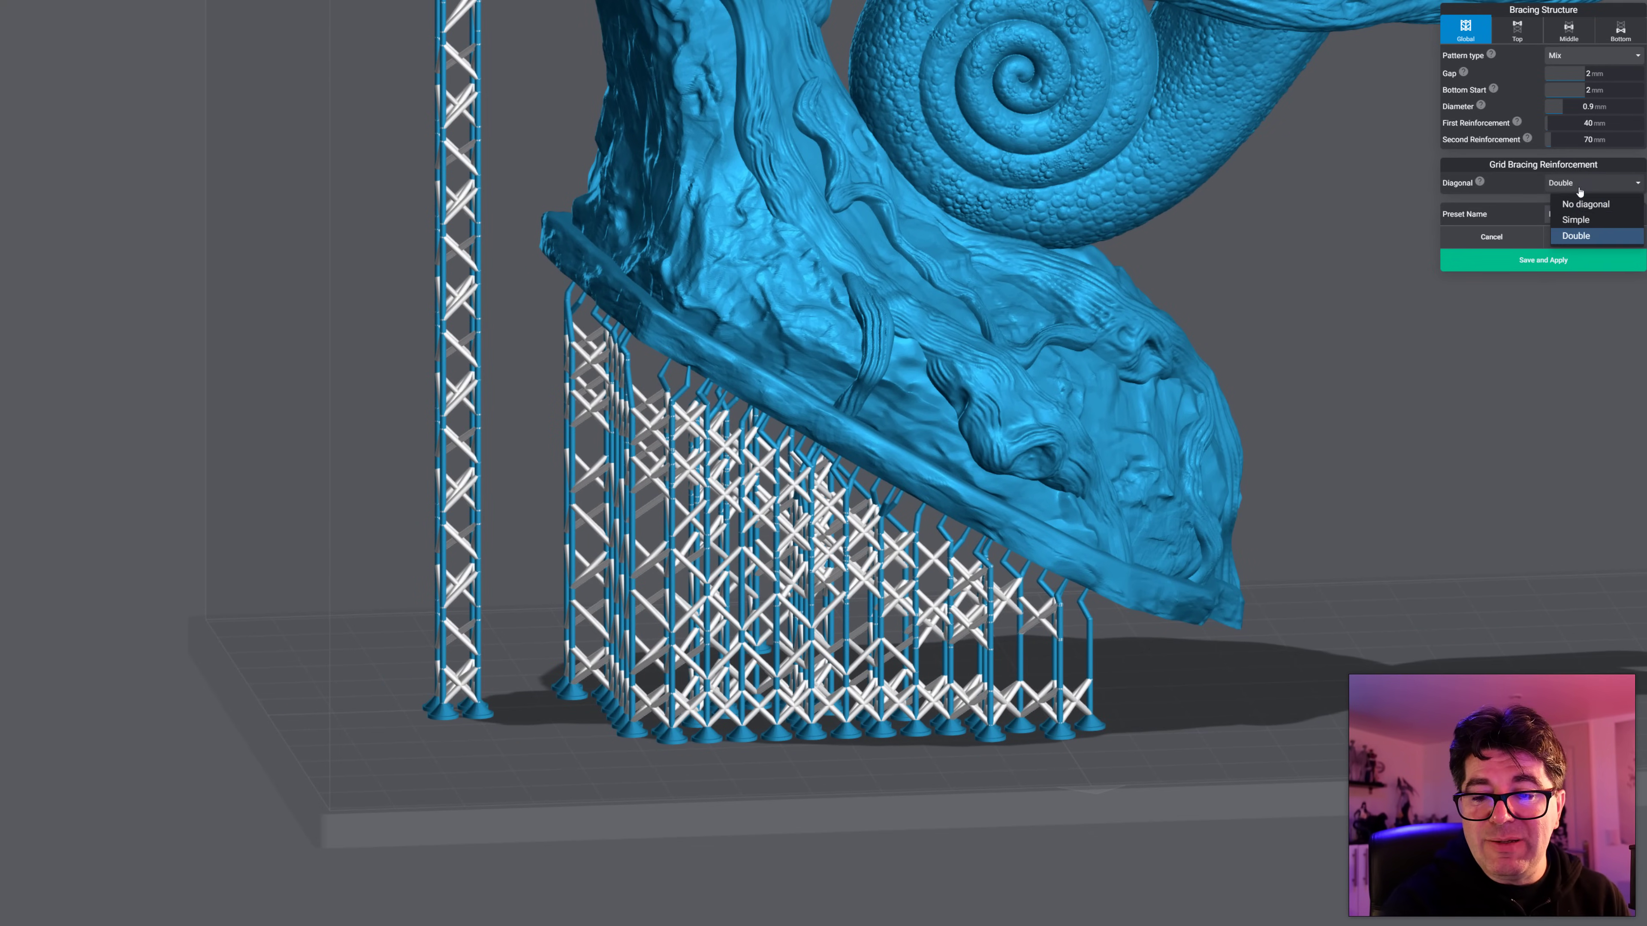
{"action": "left_click", "coordinate": [1582, 204]}
{"action": "right_click_drag", "start_coordinate": [1142, 532], "coordinate": [1070, 530]}
Step: Set the top bracing section's gap to 1 mm and its repetition to 4
{"action": "left_click", "coordinate": [1511, 29]}
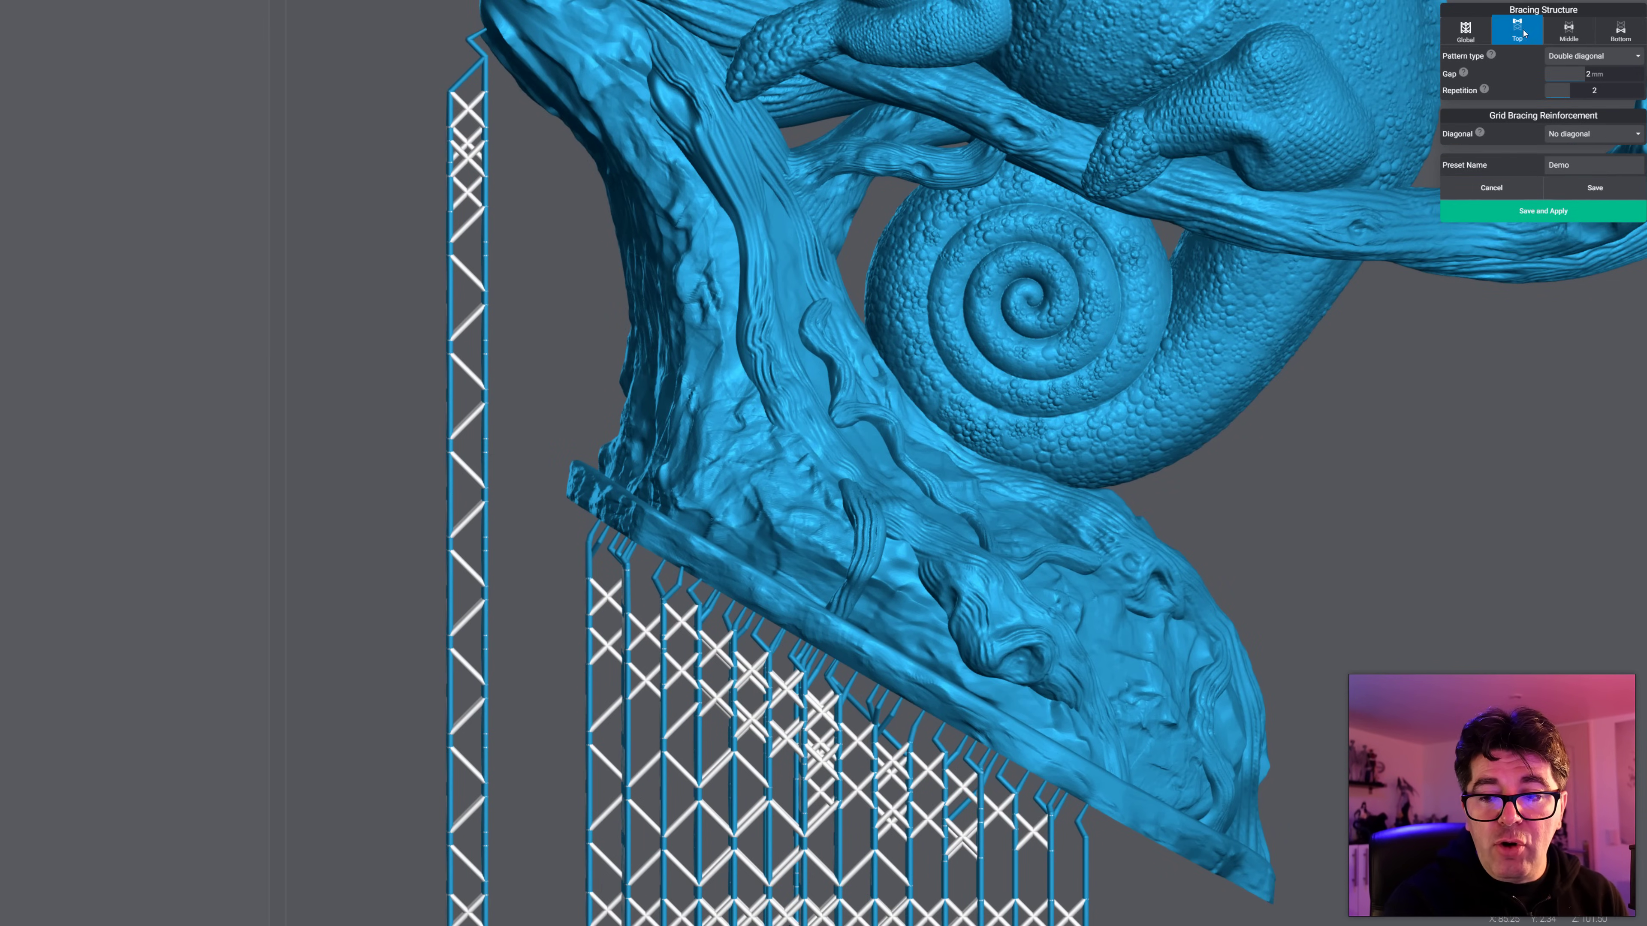
{"action": "mouse_move", "coordinate": [1583, 73]}
{"action": "left_mouse_down"}
{"action": "mouse_move", "coordinate": [1624, 73]}
{"action": "mouse_move", "coordinate": [1564, 74]}
{"action": "left_mouse_up"}
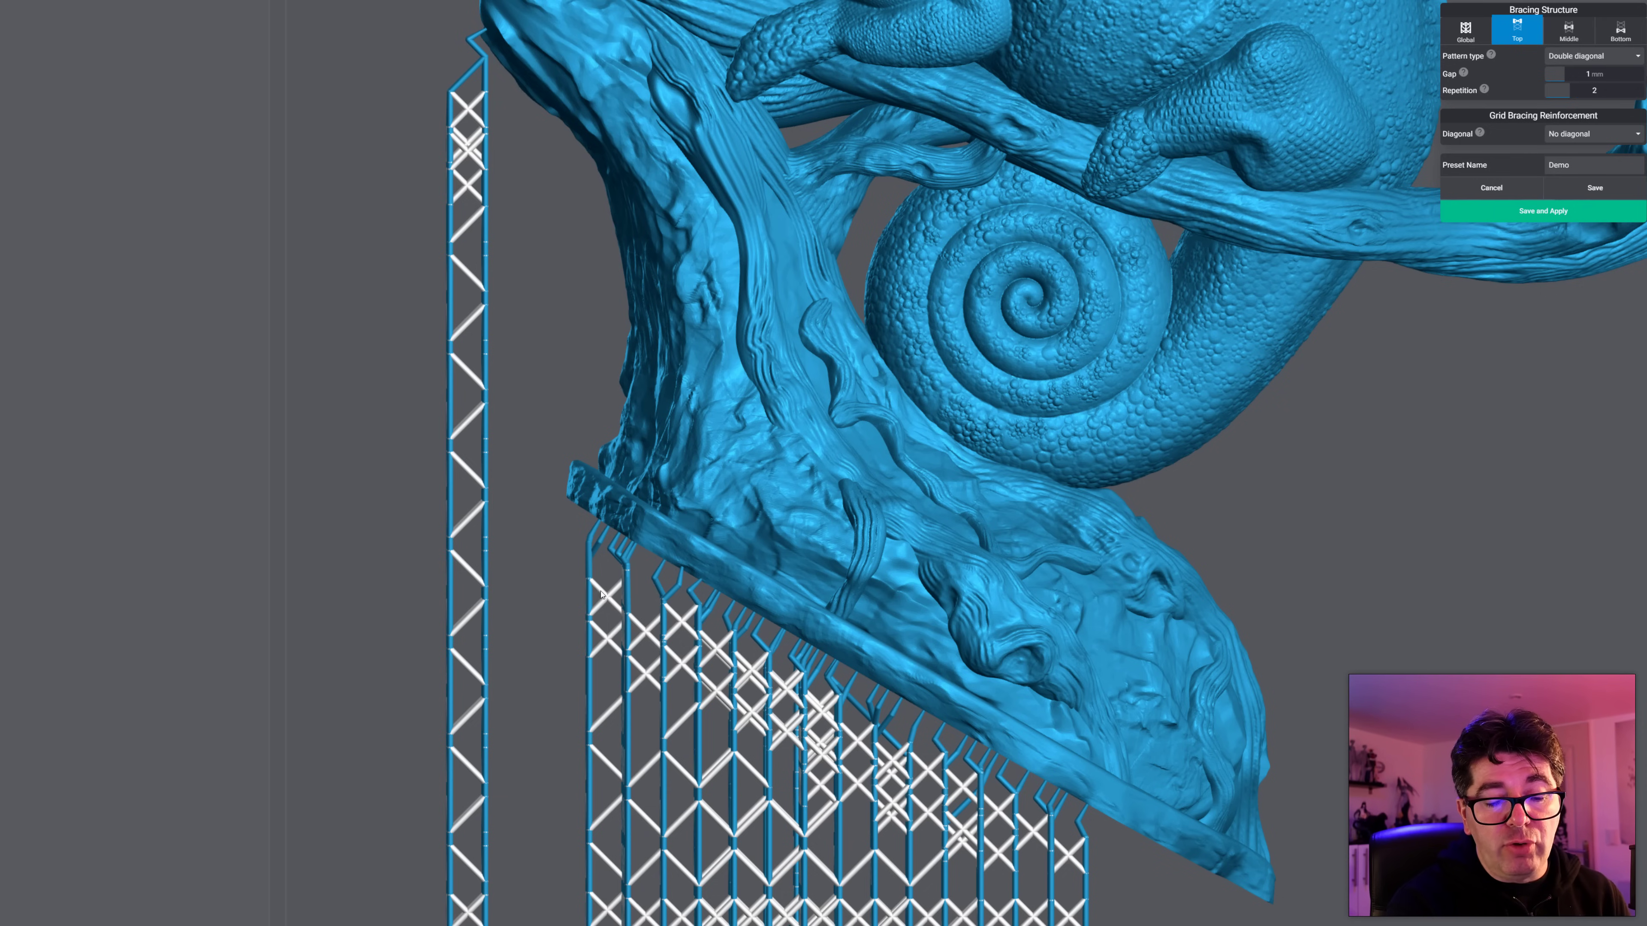
{"action": "left_click_drag", "start_coordinate": [1579, 89], "coordinate": [1621, 96]}
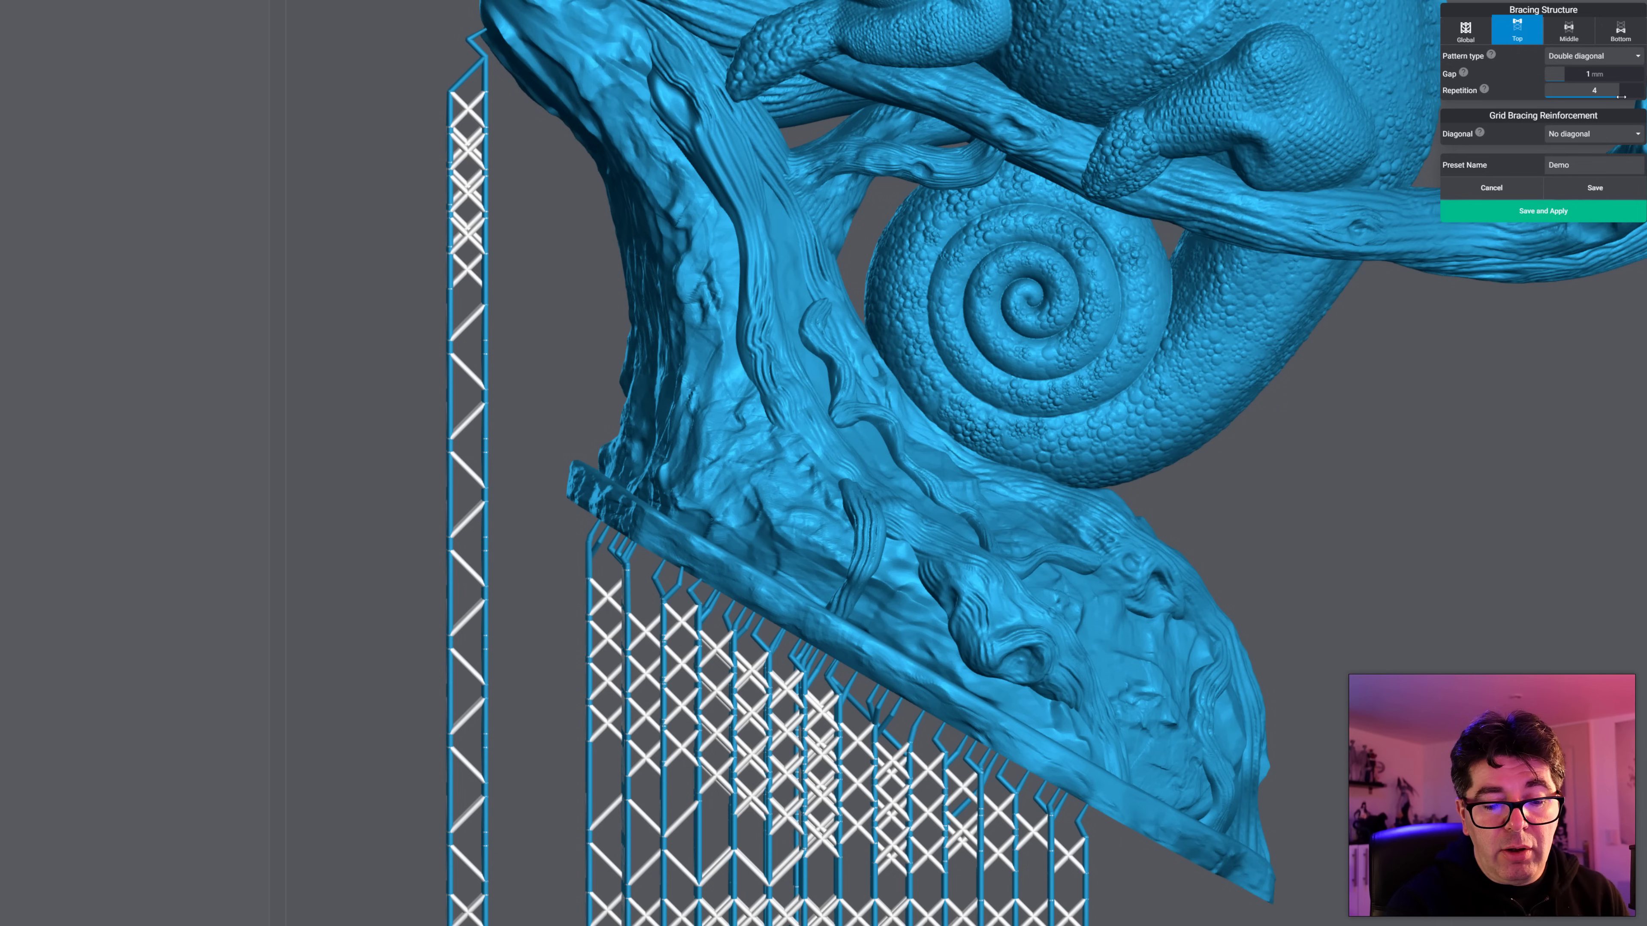
Step: Try the Simple diagonal pattern for the top bracing section and a 2 mm gap for the middle section
{"action": "left_click", "coordinate": [1572, 56]}
{"action": "left_click", "coordinate": [1571, 76]}
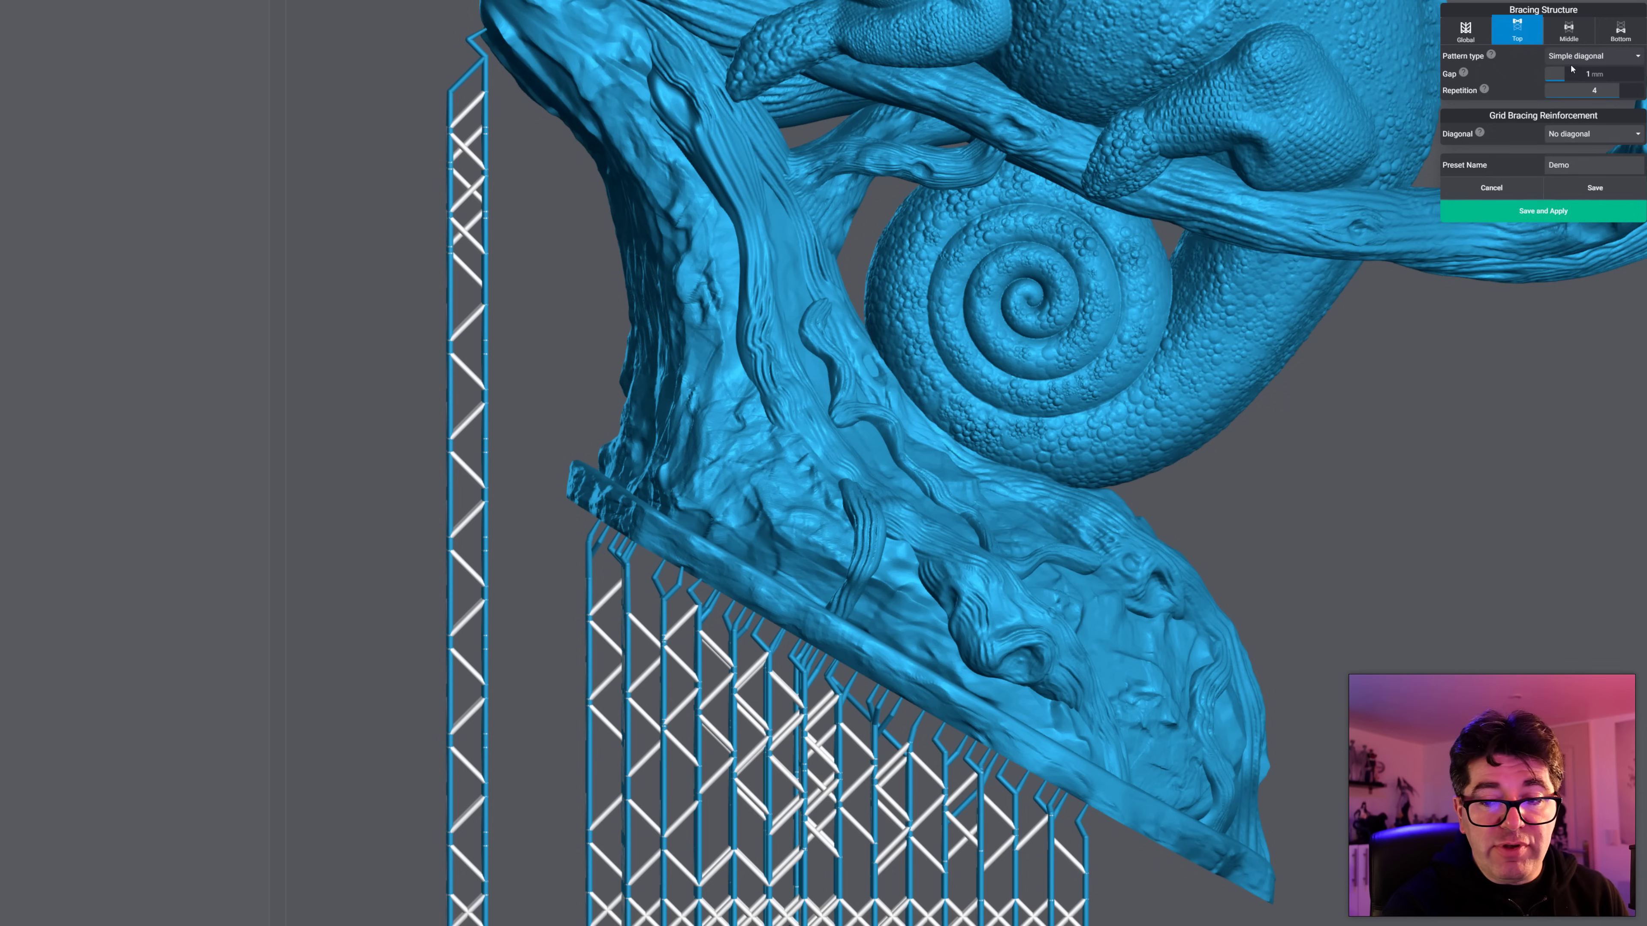
{"action": "left_click", "coordinate": [1563, 37]}
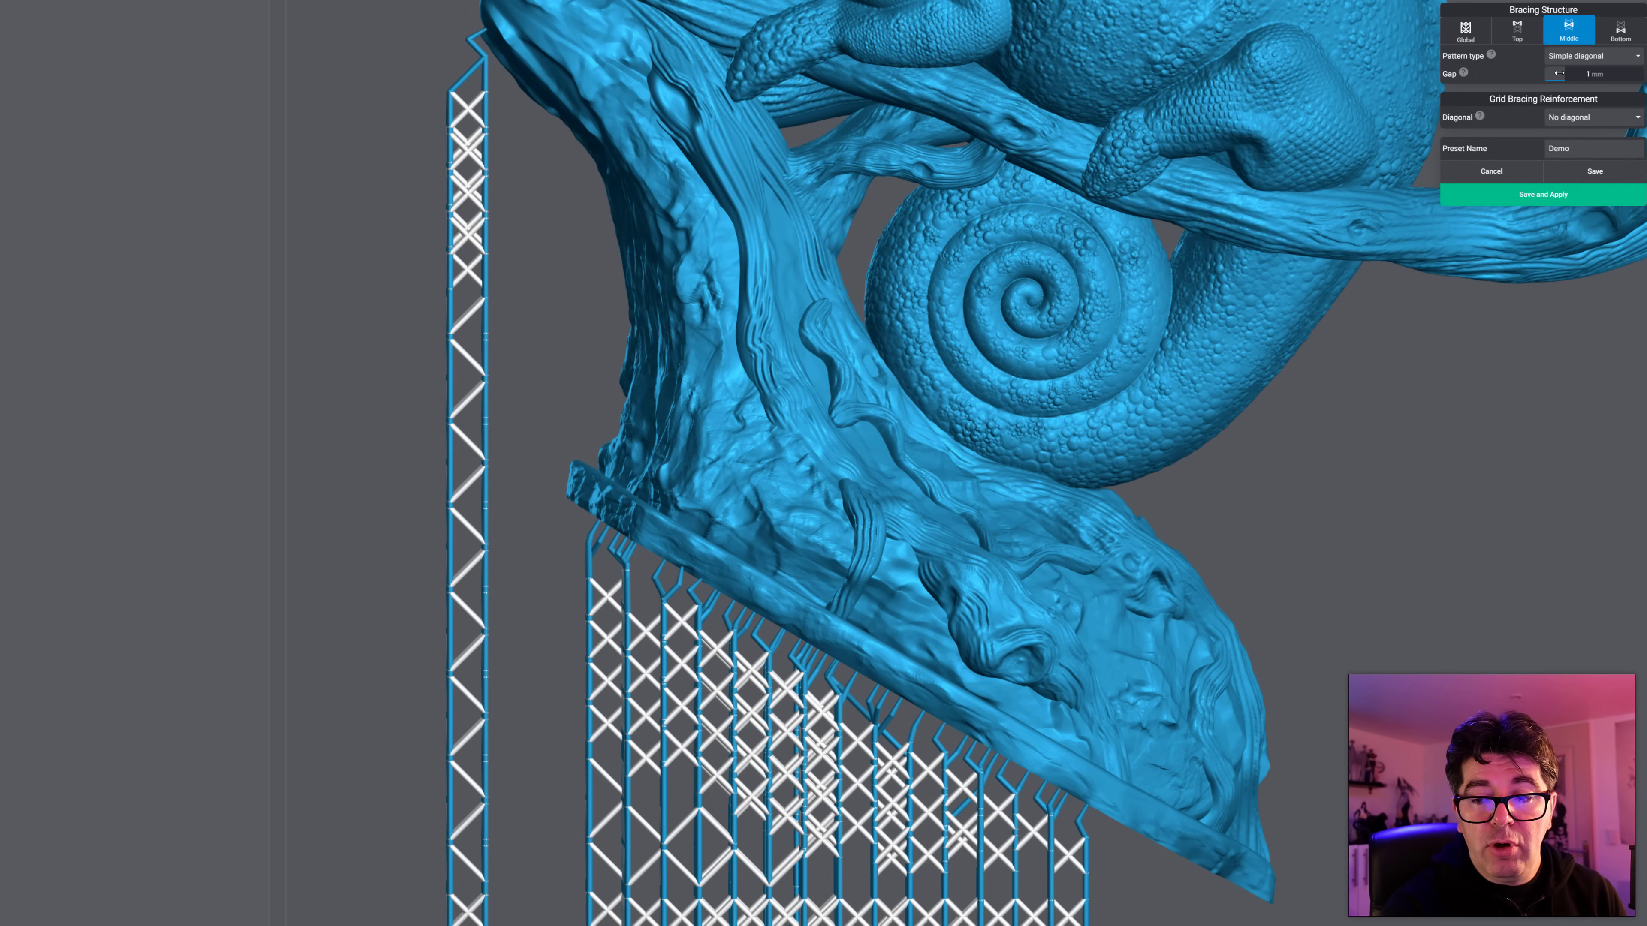
{"action": "mouse_move", "coordinate": [1590, 77]}
{"action": "left_mouse_down"}
{"action": "mouse_move", "coordinate": [1644, 76]}
{"action": "mouse_move", "coordinate": [1547, 76]}
{"action": "mouse_move", "coordinate": [1584, 86]}
{"action": "left_mouse_up"}
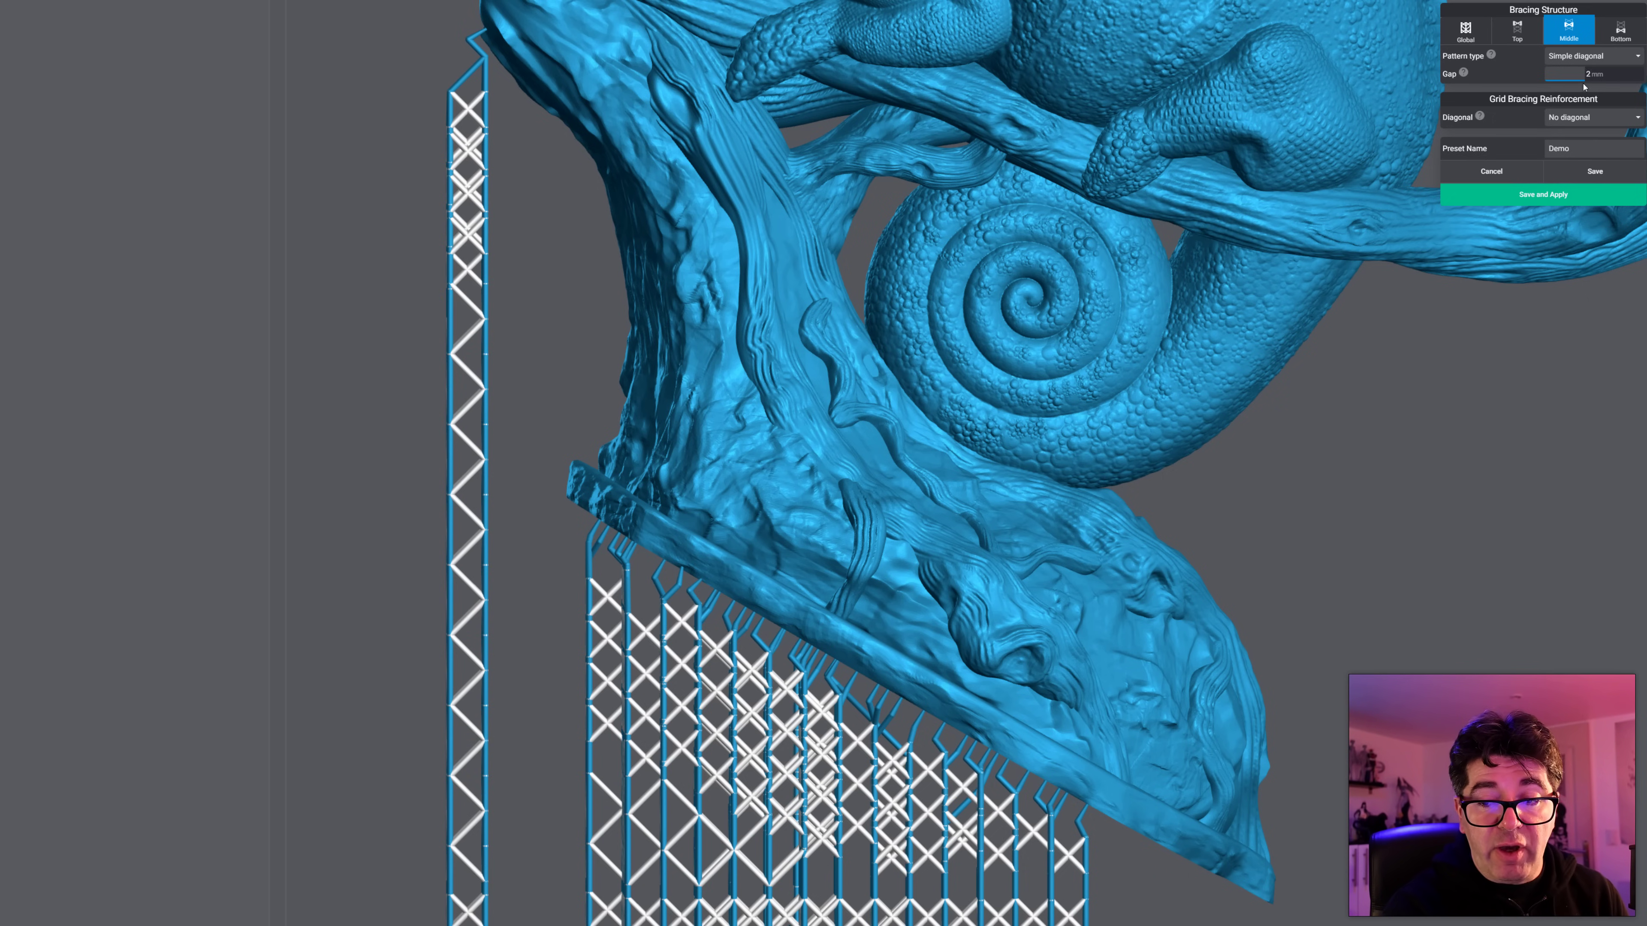
Step: Set the bottom bracing section's gap to 0 mm and its repetition to 3
{"action": "left_click", "coordinate": [1620, 29]}
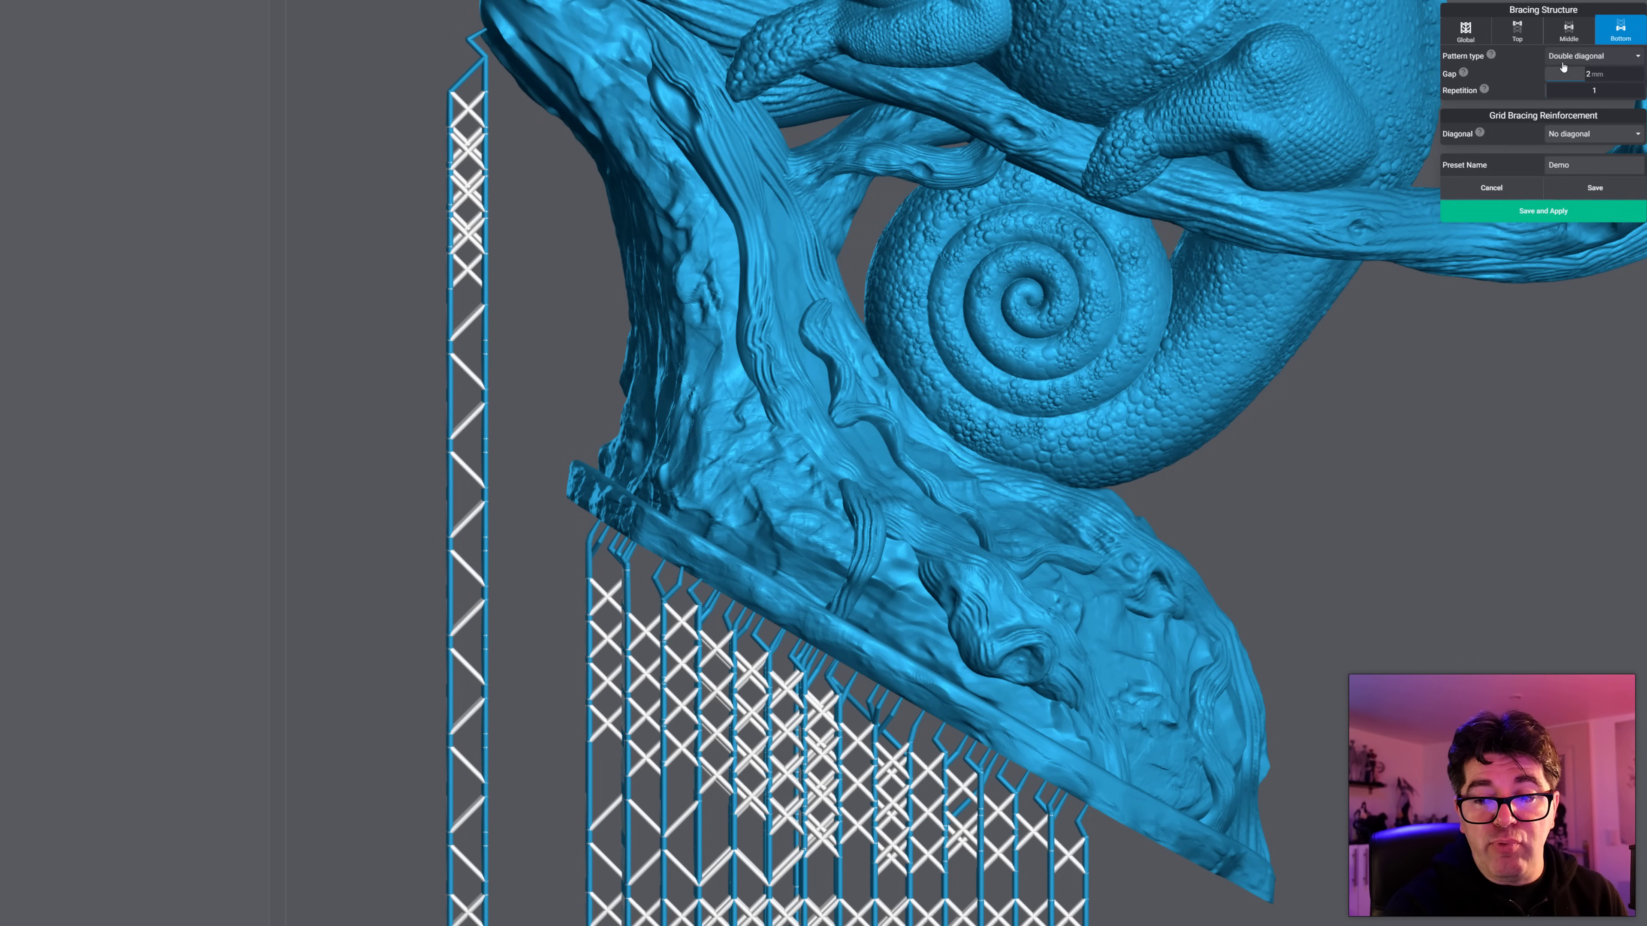
{"action": "right_click_drag", "start_coordinate": [941, 505], "coordinate": [998, 214]}
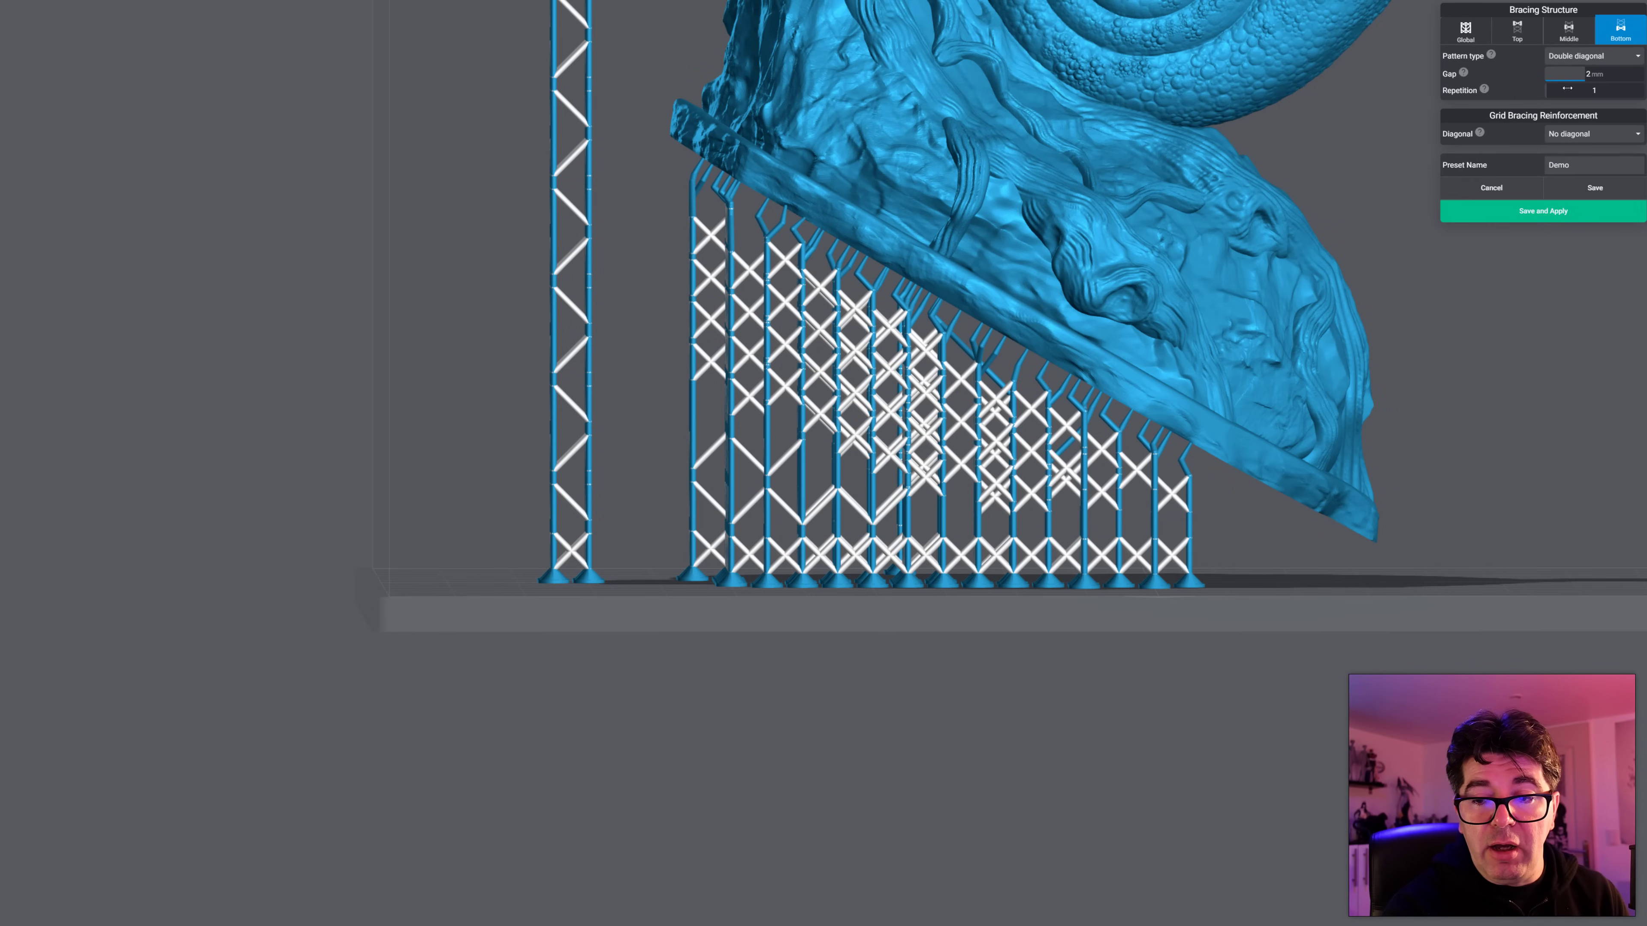
{"action": "mouse_move", "coordinate": [1557, 95]}
{"action": "left_mouse_down"}
{"action": "mouse_move", "coordinate": [1606, 91]}
{"action": "mouse_move", "coordinate": [1545, 73]}
{"action": "left_mouse_up"}
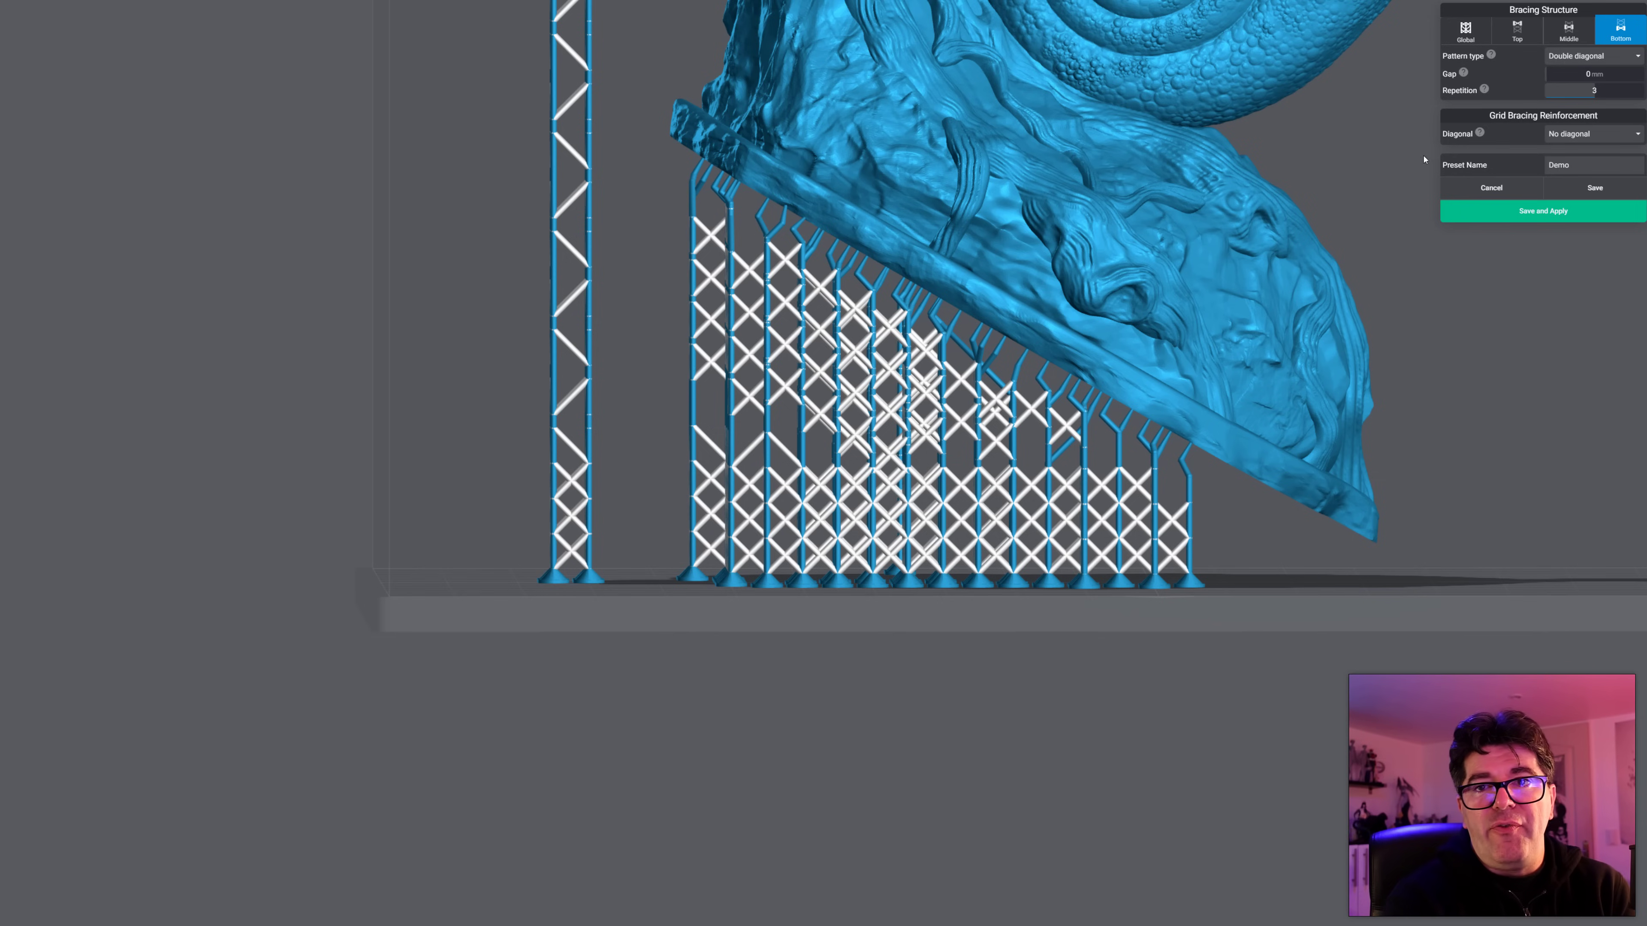
Step: Save the Demo bracing preset and apply it to the supports under the chameleon
{"action": "left_click_drag", "start_coordinate": [1144, 285], "coordinate": [1459, 210]}
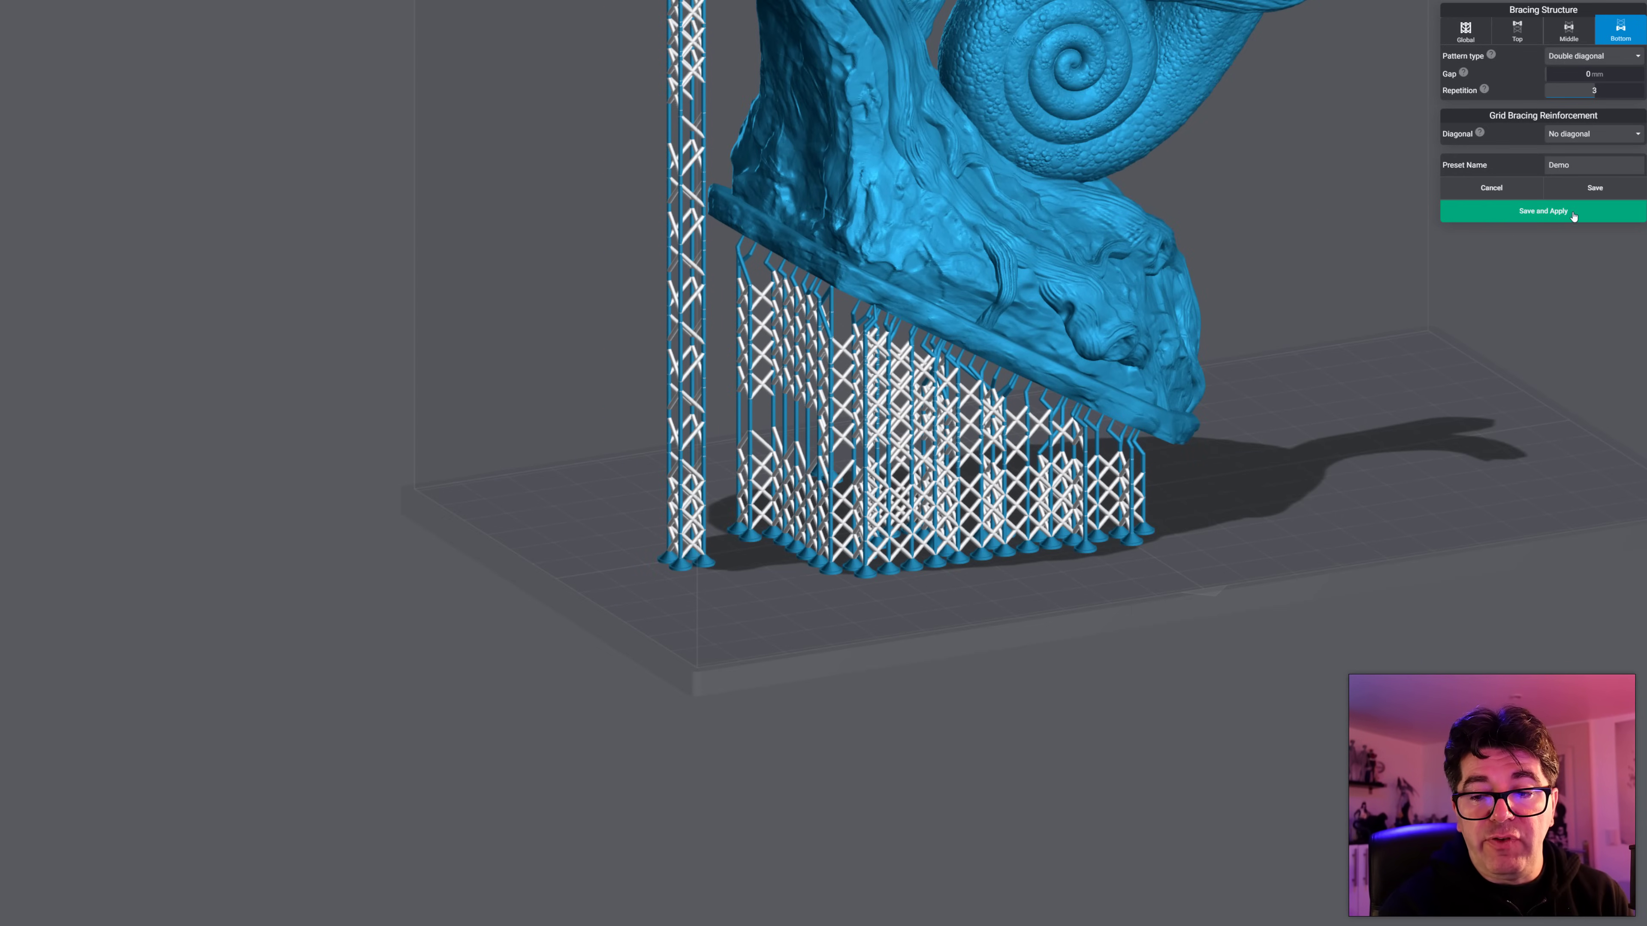
{"action": "left_click", "coordinate": [1551, 214]}
{"action": "left_click", "coordinate": [739, 452]}
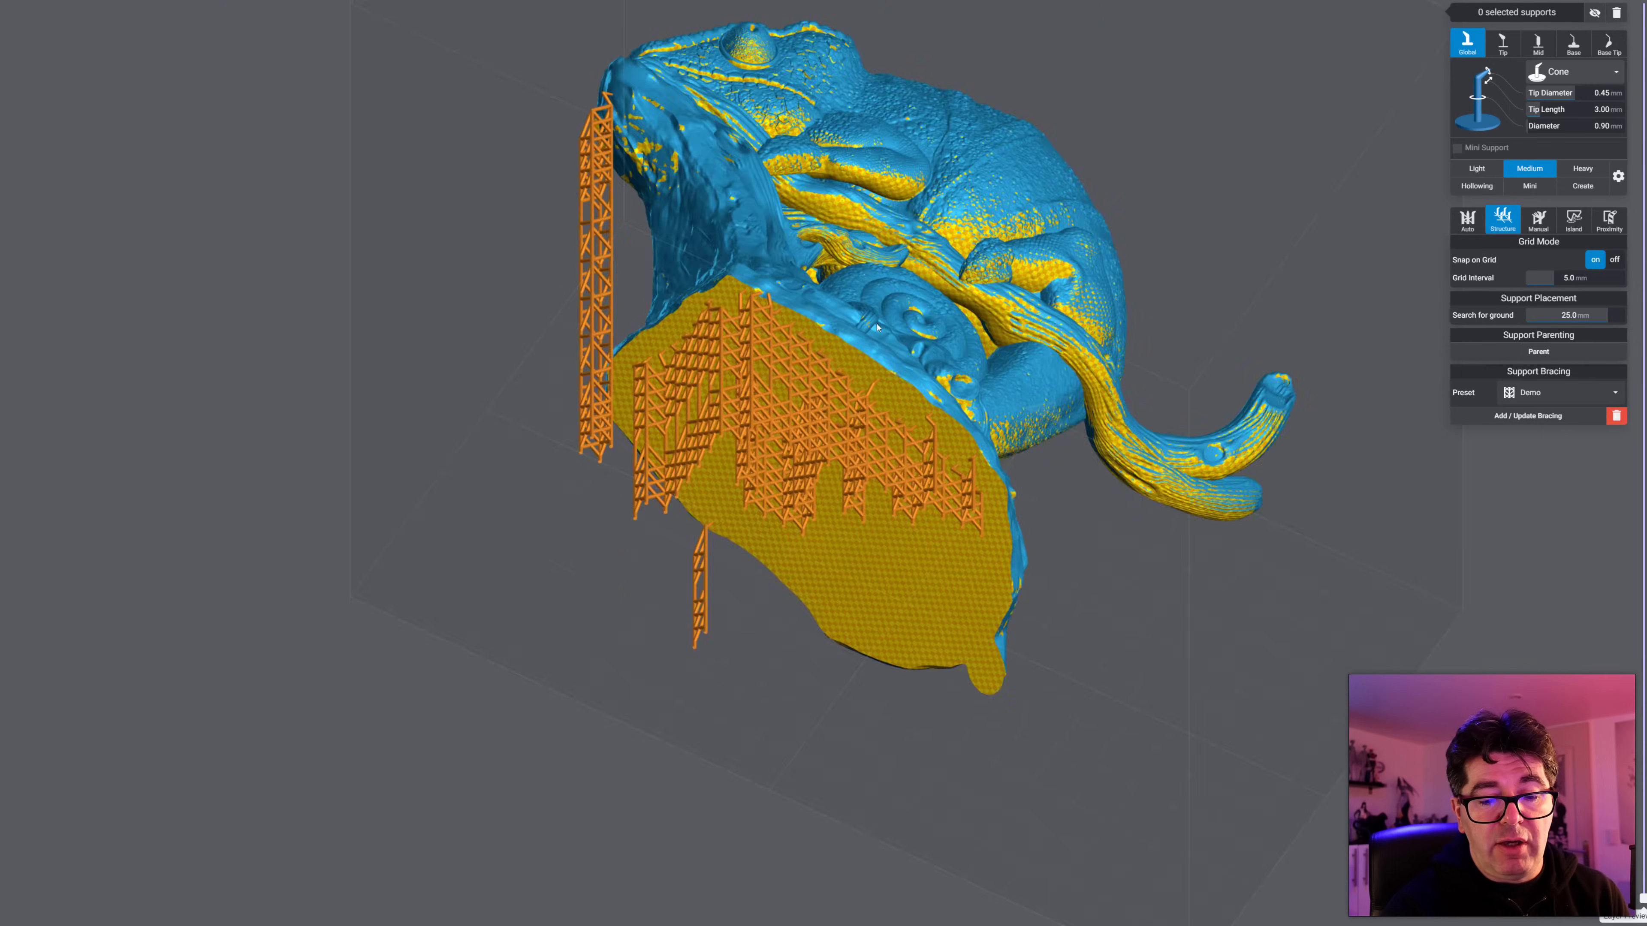
Step: Examine the applied bracing from beneath the model and up close among the supports under the base
{"action": "right_click_drag", "start_coordinate": [877, 327], "coordinate": [875, 634]}
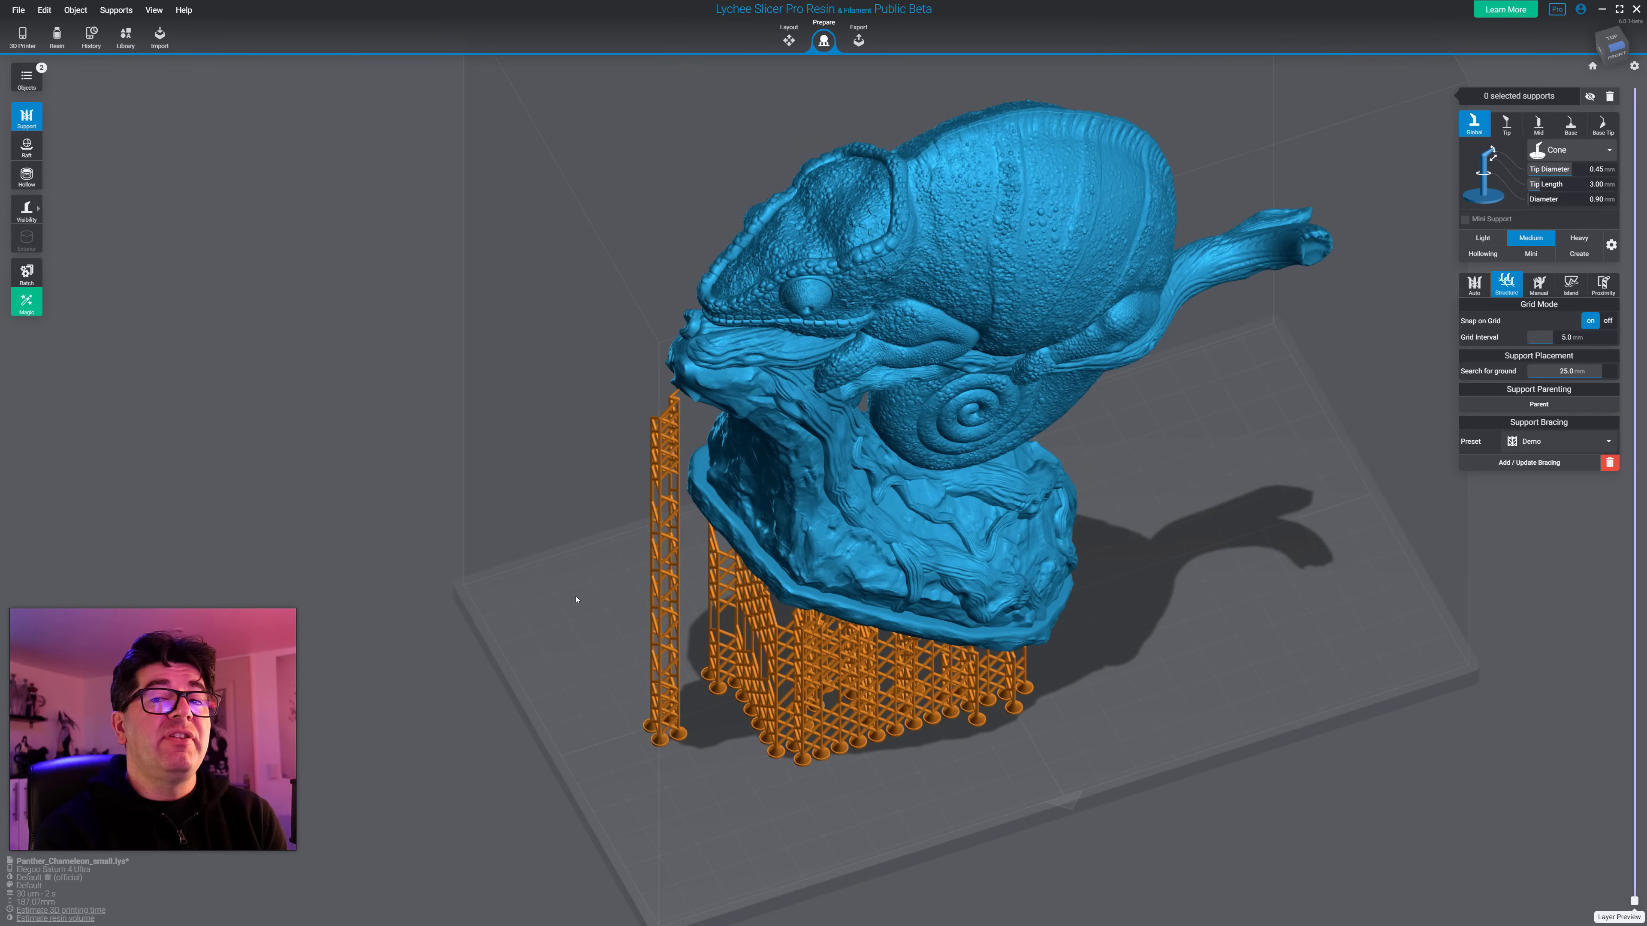
{"action": "right_click_drag", "start_coordinate": [583, 609], "coordinate": [504, 494]}
{"action": "scroll", "coordinate": [583, 522], "scroll_direction": "up", "scroll_amount": 10}
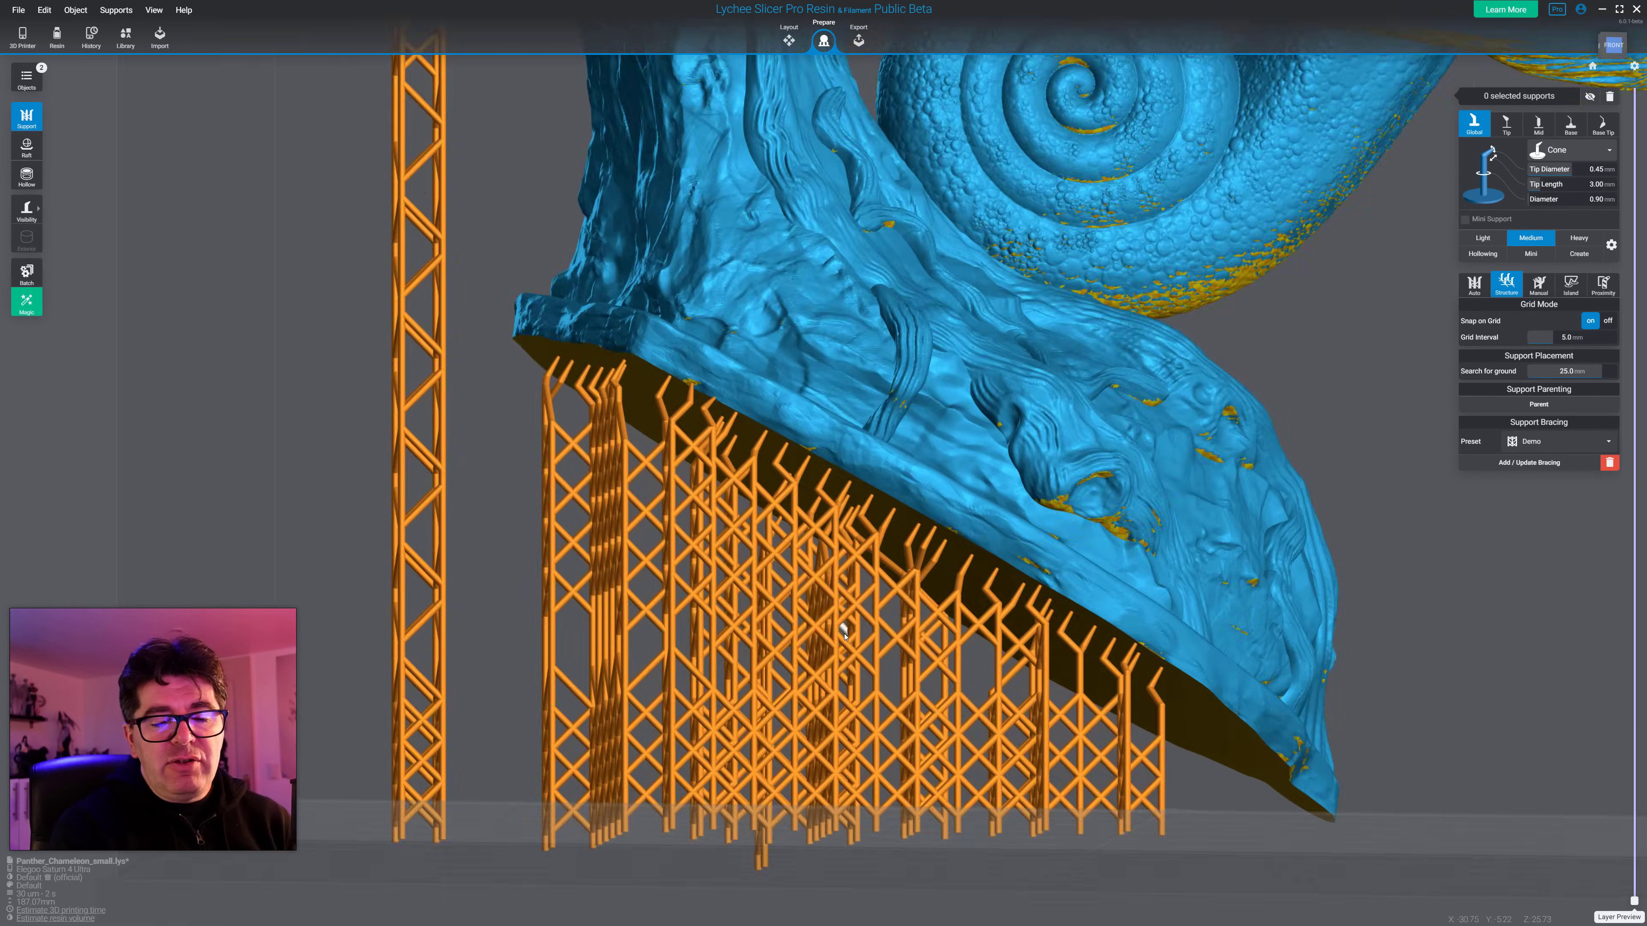
{"action": "scroll", "coordinate": [844, 636], "scroll_direction": "up", "scroll_amount": 2}
{"action": "right_click_drag", "start_coordinate": [788, 620], "coordinate": [861, 548]}
{"action": "scroll", "coordinate": [862, 546], "scroll_direction": "up", "scroll_amount": 5}
{"action": "scroll", "coordinate": [863, 545], "scroll_direction": "up", "scroll_amount": 3}
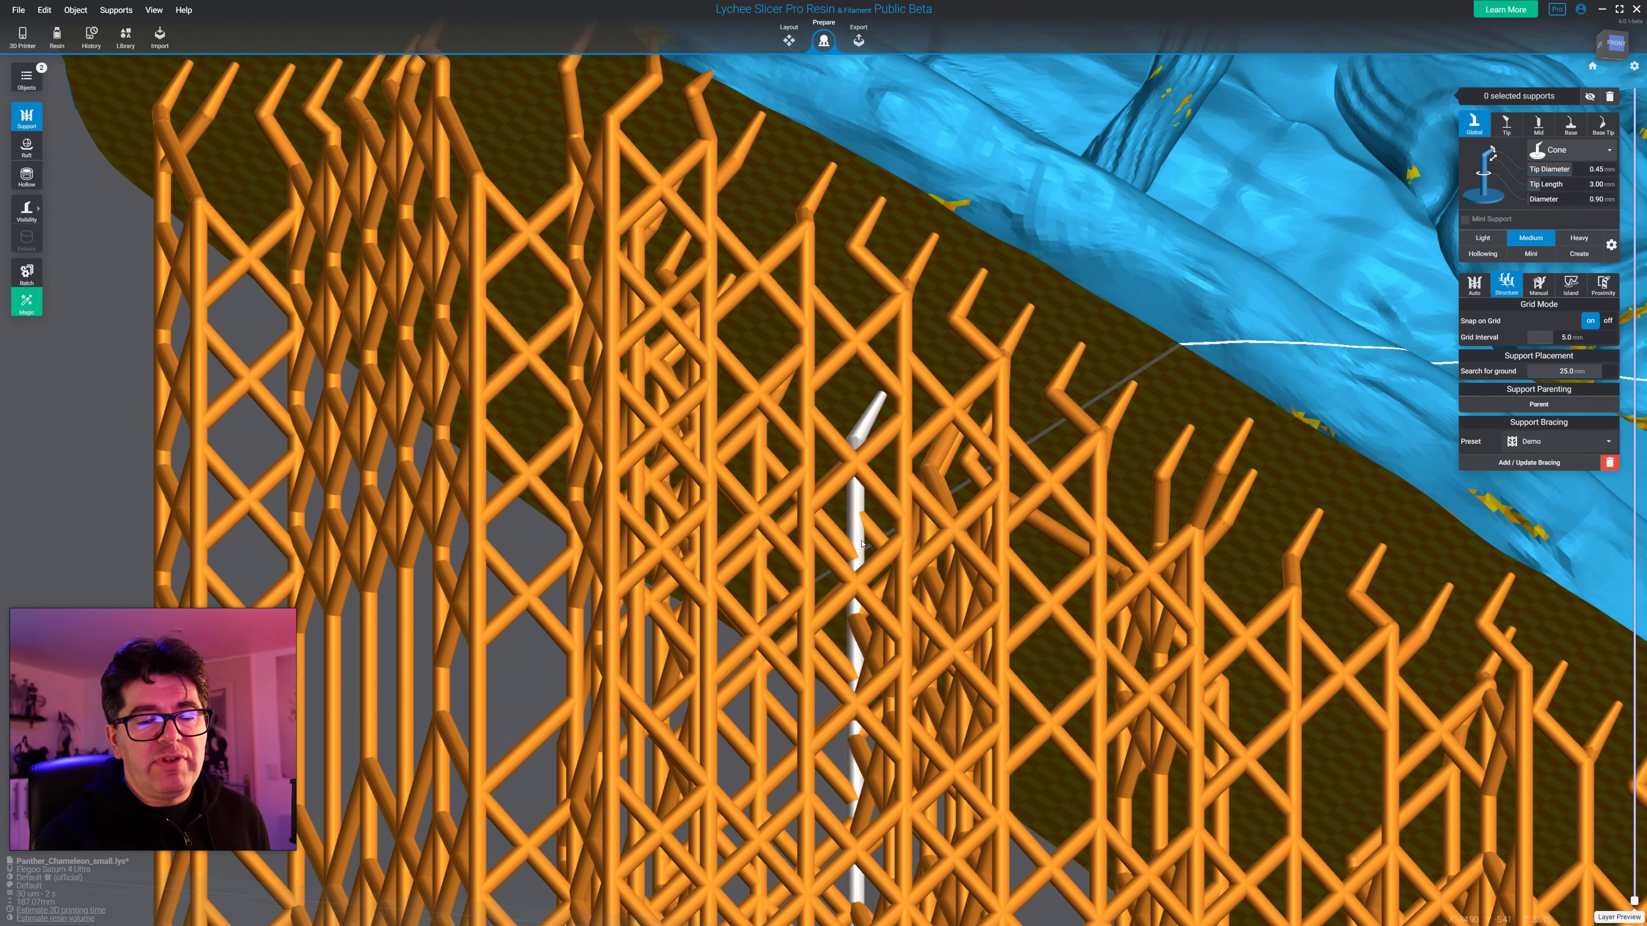
Step: Place a branching support in the gap between braced pillars under the base, and add a mini support beside it
{"action": "right_click_drag", "start_coordinate": [778, 526], "coordinate": [780, 521]}
{"action": "middle_click_drag", "start_coordinate": [780, 521], "coordinate": [903, 656]}
{"action": "right_click_drag", "start_coordinate": [872, 572], "coordinate": [892, 553]}
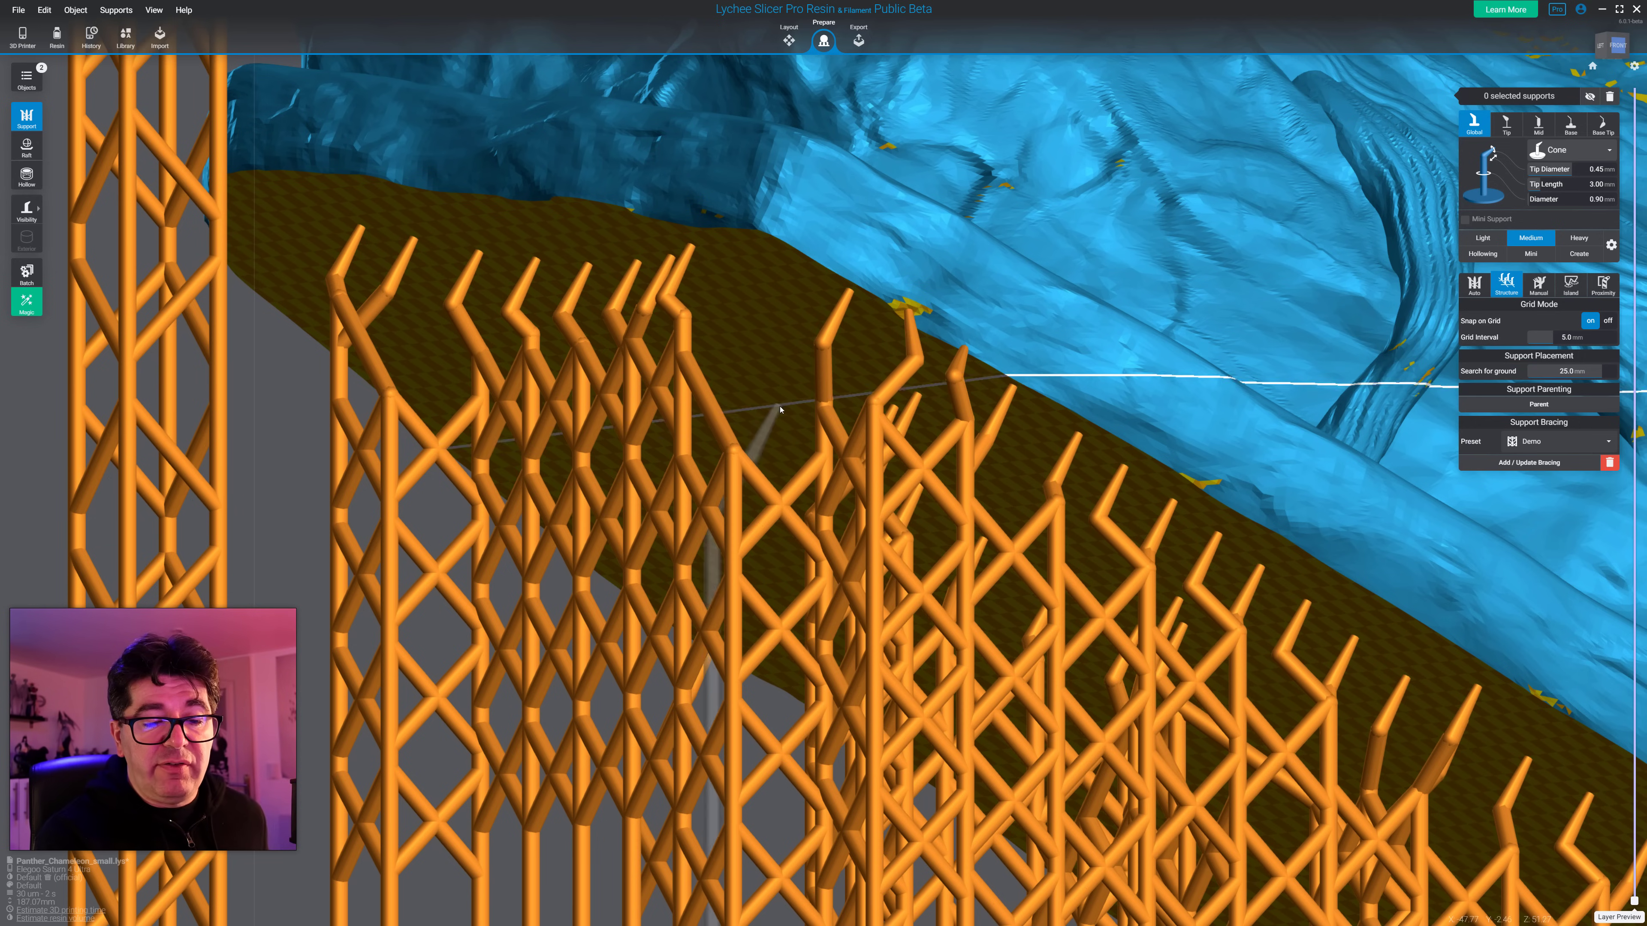
{"action": "left_click", "coordinate": [779, 277]}
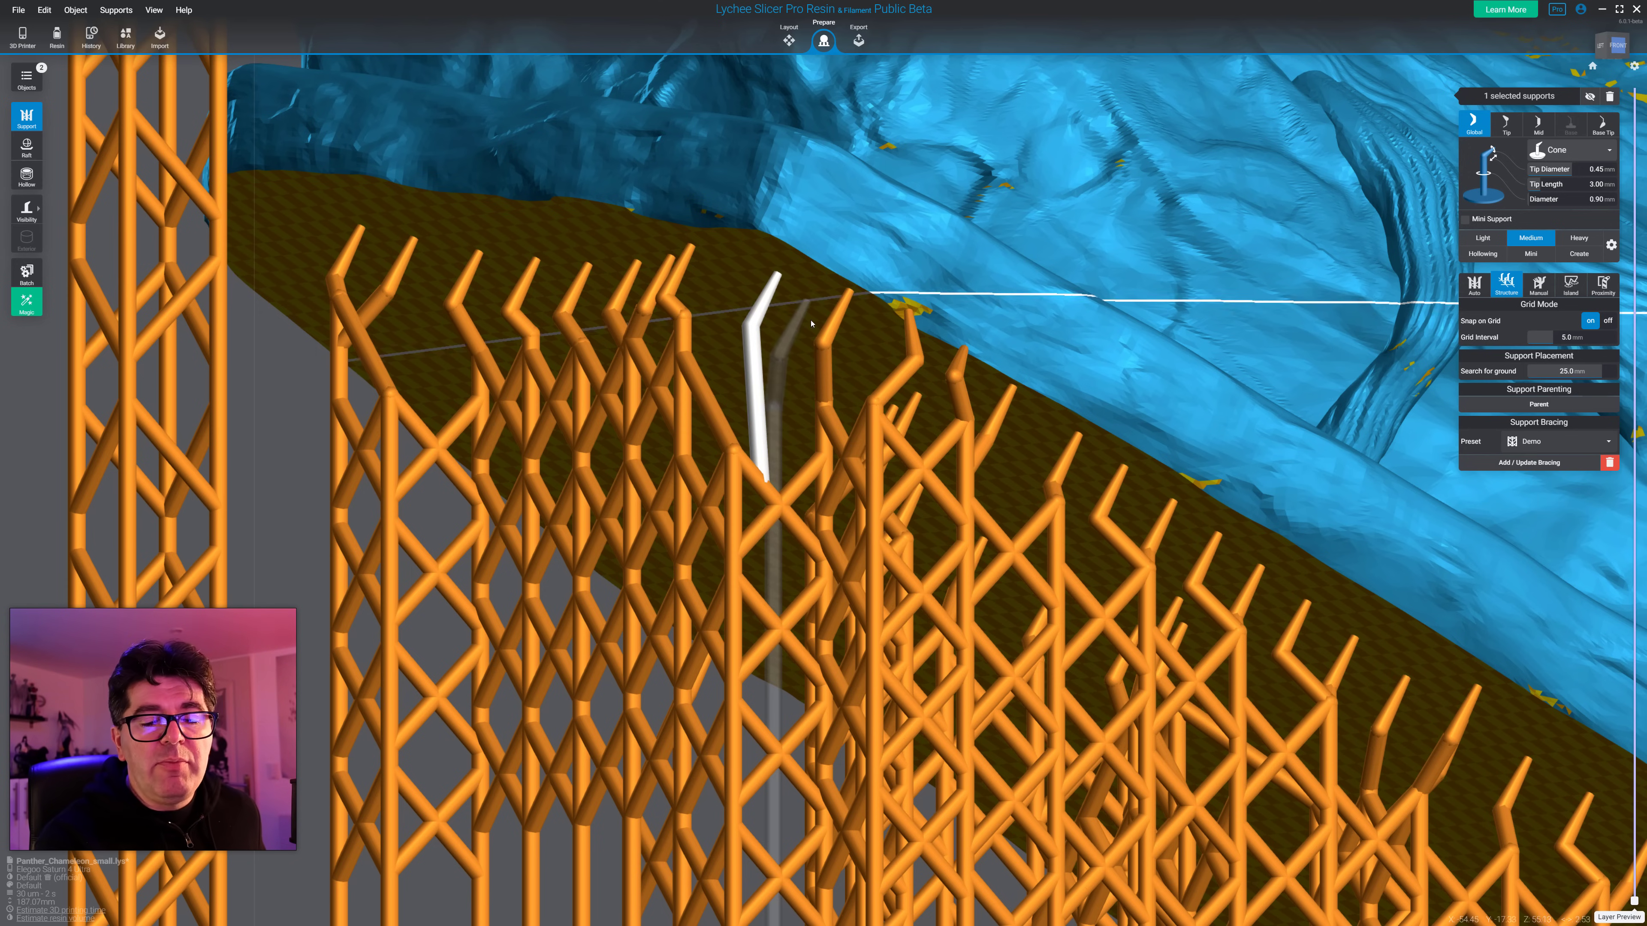
{"action": "left_click_drag", "start_coordinate": [782, 476], "coordinate": [767, 485]}
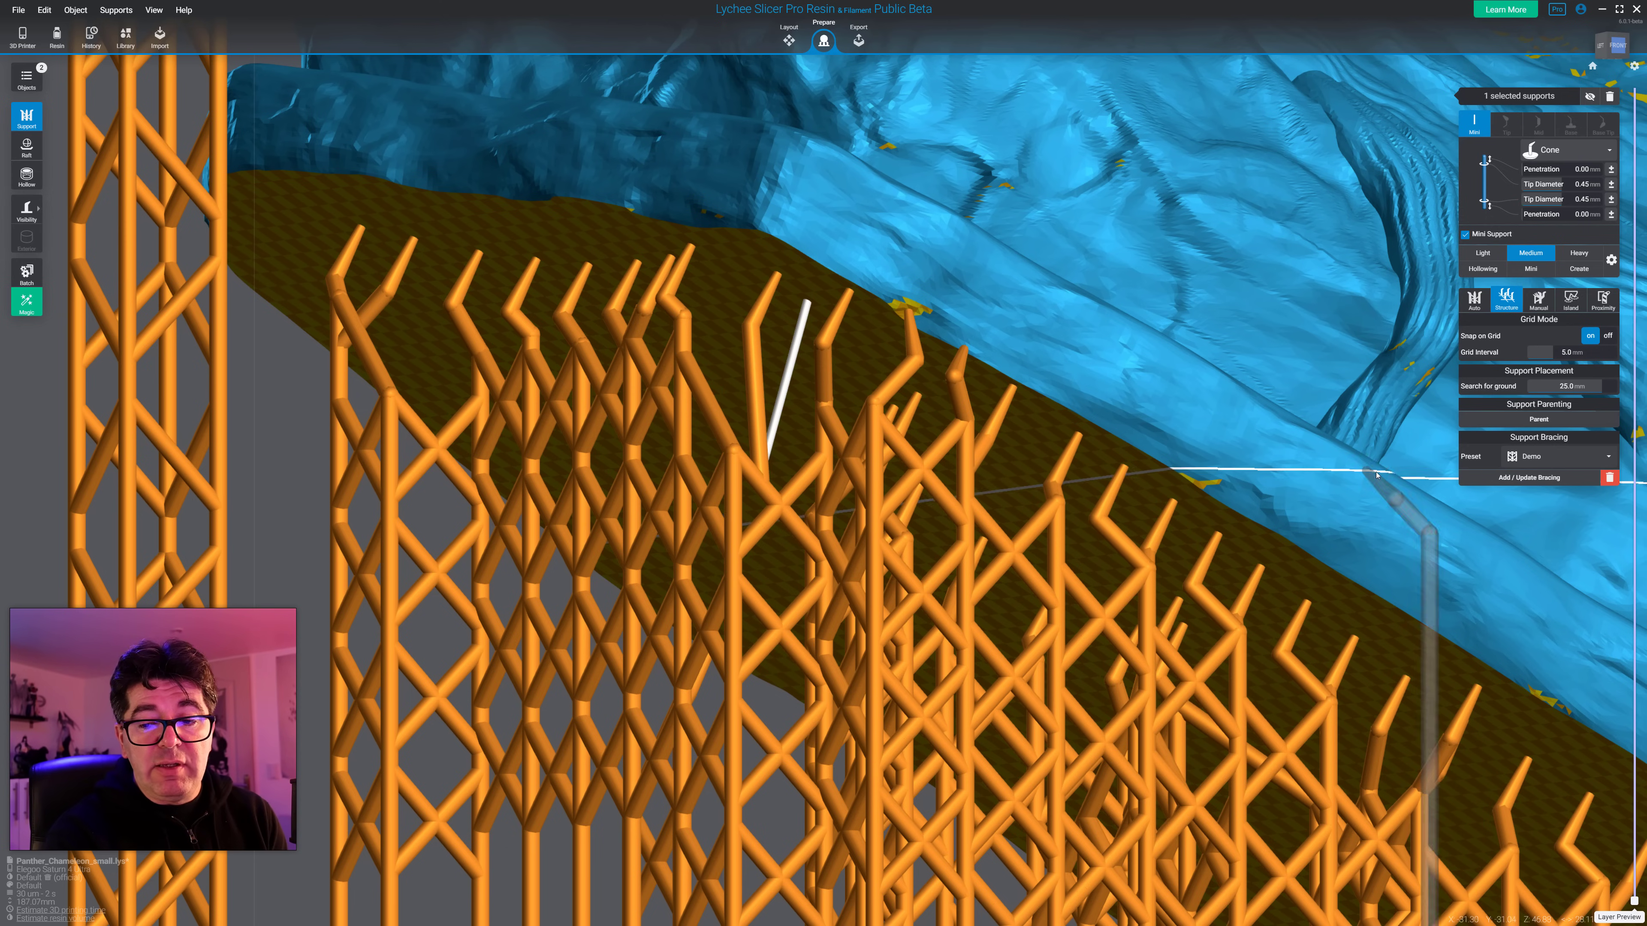
Step: Add the branching support to the selected mini support and examine both within the full braced structure under the base
{"action": "scroll", "coordinate": [934, 572], "scroll_direction": "down", "scroll_amount": 5}
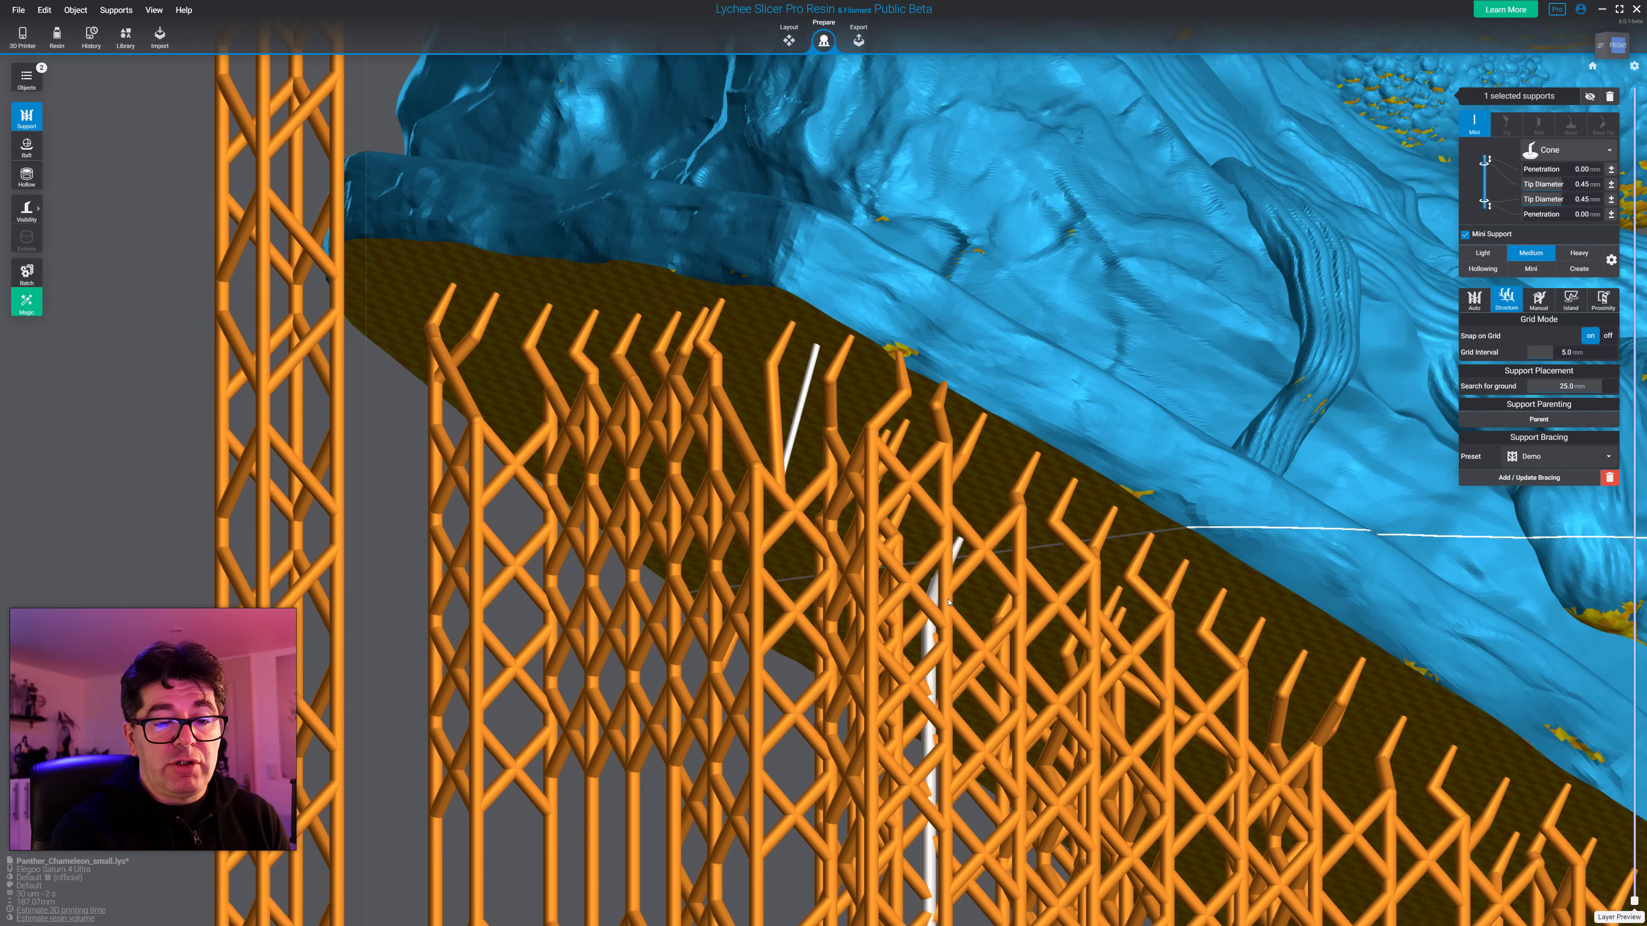
{"action": "scroll", "coordinate": [934, 572], "scroll_direction": "up", "scroll_amount": 6}
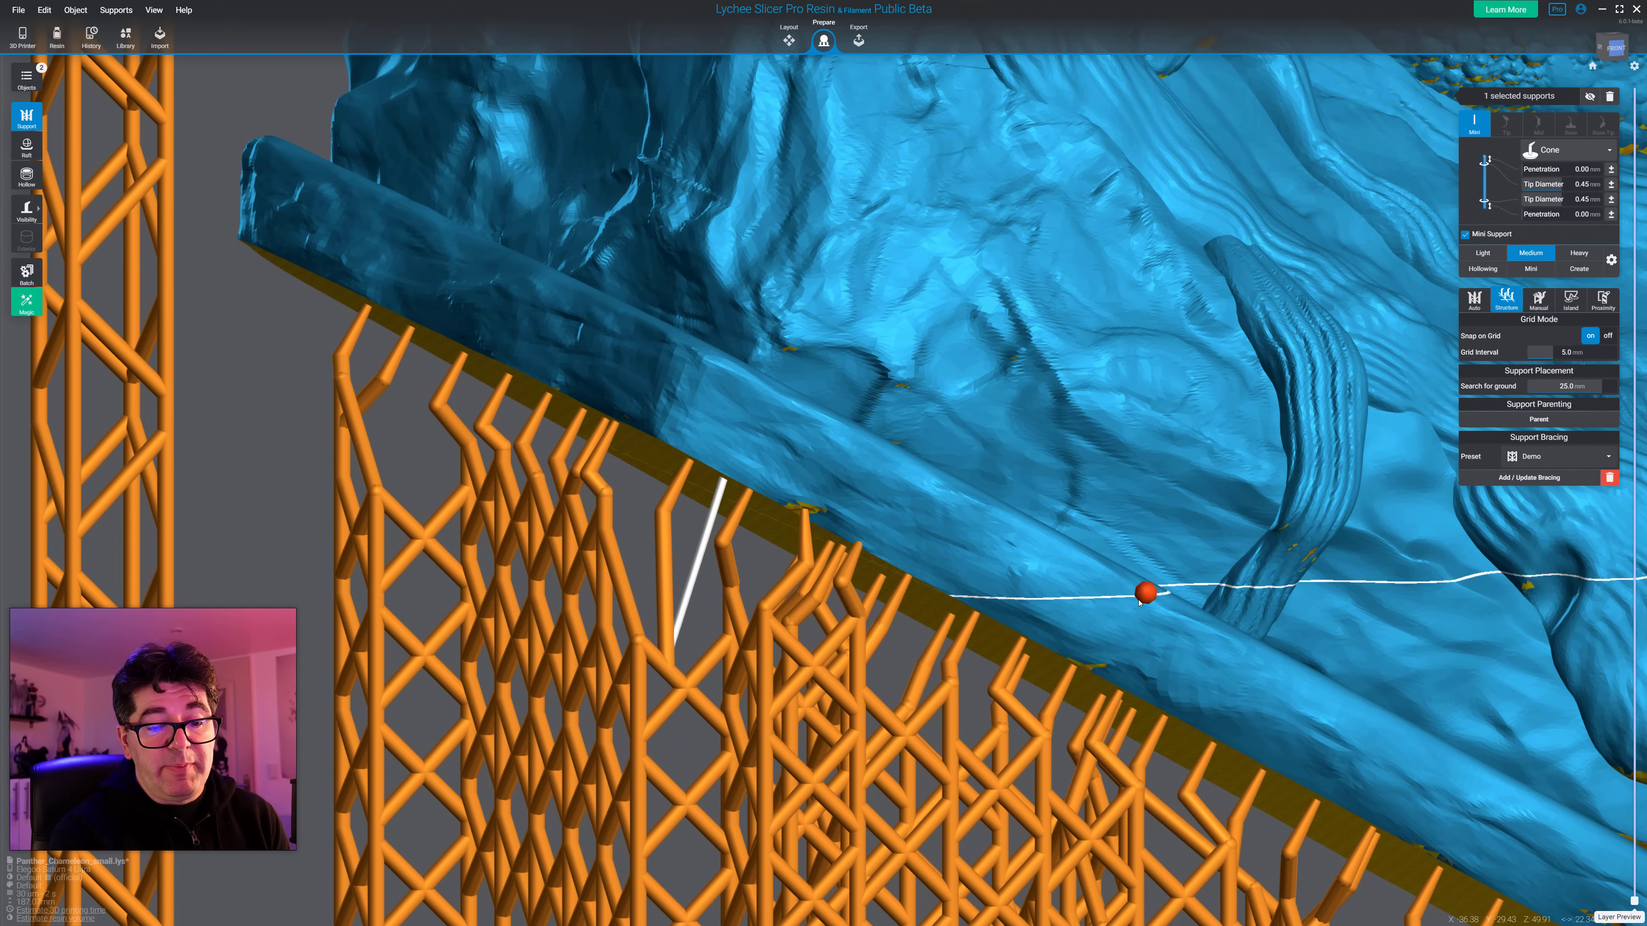
{"action": "scroll", "coordinate": [858, 574], "scroll_direction": "down", "scroll_amount": 4}
{"action": "left_click", "coordinate": [772, 531], "text": "ctrl"}
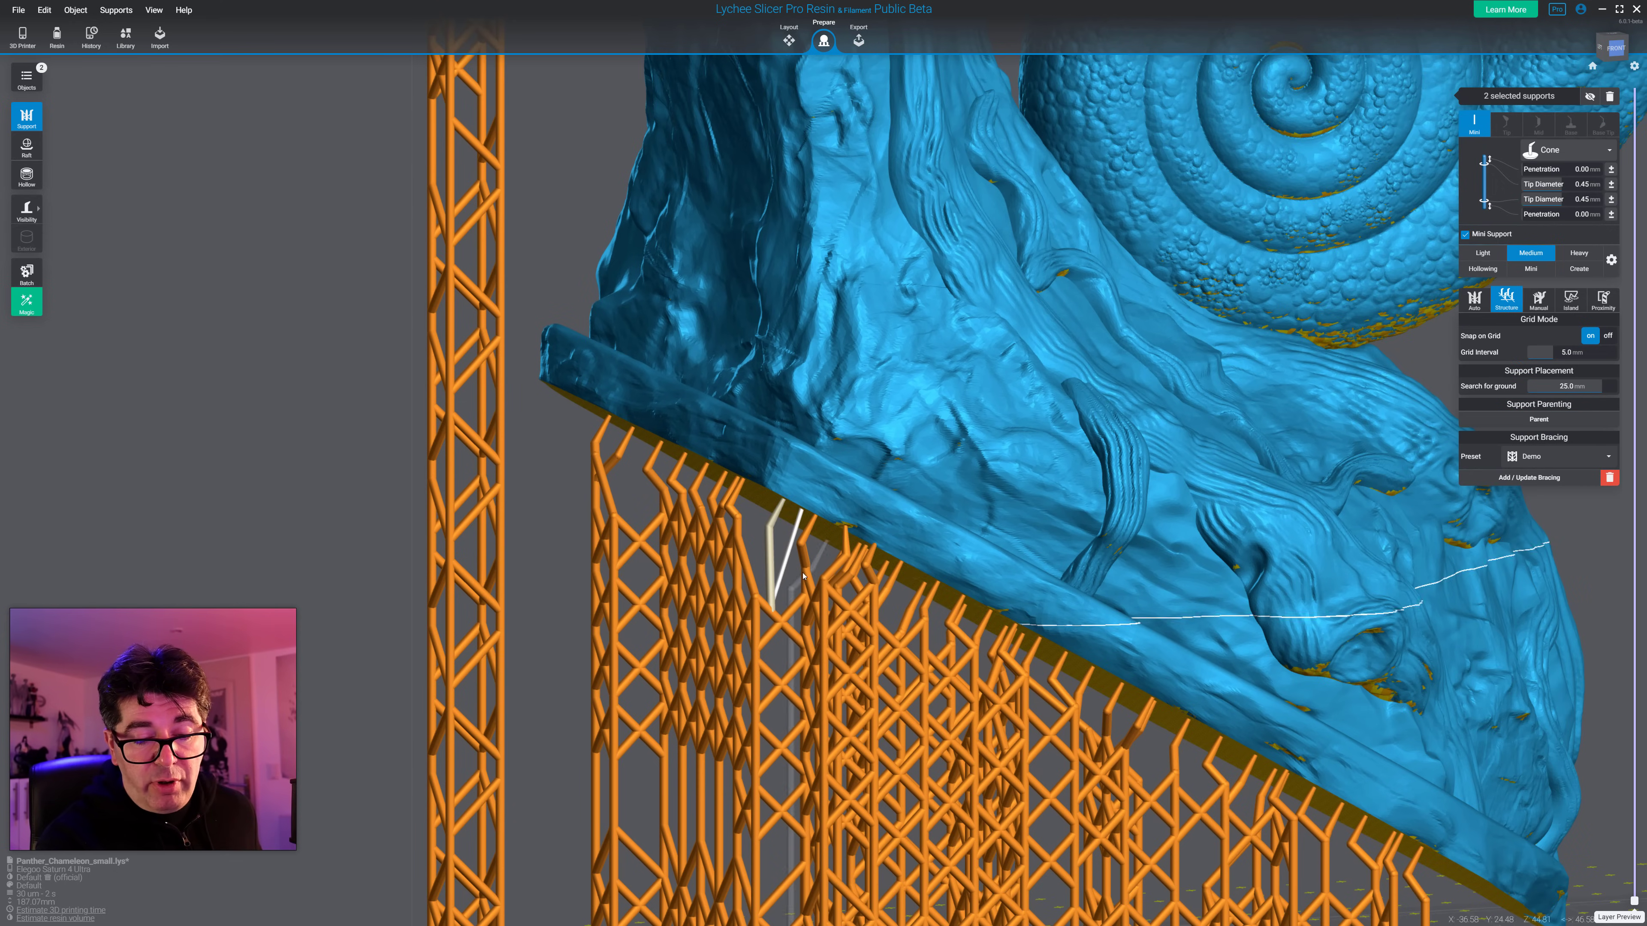
{"action": "scroll", "coordinate": [804, 544], "scroll_direction": "down", "scroll_amount": 4}
{"action": "middle_click_drag", "start_coordinate": [853, 626], "coordinate": [835, 495]}
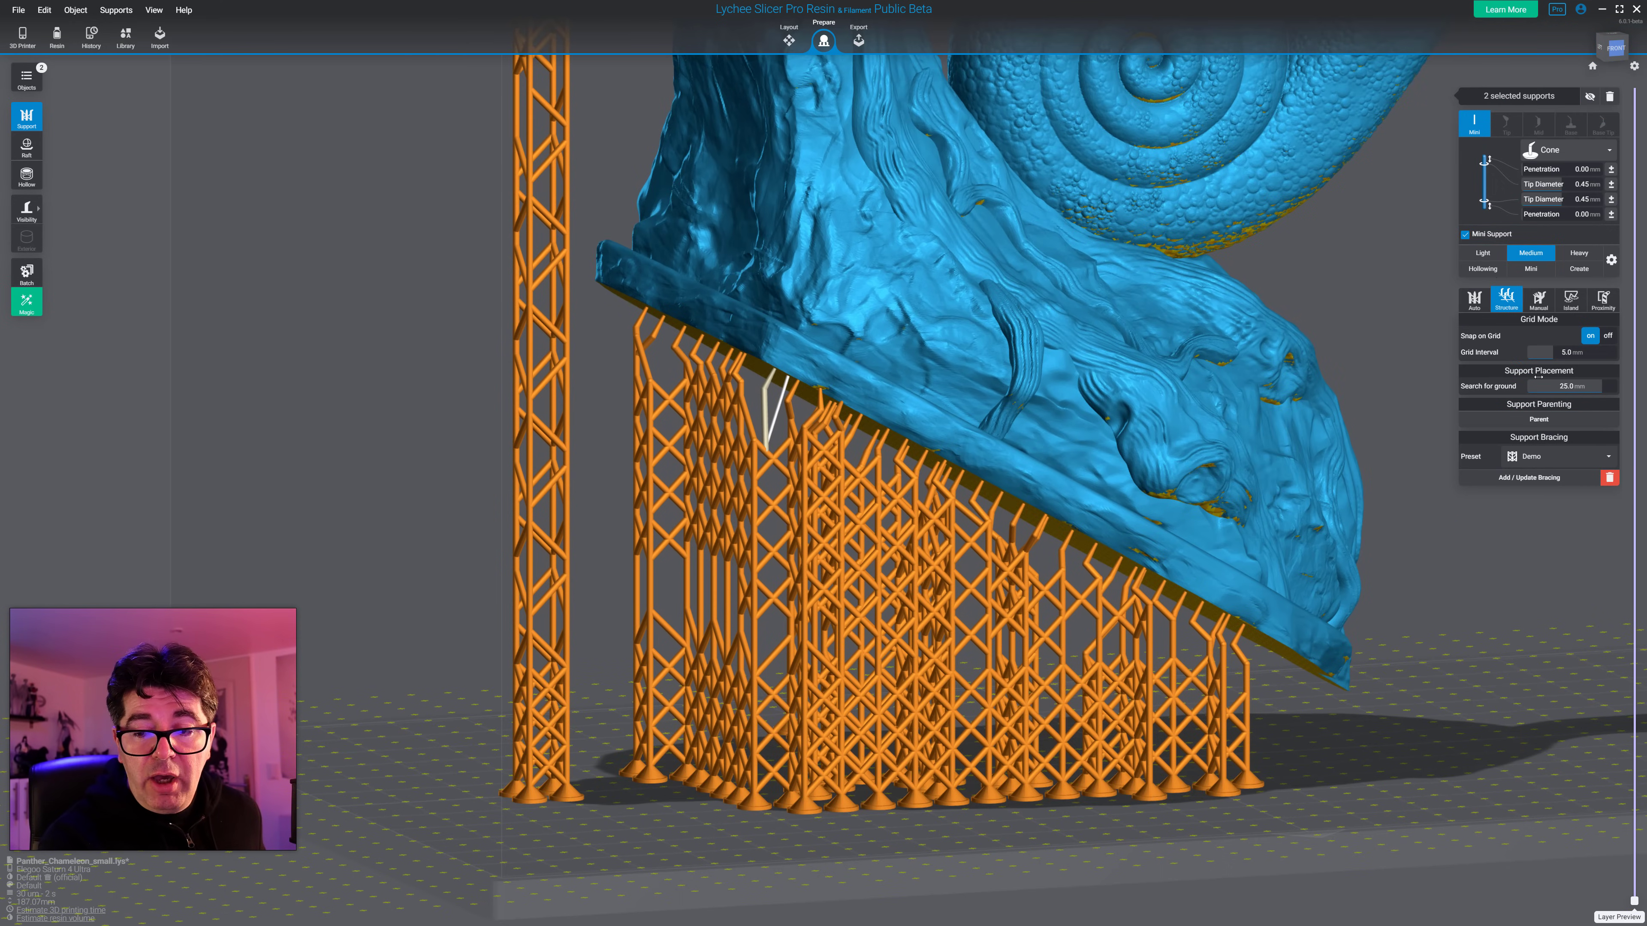
Step: Set the grid interval to 6 mm and apply the Demo bracing to the supports under the chameleon
{"action": "left_click_drag", "start_coordinate": [1553, 352], "coordinate": [1547, 352]}
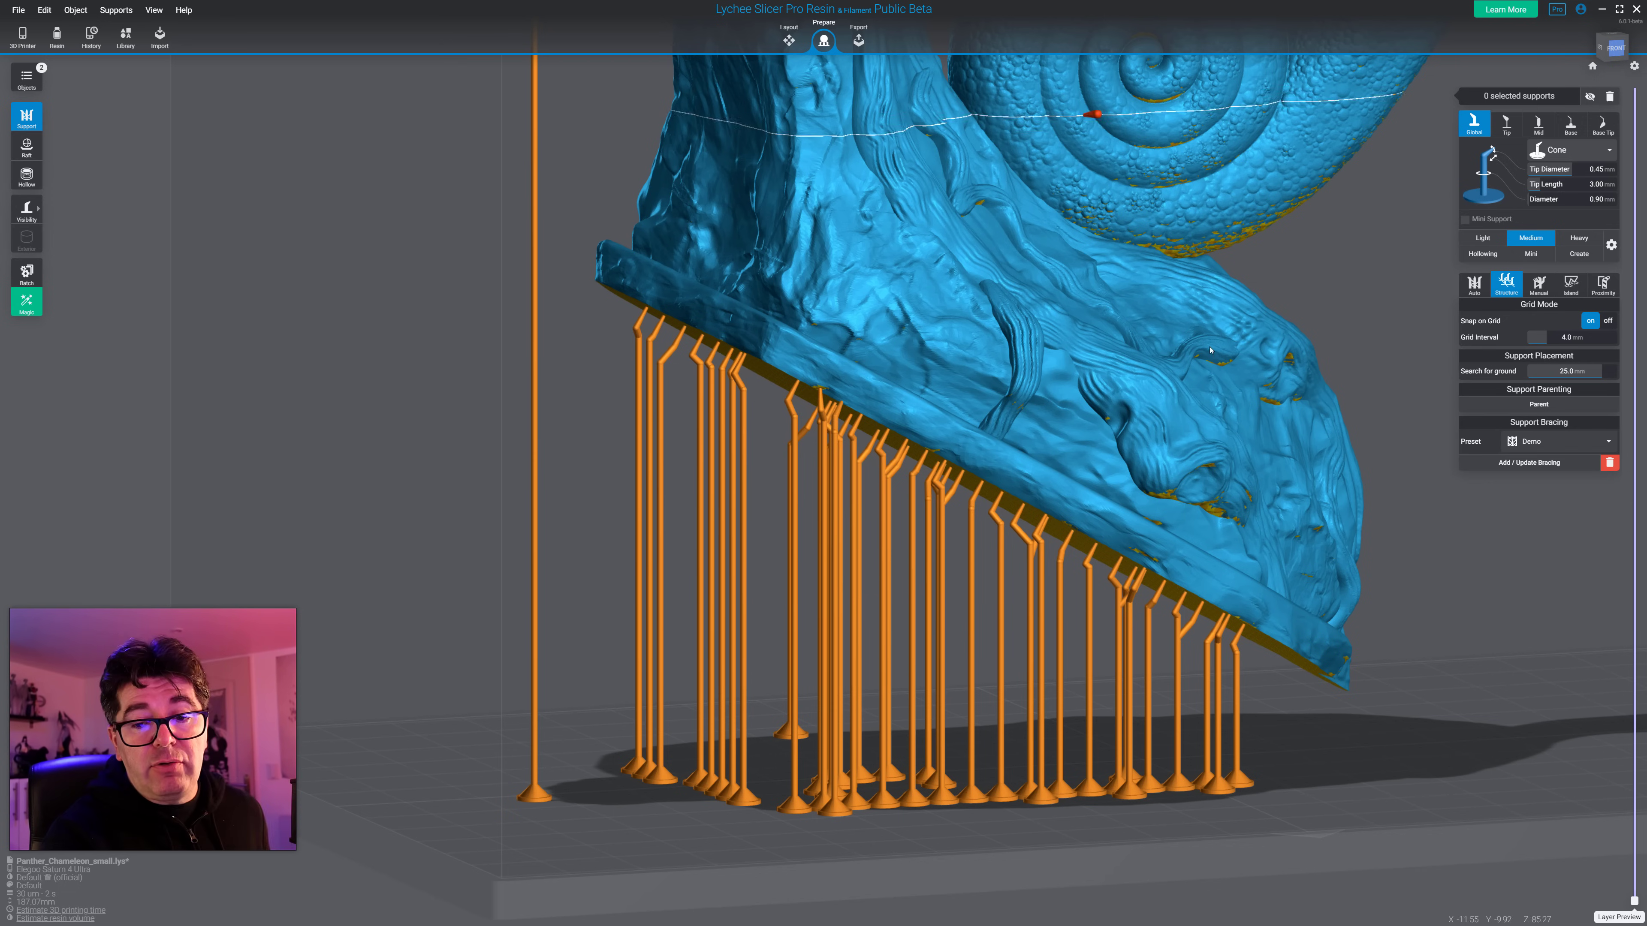
{"action": "mouse_move", "coordinate": [1571, 326]}
{"action": "left_click_drag", "start_coordinate": [1550, 338], "coordinate": [1551, 338]}
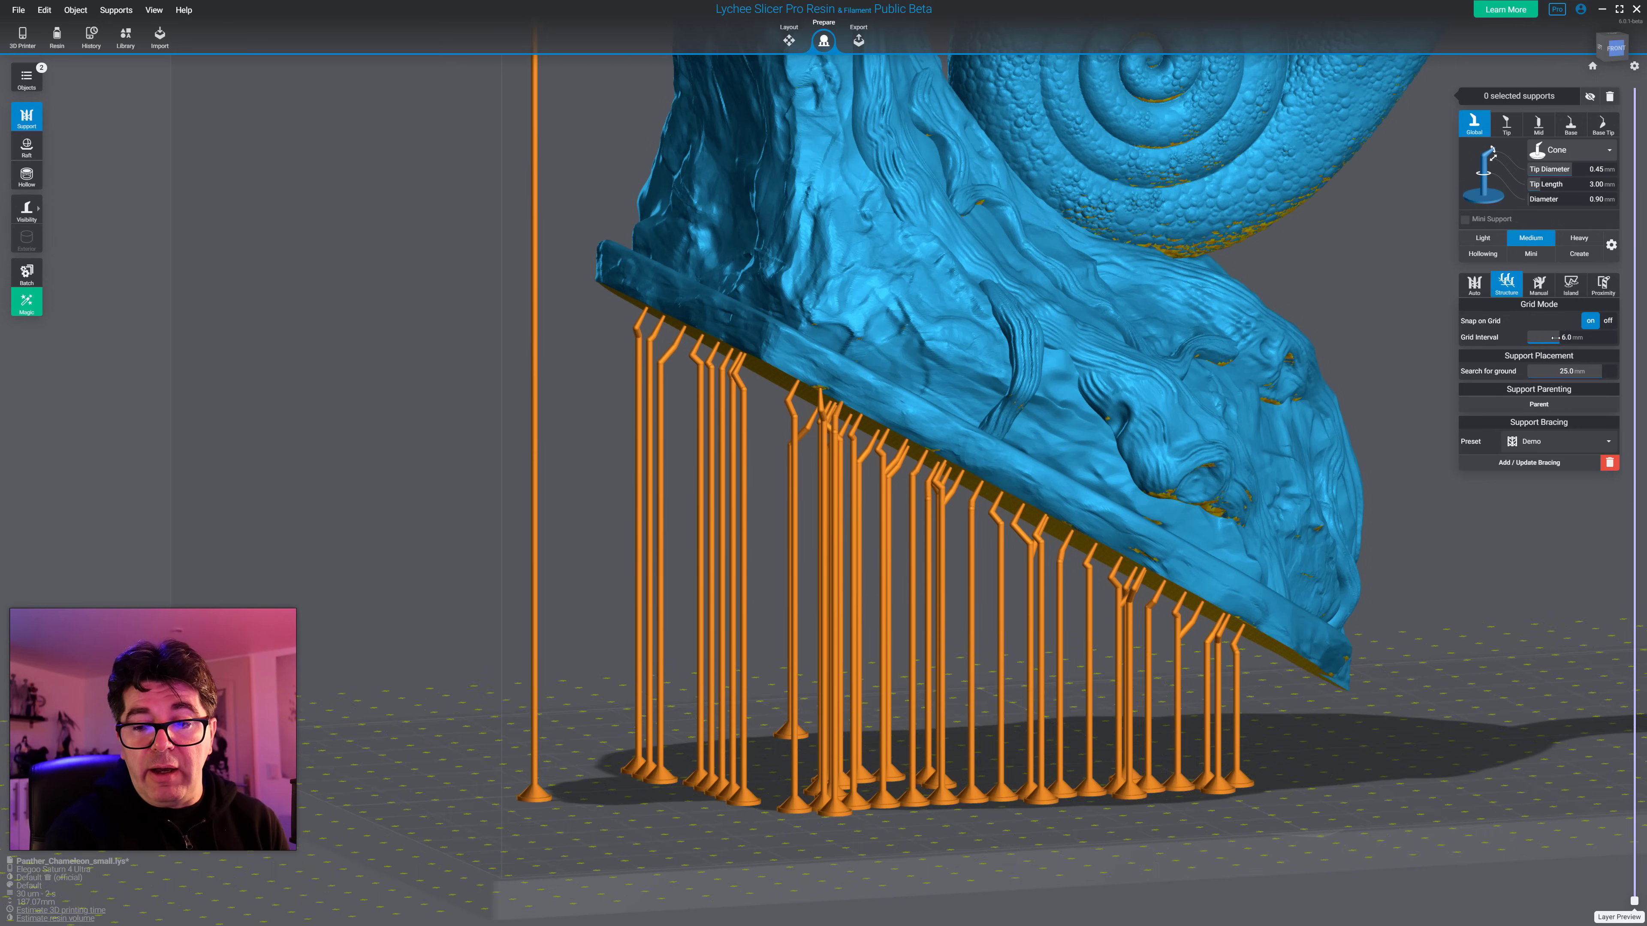
{"action": "left_click", "coordinate": [1534, 464]}
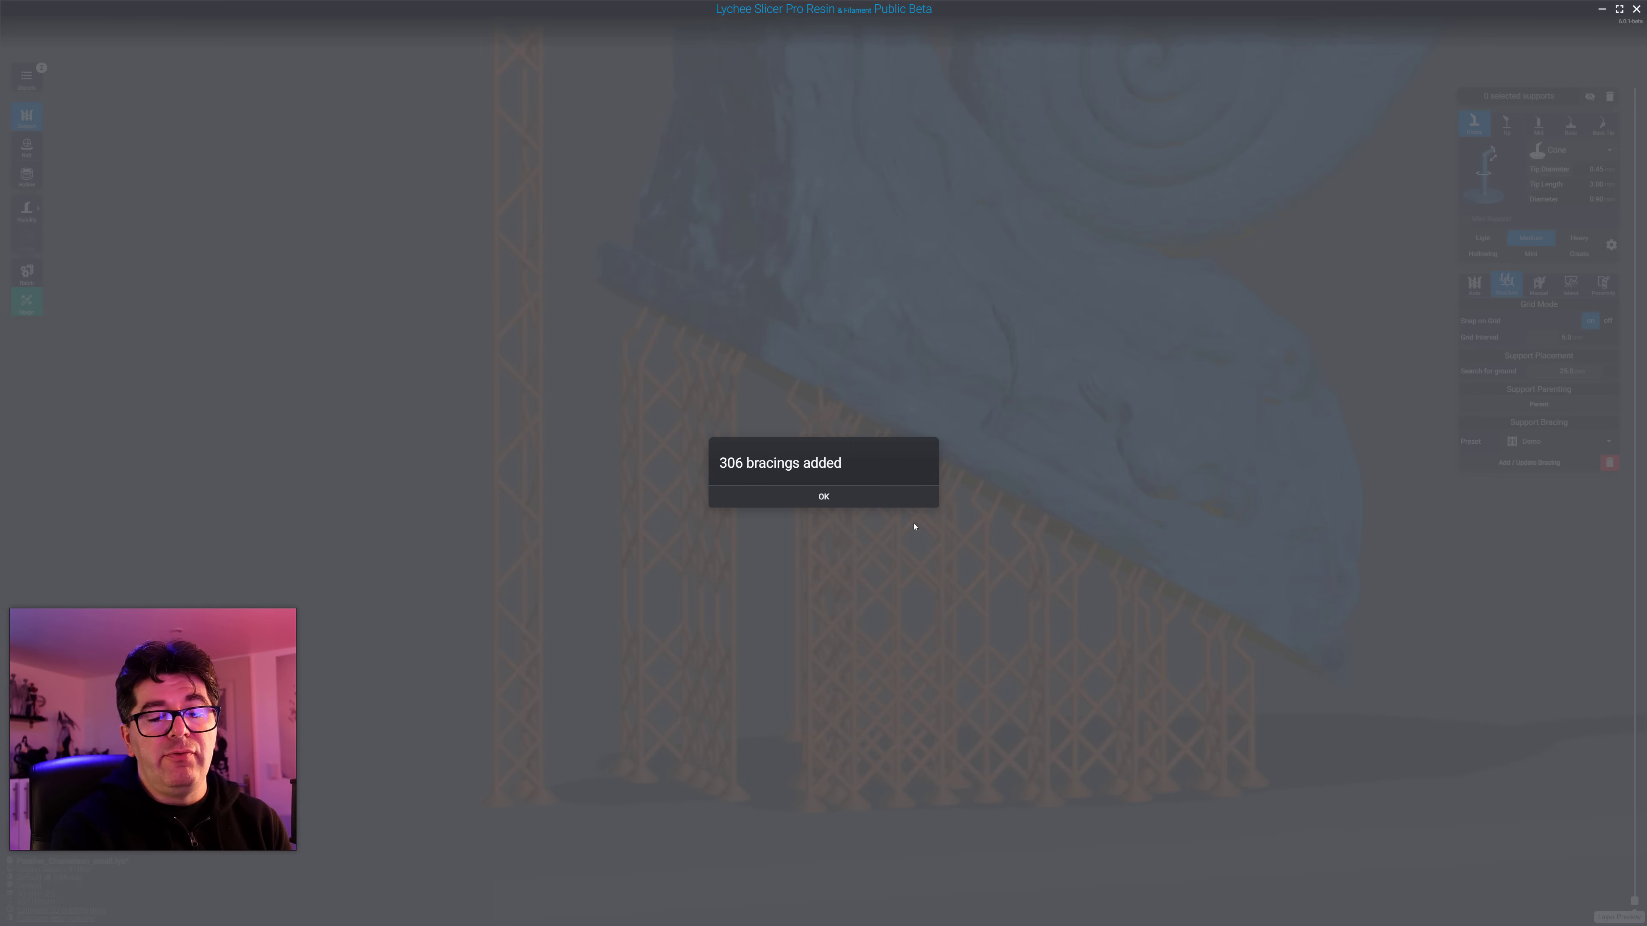
{"action": "left_click", "coordinate": [875, 497]}
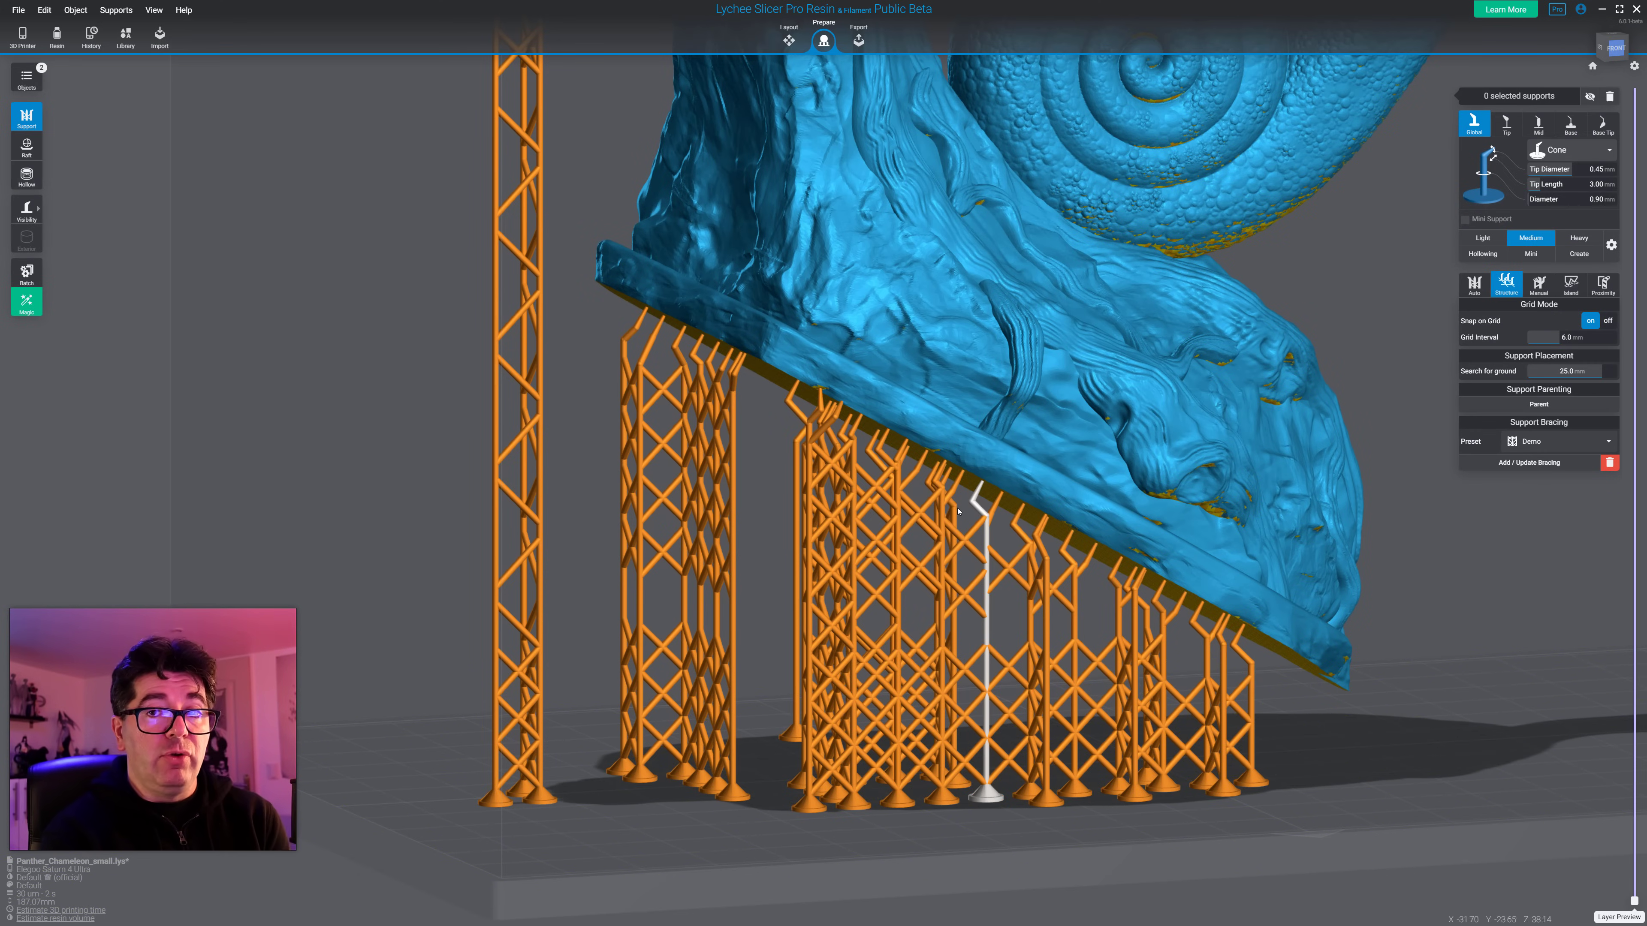
Step: Switch to the chameleon with dense existing supports and view the complete structure from several sides
{"action": "key", "text": "Tab"}
{"action": "key", "text": "Tab"}
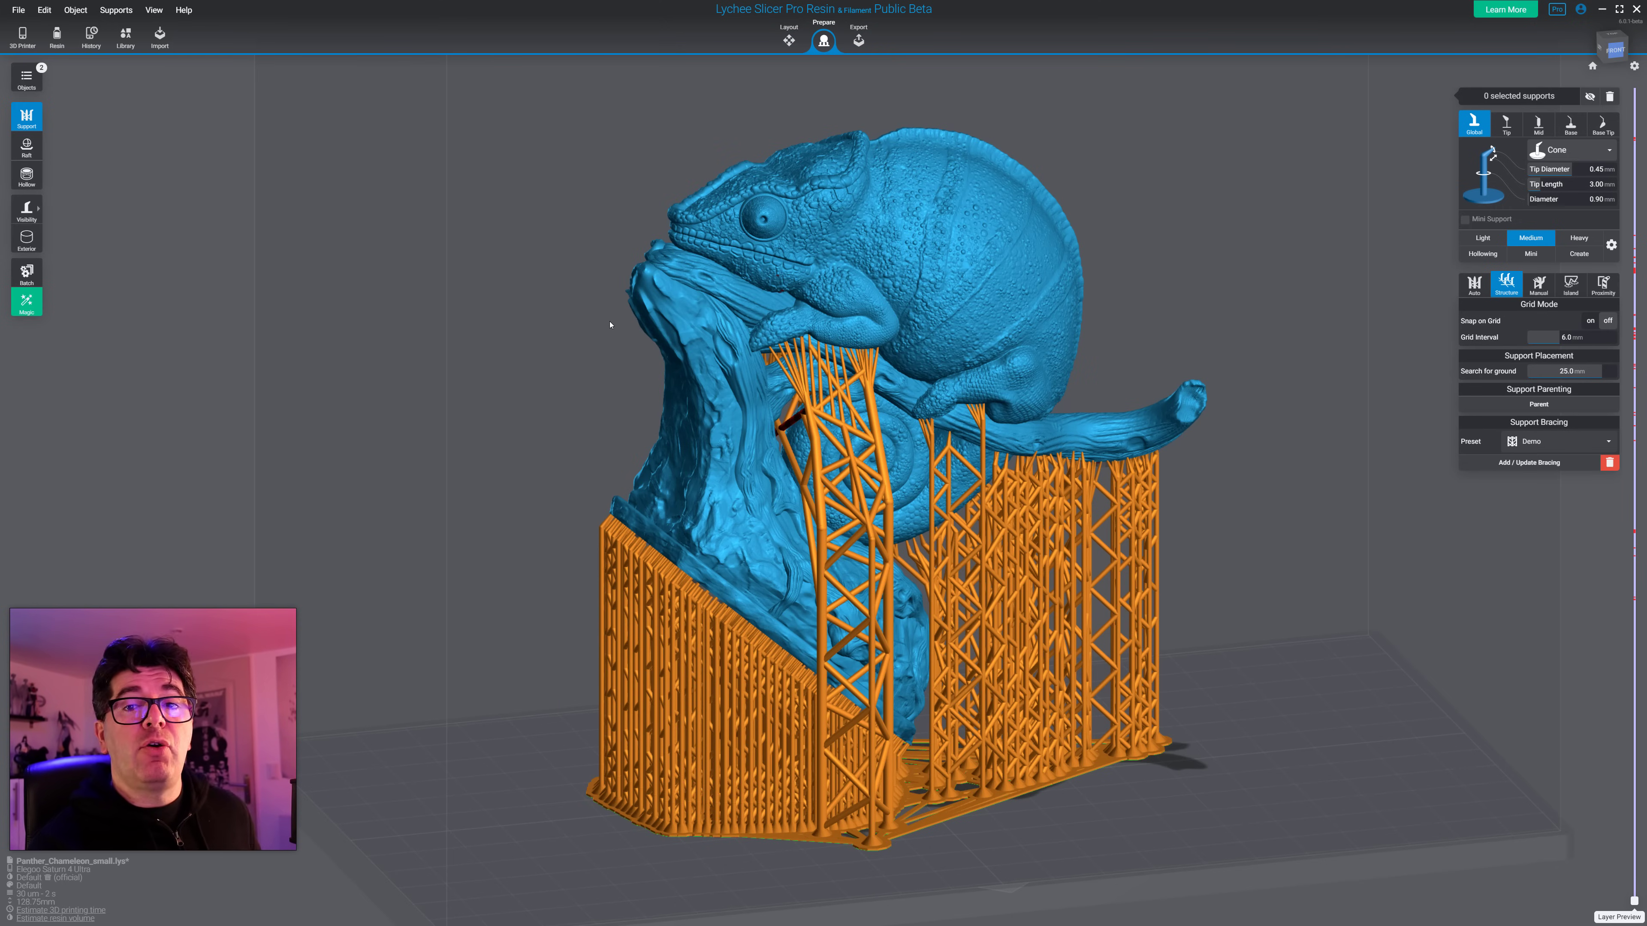
{"action": "right_click_drag", "start_coordinate": [548, 357], "coordinate": [595, 539]}
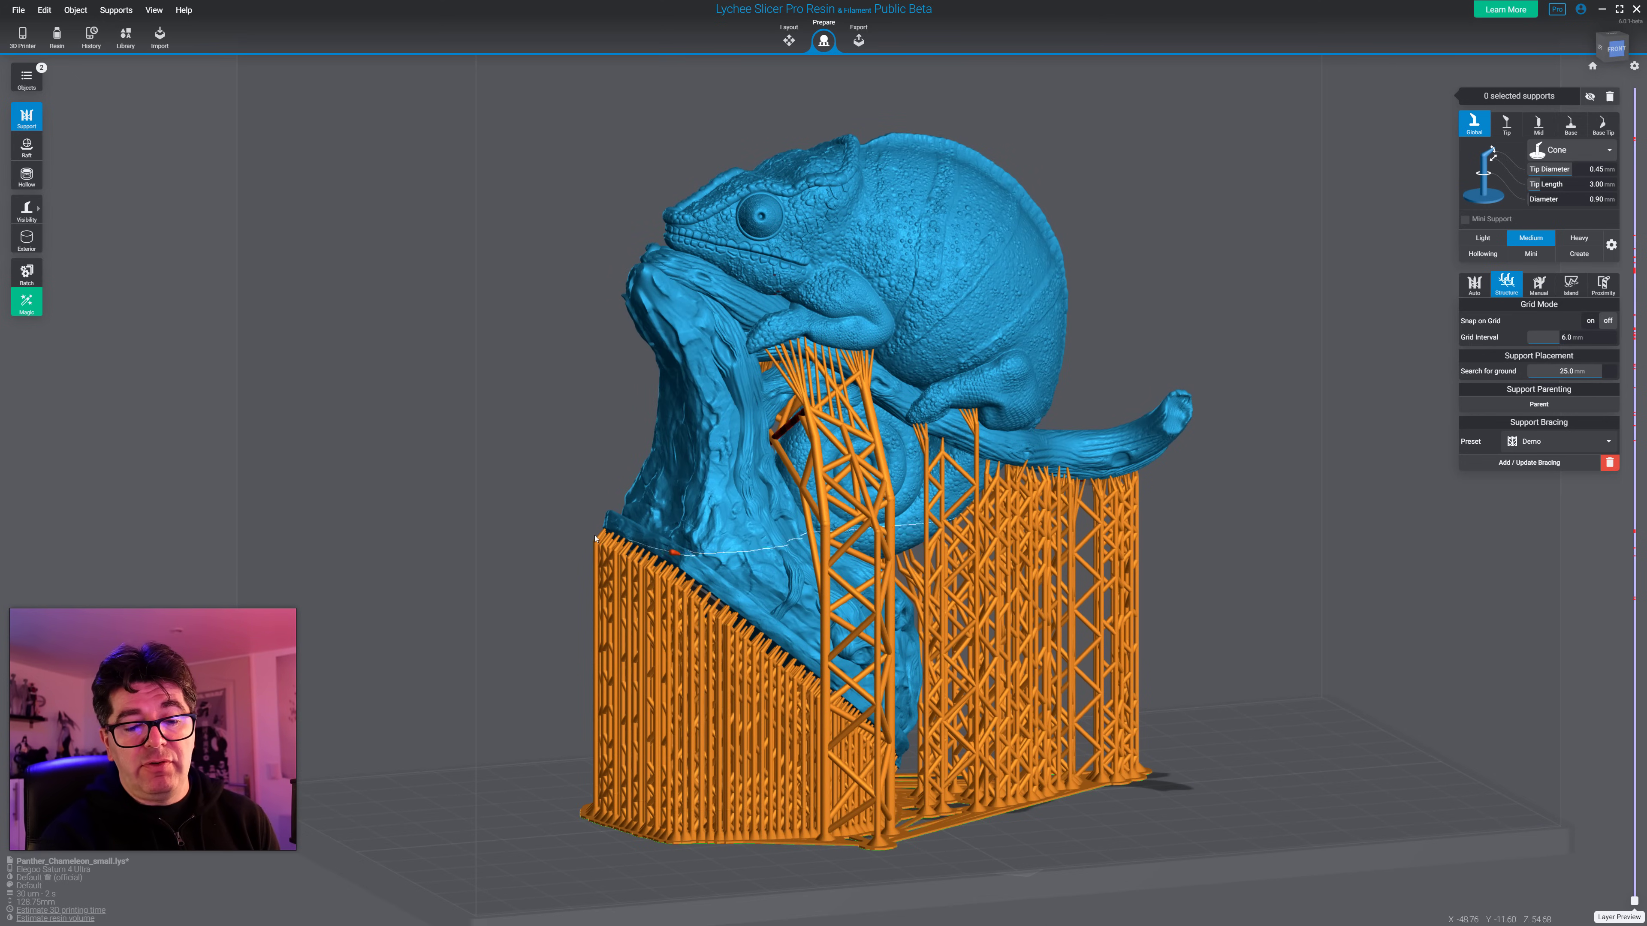
{"action": "right_click_drag", "start_coordinate": [467, 541], "coordinate": [488, 545]}
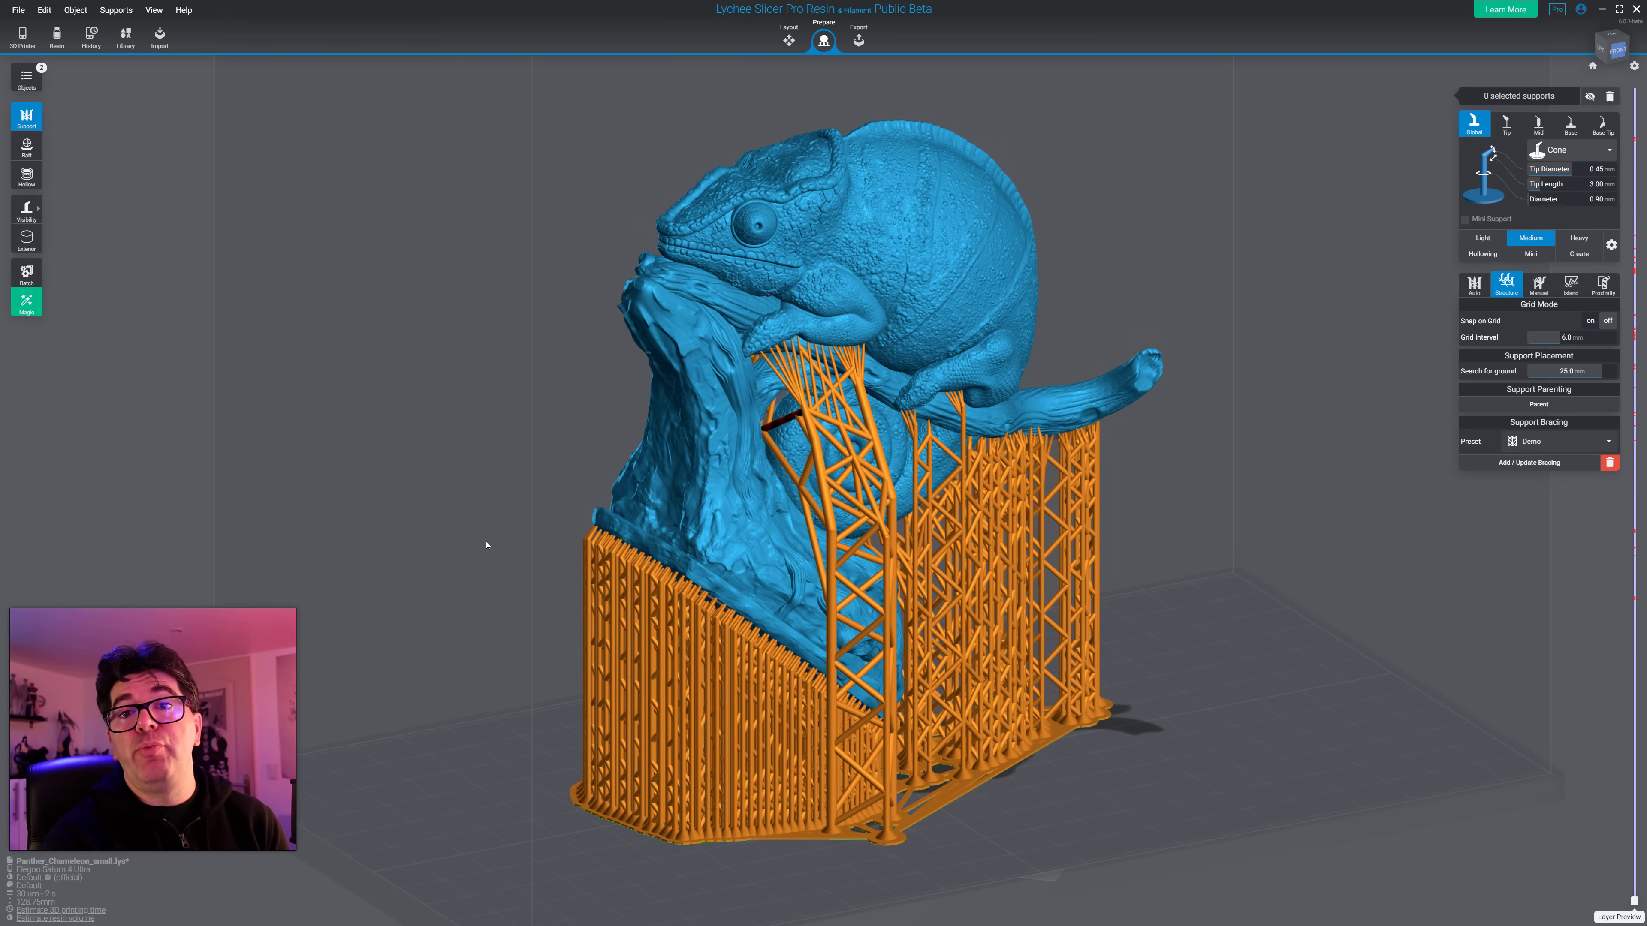
{"action": "right_click_drag", "start_coordinate": [427, 526], "coordinate": [316, 502]}
{"action": "right_click_drag", "start_coordinate": [391, 575], "coordinate": [833, 393]}
{"action": "middle_click_drag", "start_coordinate": [953, 431], "coordinate": [933, 670]}
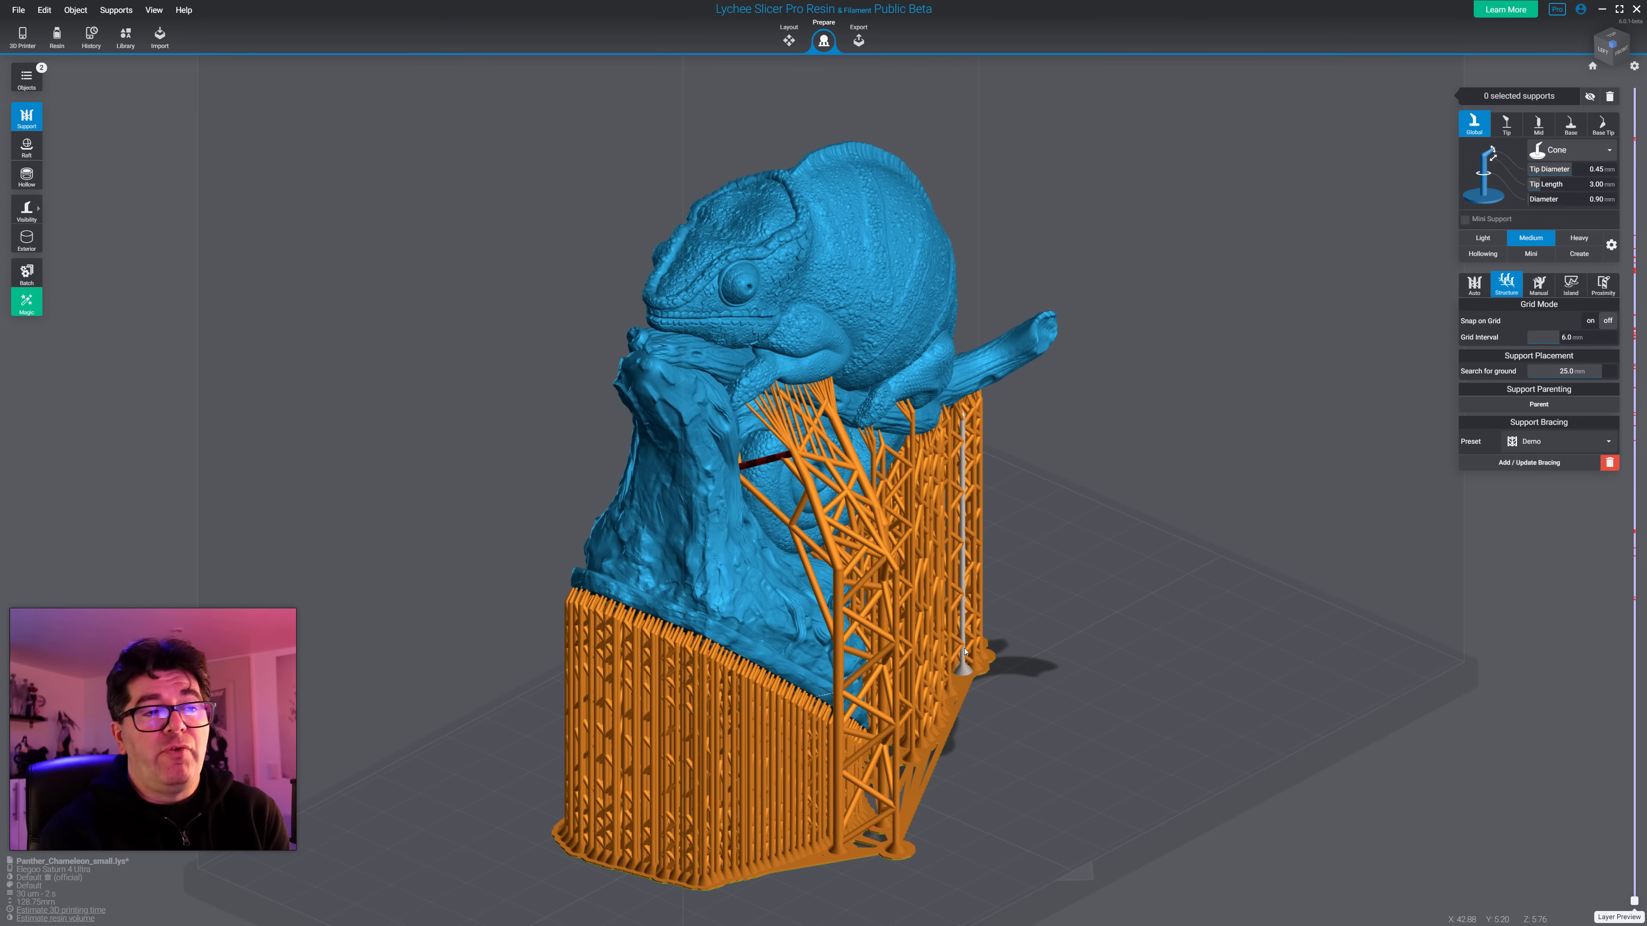
Step: Examine the existing bracing up close beneath the tail, the feet and the tilted base
{"action": "right_click_drag", "start_coordinate": [1151, 629], "coordinate": [953, 568]}
{"action": "scroll", "coordinate": [711, 459], "scroll_direction": "up", "scroll_amount": 8}
{"action": "scroll", "coordinate": [941, 627], "scroll_direction": "down", "scroll_amount": 5}
{"action": "right_click_drag", "start_coordinate": [941, 628], "coordinate": [1096, 449]}
{"action": "right_click_drag", "start_coordinate": [1207, 471], "coordinate": [1114, 589]}
{"action": "middle_click_drag", "start_coordinate": [1352, 702], "coordinate": [1212, 663]}
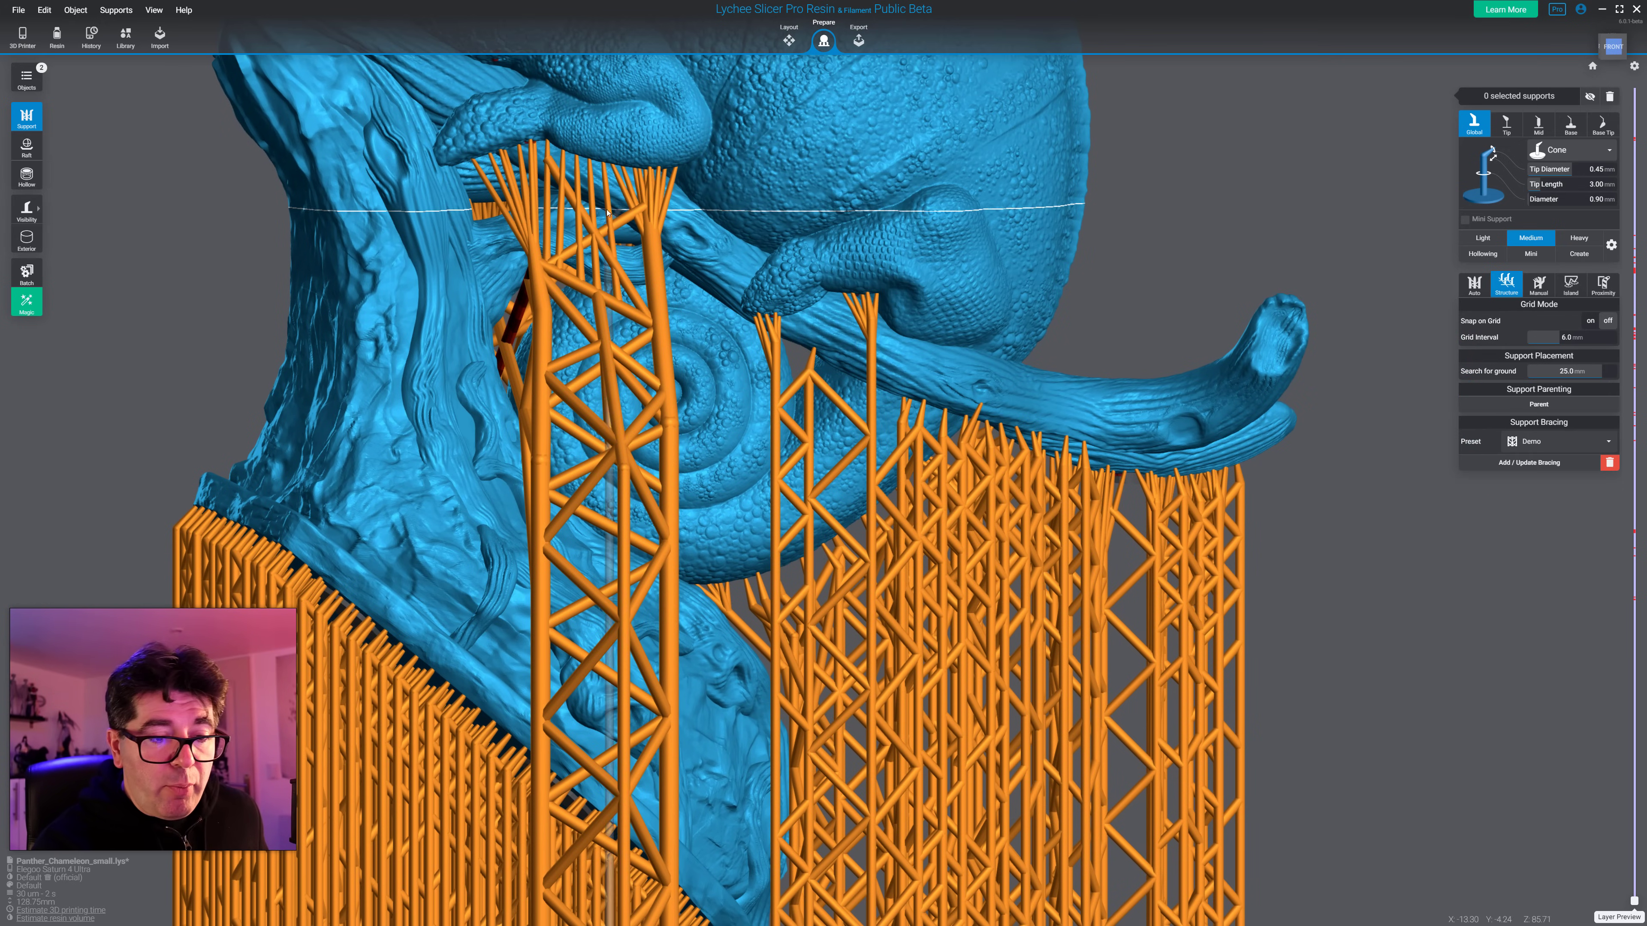
{"action": "right_click_drag", "start_coordinate": [556, 159], "coordinate": [478, 576]}
{"action": "scroll", "coordinate": [478, 577], "scroll_direction": "up", "scroll_amount": 5}
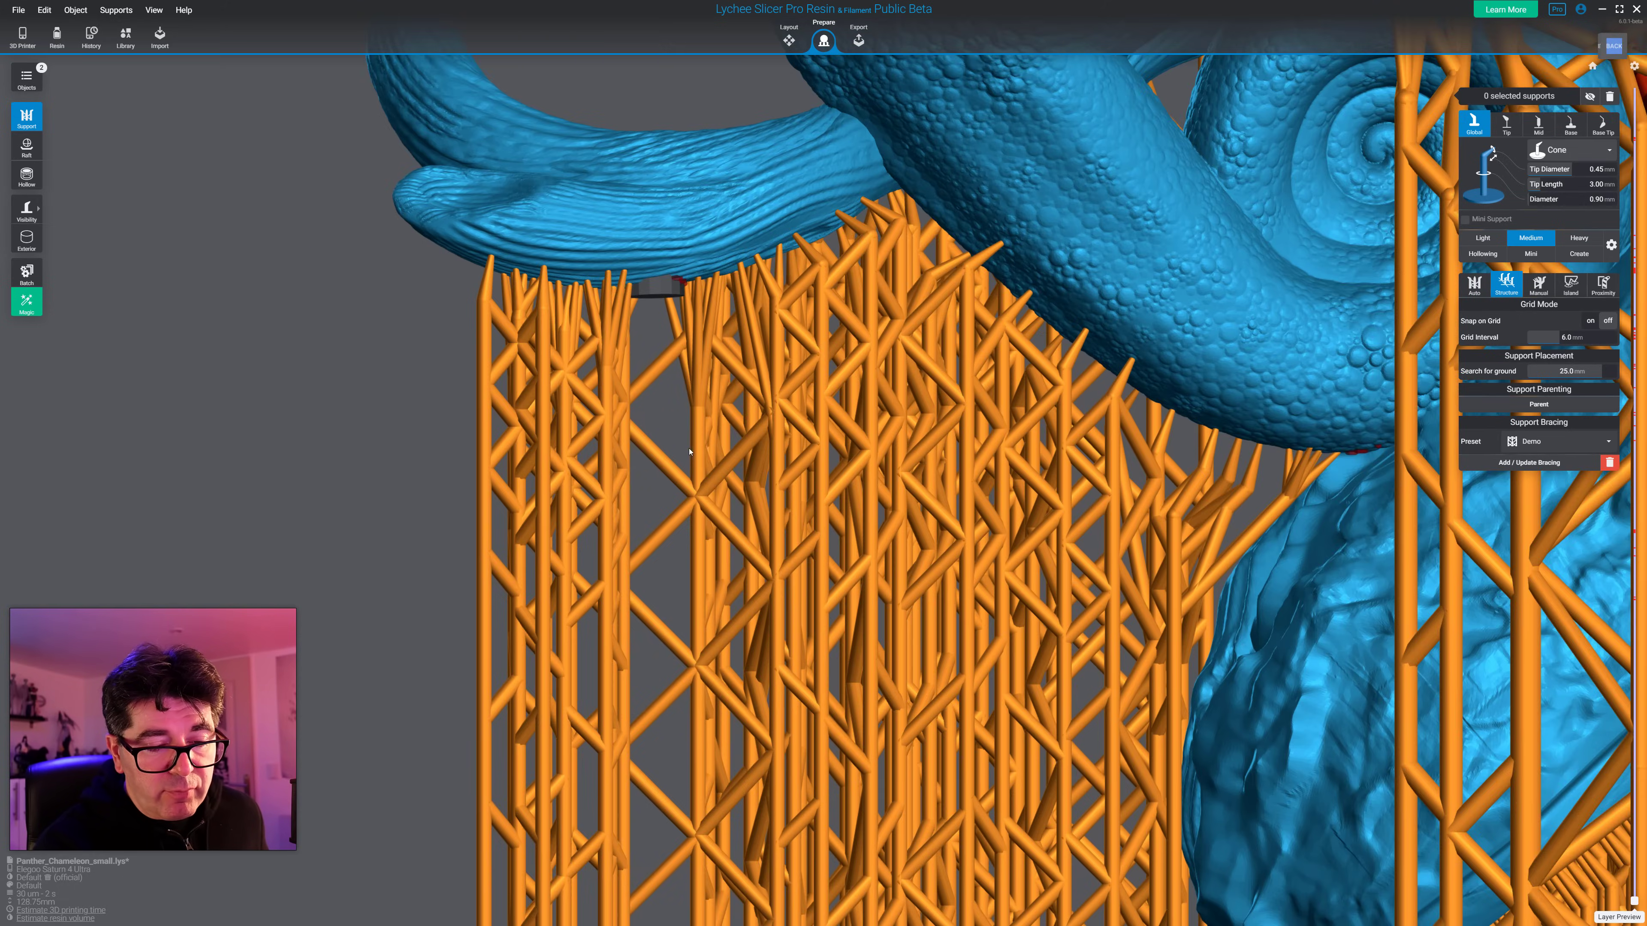
{"action": "scroll", "coordinate": [573, 303], "scroll_direction": "down", "scroll_amount": 3}
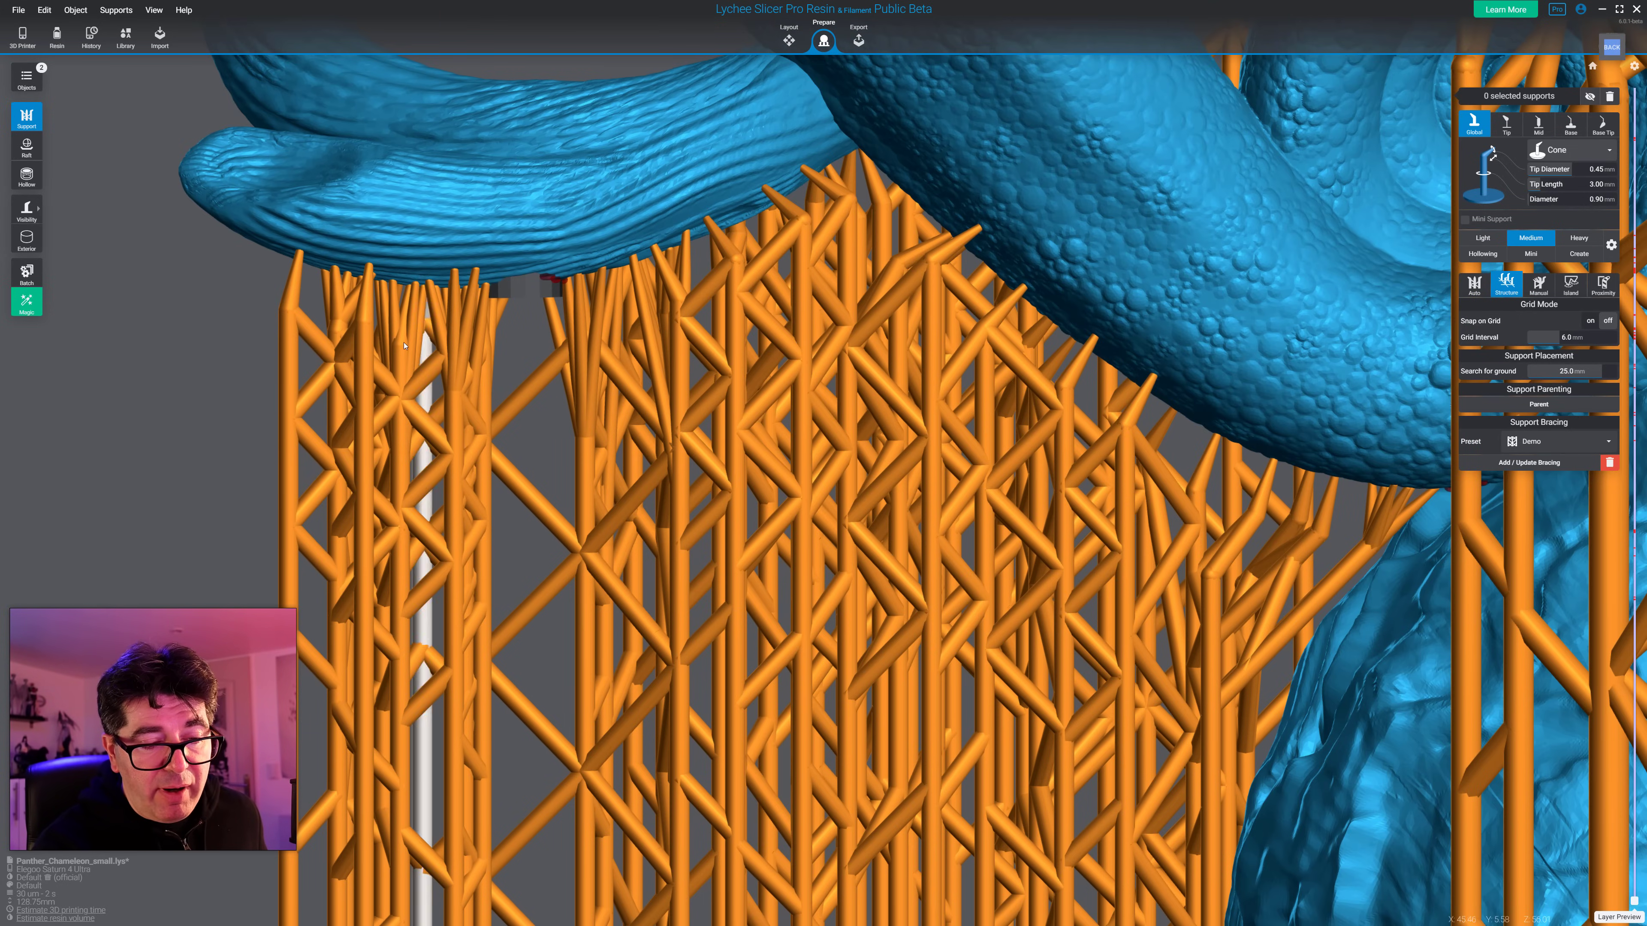
{"action": "right_click_drag", "start_coordinate": [573, 303], "coordinate": [1064, 646]}
{"action": "scroll", "coordinate": [850, 436], "scroll_direction": "down", "scroll_amount": 5}
{"action": "scroll", "coordinate": [939, 806], "scroll_direction": "down", "scroll_amount": 3}
{"action": "scroll", "coordinate": [1004, 576], "scroll_direction": "down", "scroll_amount": 3}
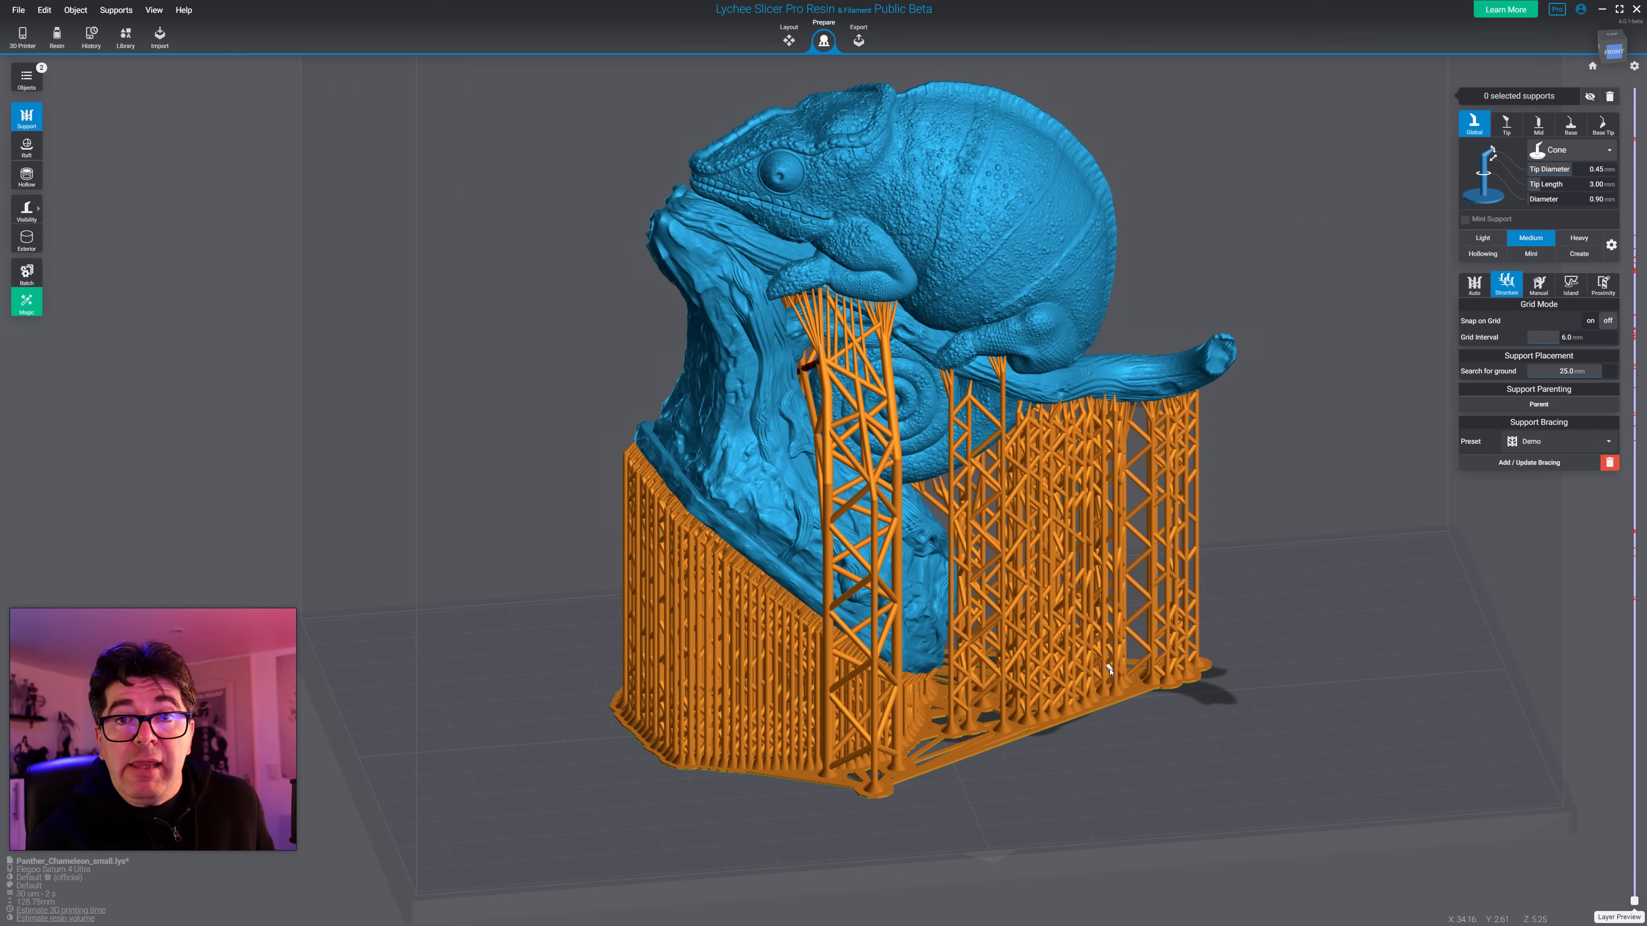
Step: Box-select the supports across the full width beneath the chameleon and check the selection from behind
{"action": "right_click_drag", "start_coordinate": [811, 670], "coordinate": [762, 607]}
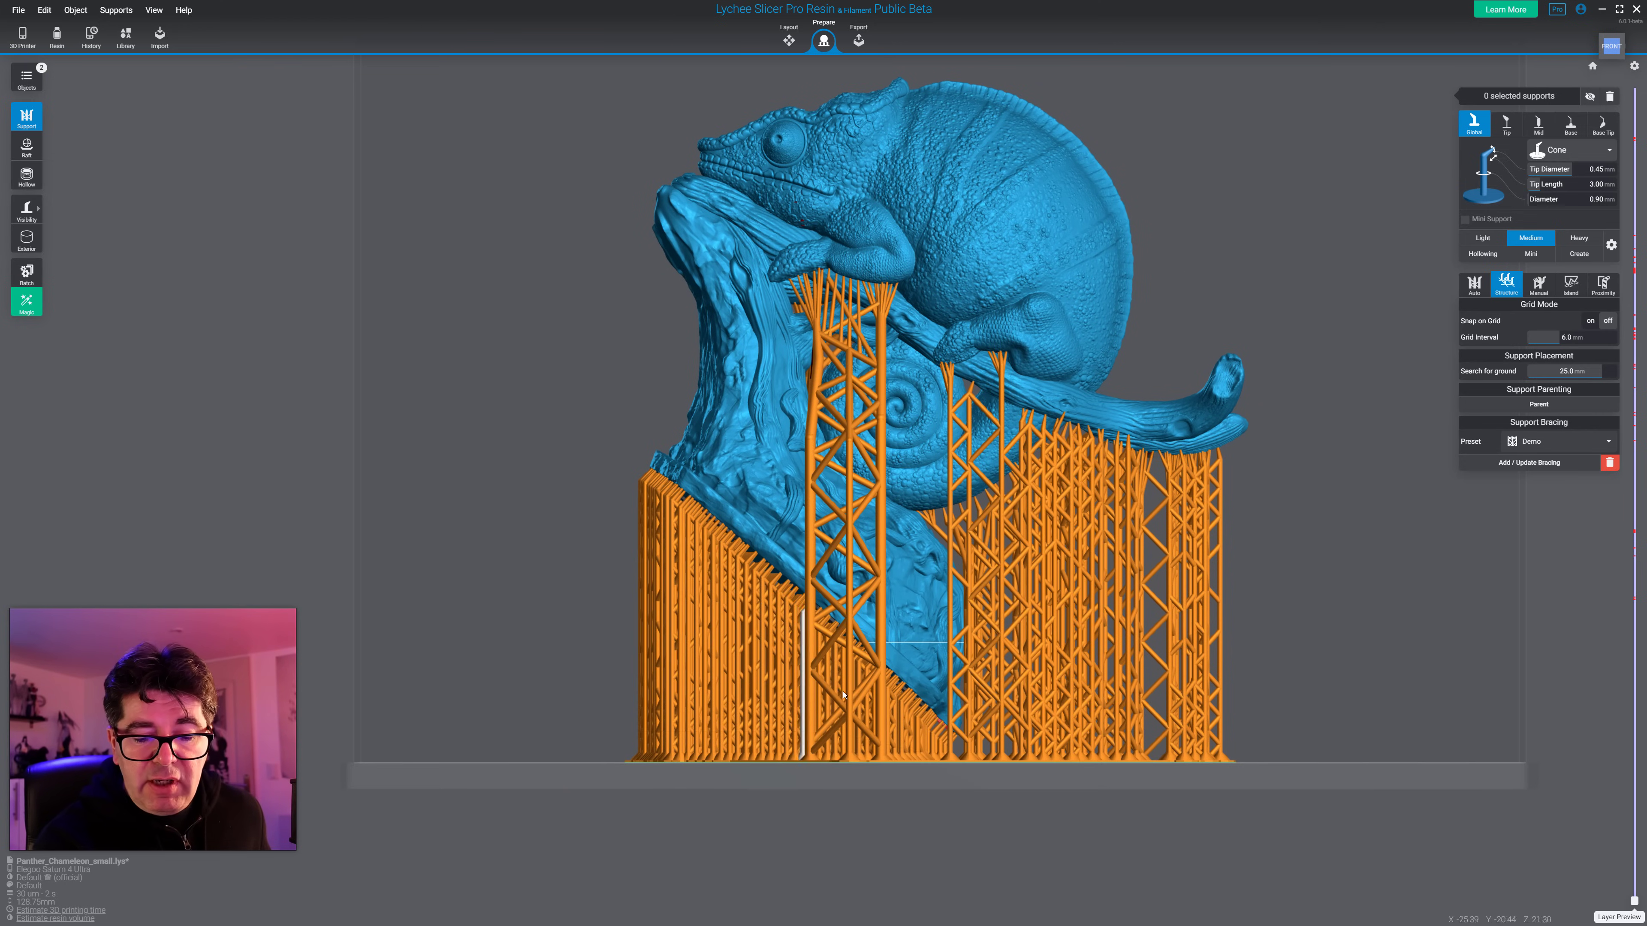
{"action": "middle_click_drag", "start_coordinate": [844, 696], "coordinate": [902, 504]}
{"action": "left_click_drag", "start_coordinate": [1475, 667], "coordinate": [496, 566]}
{"action": "right_click_drag", "start_coordinate": [518, 518], "coordinate": [707, 466]}
{"action": "scroll", "coordinate": [707, 466], "scroll_direction": "up", "scroll_amount": 5}
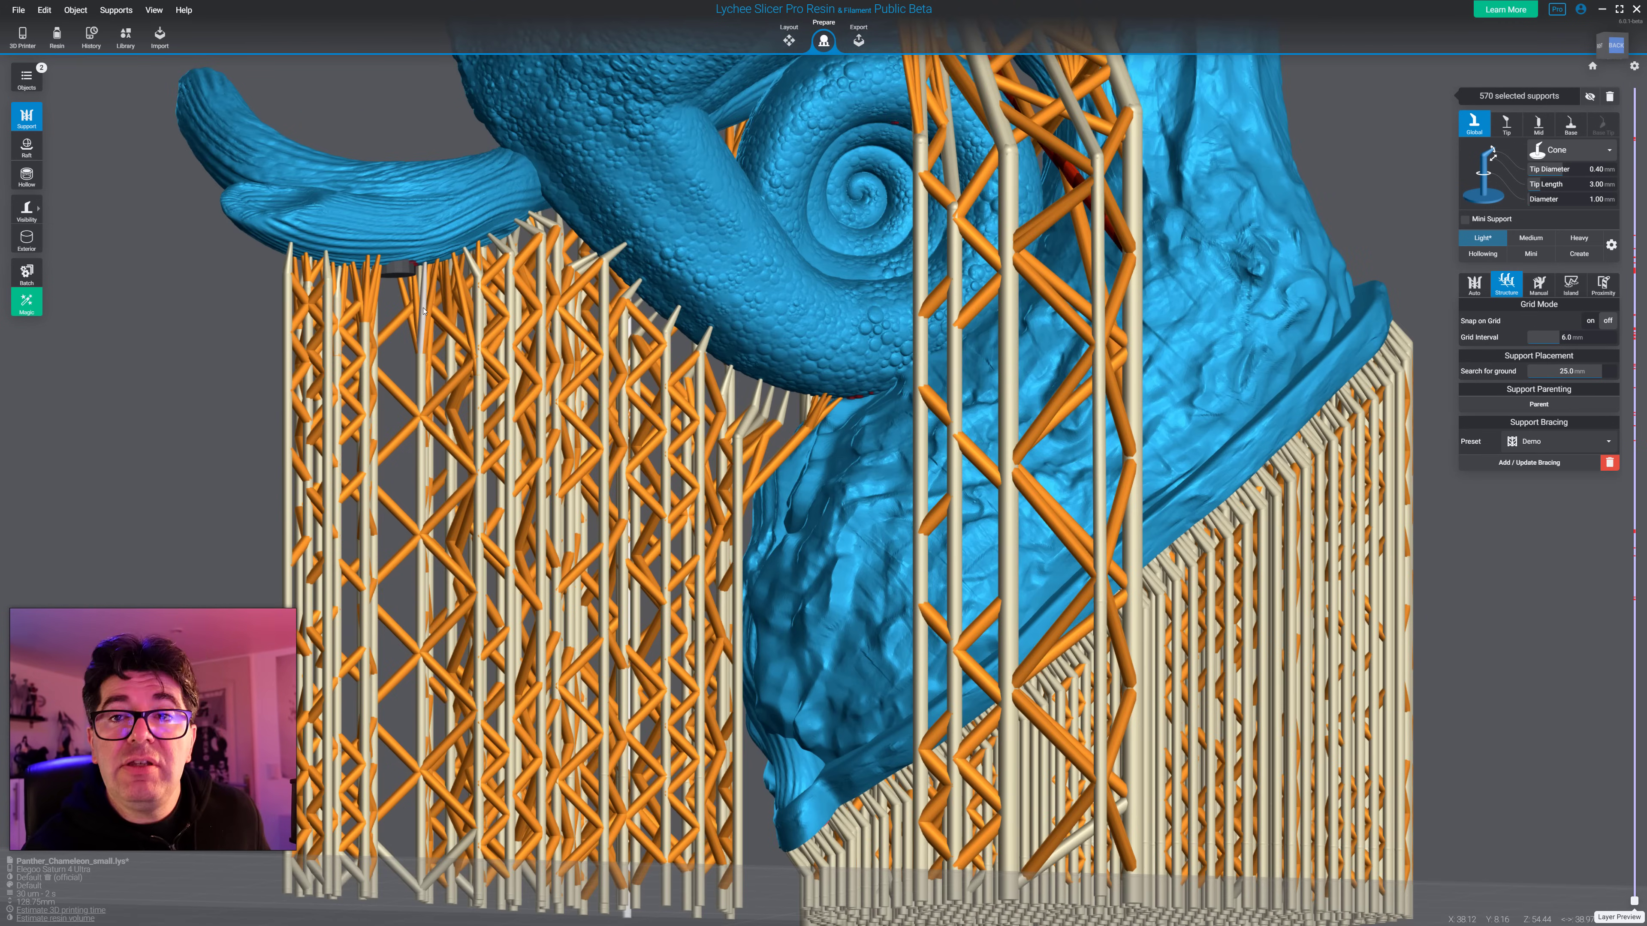
Step: Select all supports of the chameleon except the mini supports
{"action": "scroll", "coordinate": [553, 362], "scroll_direction": "down", "scroll_amount": 5}
{"action": "right_click_drag", "start_coordinate": [553, 362], "coordinate": [784, 371]}
{"action": "left_click", "coordinate": [117, 10]}
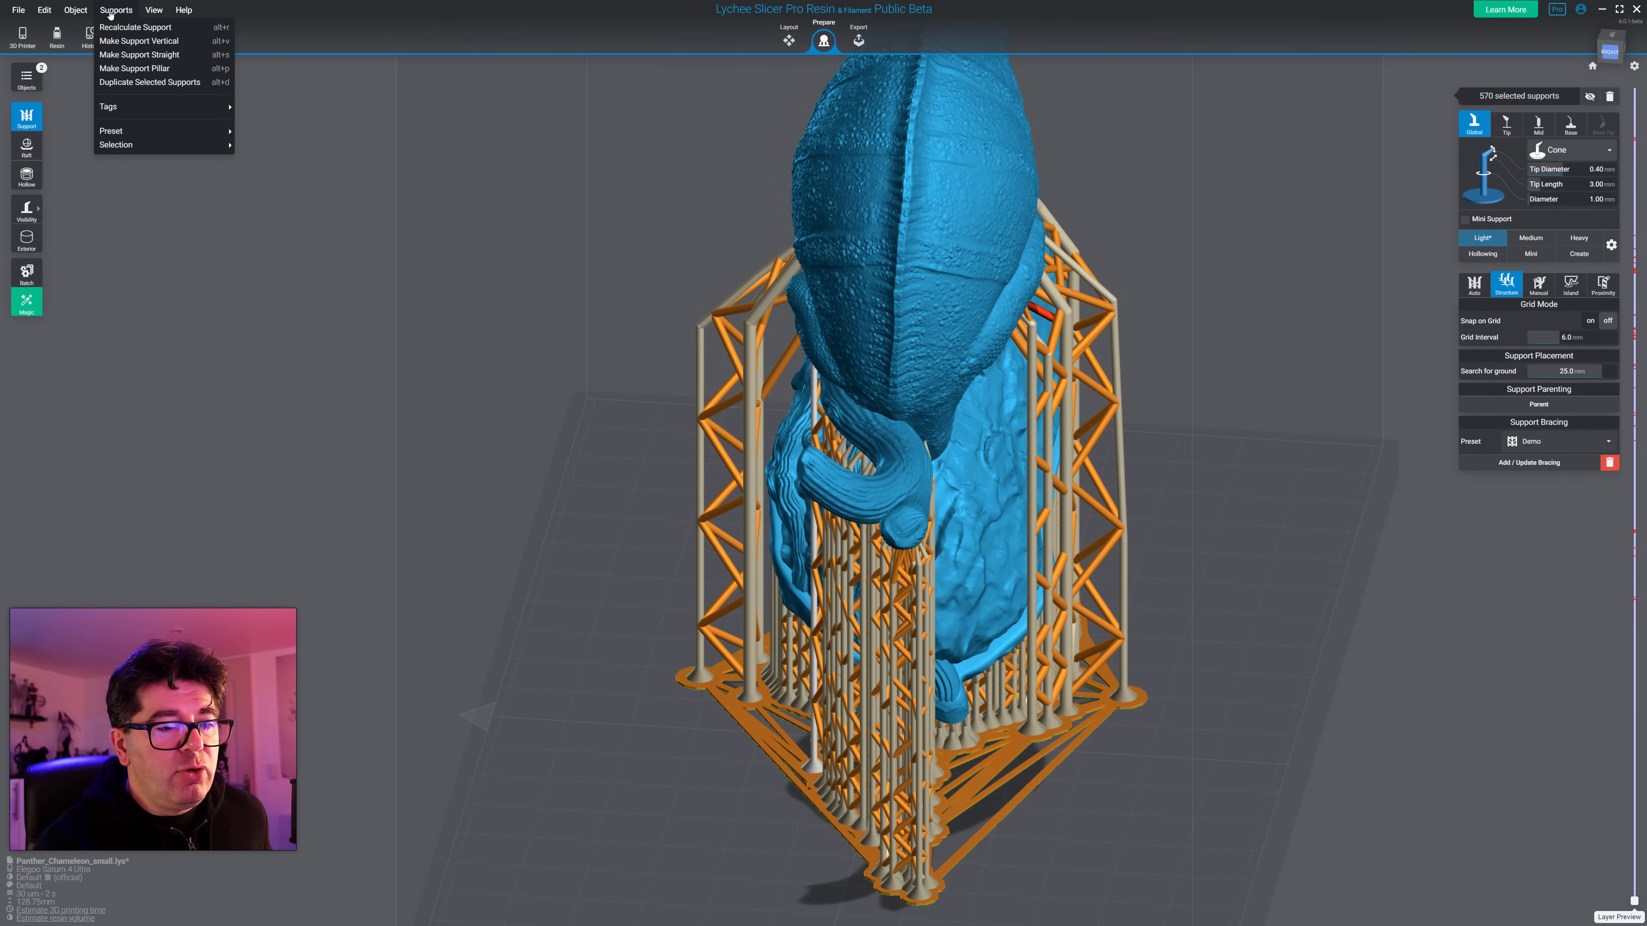
{"action": "left_click", "coordinate": [242, 165]}
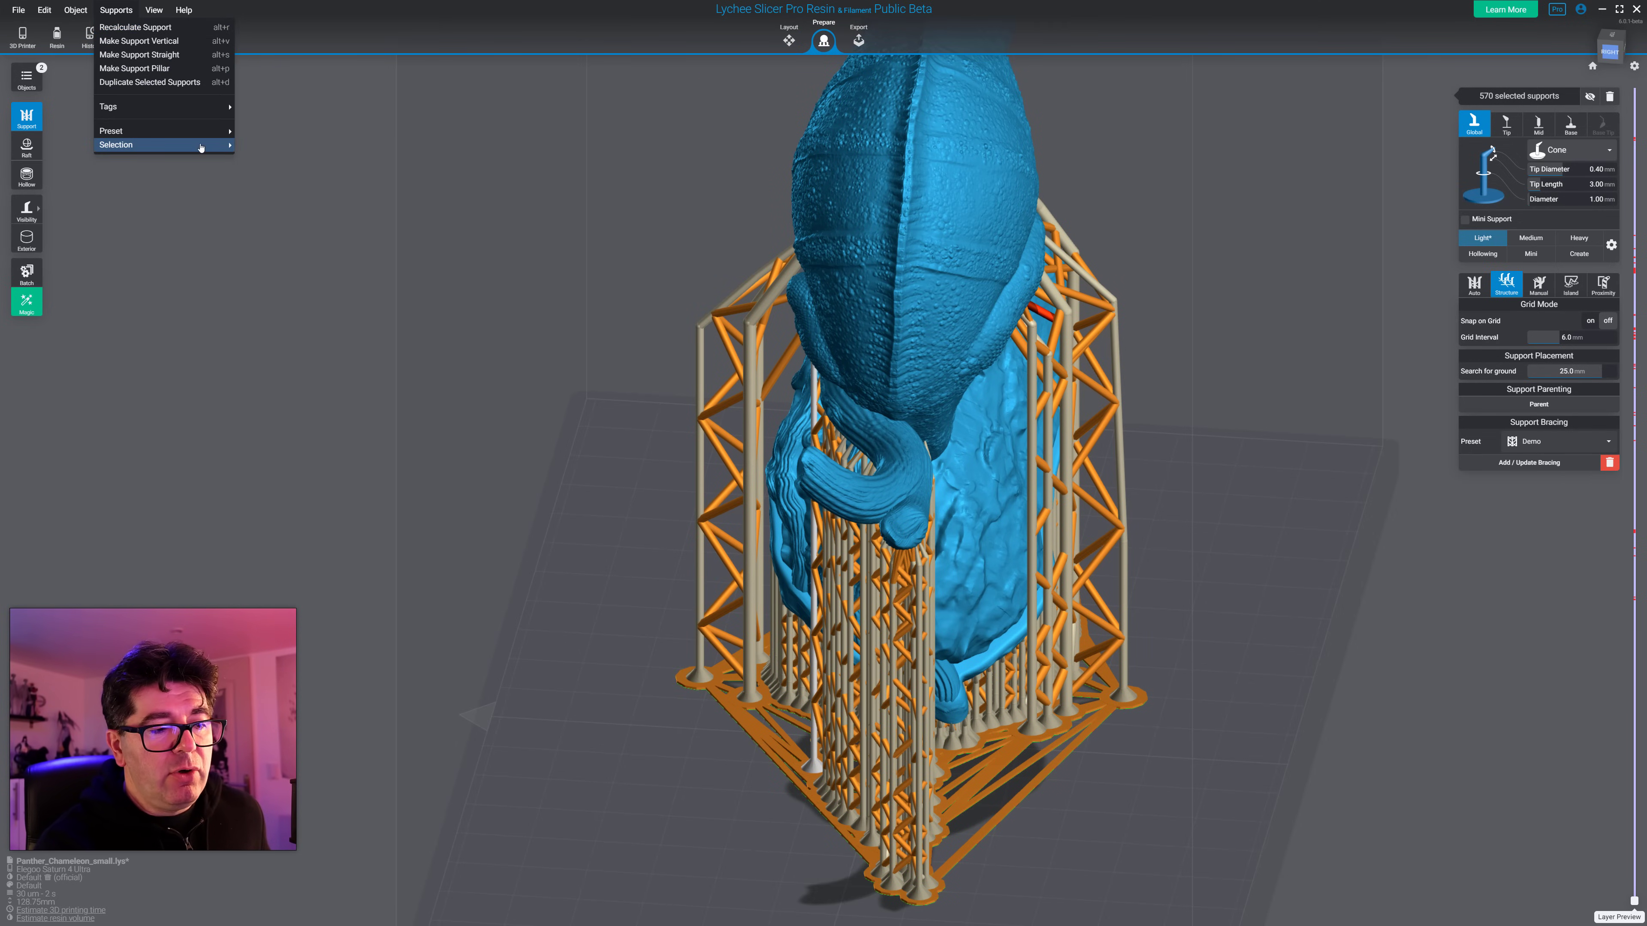
{"action": "mouse_move", "coordinate": [201, 148]}
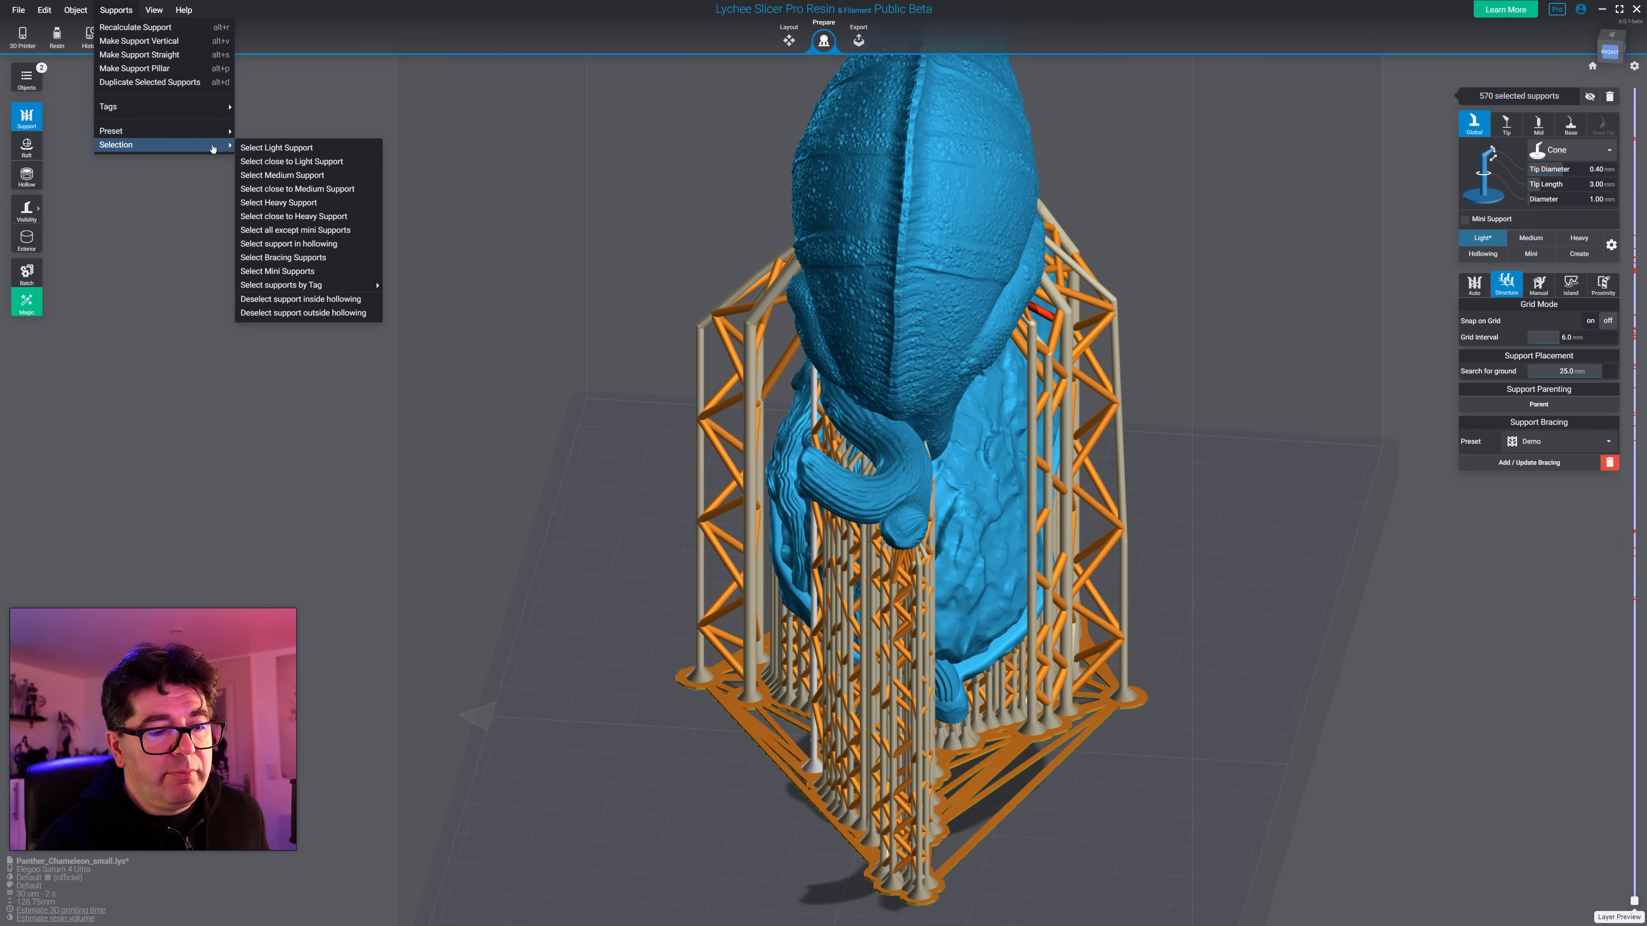
{"action": "left_click", "coordinate": [294, 231]}
Step: Remove the main pillars of the large braced towers under the chameleon's front foot from the selection
{"action": "right_click_drag", "start_coordinate": [997, 440], "coordinate": [1036, 312]}
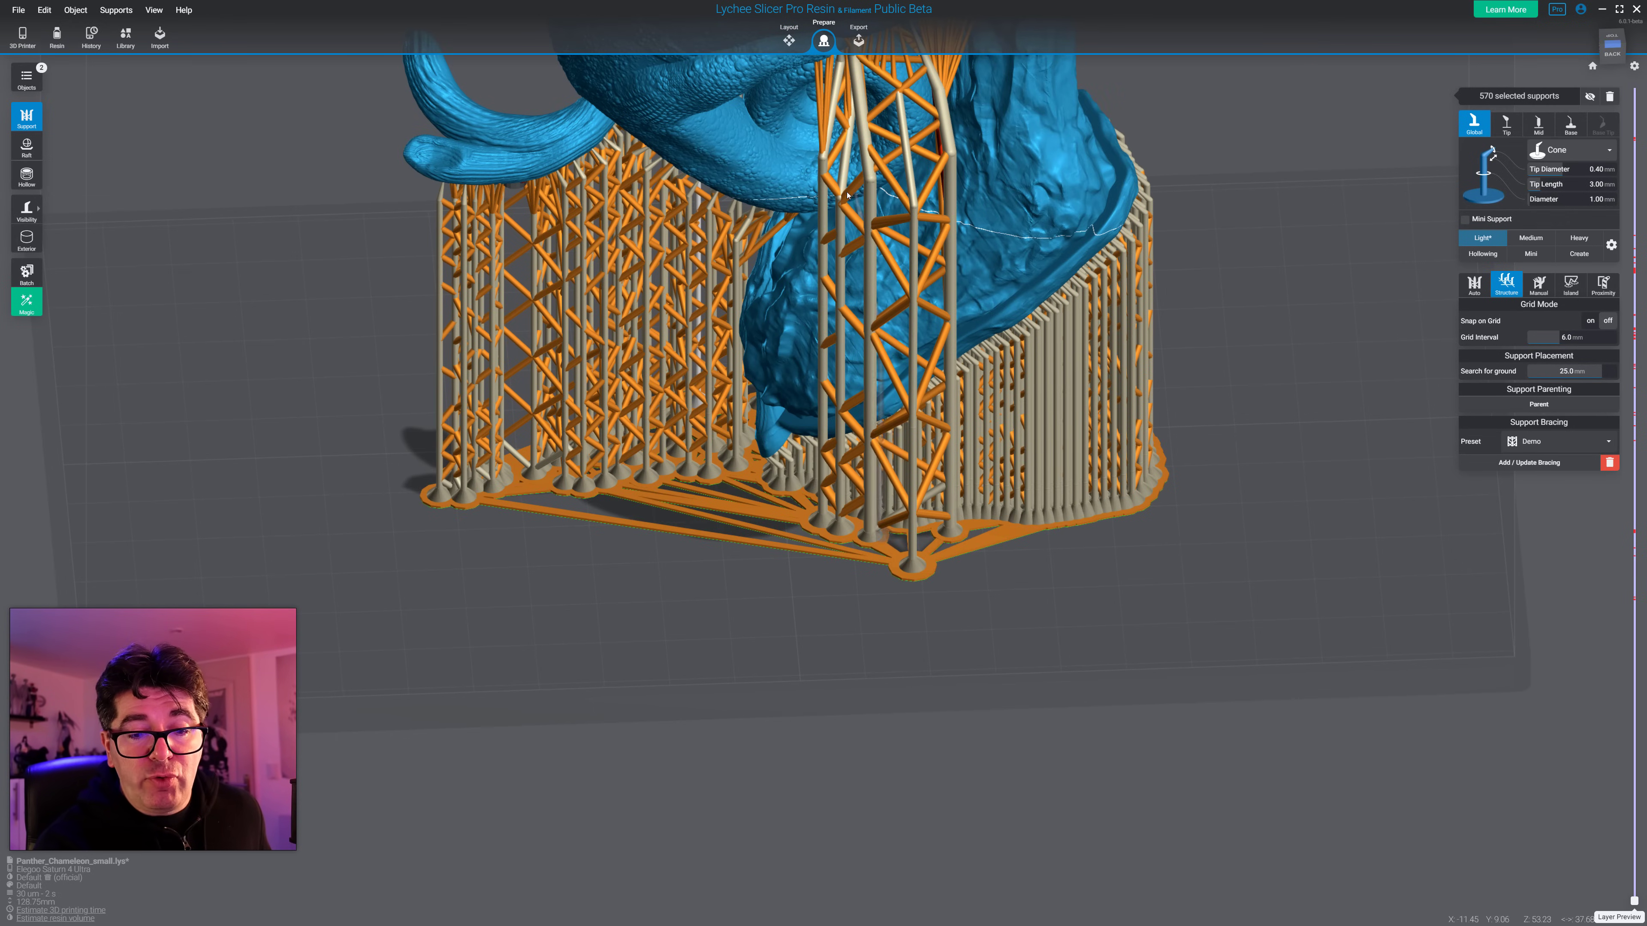
{"action": "left_click", "coordinate": [823, 173], "text": "ctrl"}
{"action": "left_click", "coordinate": [841, 172], "text": "ctrl"}
{"action": "left_click", "coordinate": [871, 182], "text": "ctrl"}
{"action": "left_click", "coordinate": [941, 162], "text": "ctrl"}
{"action": "left_click", "coordinate": [909, 213], "text": "ctrl"}
{"action": "right_click_drag", "start_coordinate": [910, 213], "coordinate": [752, 335]}
{"action": "left_click", "coordinate": [813, 279], "text": "ctrl"}
{"action": "left_click", "coordinate": [890, 241], "text": "ctrl"}
{"action": "left_click", "coordinate": [892, 236], "text": "ctrl"}
{"action": "right_click_drag", "start_coordinate": [892, 235], "coordinate": [941, 363]}
{"action": "right_click_drag", "start_coordinate": [732, 191], "coordinate": [856, 279]}
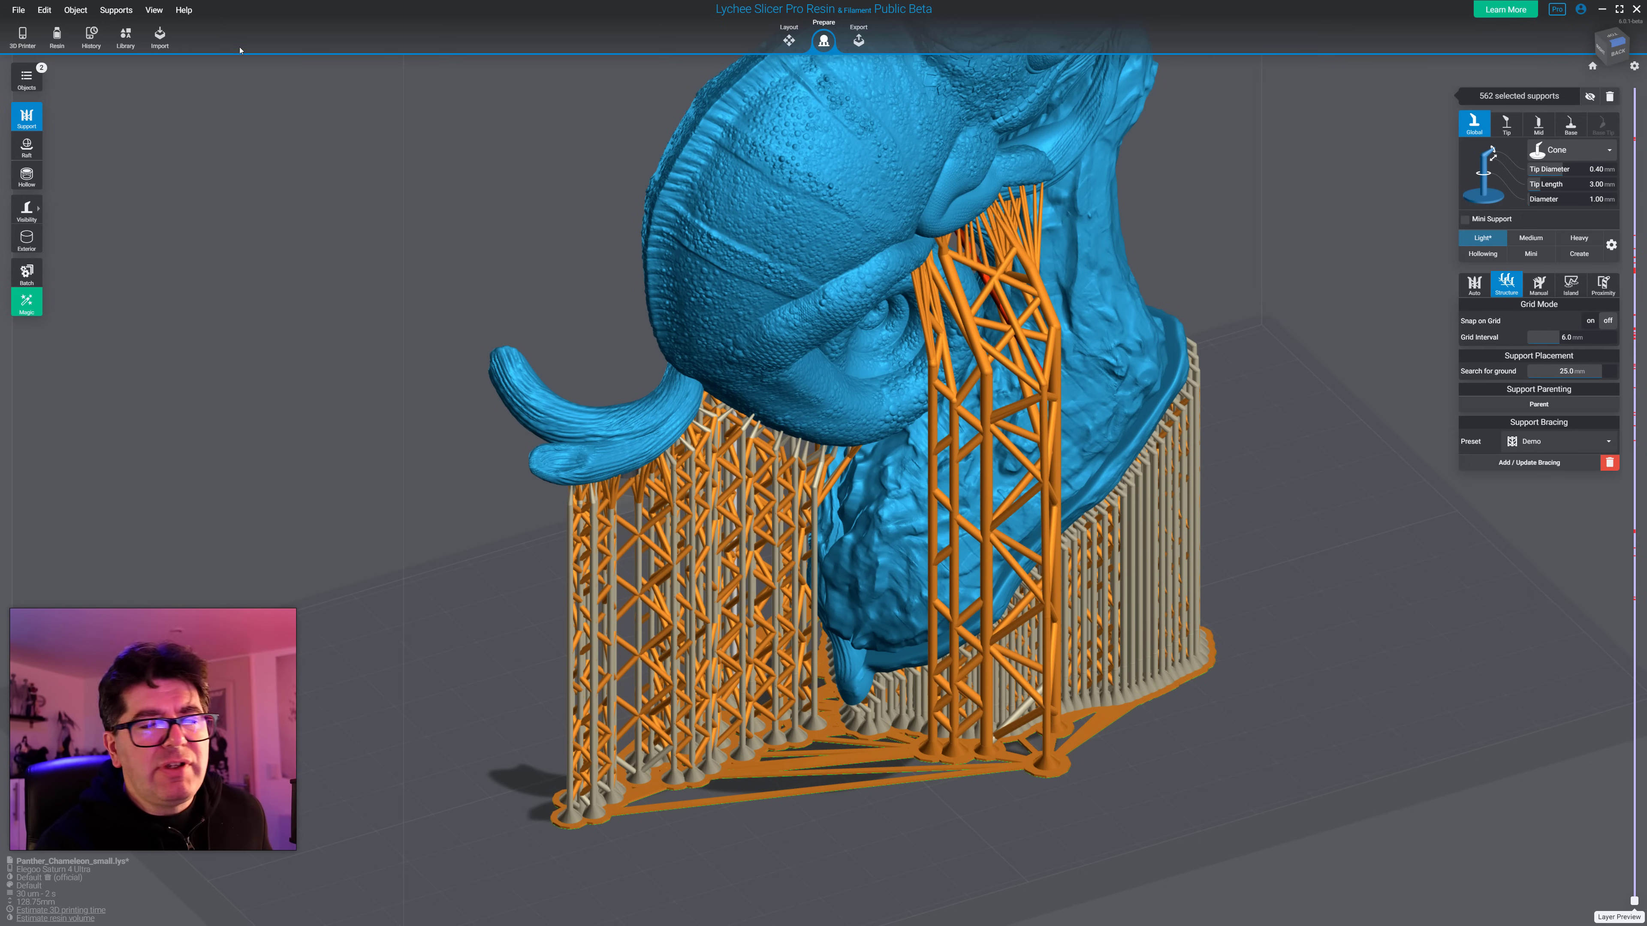
Step: Turn on grid snapping with a 5 mm grid interval for the selected supports
{"action": "left_click", "coordinate": [123, 13]}
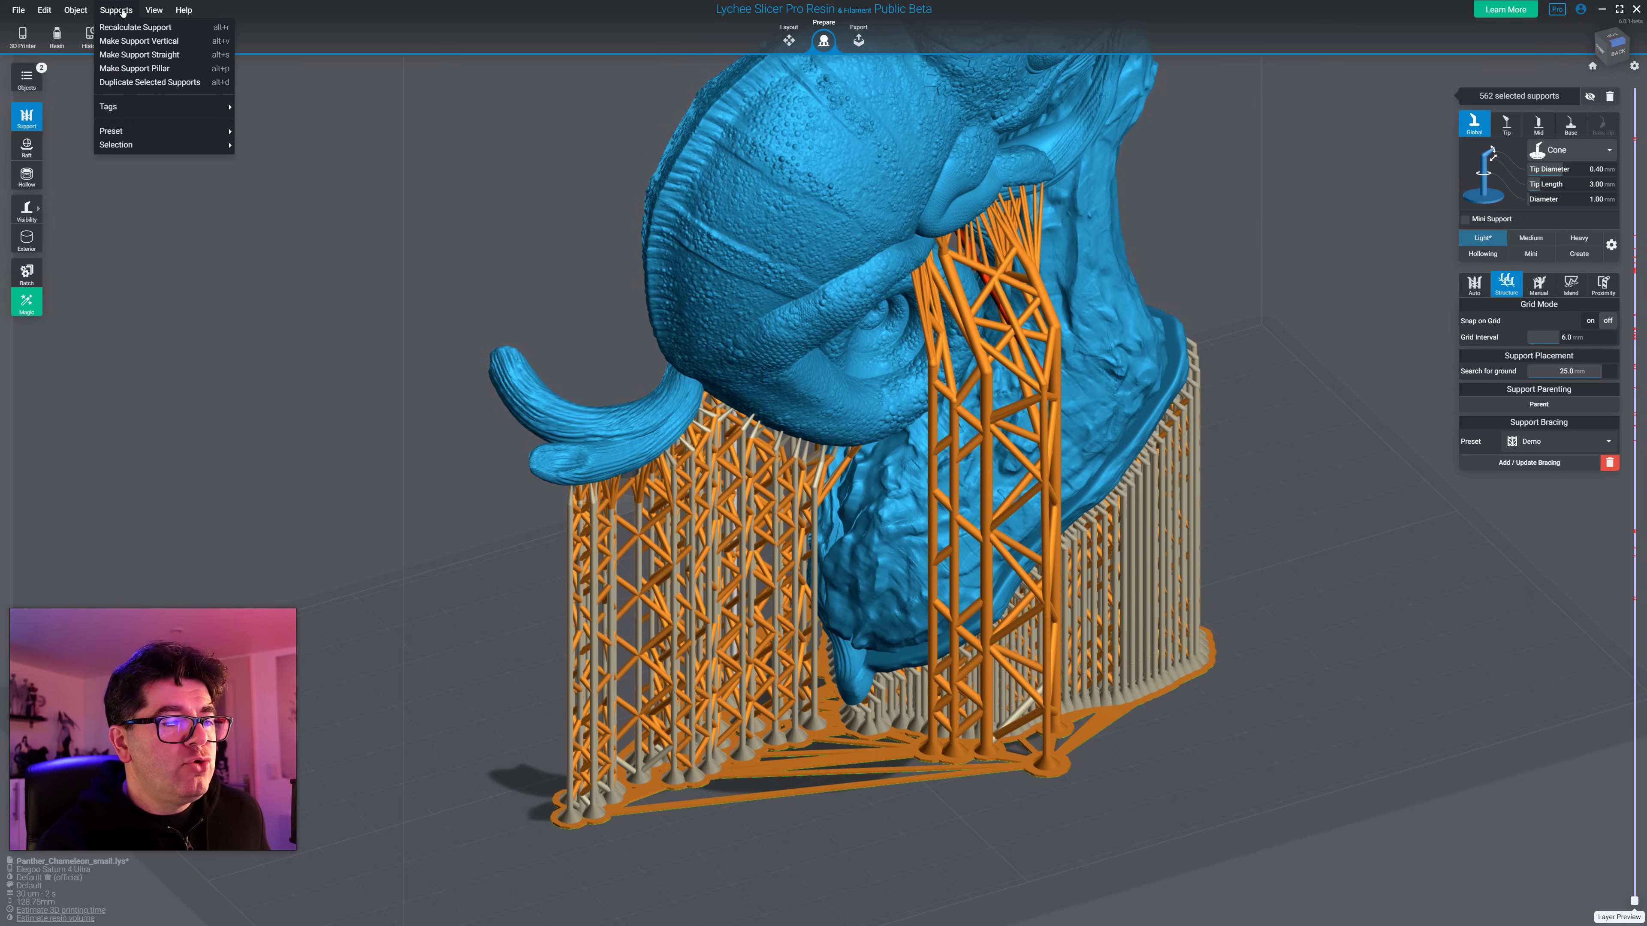
{"action": "mouse_move", "coordinate": [125, 111]}
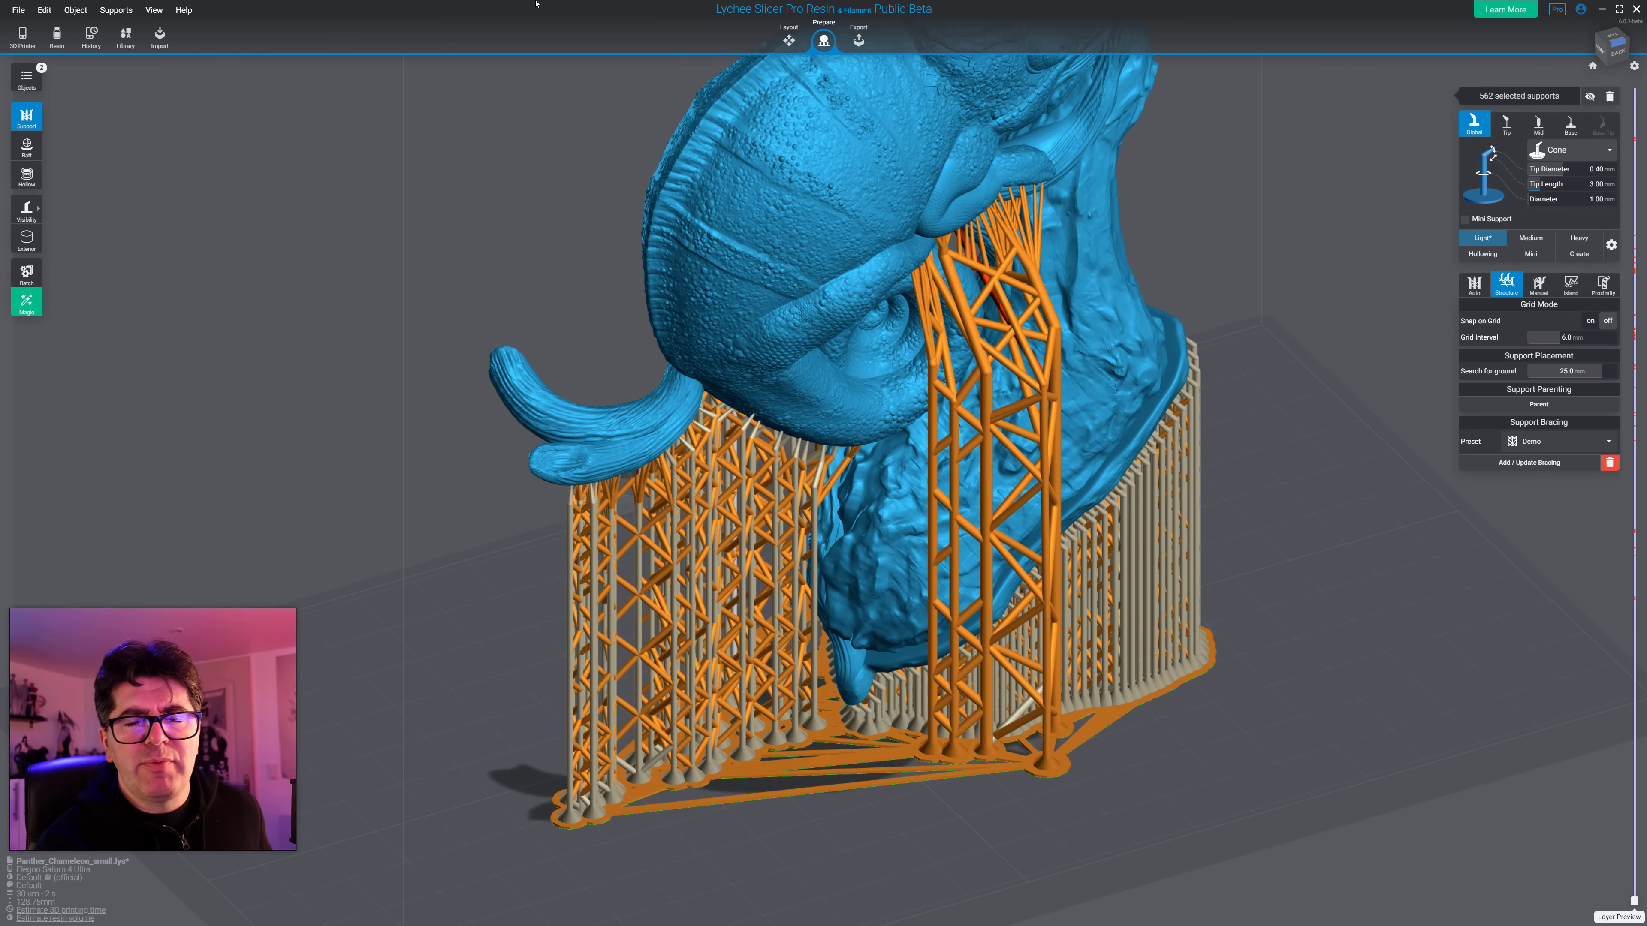
{"action": "right_click_drag", "start_coordinate": [862, 376], "coordinate": [775, 304]}
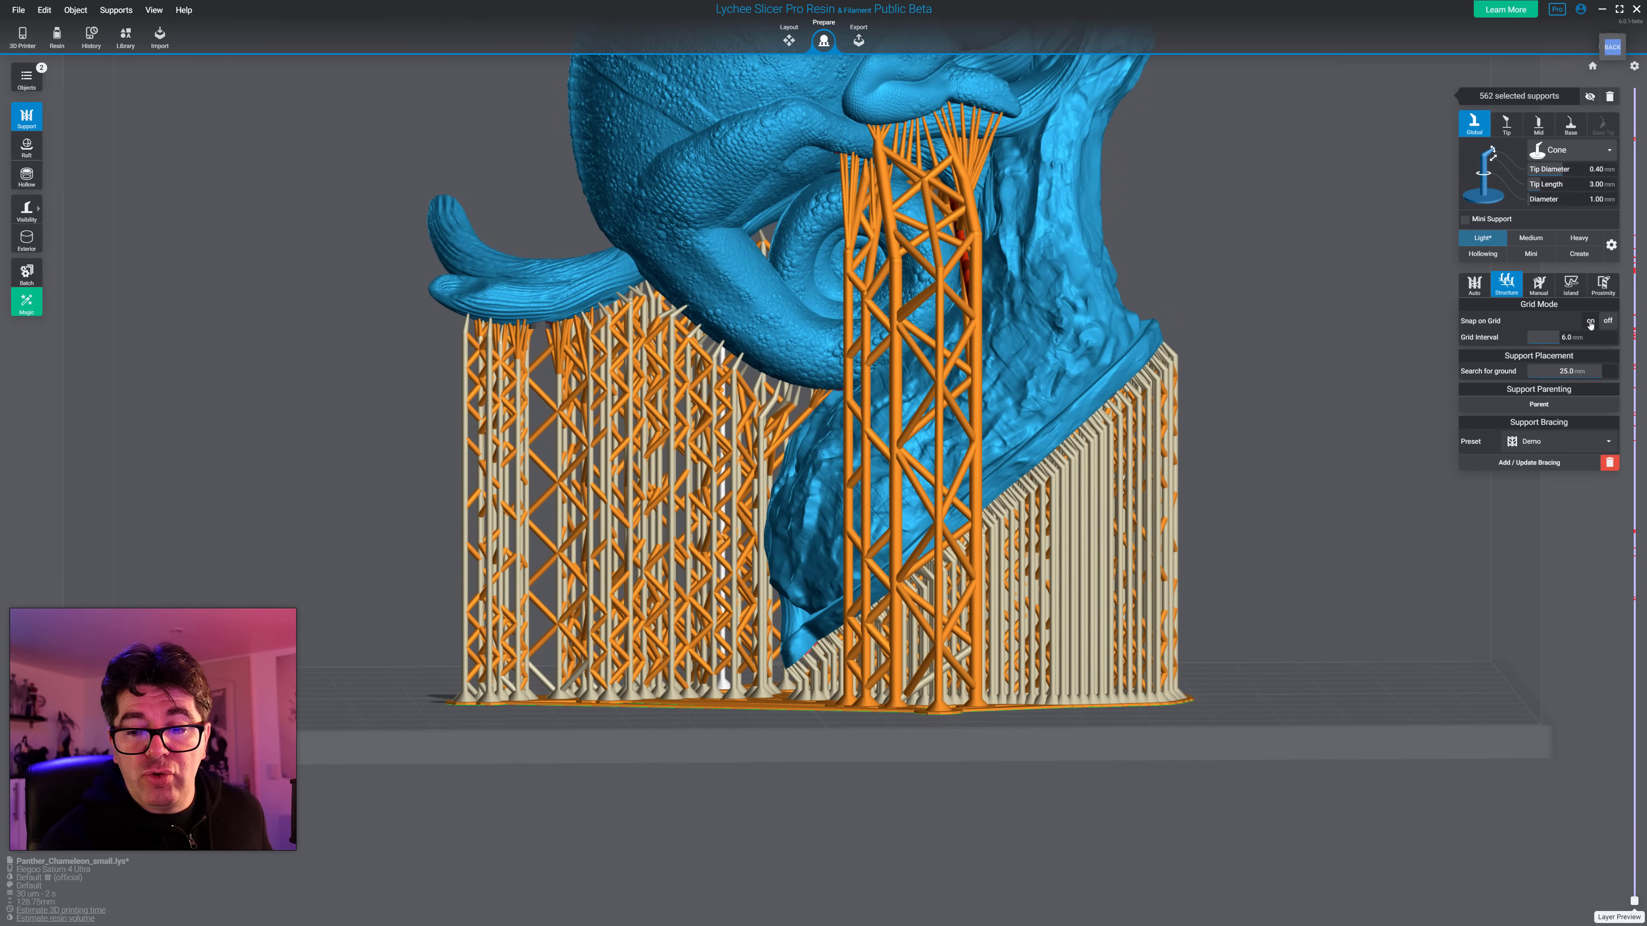
{"action": "left_click", "coordinate": [1590, 323]}
{"action": "left_click_drag", "start_coordinate": [1556, 339], "coordinate": [1553, 340]}
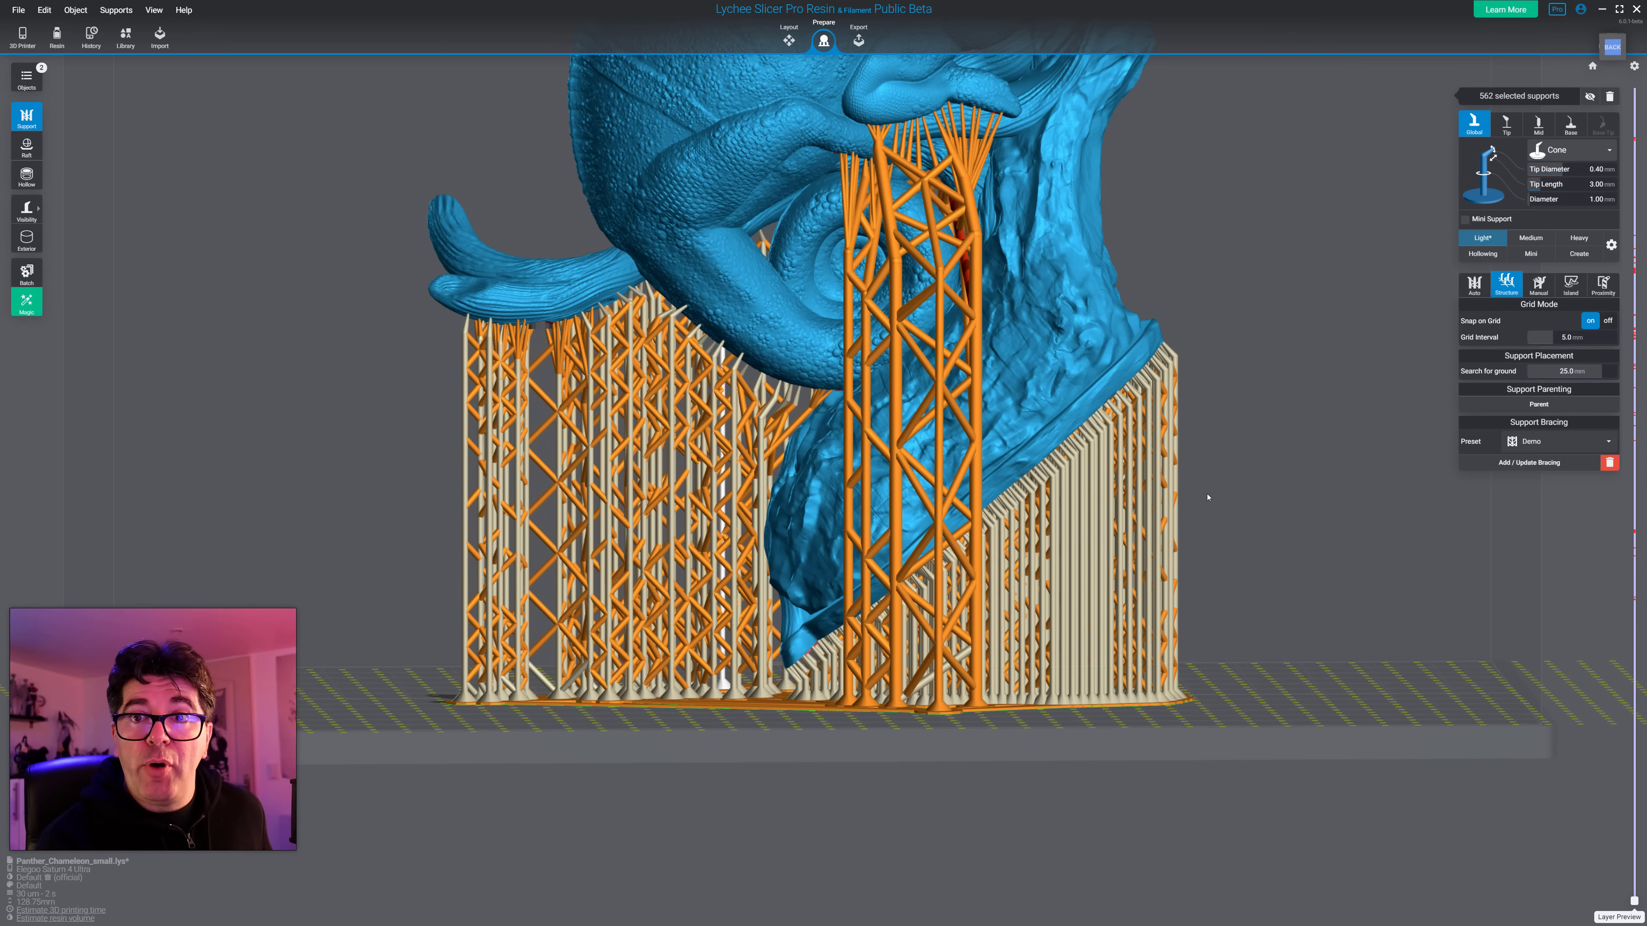
Step: Recalculate the selected supports to align them with the grid, and inspect the rearranged pillars
{"action": "right_click", "coordinate": [1078, 529]}
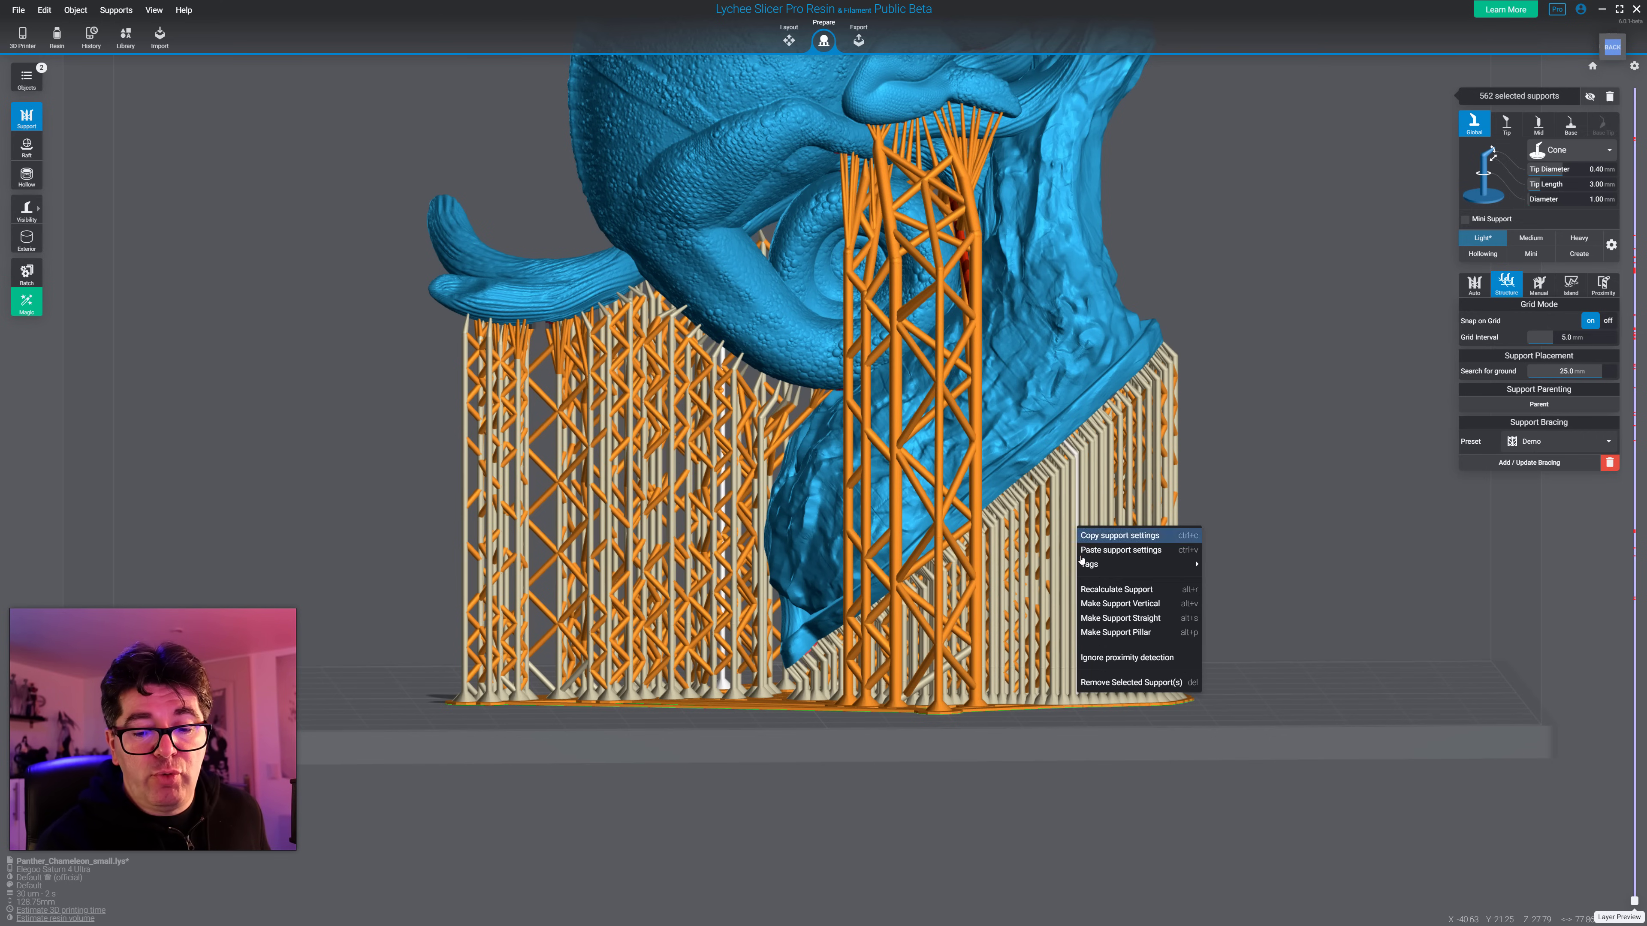
{"action": "left_click", "coordinate": [1101, 590]}
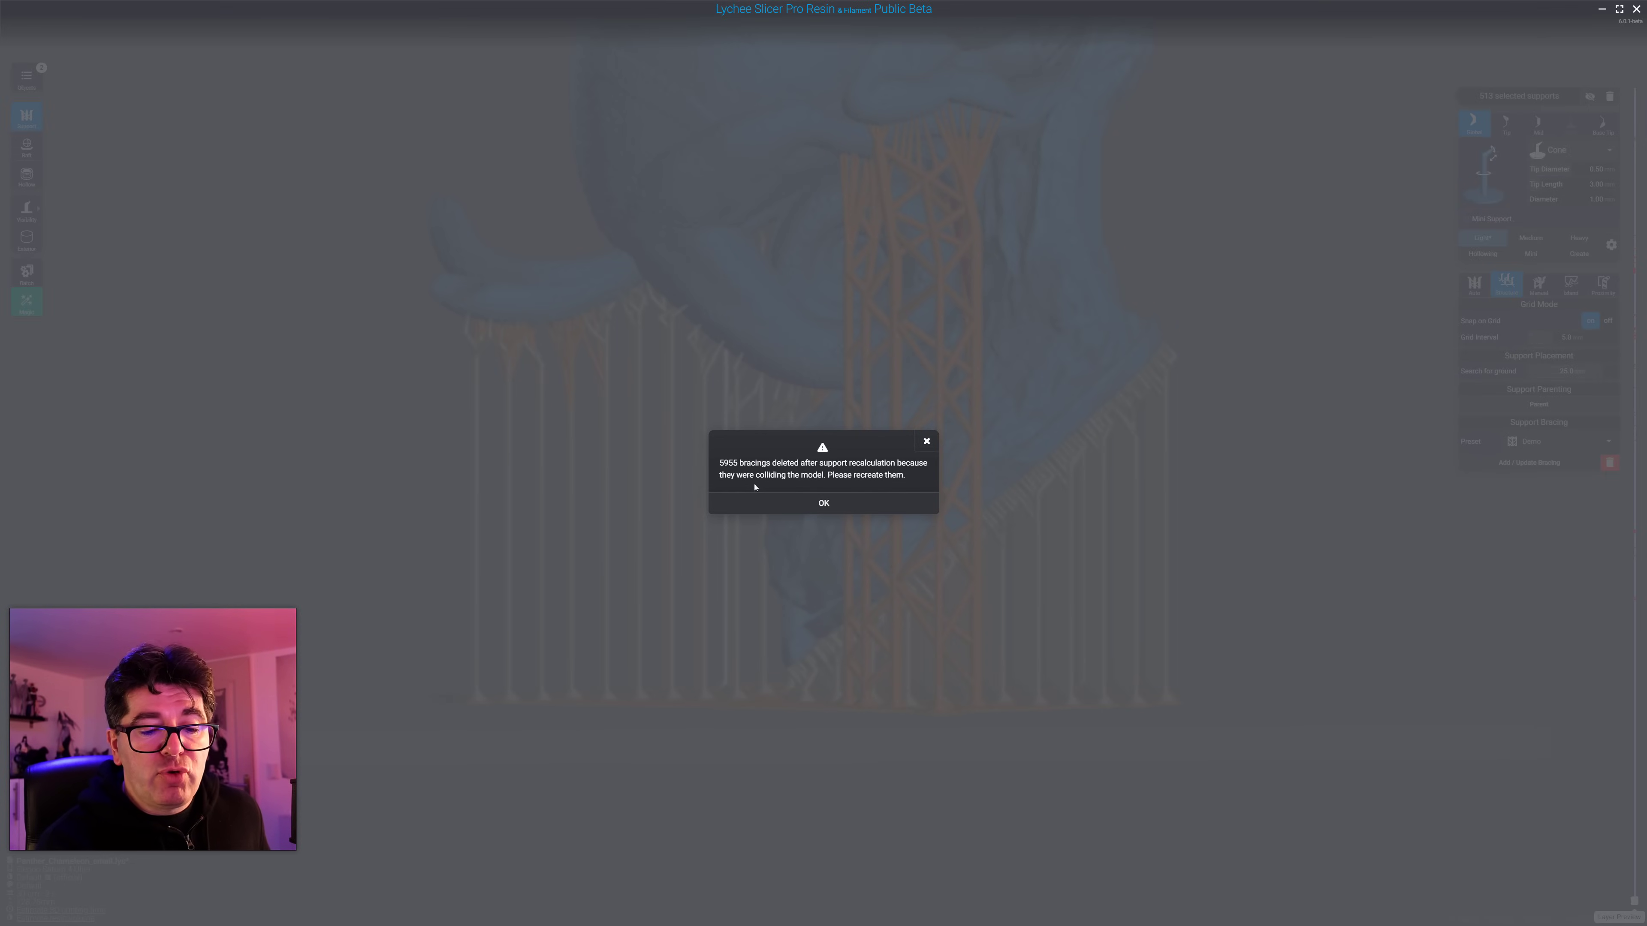
{"action": "left_click", "coordinate": [793, 502]}
{"action": "right_click_drag", "start_coordinate": [793, 508], "coordinate": [557, 570]}
{"action": "right_click_drag", "start_coordinate": [566, 472], "coordinate": [808, 443]}
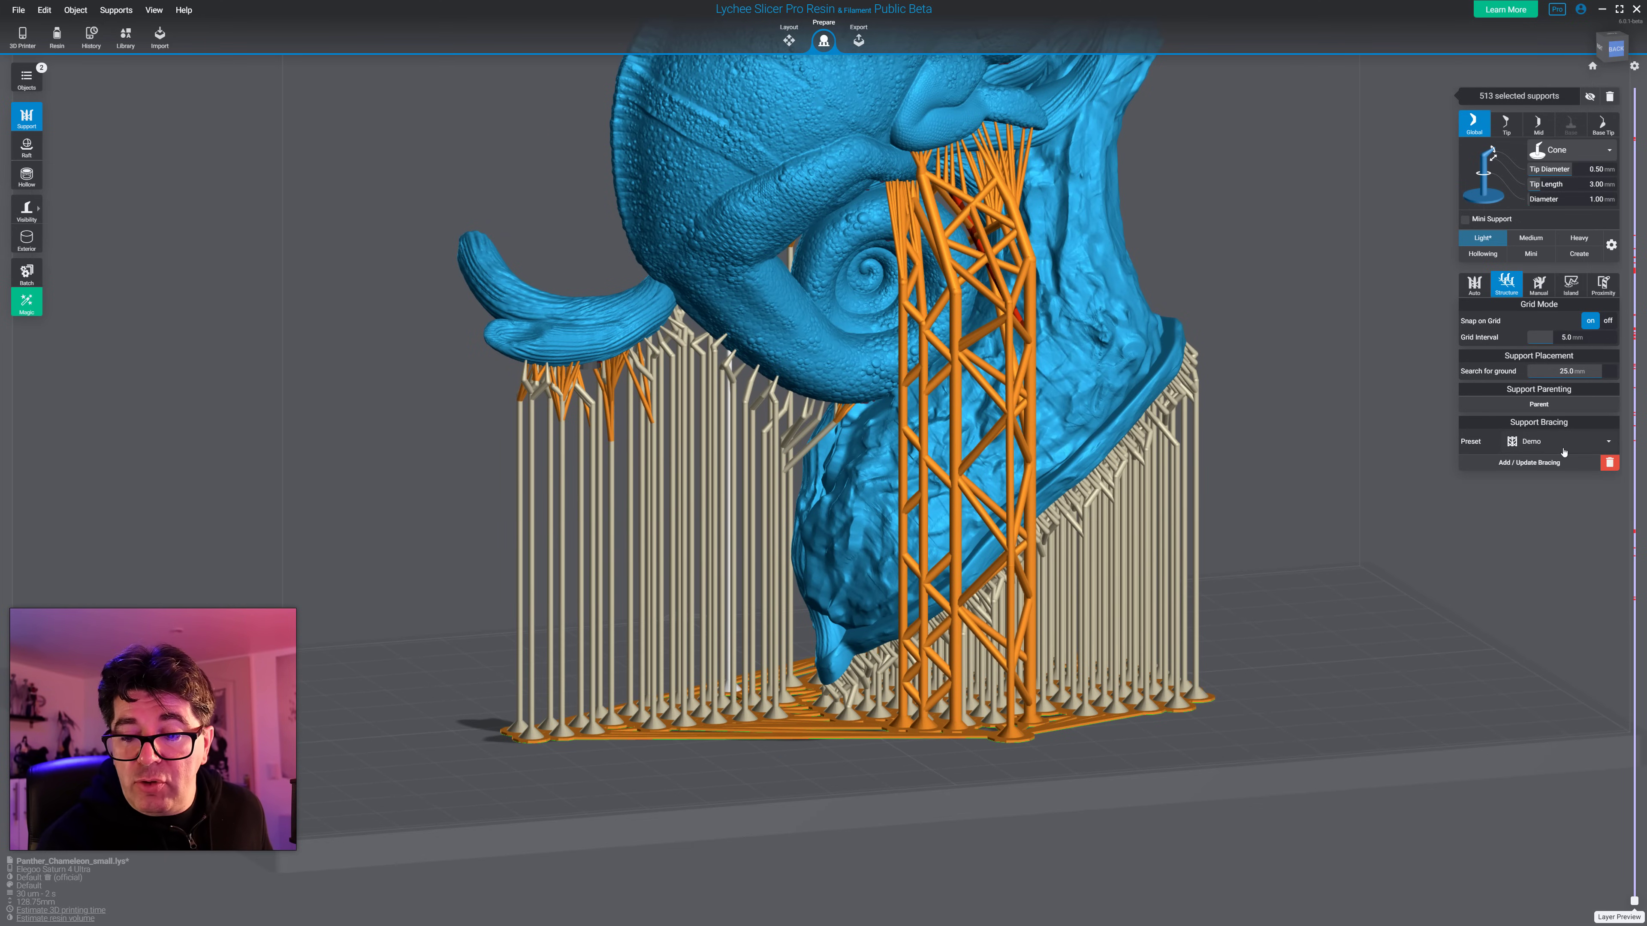
Step: Switch the bracing preset to Default Bracing and add bracing to the recalculated supports
{"action": "left_click", "coordinate": [1563, 450]}
{"action": "left_click", "coordinate": [1520, 509]}
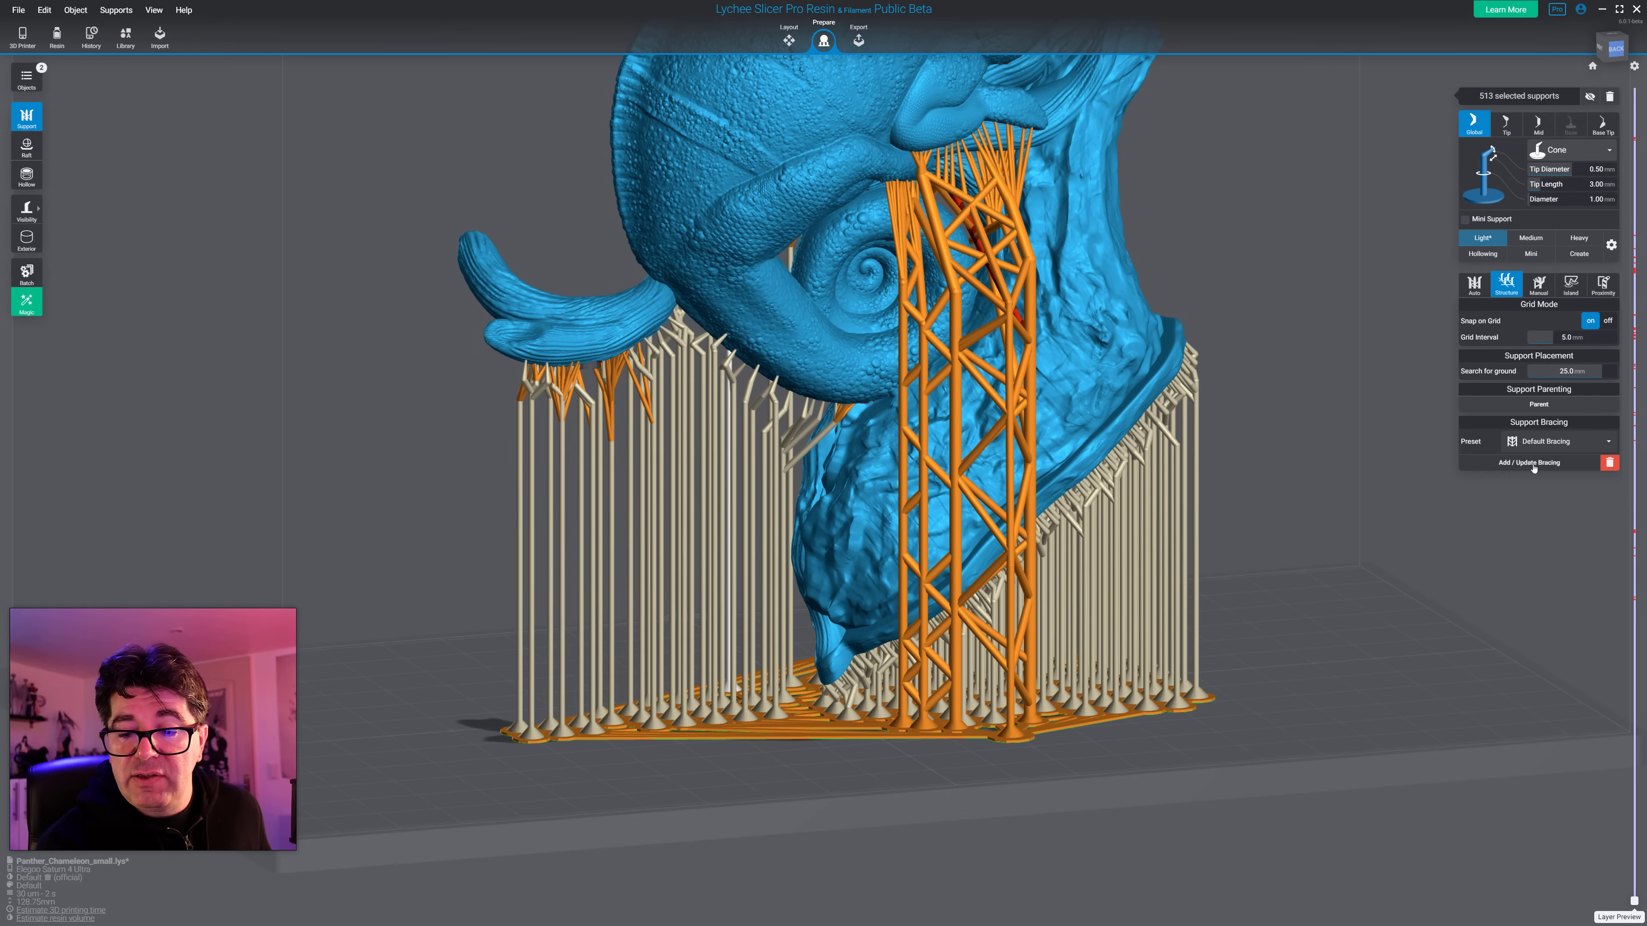
{"action": "left_click", "coordinate": [1530, 463]}
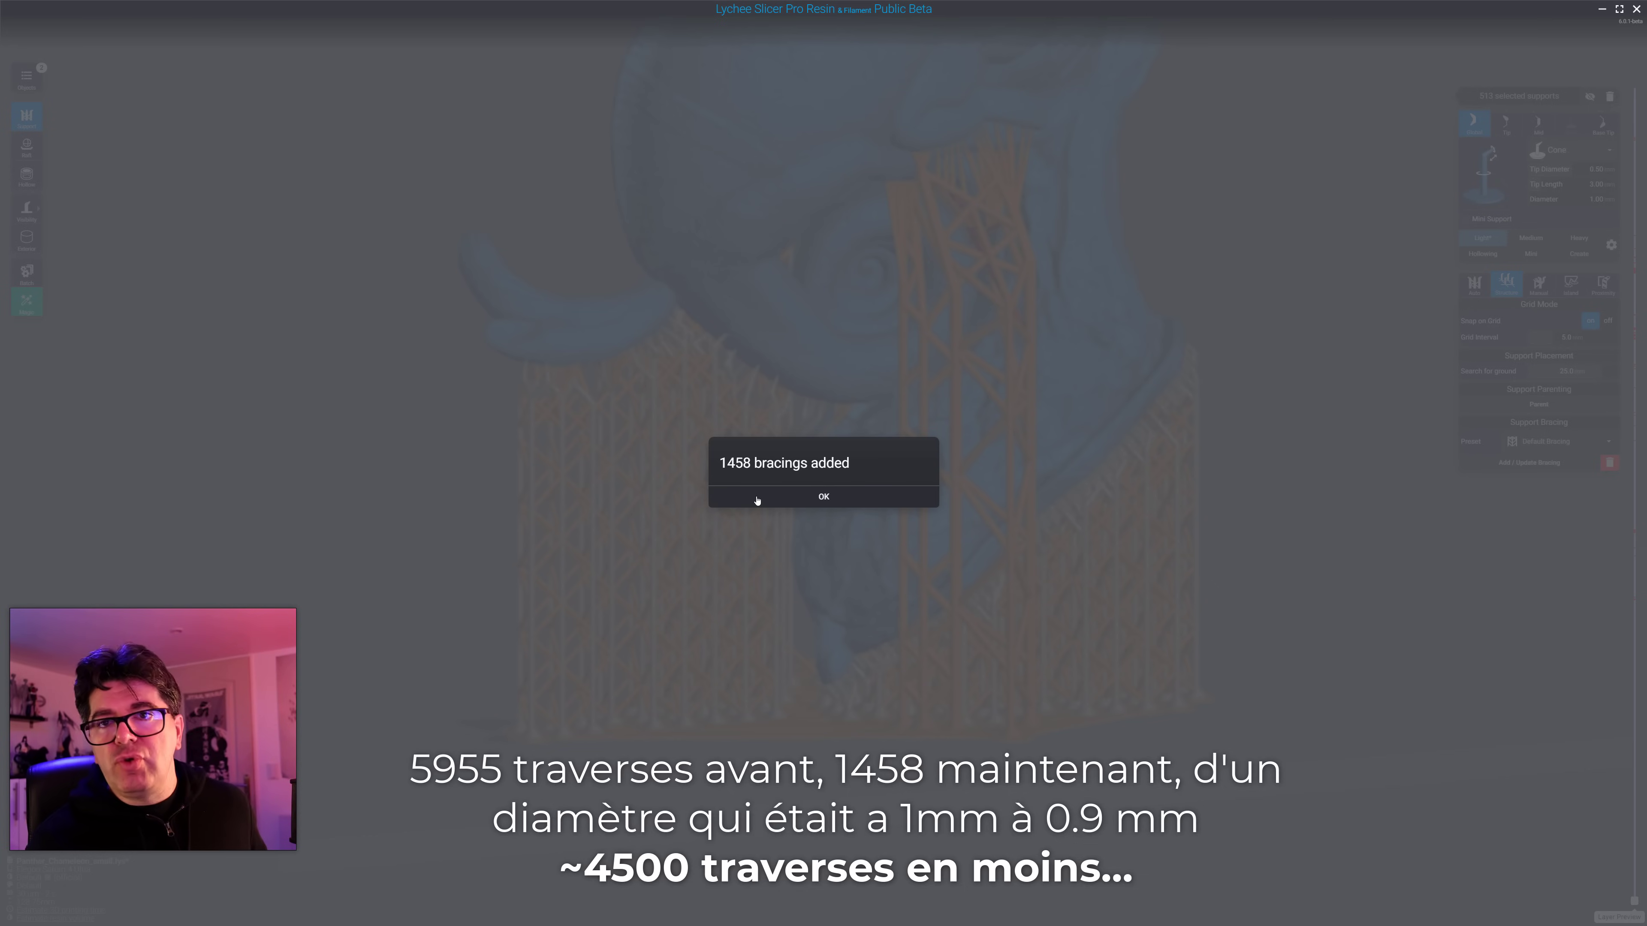
Step: Deselect the supports and examine the rebuilt, grid-aligned bracing from several sides of the chameleon
{"action": "left_click", "coordinate": [757, 500]}
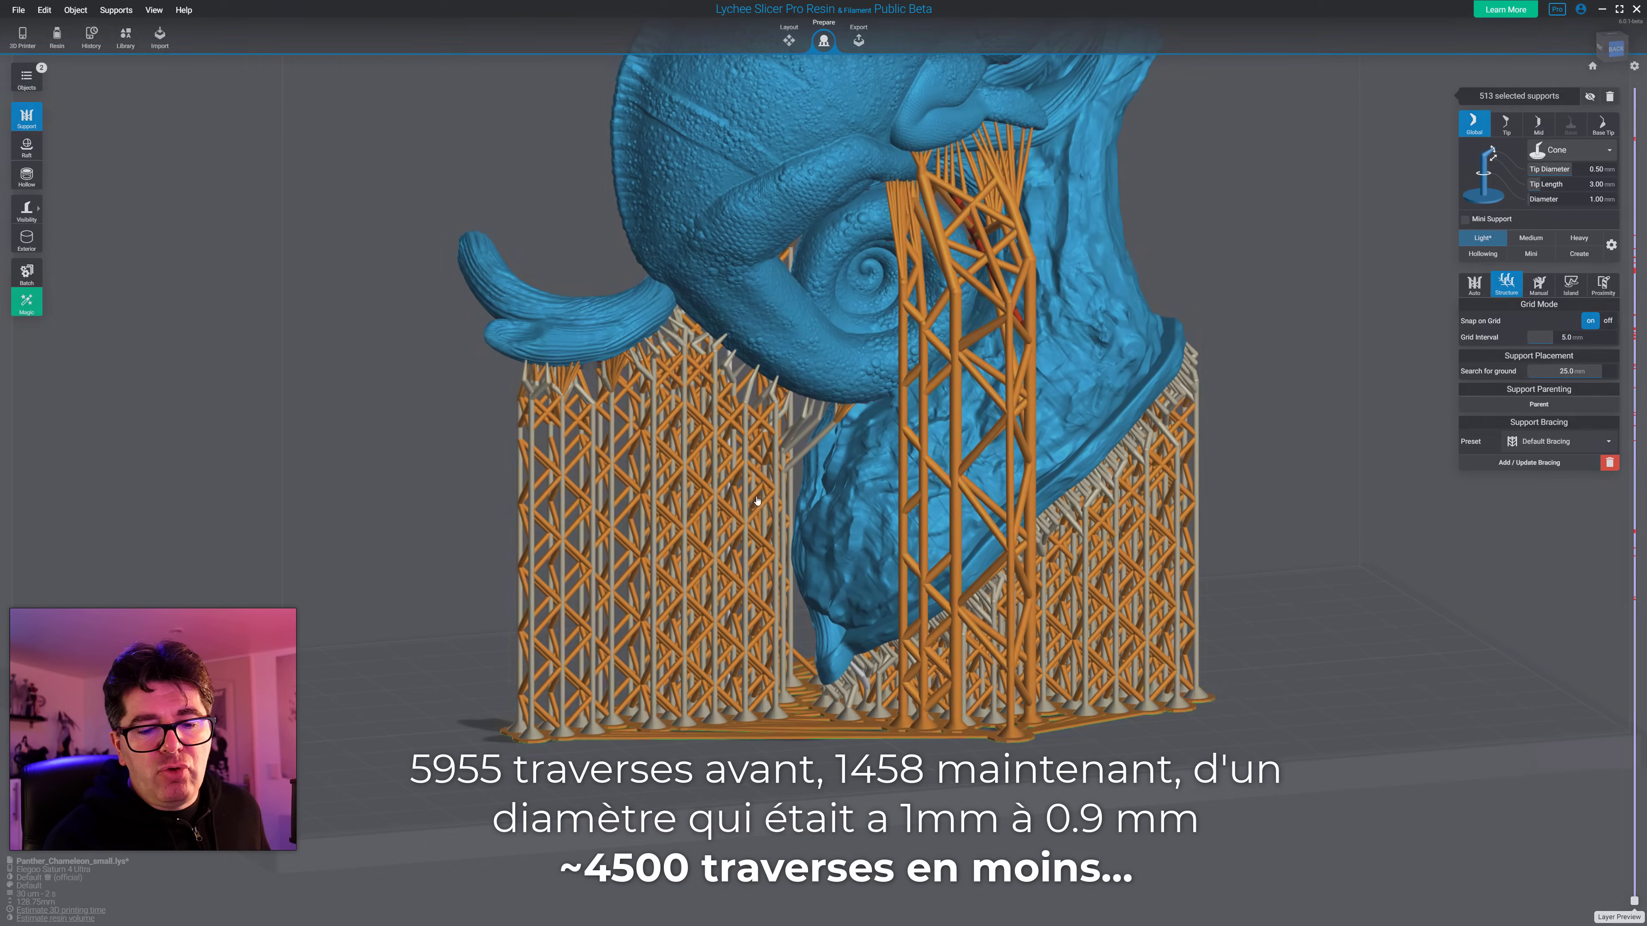
{"action": "left_click_drag", "start_coordinate": [757, 500], "coordinate": [440, 568]}
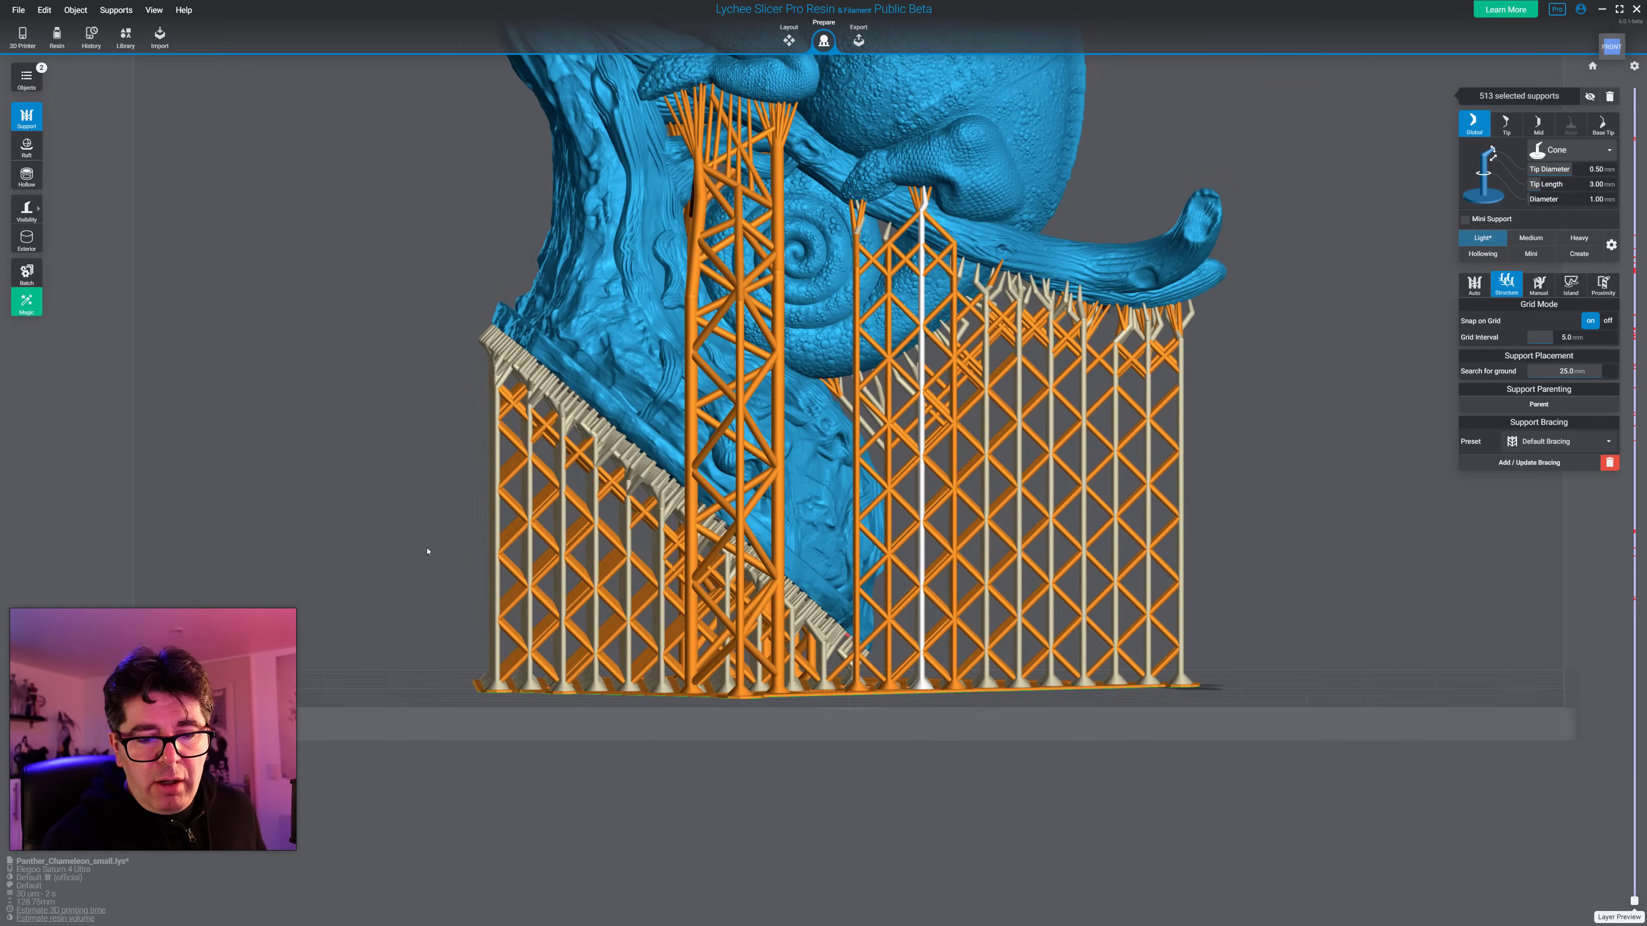
{"action": "left_click", "coordinate": [563, 798]}
{"action": "left_click_drag", "start_coordinate": [562, 798], "coordinate": [737, 777]}
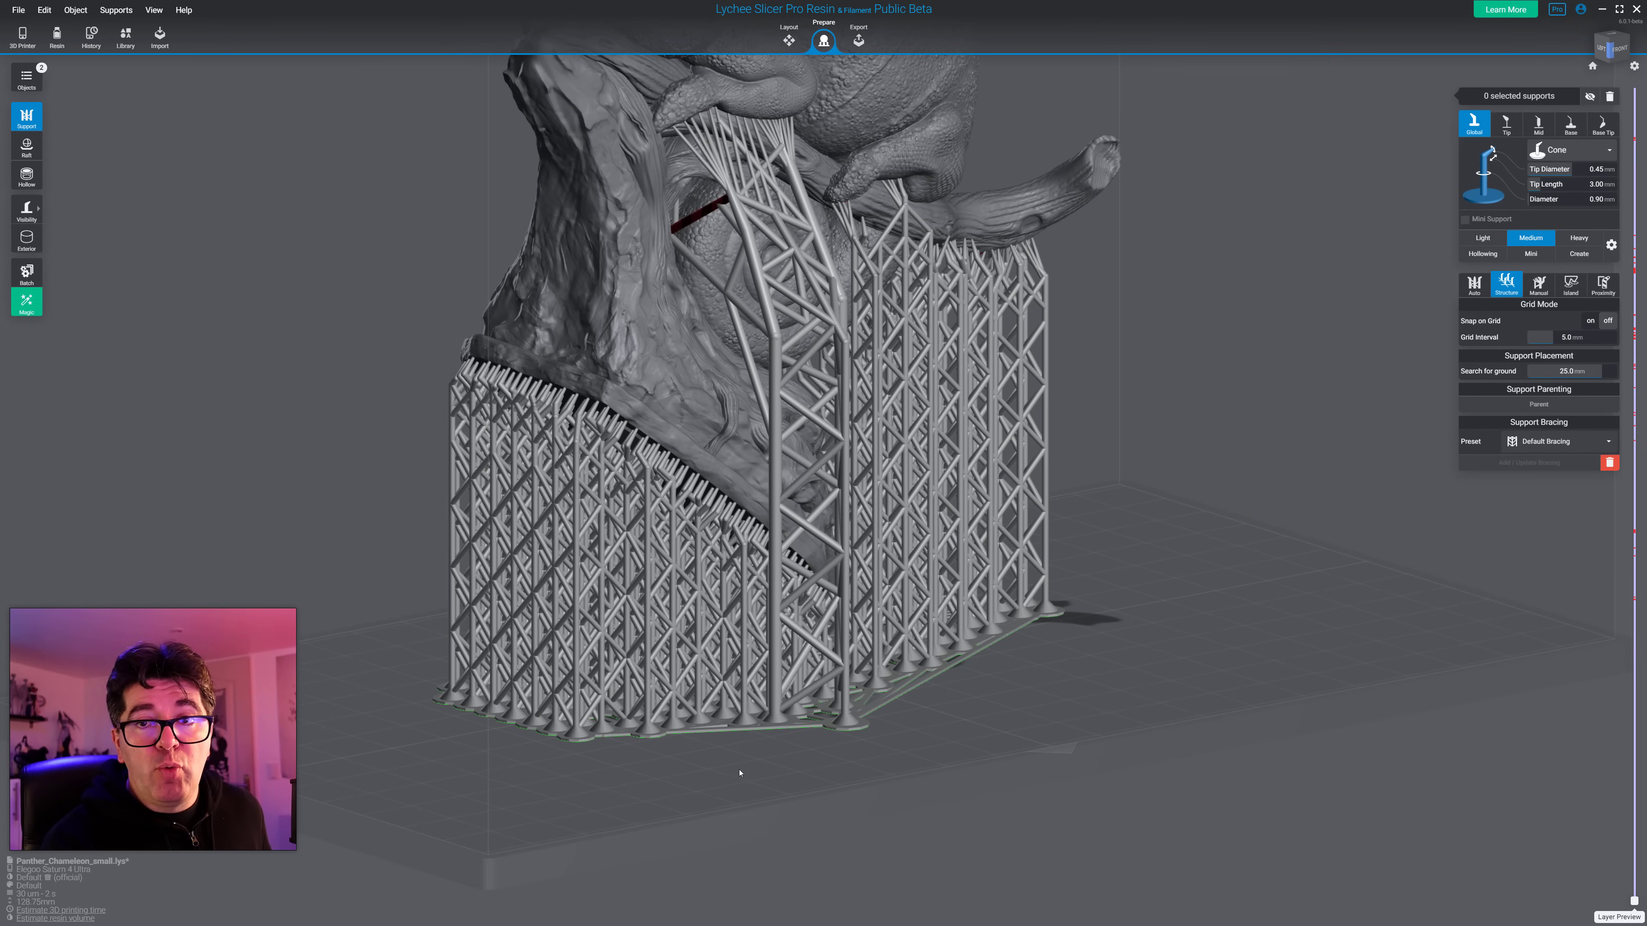
{"action": "scroll", "coordinate": [922, 792], "scroll_direction": "down", "scroll_amount": 5}
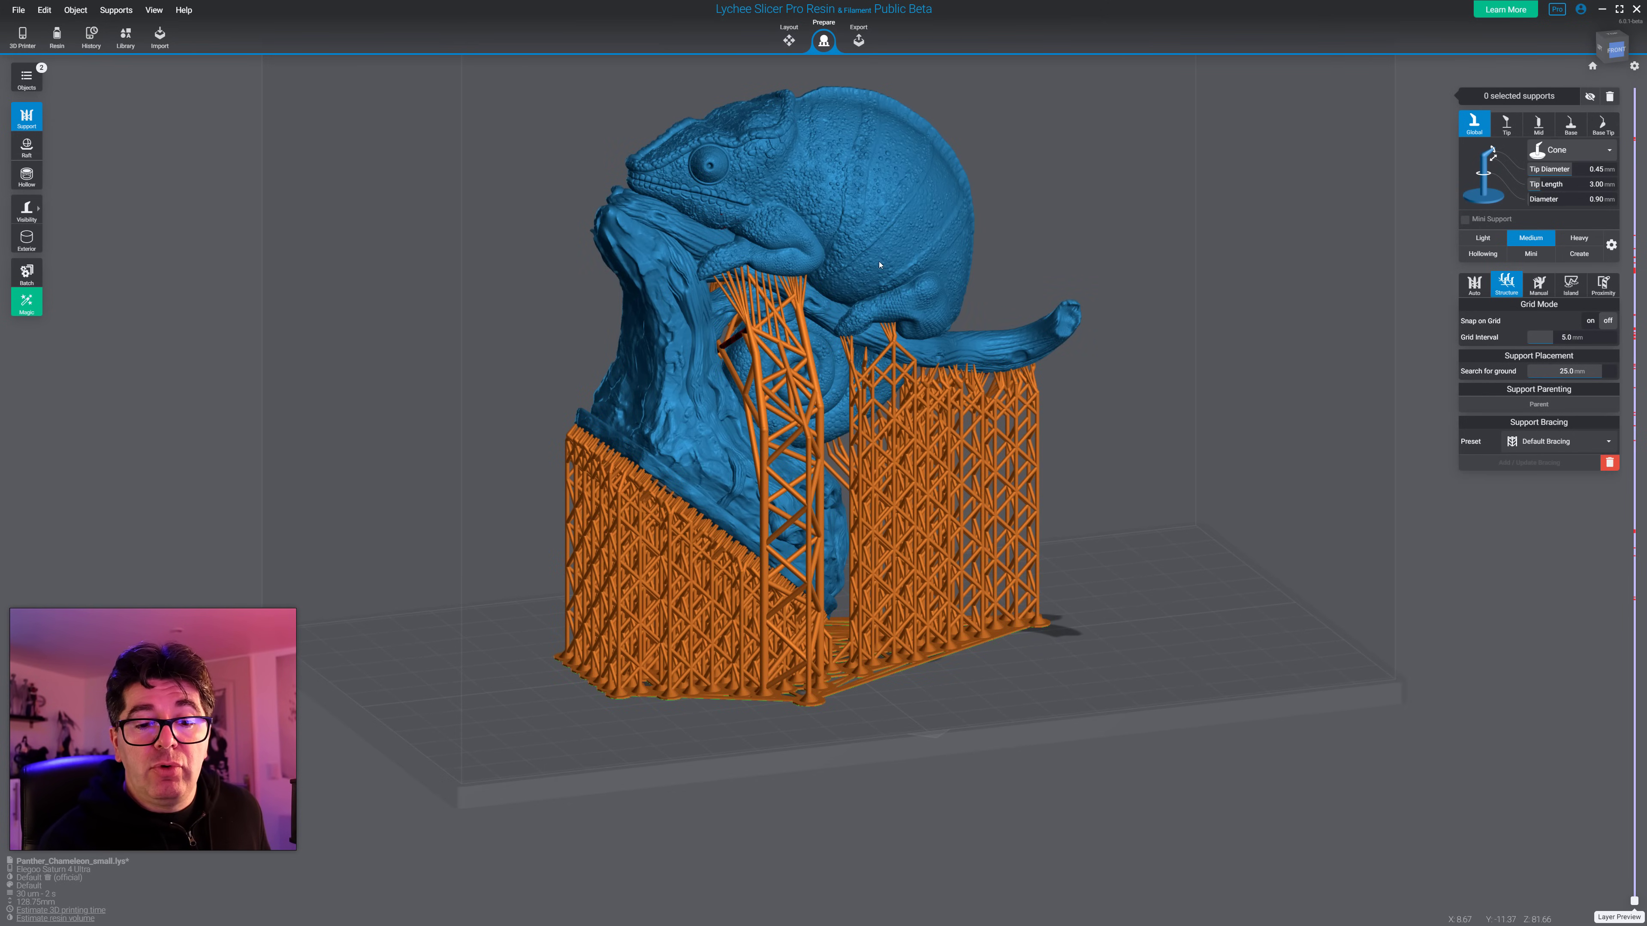
{"action": "left_click_drag", "start_coordinate": [1260, 516], "coordinate": [1206, 516]}
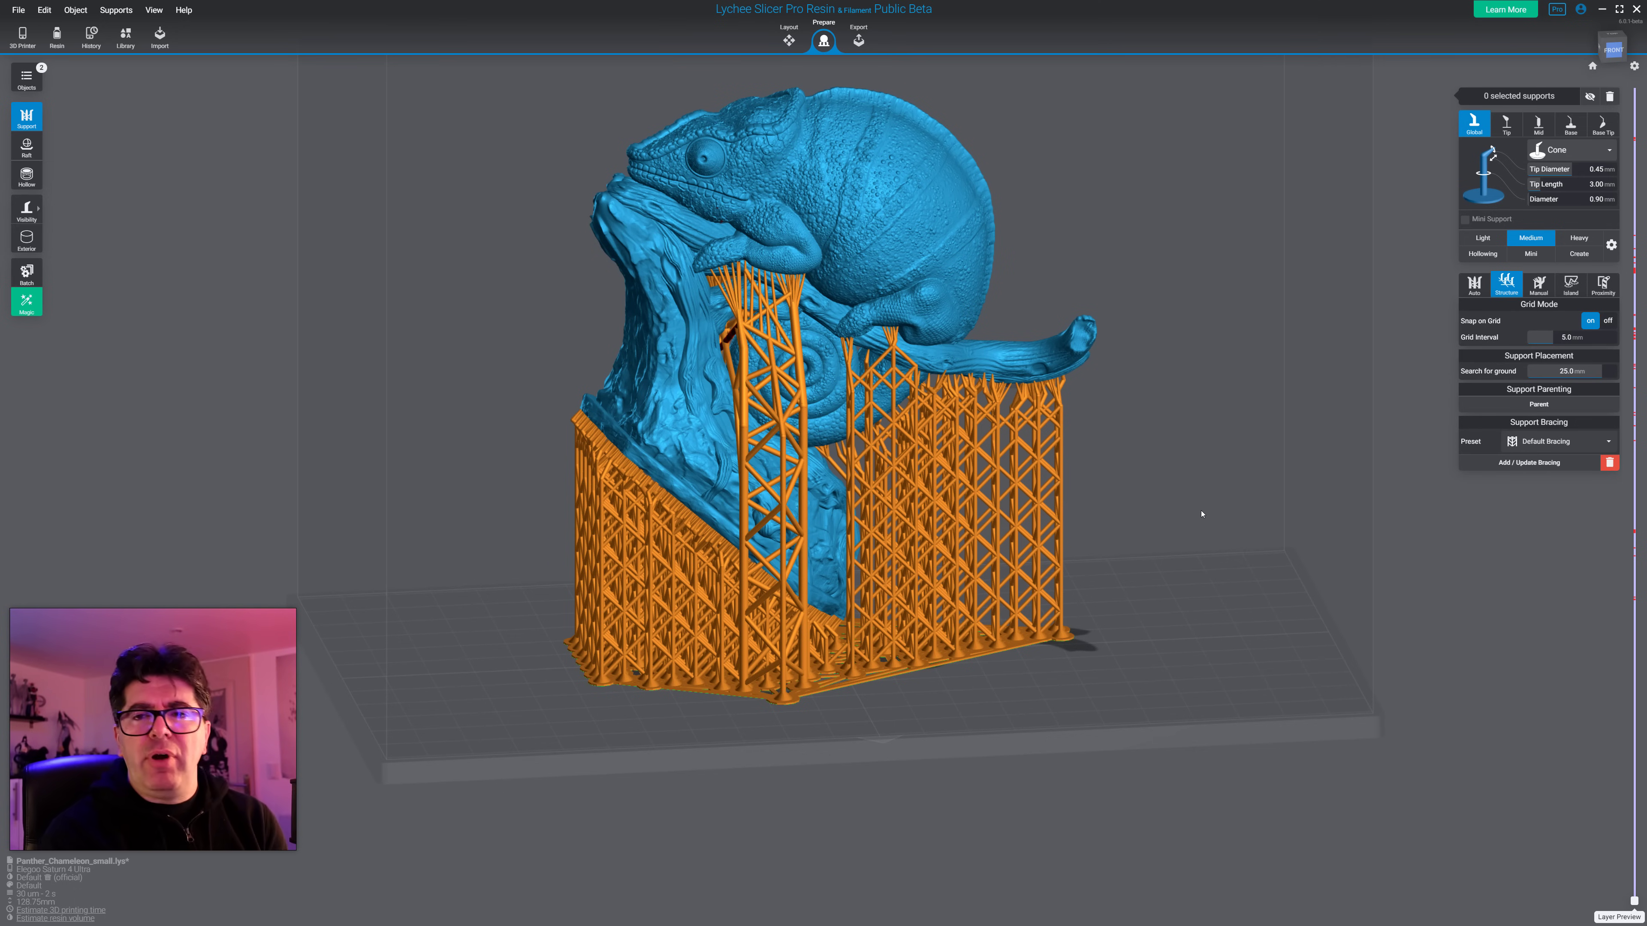
{"action": "left_click_drag", "start_coordinate": [1213, 606], "coordinate": [1201, 617]}
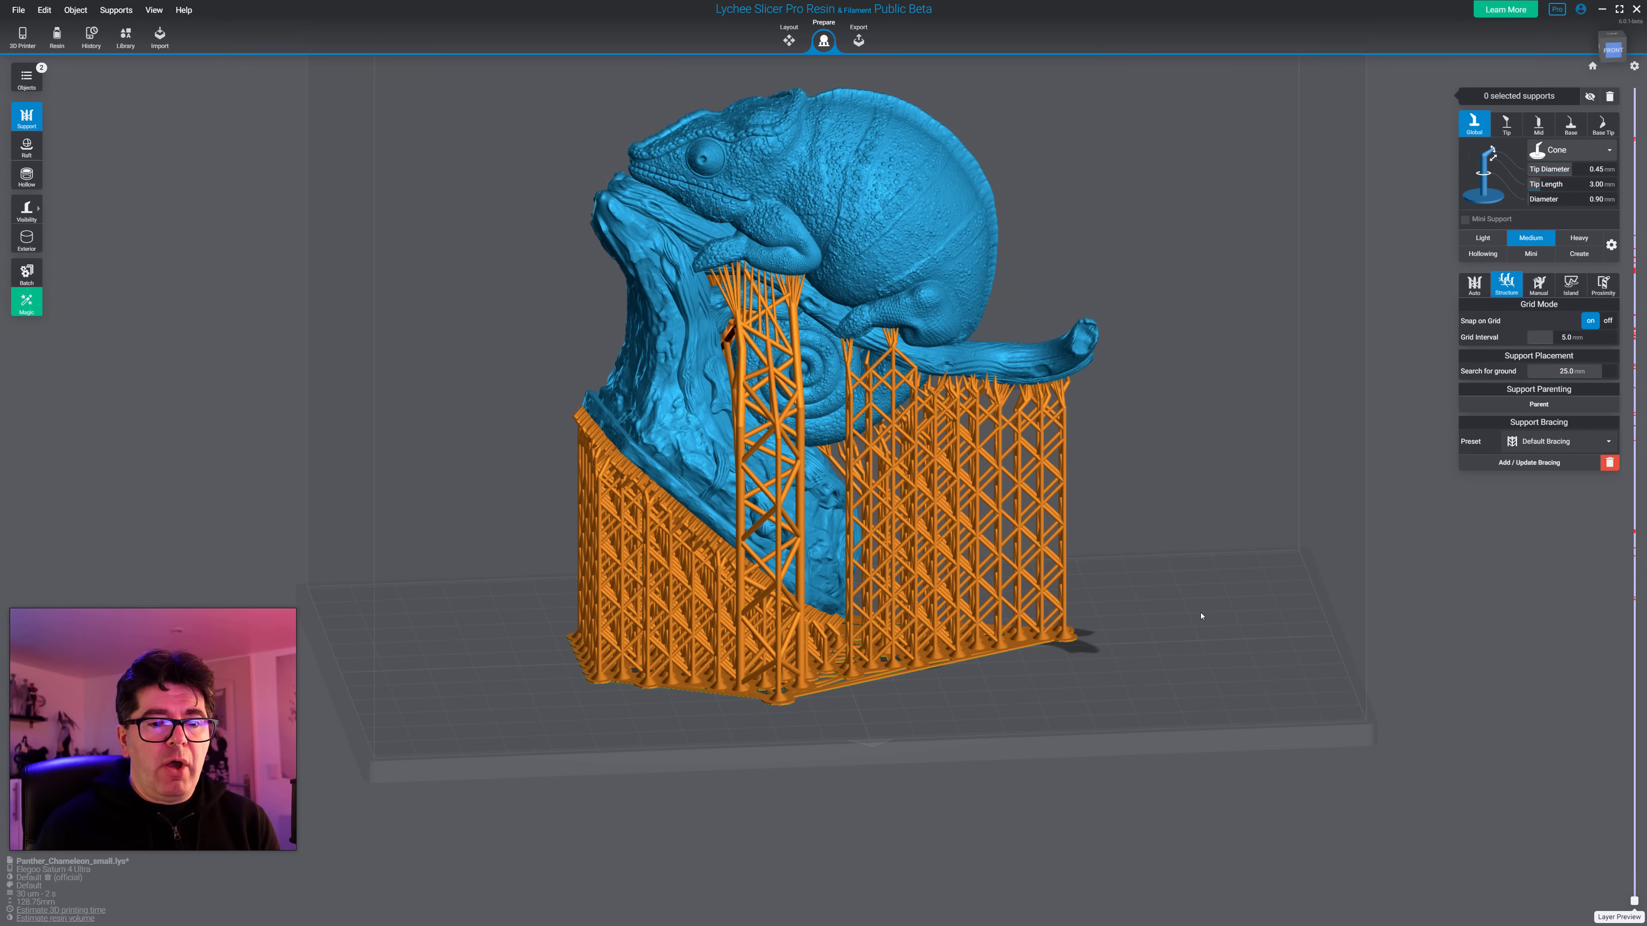
{"action": "mouse_move", "coordinate": [1254, 619]}
{"action": "left_mouse_down"}
{"action": "mouse_move", "coordinate": [1169, 640]}
{"action": "mouse_move", "coordinate": [1261, 631]}
{"action": "left_mouse_up"}
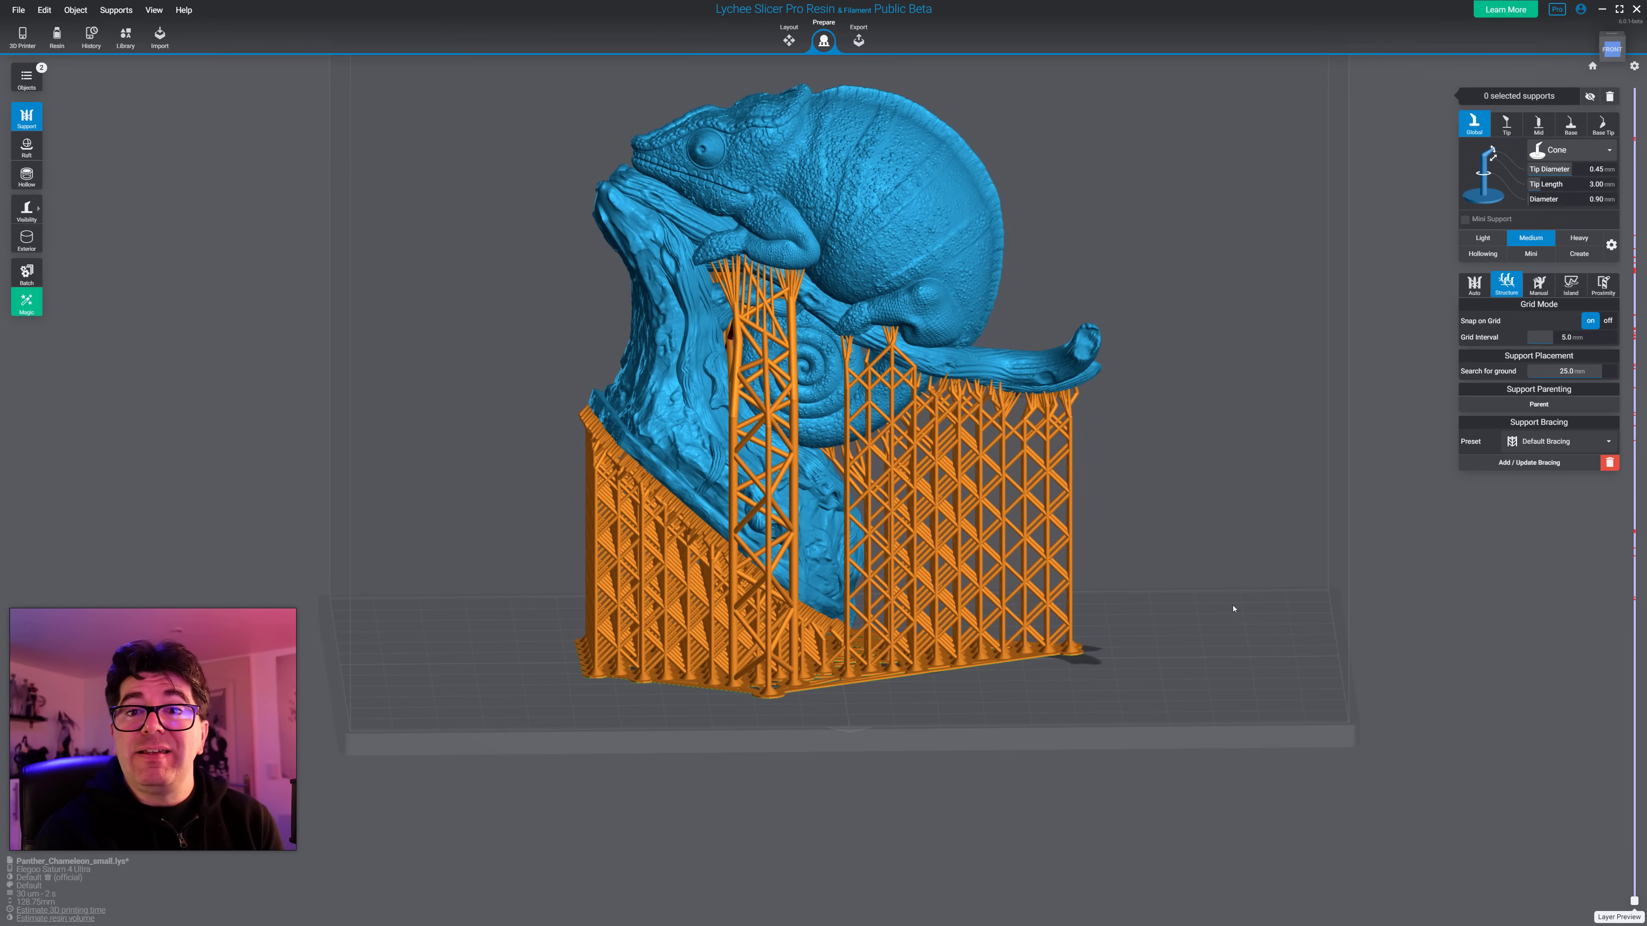
Step: Show the supported chameleon at real scale beside the cola can and banana in the export view, and inspect its proportions
{"action": "left_click", "coordinate": [859, 40]}
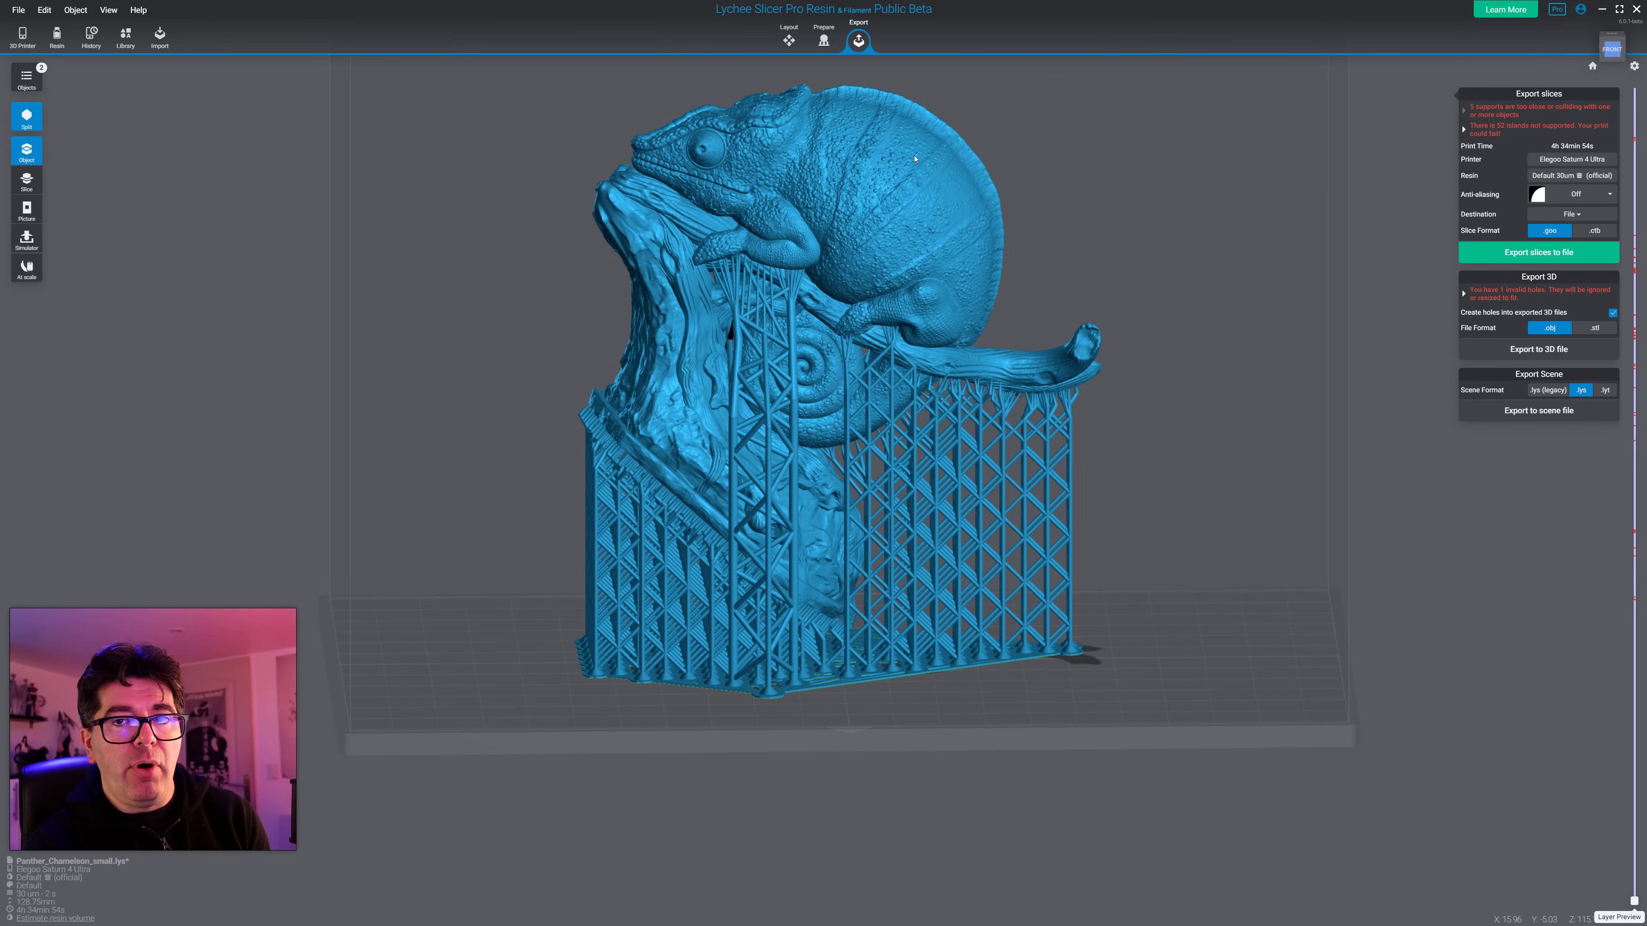
{"action": "left_click_drag", "start_coordinate": [664, 148], "coordinate": [344, 286]}
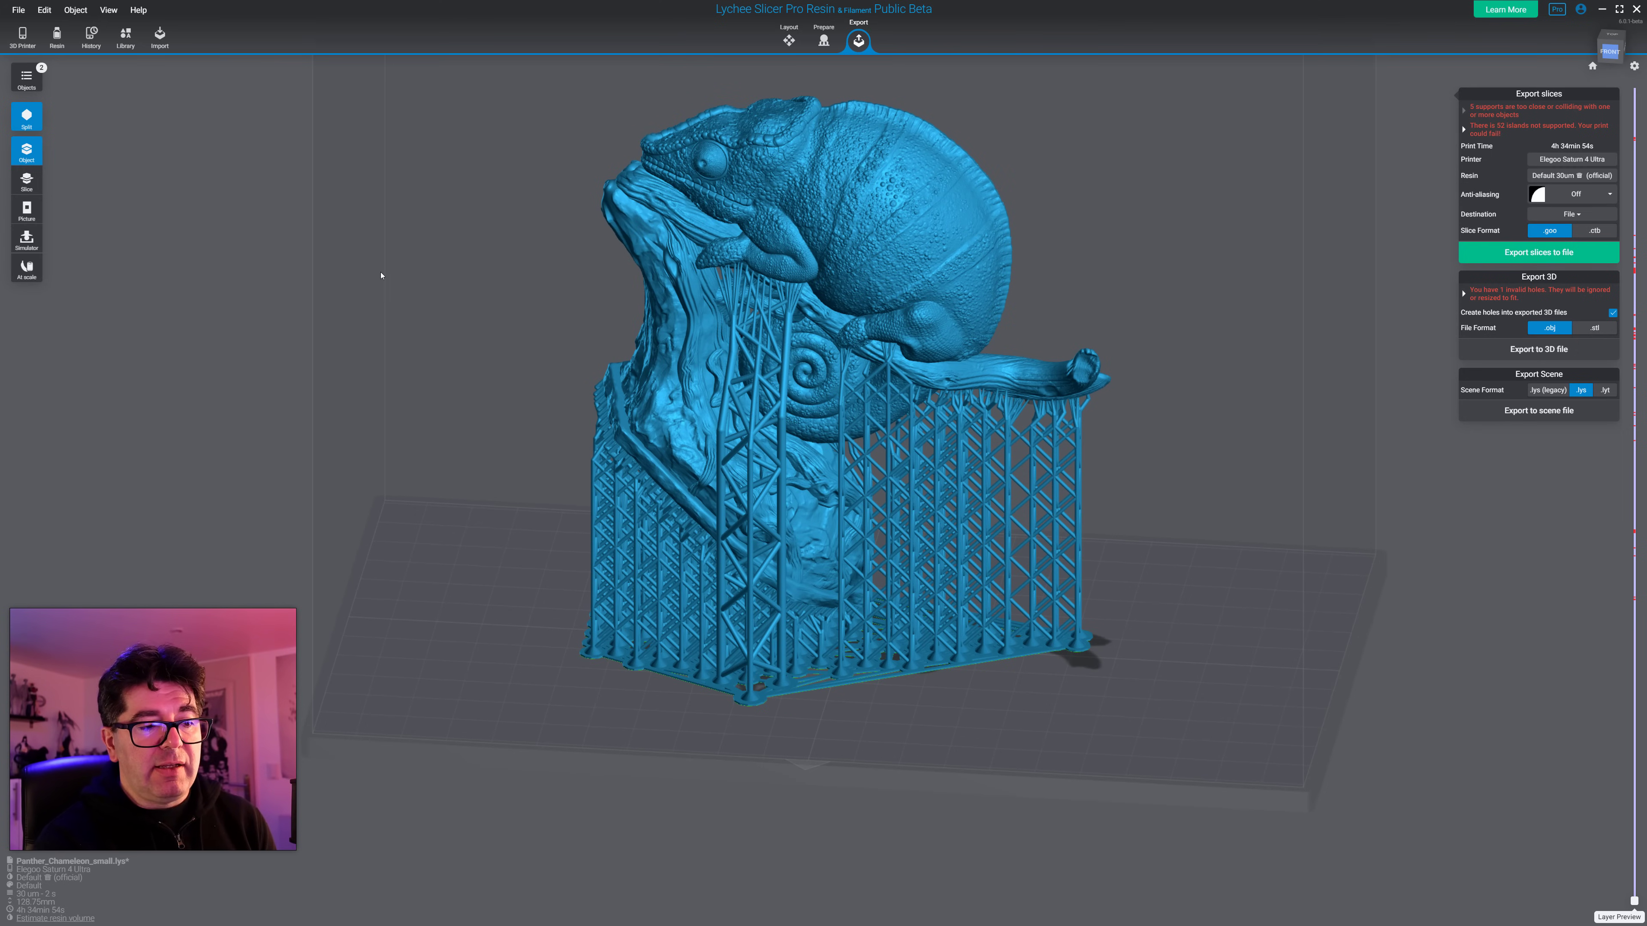
{"action": "left_click", "coordinate": [27, 270]}
{"action": "left_click_drag", "start_coordinate": [350, 372], "coordinate": [518, 359]}
{"action": "scroll", "coordinate": [518, 358], "scroll_direction": "down", "scroll_amount": 5}
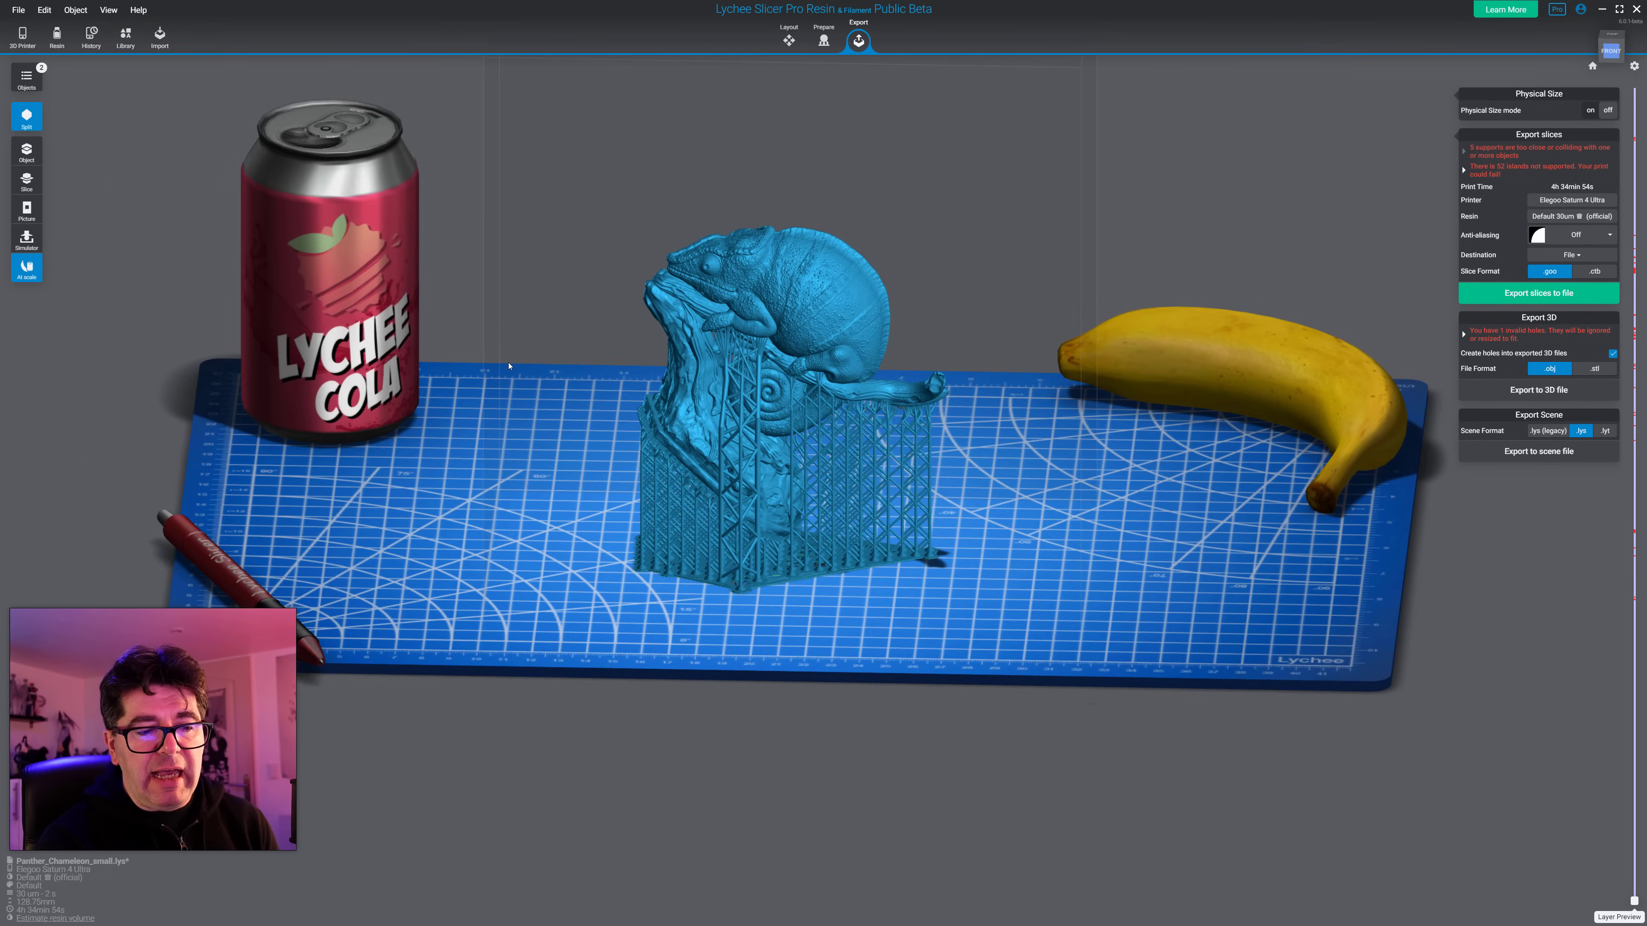
{"action": "right_click_drag", "start_coordinate": [465, 358], "coordinate": [422, 240]}
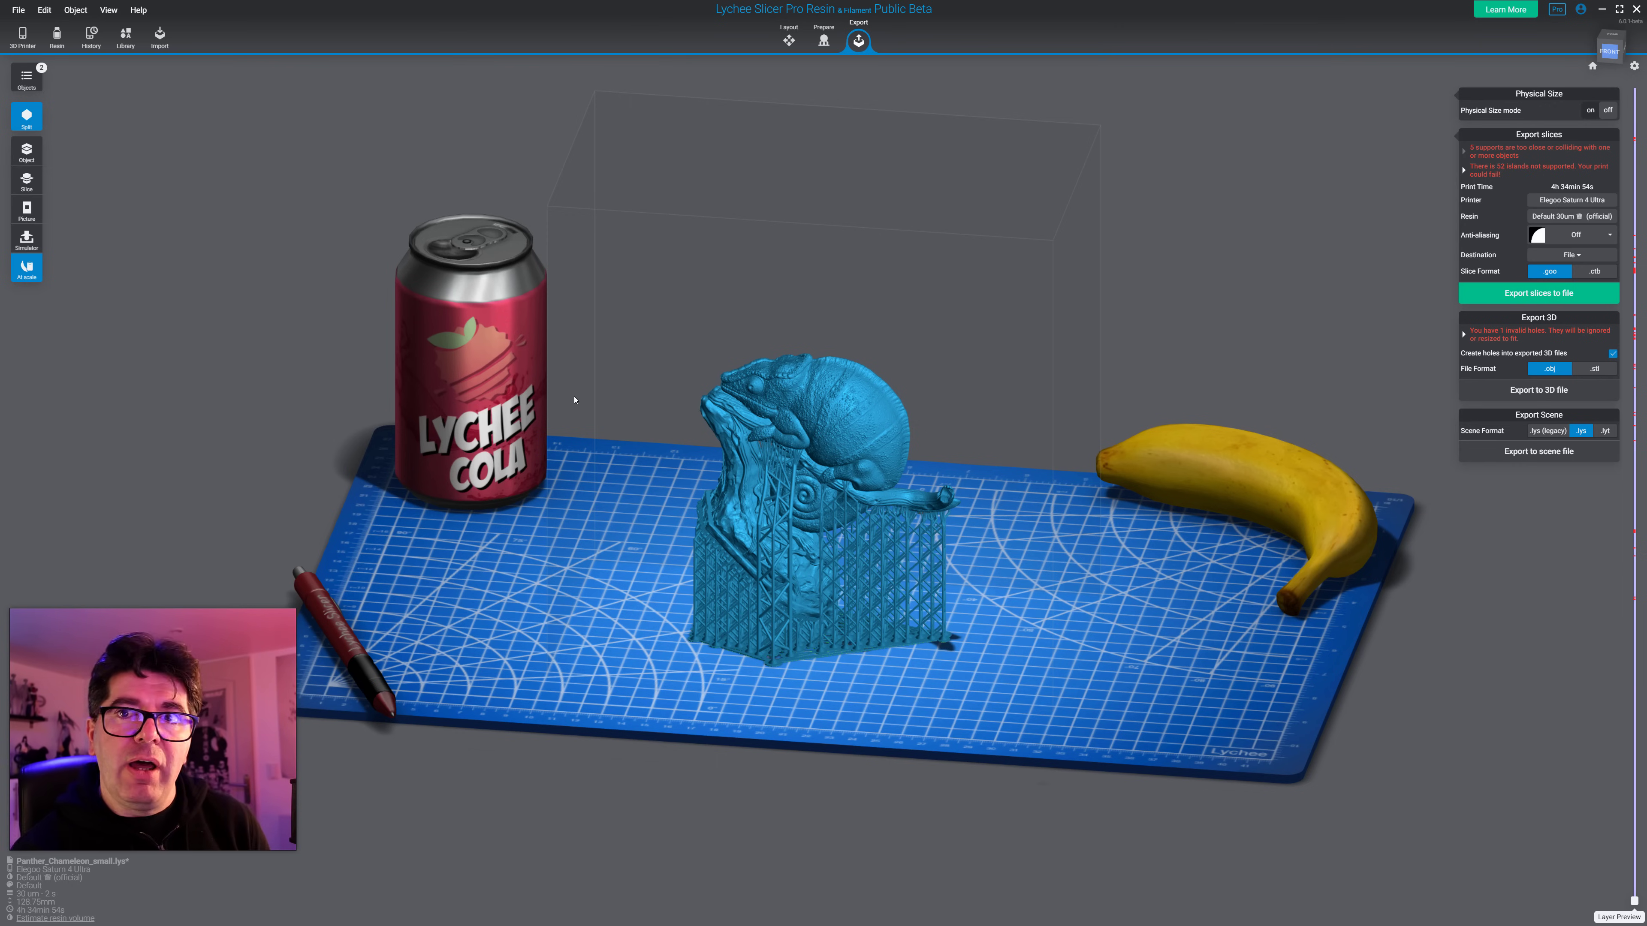
{"action": "right_click_drag", "start_coordinate": [574, 400], "coordinate": [642, 785]}
{"action": "right_click_drag", "start_coordinate": [1025, 740], "coordinate": [1318, 155]}
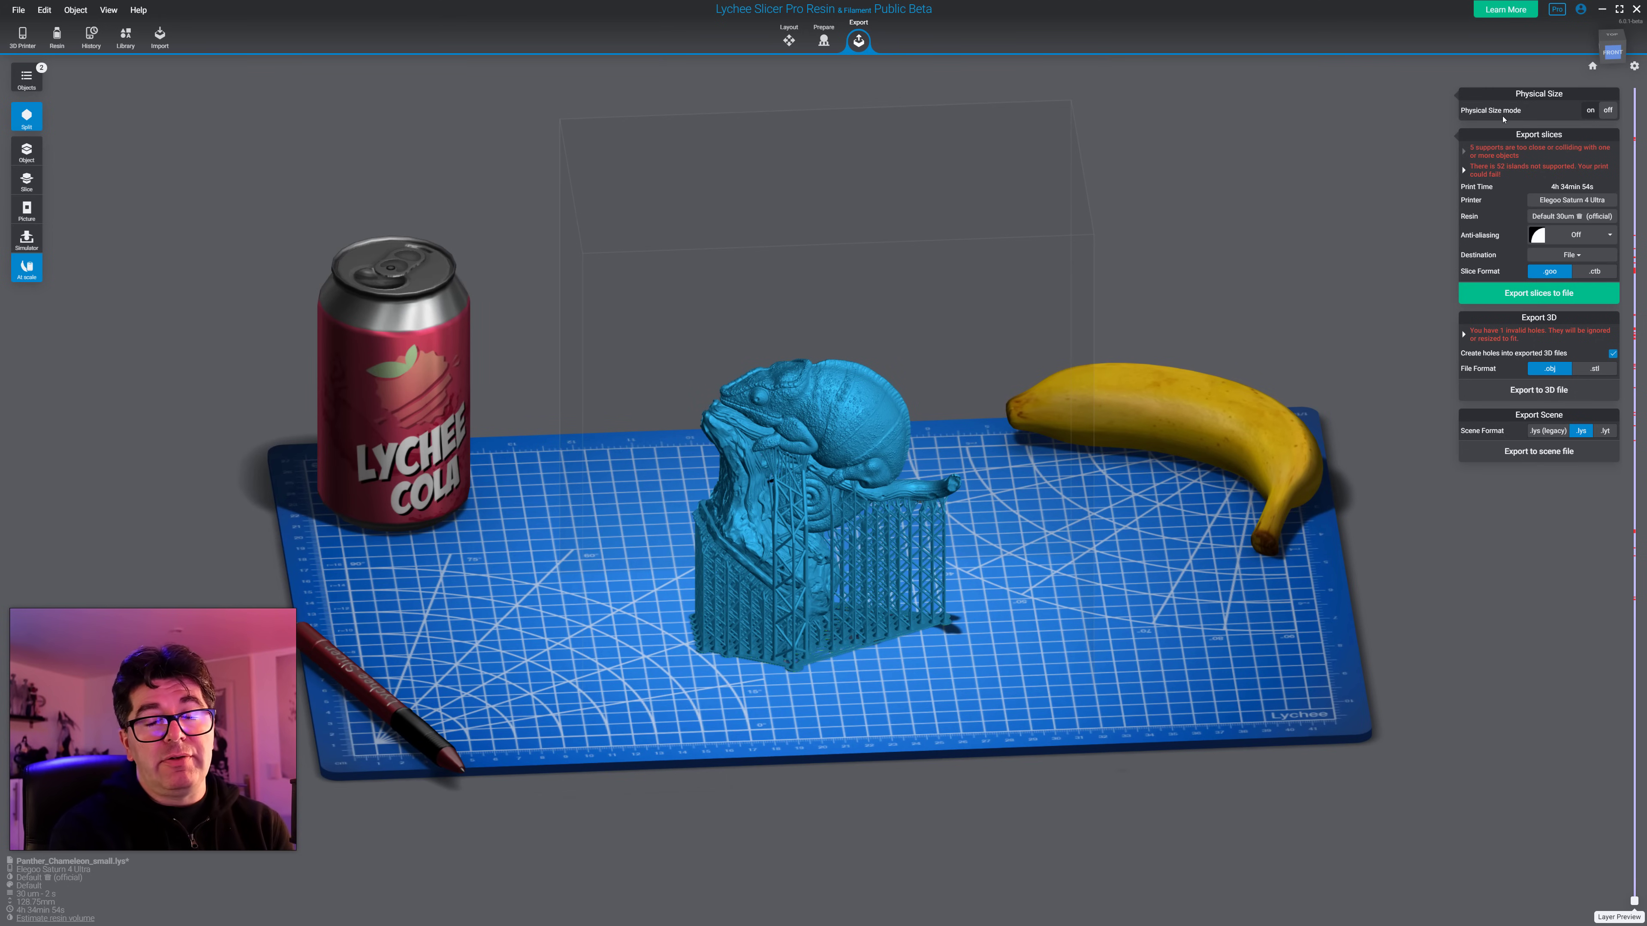
Step: Turn on Physical Size mode and view the chameleon at its true physical size
{"action": "left_click", "coordinate": [1591, 110]}
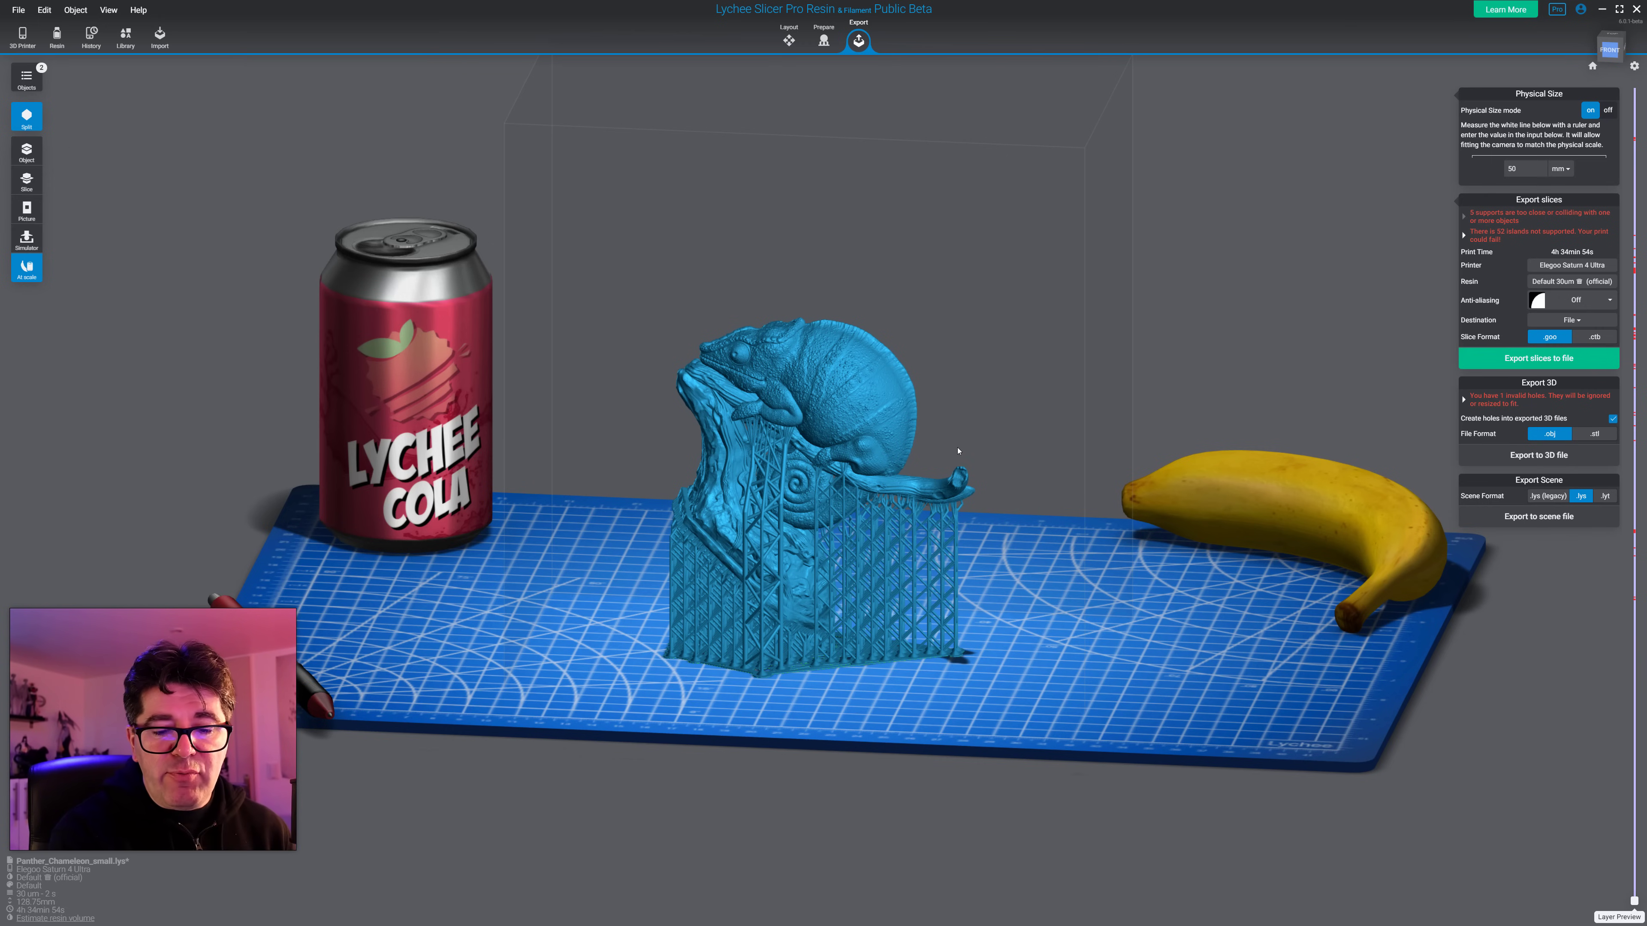
{"action": "mouse_move", "coordinate": [1002, 460]}
{"action": "left_mouse_down"}
{"action": "mouse_move", "coordinate": [1077, 416]}
{"action": "mouse_move", "coordinate": [1014, 446]}
{"action": "left_mouse_up"}
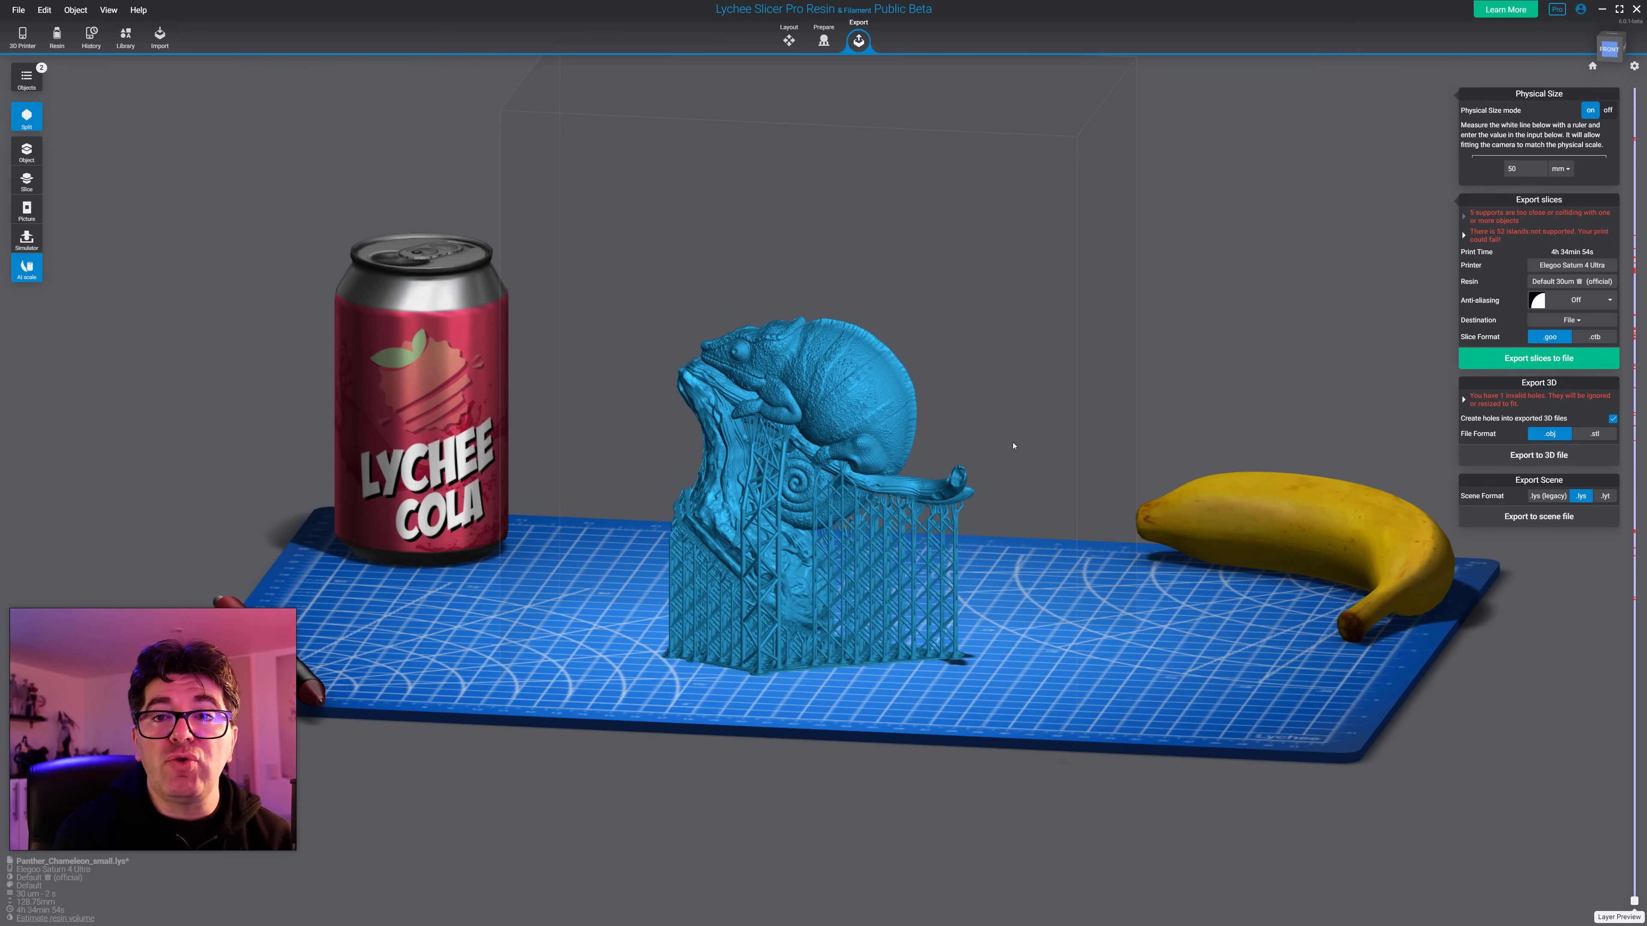
{"action": "left_click_drag", "start_coordinate": [1006, 446], "coordinate": [1000, 447]}
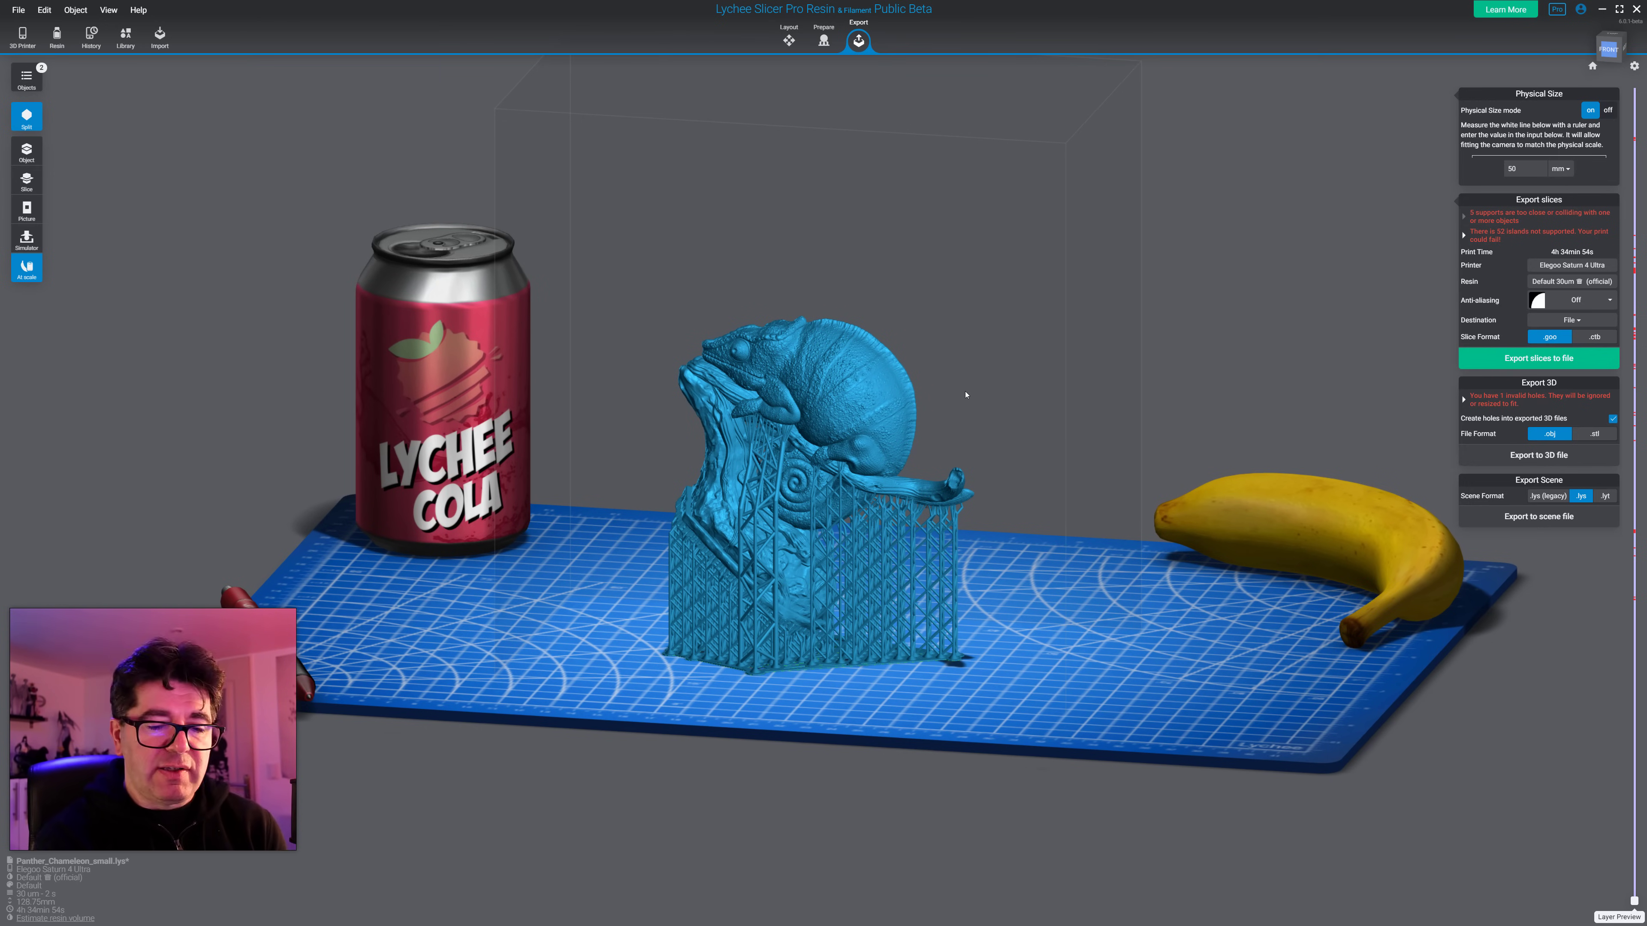
{"action": "left_click_drag", "start_coordinate": [965, 394], "coordinate": [992, 485]}
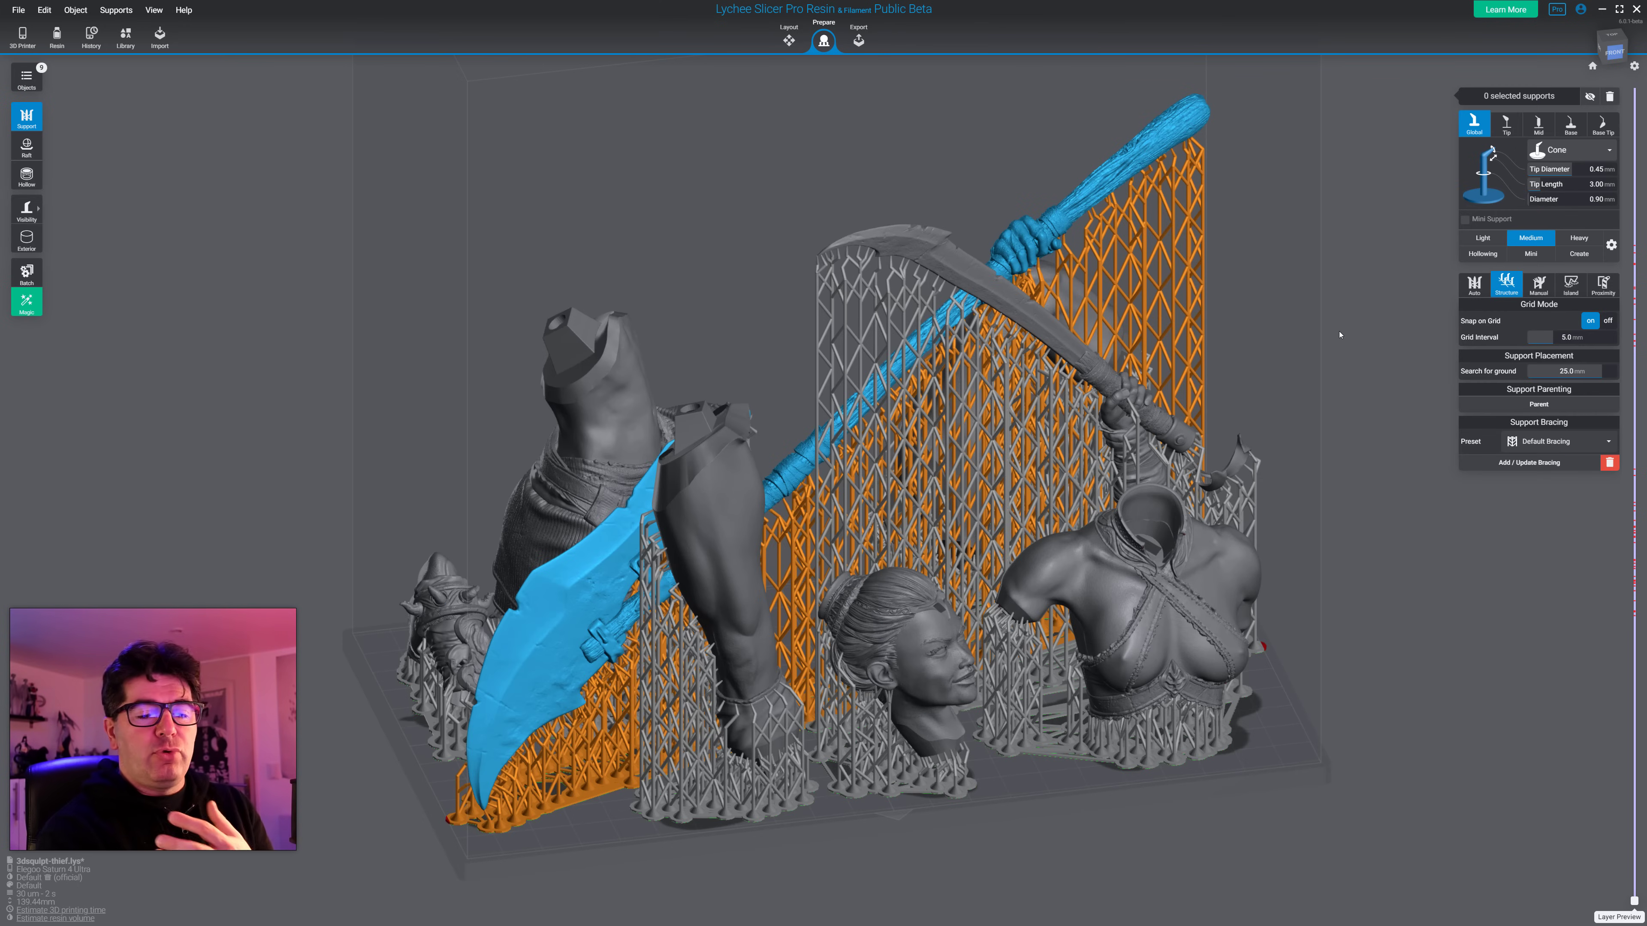
{"action": "left_click_drag", "start_coordinate": [1339, 335], "coordinate": [1308, 320]}
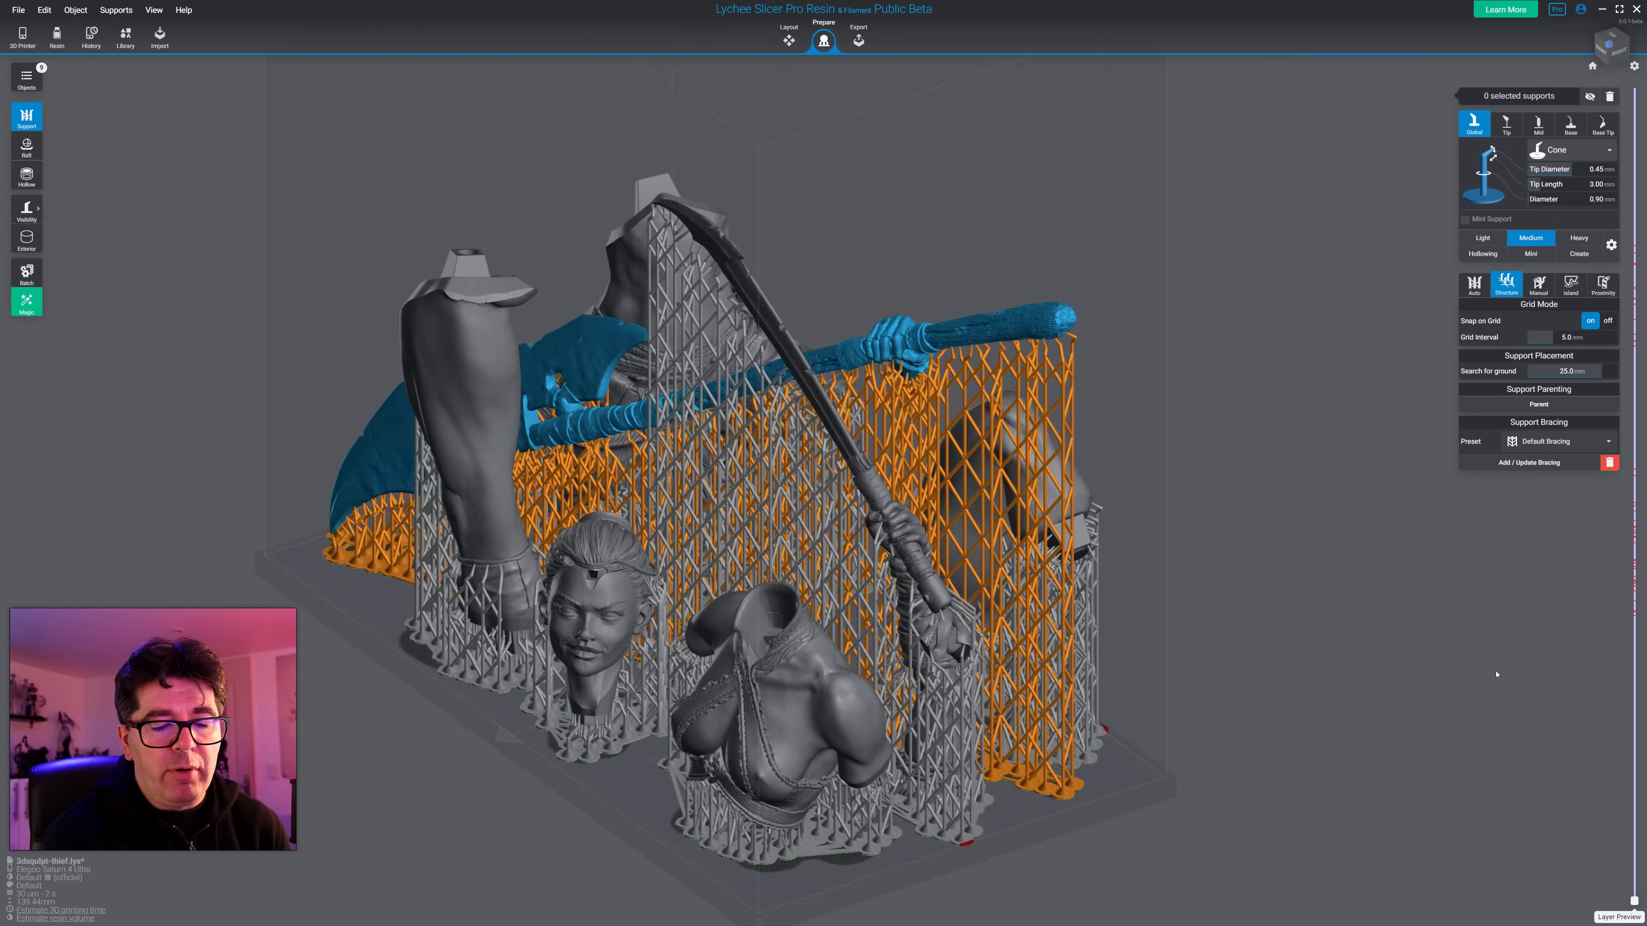
{"action": "right_click_drag", "start_coordinate": [1495, 675], "coordinate": [1497, 591]}
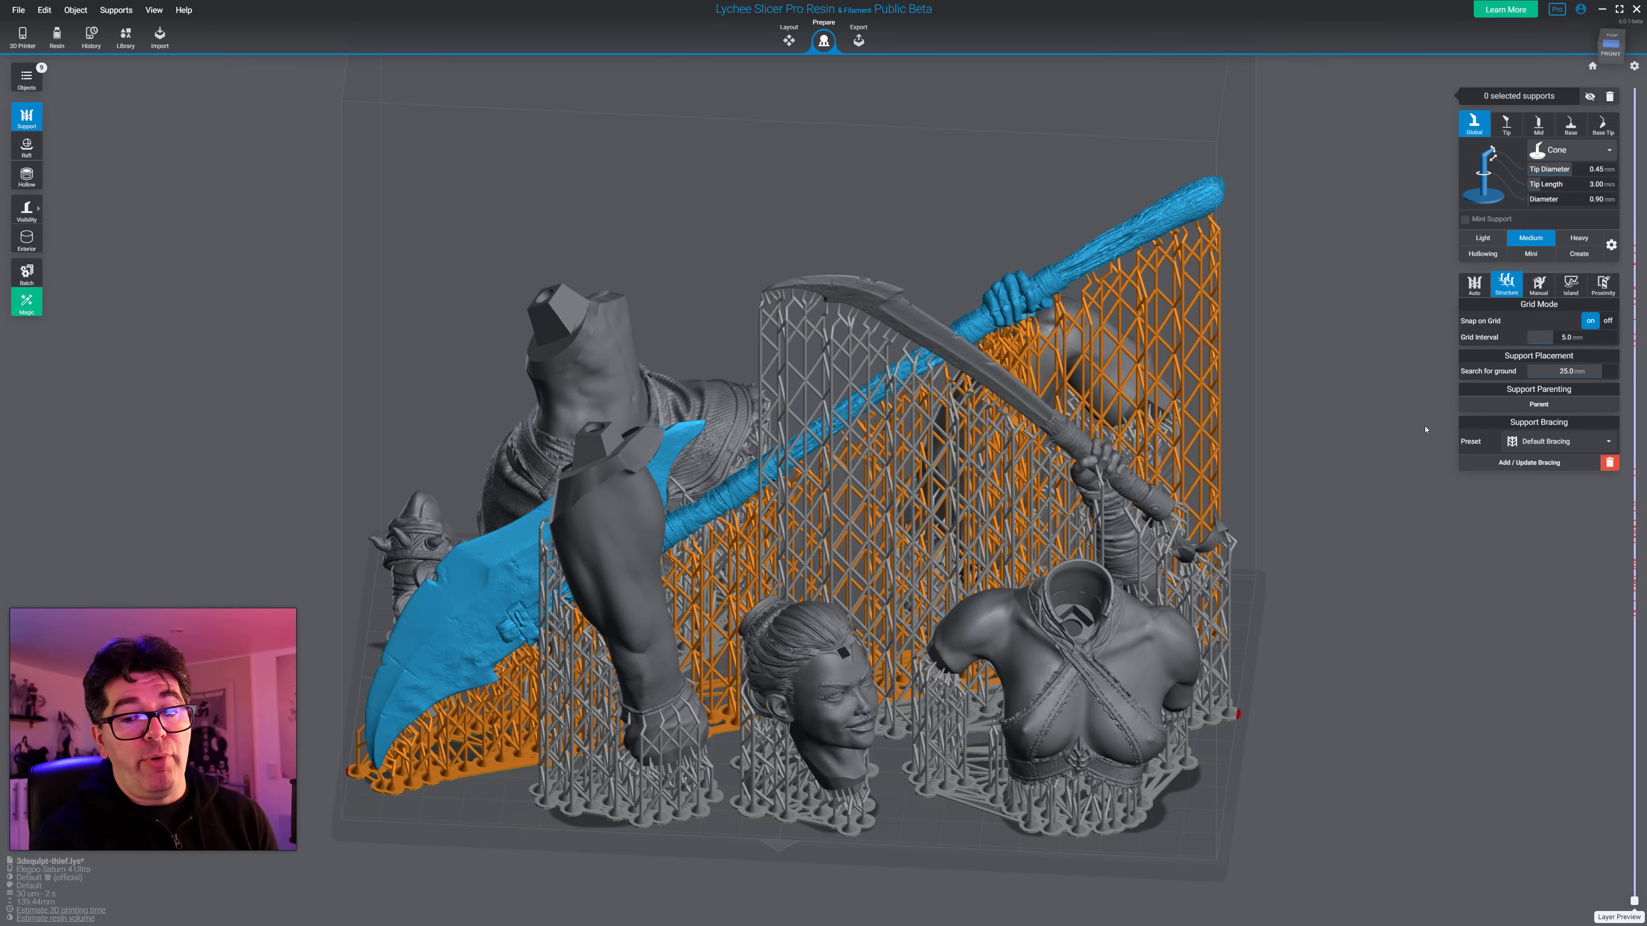
{"action": "left_click_drag", "start_coordinate": [1314, 529], "coordinate": [1364, 549]}
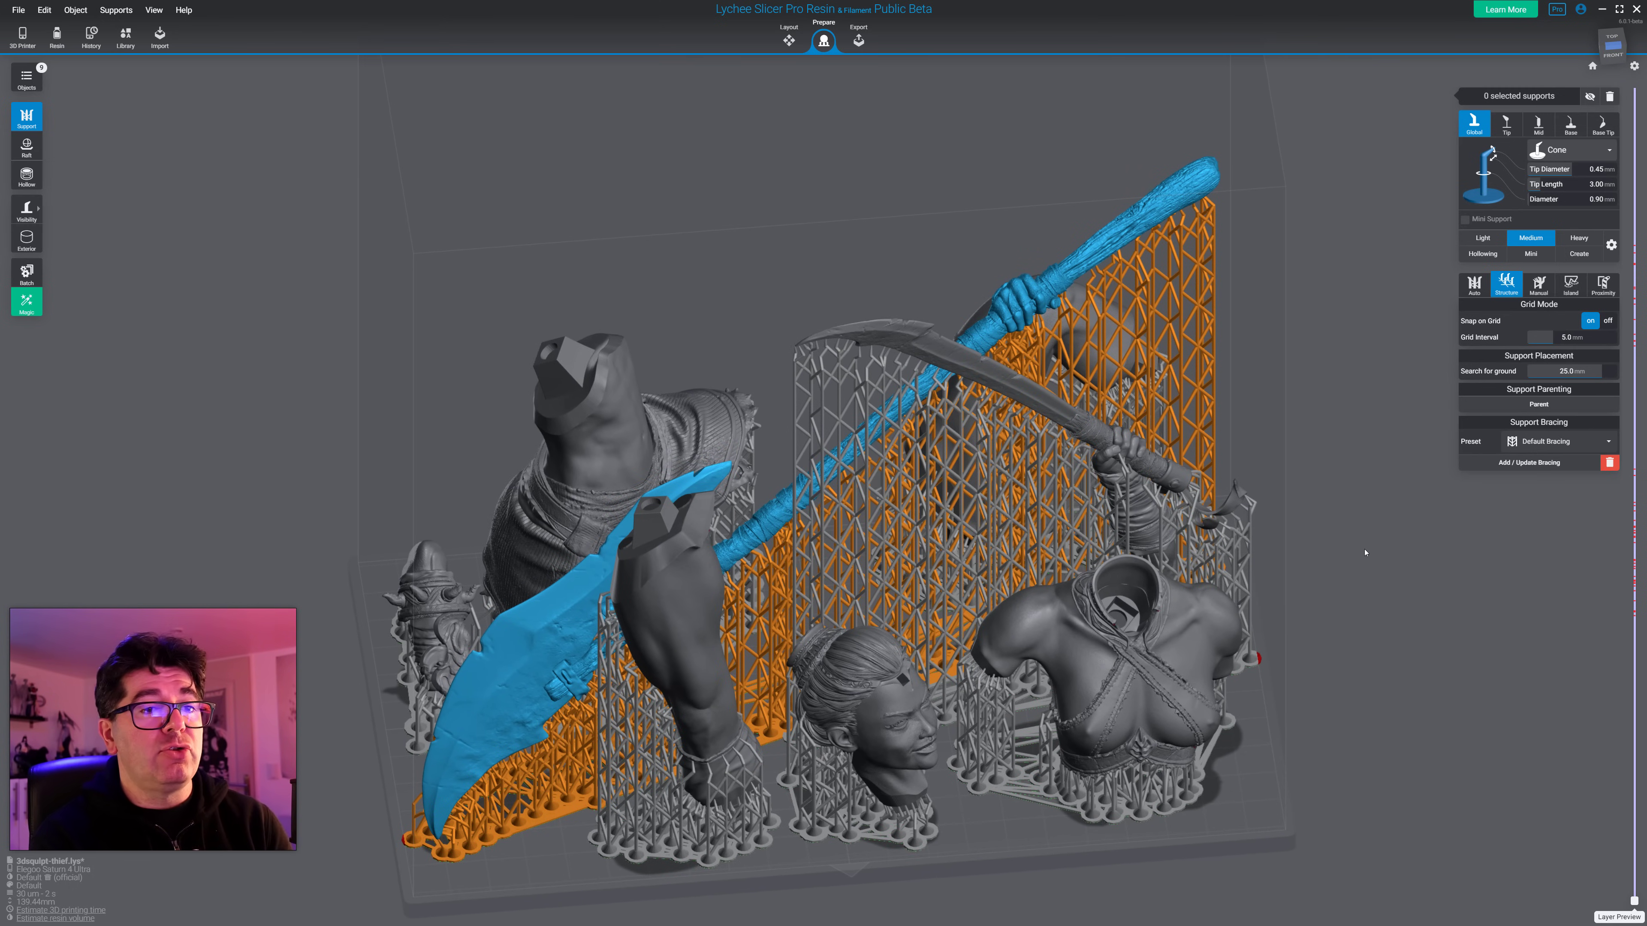
{"action": "left_click_drag", "start_coordinate": [1364, 553], "coordinate": [1358, 656]}
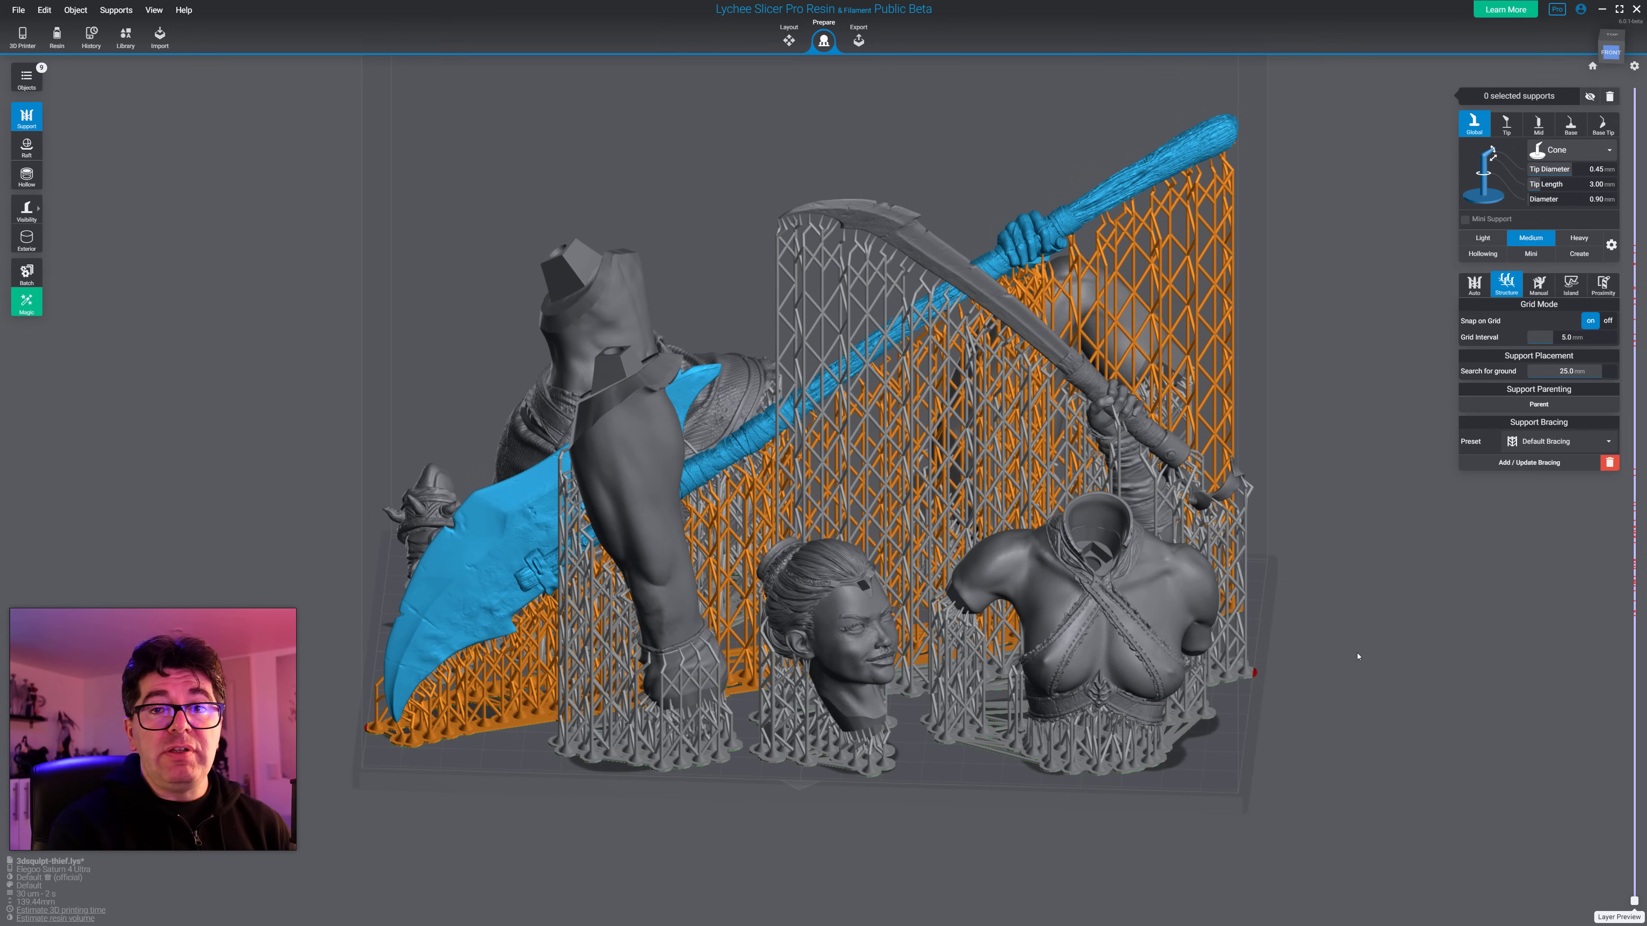
{"action": "mouse_move", "coordinate": [1357, 657]}
{"action": "left_mouse_down"}
{"action": "mouse_move", "coordinate": [1270, 658]}
{"action": "mouse_move", "coordinate": [1457, 659]}
{"action": "mouse_move", "coordinate": [1437, 674]}
{"action": "mouse_move", "coordinate": [1445, 650]}
{"action": "mouse_move", "coordinate": [1227, 661]}
{"action": "mouse_move", "coordinate": [1644, 689]}
{"action": "mouse_move", "coordinate": [1149, 660]}
{"action": "mouse_move", "coordinate": [1328, 670]}
{"action": "left_mouse_up"}
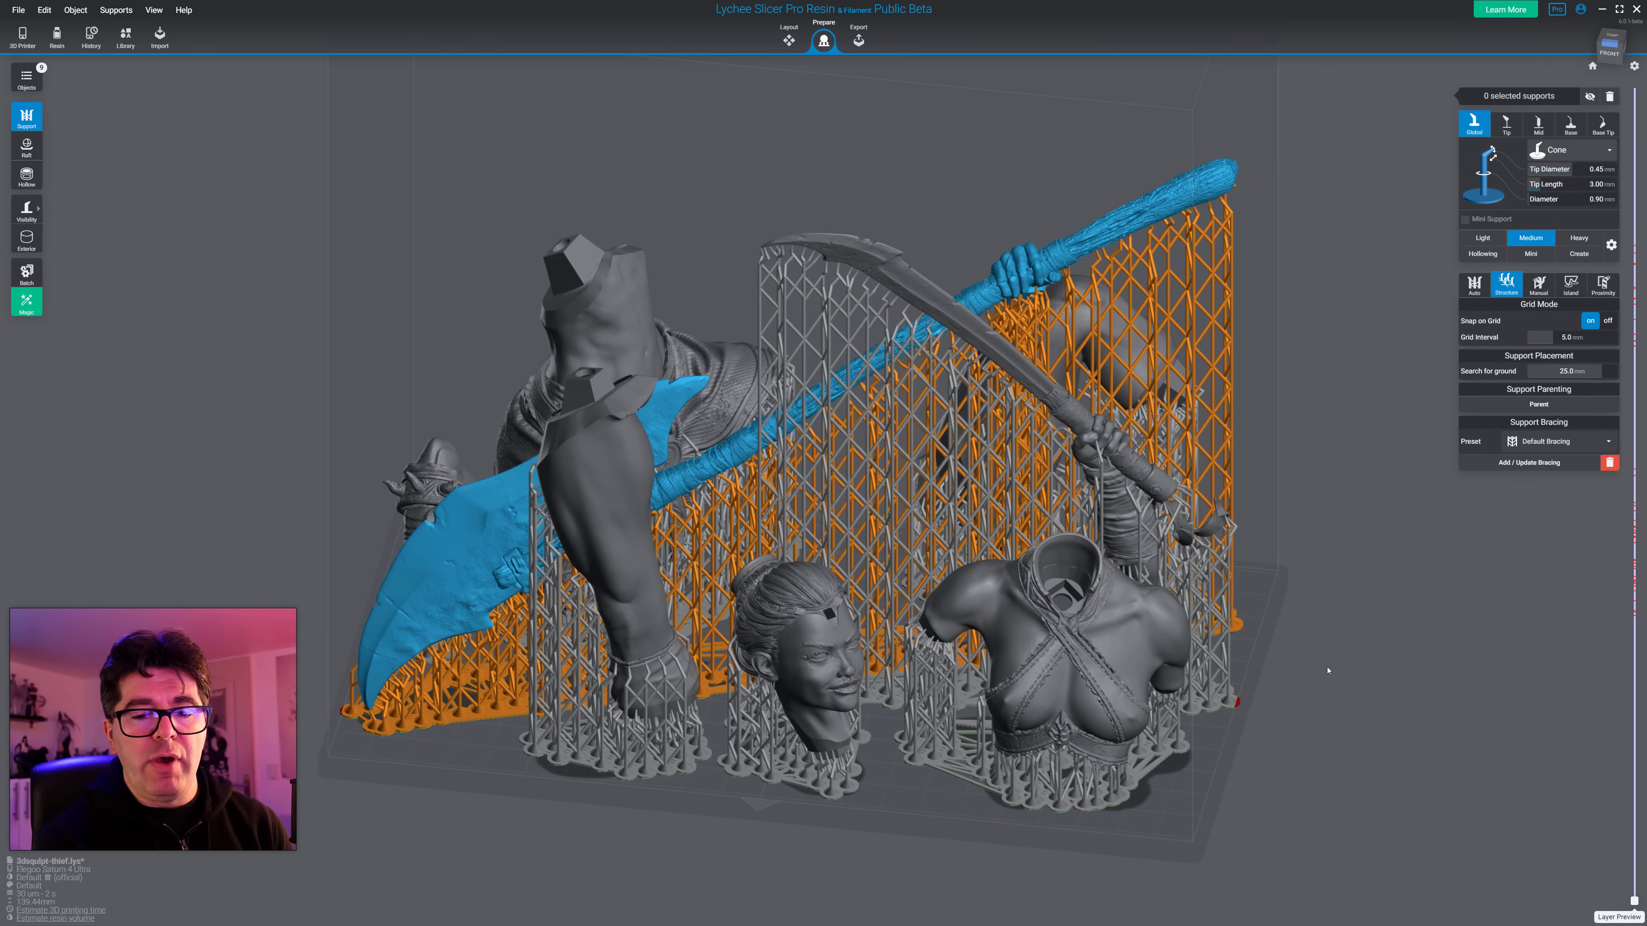